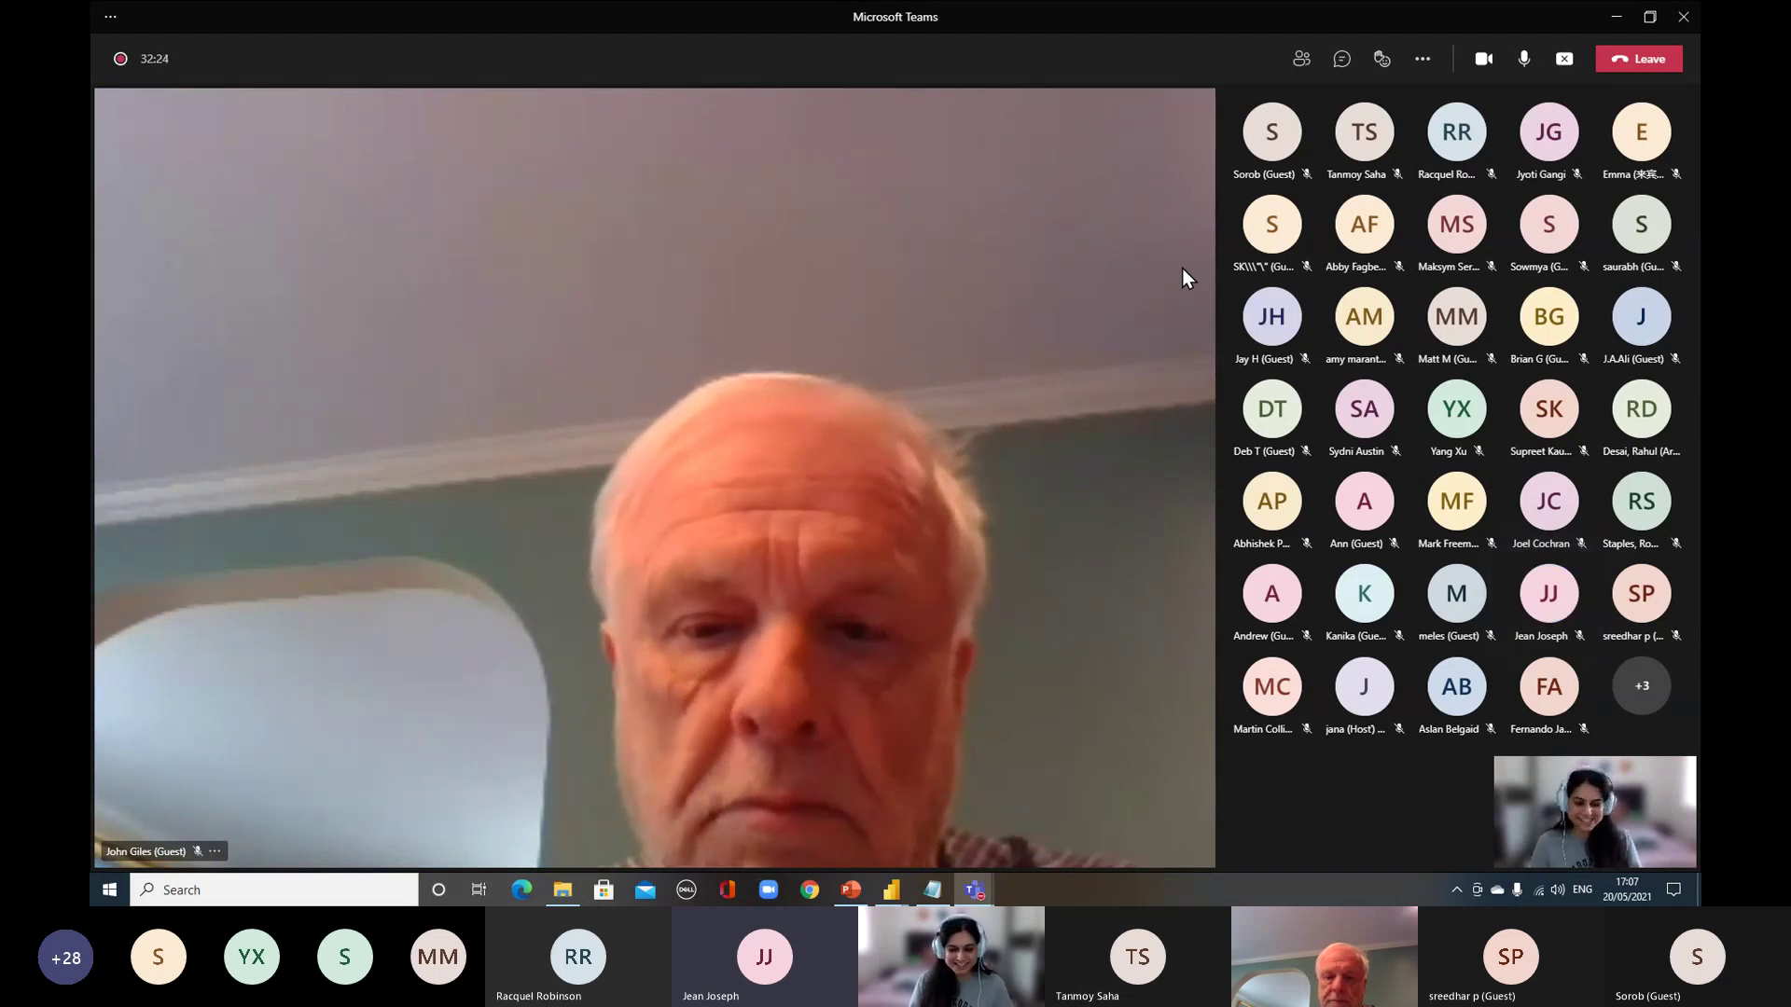
Switch to the untitled Power BI Desktop report and dismiss its start screen, checking the Teams meeting conversation briefly
mouse_move(894, 890)
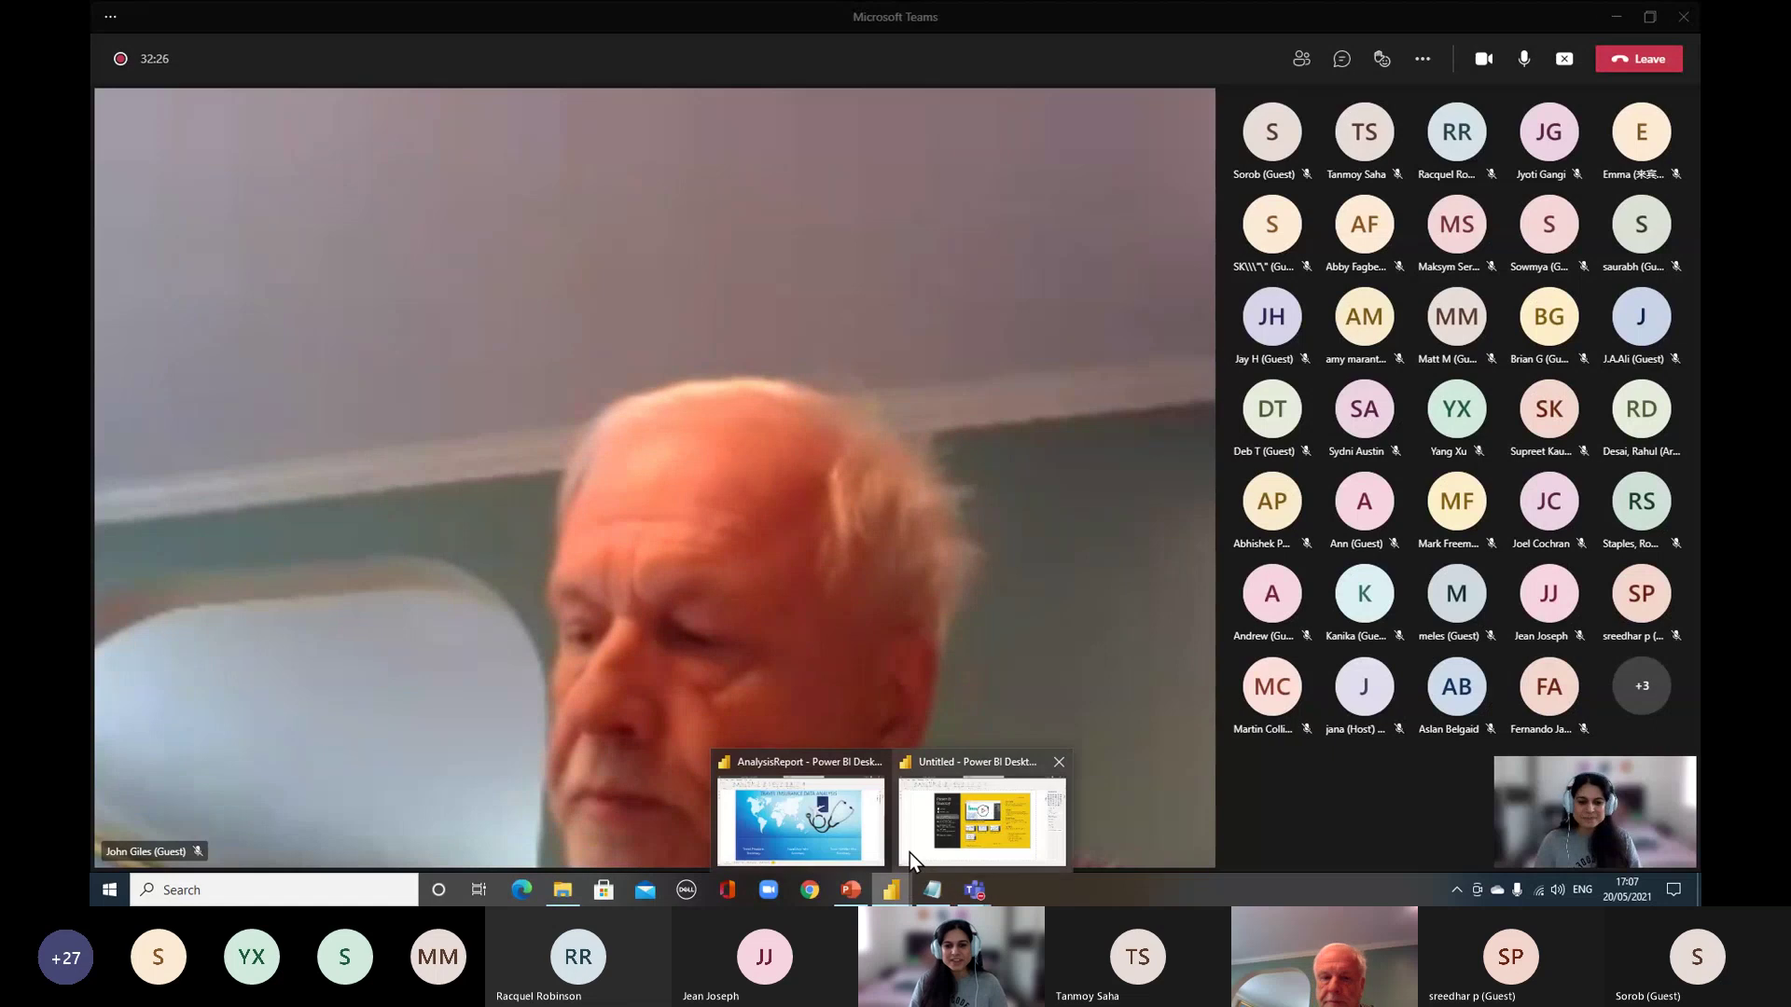
click(913, 849)
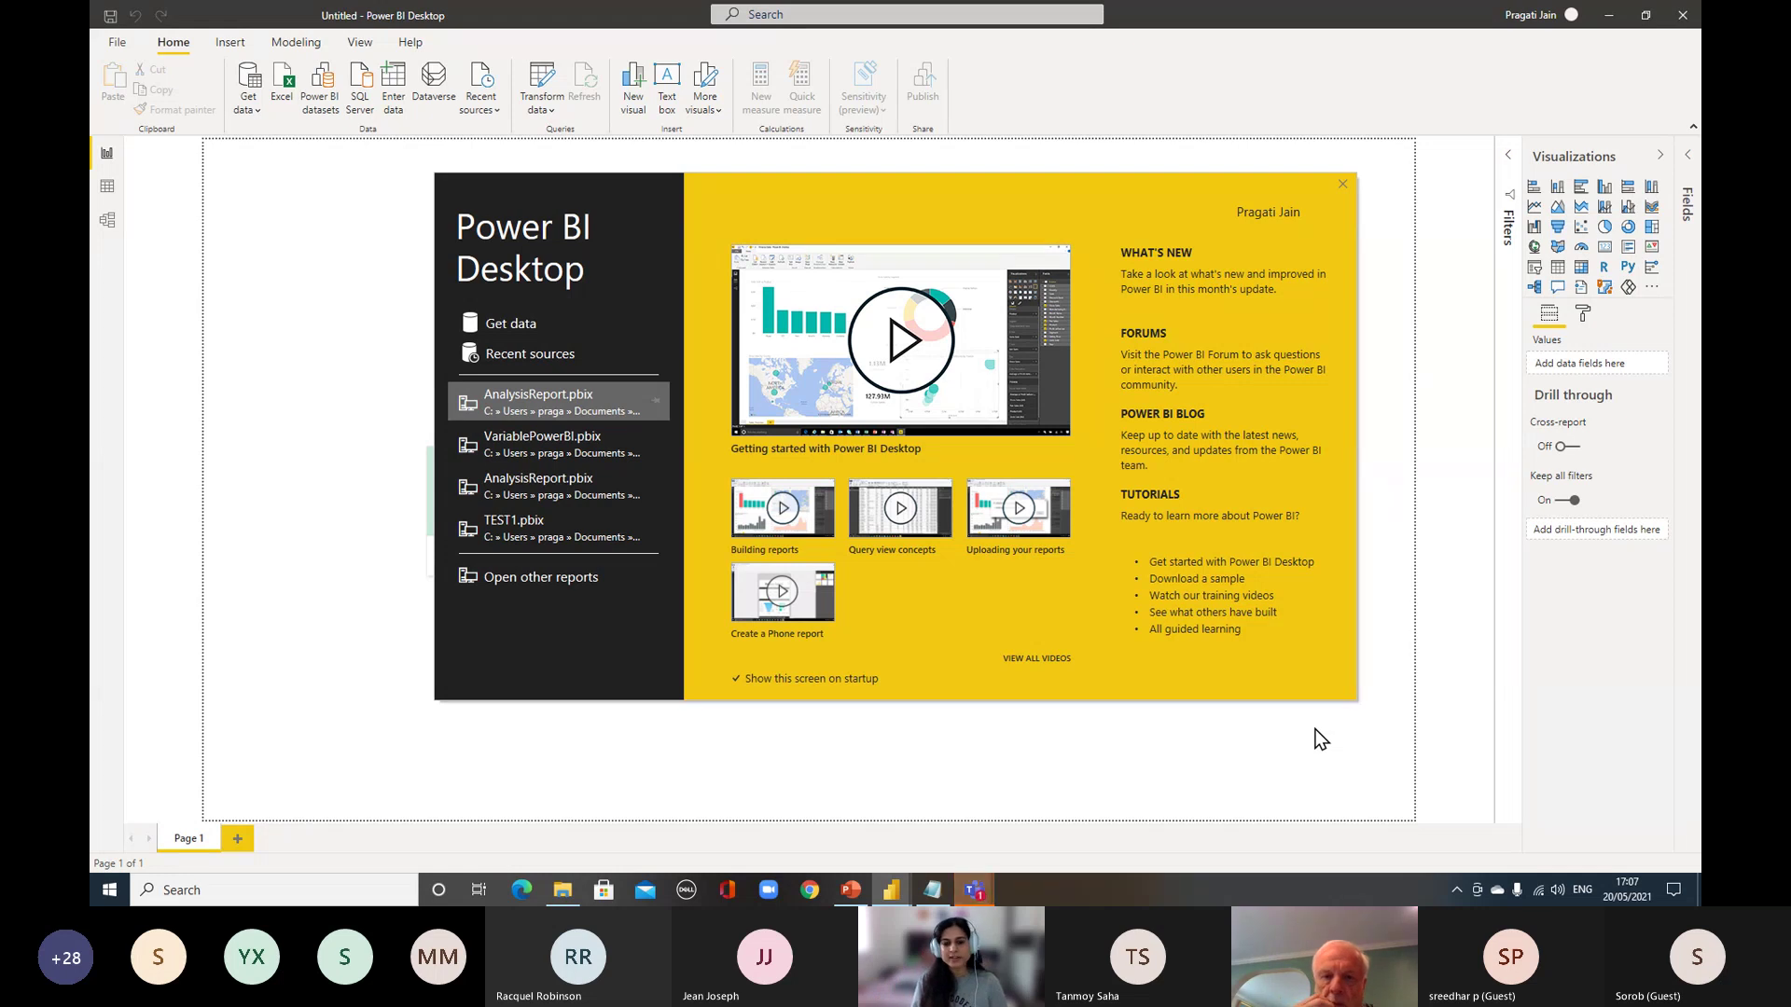
click(1341, 182)
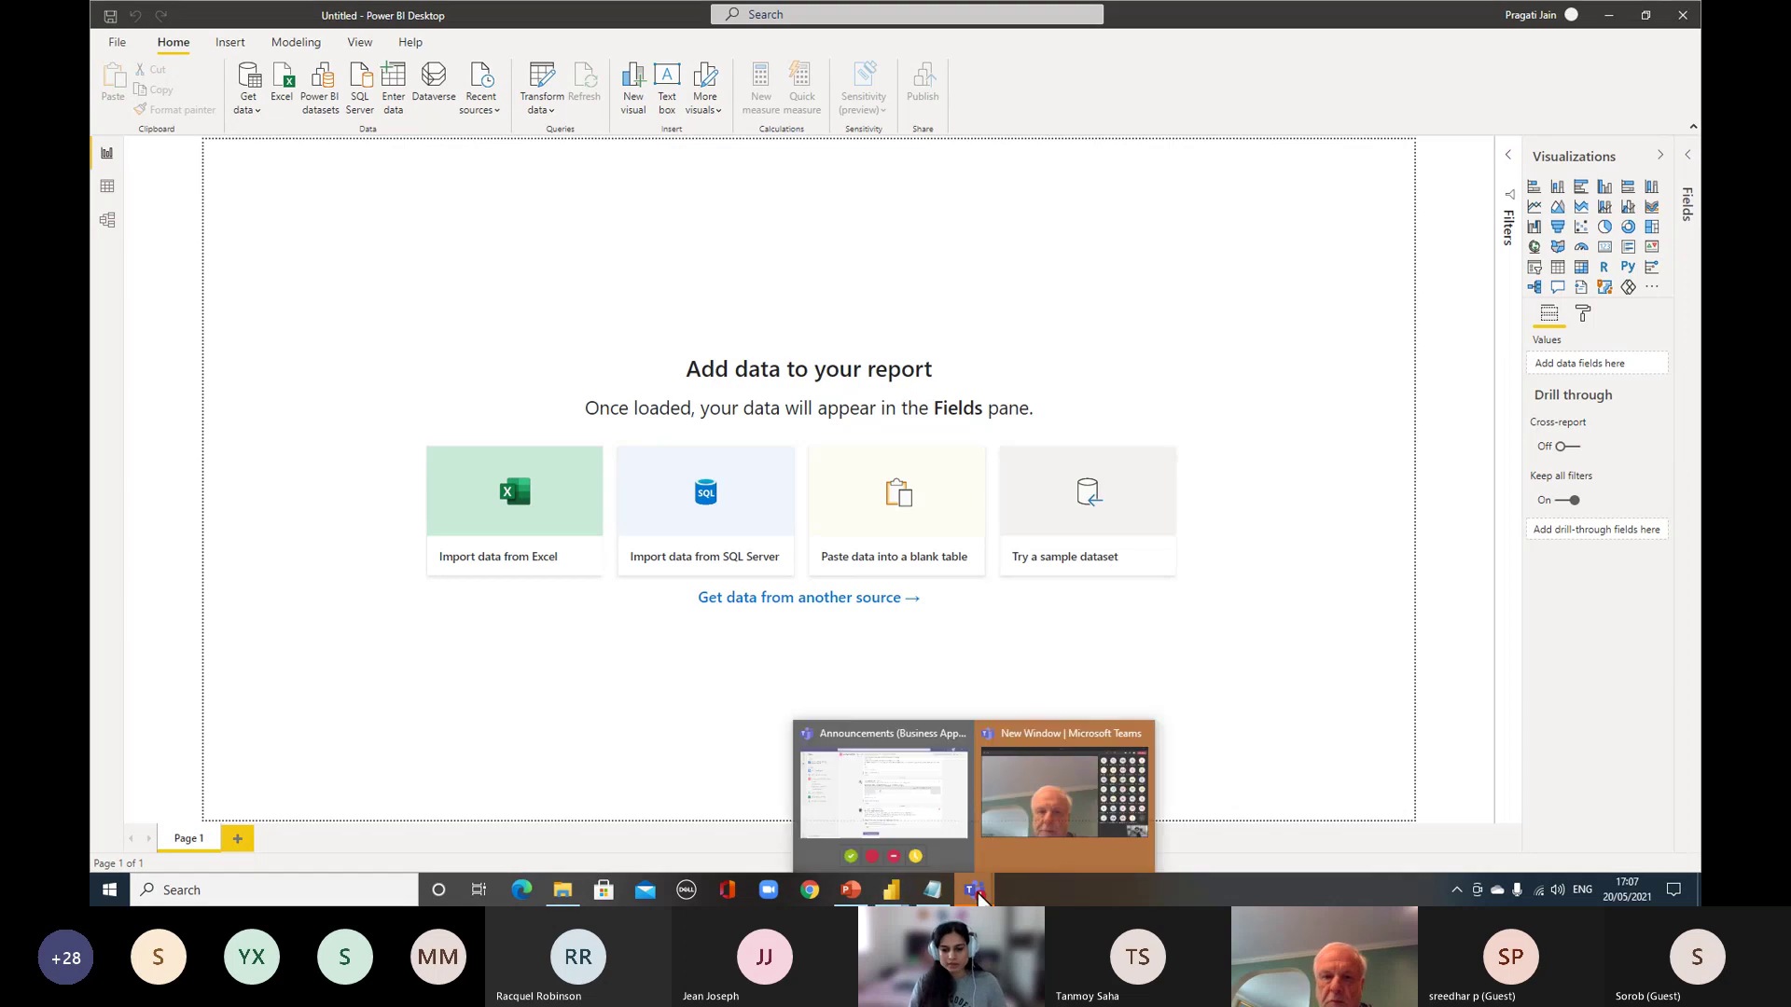
click(999, 865)
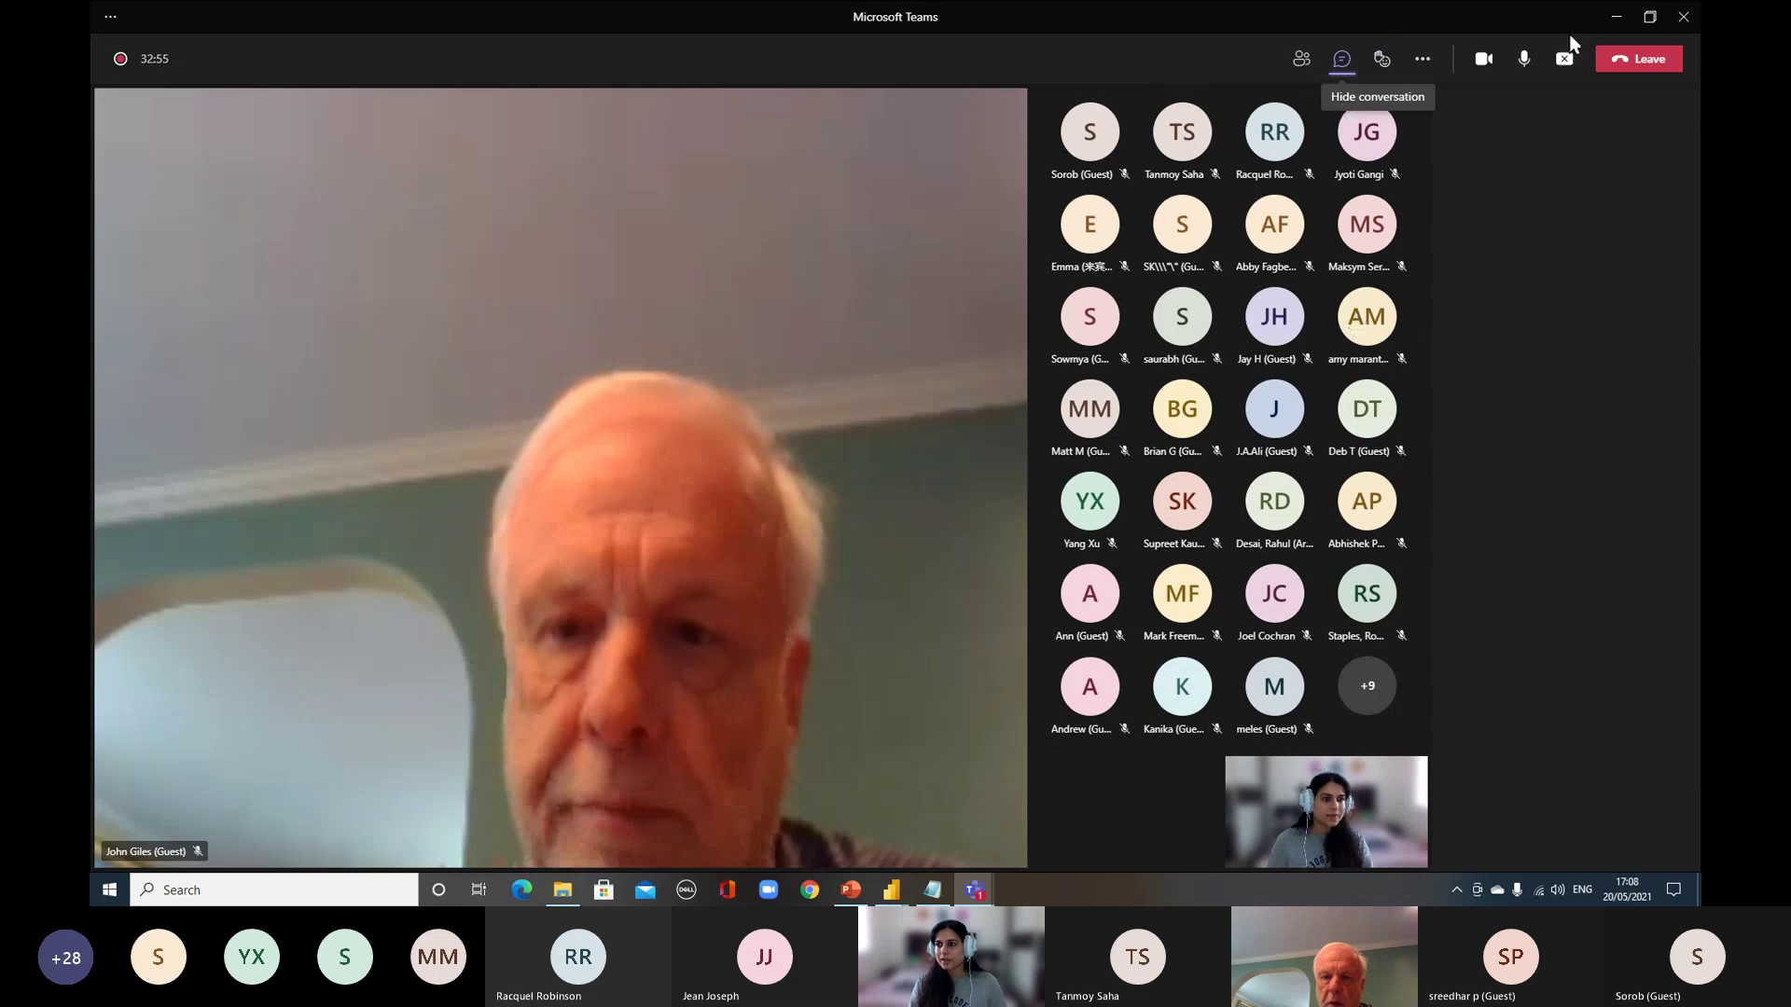
click(1618, 19)
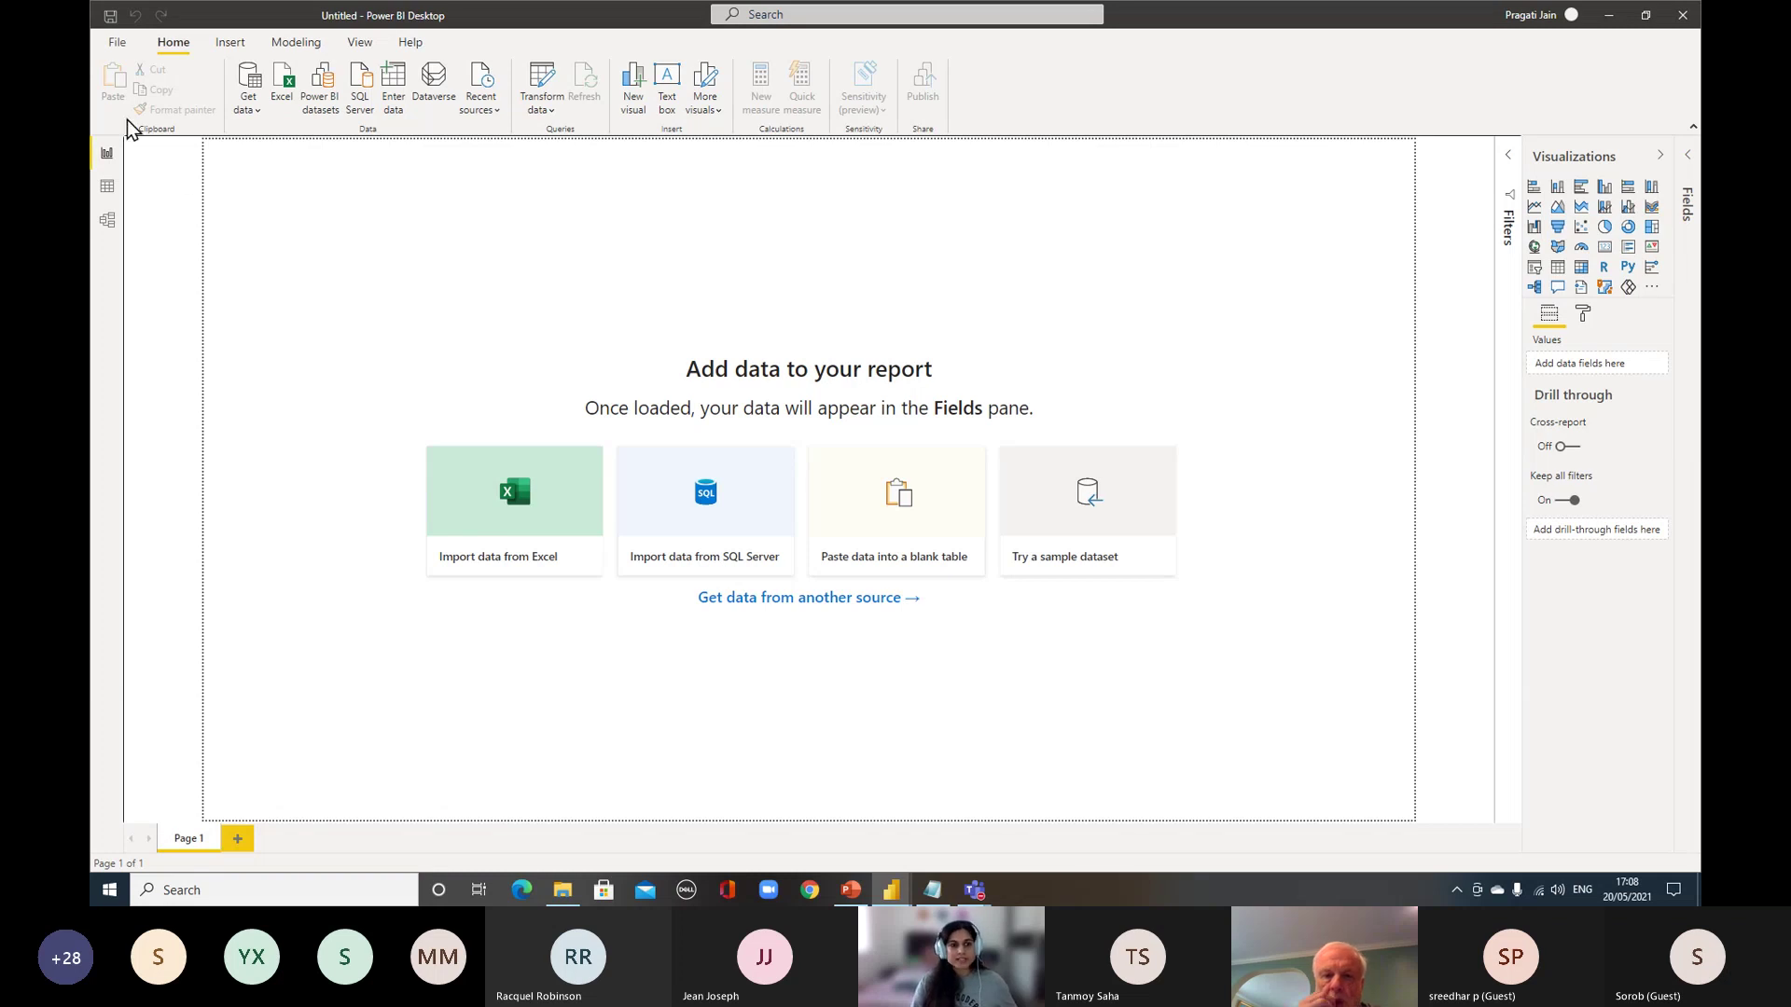
Open the complete Get Data source list and examine the available connectors, including Text/CSV, SharePoint folder, SQL Server, Oracle, MySQL and PostgreSQL
click(256, 112)
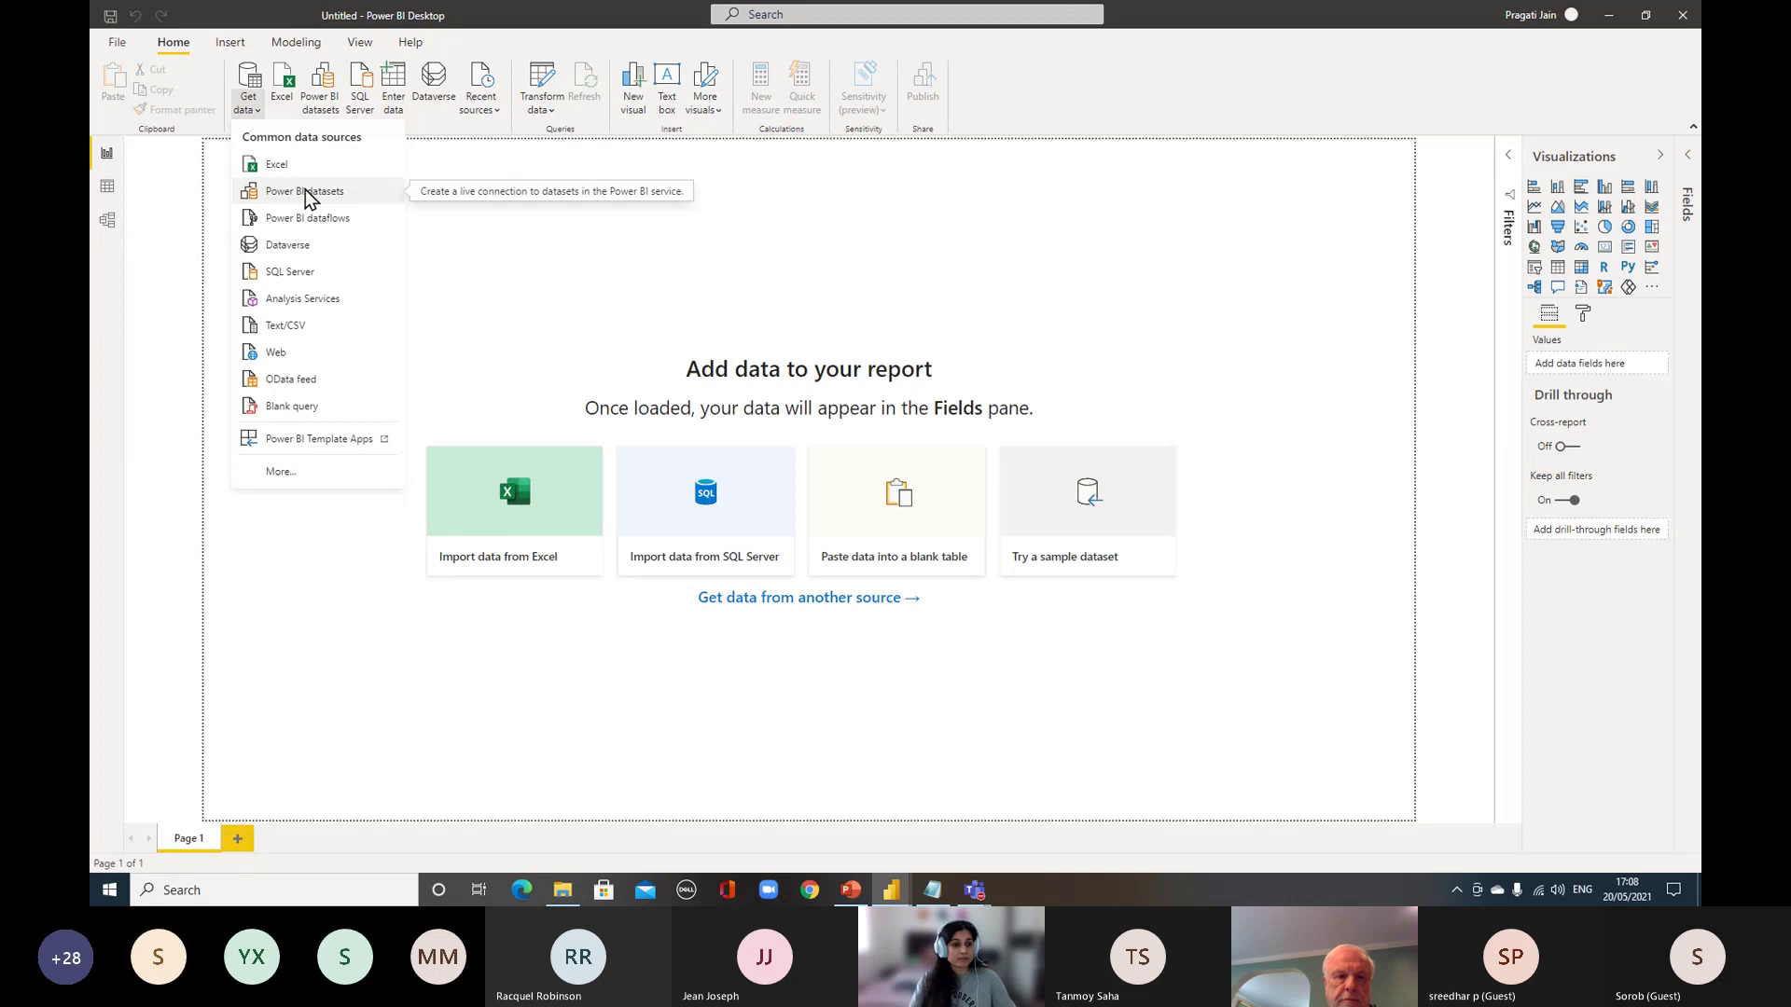
click(277, 471)
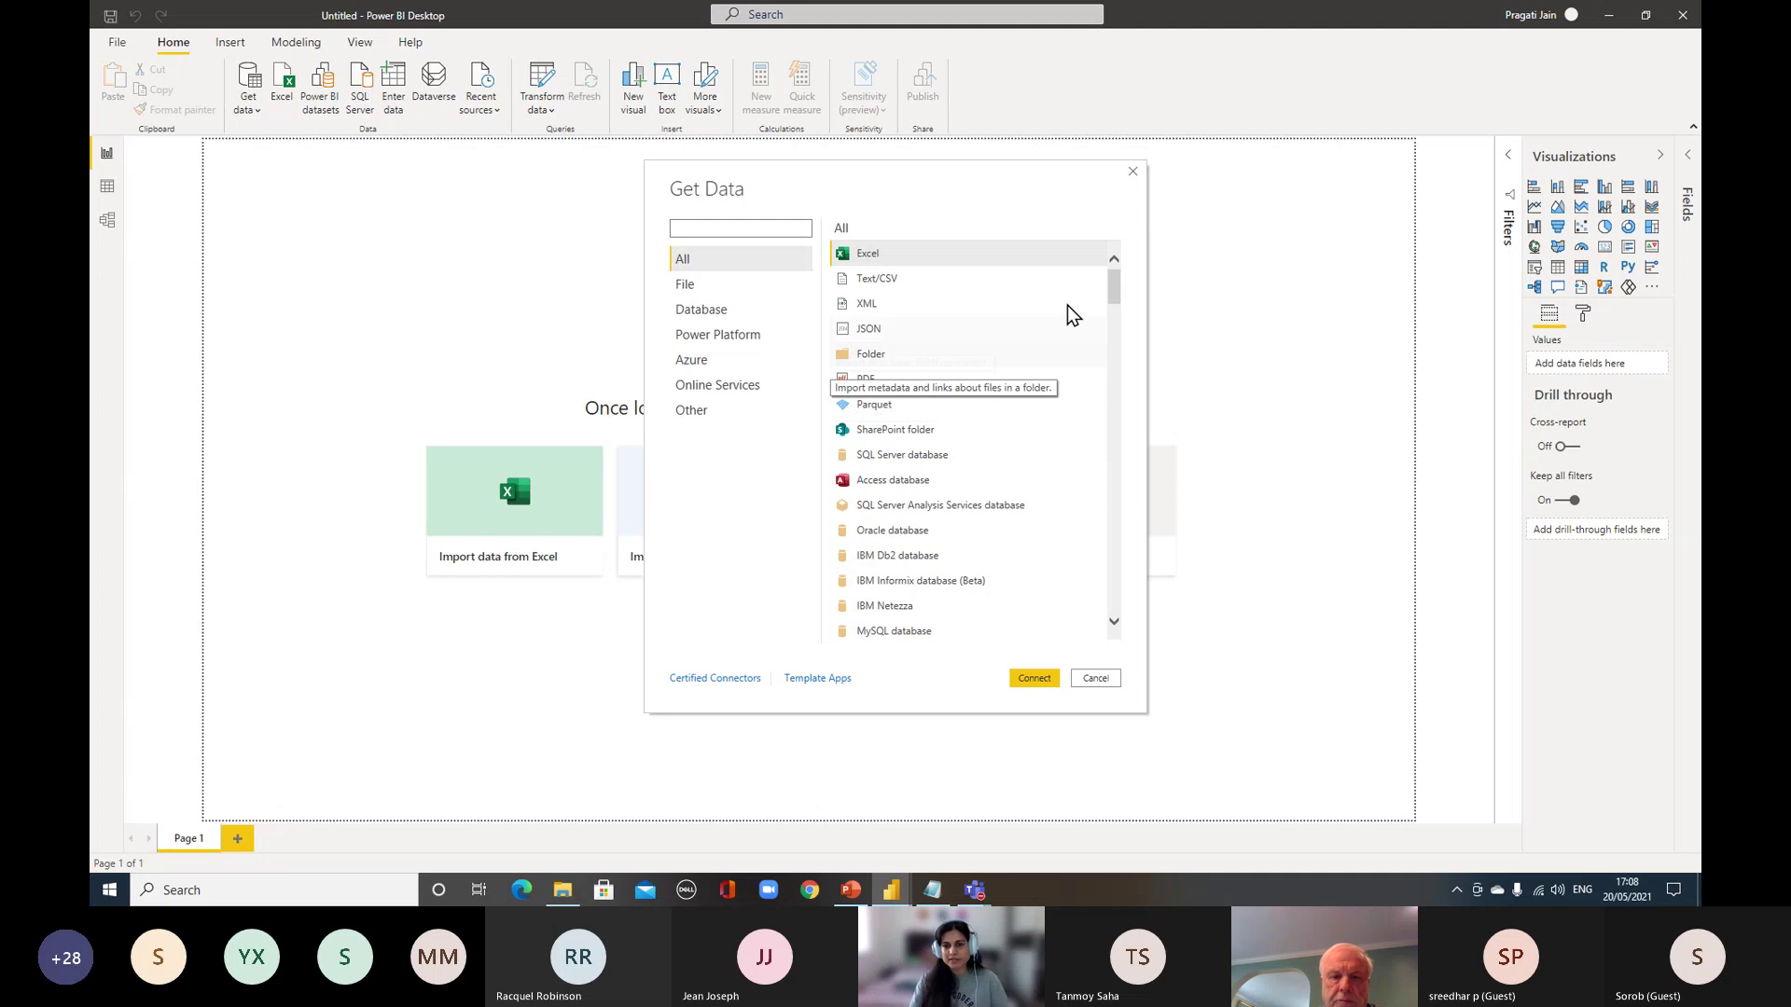
click(897, 283)
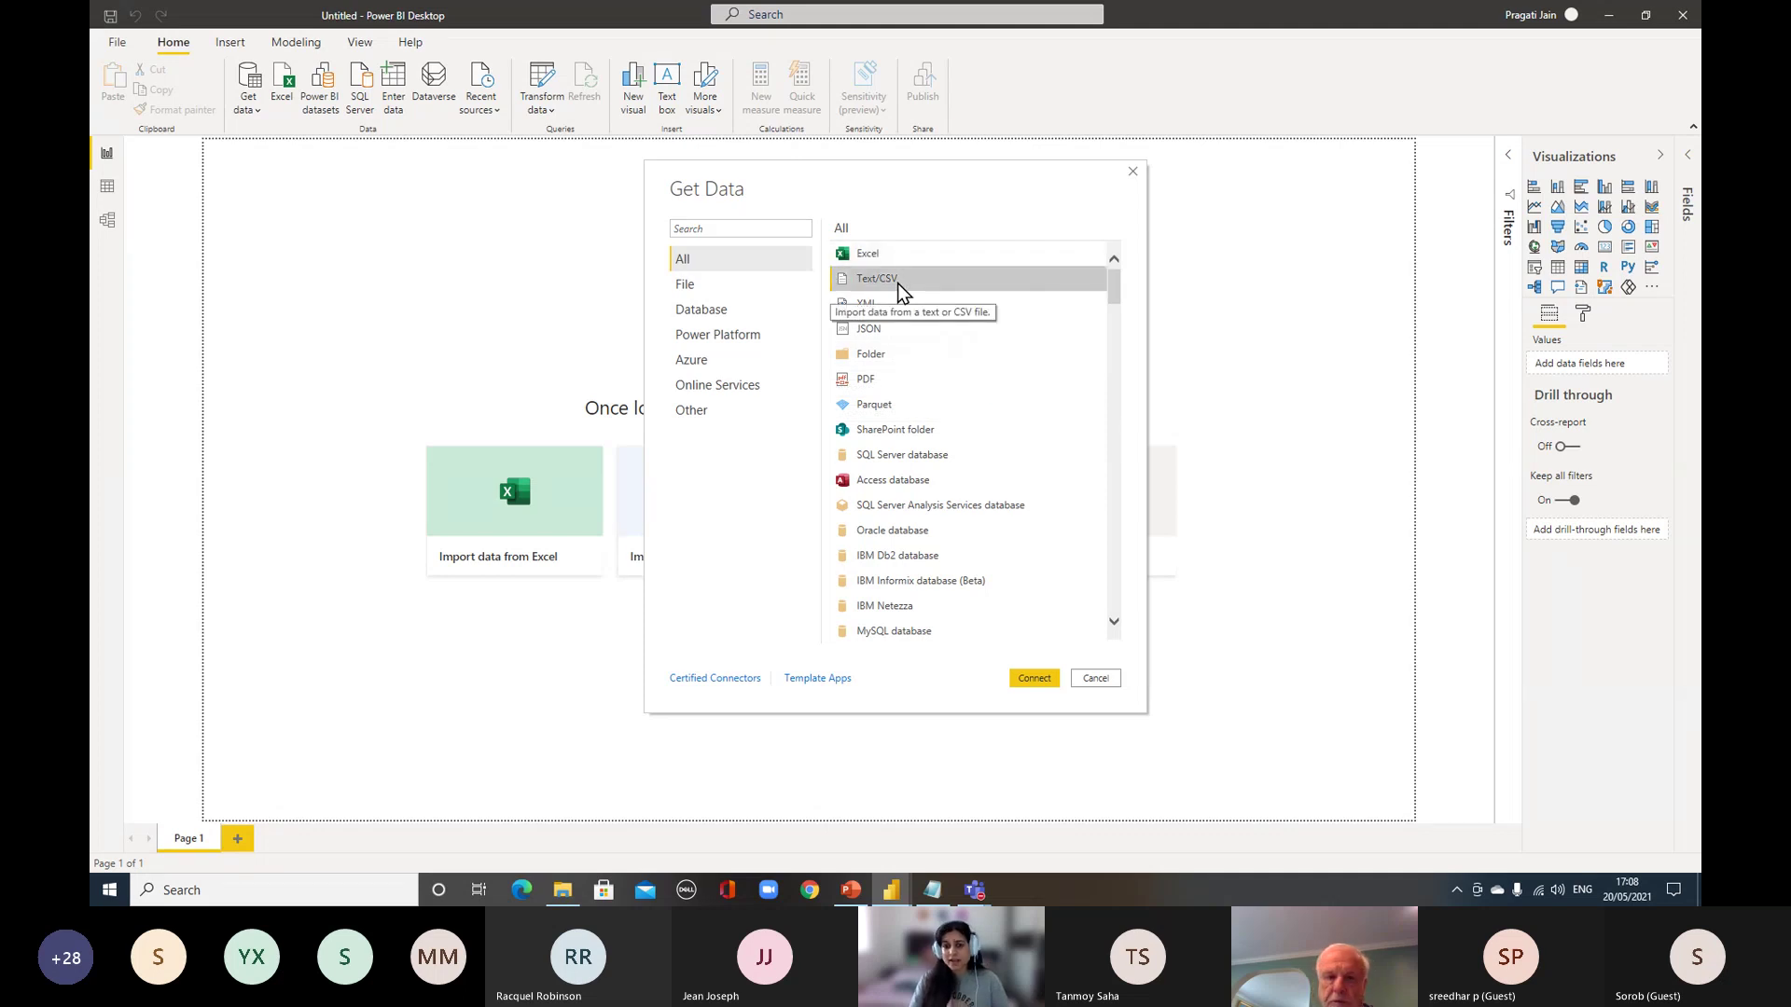
click(886, 432)
click(942, 457)
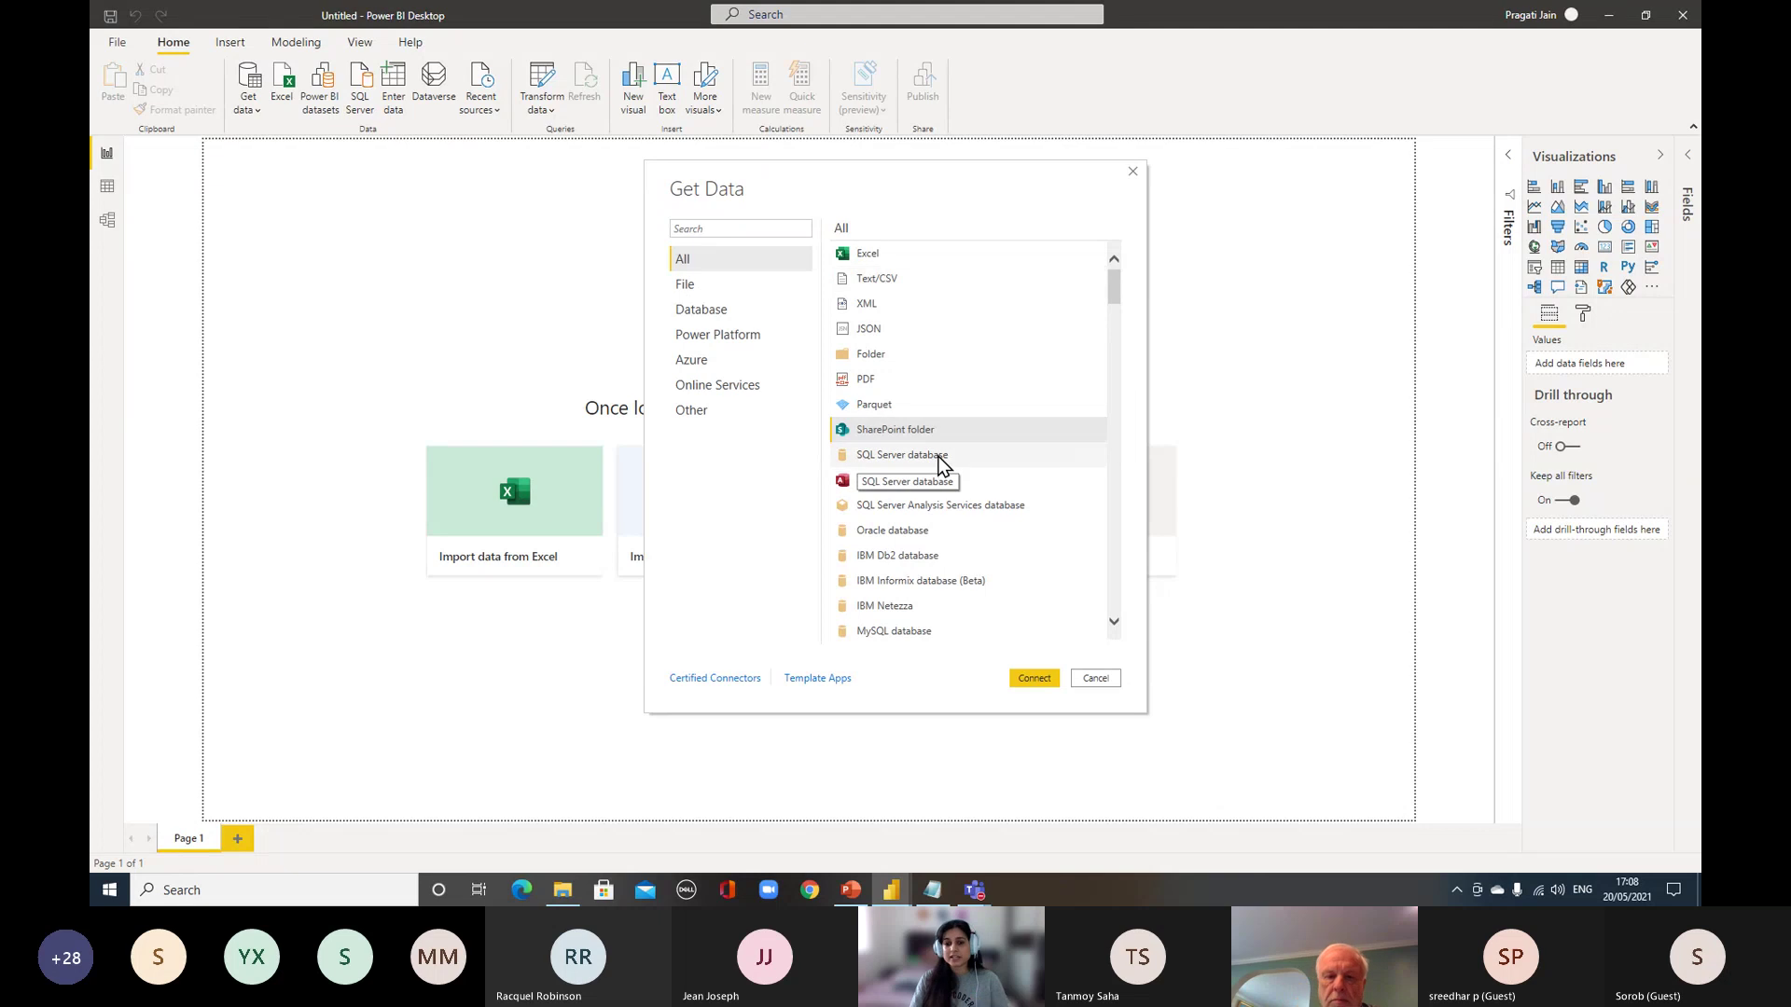
scroll(999, 476, down, 2)
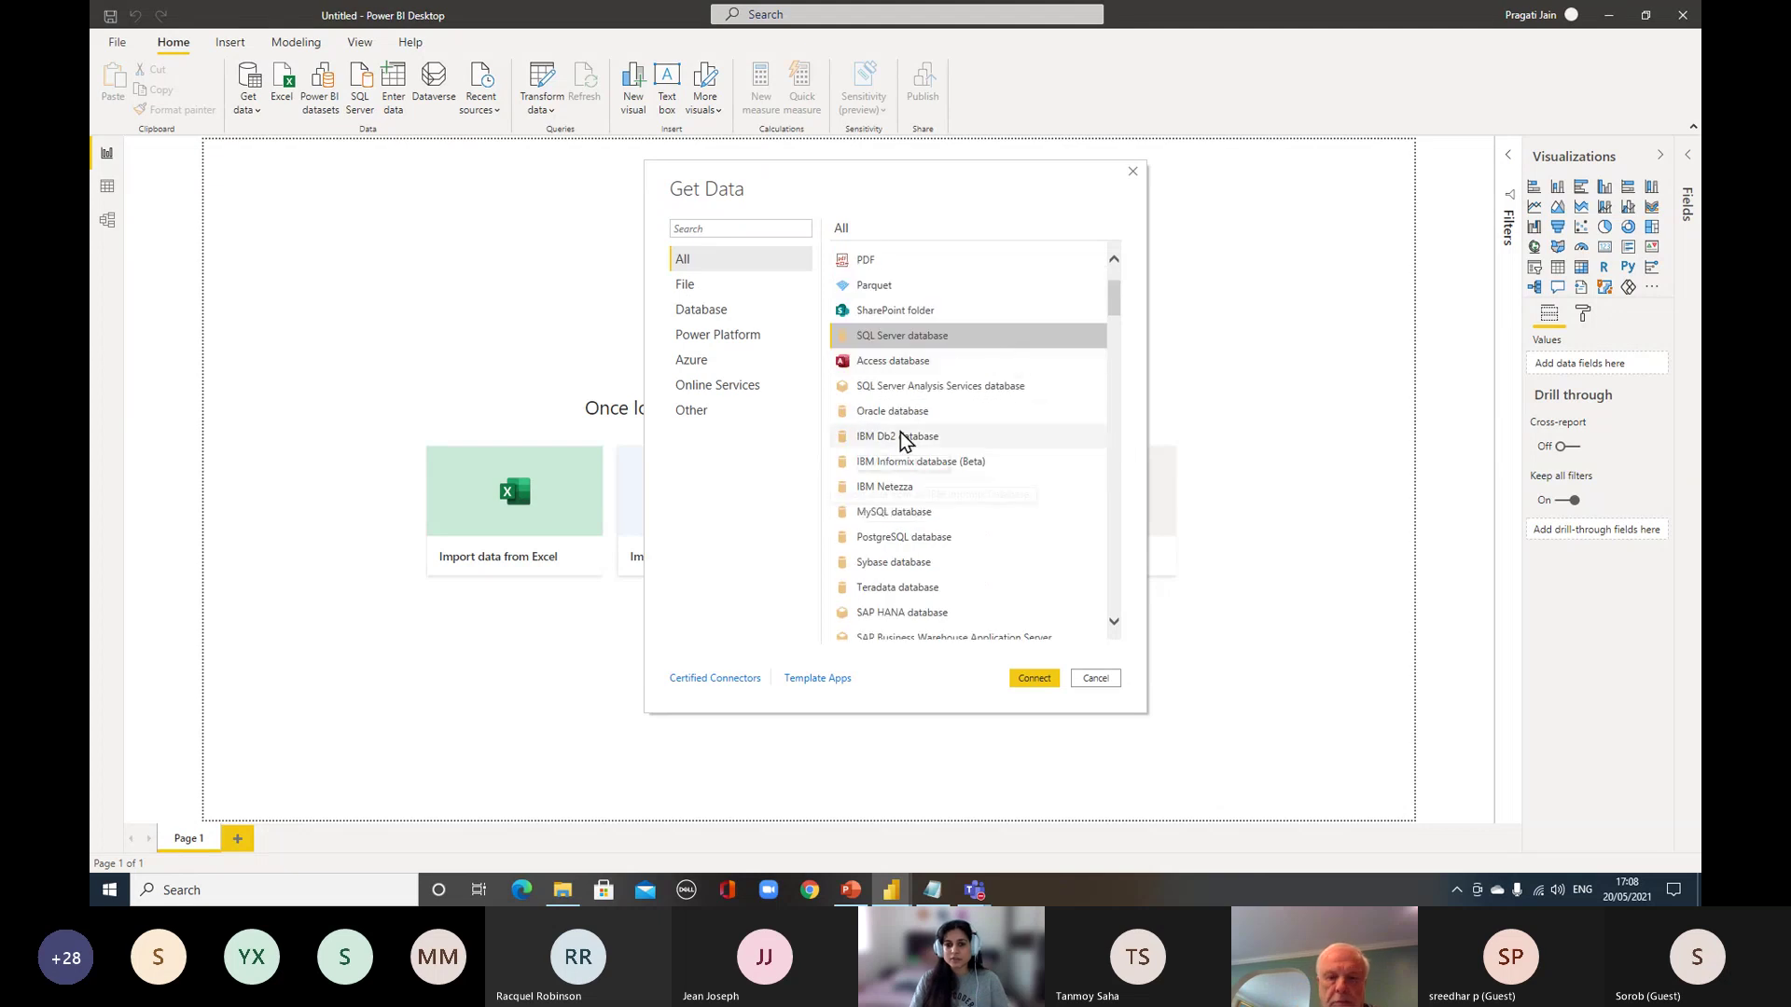
click(937, 413)
click(919, 516)
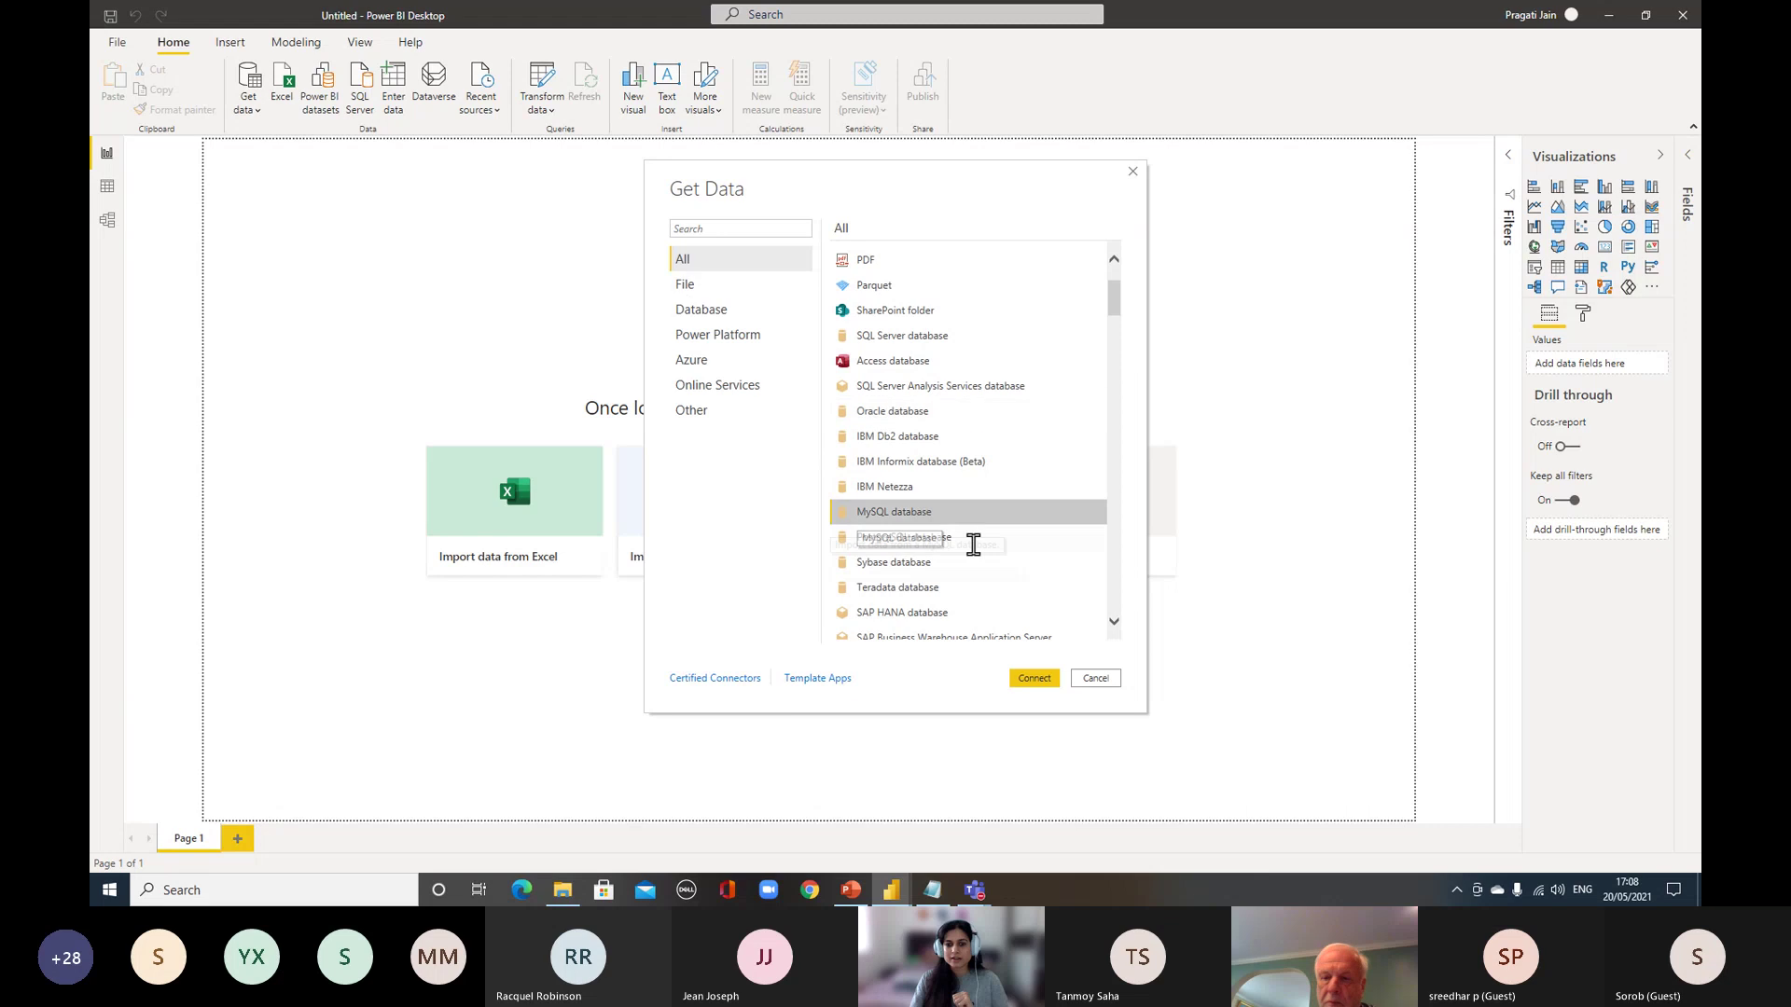
click(944, 540)
scroll(1015, 567, down, 4)
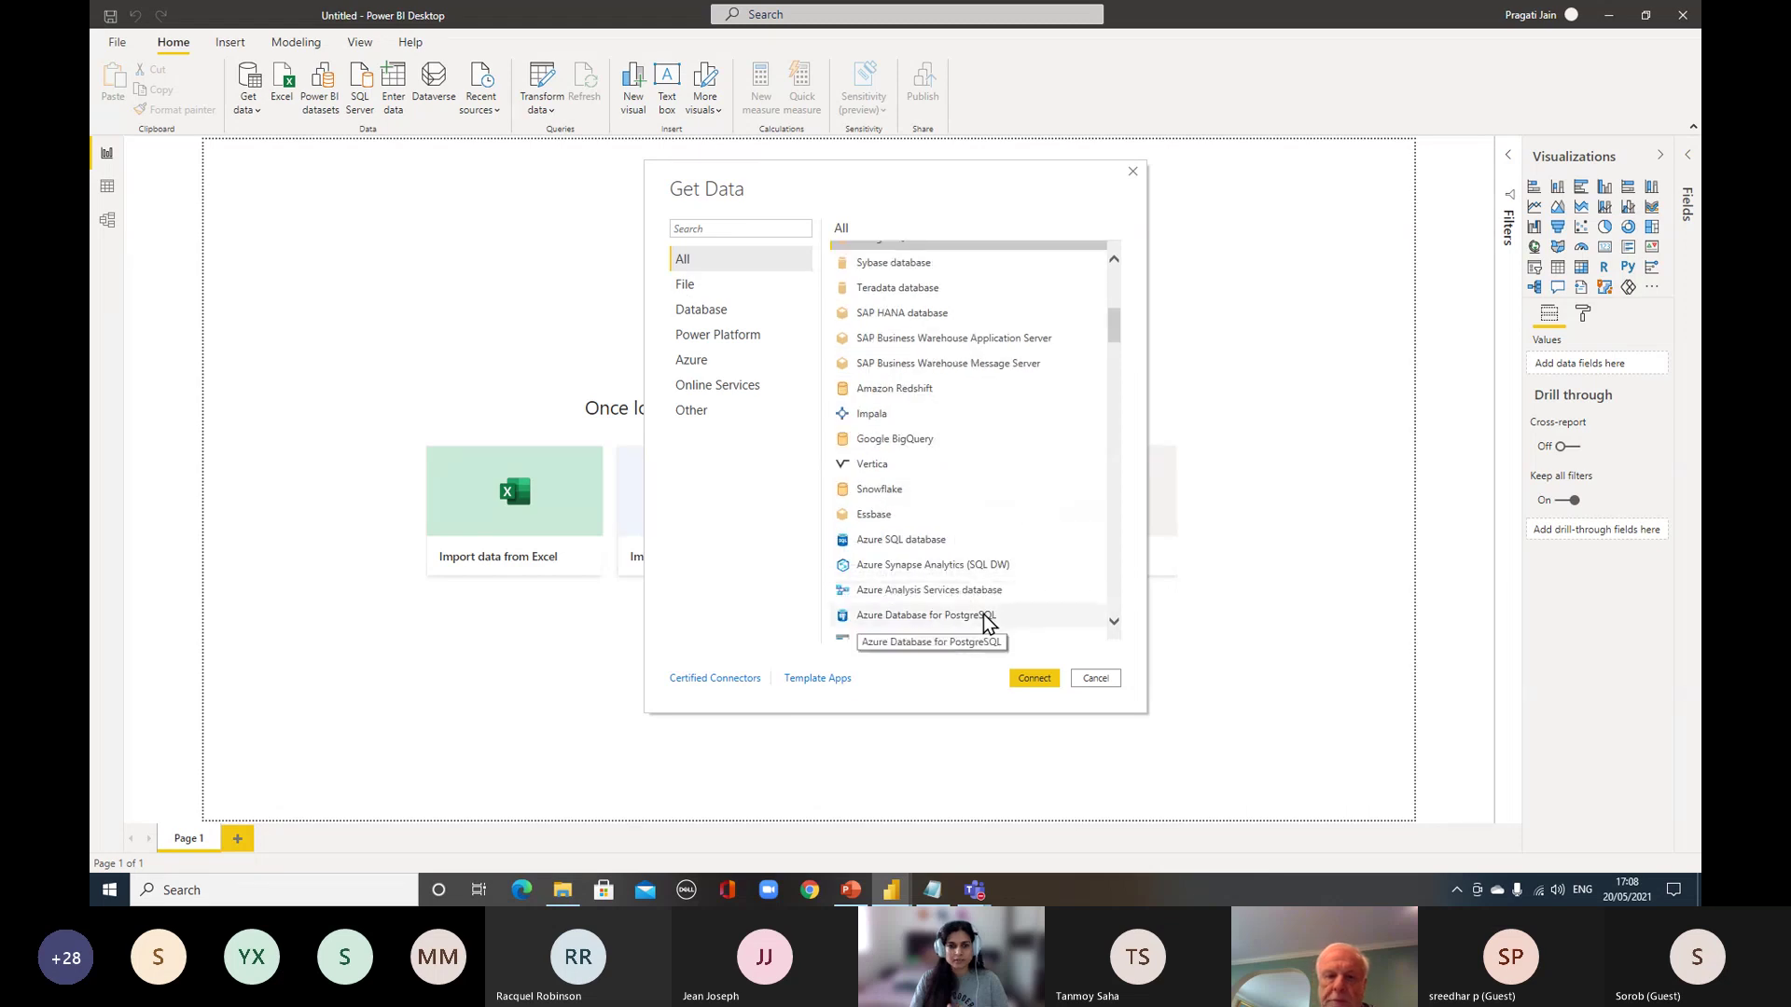
scroll(989, 623, up, 3)
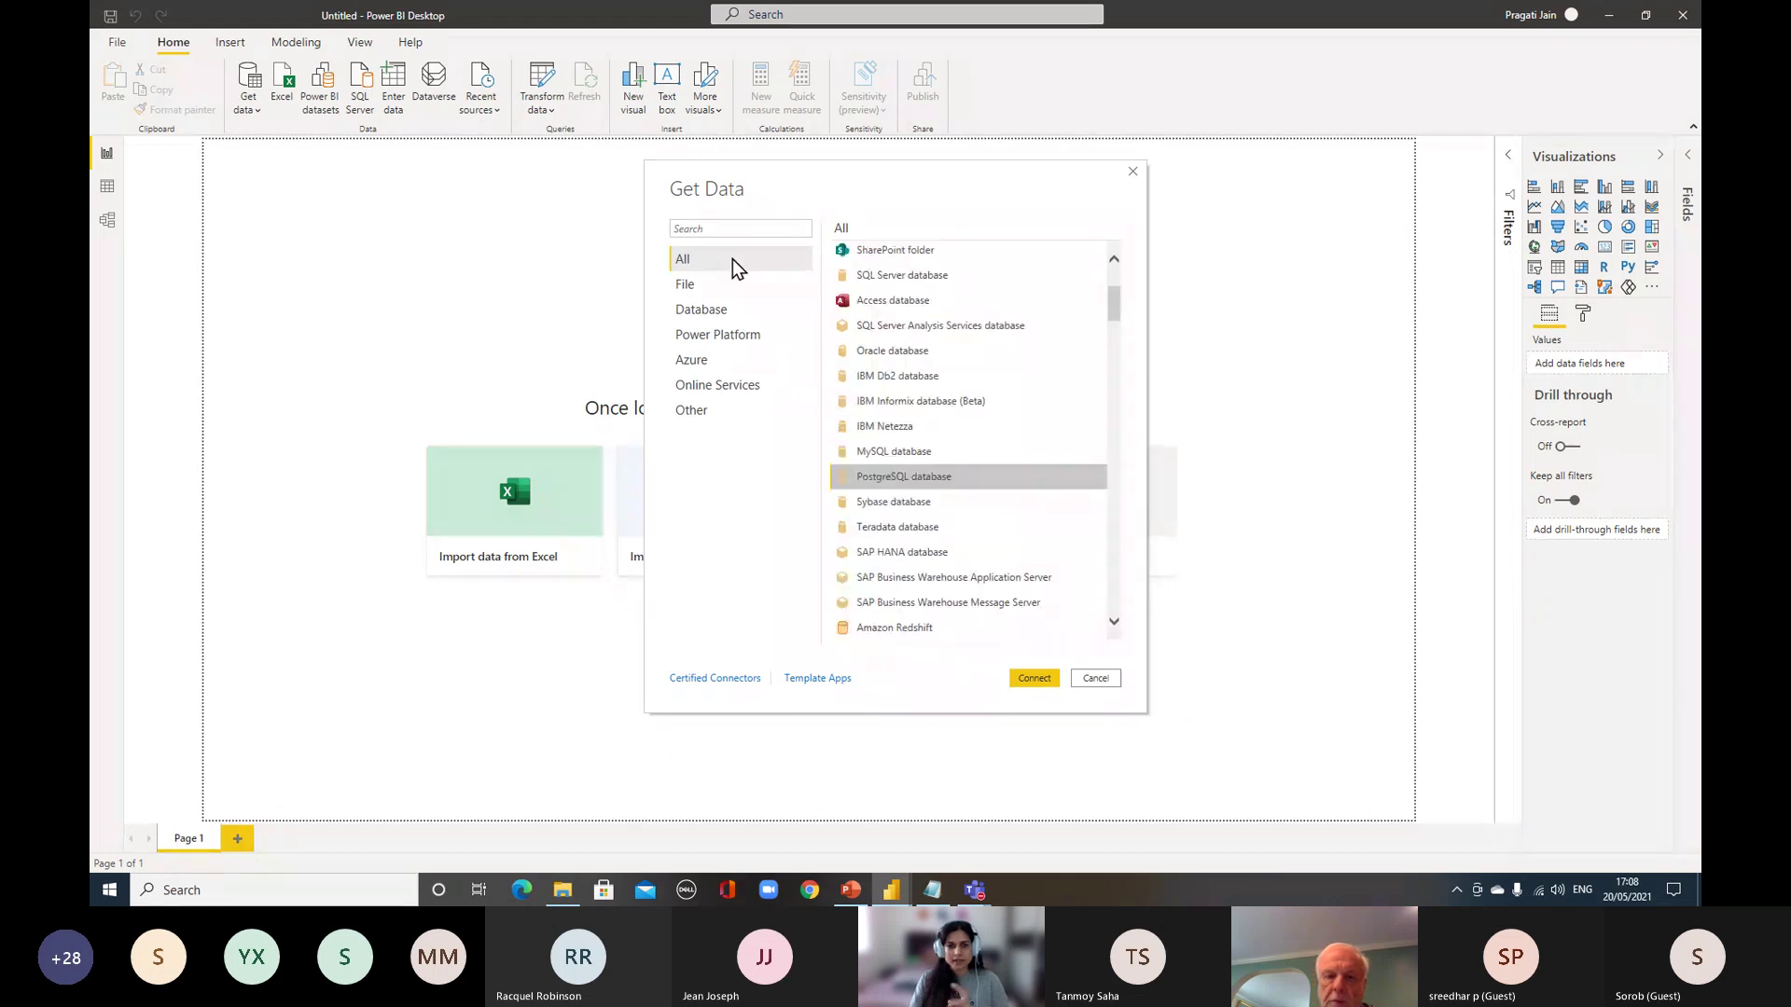
Examine the connectors offered in the File, Database, Power Platform, Azure, Online Services and Other source categories
click(703, 288)
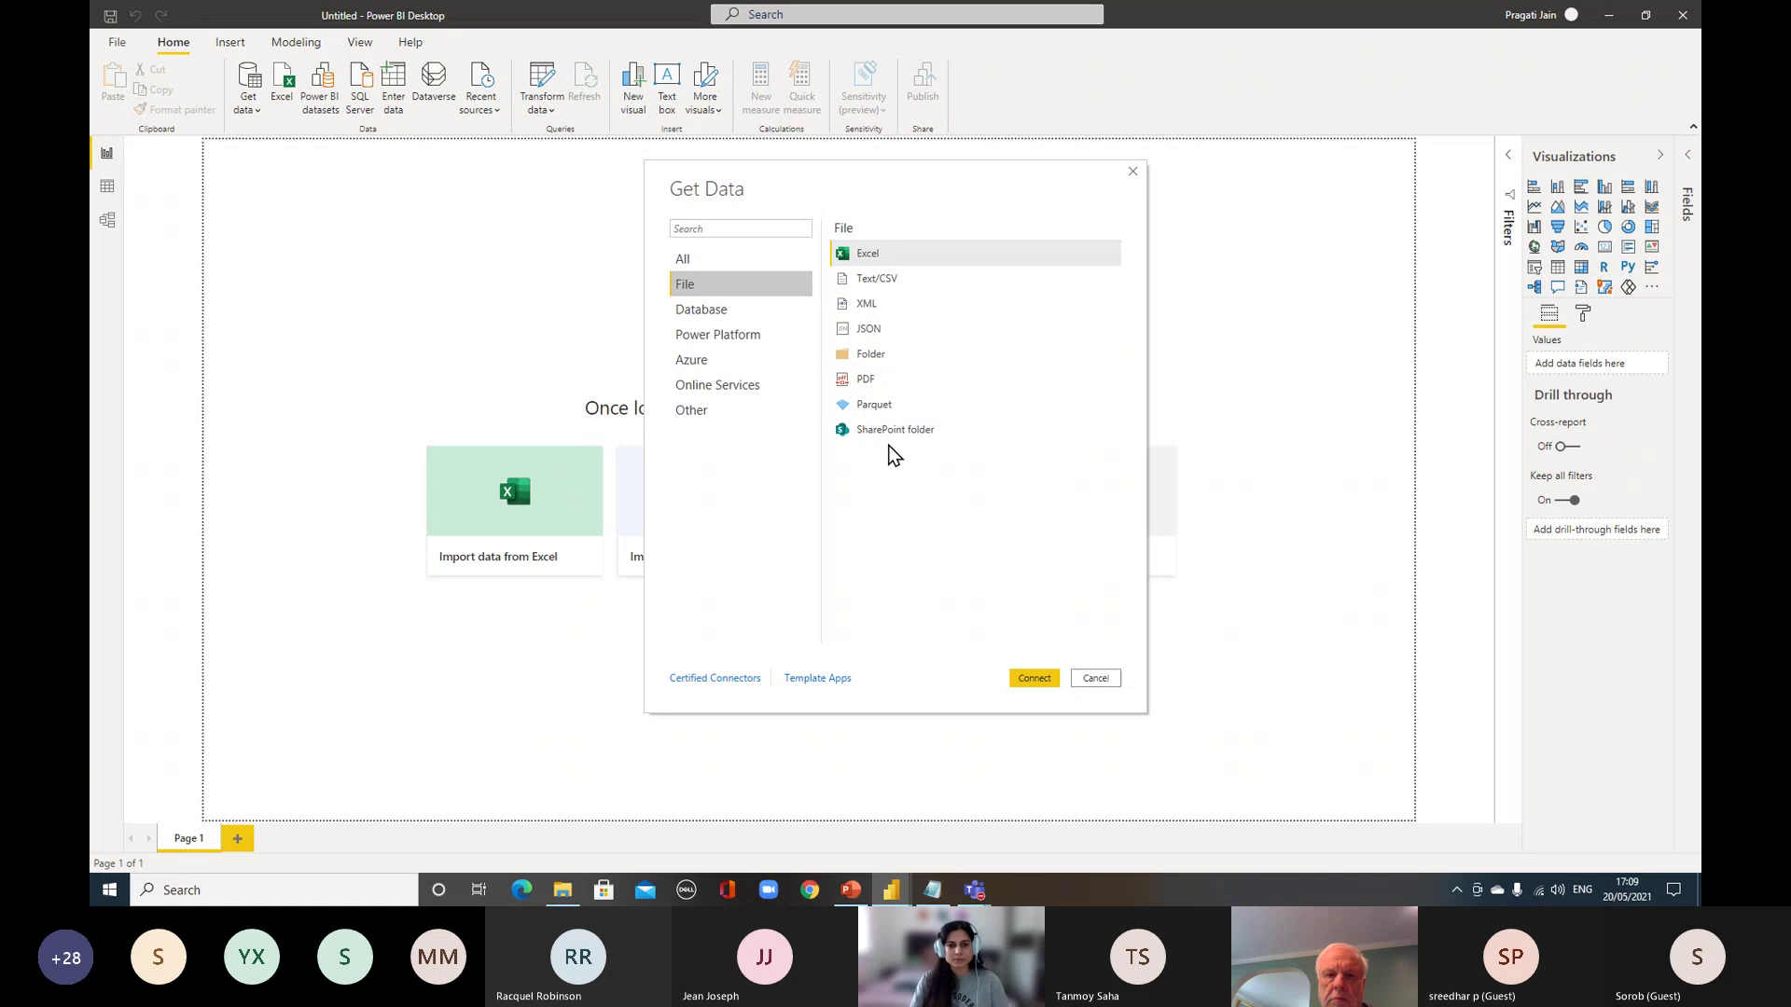
click(709, 309)
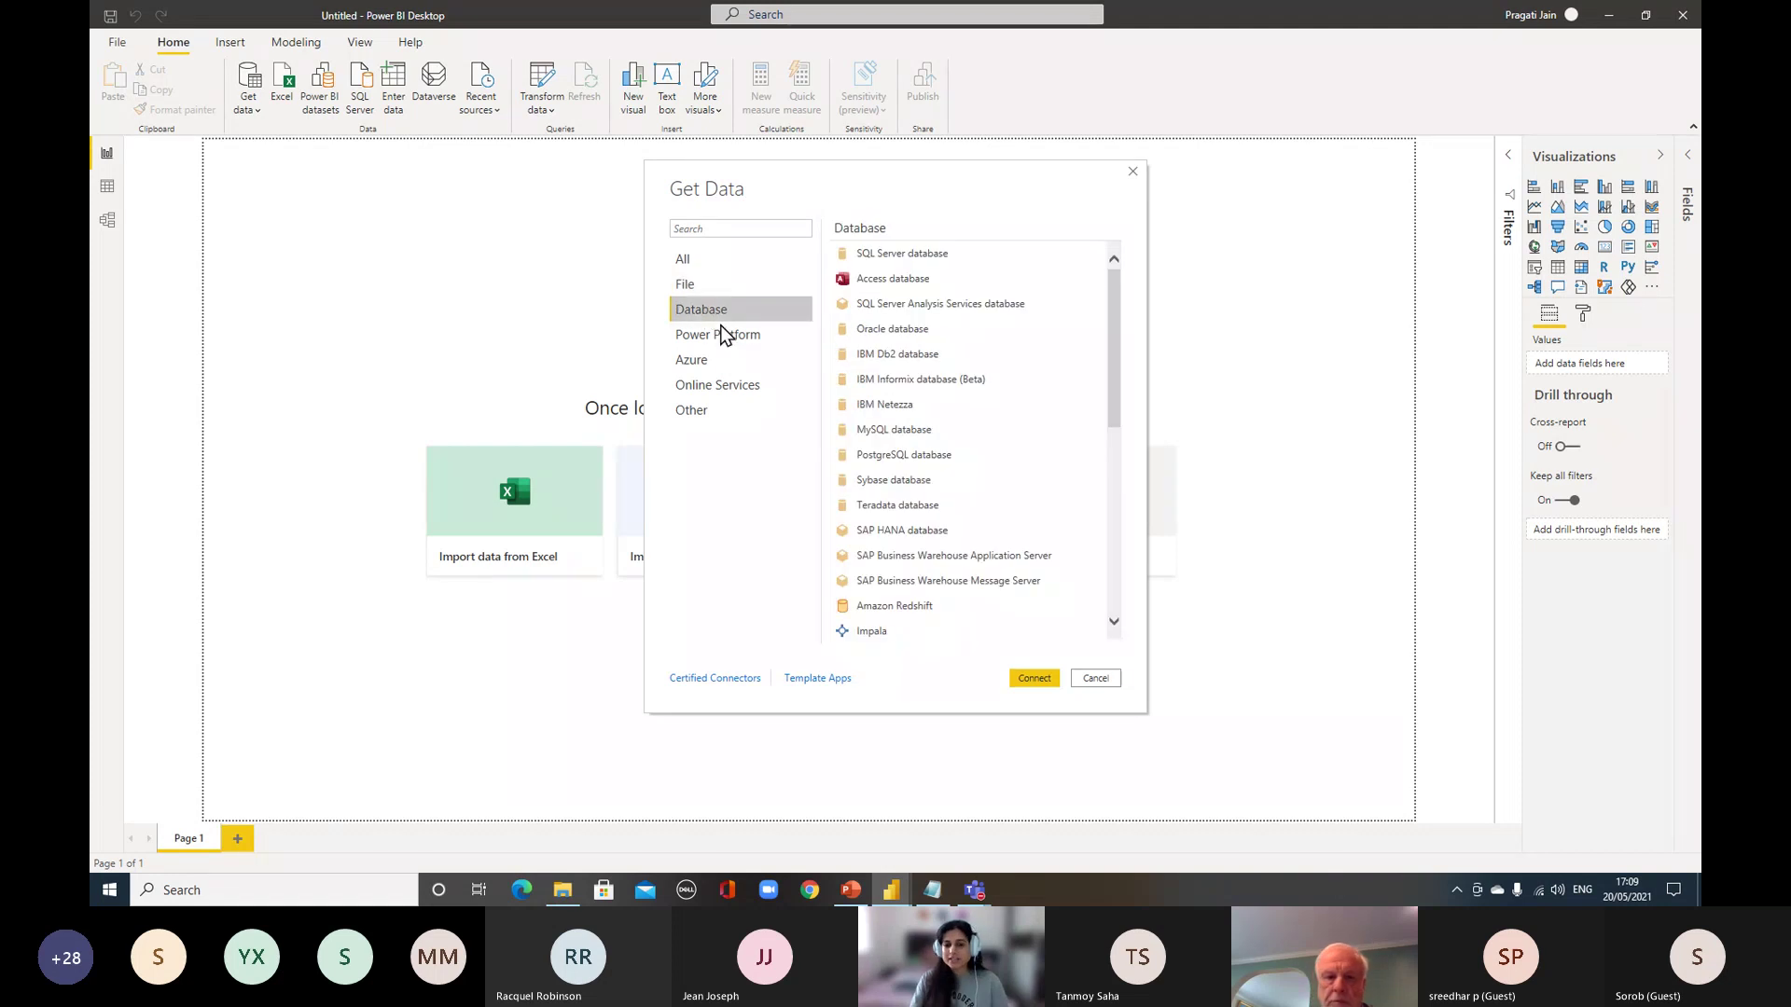
scroll(965, 373, down, 4)
scroll(971, 410, up, 4)
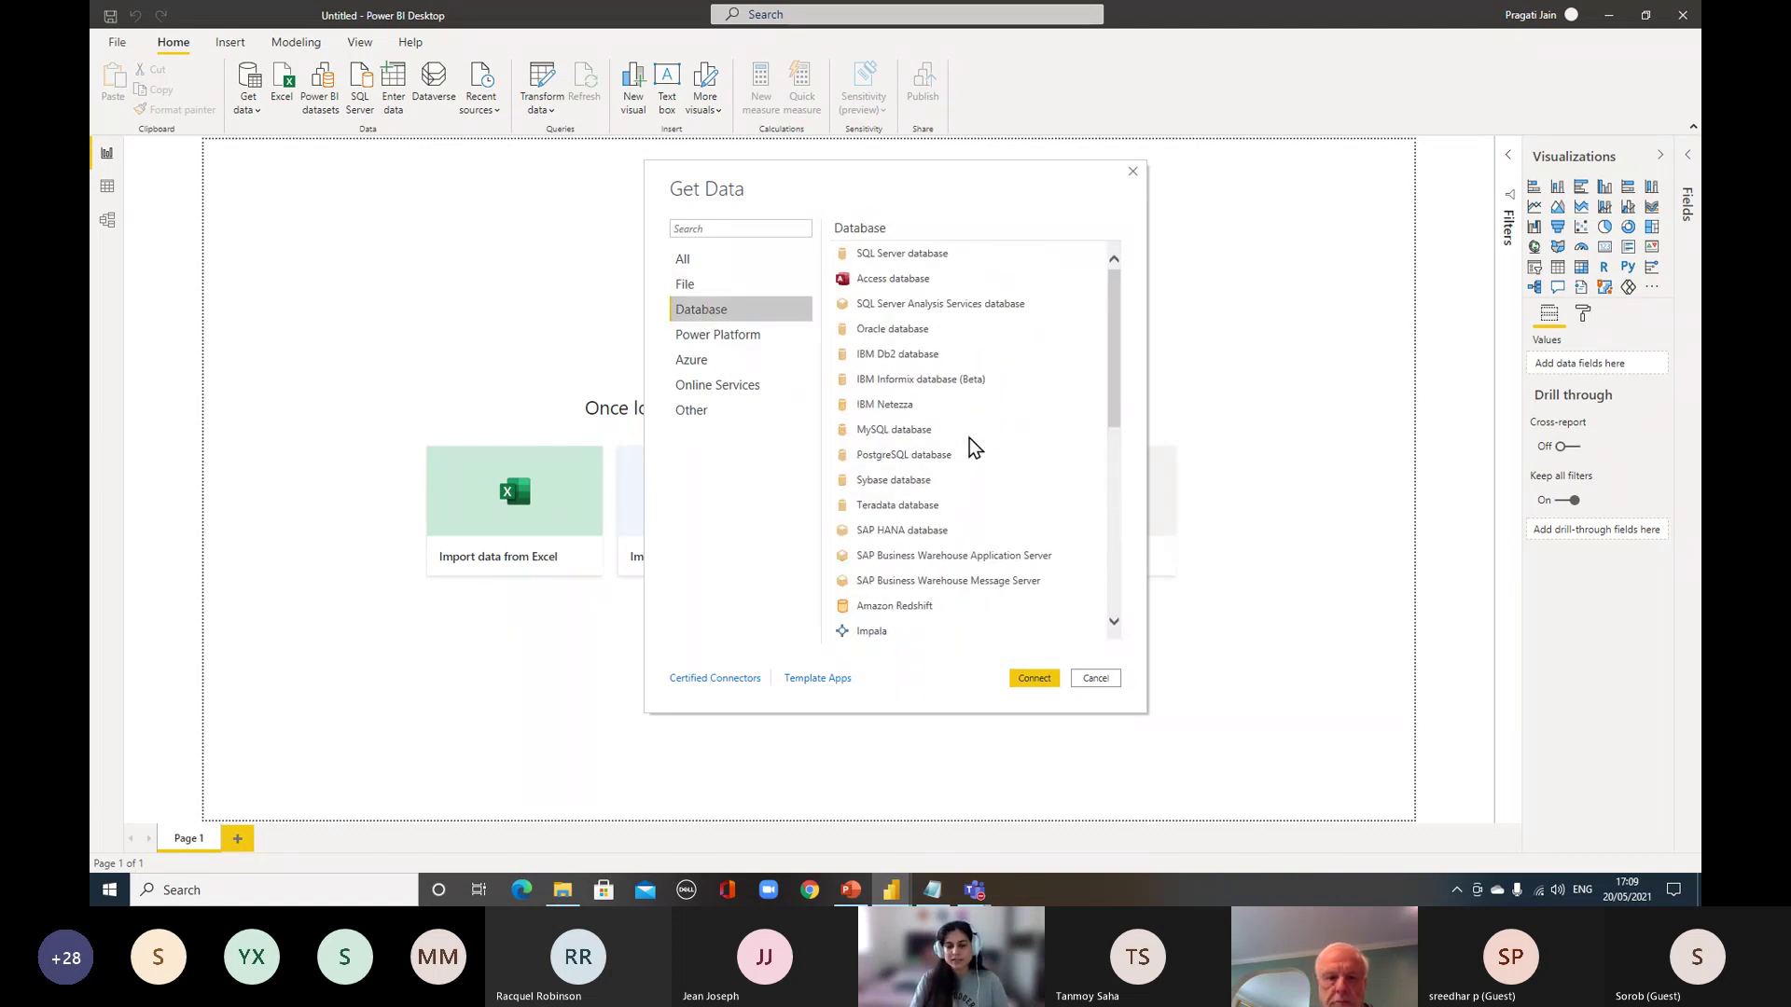
click(691, 340)
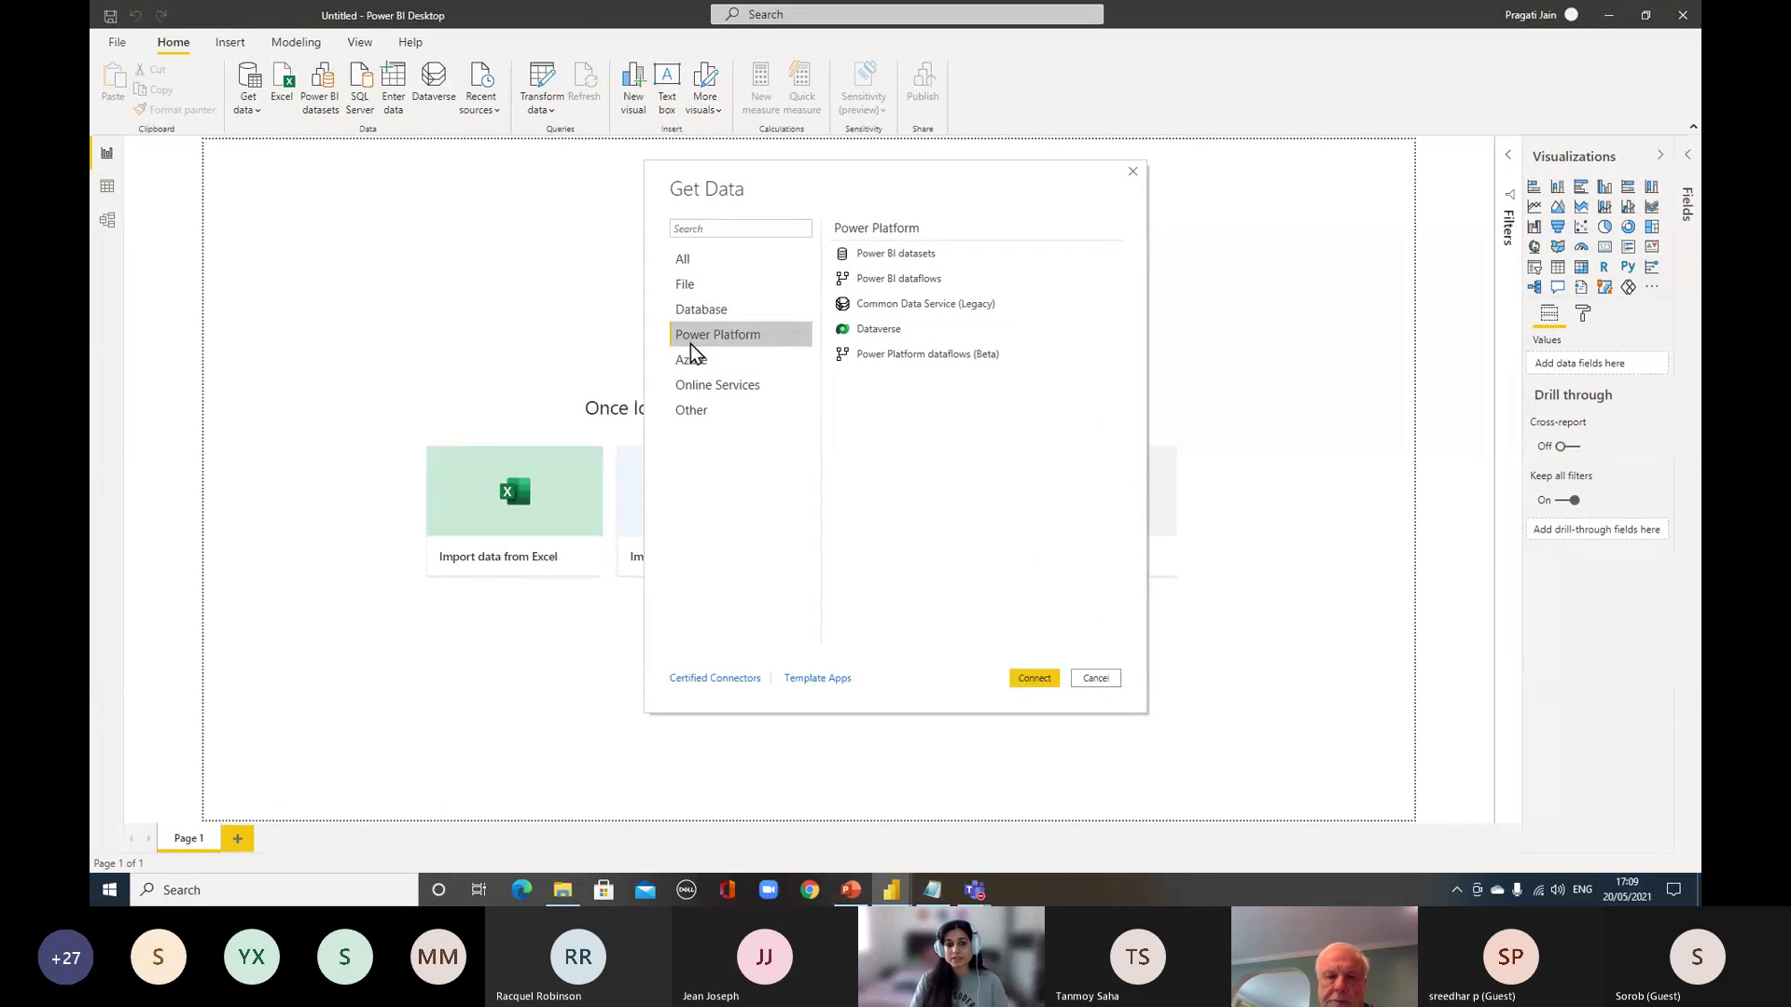
click(690, 358)
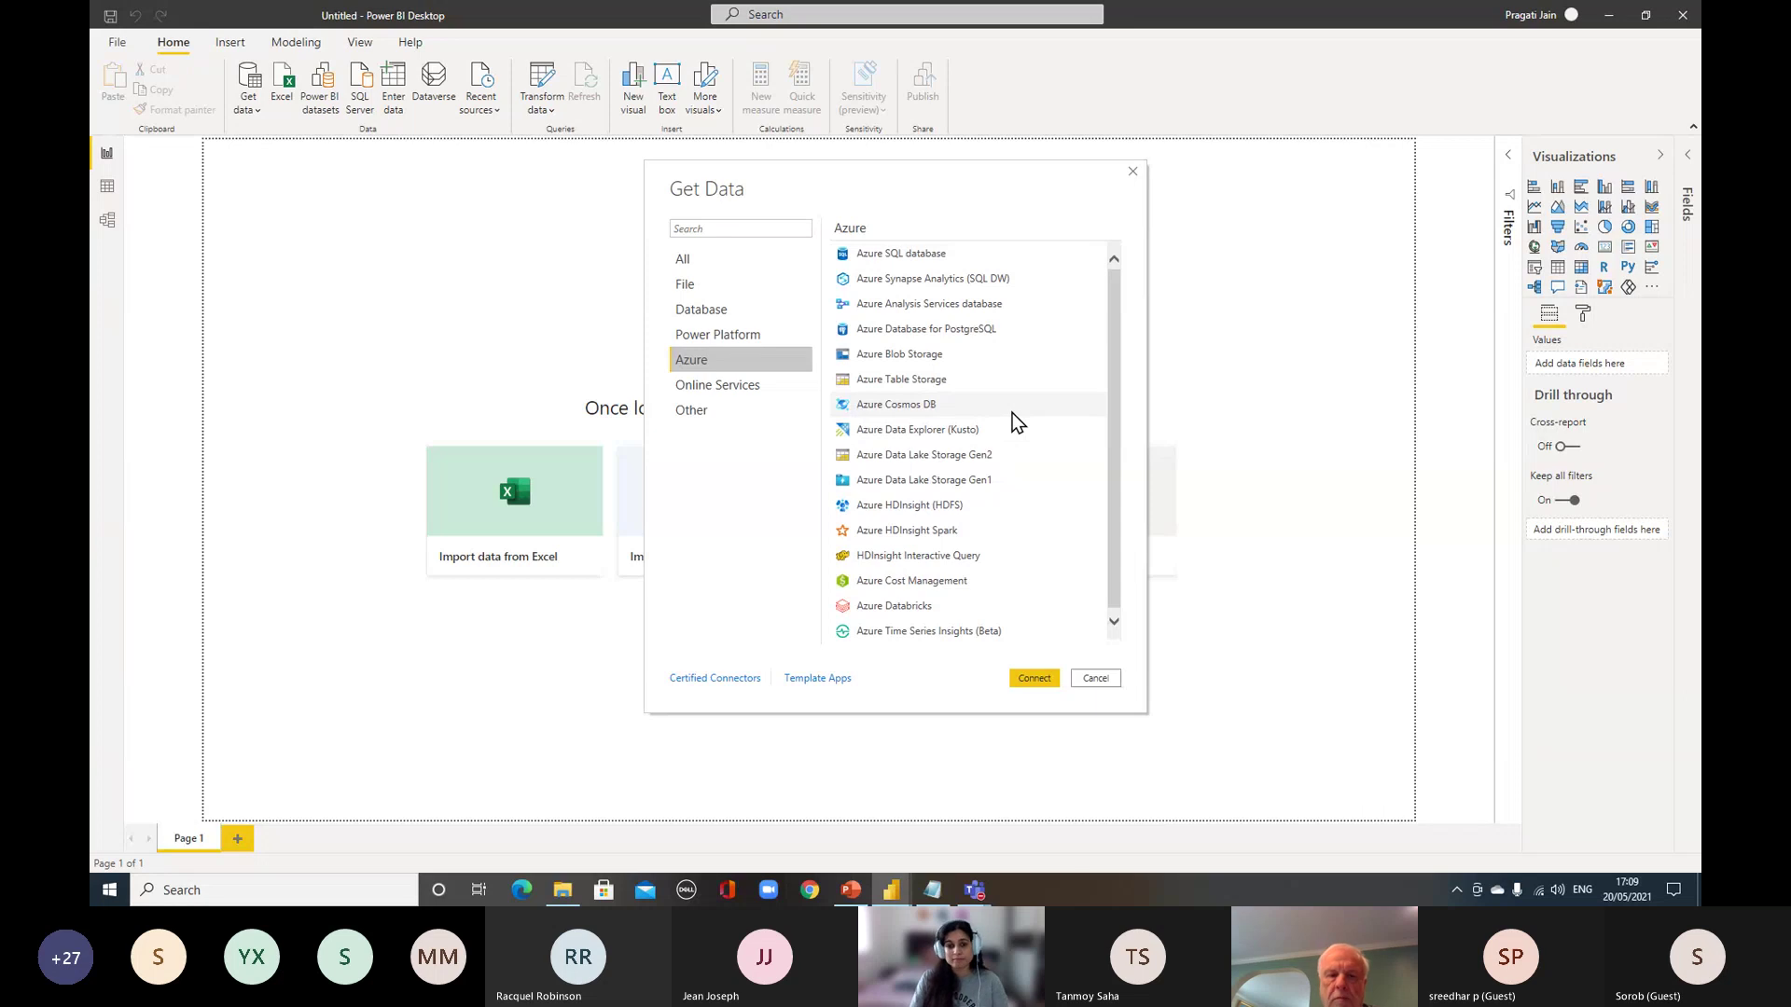
click(725, 388)
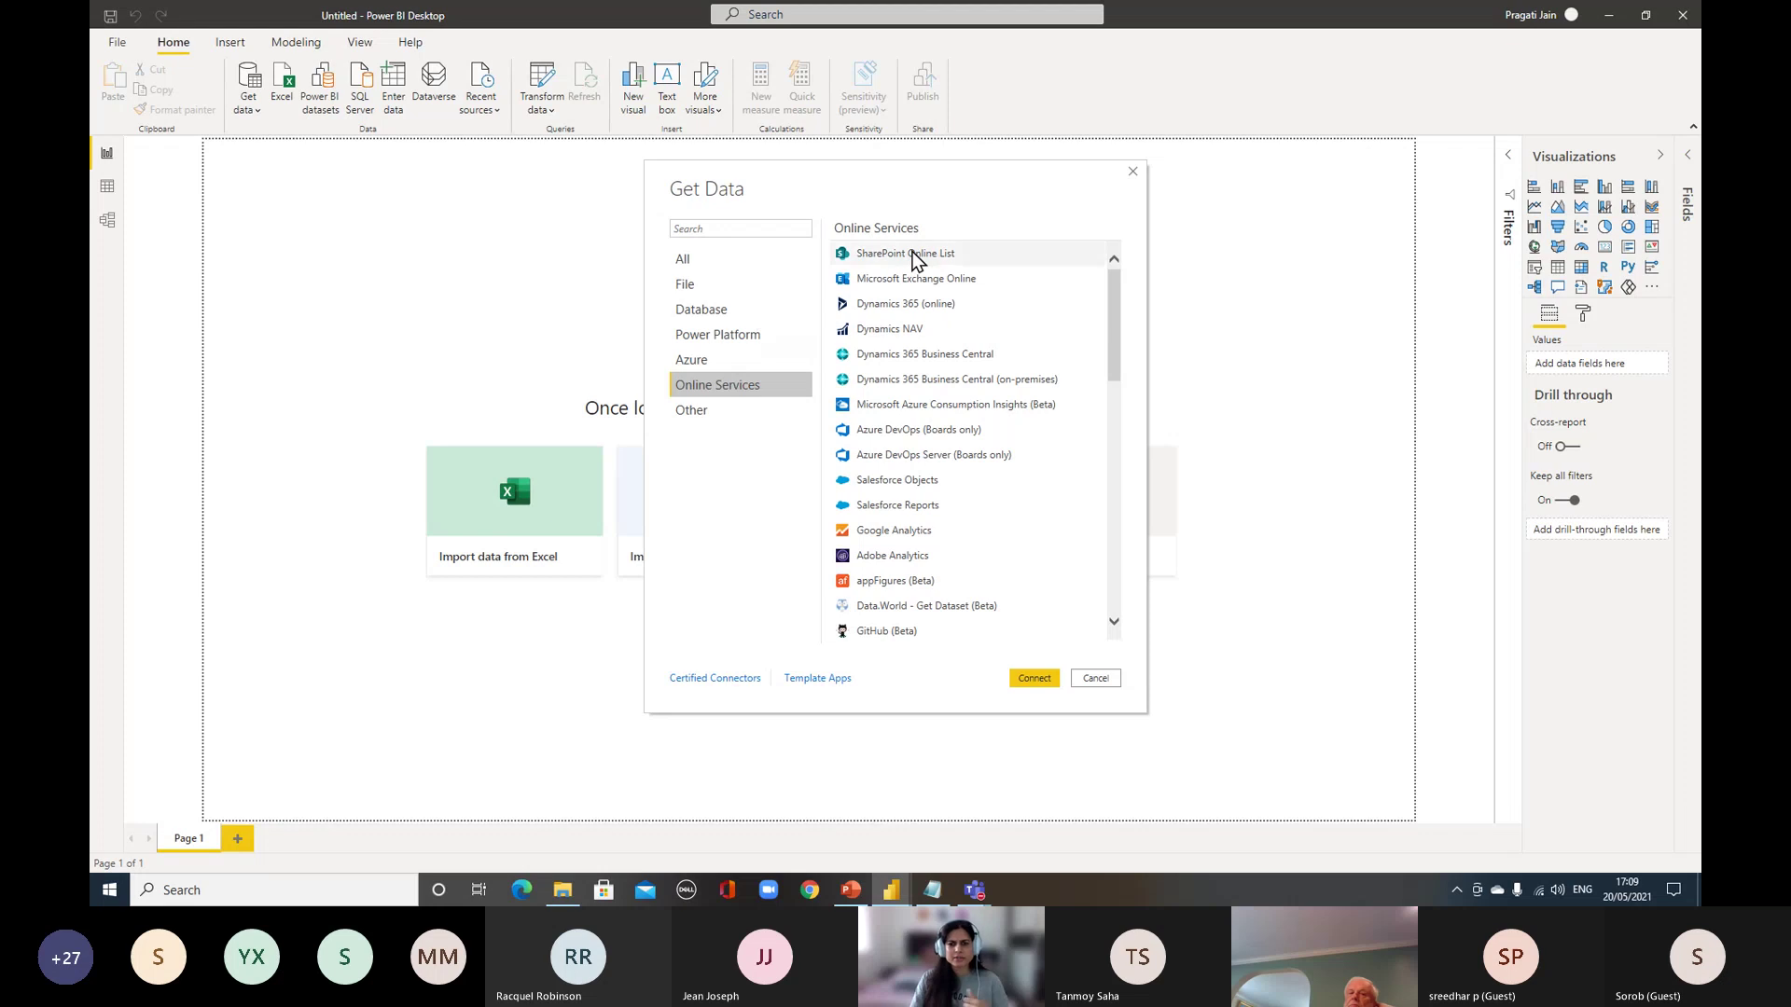
click(692, 417)
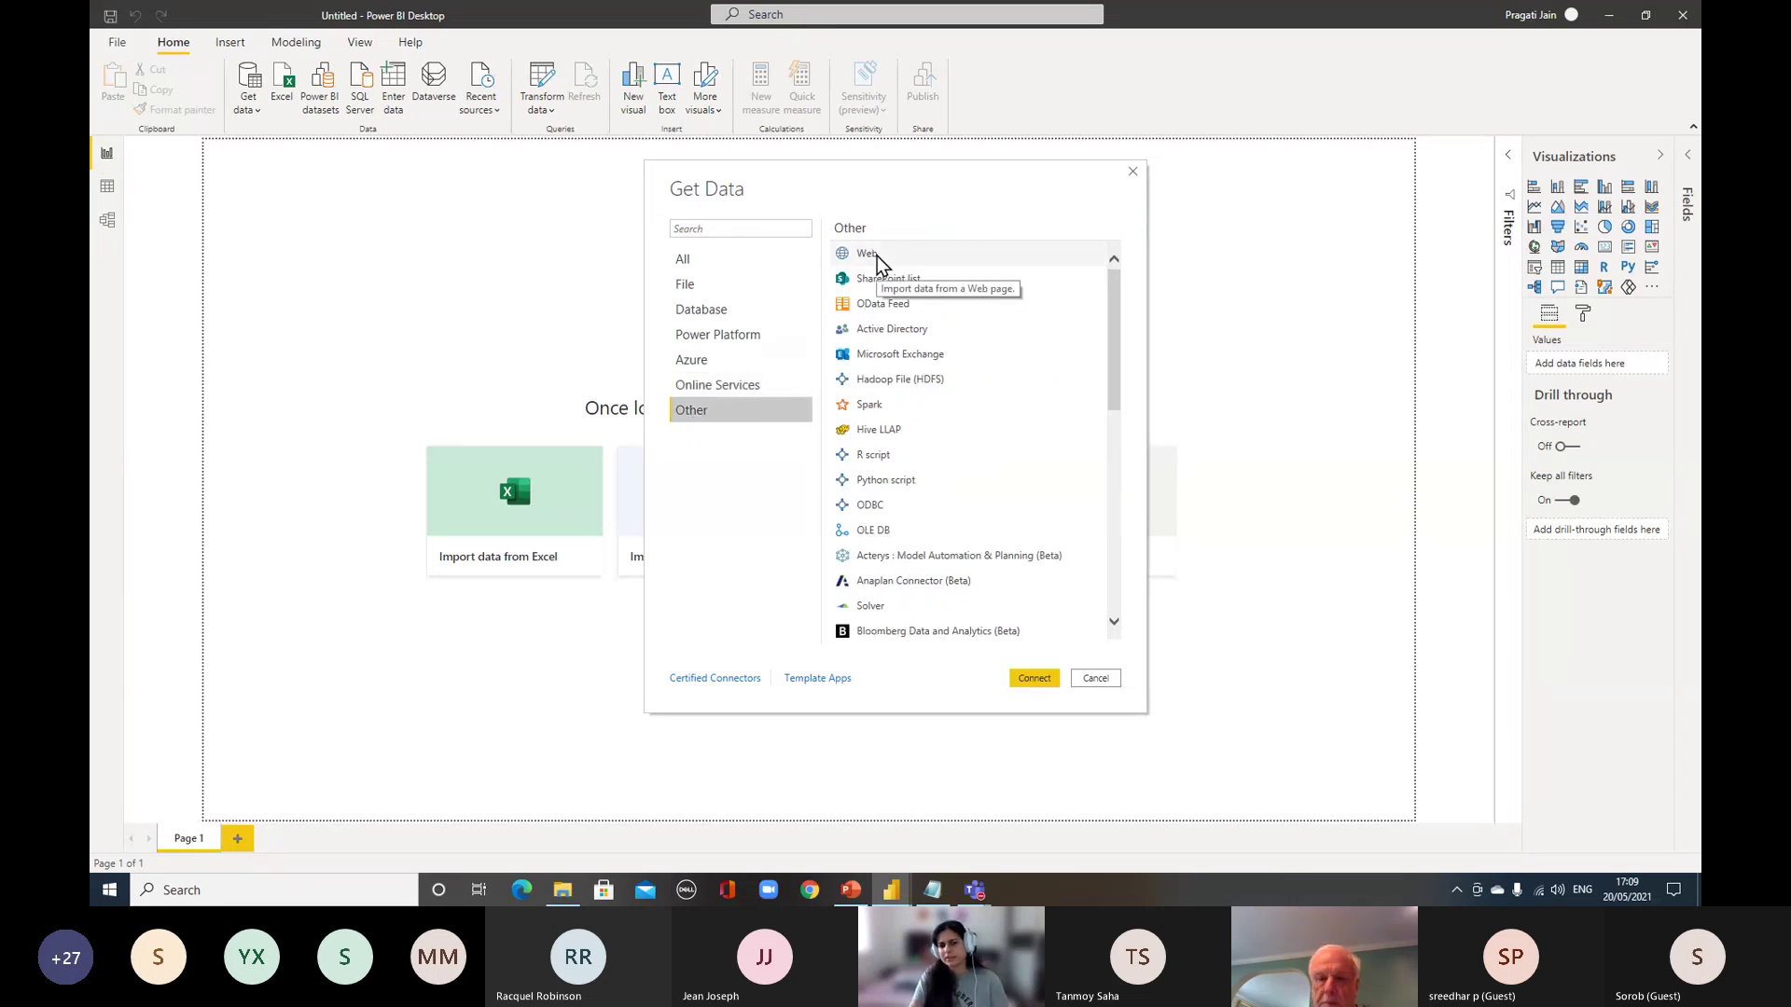
Connect to a Text/CSV source using the travel_insurance file in the CloudDataDriven folder under DataAnalysisUsingPBI
click(690, 261)
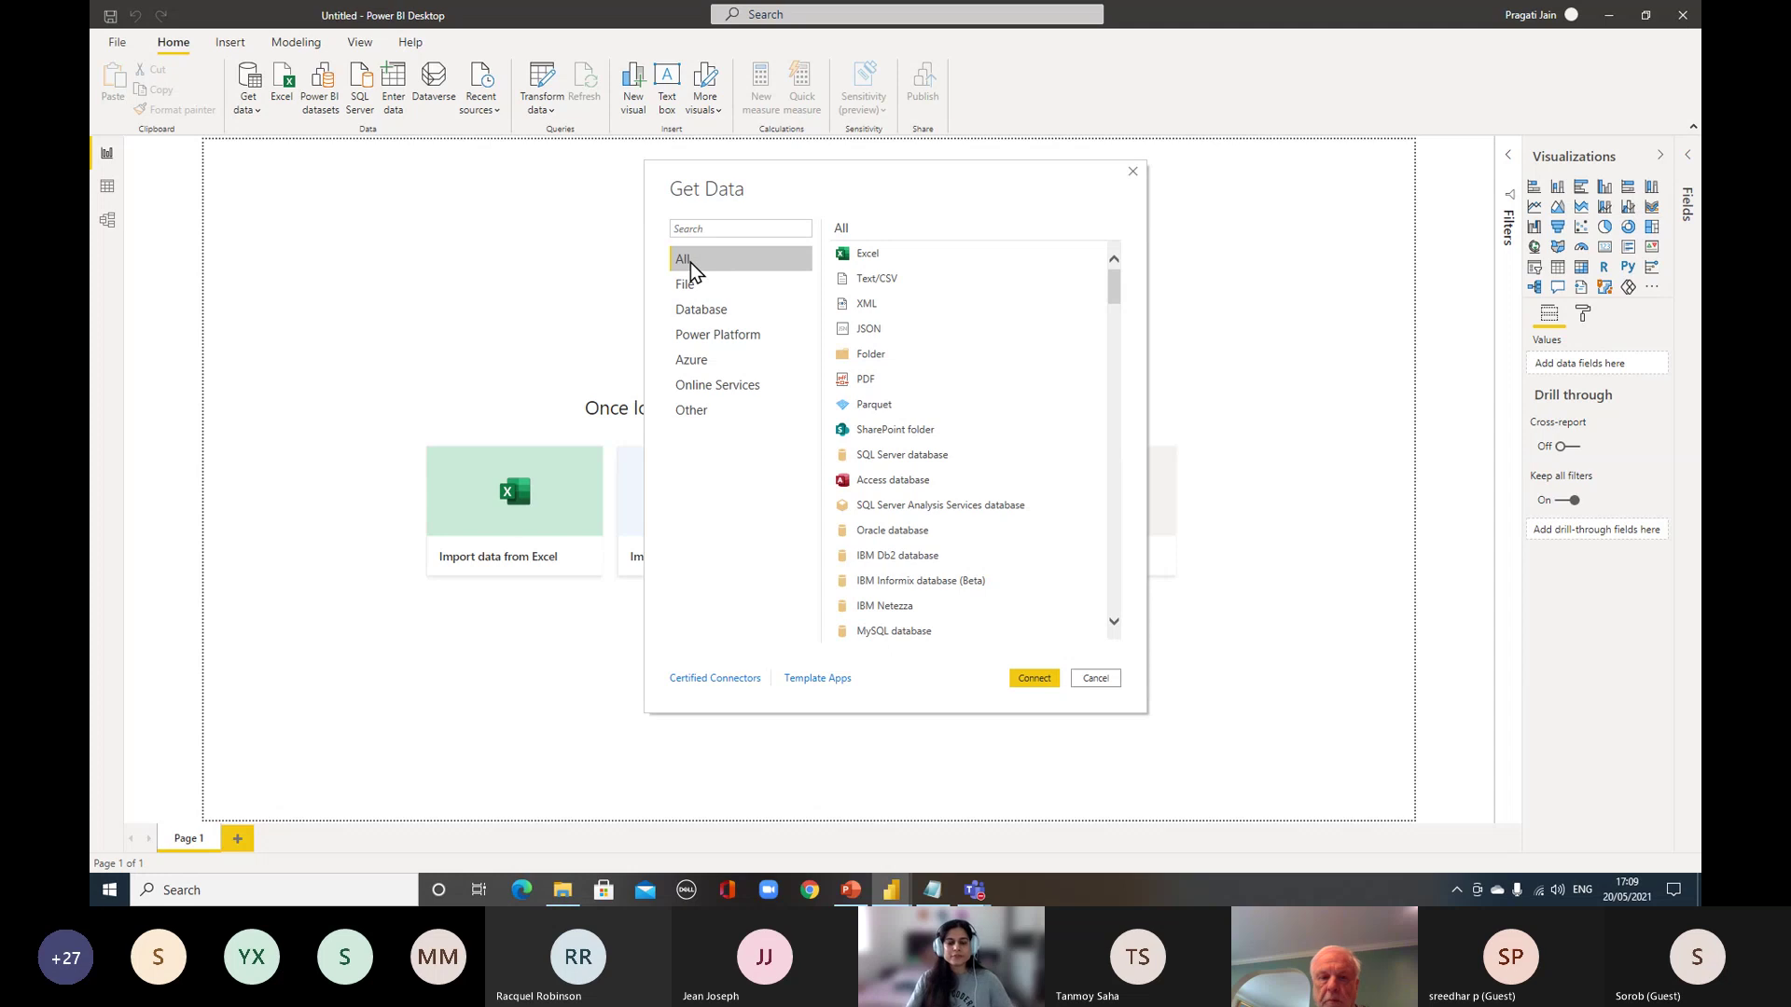
click(891, 279)
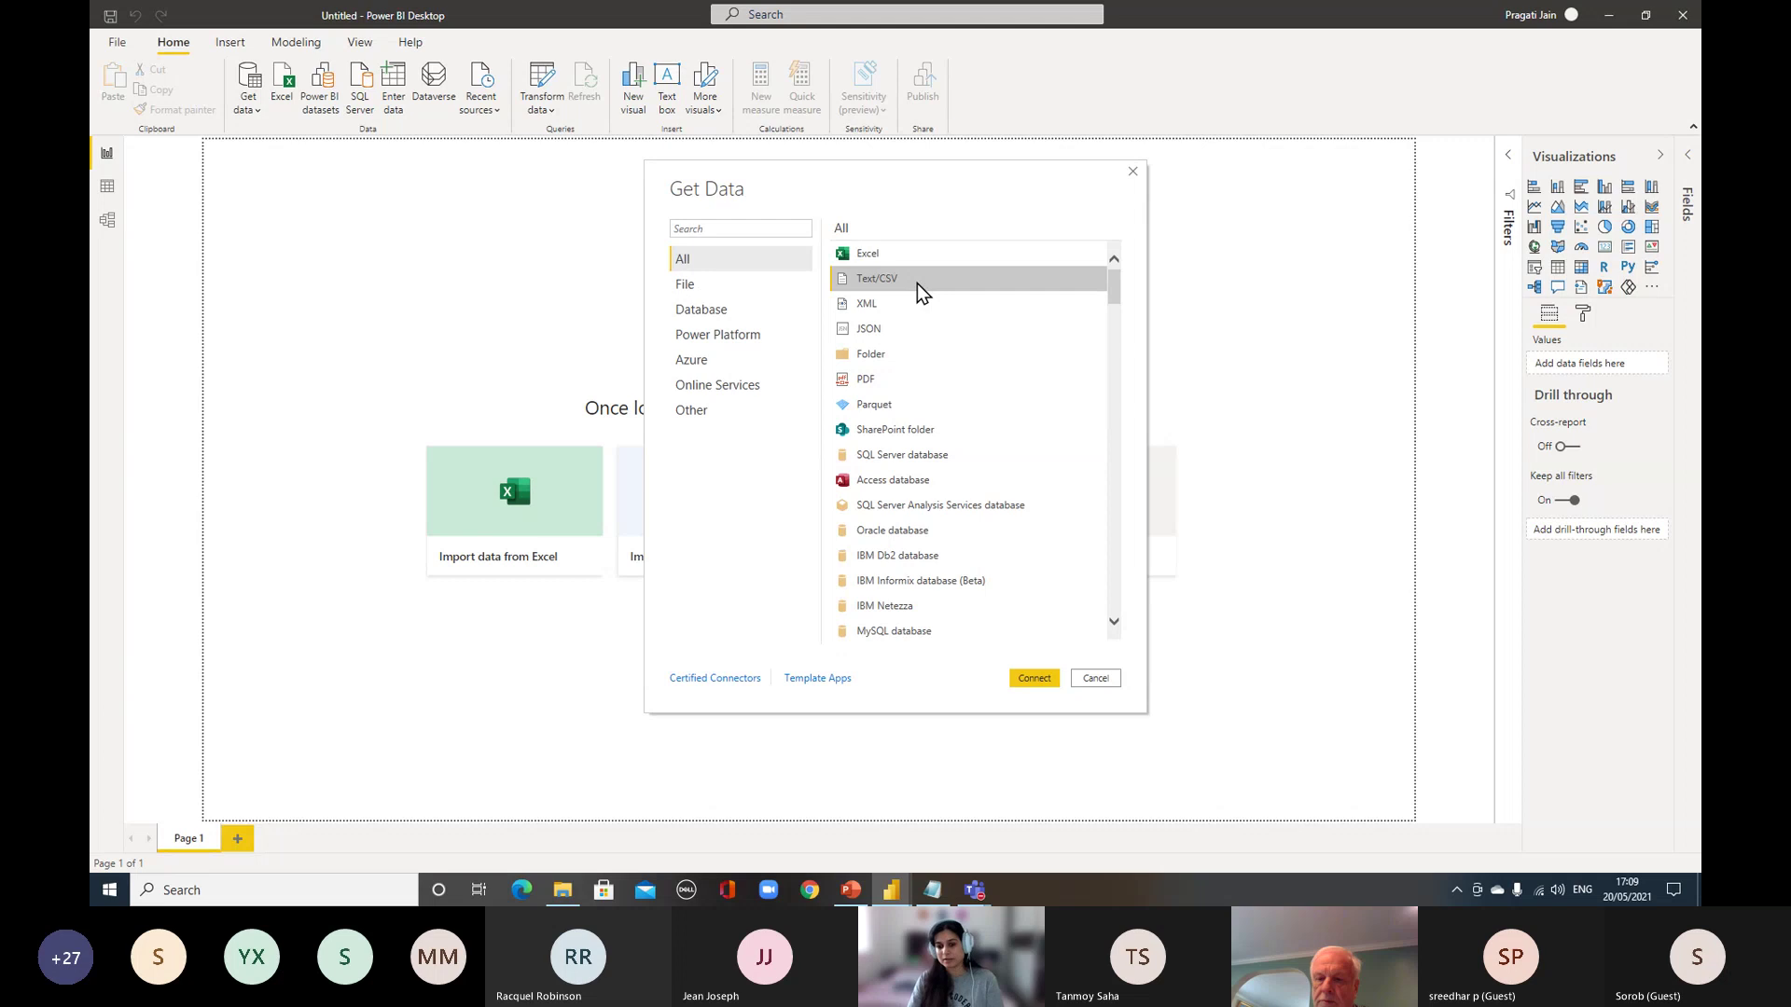
click(1034, 679)
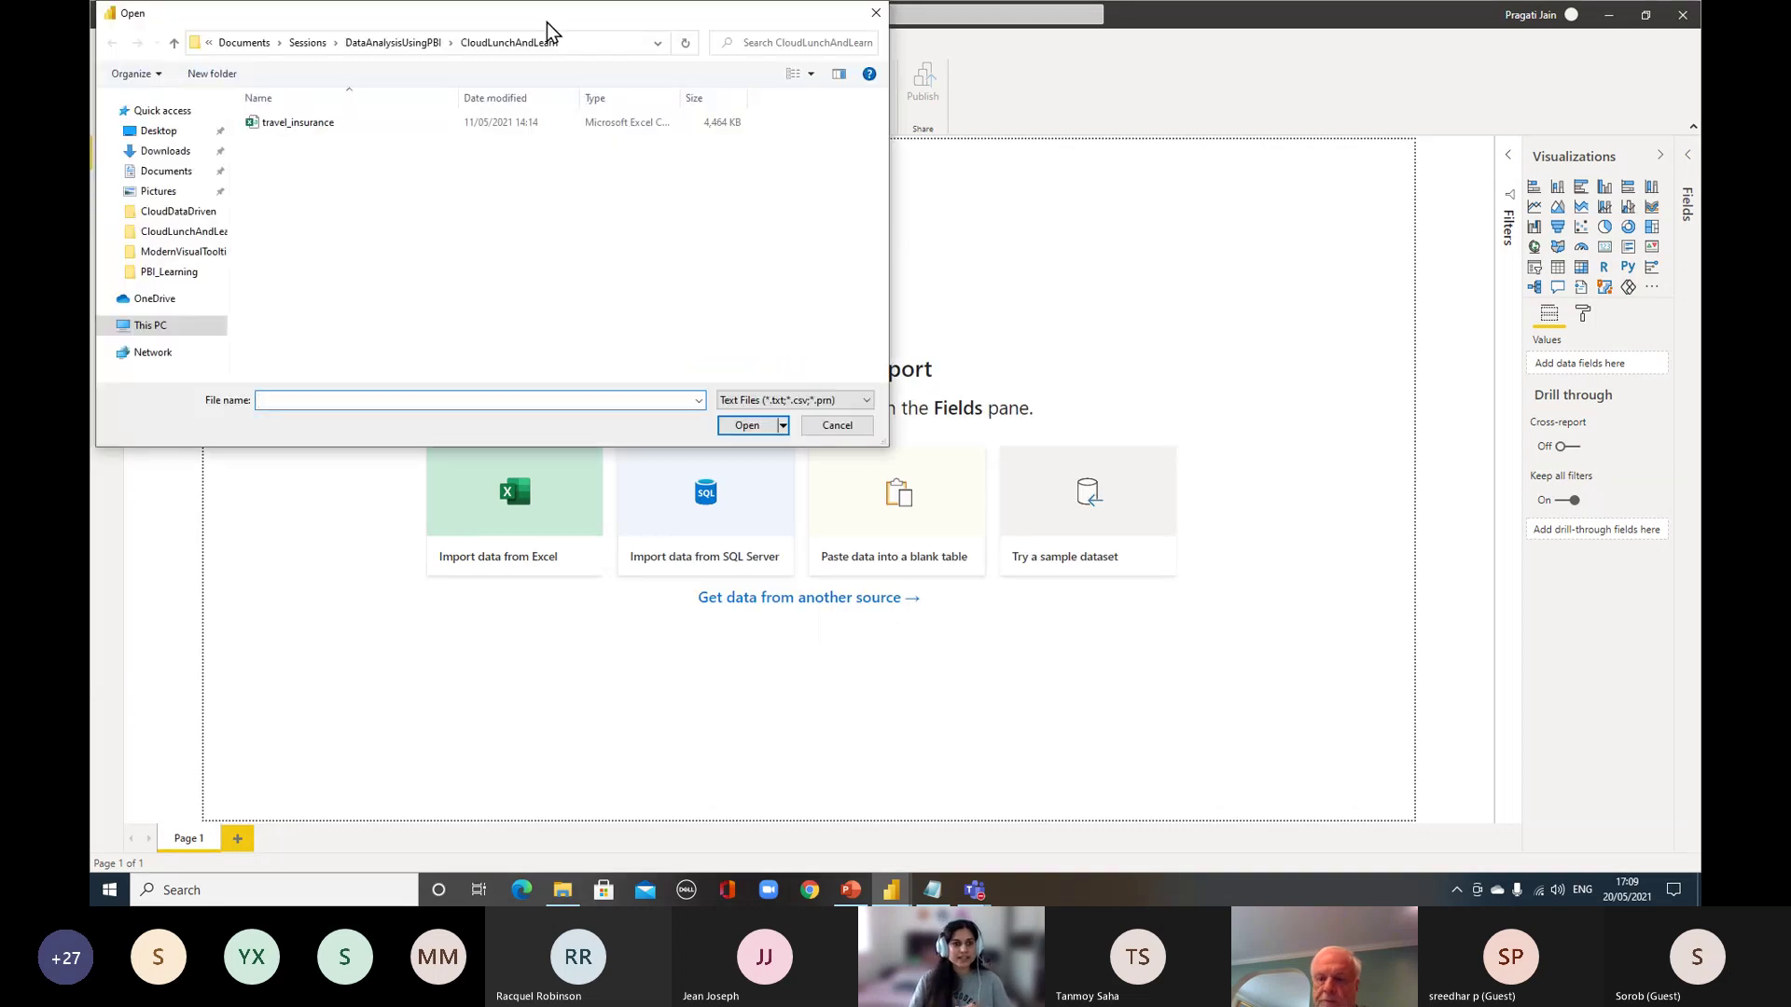
drag(546, 23, 631, 50)
click(488, 73)
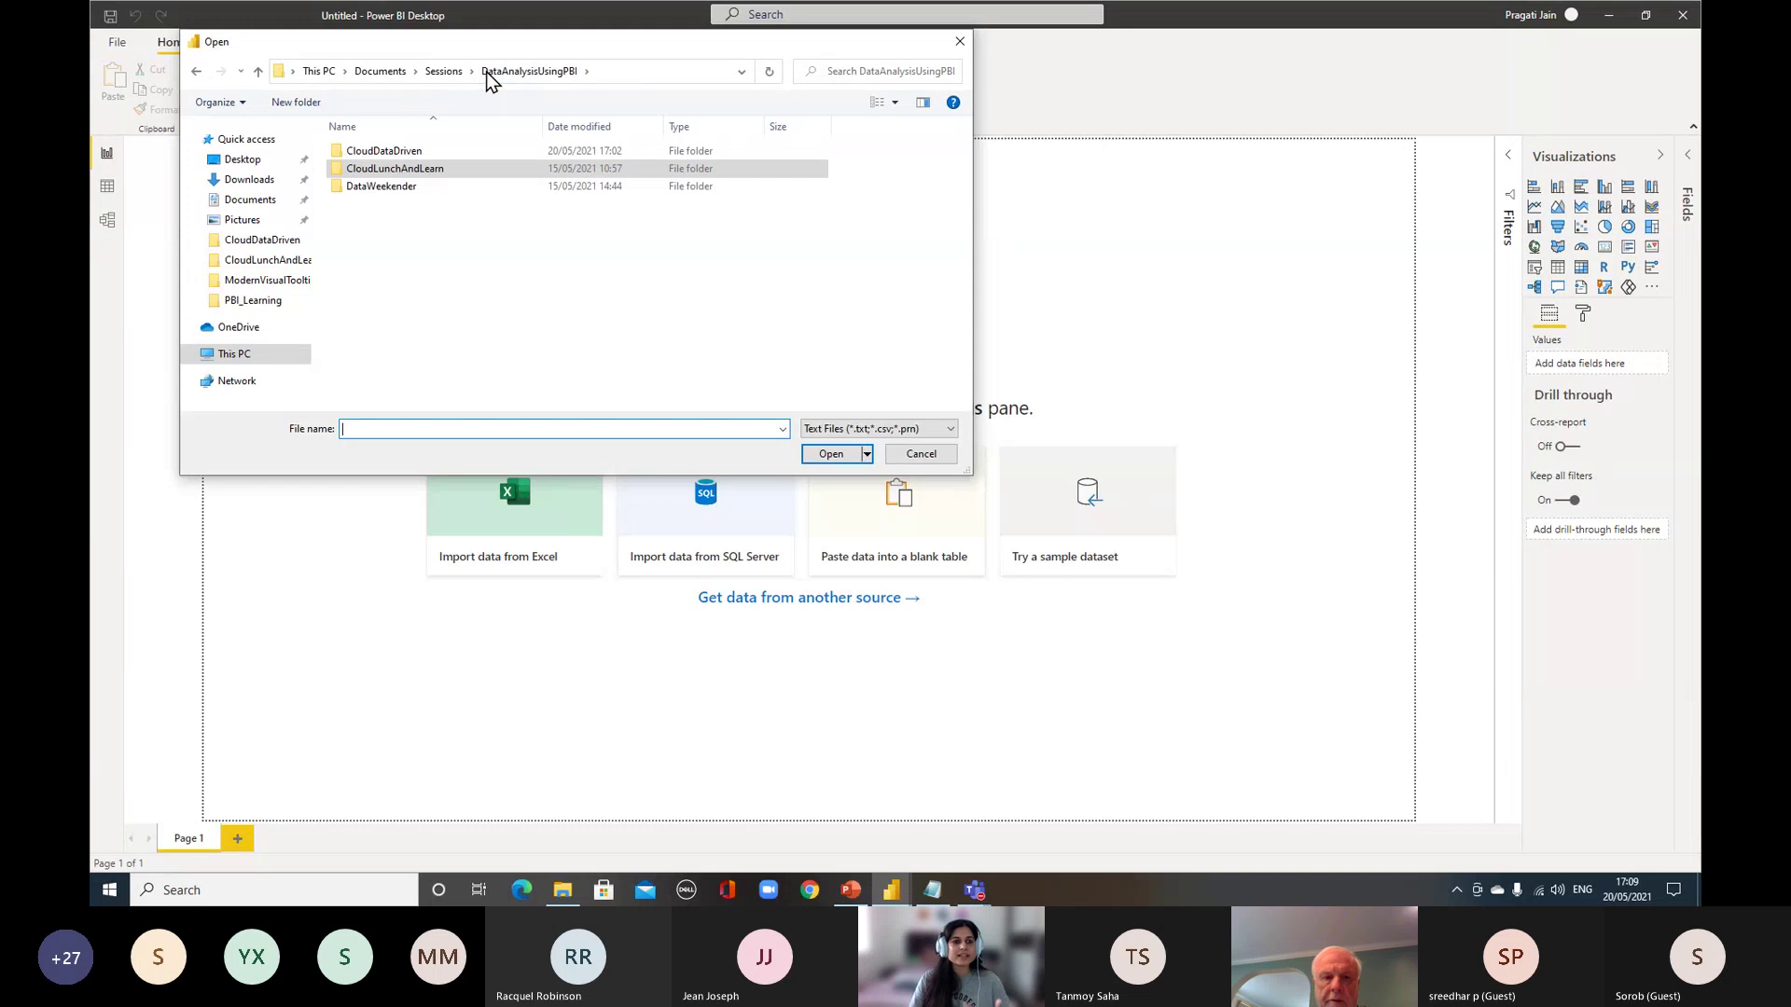
double_click(411, 152)
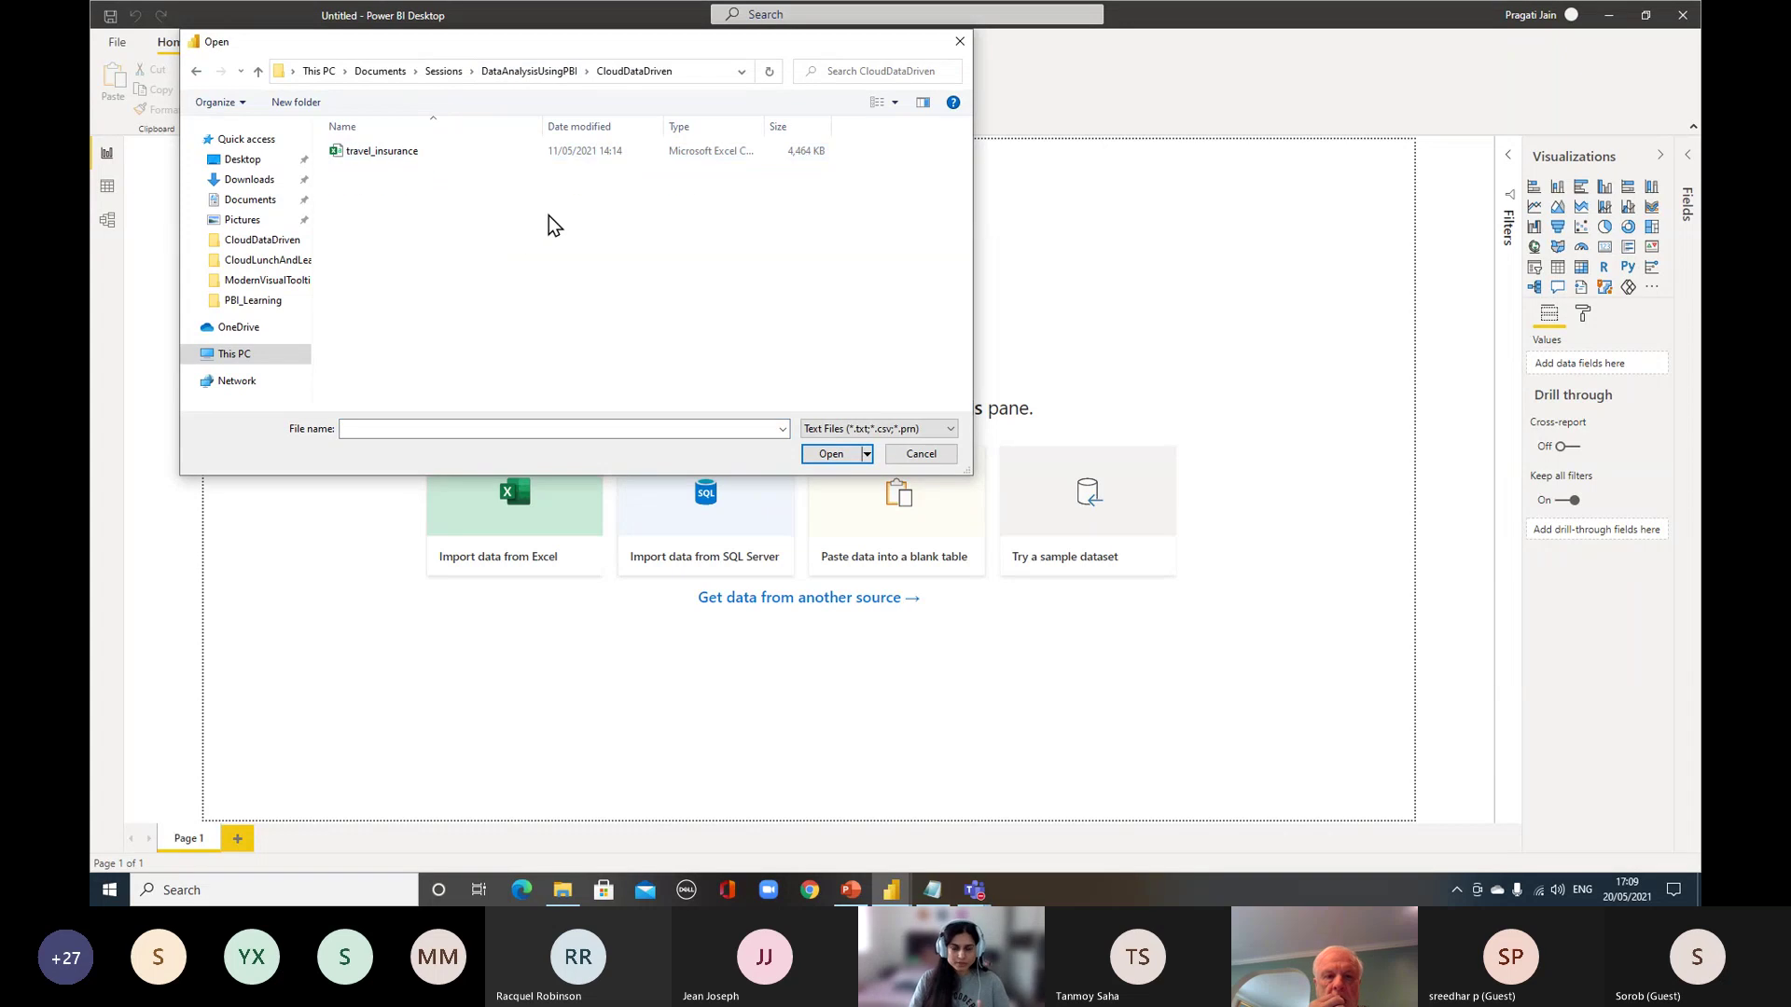
click(386, 155)
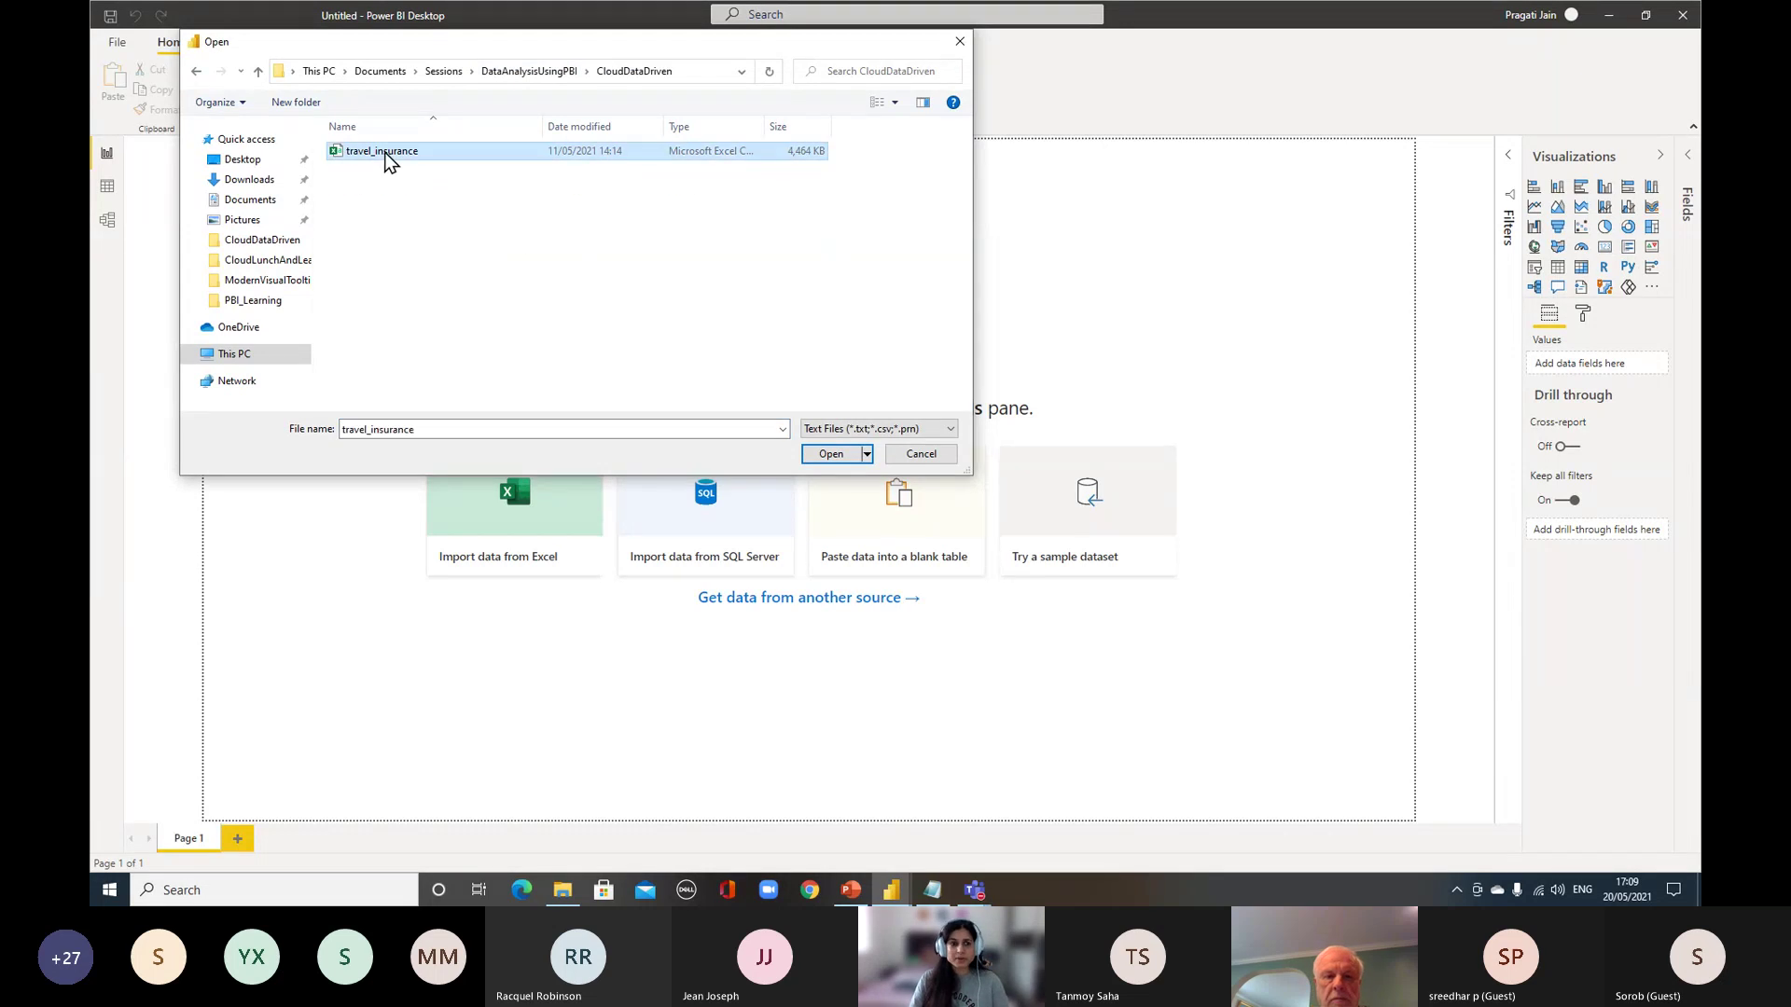
click(819, 453)
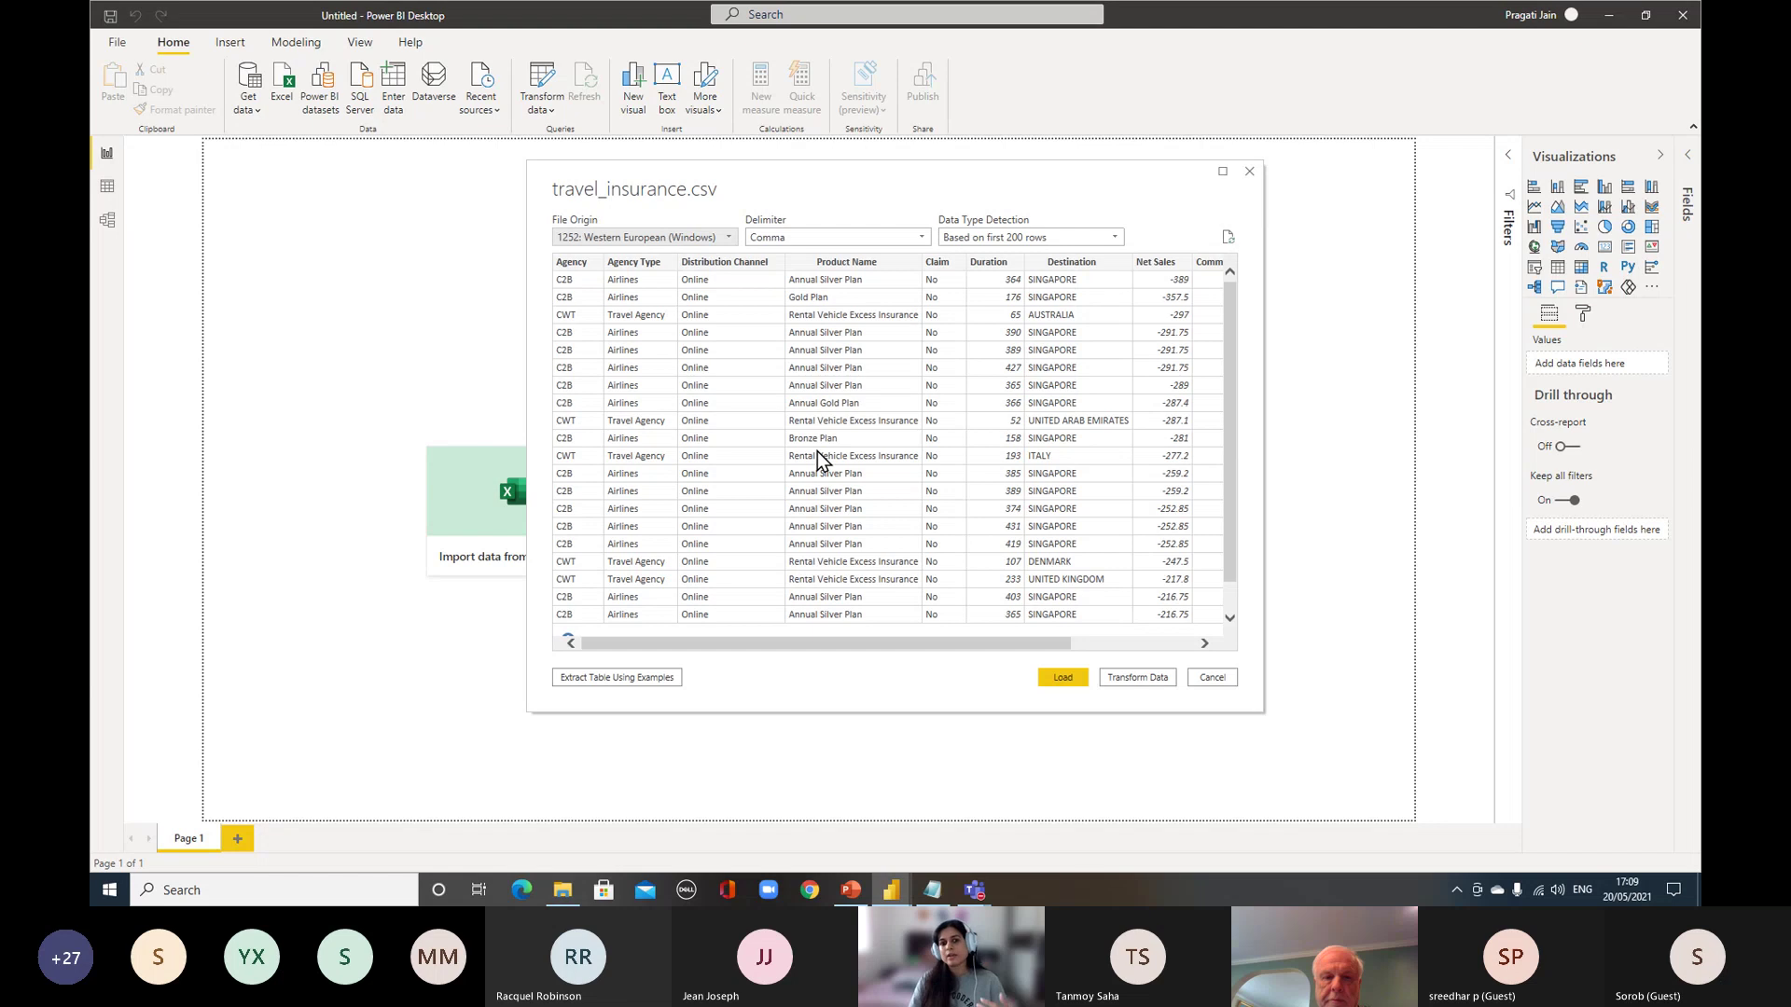
Load the travel_insurance.csv data into the report and expand the table so its full field names are readable
mouse_move(887, 647)
mouse_down()
mouse_move(1011, 641)
mouse_move(877, 645)
mouse_up()
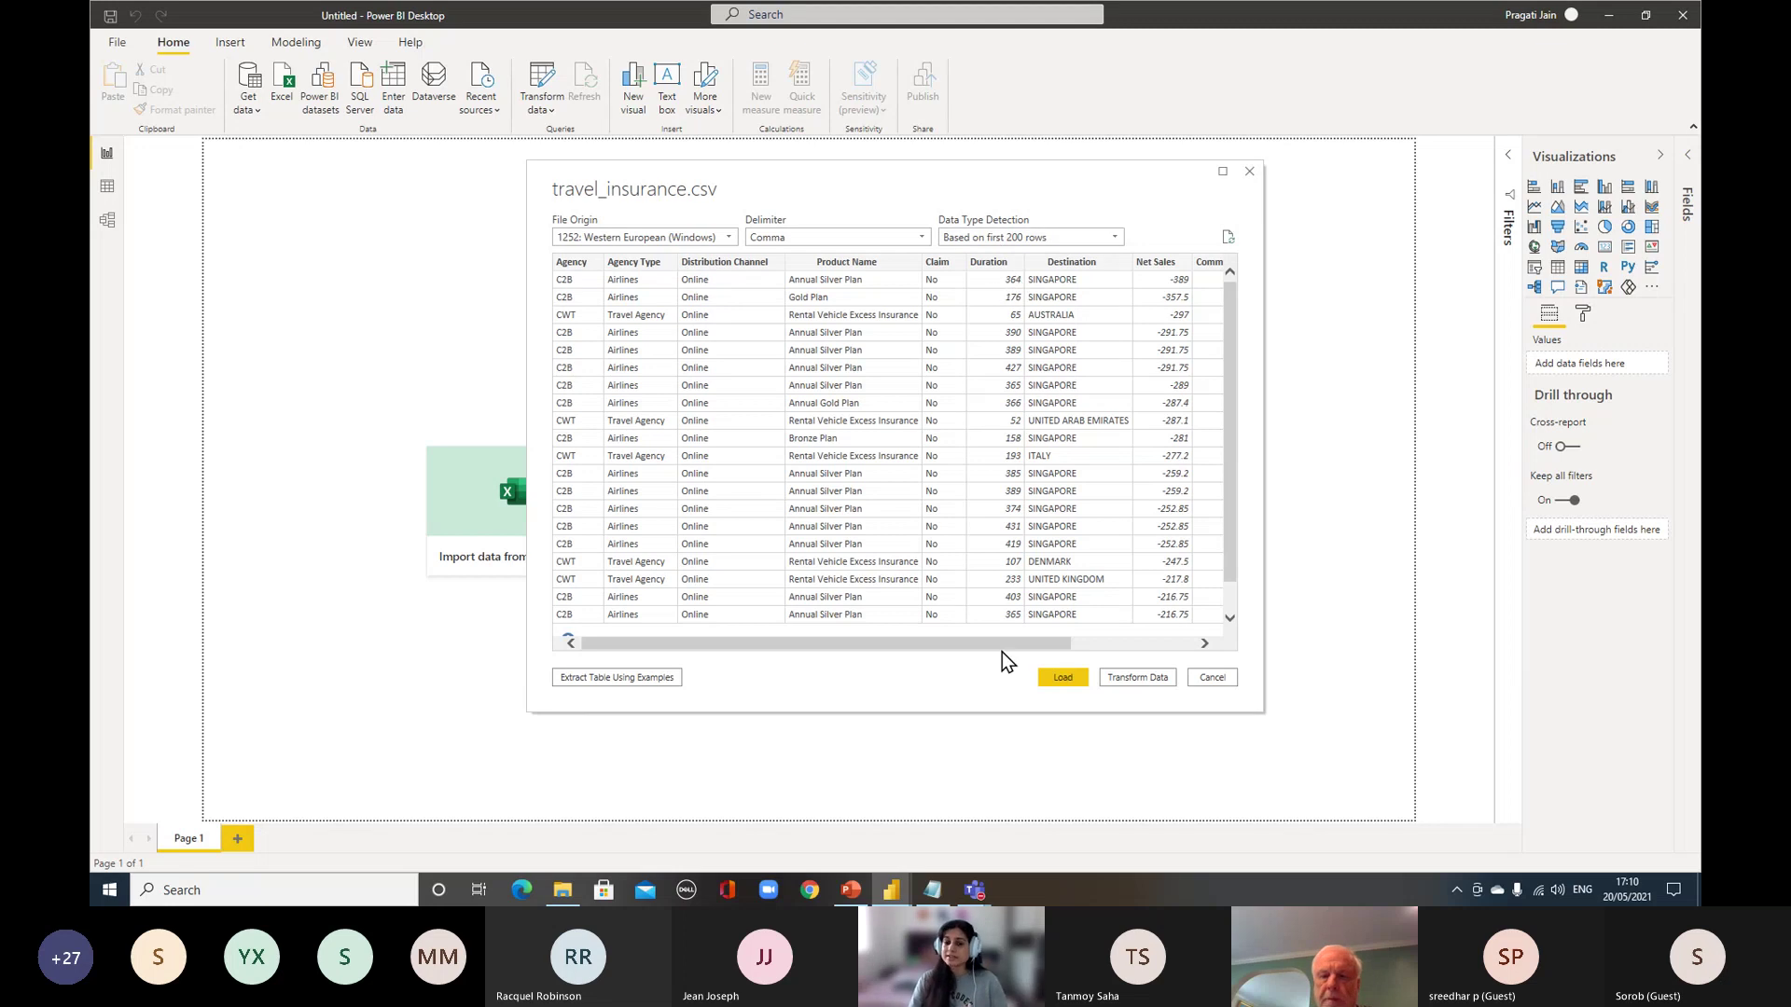
drag(1005, 644, 871, 652)
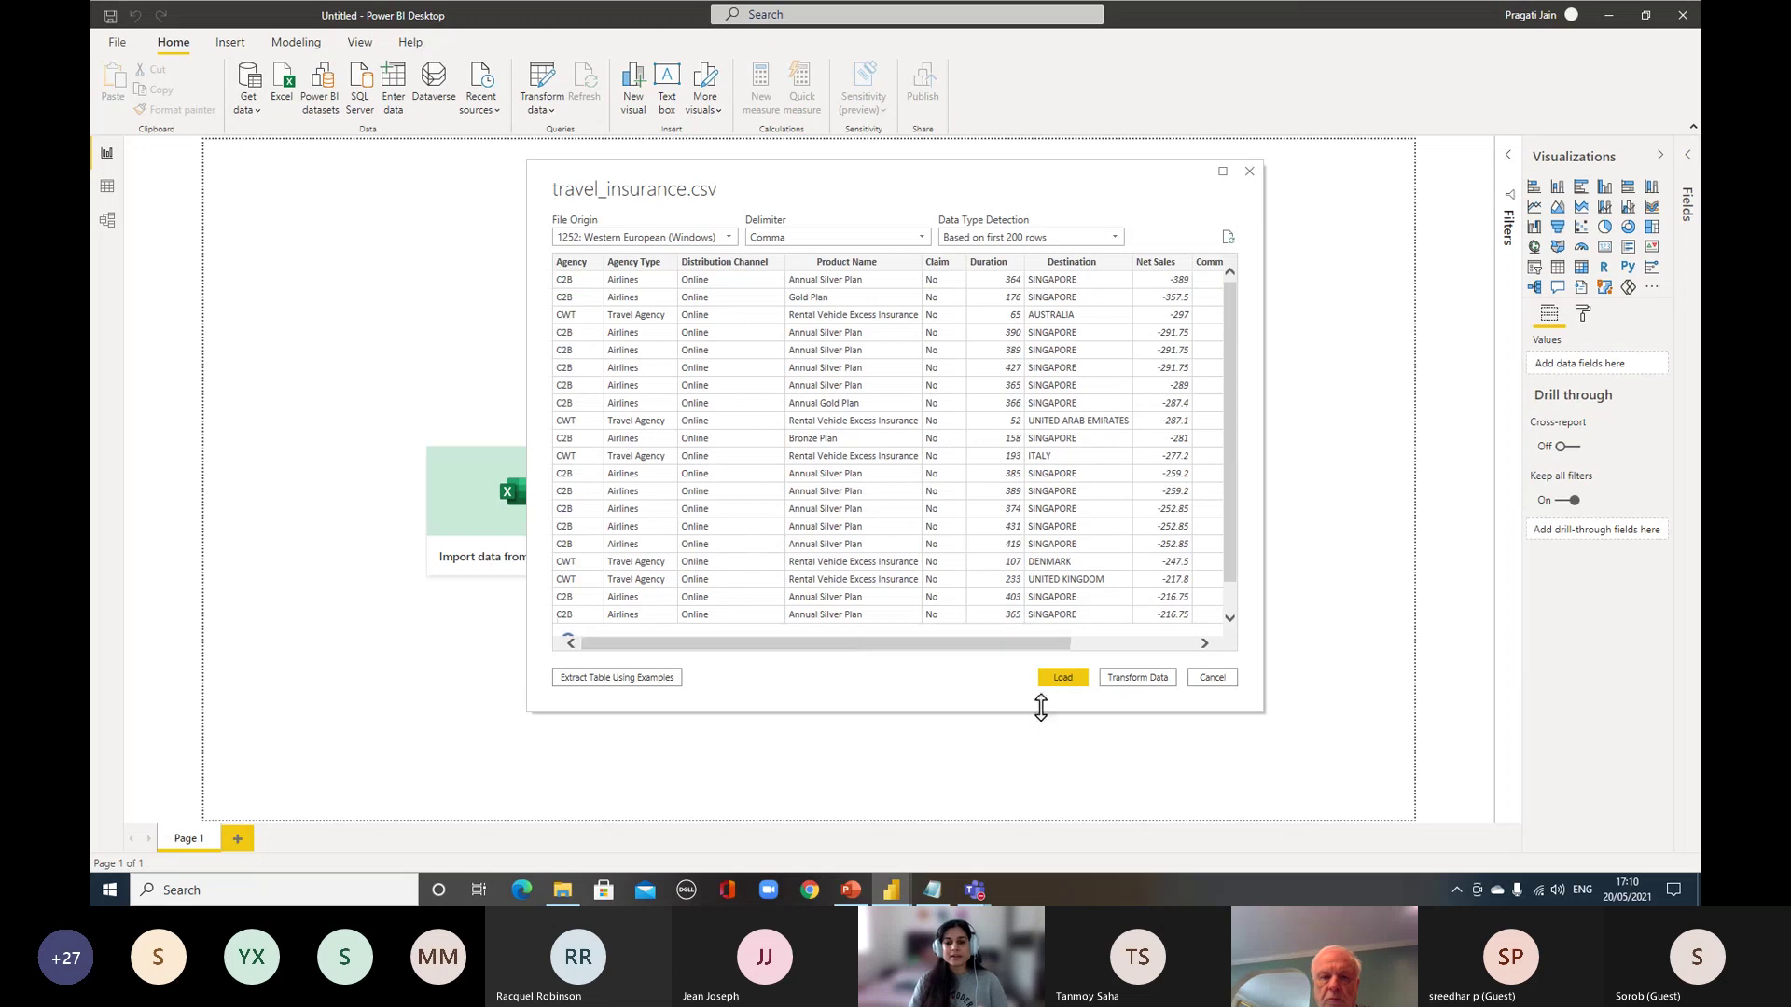
click(1056, 682)
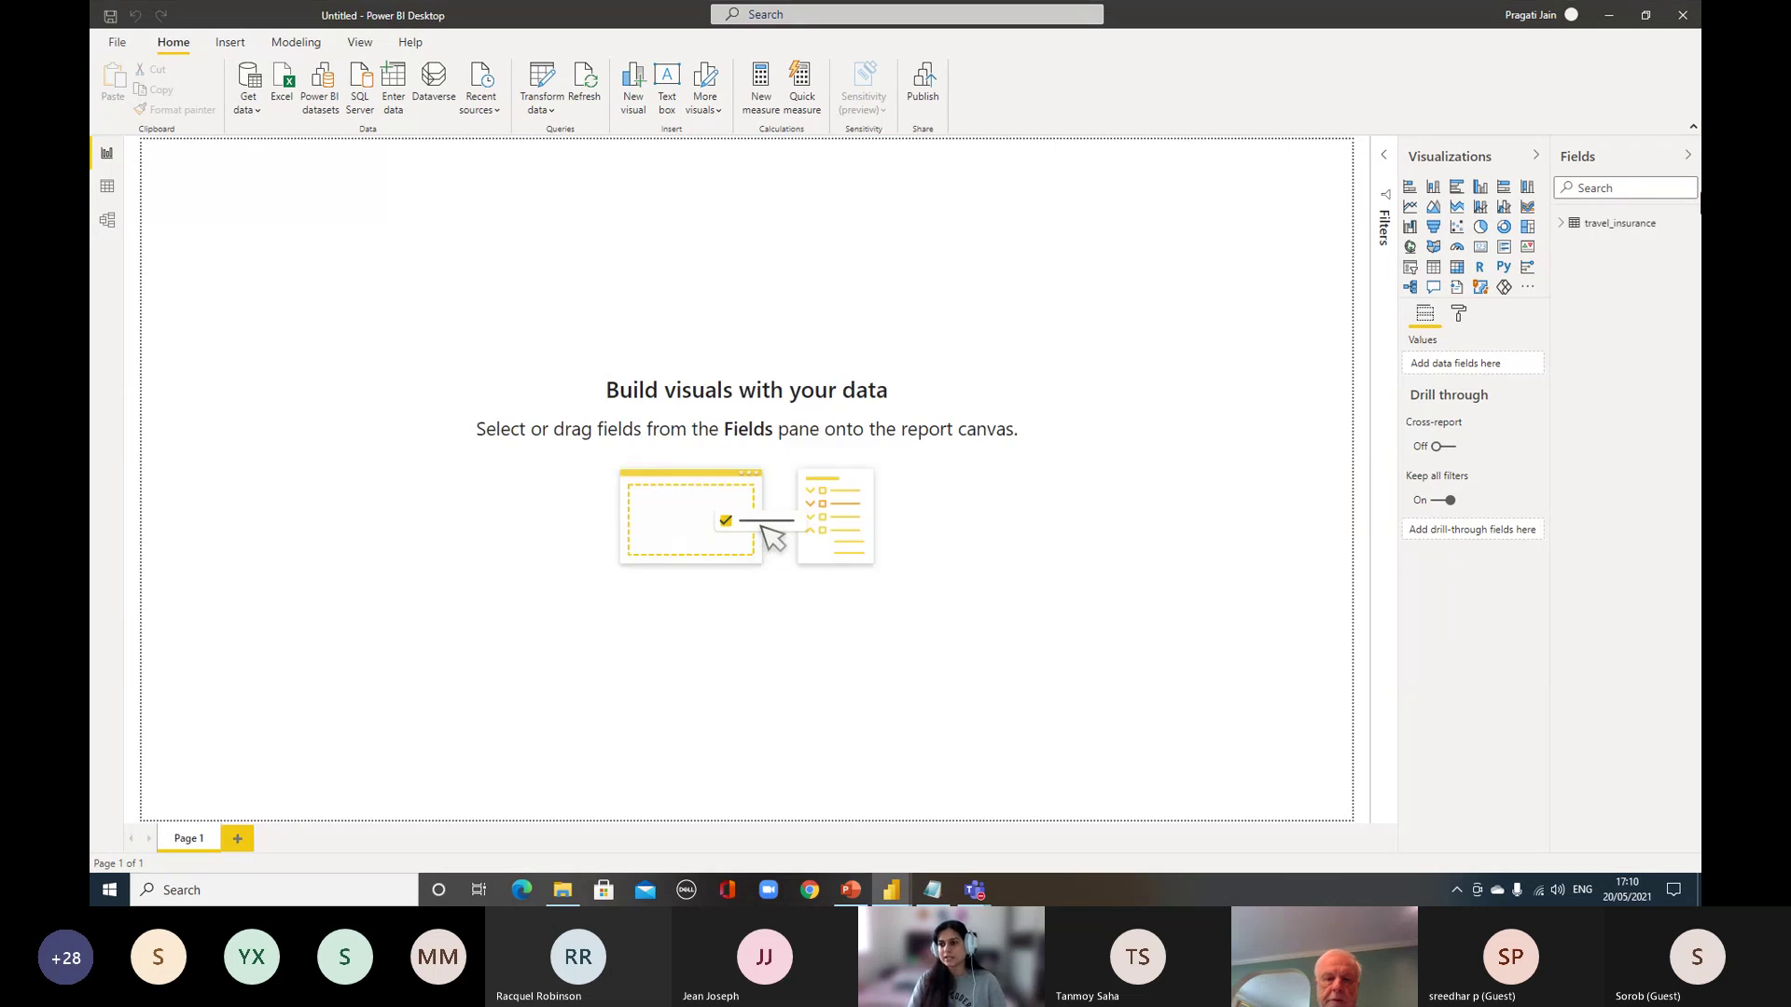
click(1560, 229)
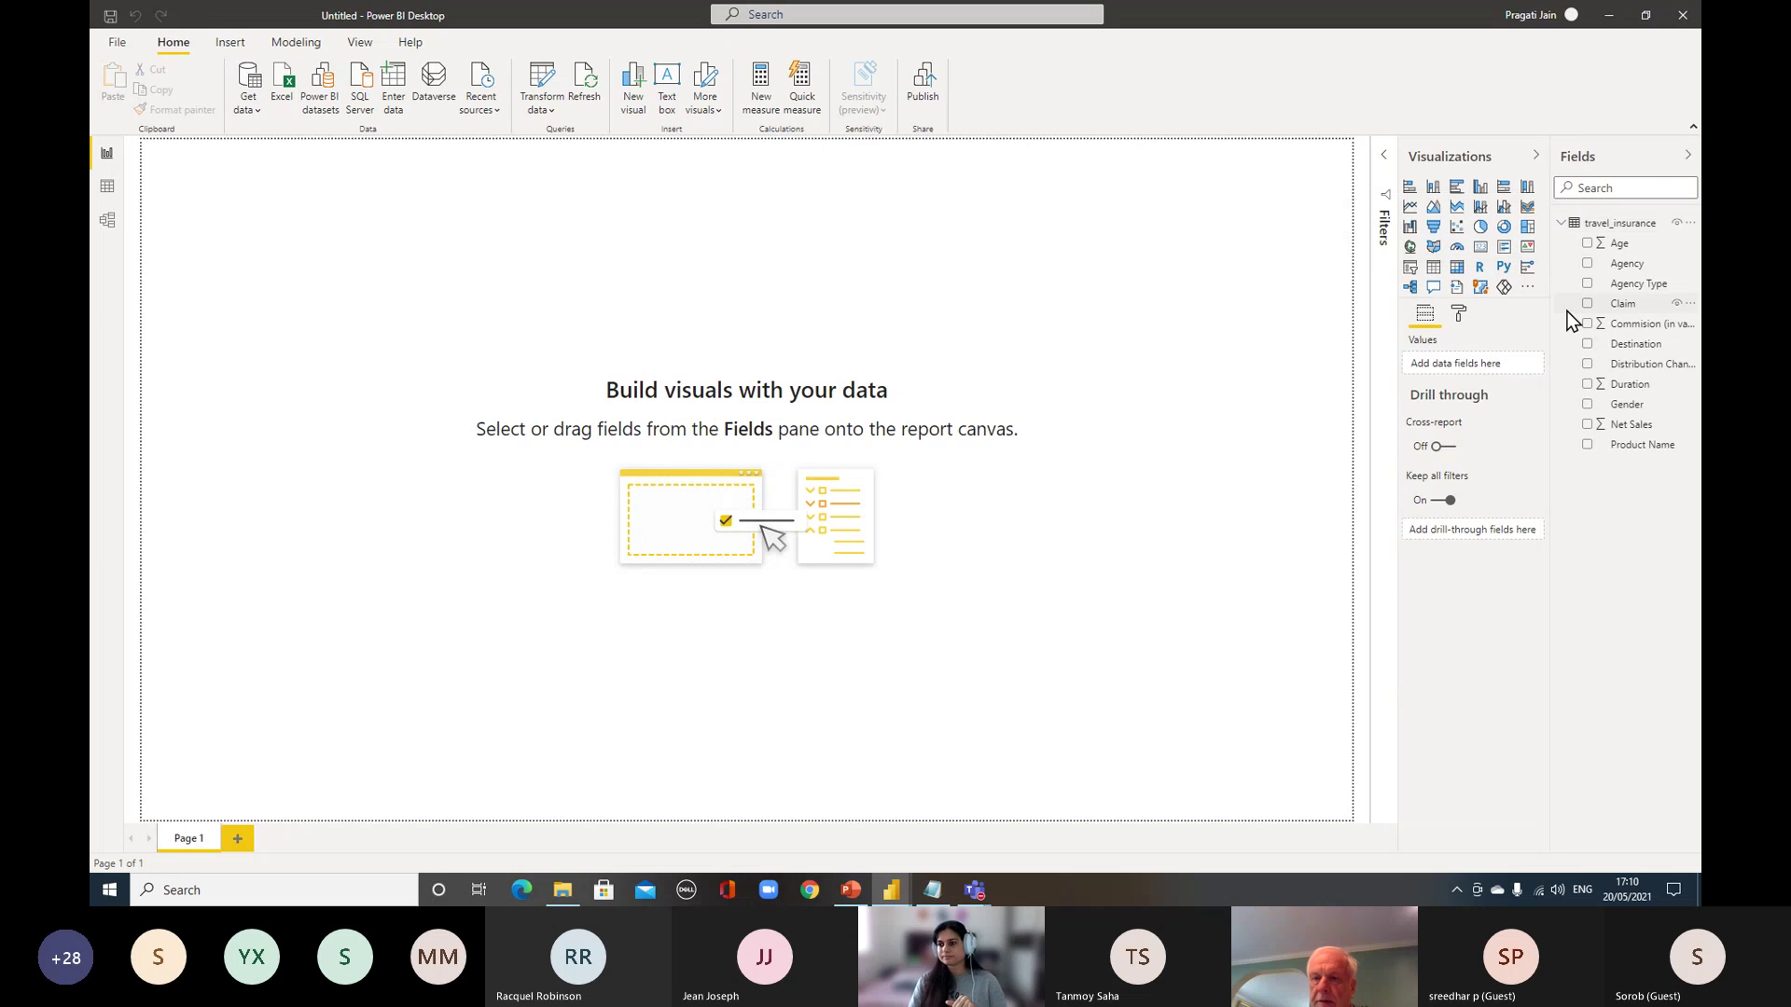
drag(1554, 311, 1502, 324)
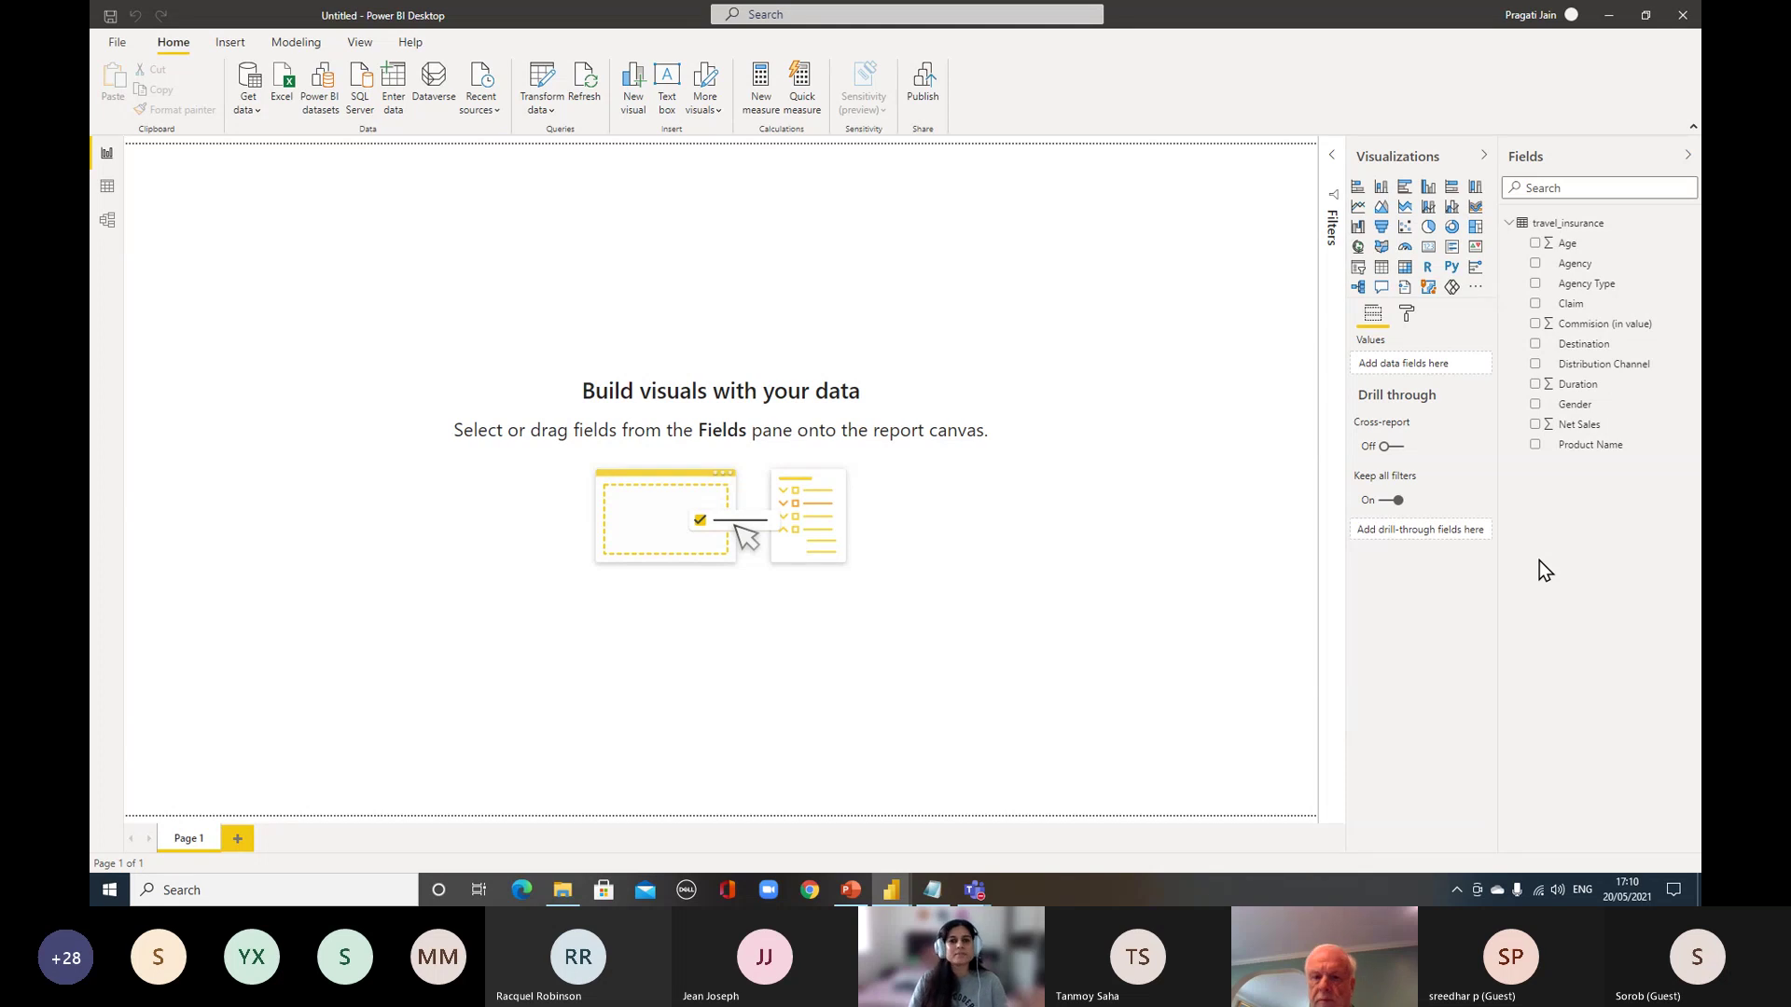
Import the plane_accidents Excel workbook from the CloudDataDriven folder and load its plane_accidents sheet into the report
click(248, 107)
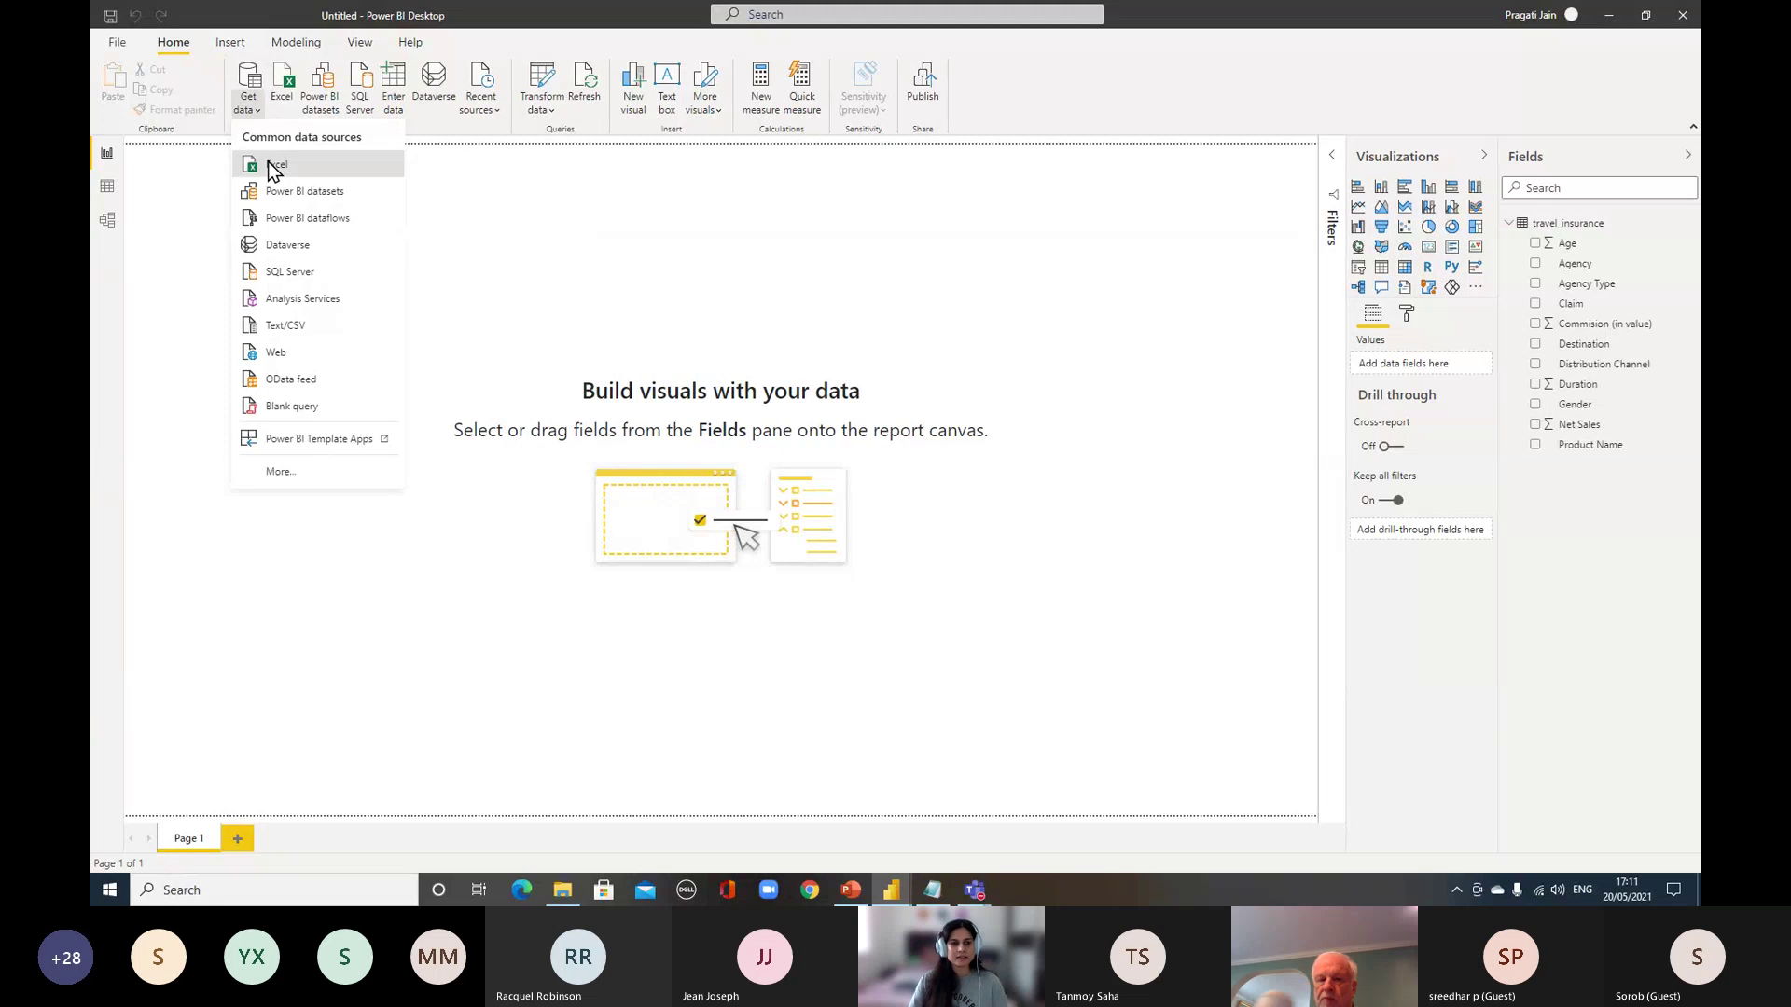
click(273, 166)
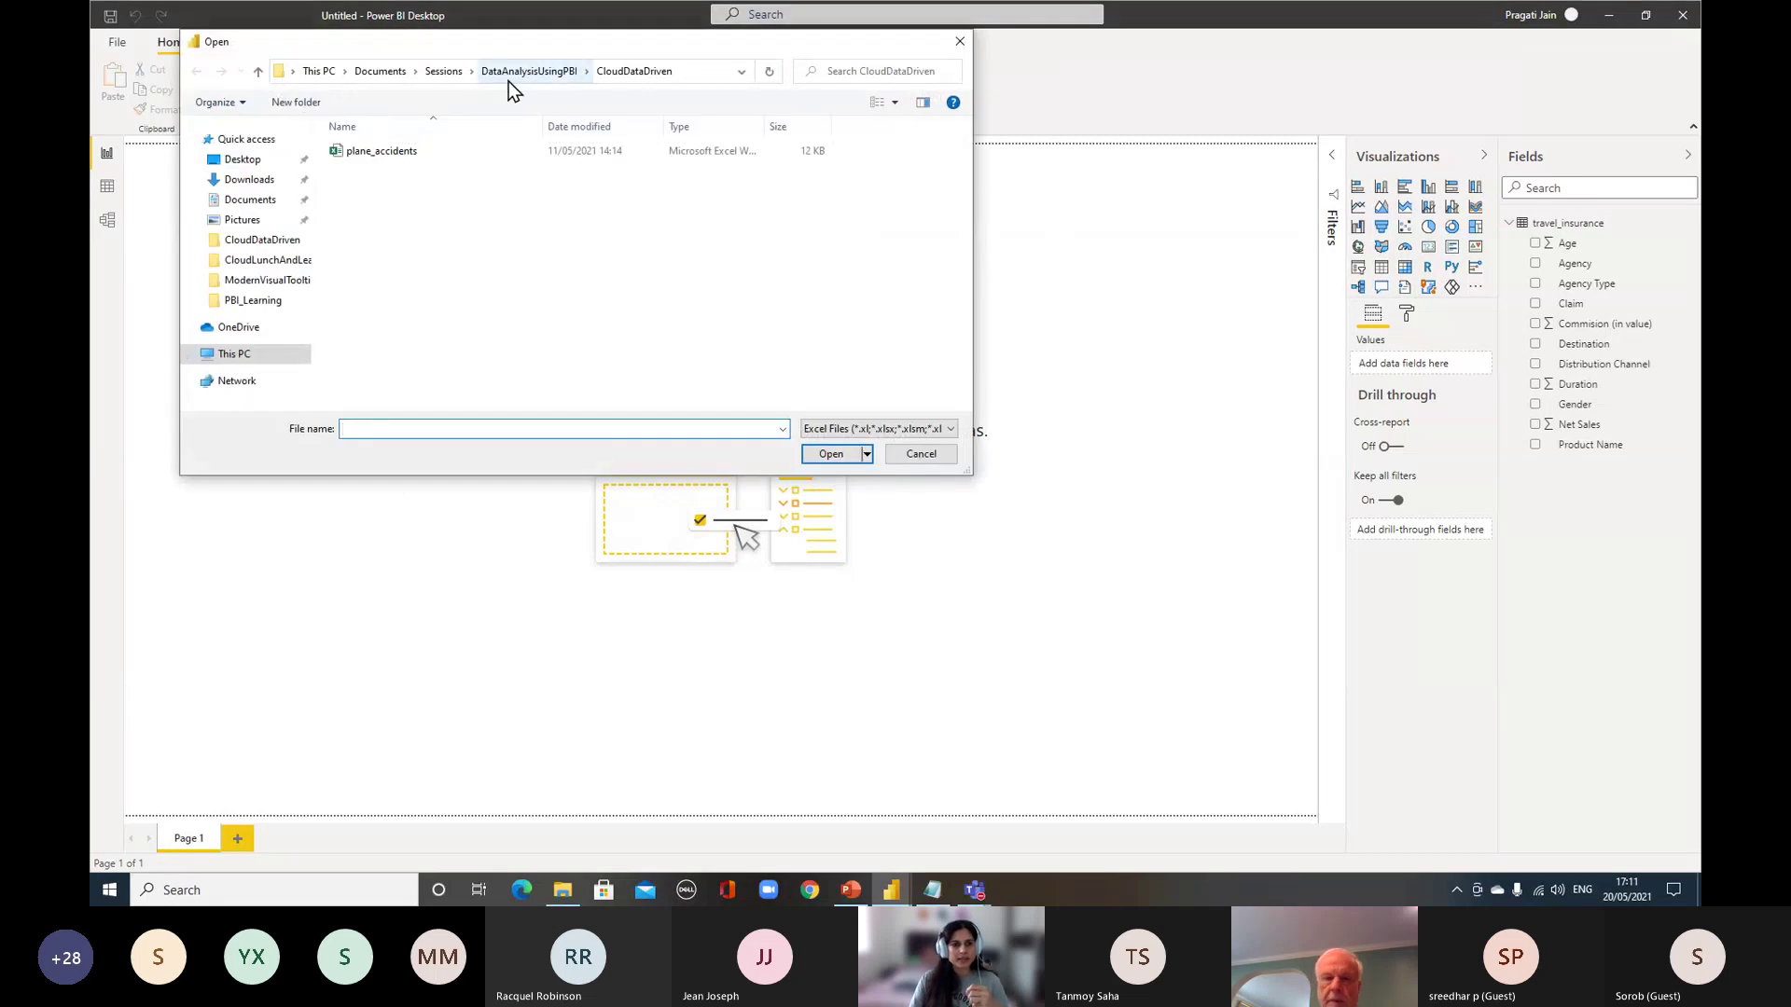
click(399, 155)
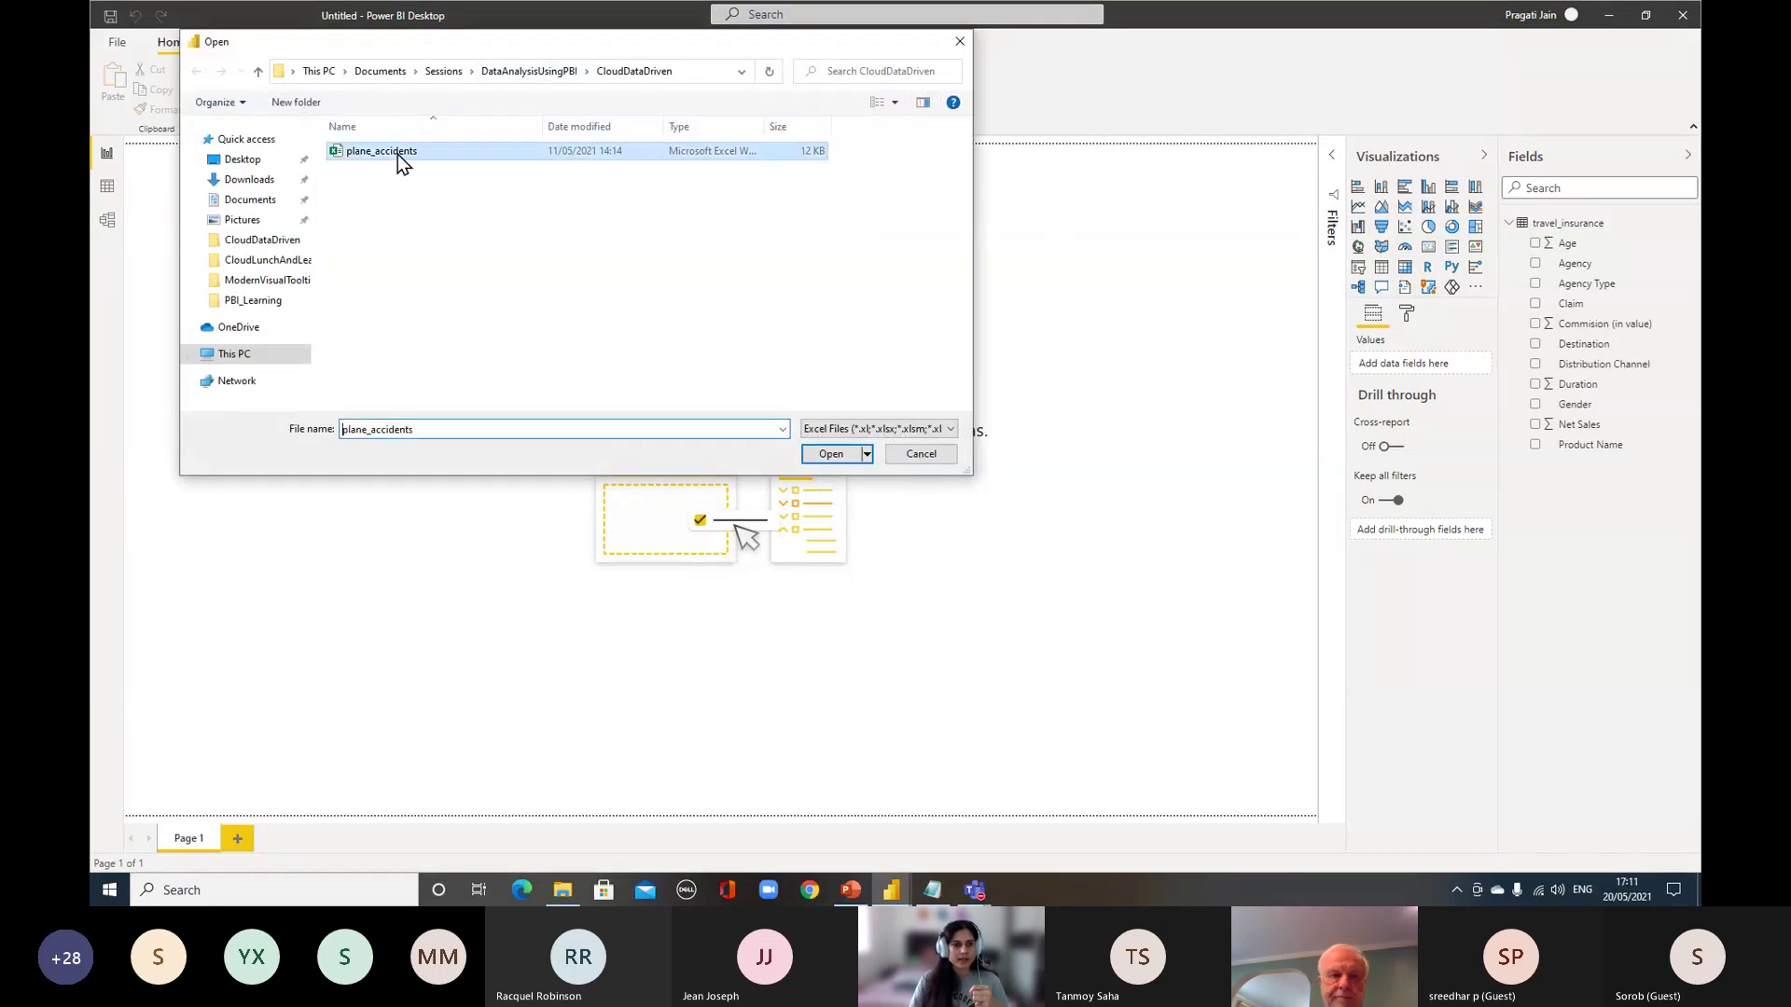
click(828, 458)
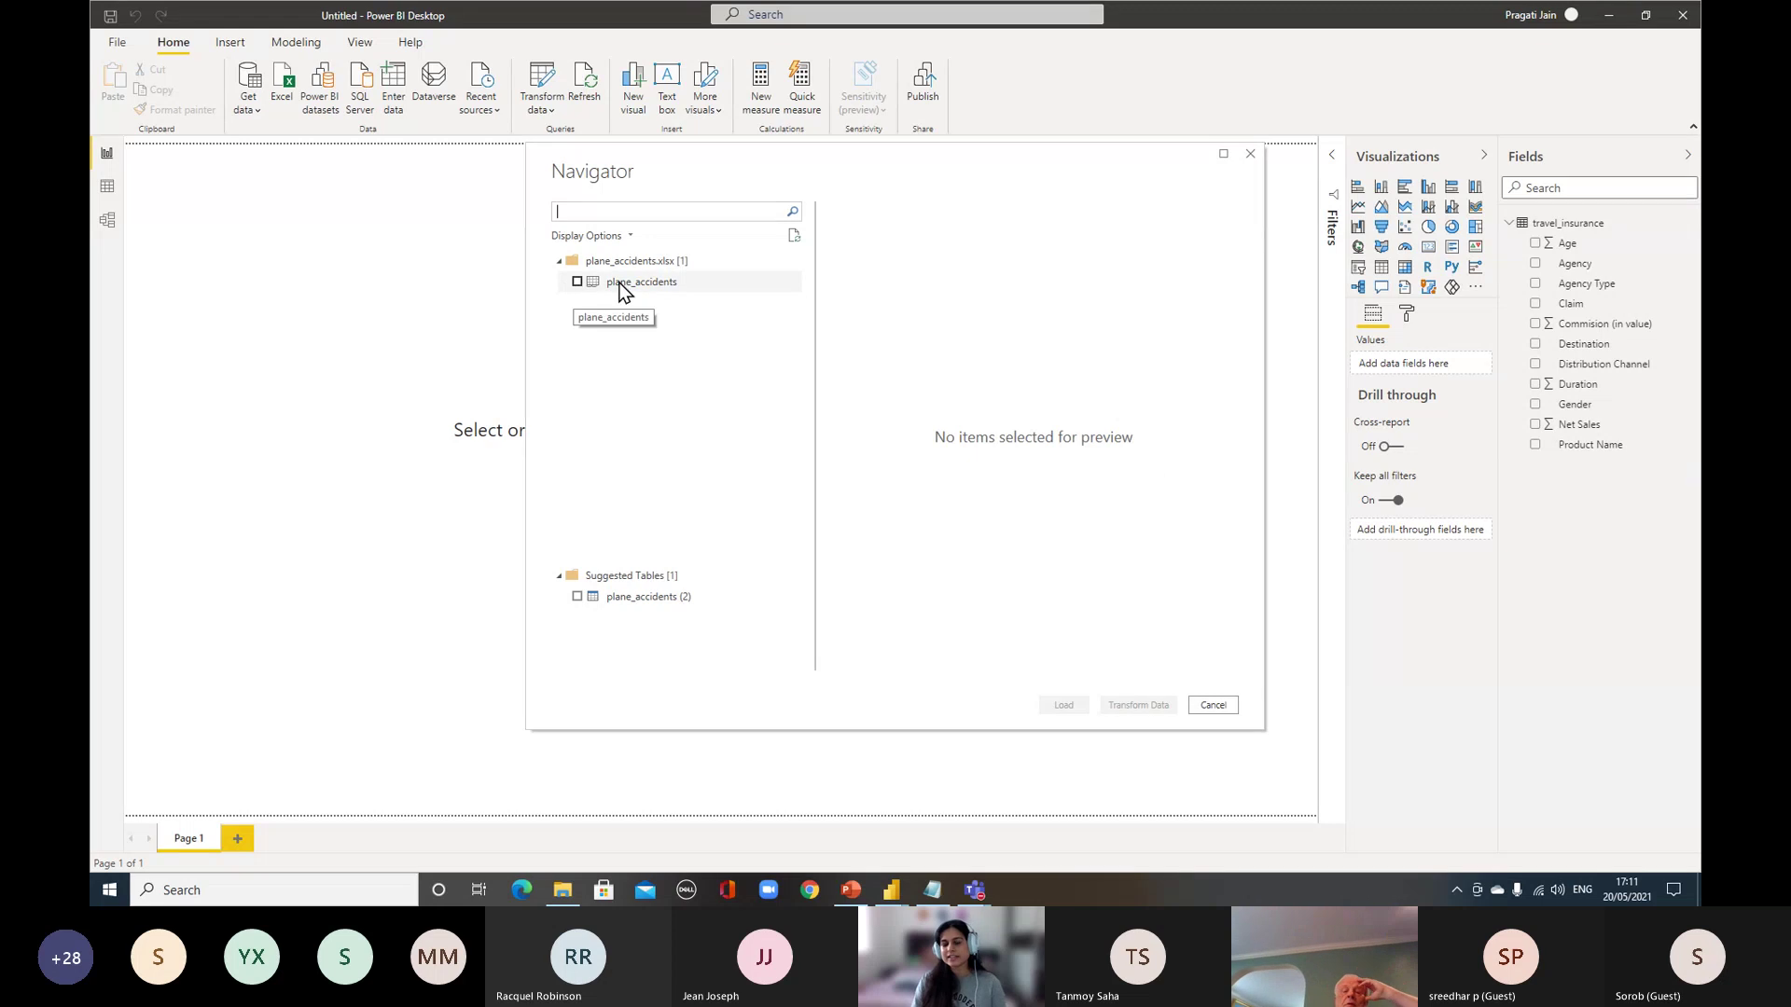
click(579, 282)
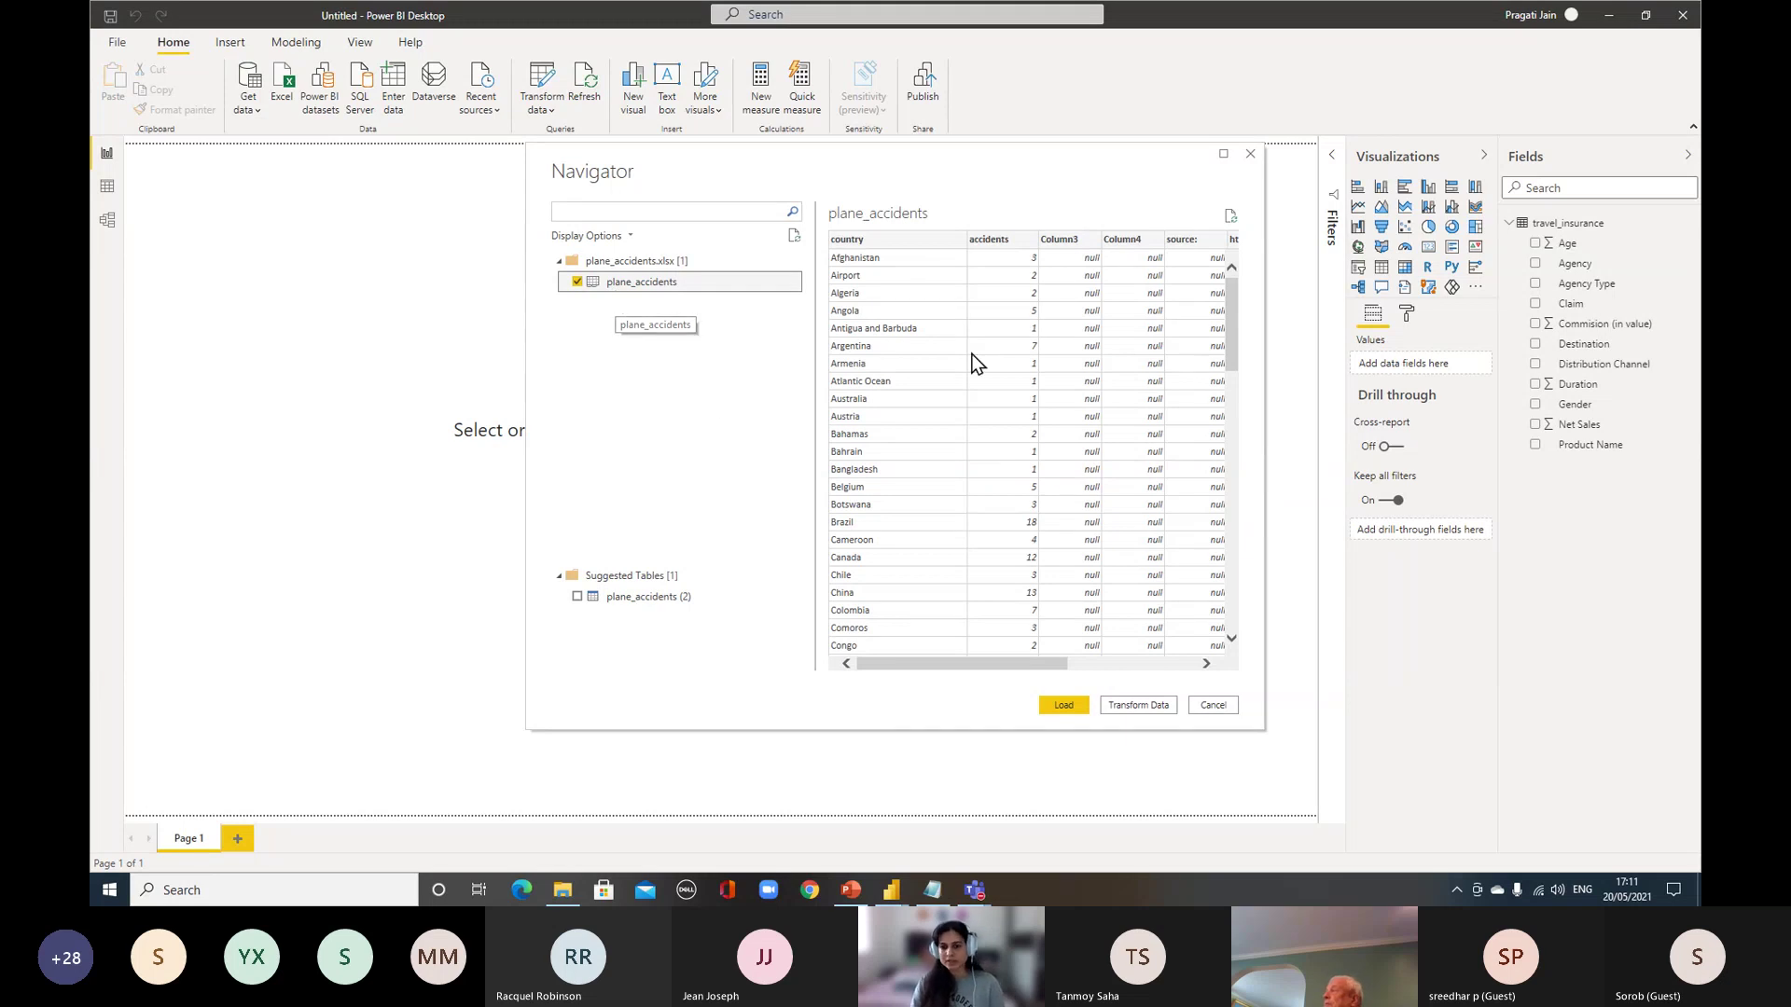
click(1060, 711)
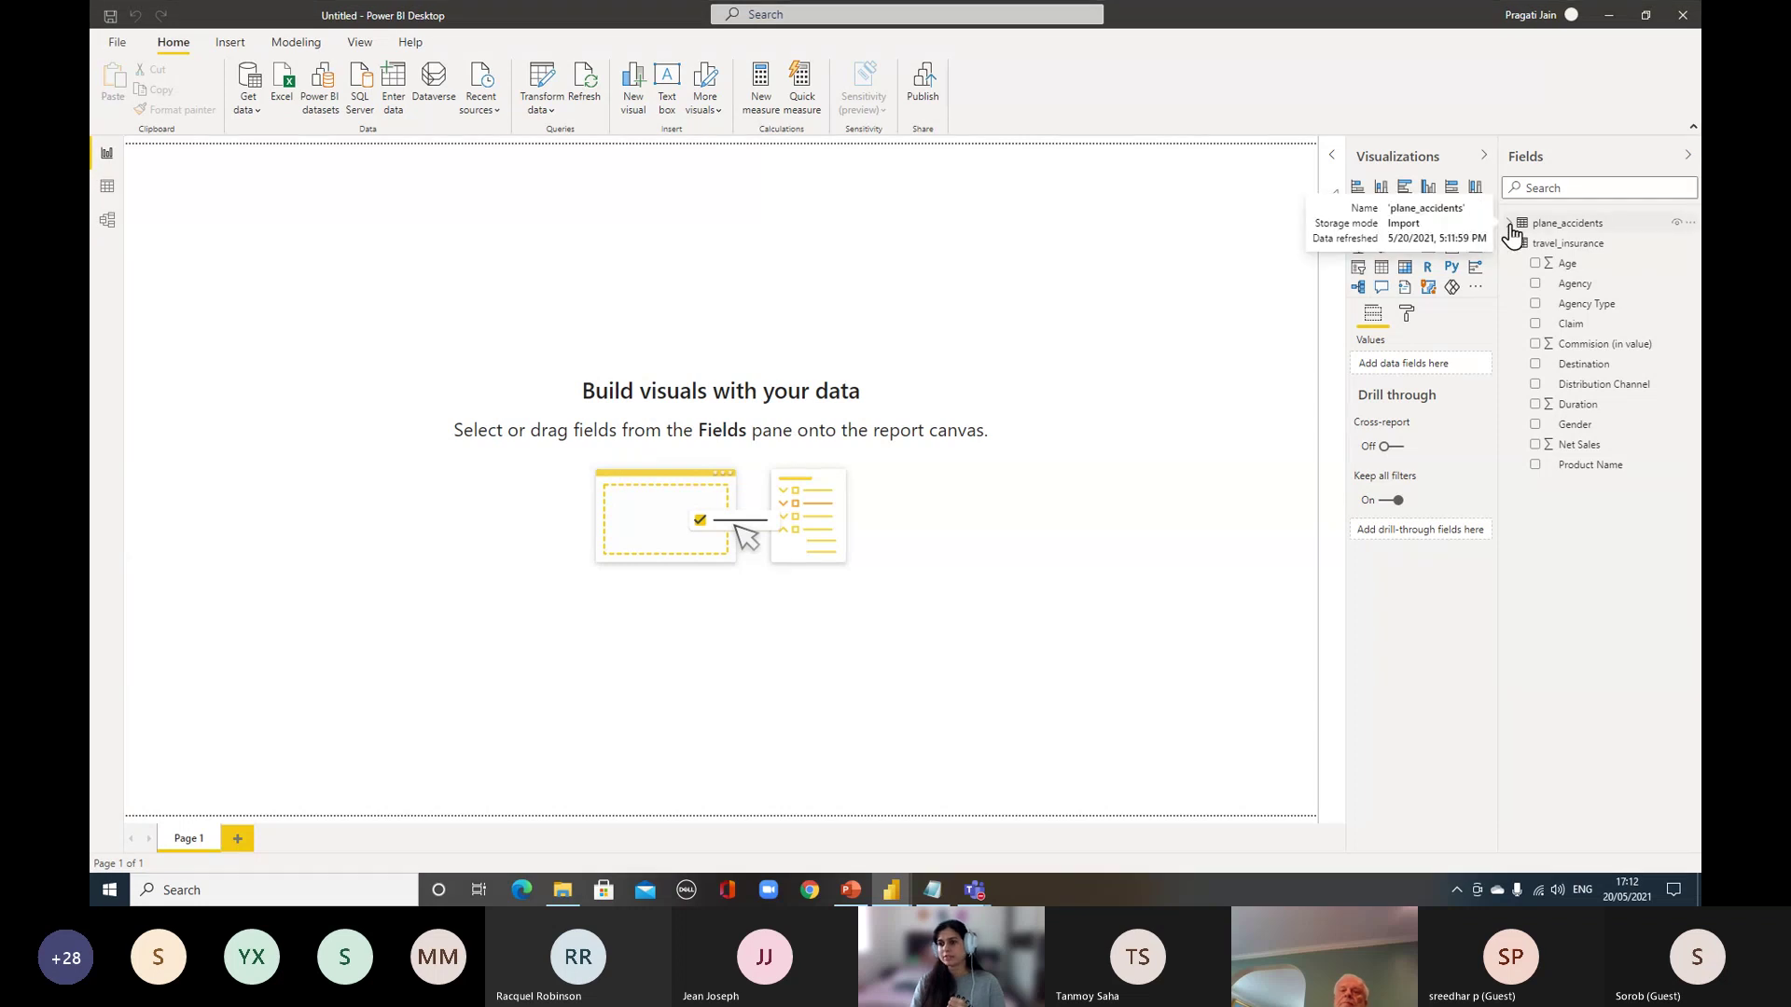
Expand the plane_accidents table with full field names readable and examine its Column3, Column4 and source: fields
click(1555, 224)
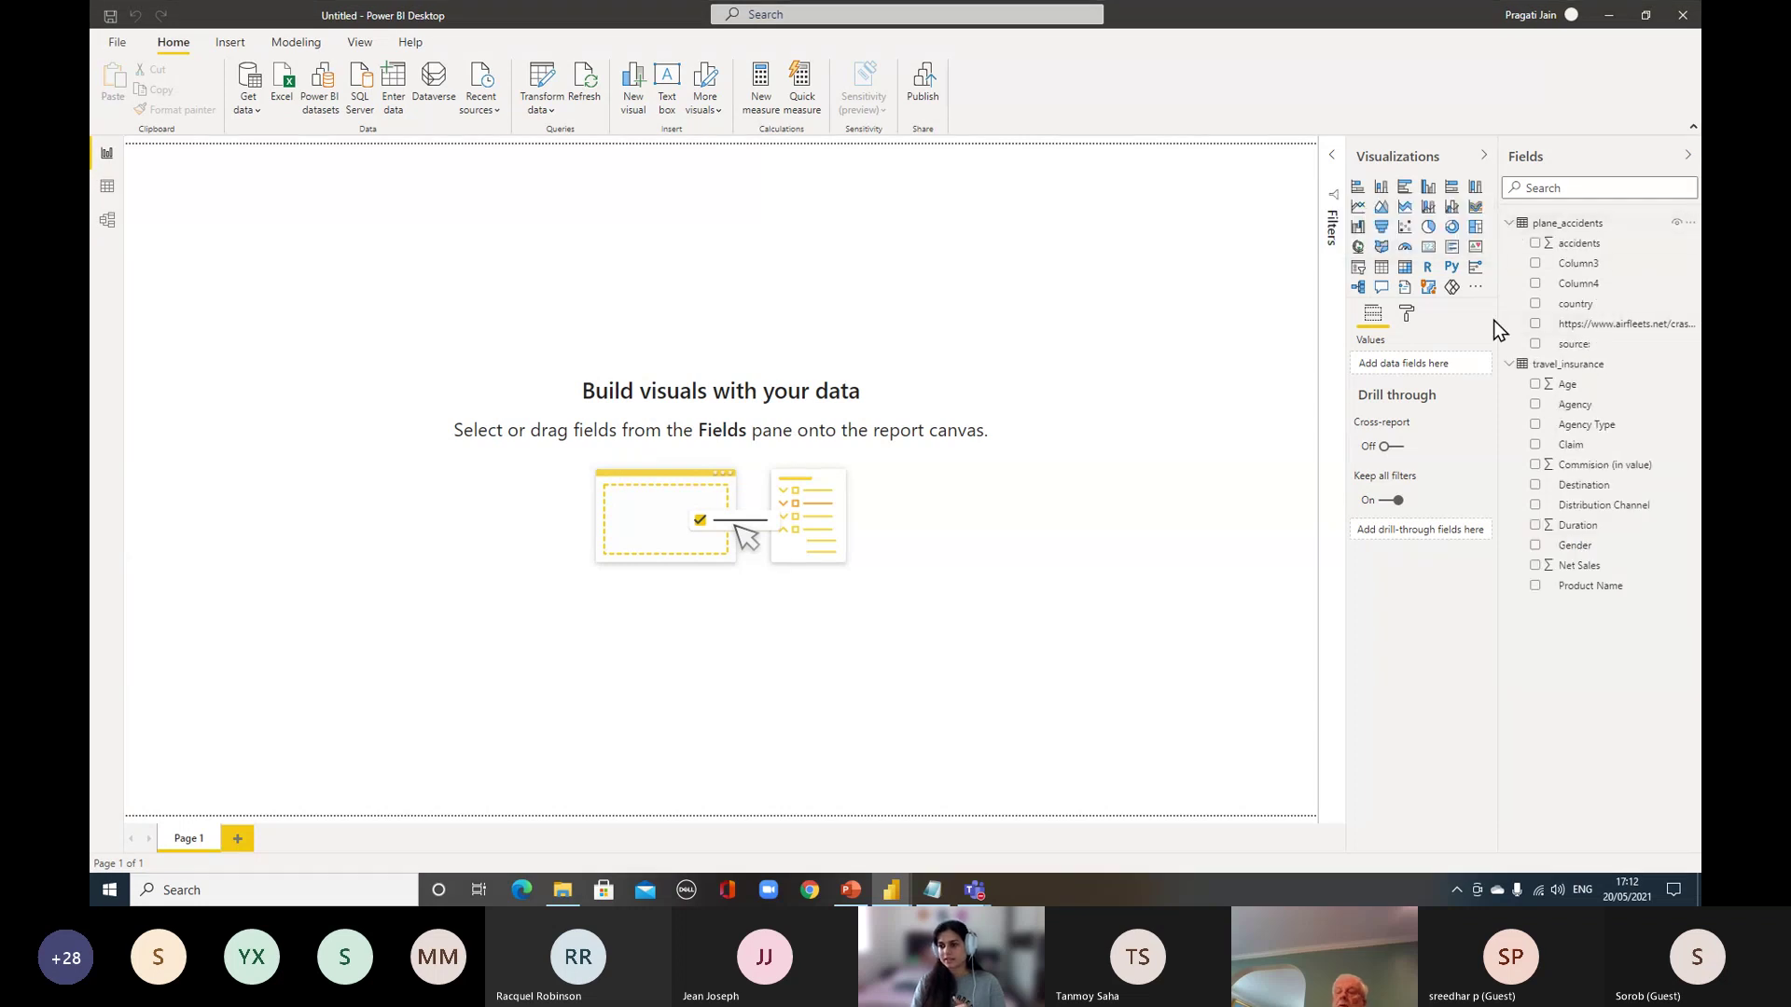
drag(1499, 321, 1416, 326)
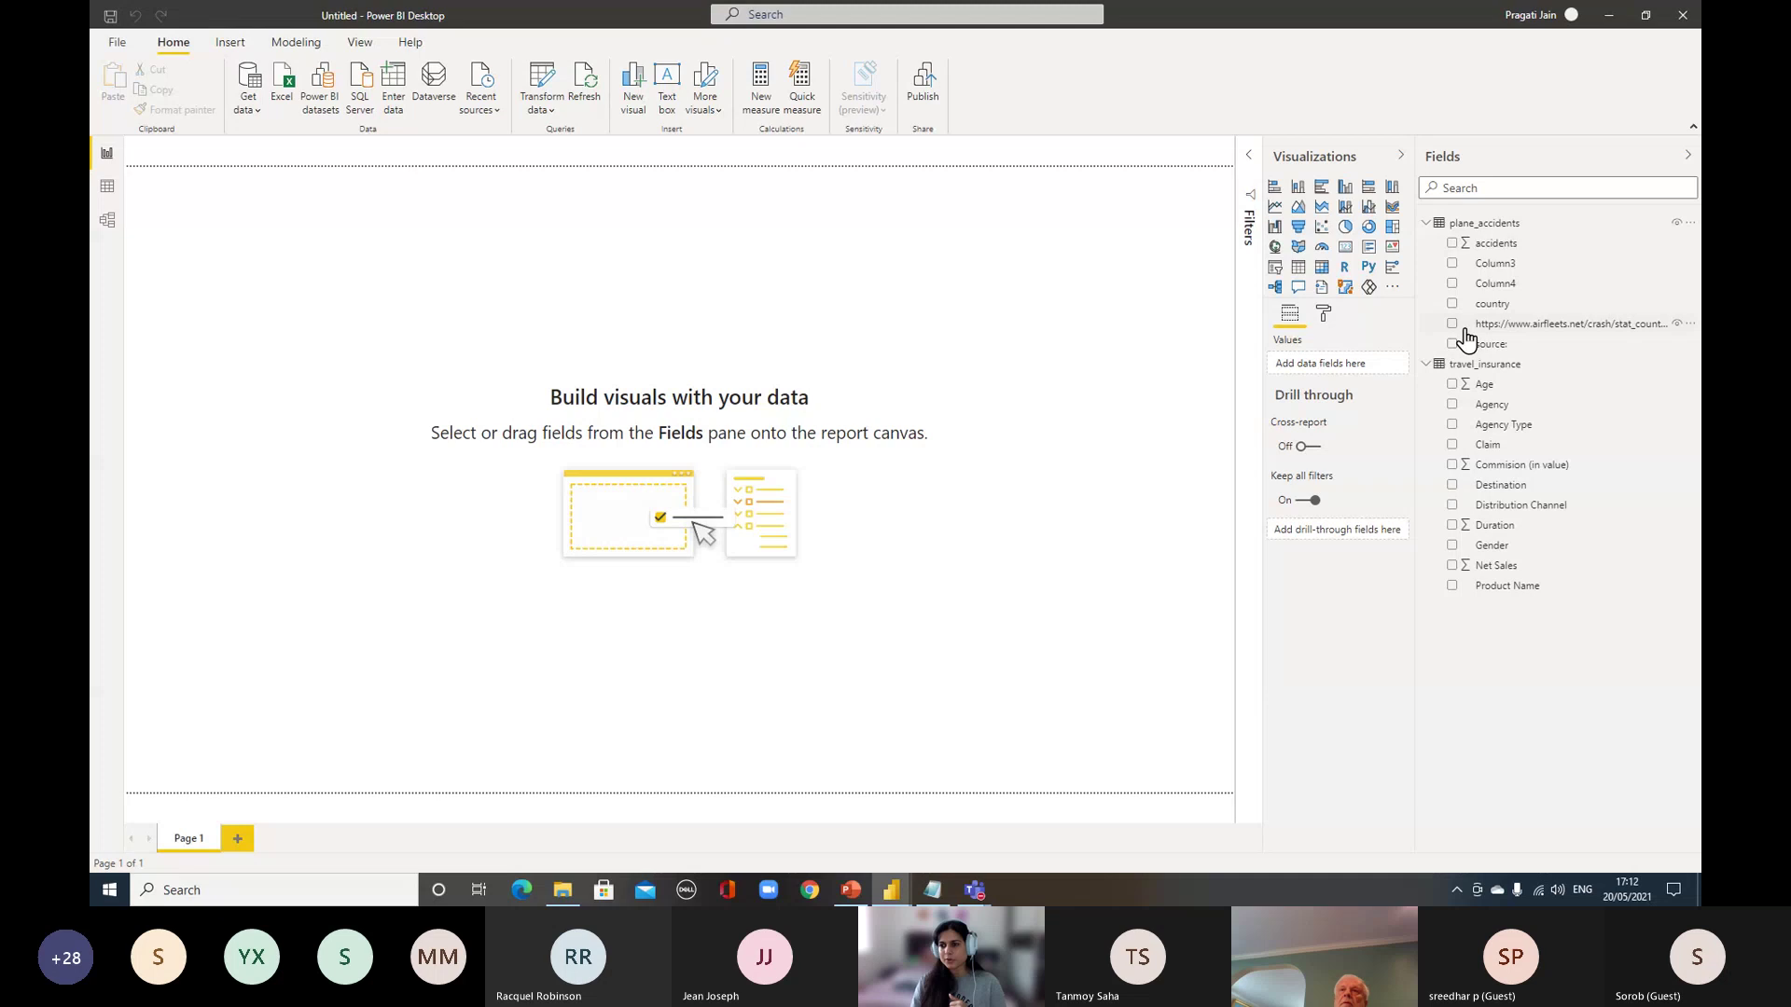
click(1497, 268)
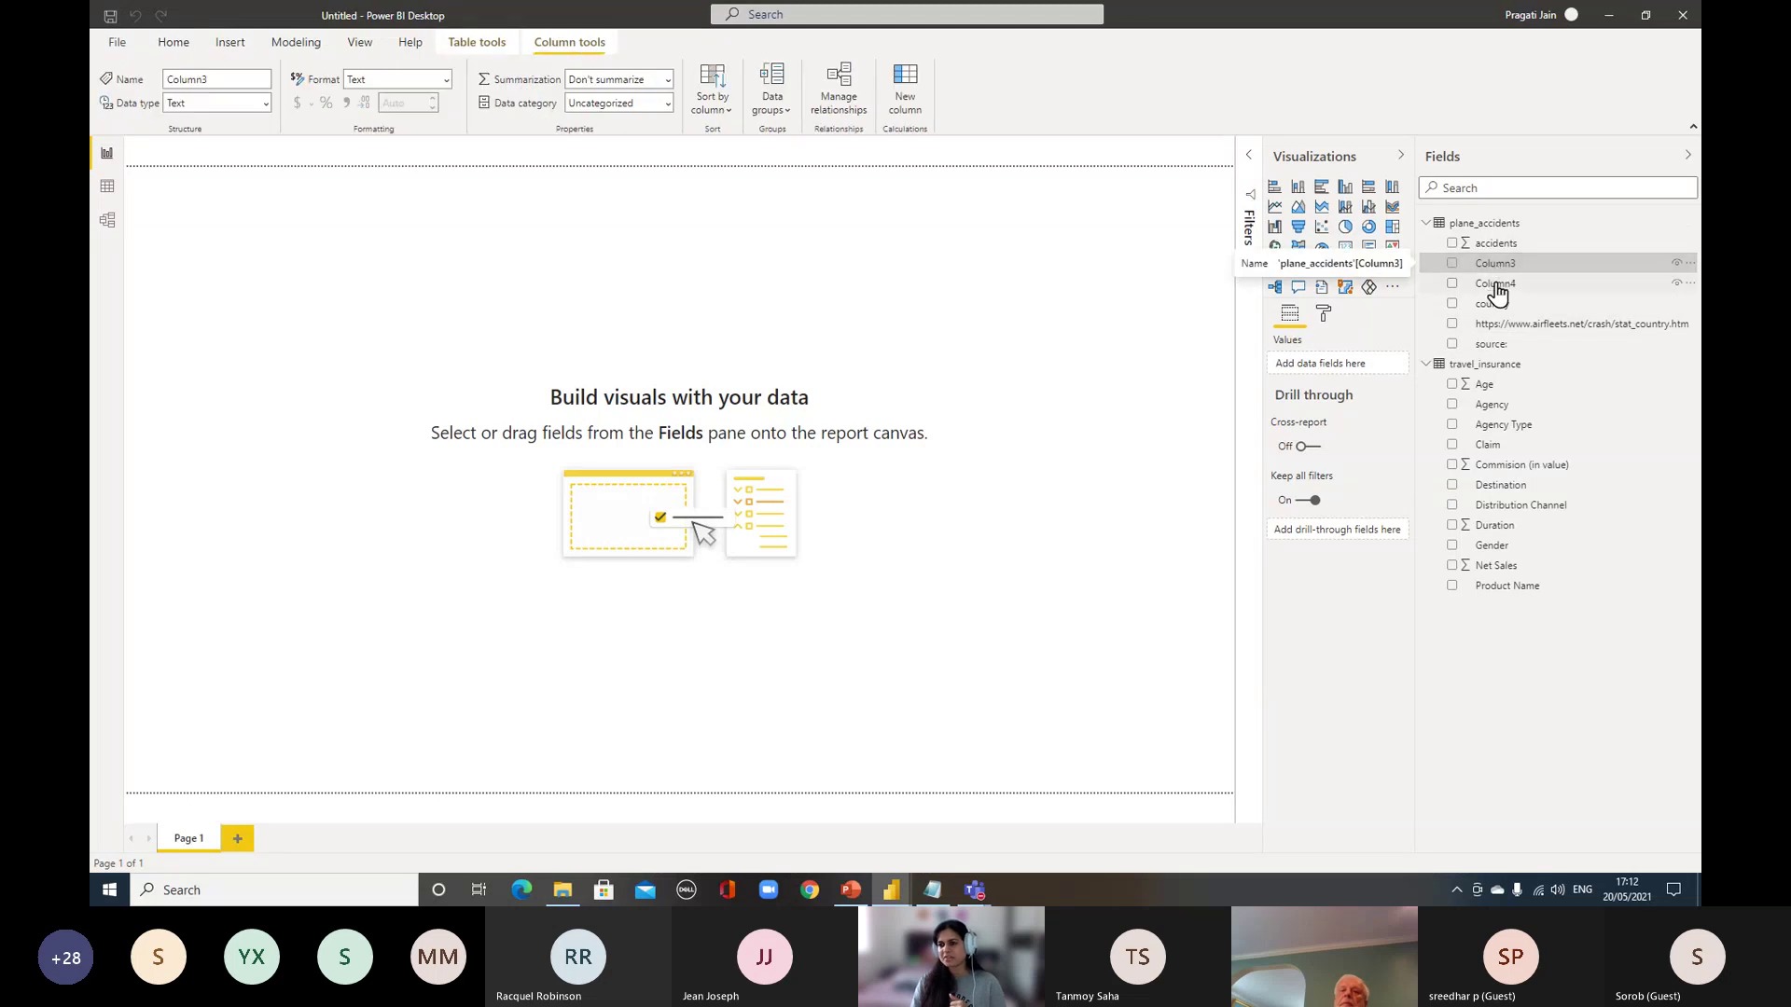
click(1497, 287)
click(1493, 344)
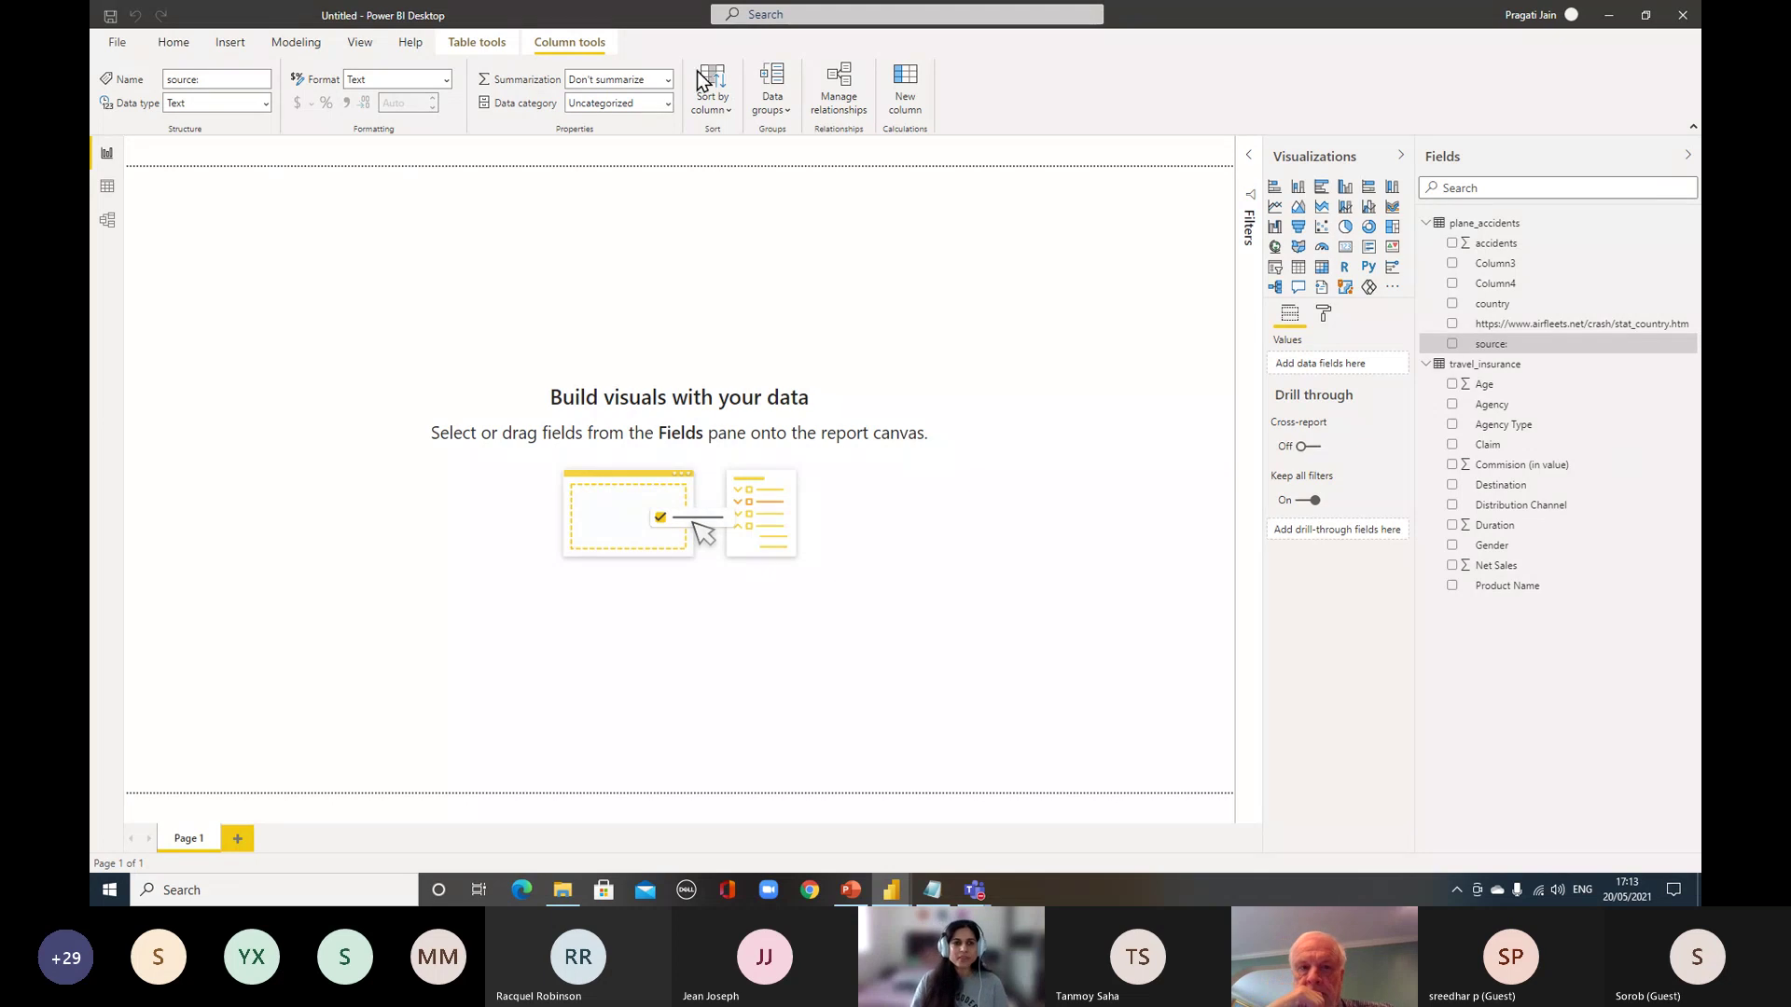
Open the data in the Power Query Editor and hide the query settings and query list to widen the travel_insurance preview
click(172, 43)
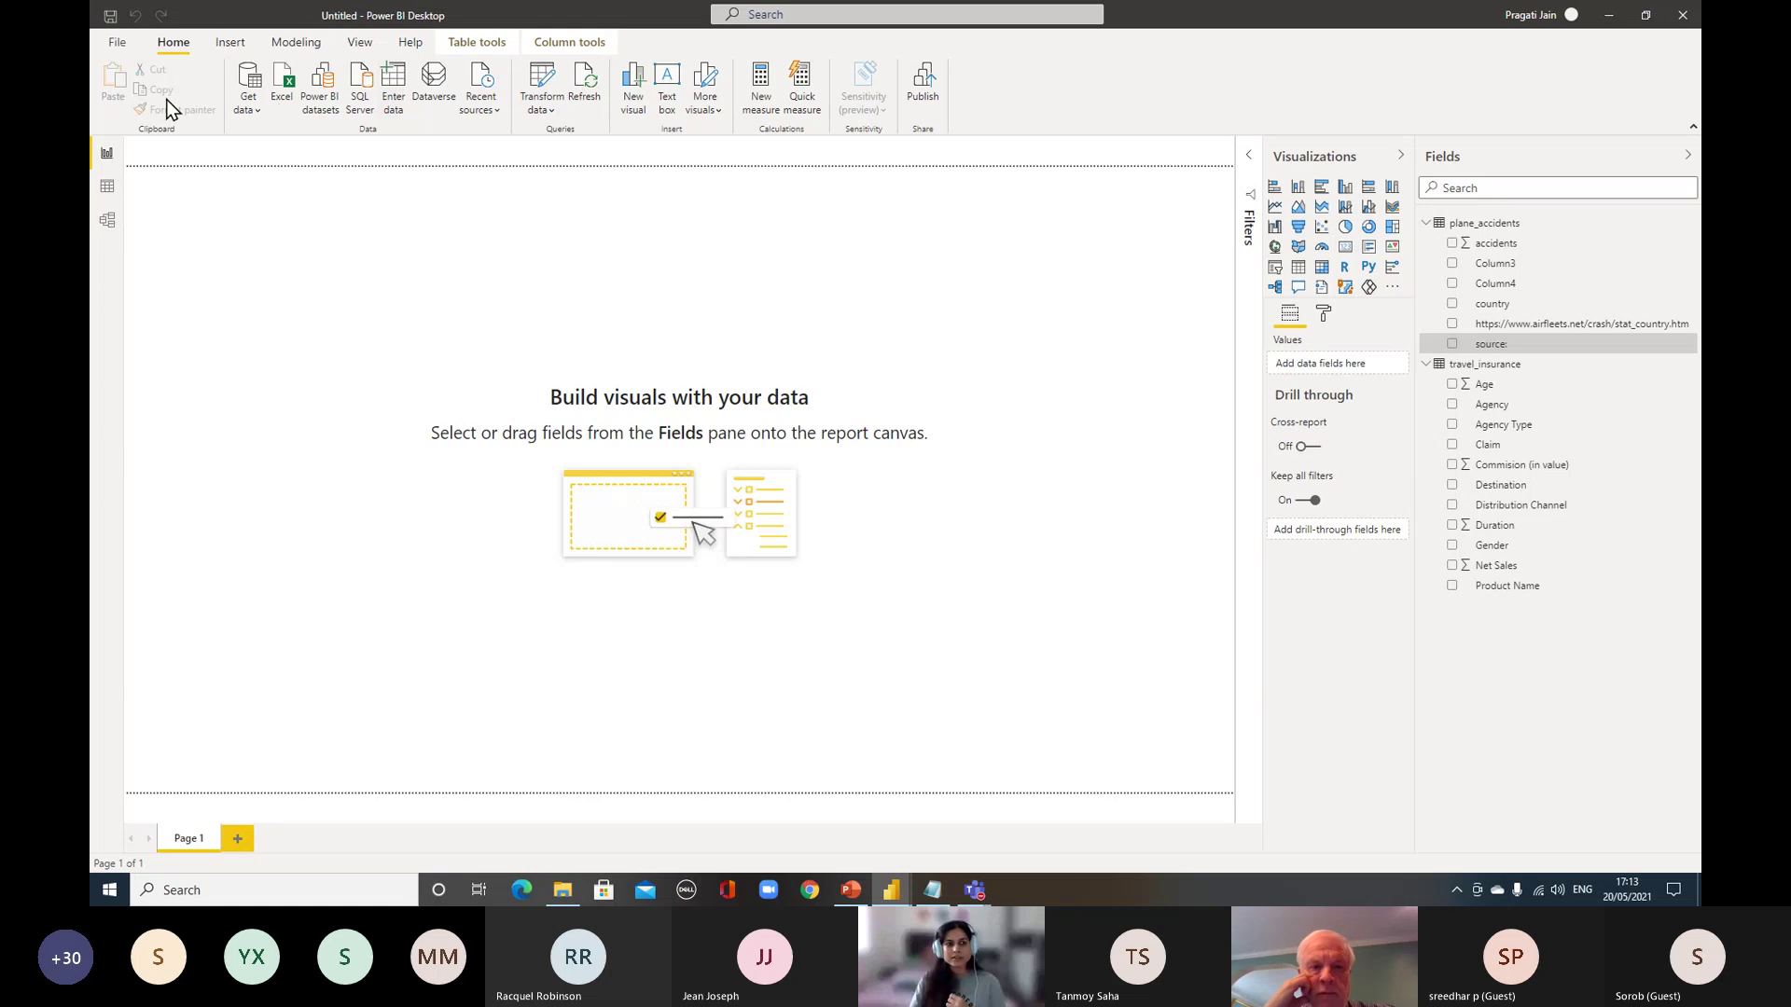
click(551, 114)
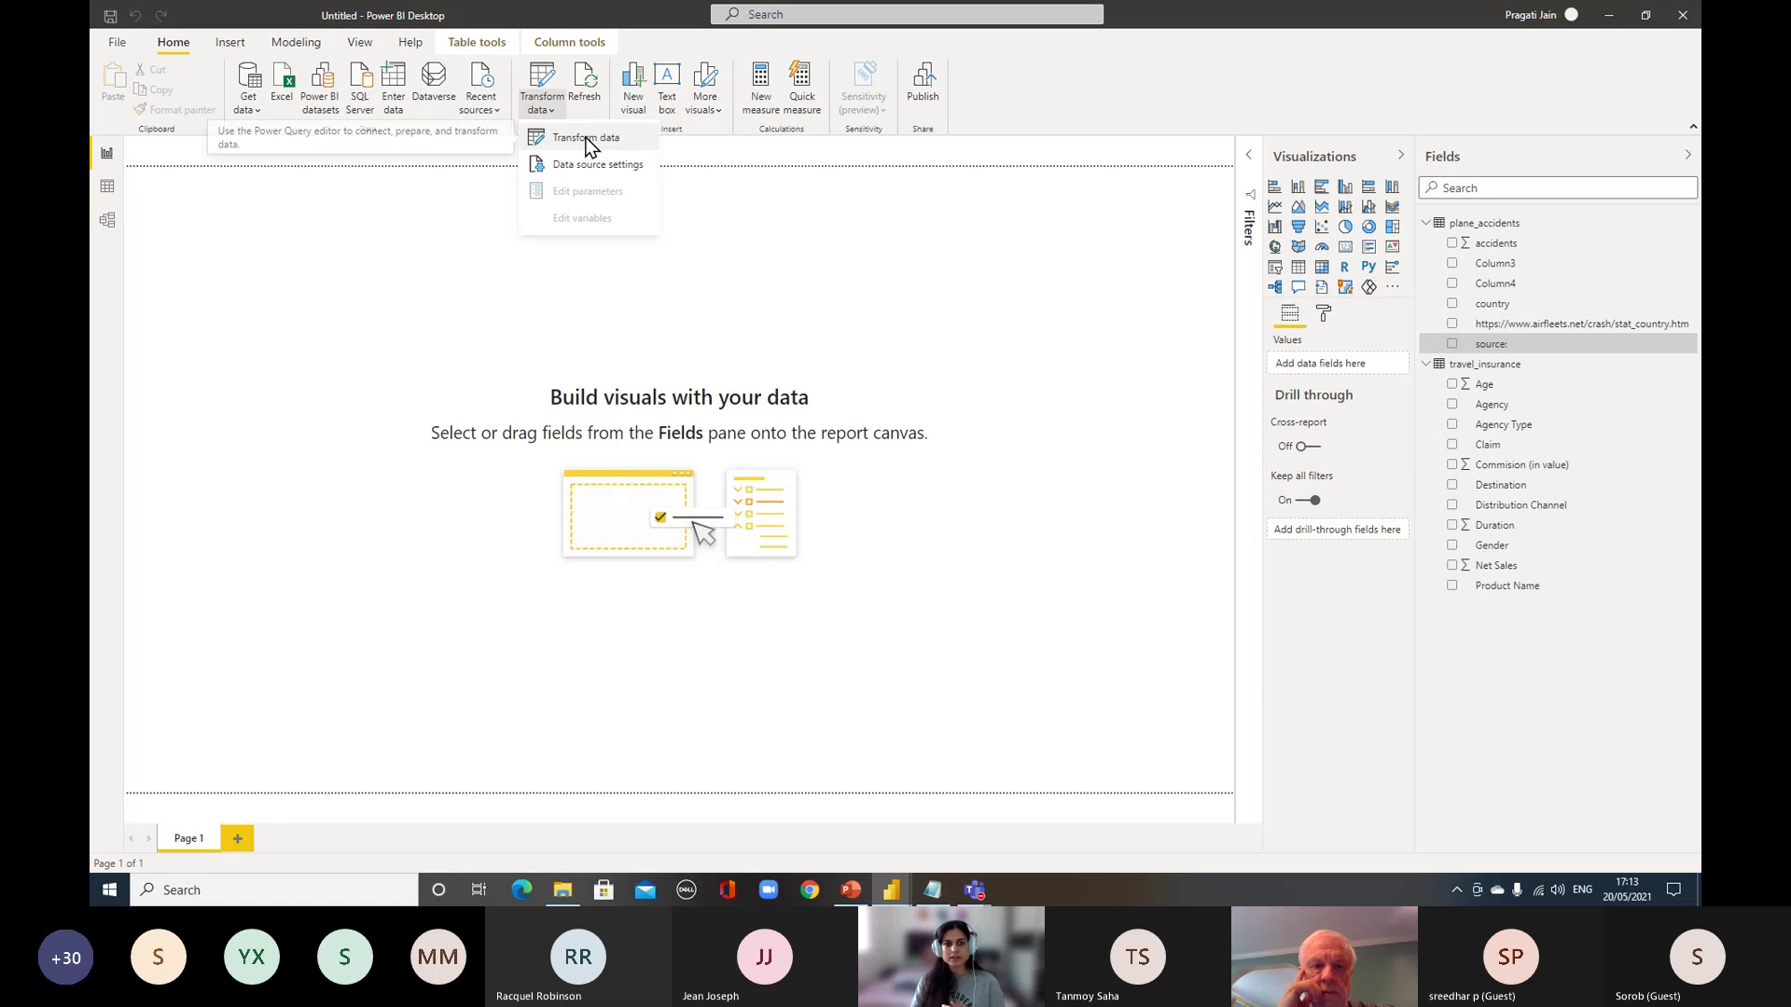
click(586, 140)
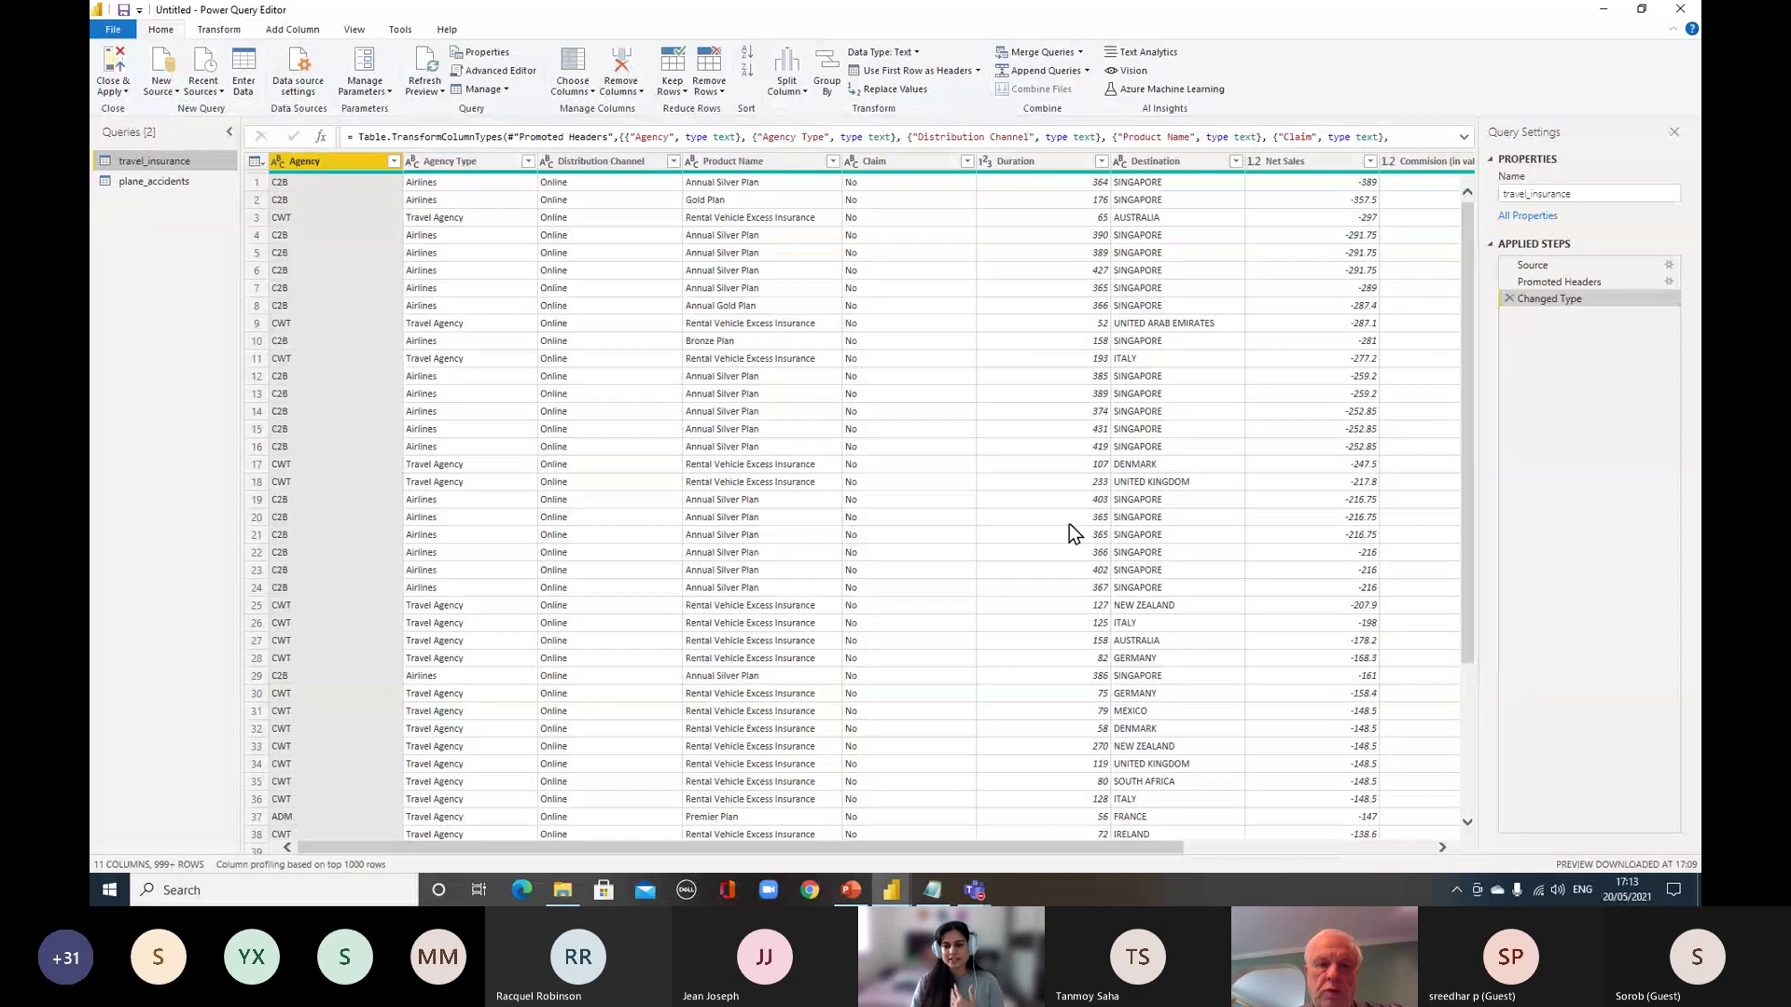
click(1675, 134)
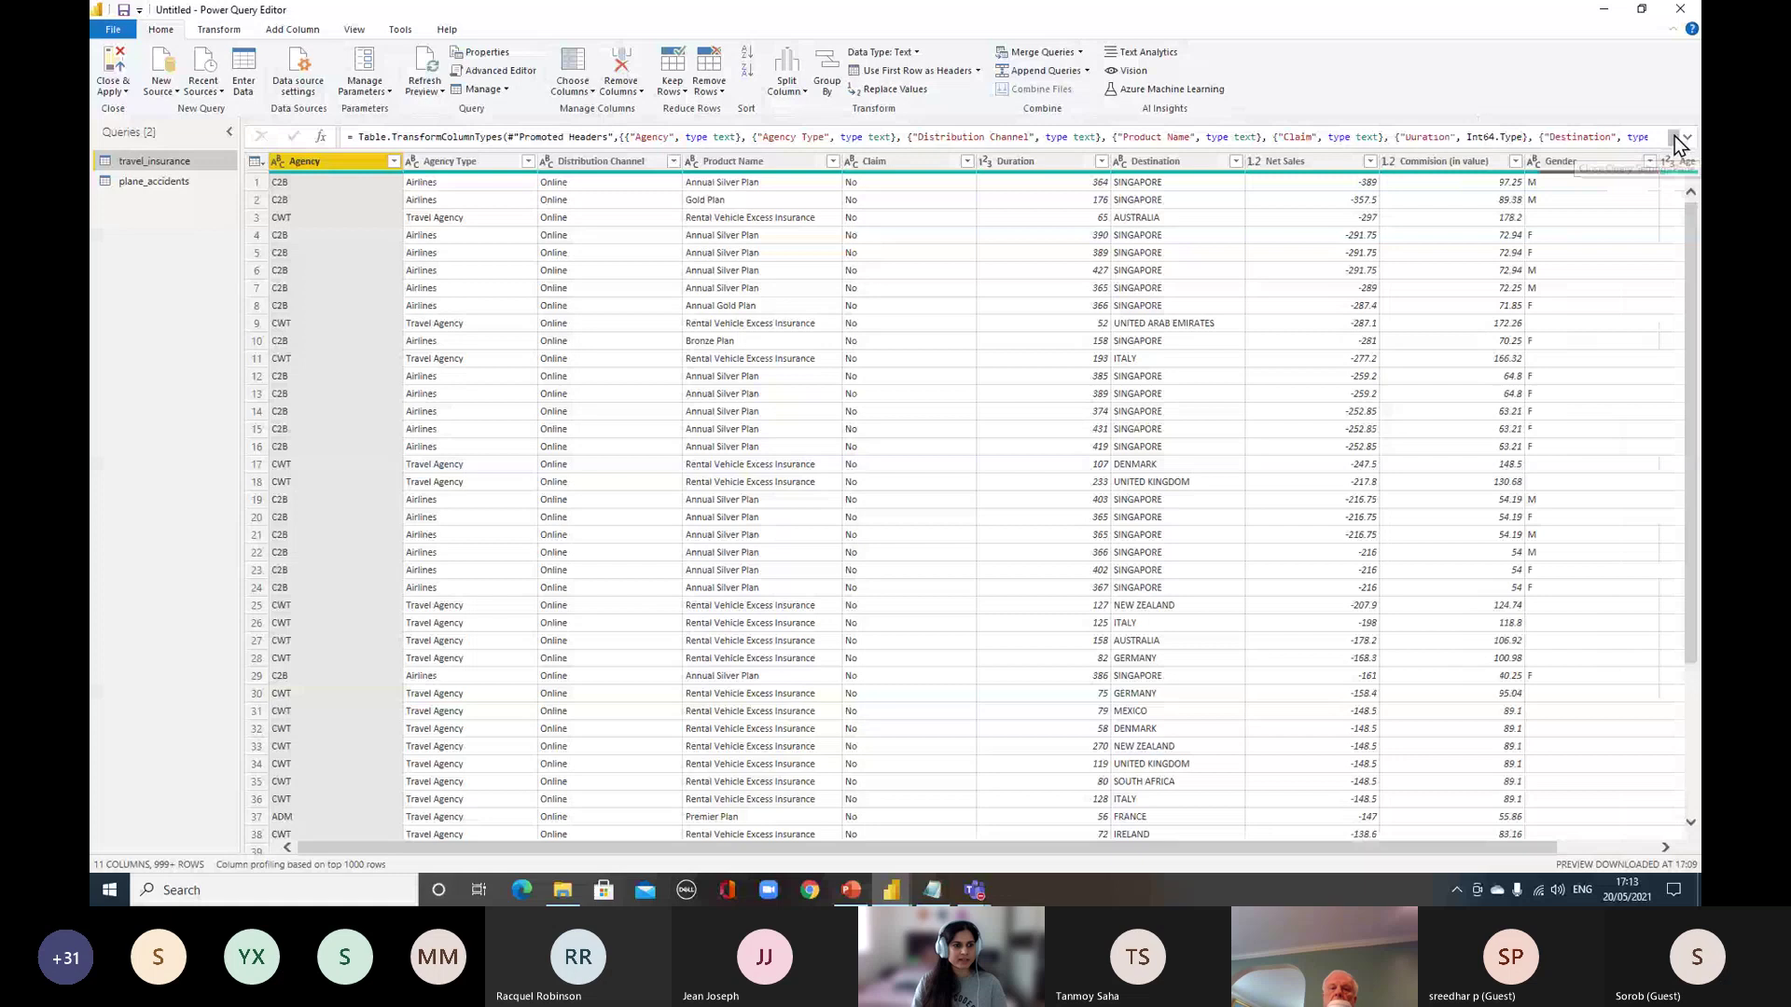
click(229, 133)
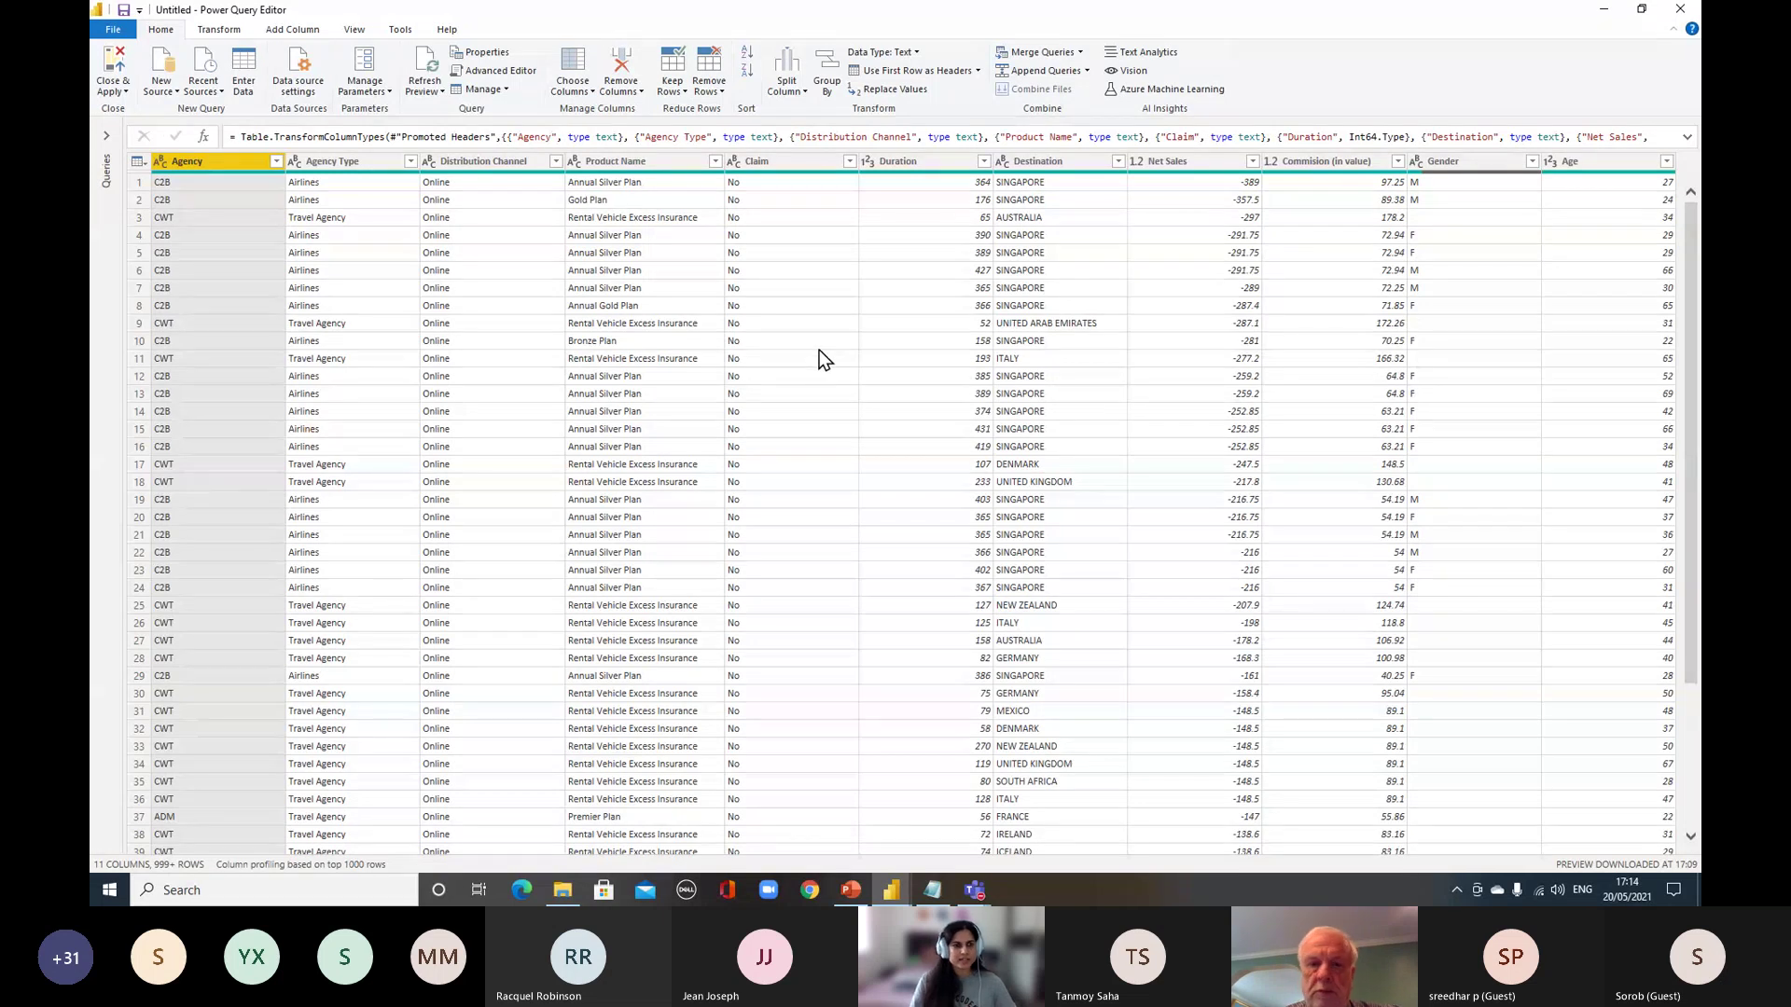
Turn on column quality for the travel_insurance preview and check the statistics for the Gender and Agency columns
click(355, 31)
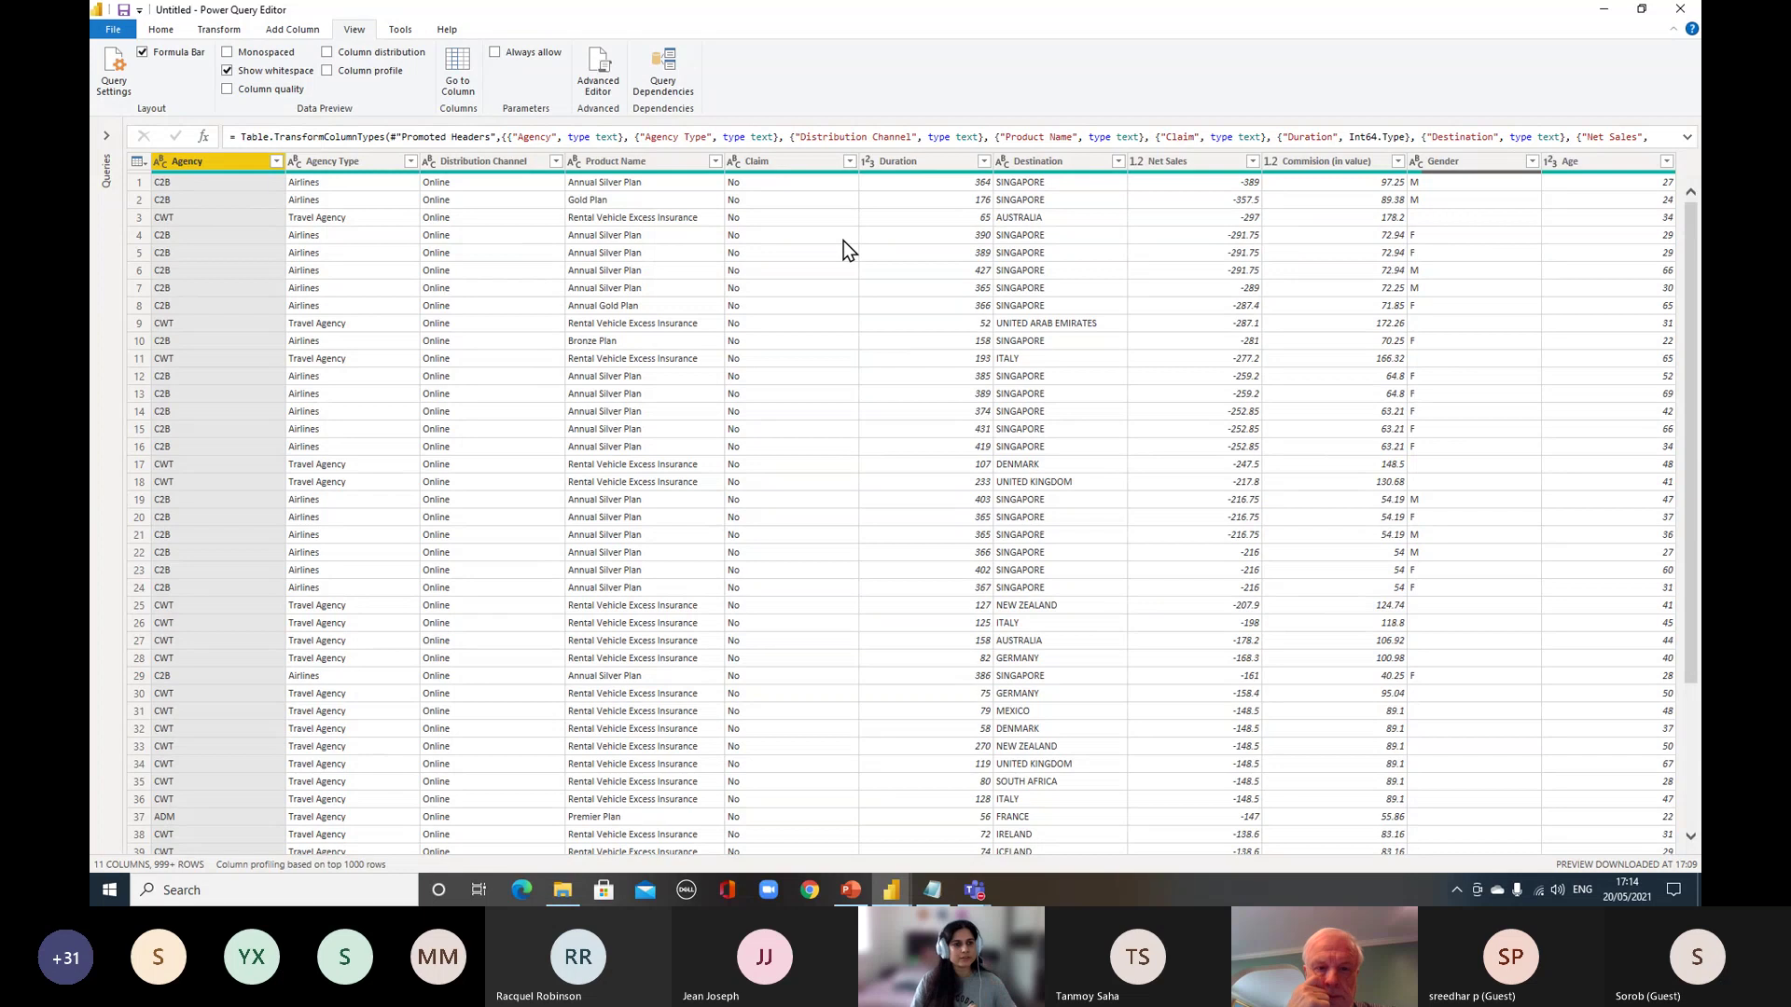
click(227, 90)
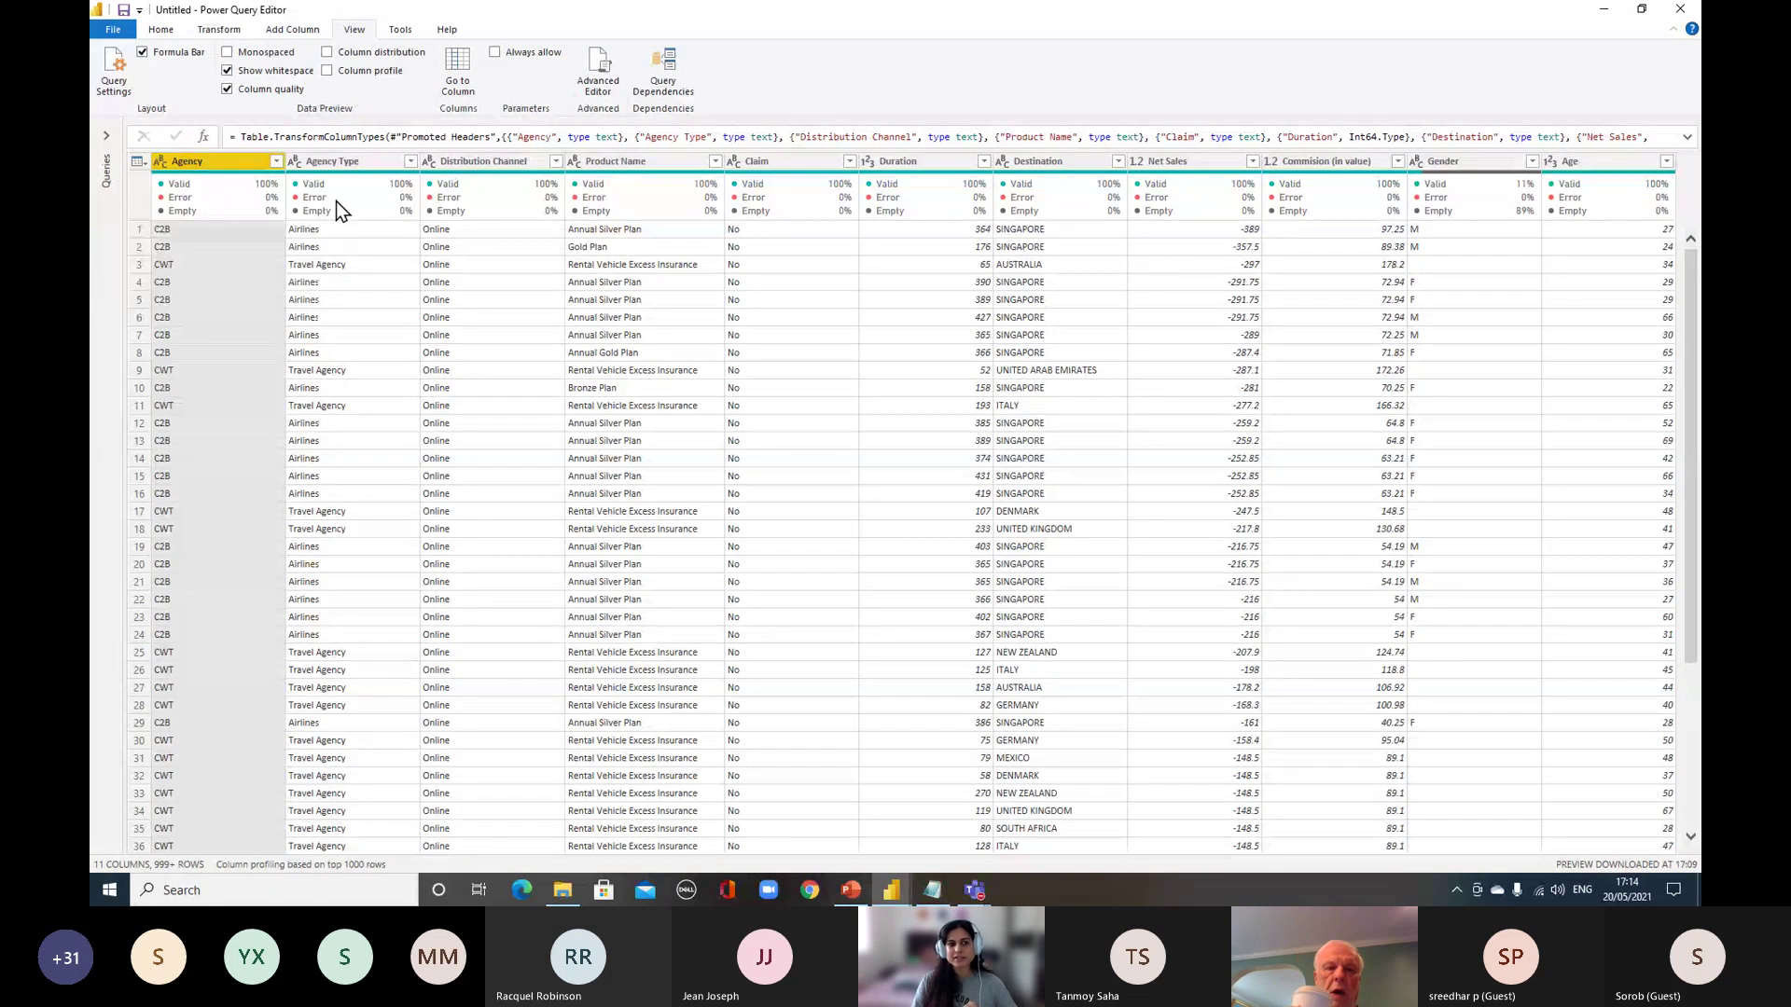
mouse_move(1516, 191)
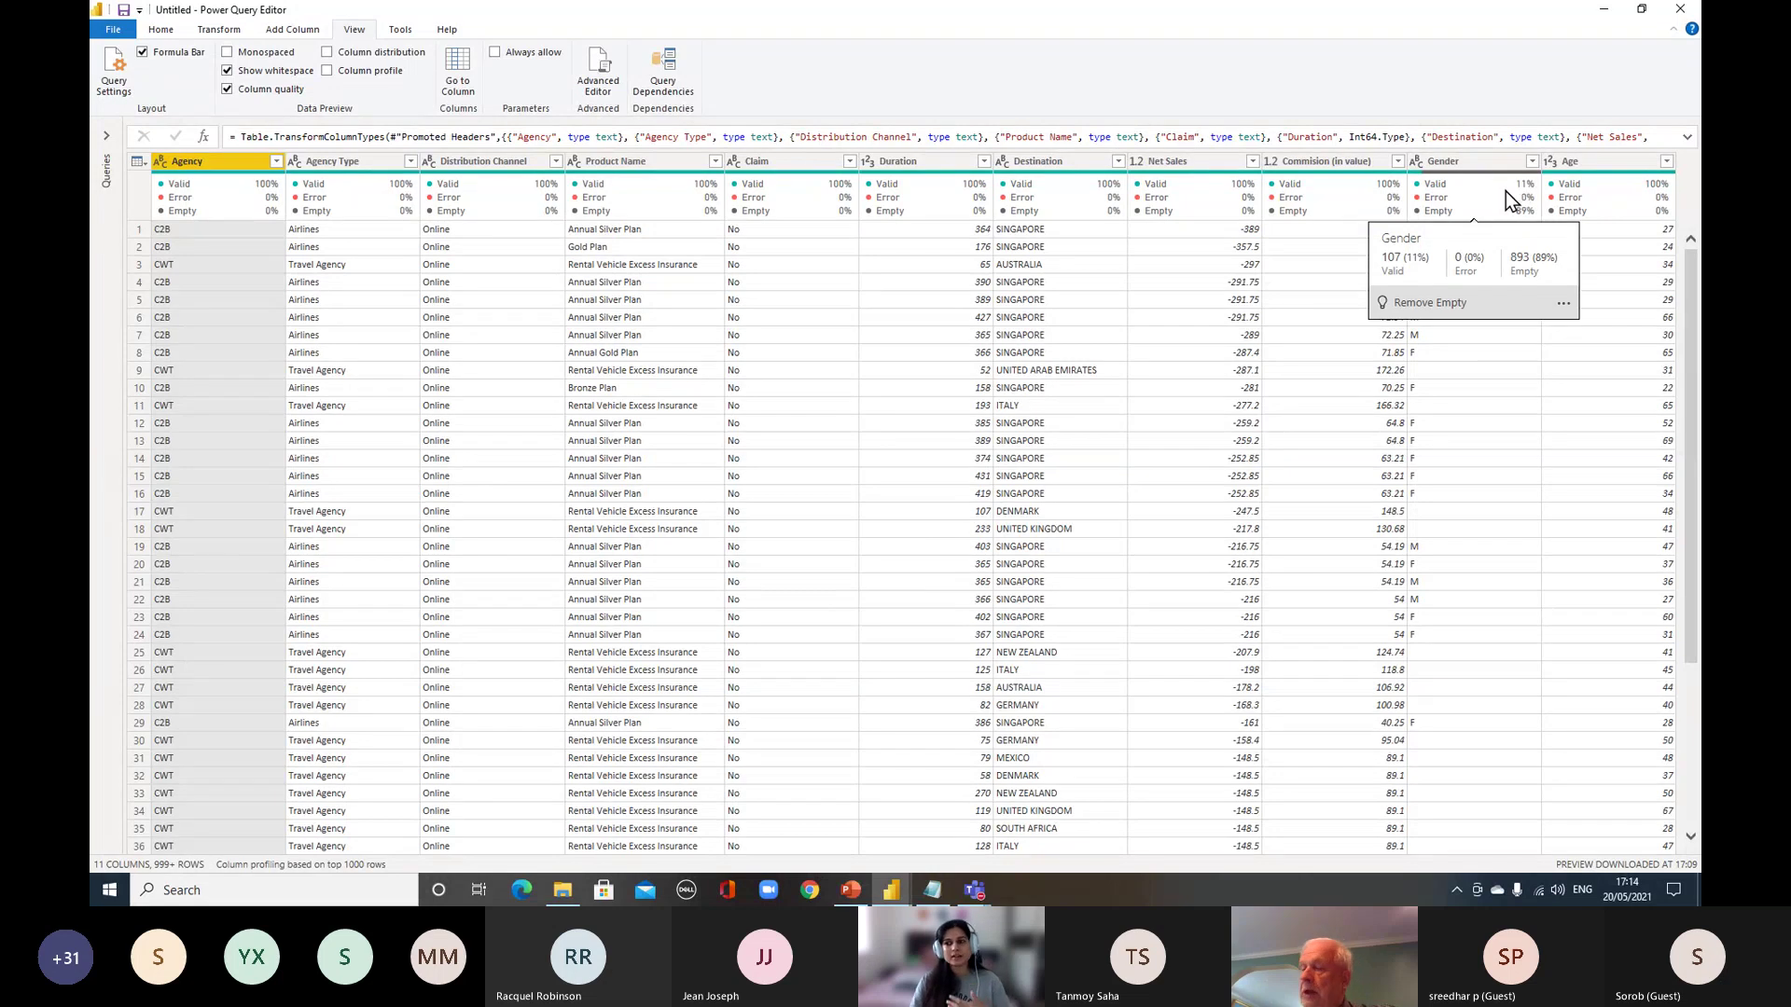
mouse_move(204, 198)
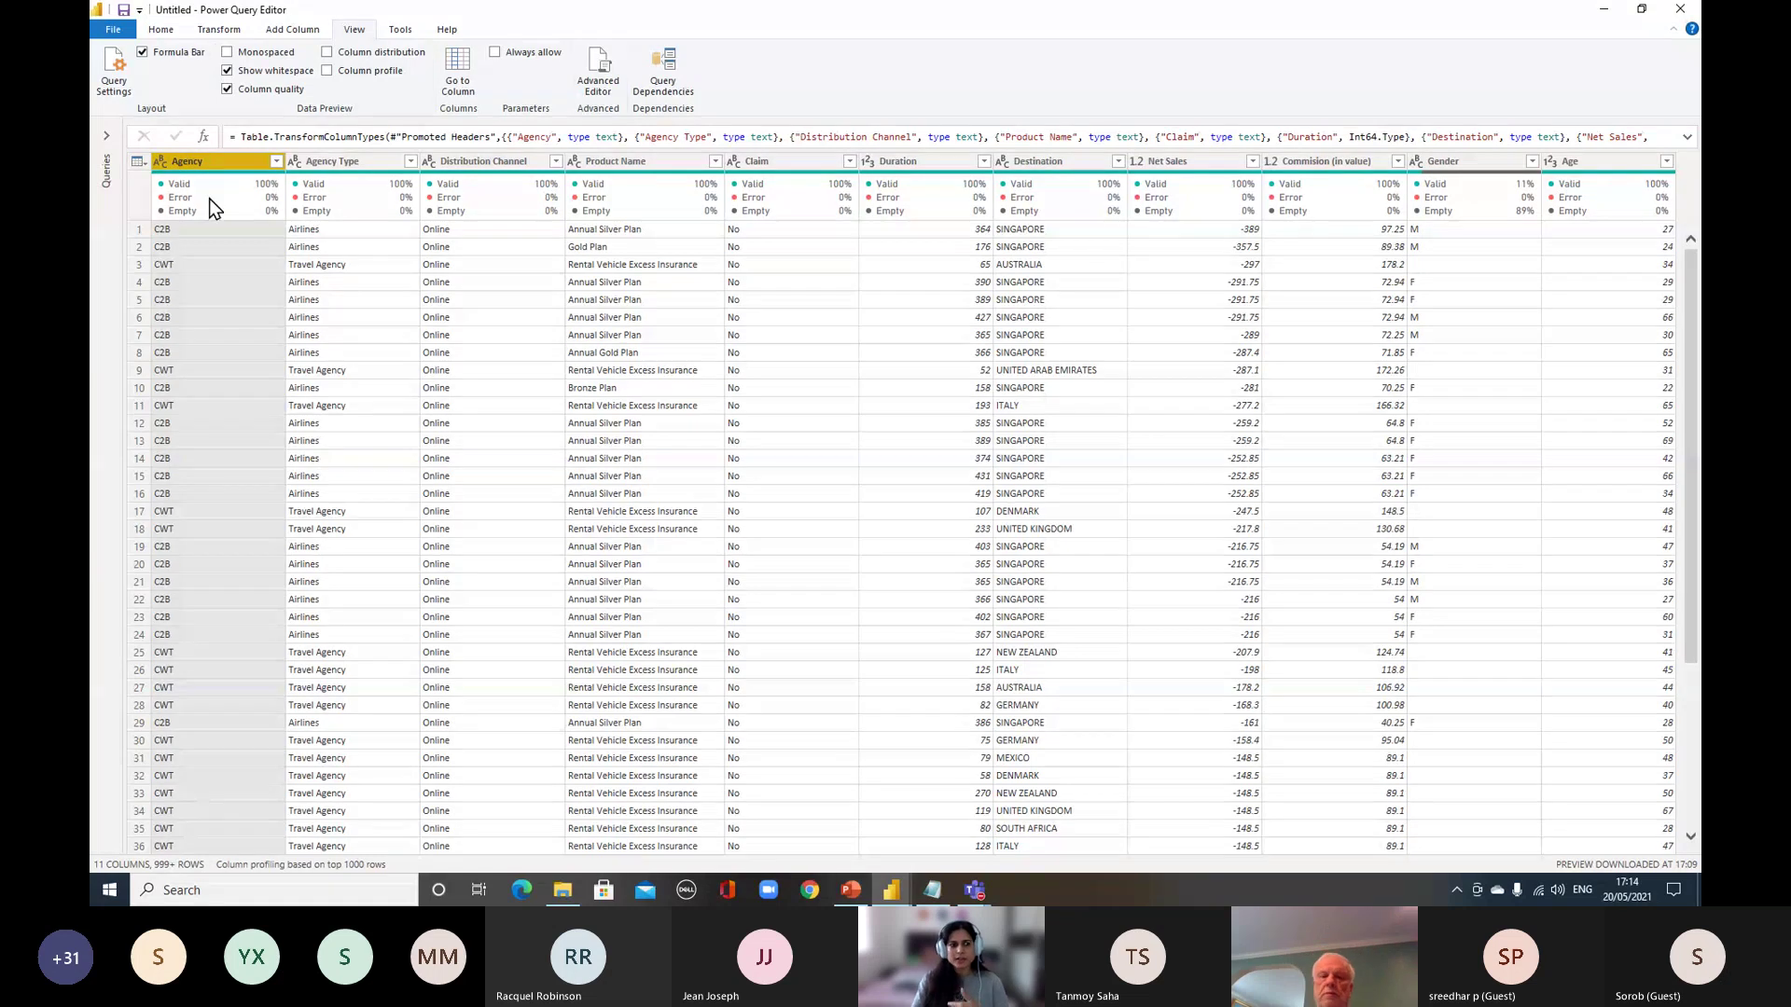
Look through the Agency column's rows and its list of filter values without applying a filter
scroll(190, 406, down, 6)
scroll(190, 407, down, 3)
scroll(184, 585, up, 10)
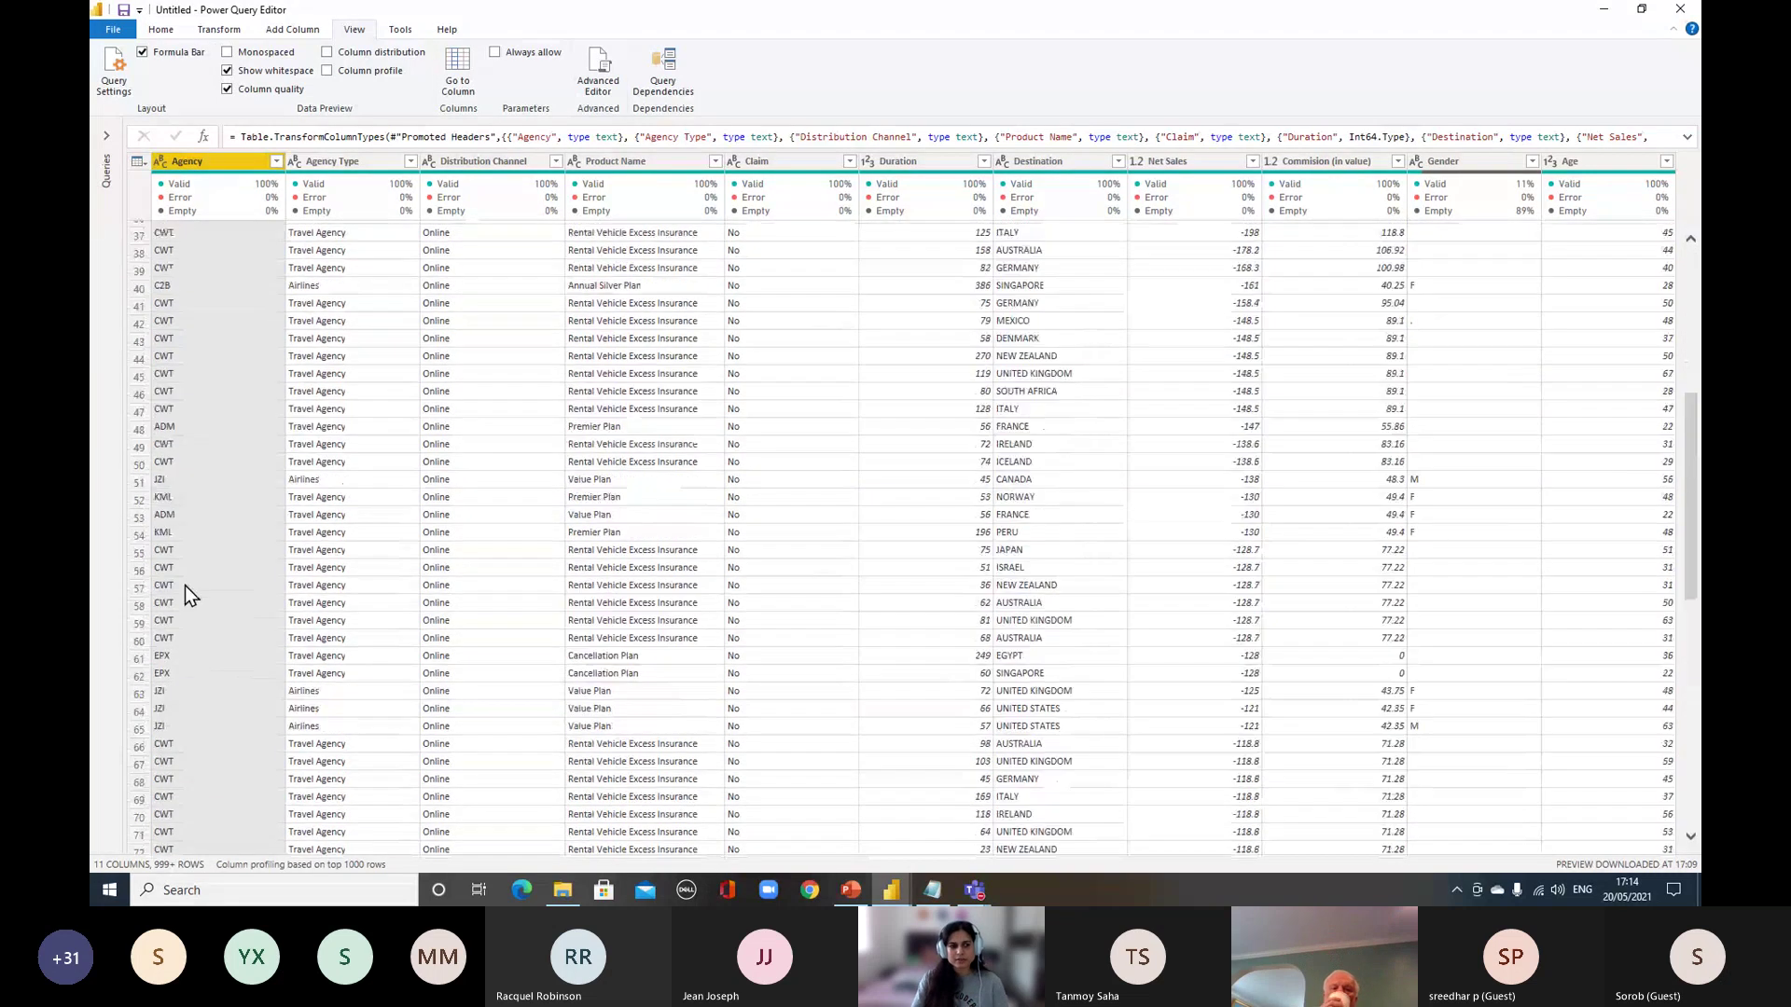
click(276, 161)
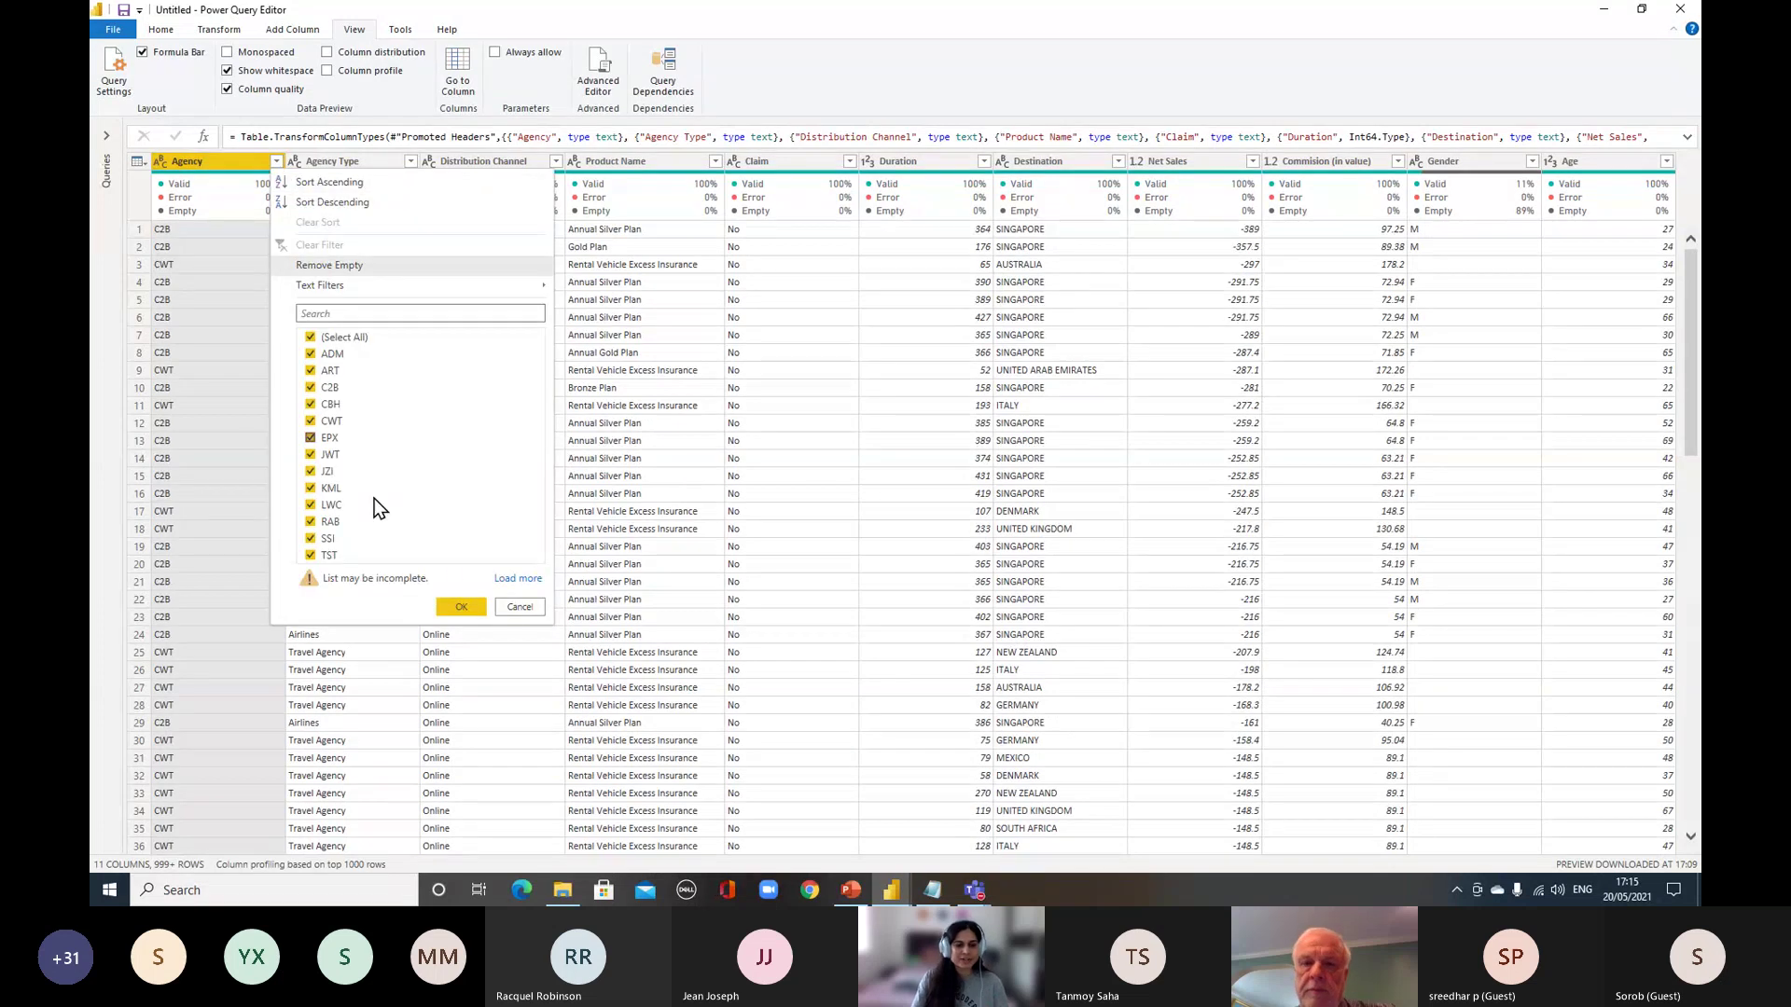
click(520, 607)
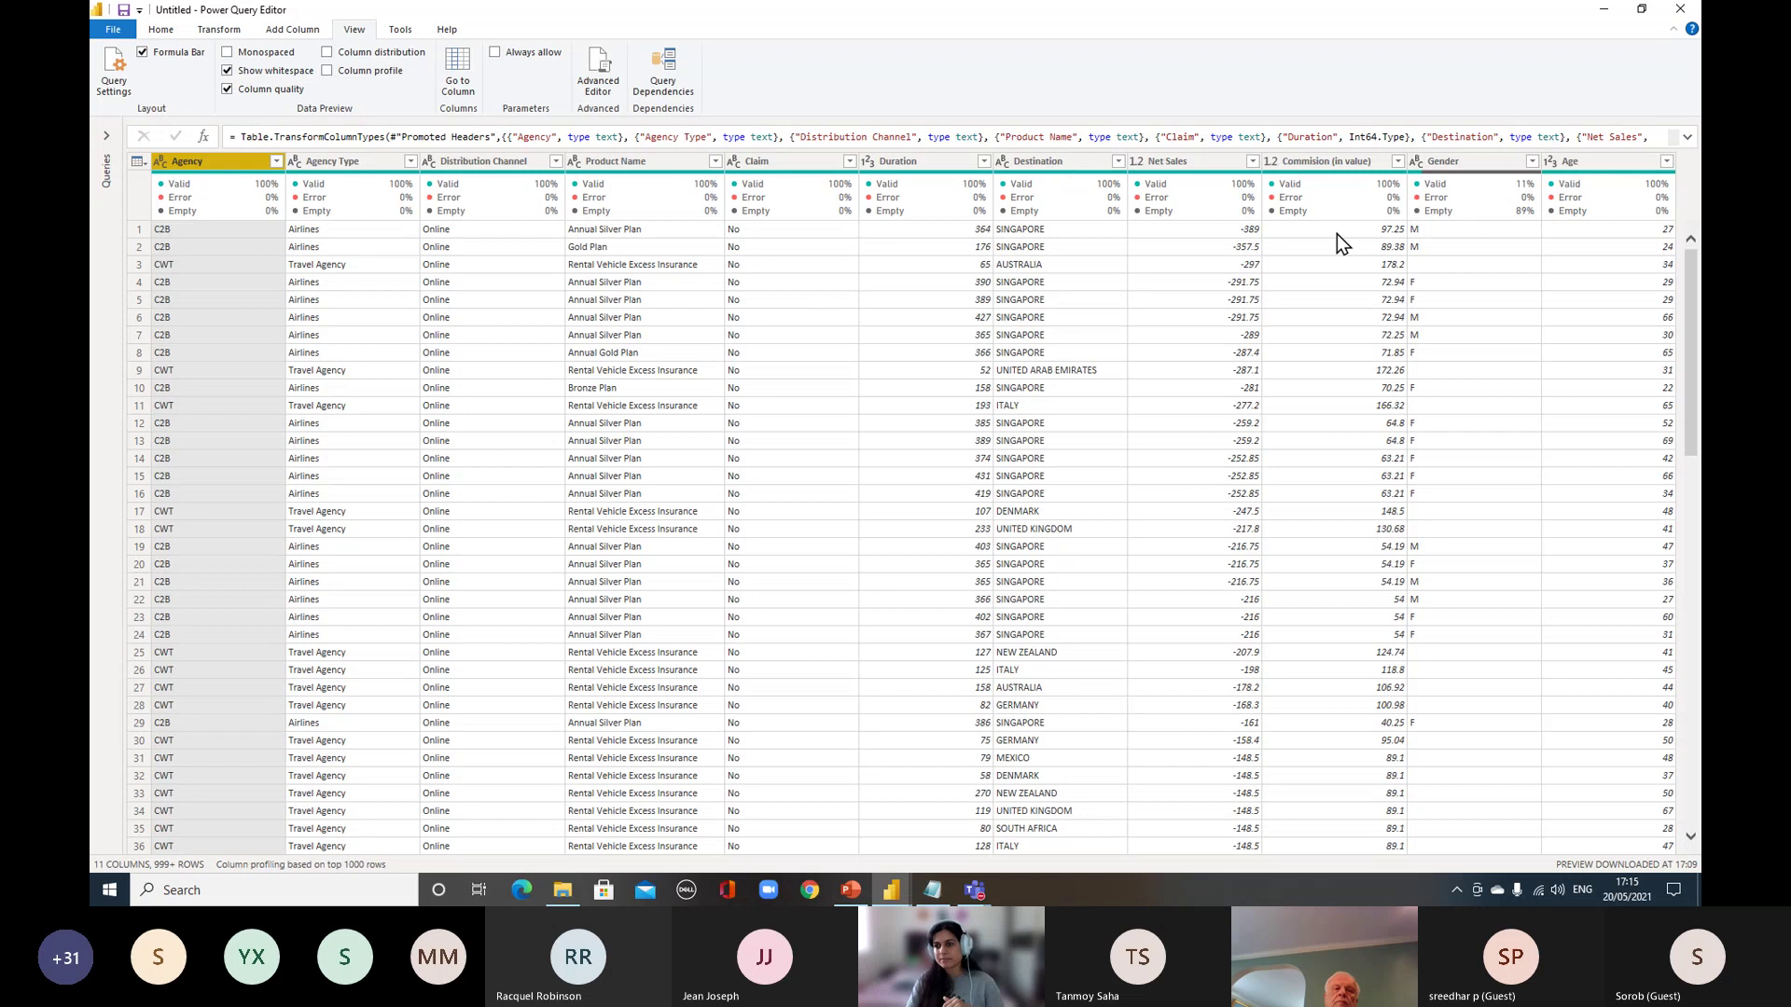
Replace the empty values in the Gender column with U
click(1464, 164)
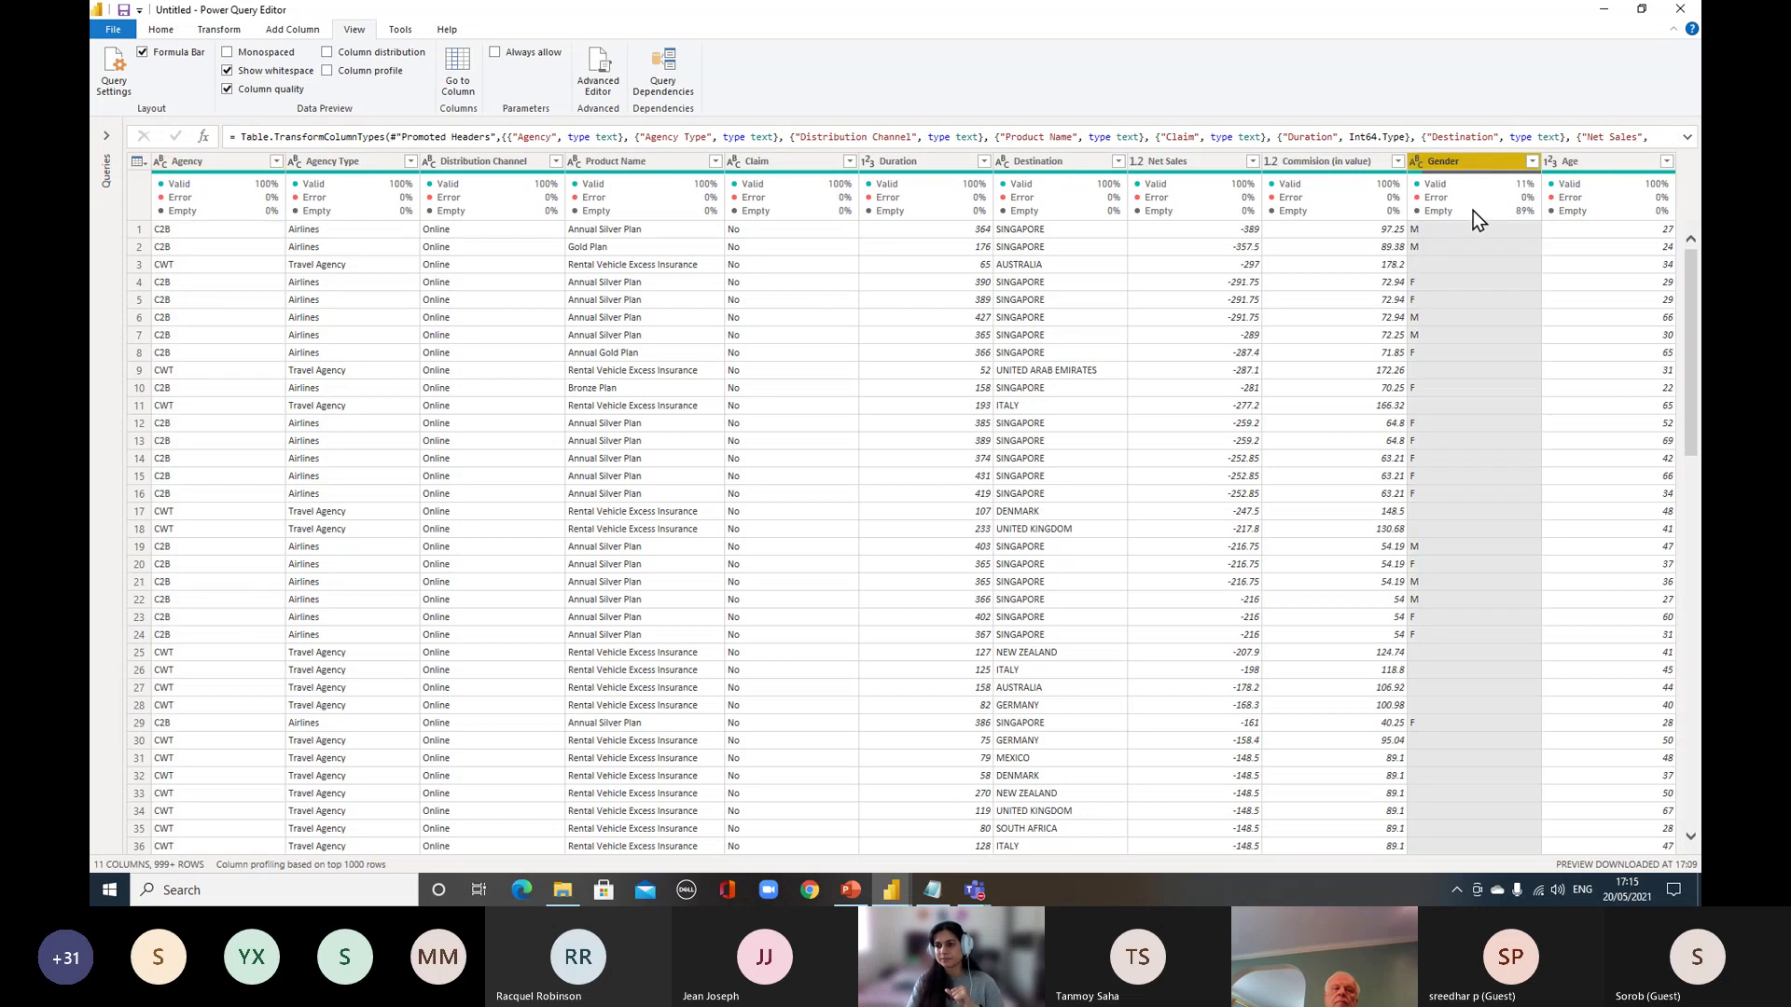
mouse_move(1442, 227)
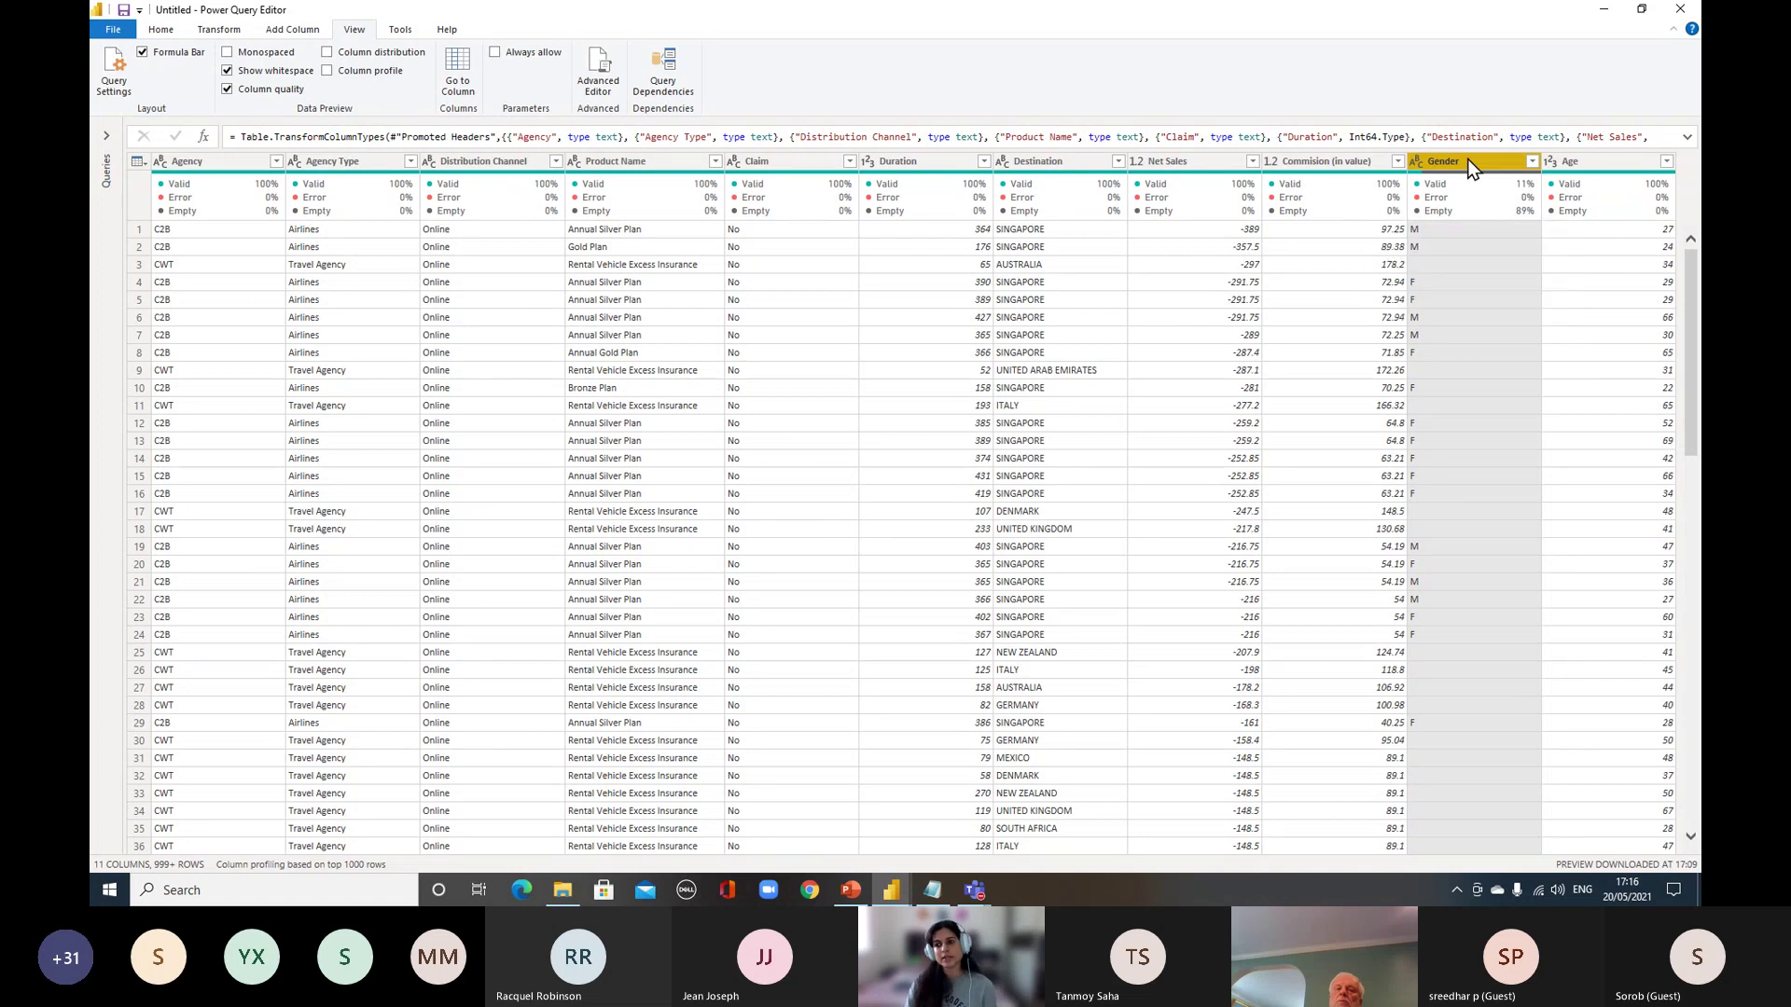
right_click(1468, 165)
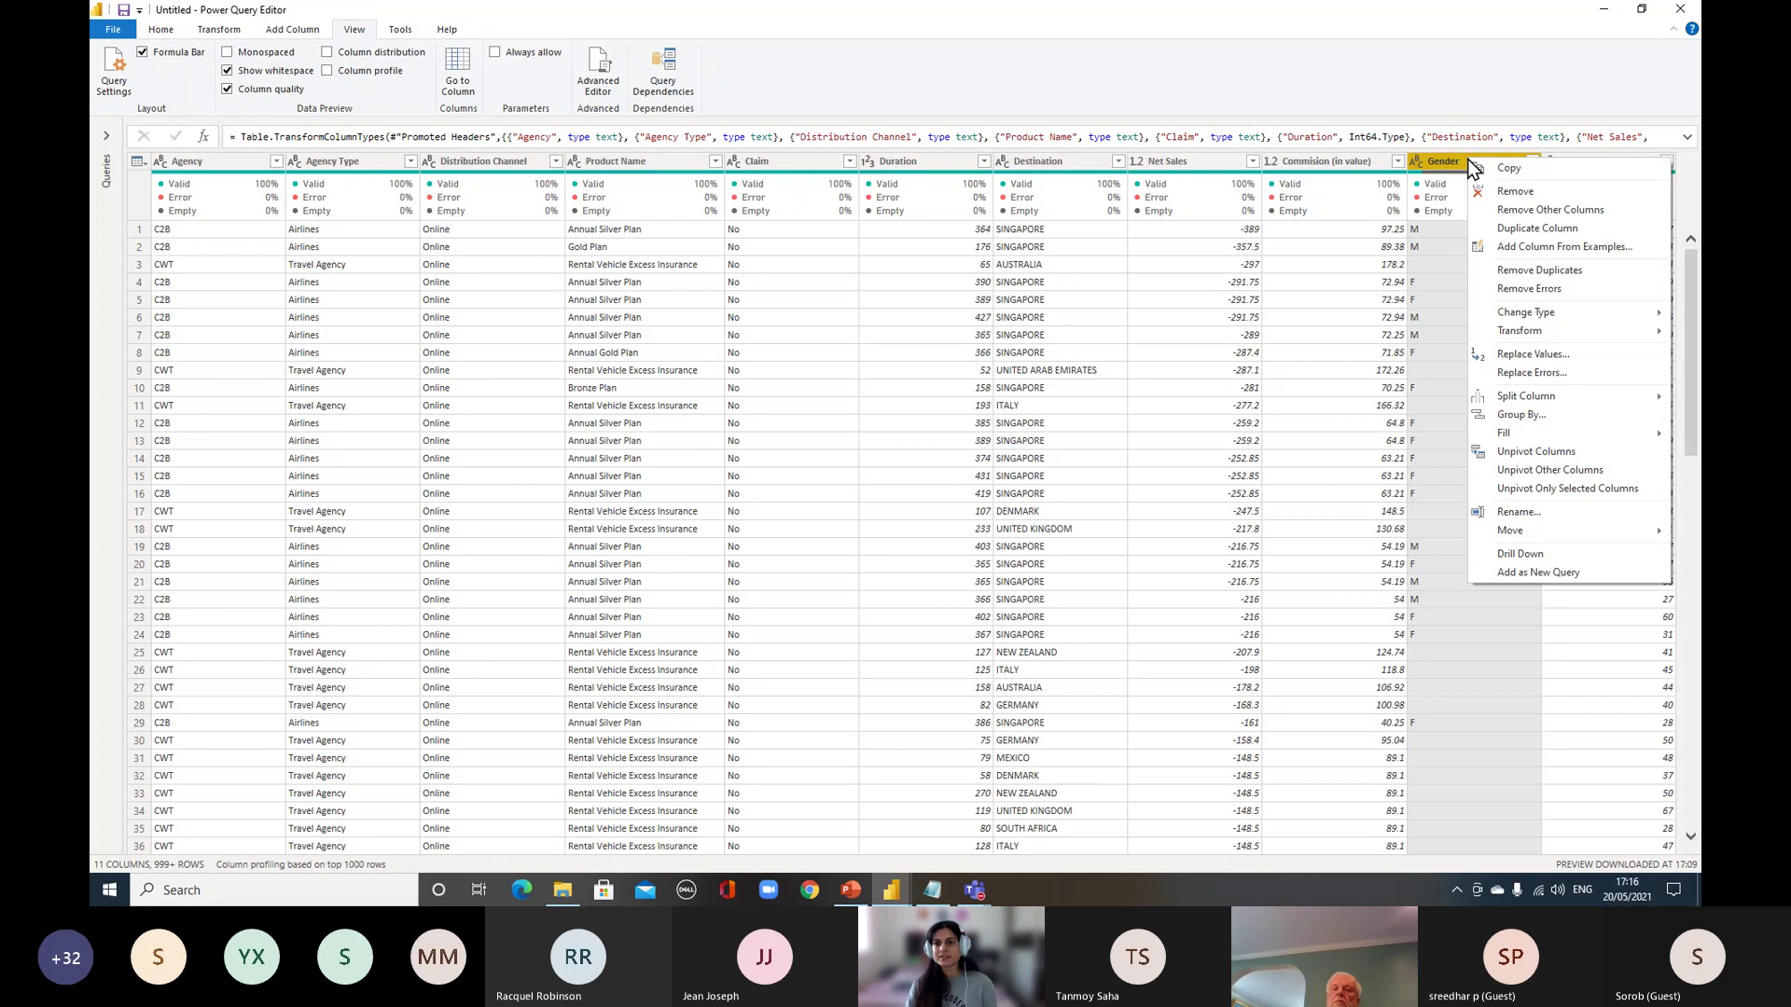
click(1608, 356)
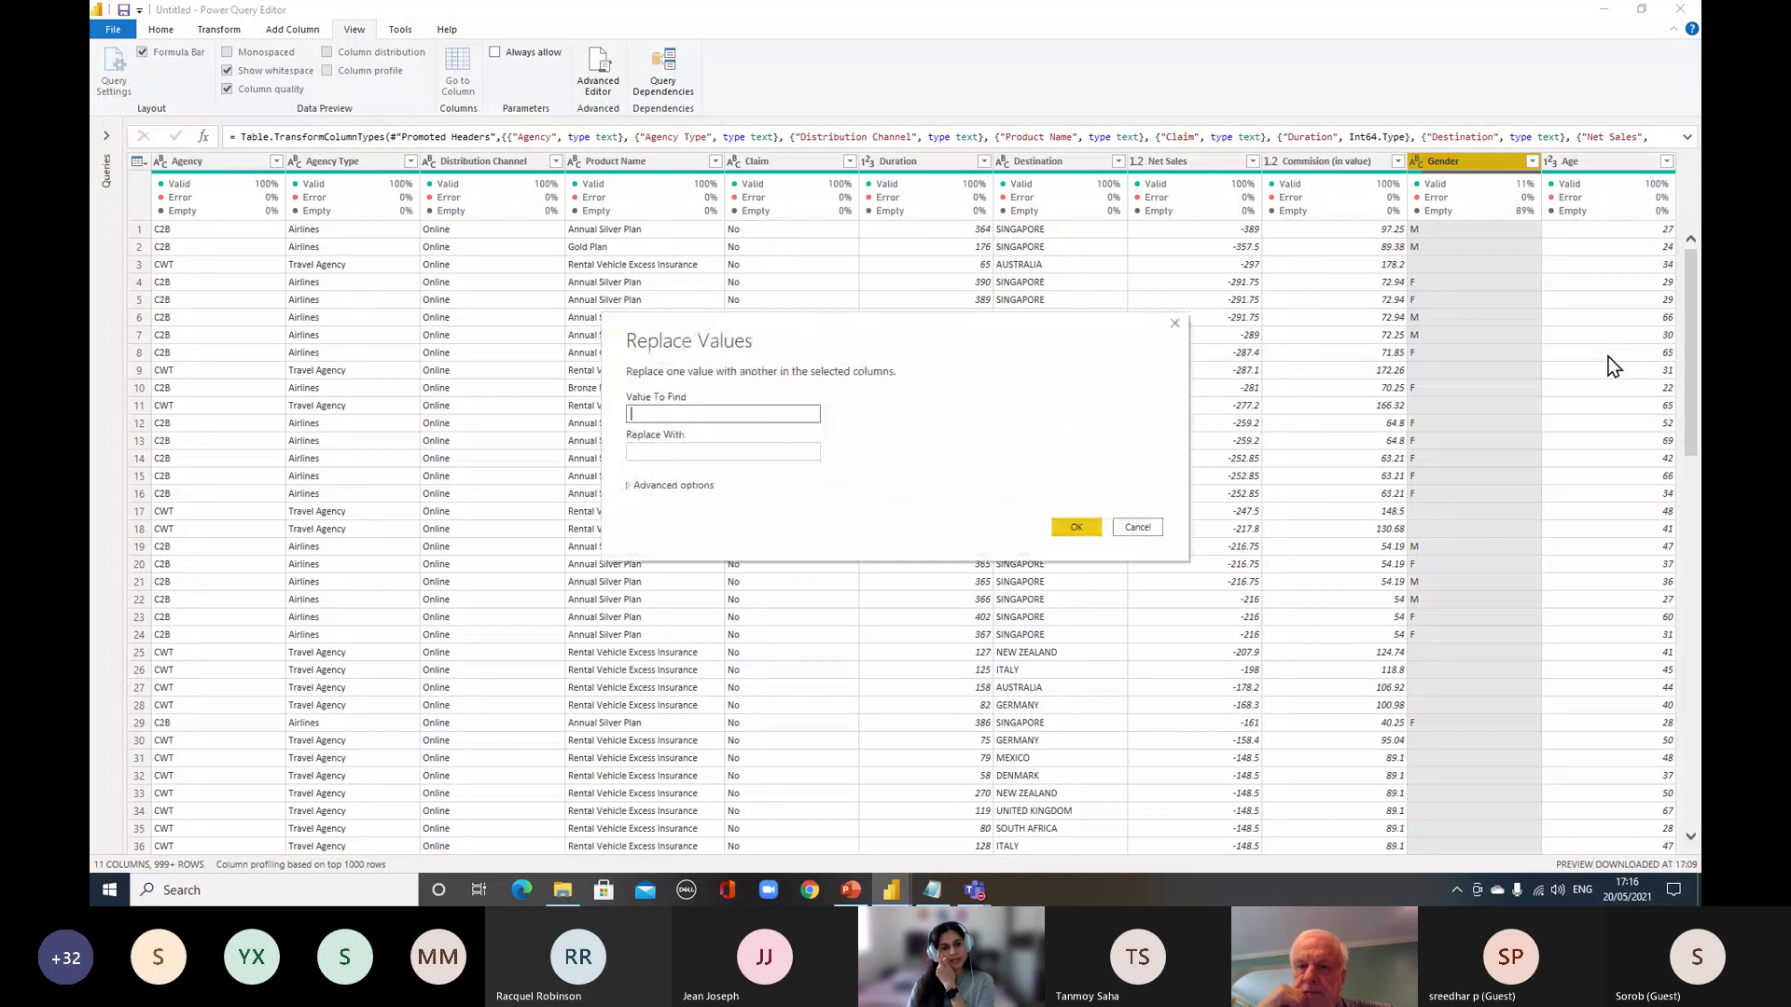
click(816, 449)
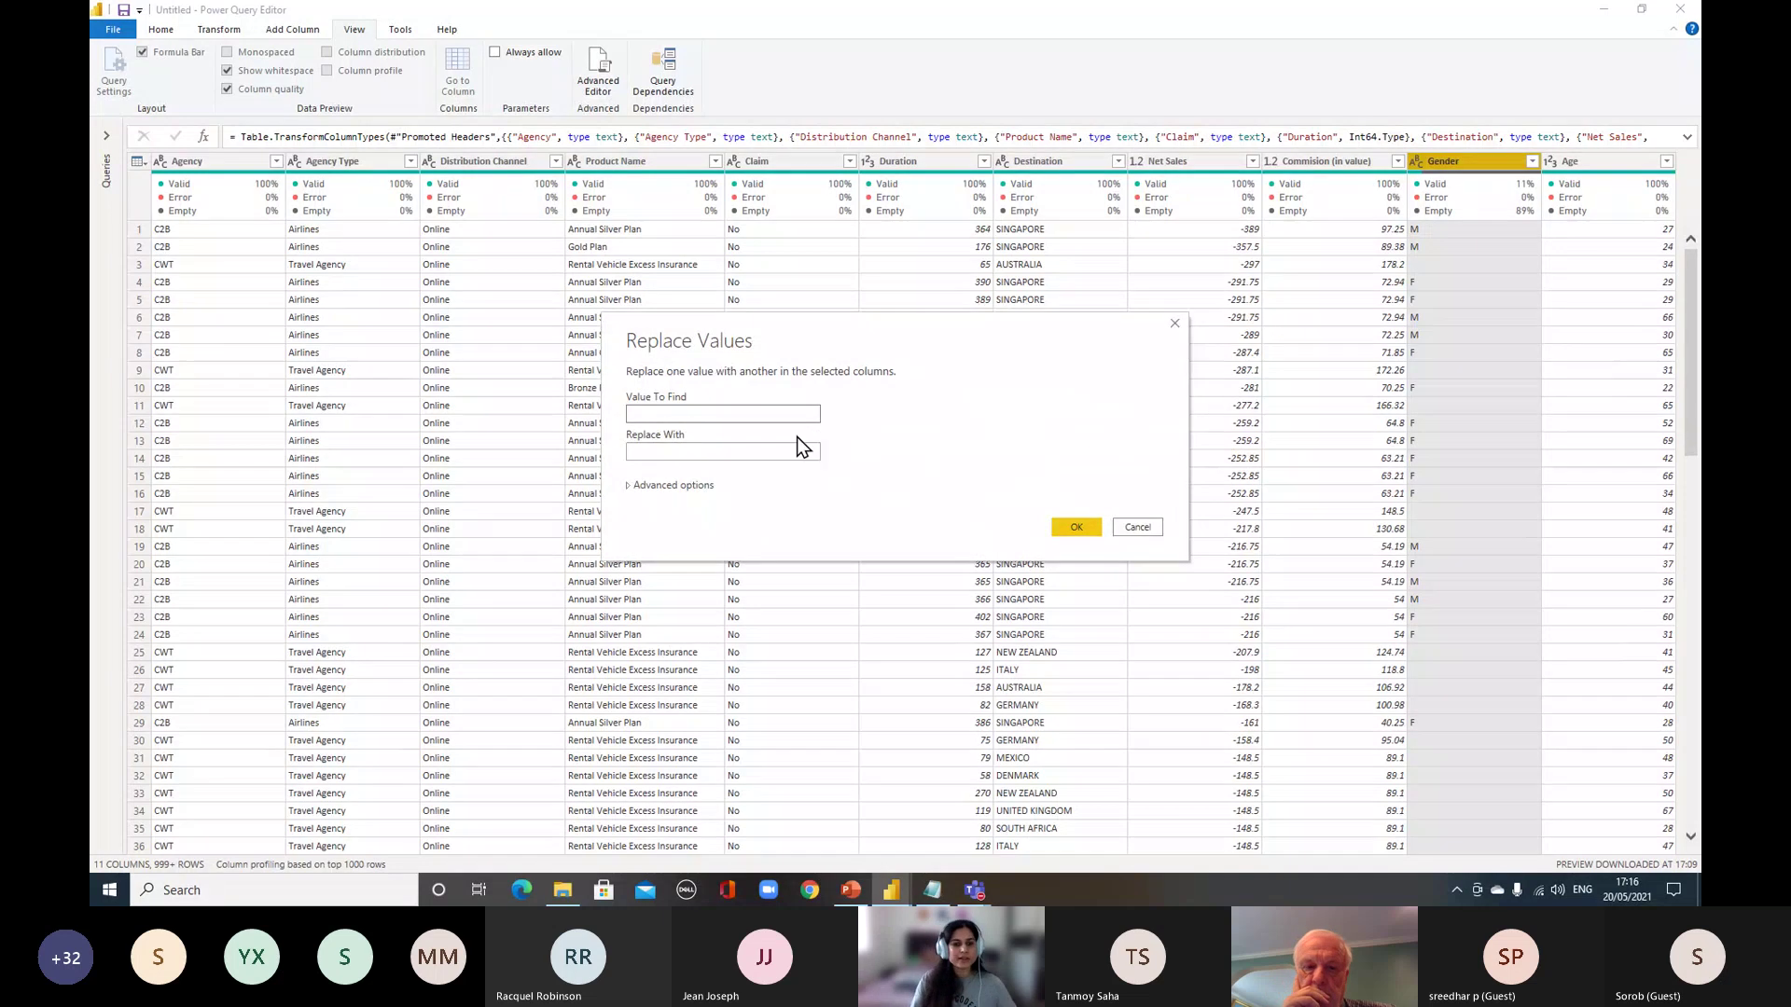
click(782, 413)
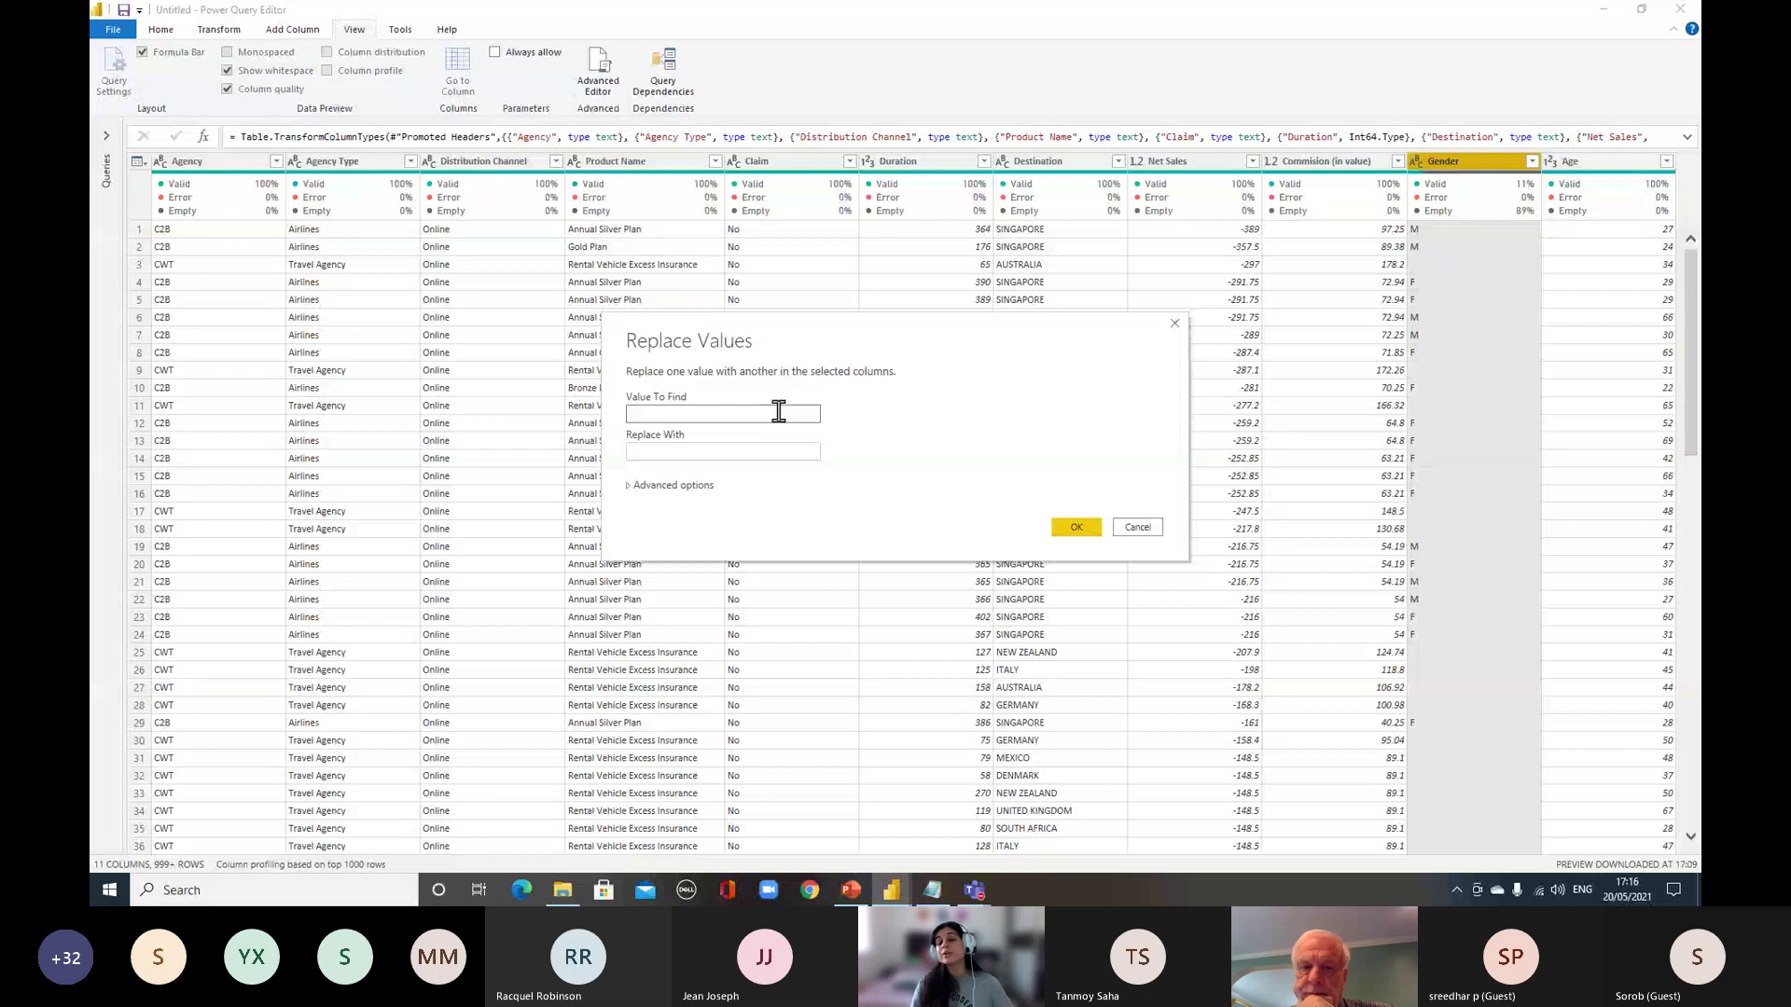
click(774, 451)
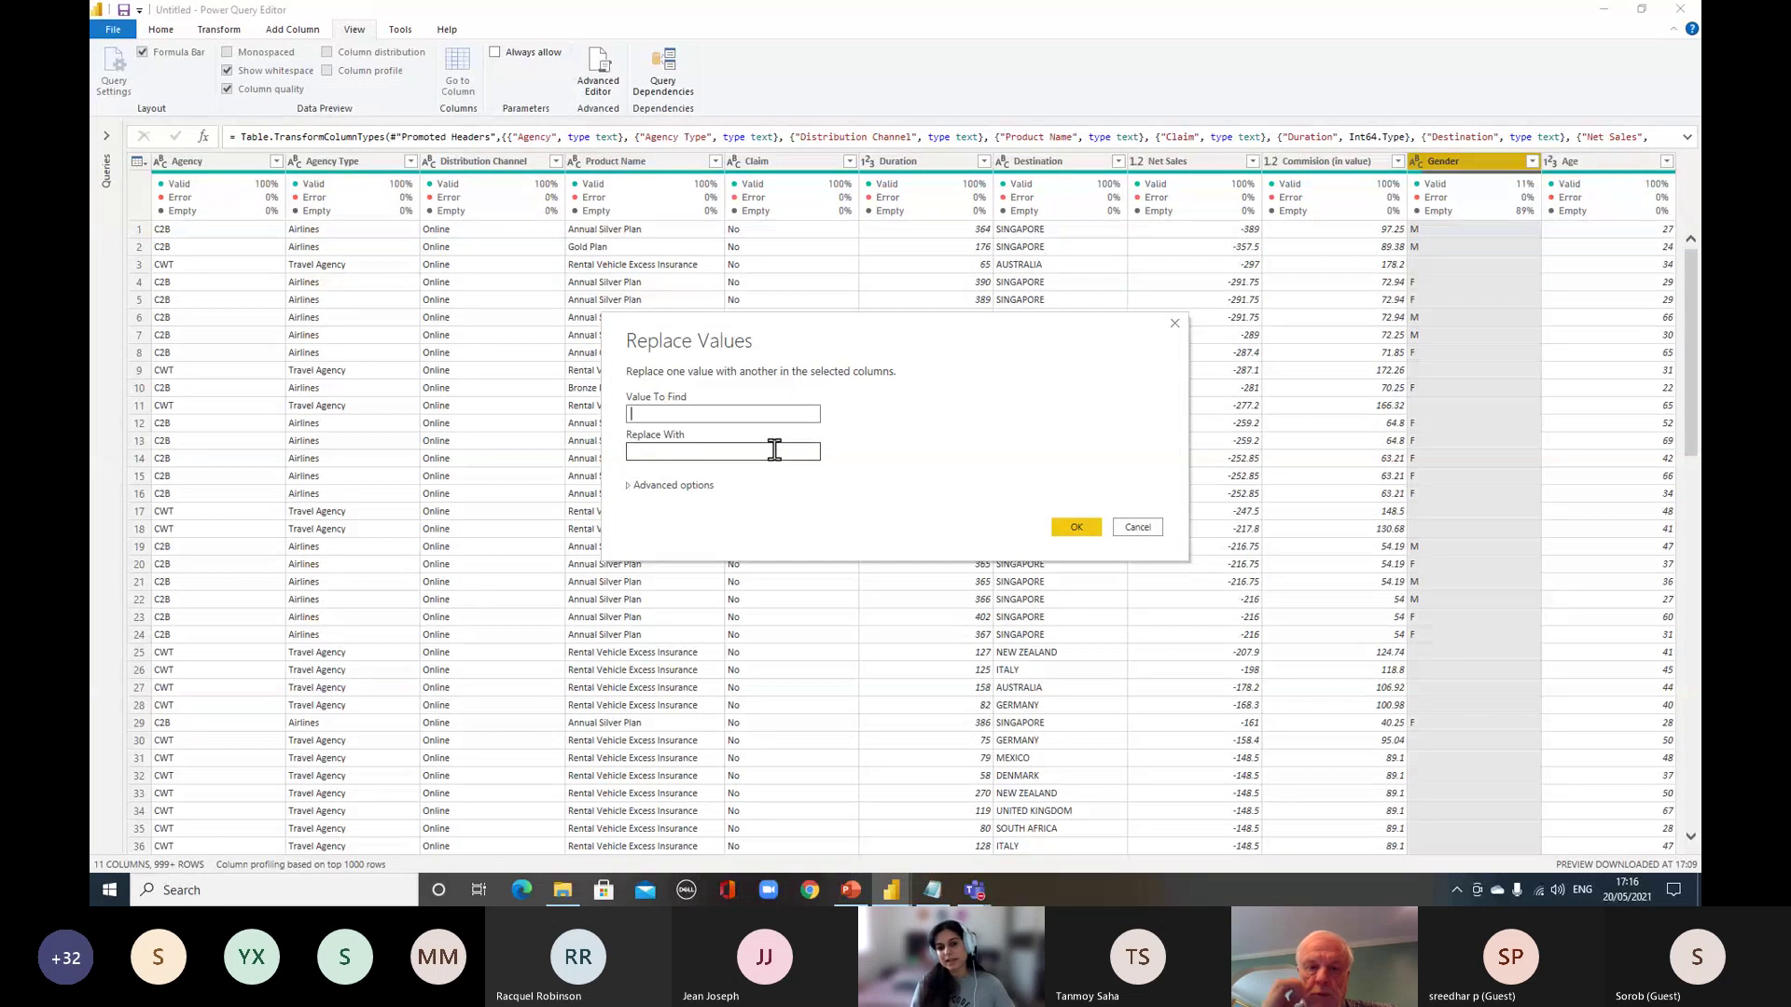
key(shift+Tab)
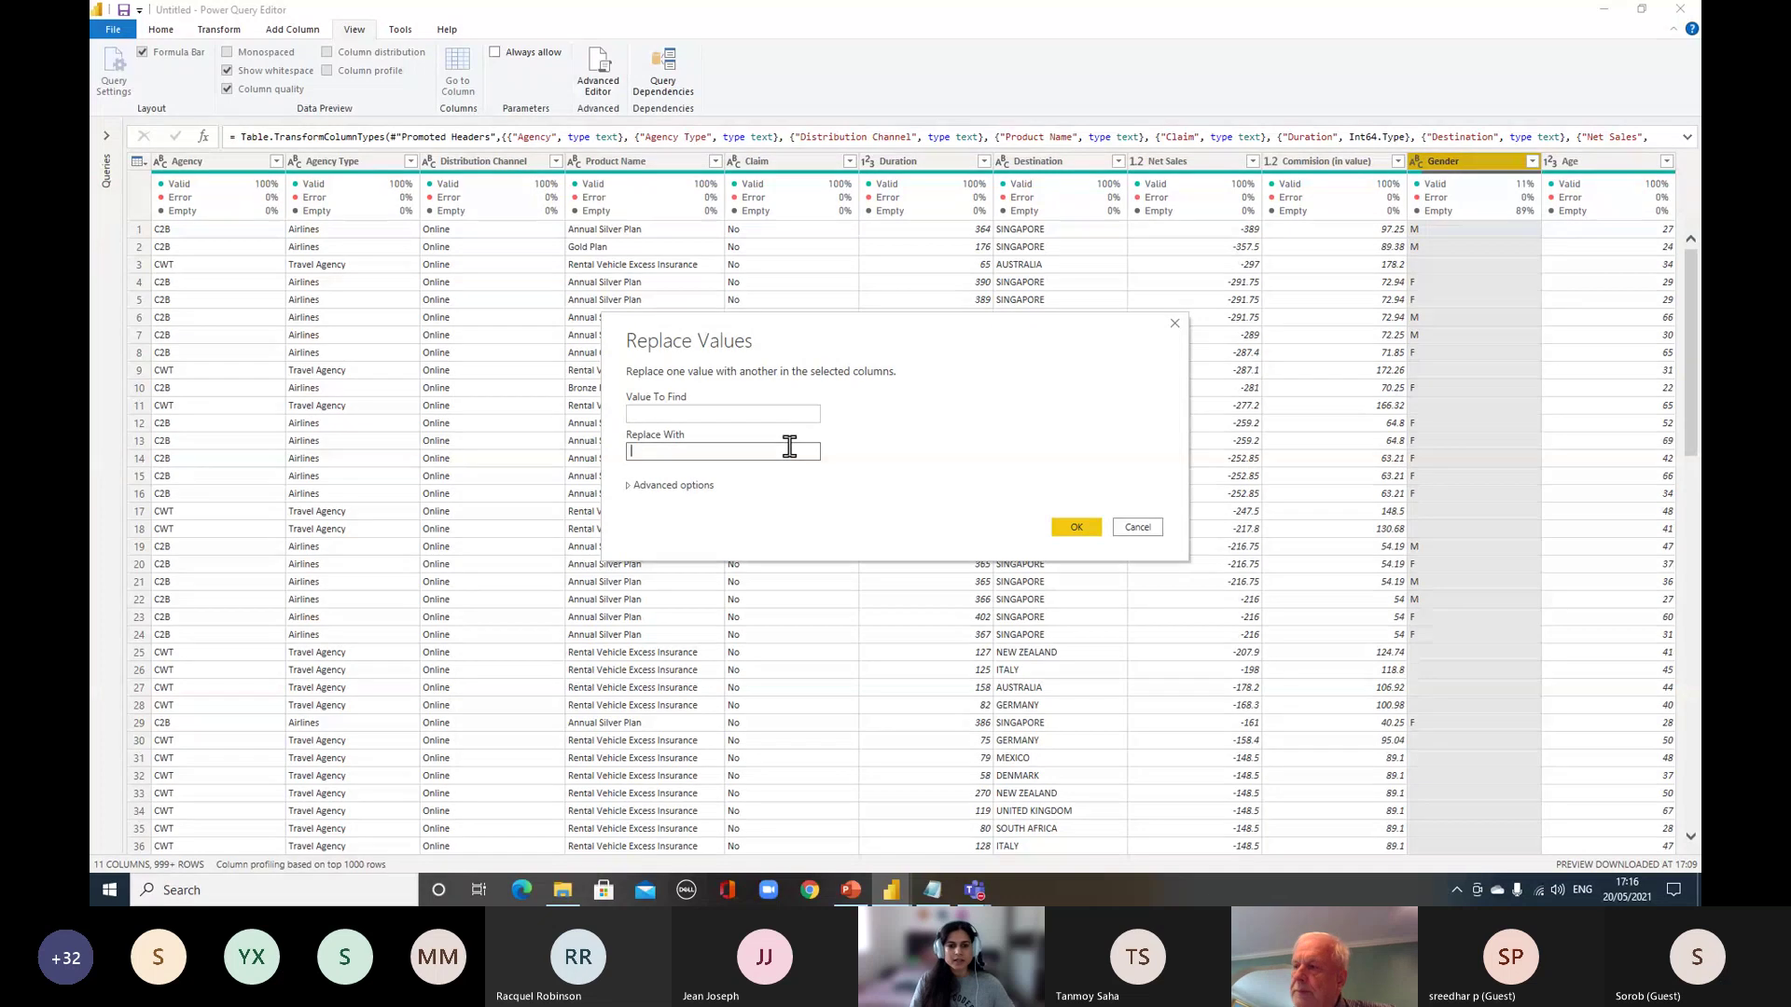
text(U)
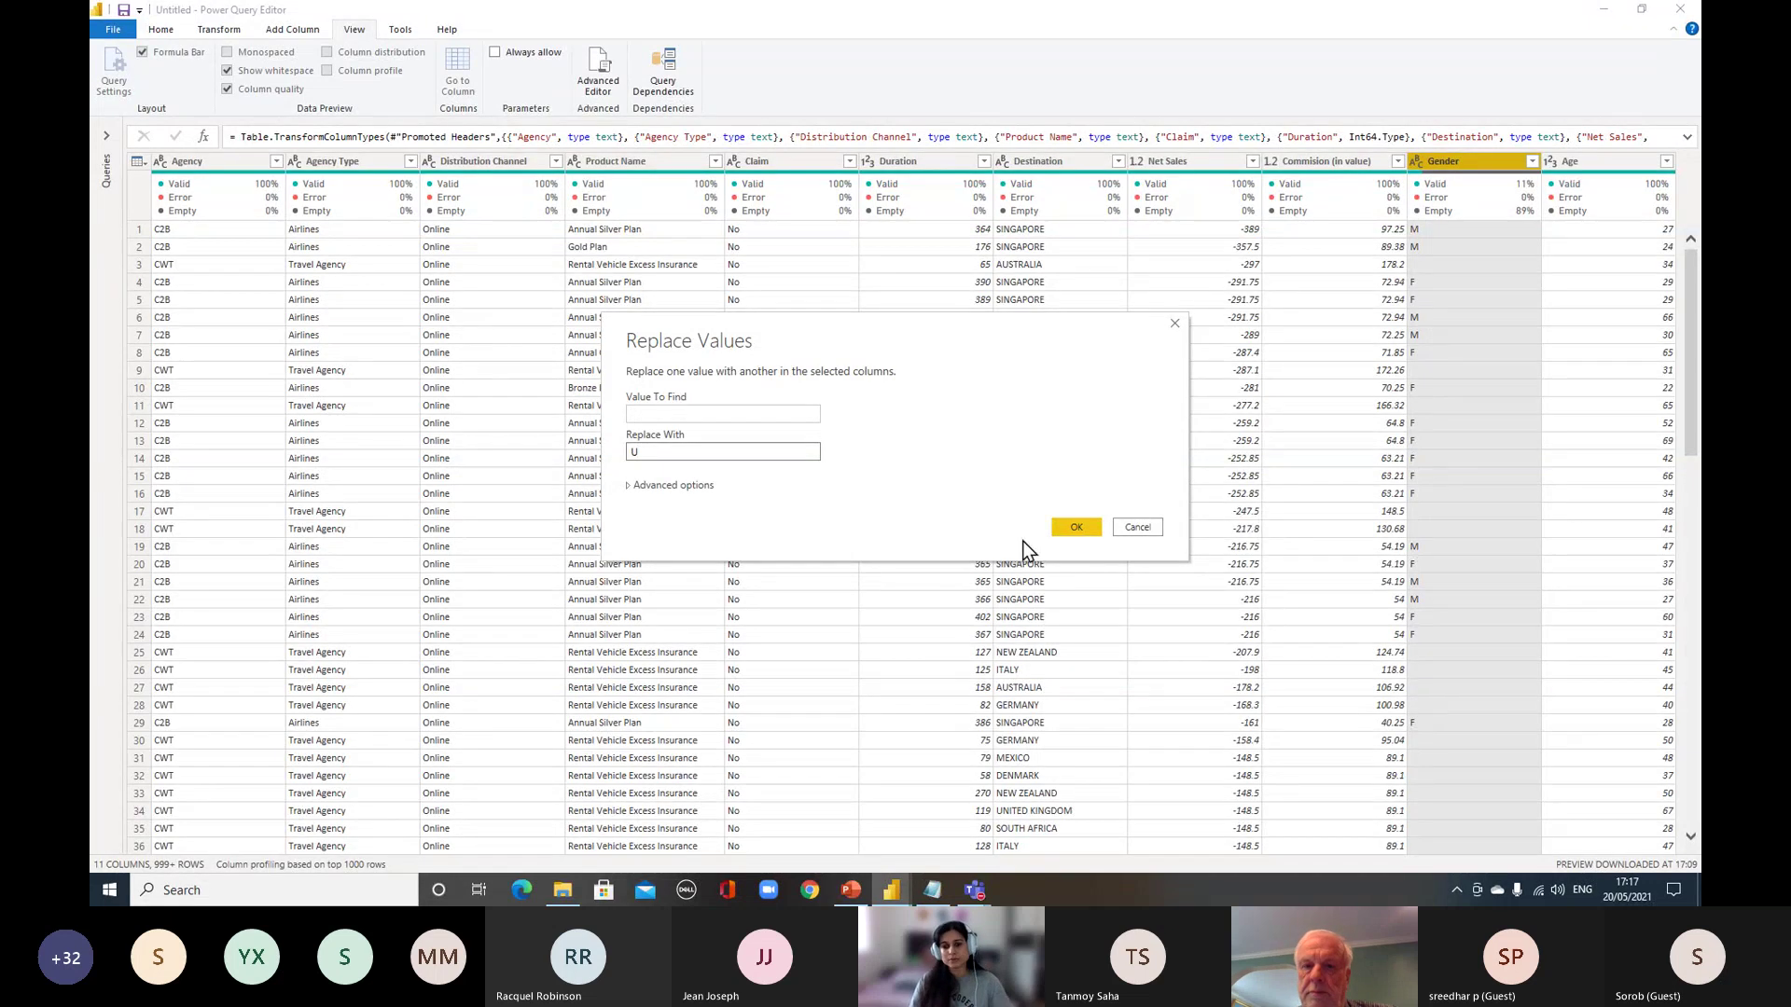
click(1077, 529)
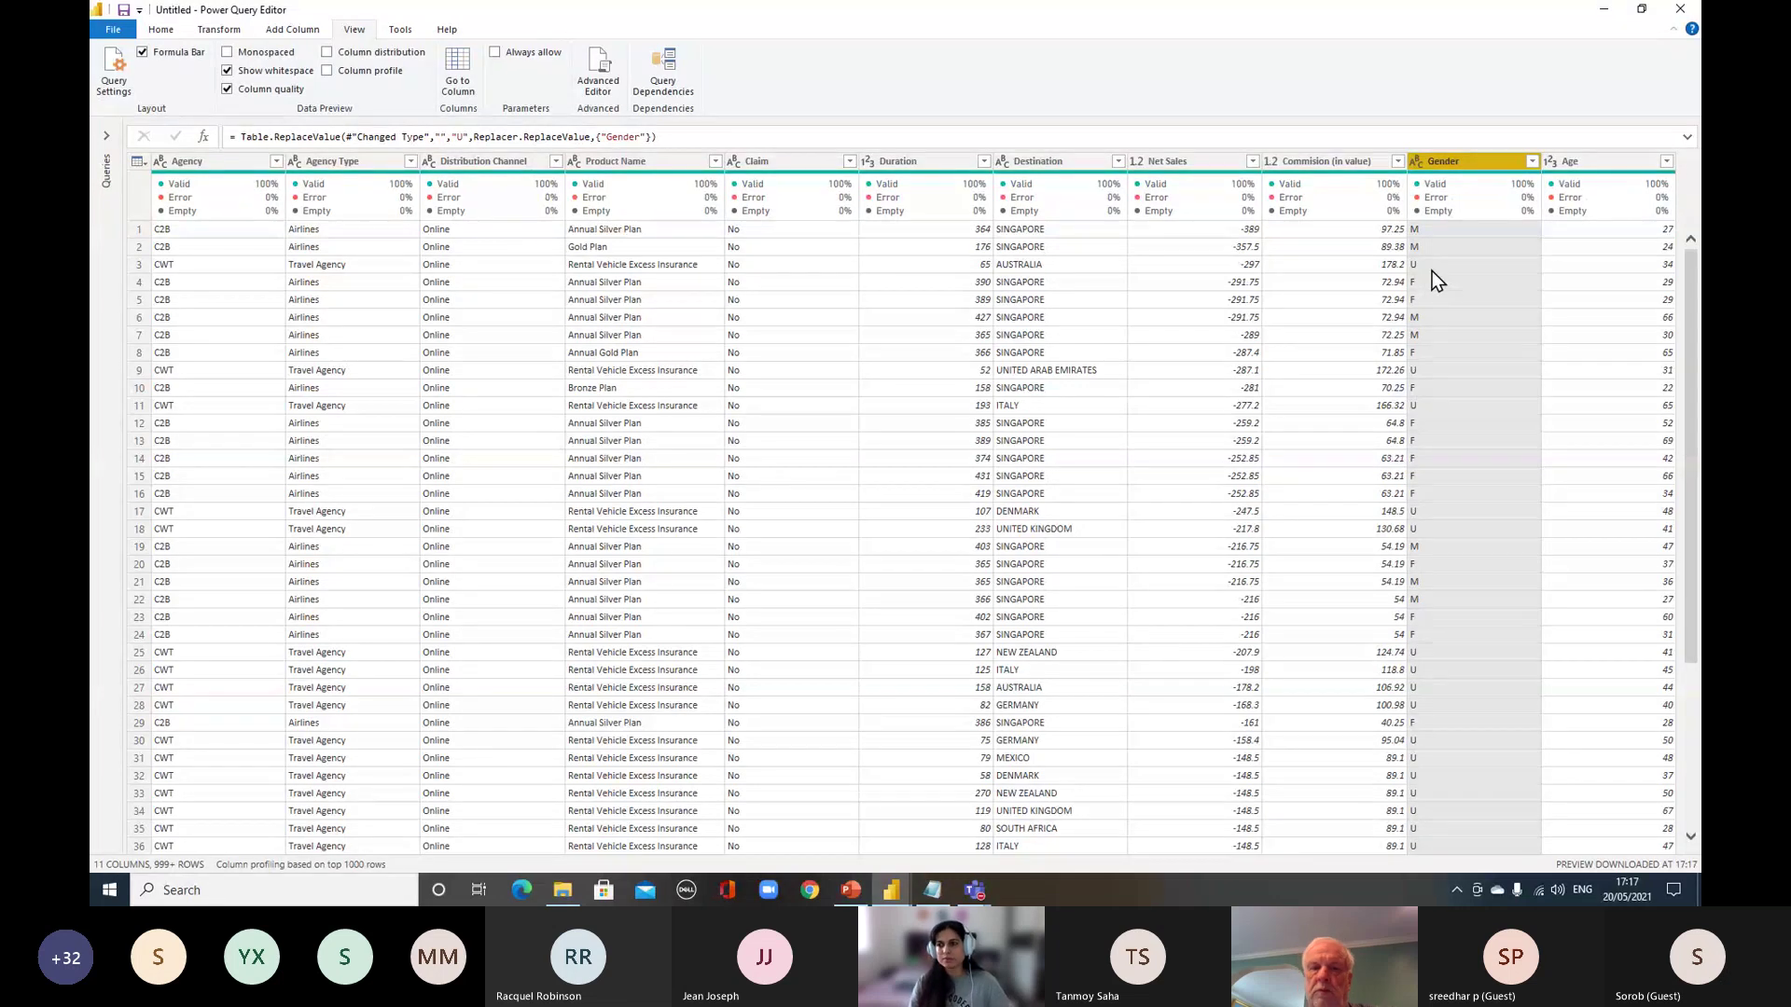
Recheck the Gender column's quality statistics and turn on column distribution for the travel_insurance preview
mouse_move(1528, 219)
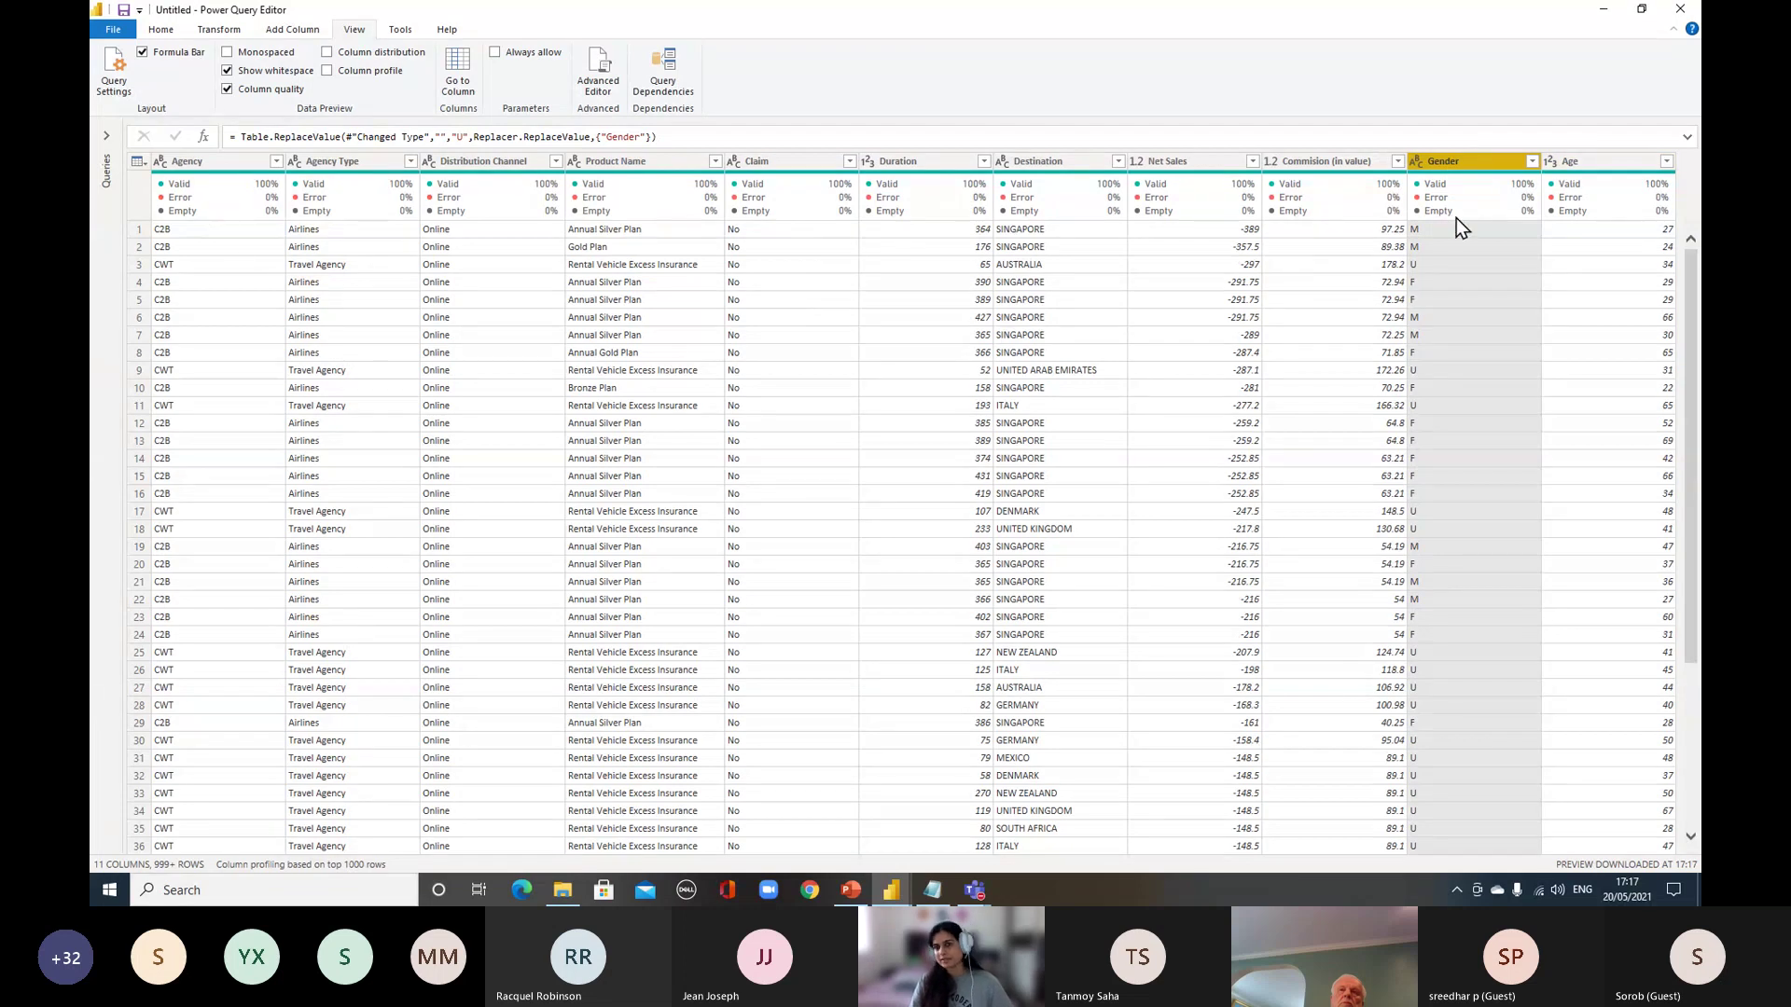
mouse_move(1459, 221)
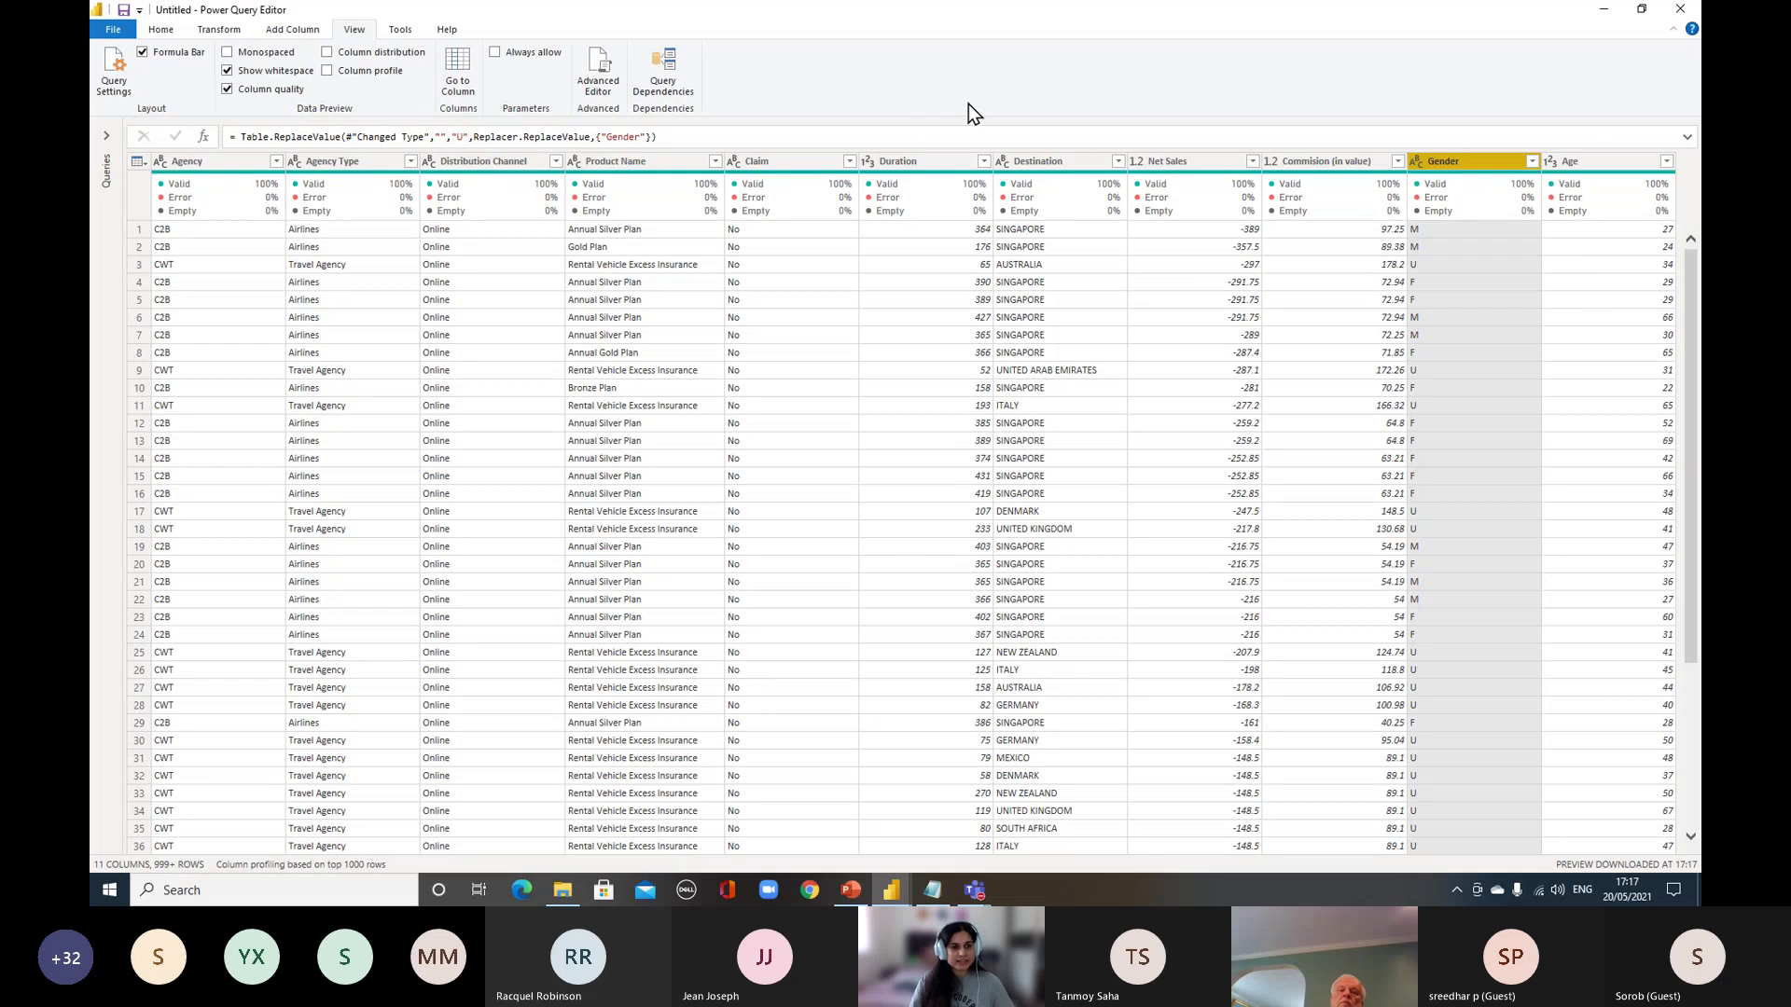
click(326, 53)
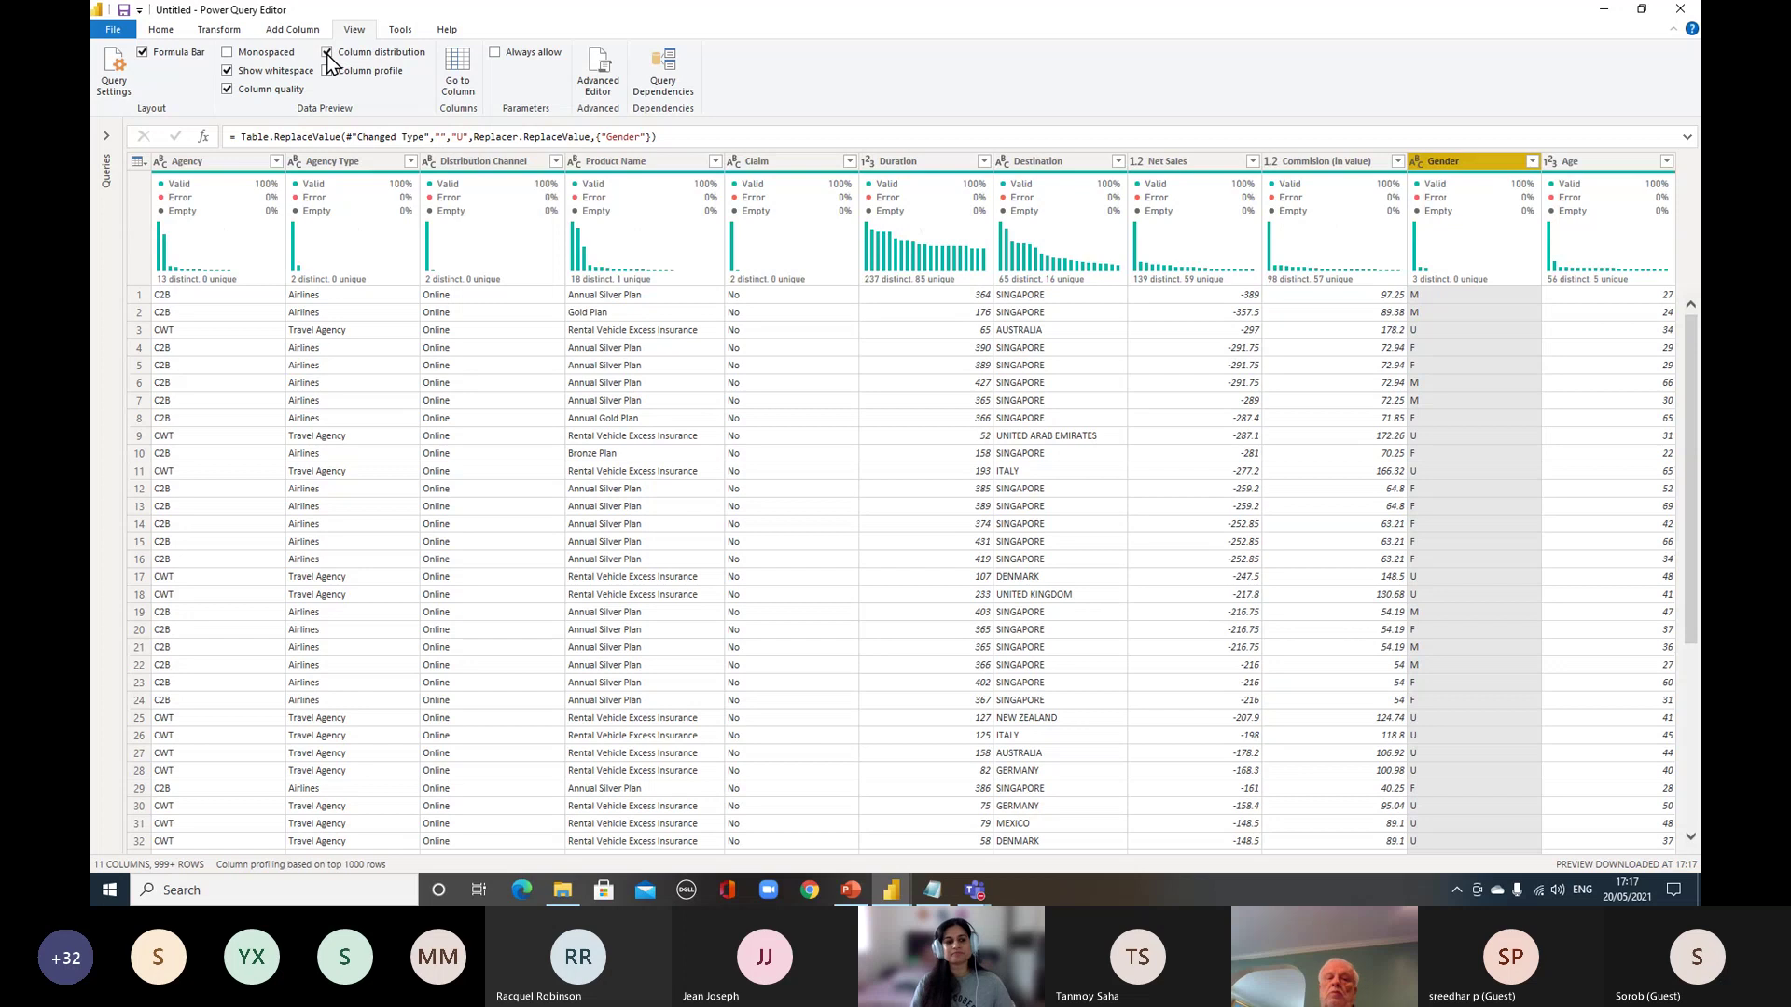
Show the query settings with the applied steps and expand the list of queries
mouse_move(228, 278)
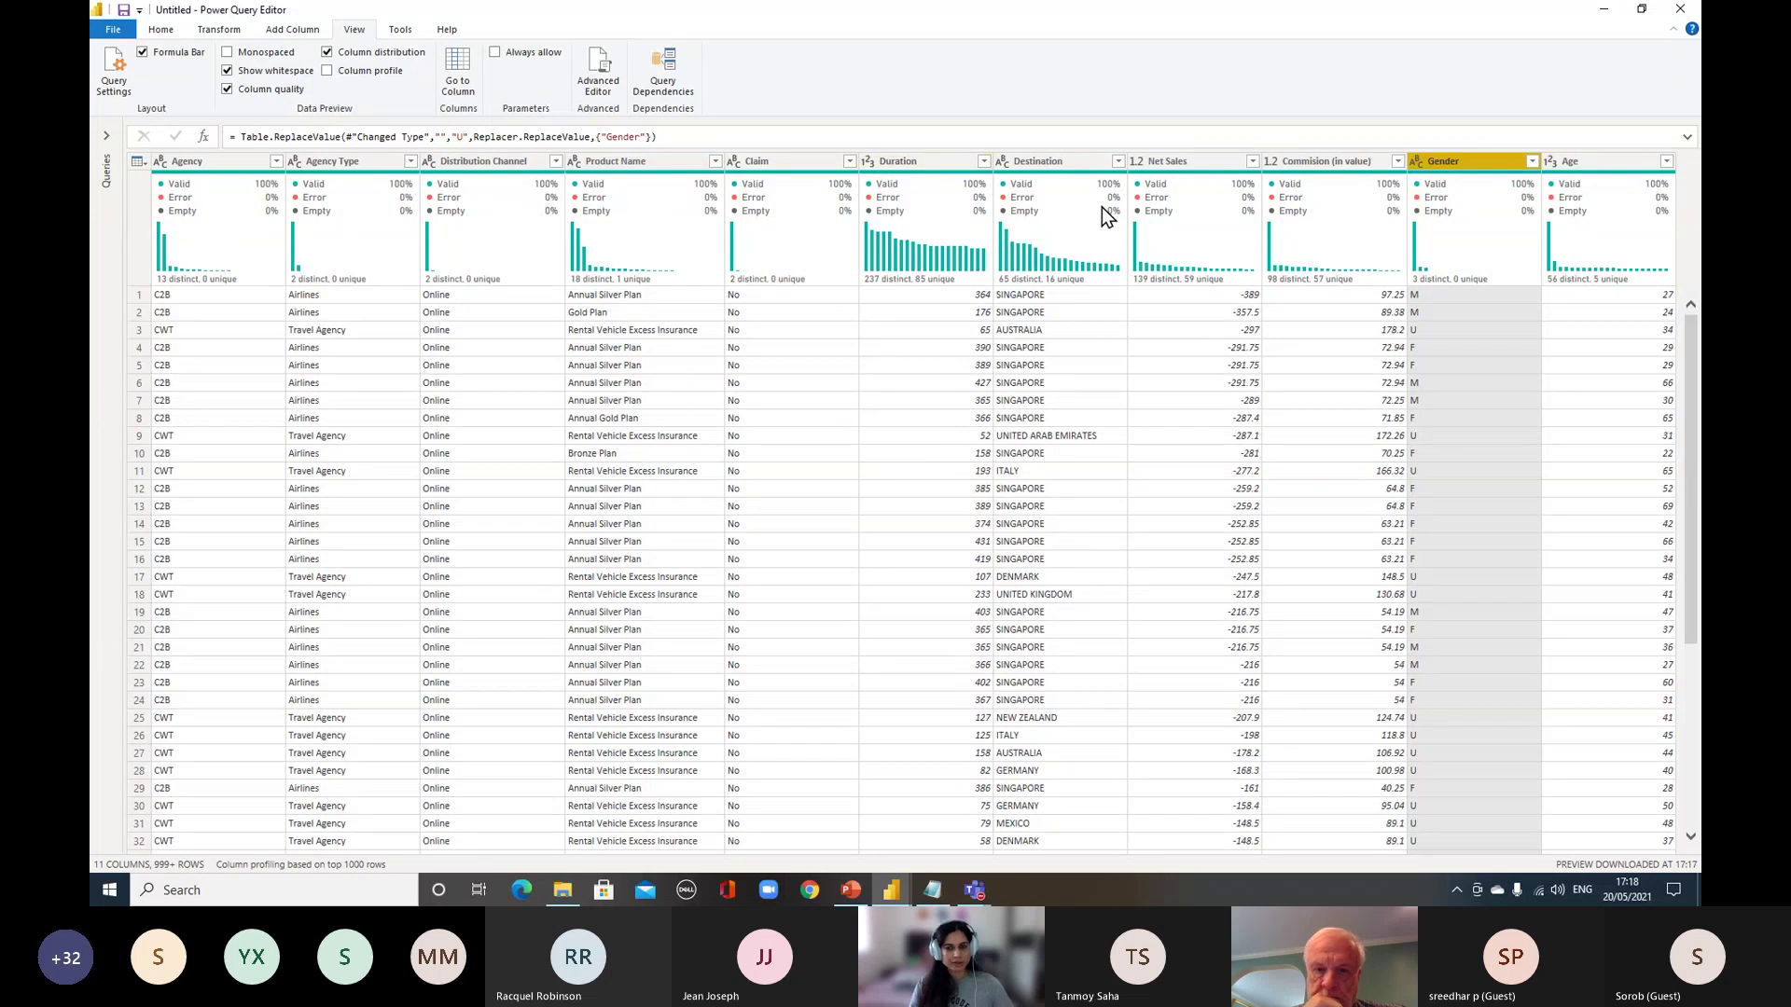
mouse_move(1016, 289)
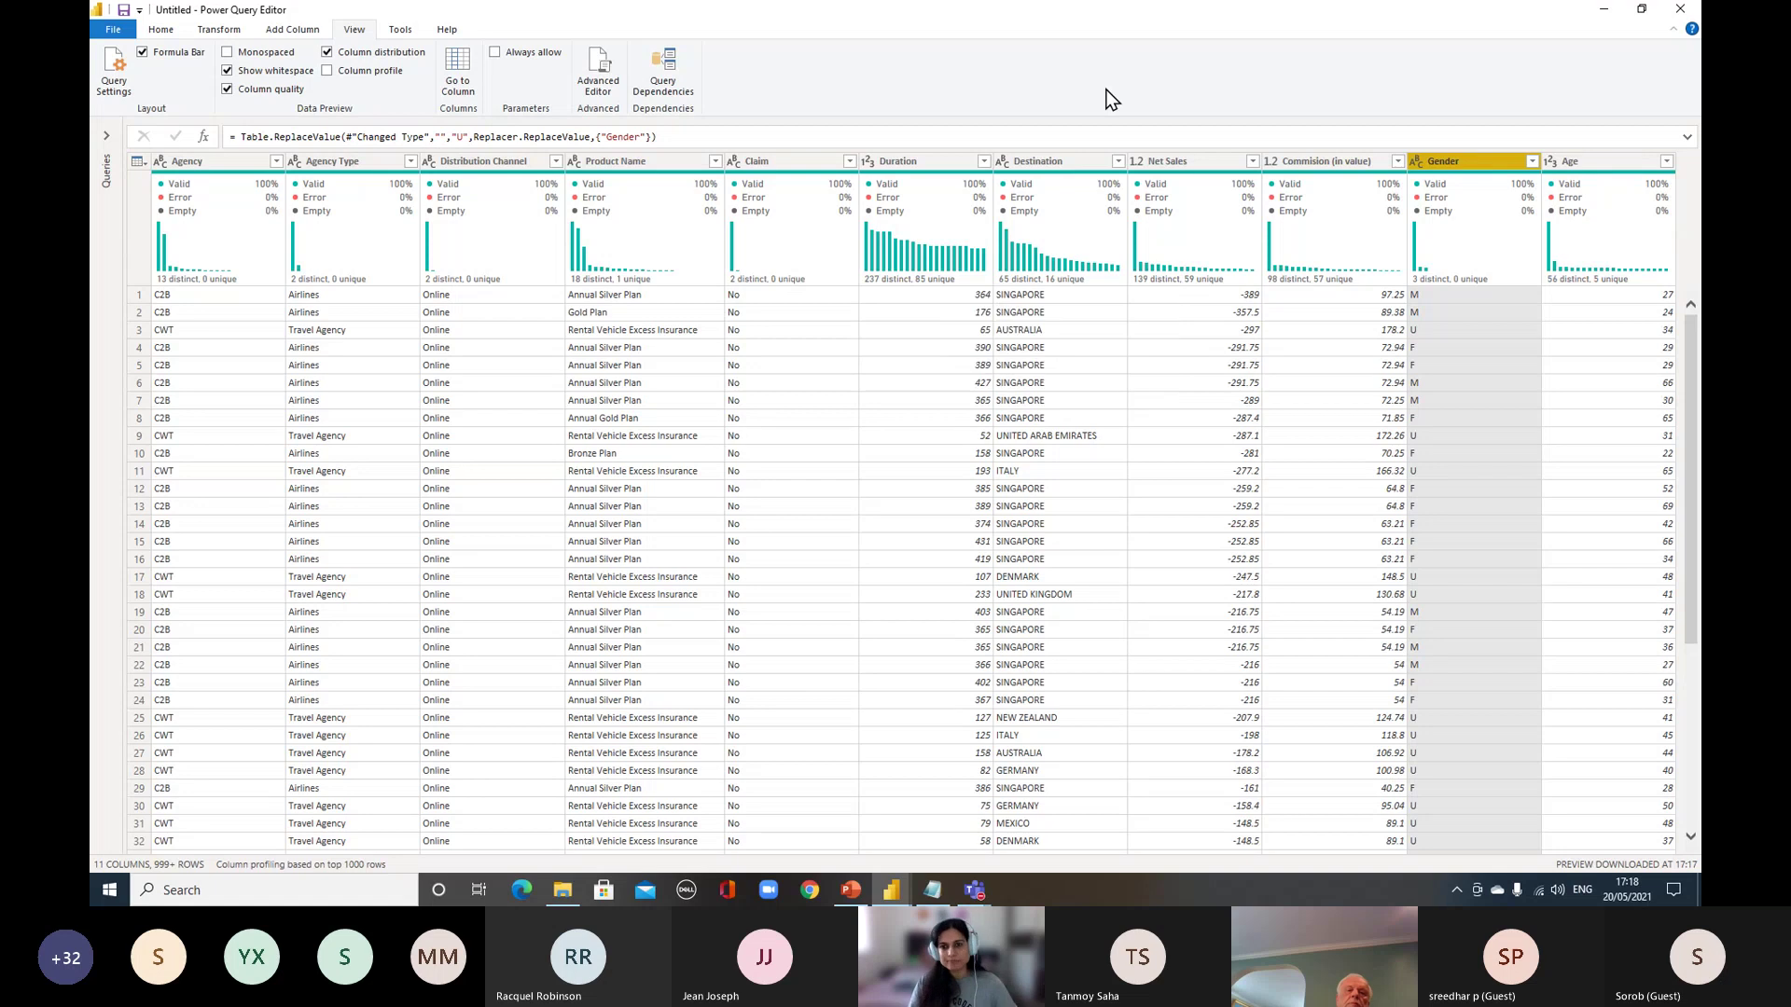
click(112, 74)
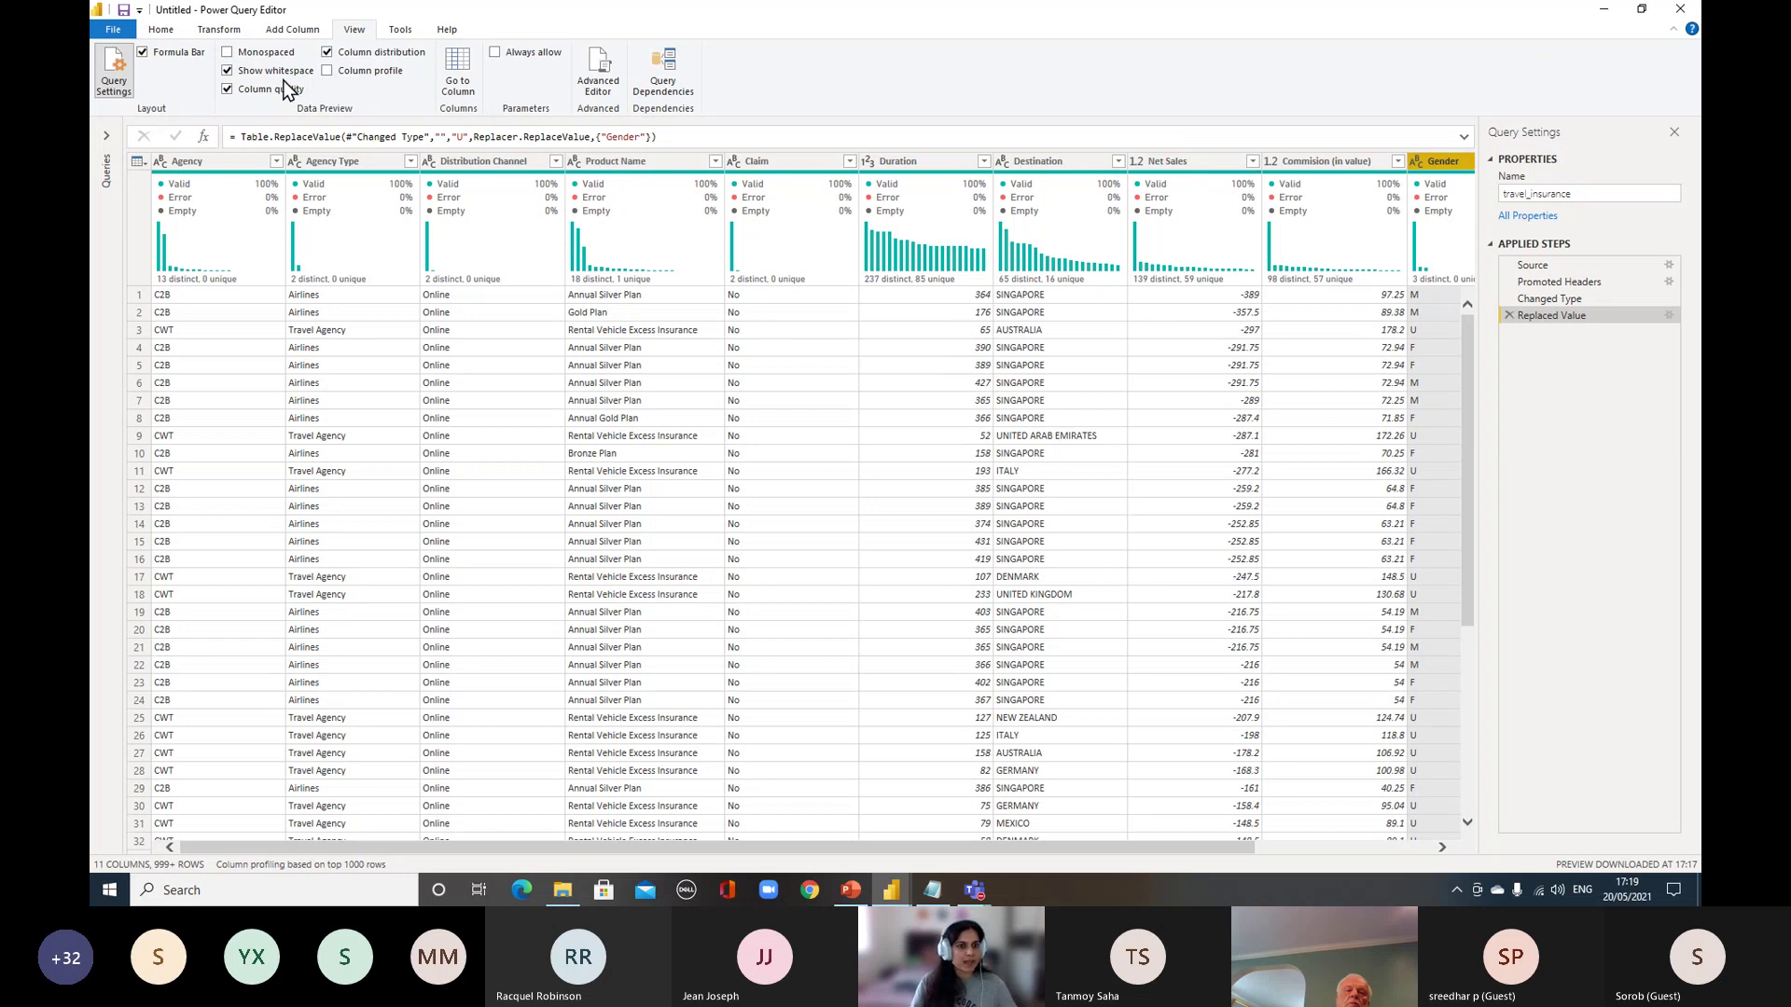
click(107, 135)
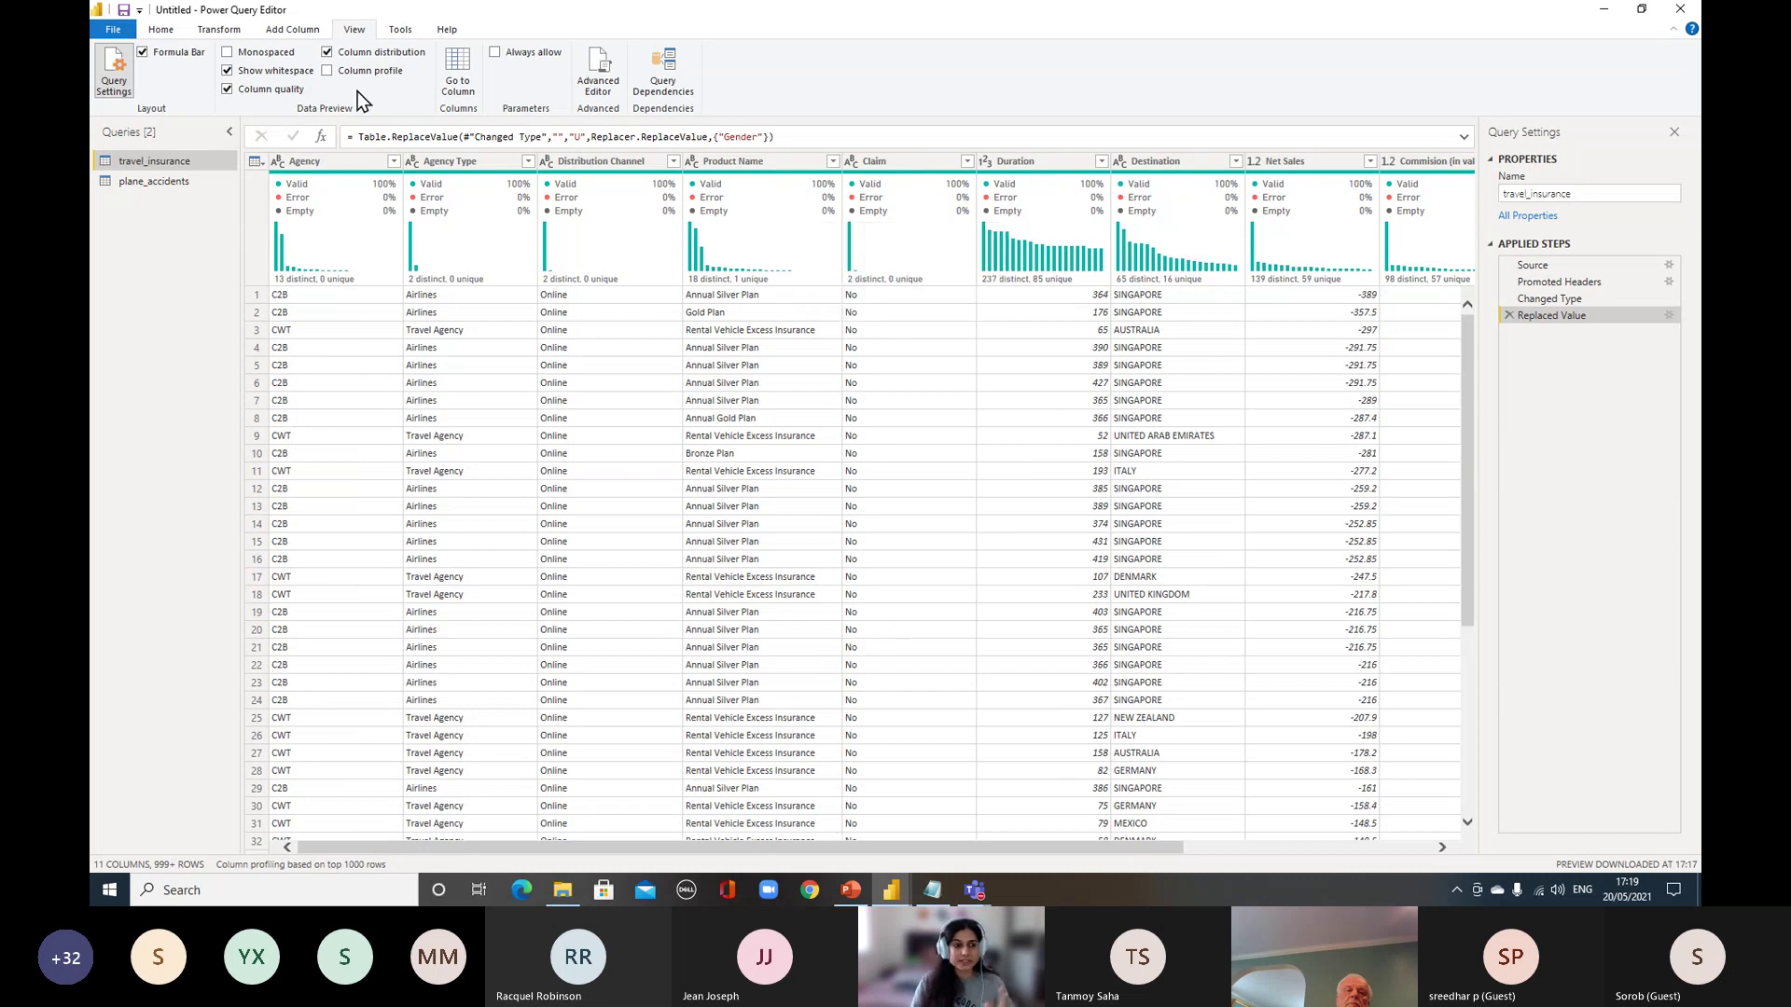
Open the plane_accidents query and turn off column quality and column distribution for its preview
click(155, 183)
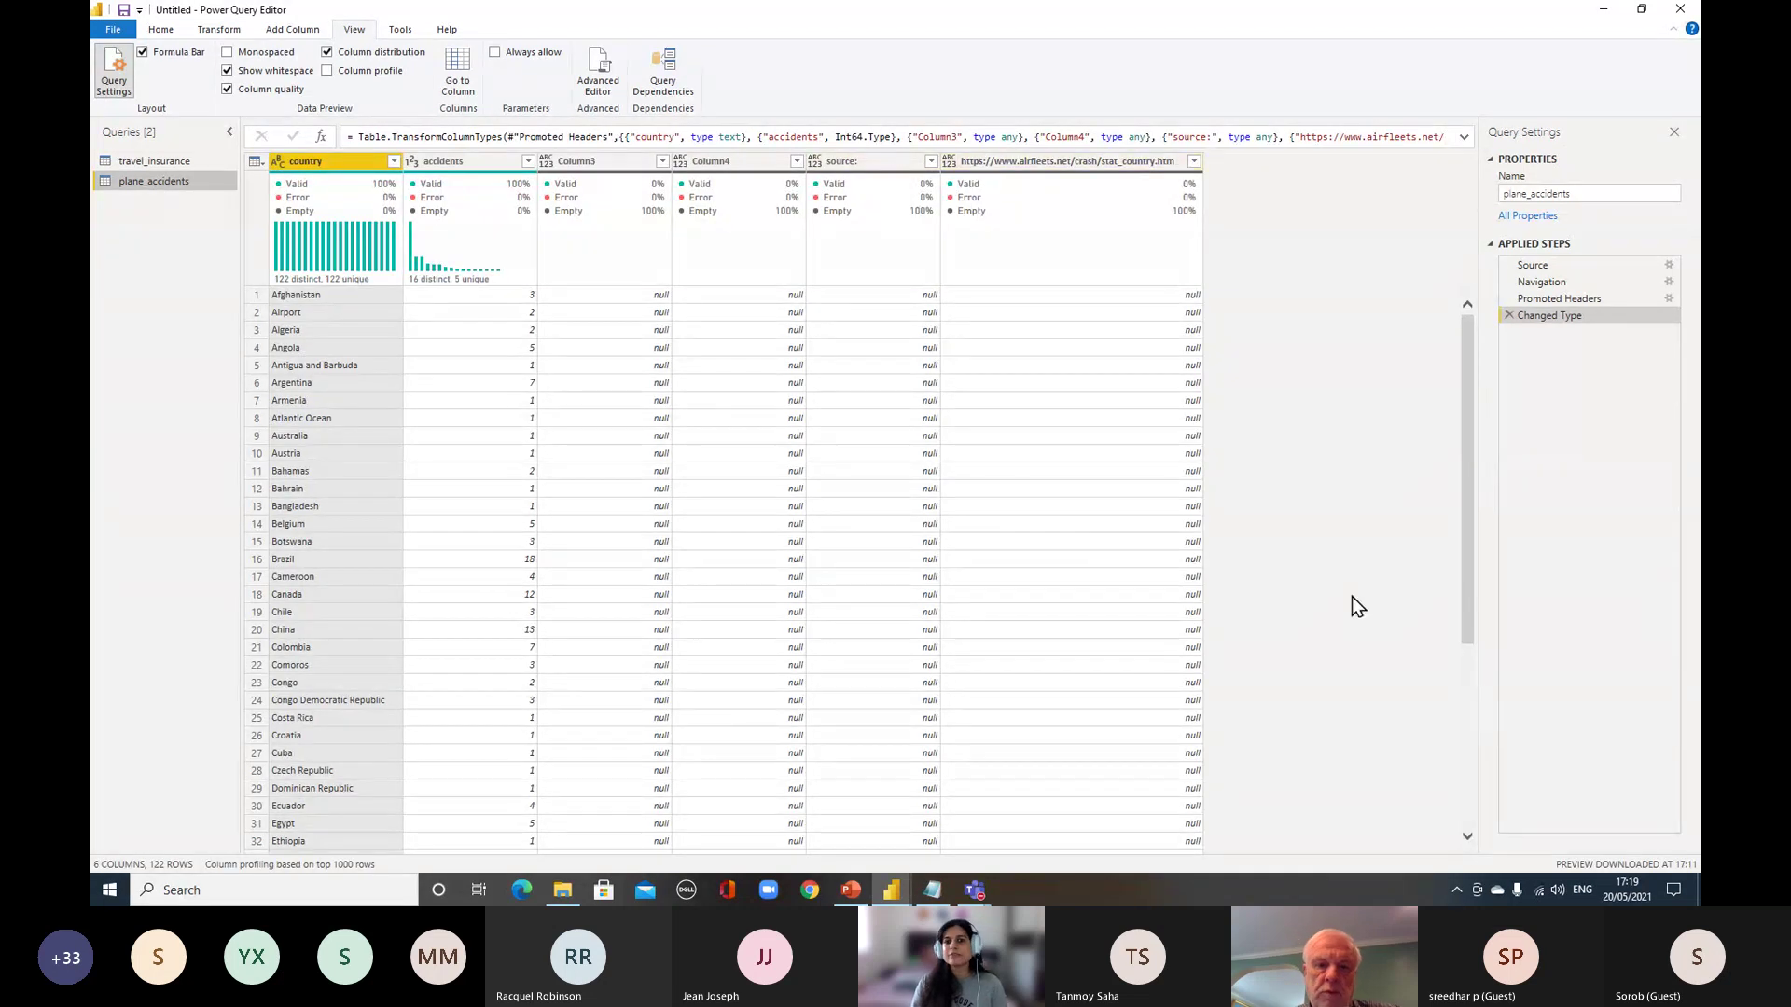
click(227, 89)
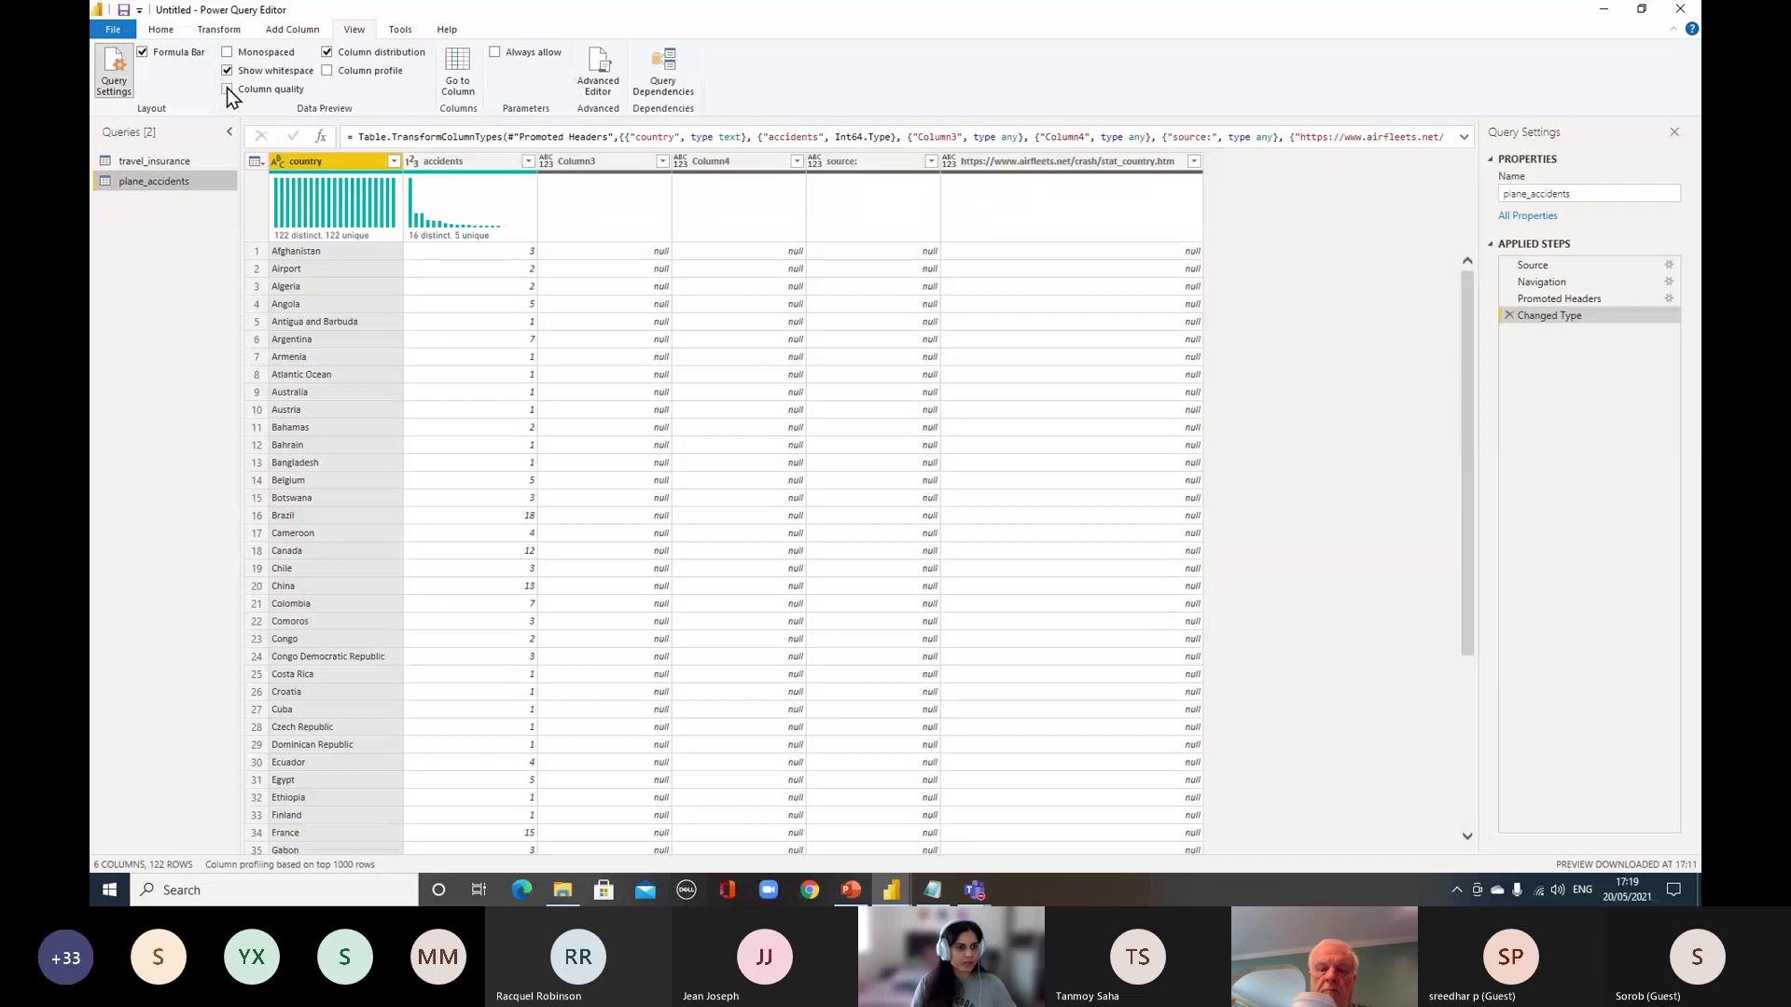
click(323, 54)
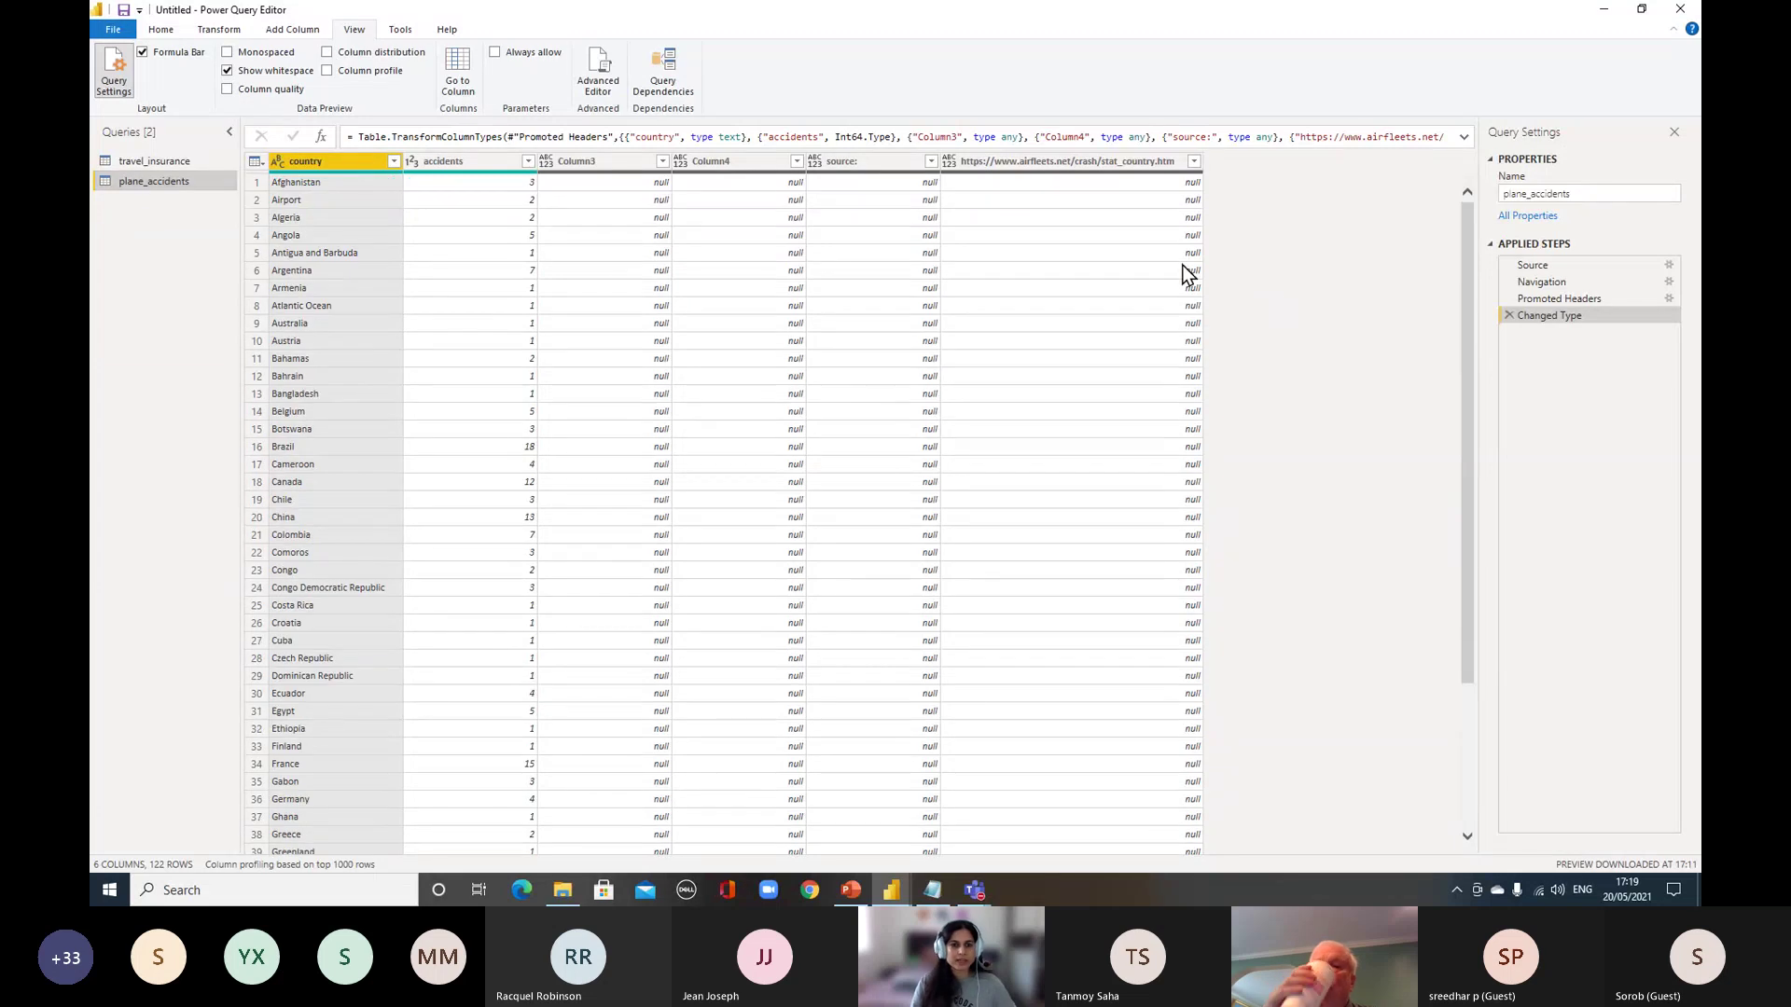
Examine the columns of plane_accidents one by one to judge which ones hold useful data
click(593, 160)
click(724, 162)
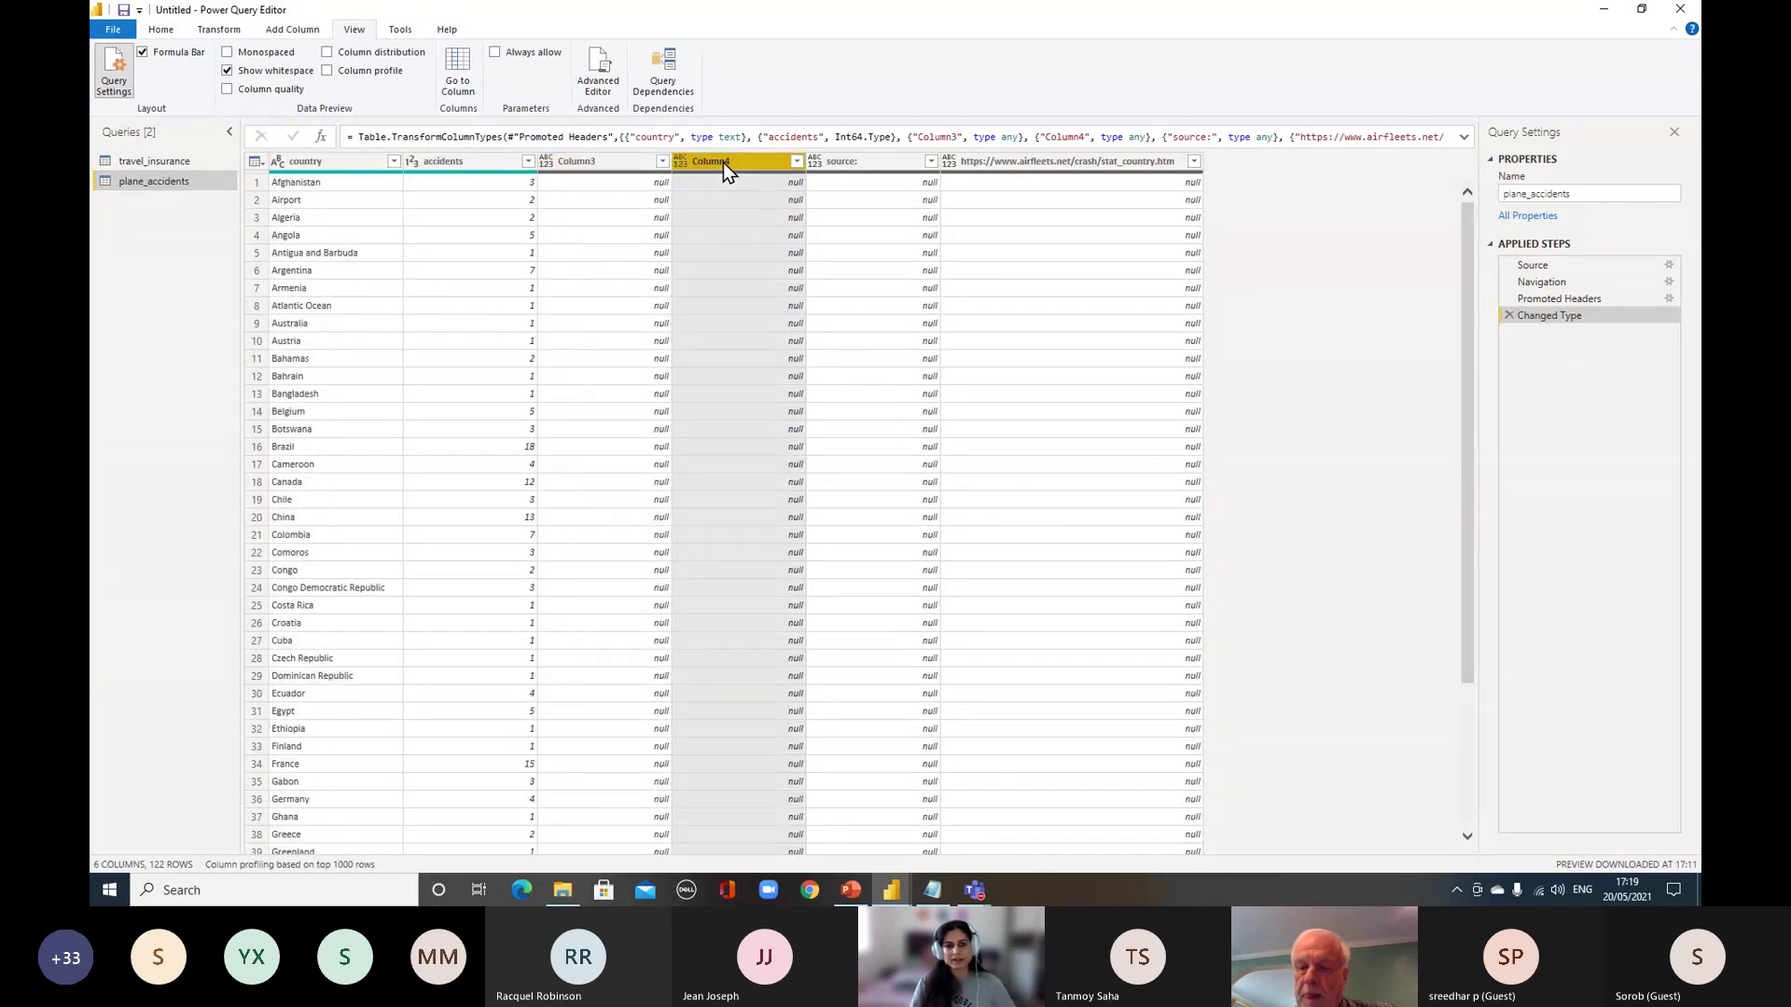
click(880, 164)
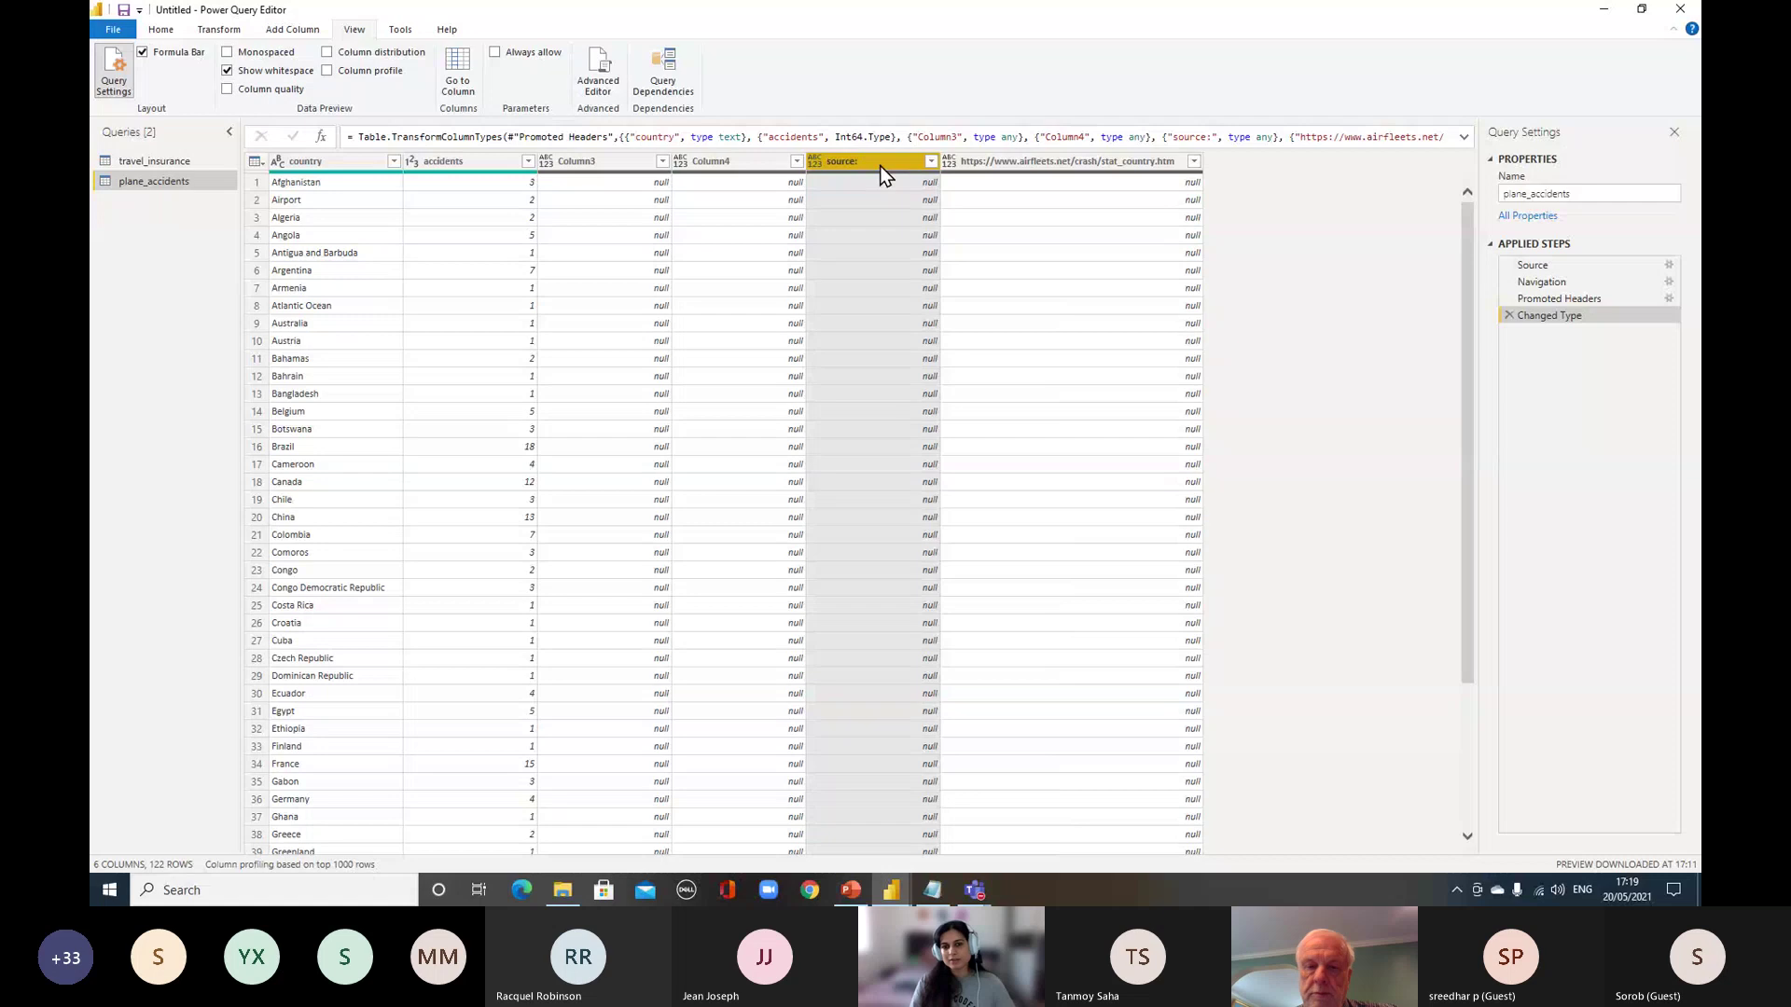
click(994, 161)
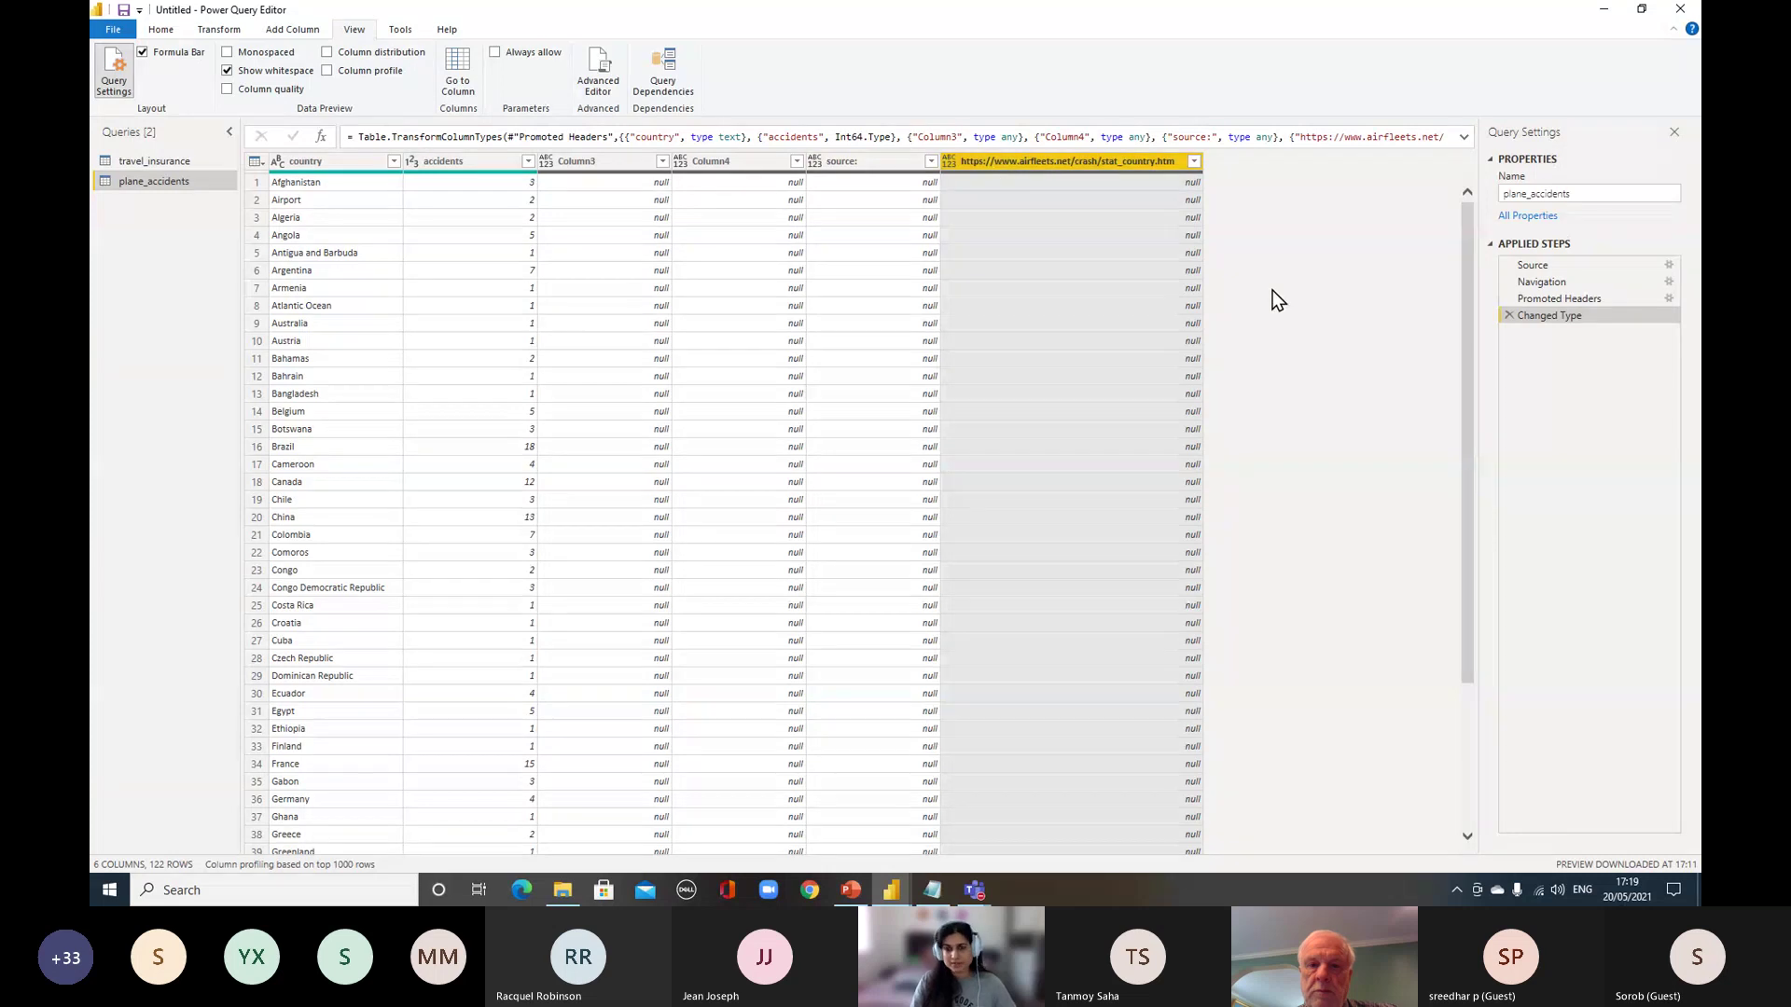
click(426, 166)
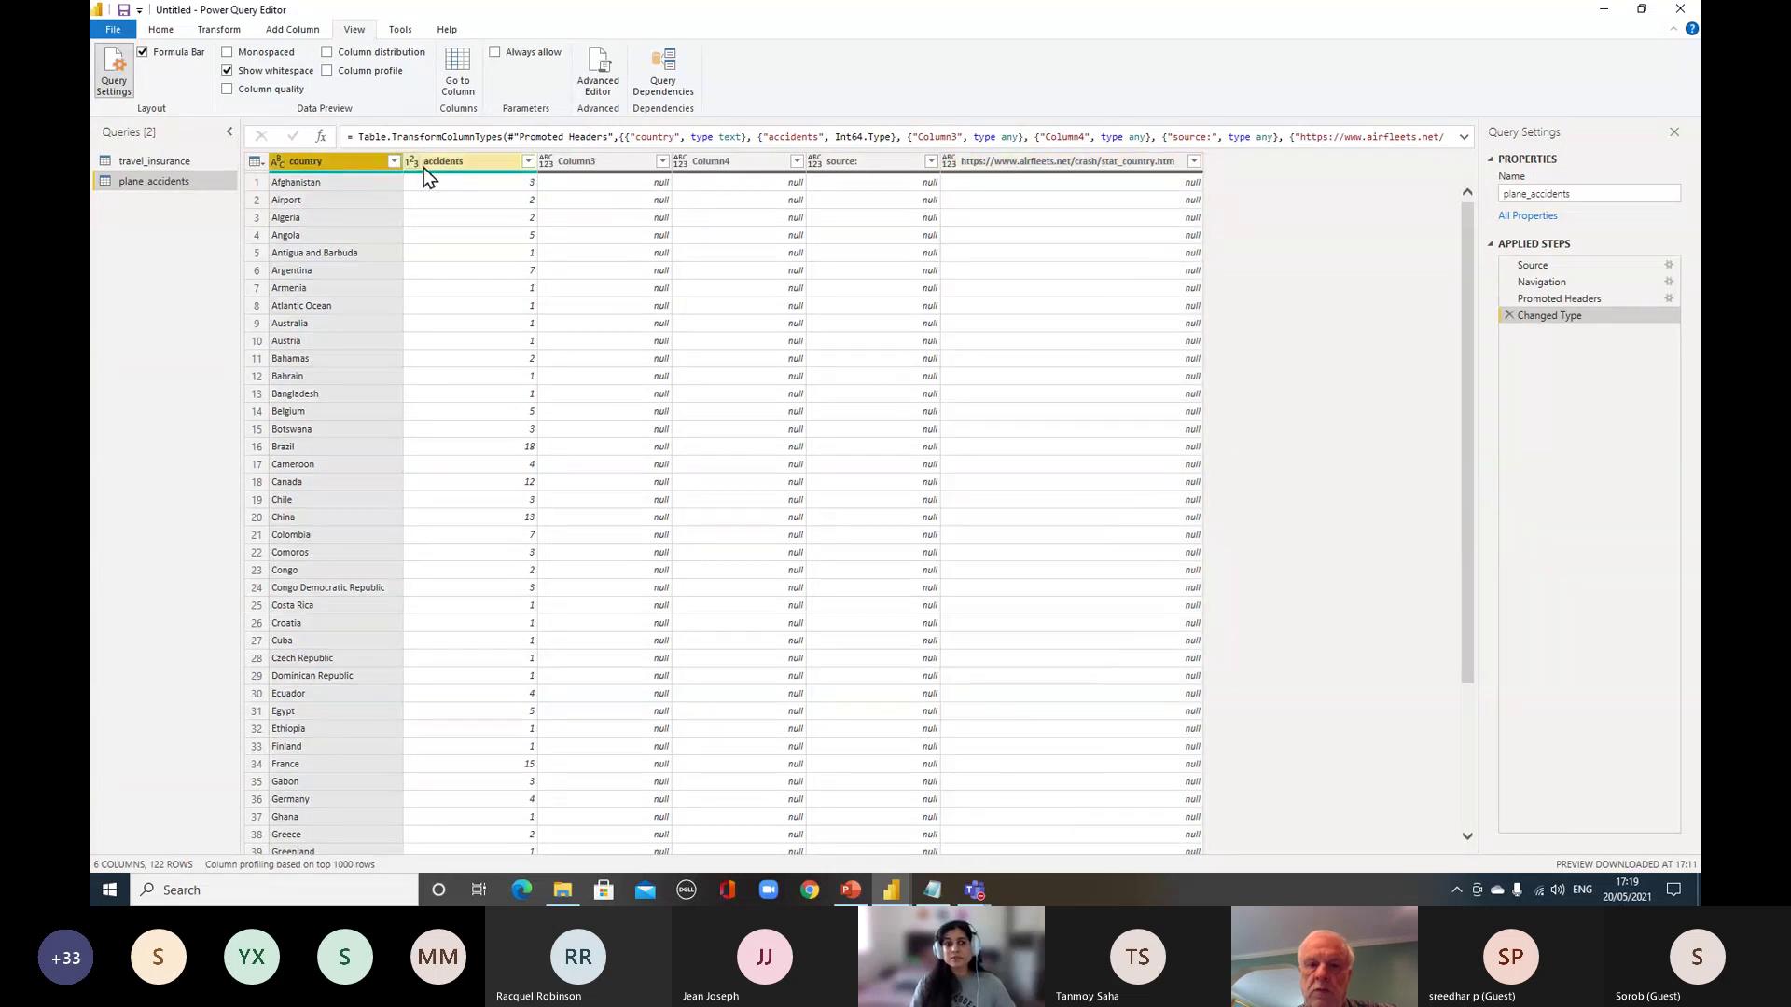
click(323, 165)
click(450, 164)
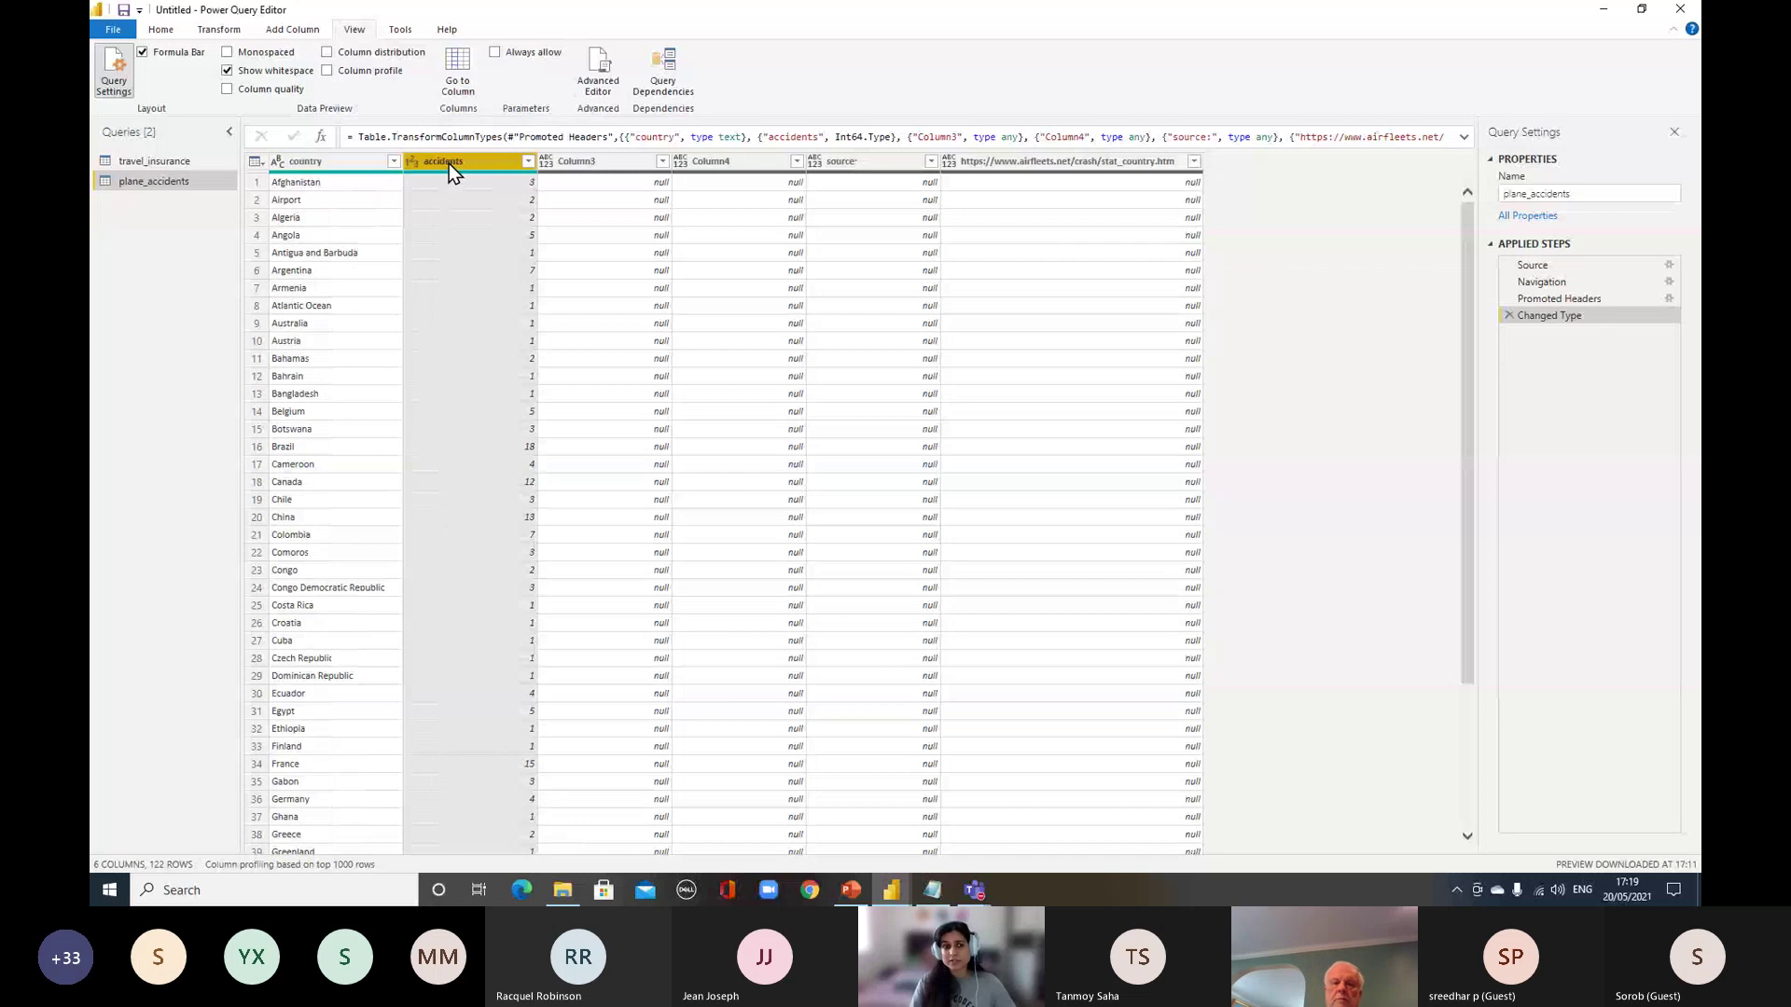
click(625, 165)
click(715, 166)
click(873, 163)
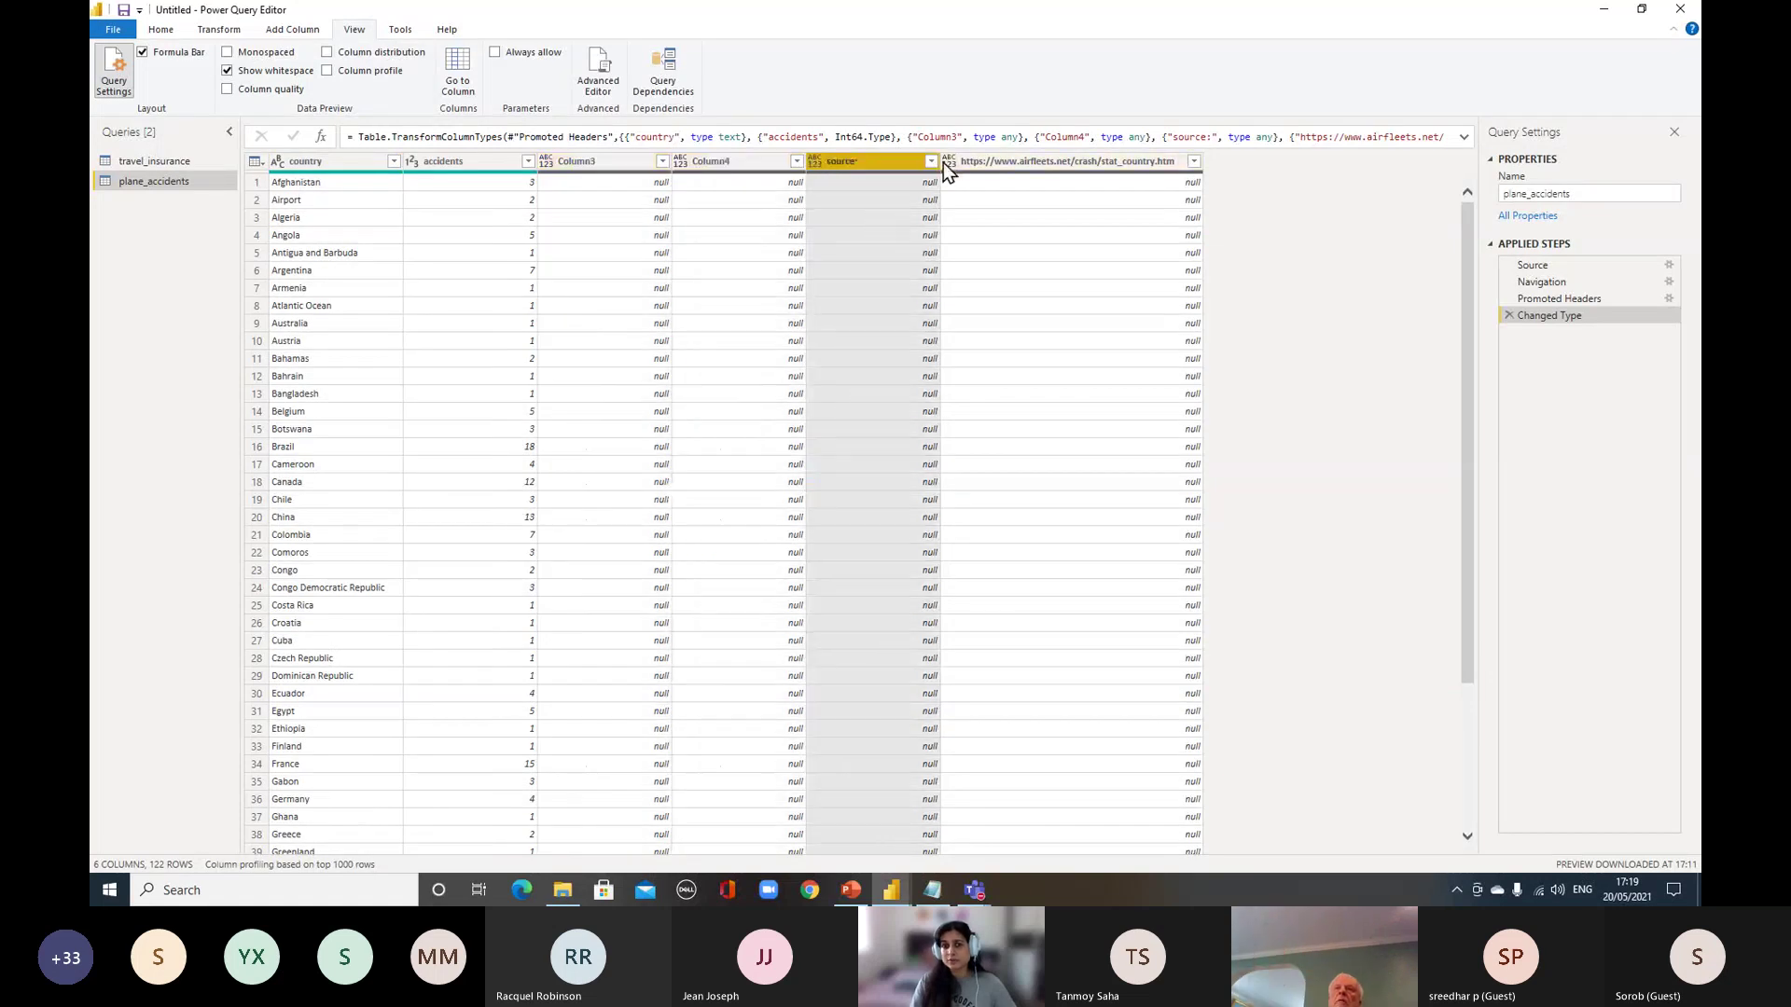
click(974, 161)
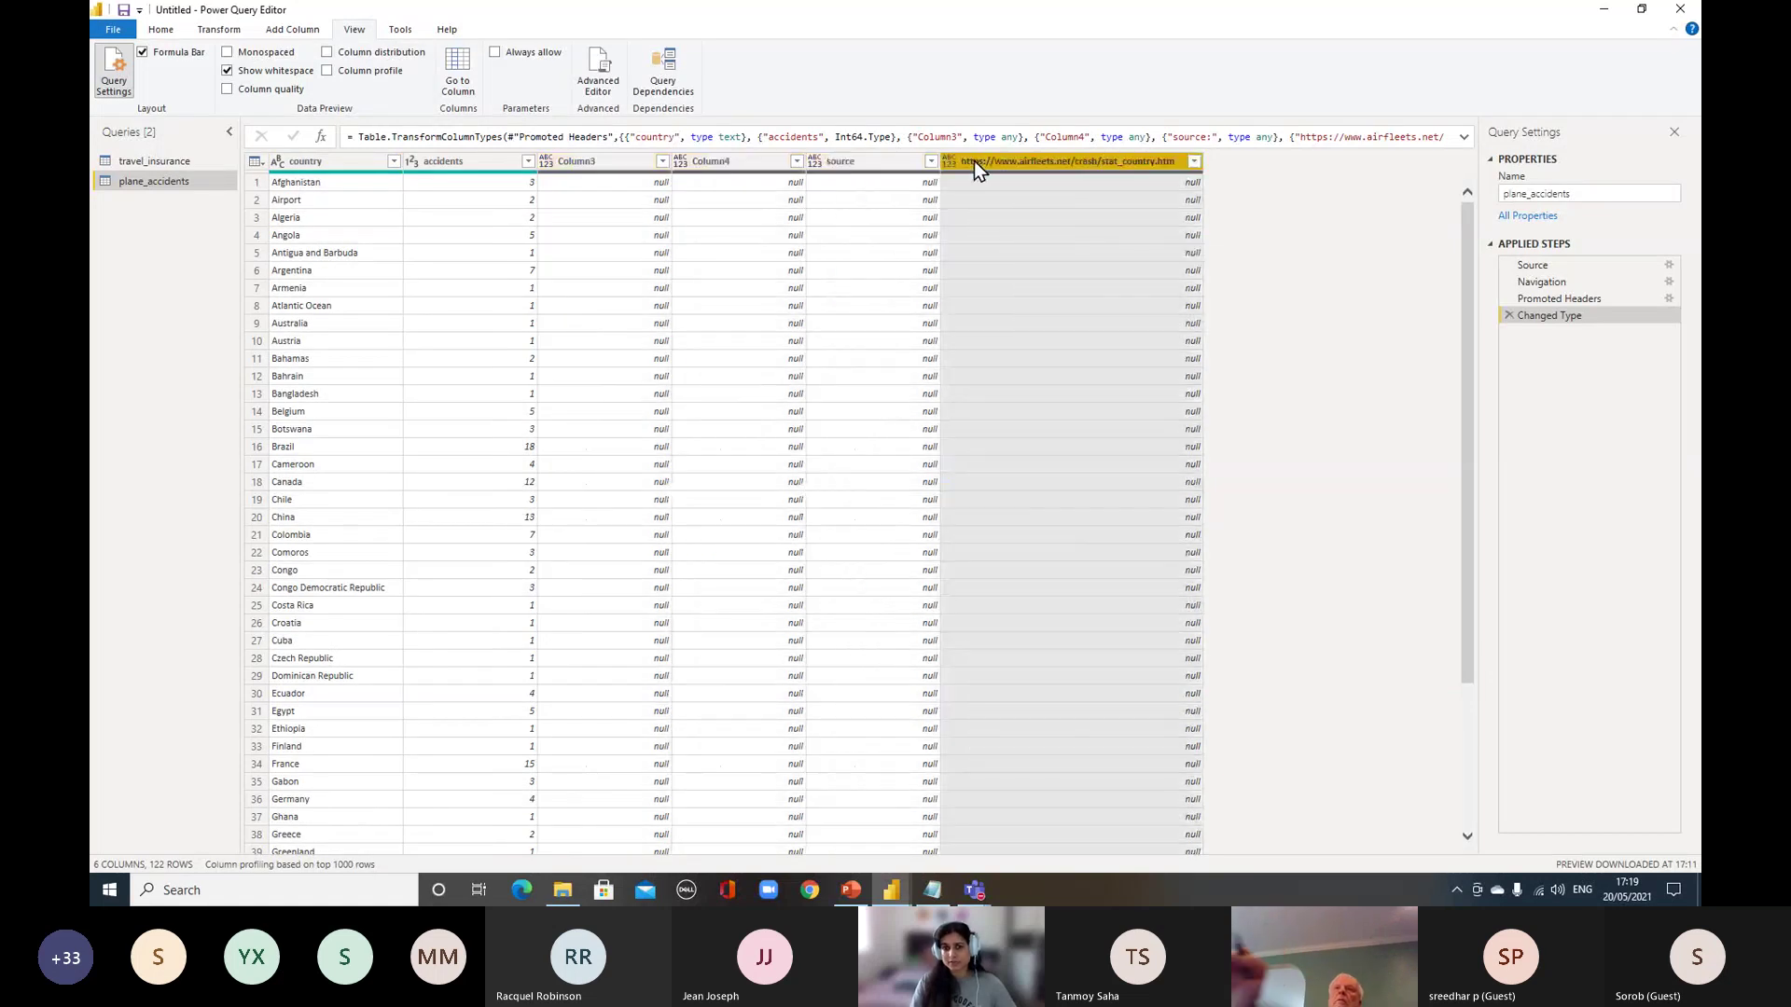
Try removing Column3, Column4, source: and the airfleets.net address column from plane_accidents, and undo the removal
click(608, 164)
right_click(608, 162)
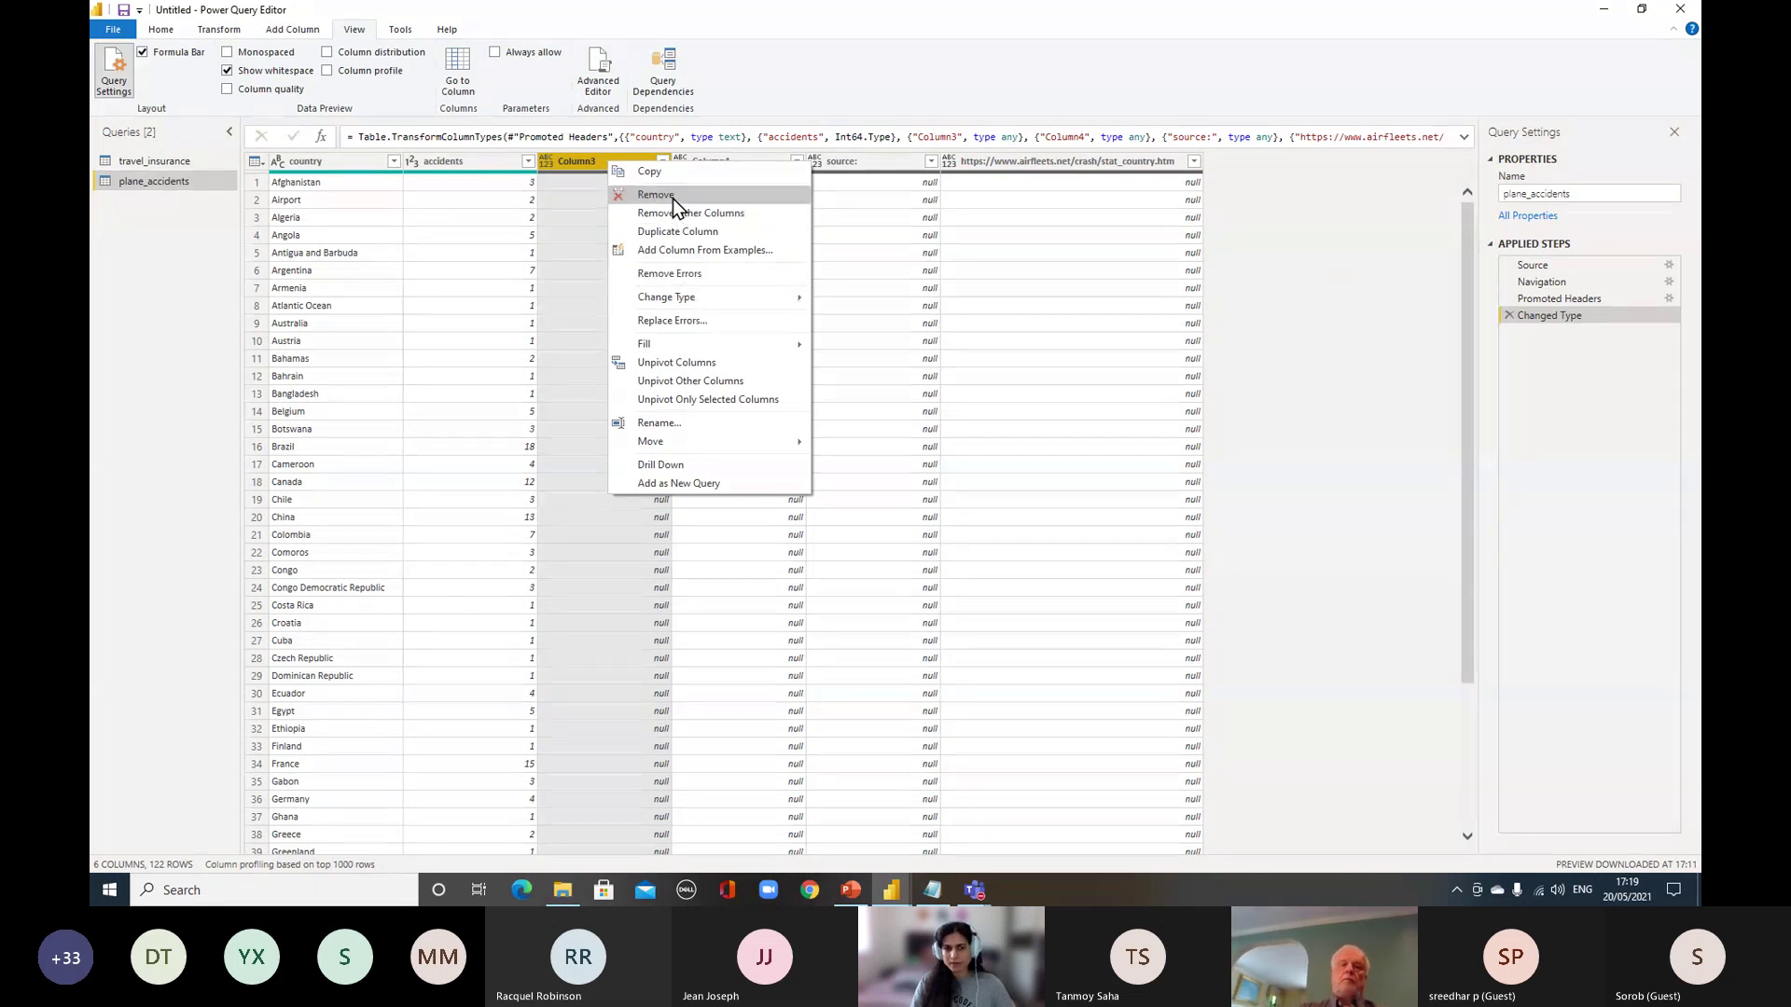
click(1236, 295)
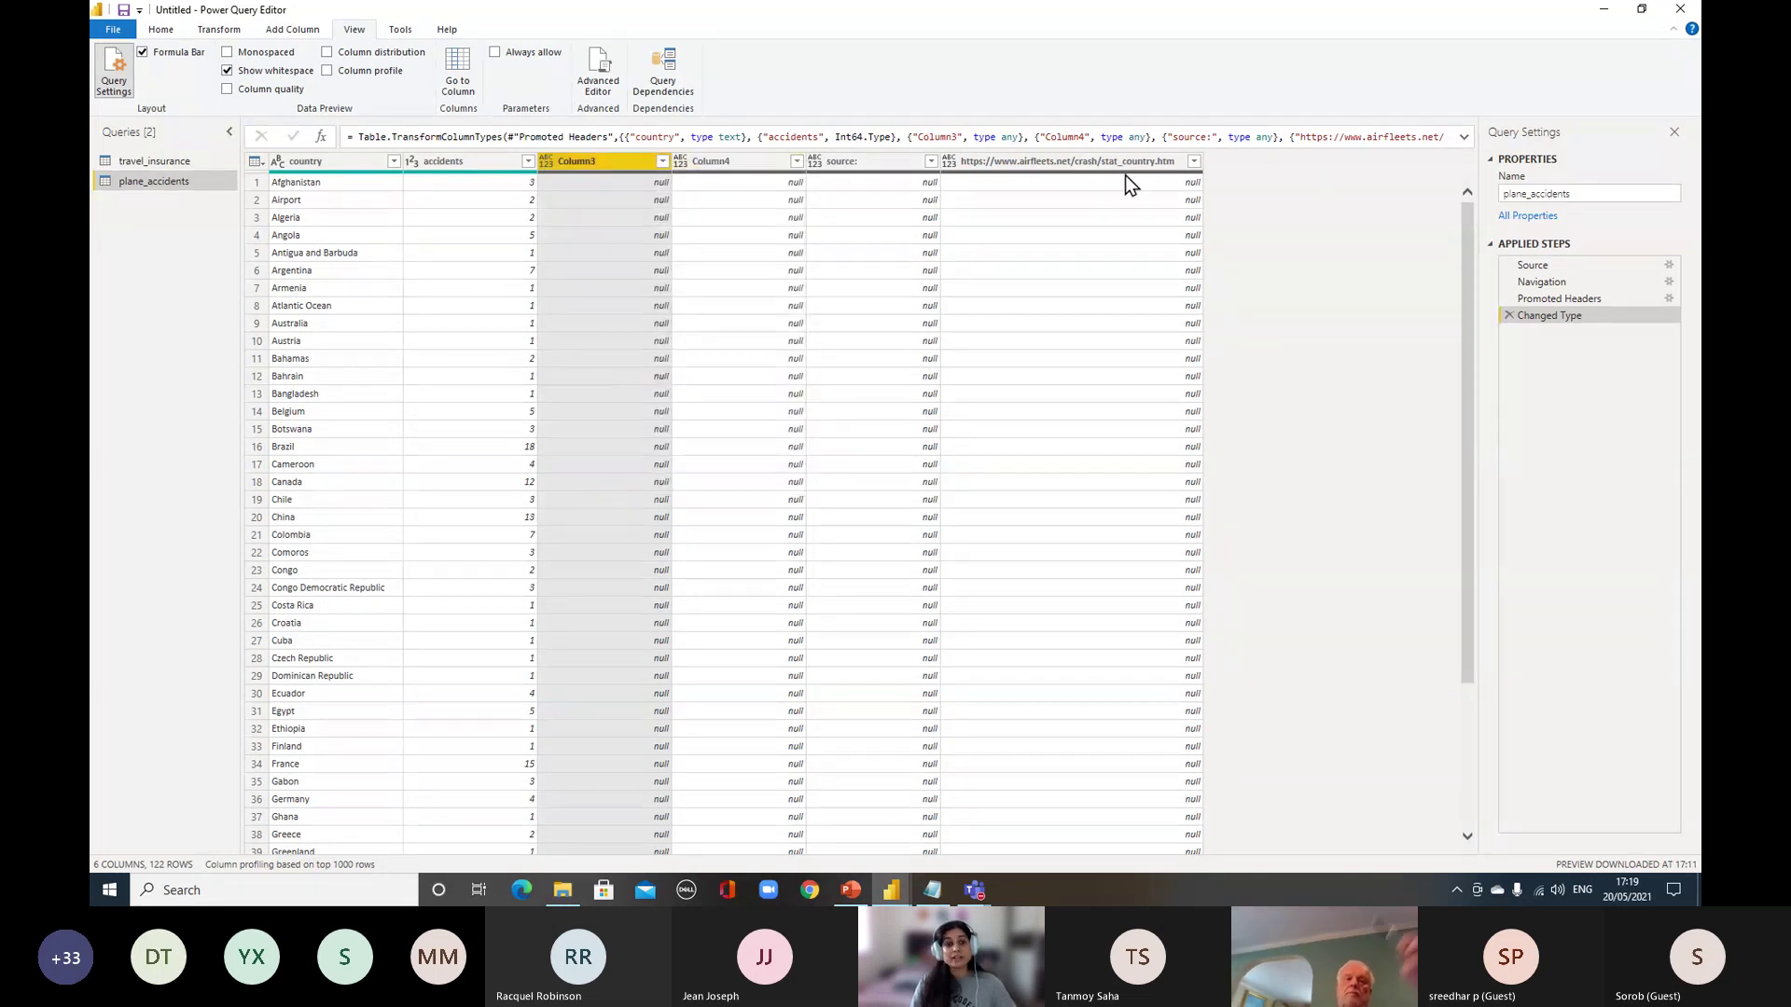
mouse_move(1126, 179)
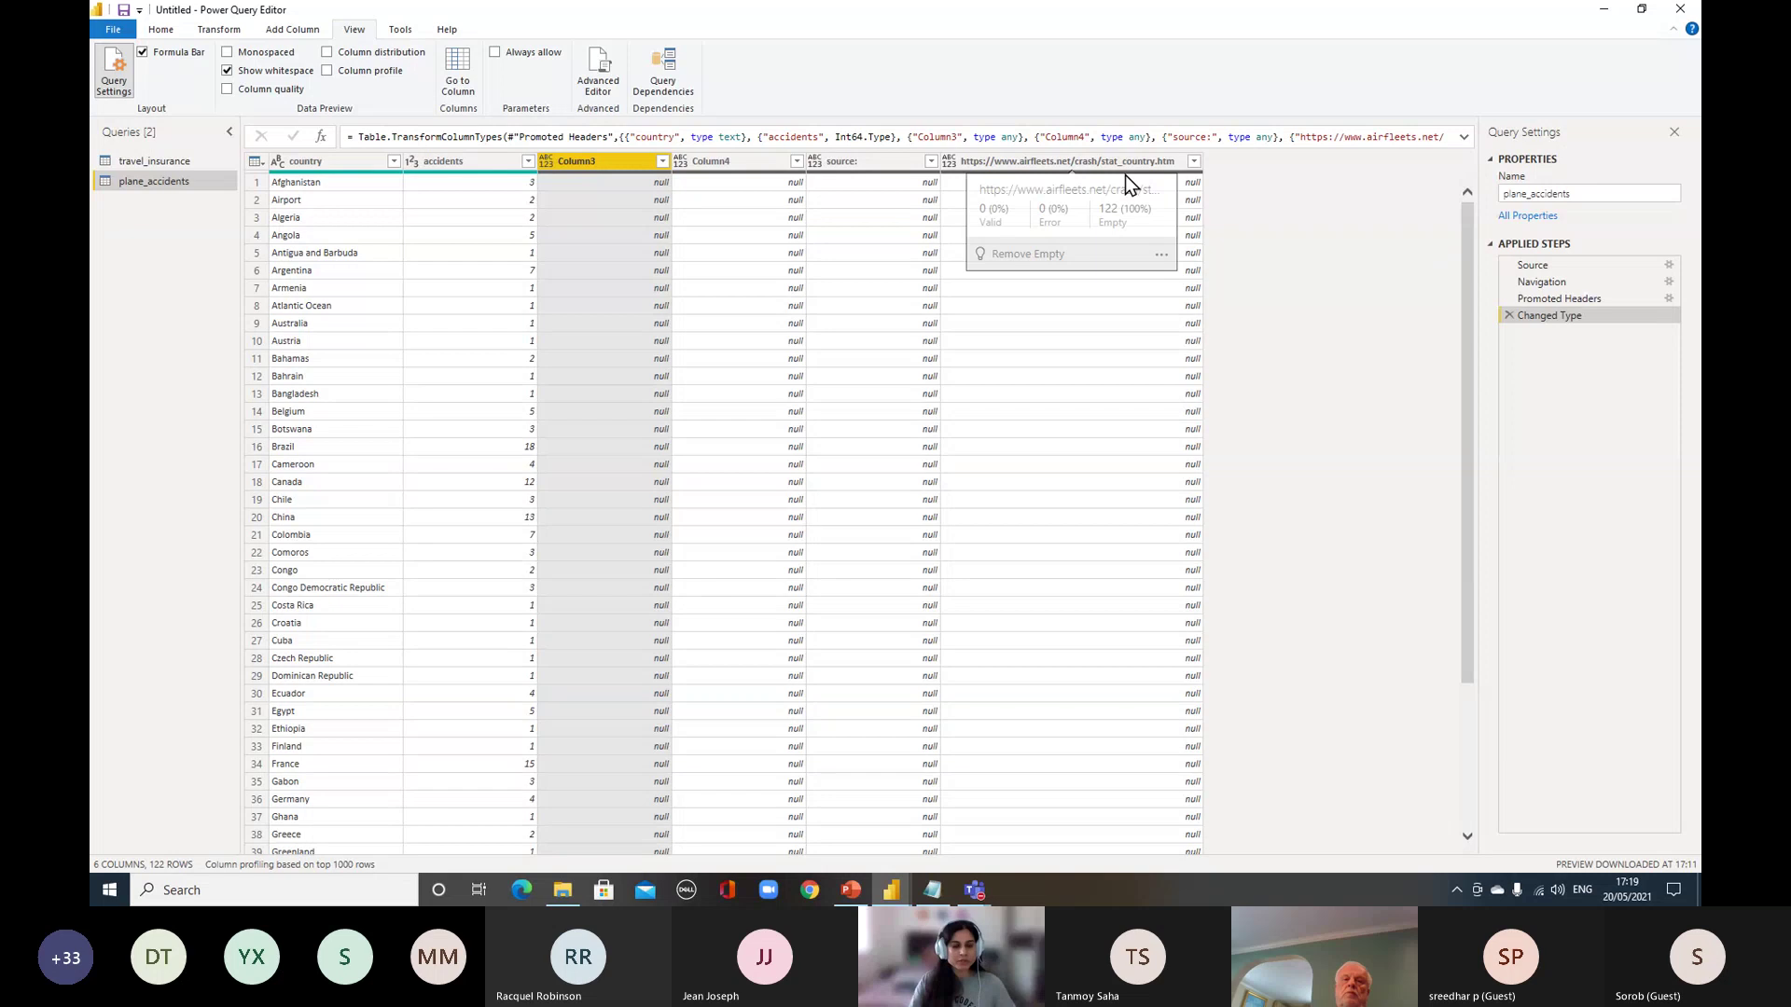
ctrl+click(732, 165)
ctrl+click(859, 162)
ctrl+click(970, 160)
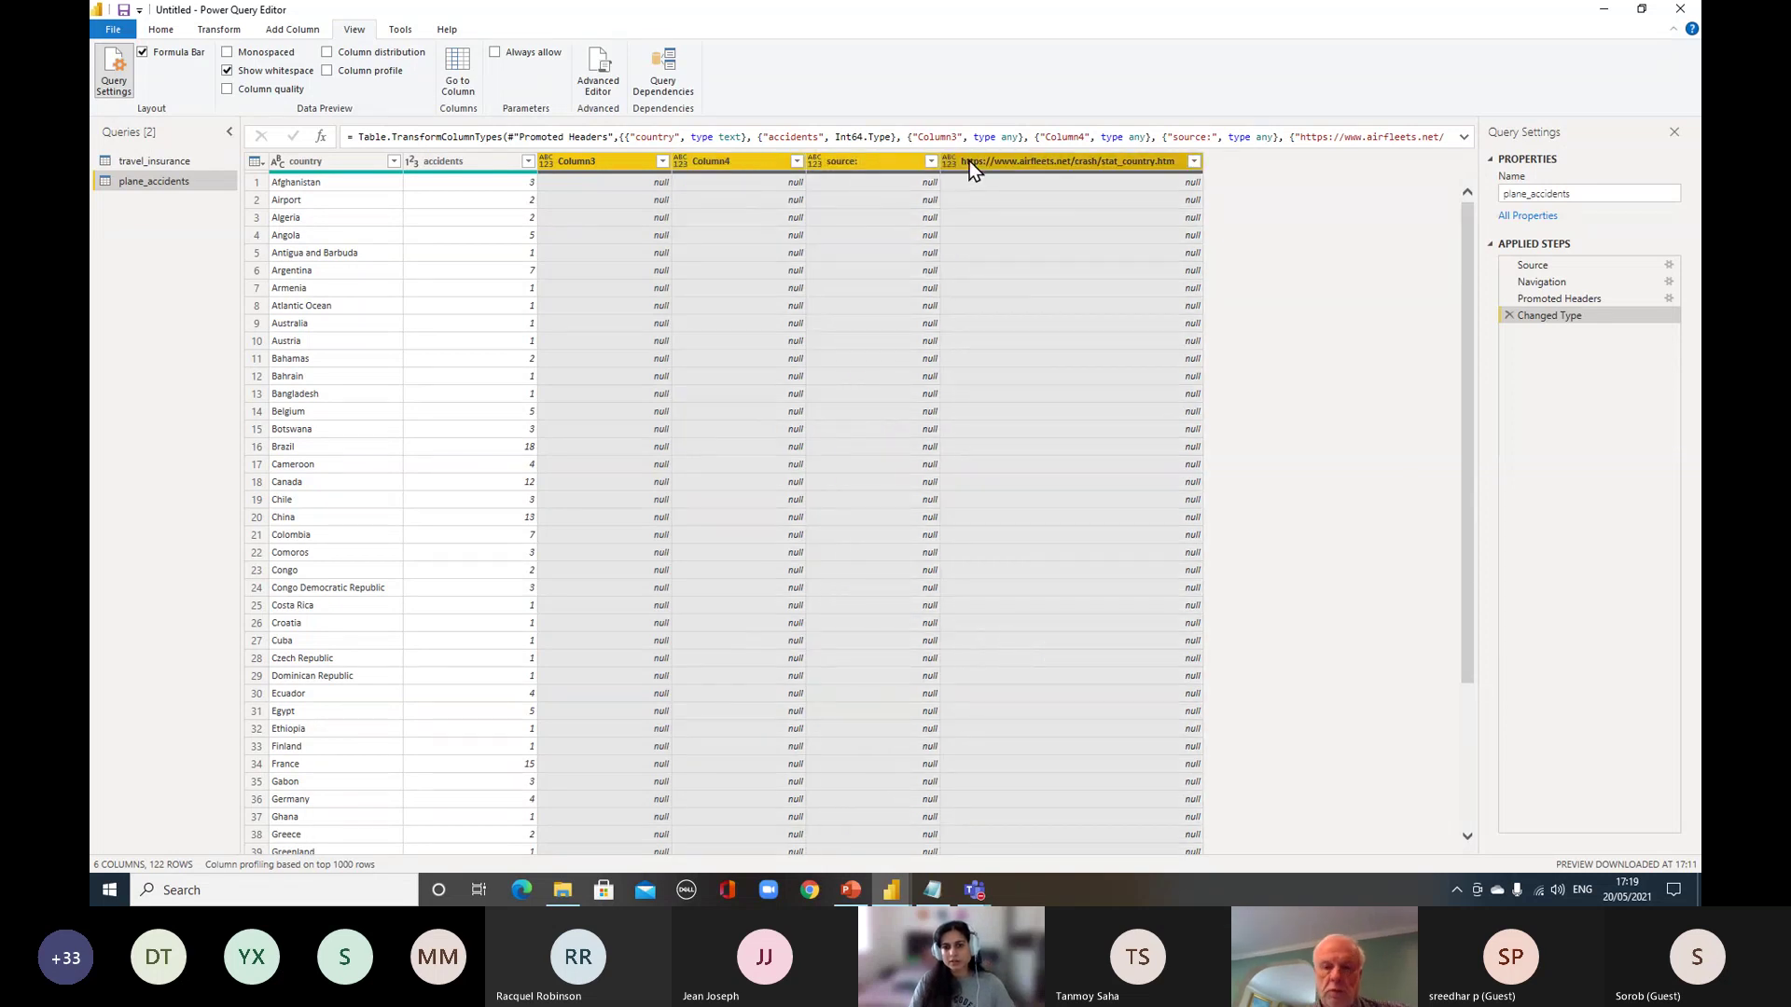
right_click(970, 160)
click(1017, 188)
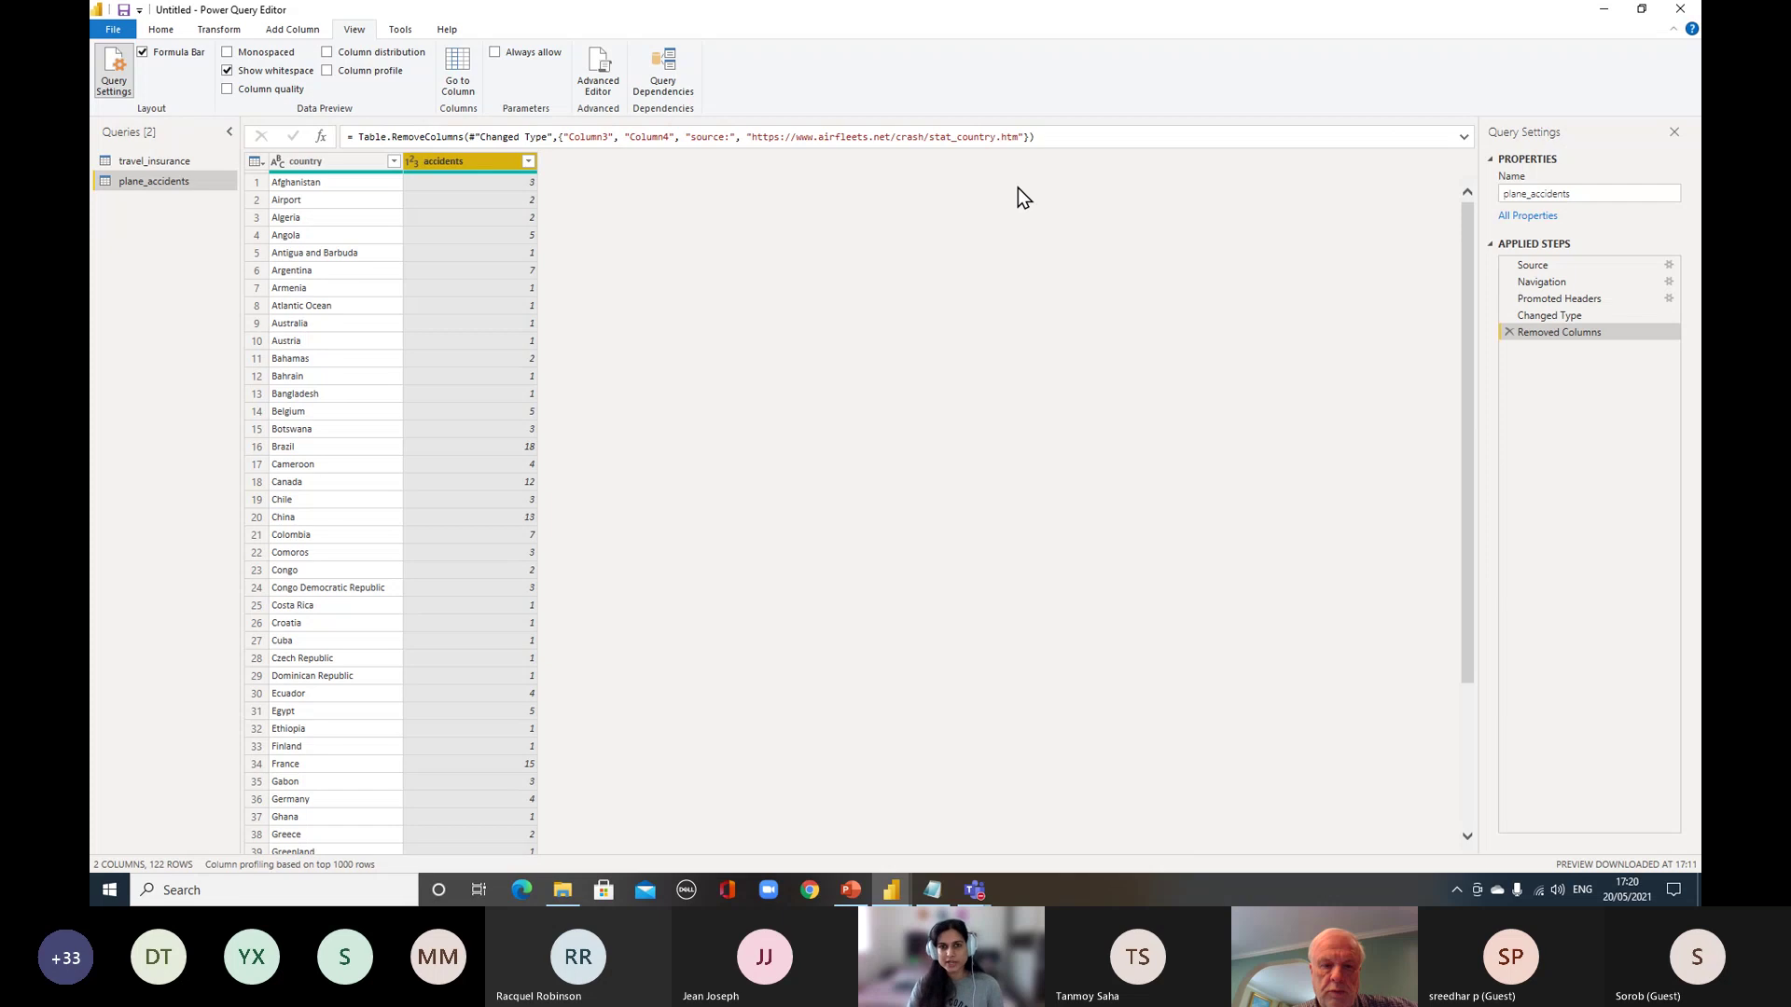
click(1510, 333)
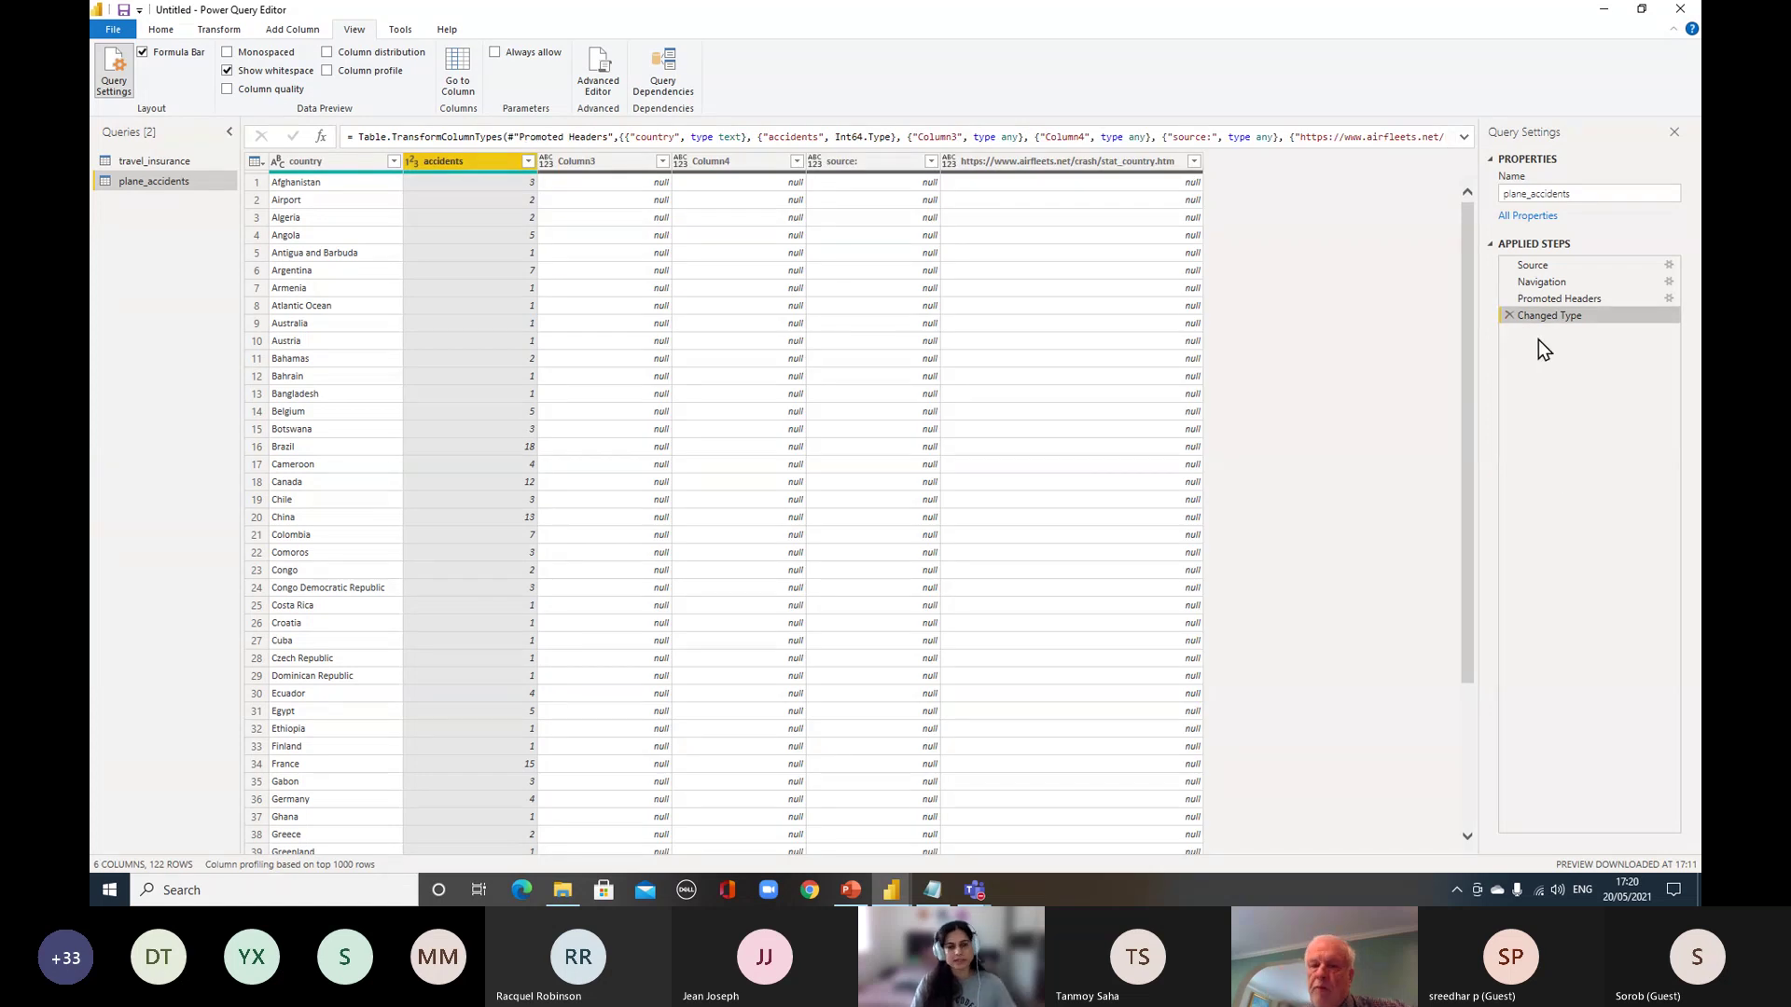
Keep only the country and accidents columns in plane_accidents by removing all other columns
click(339, 166)
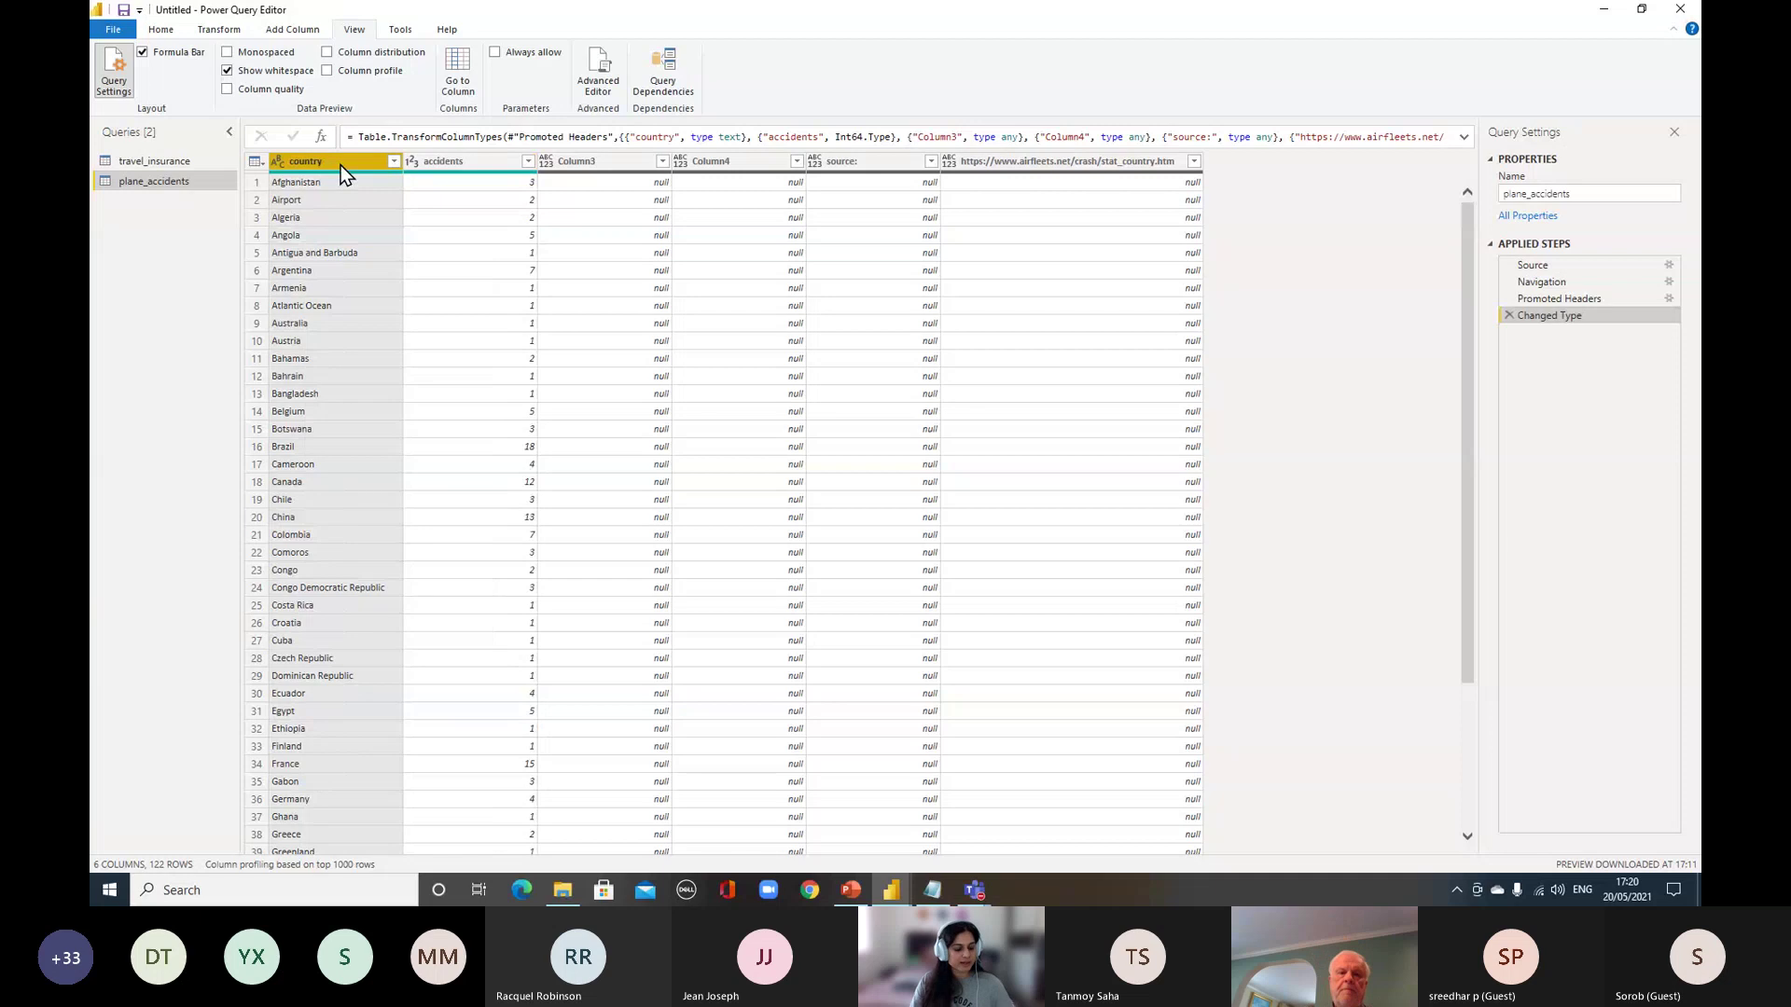
ctrl+click(440, 160)
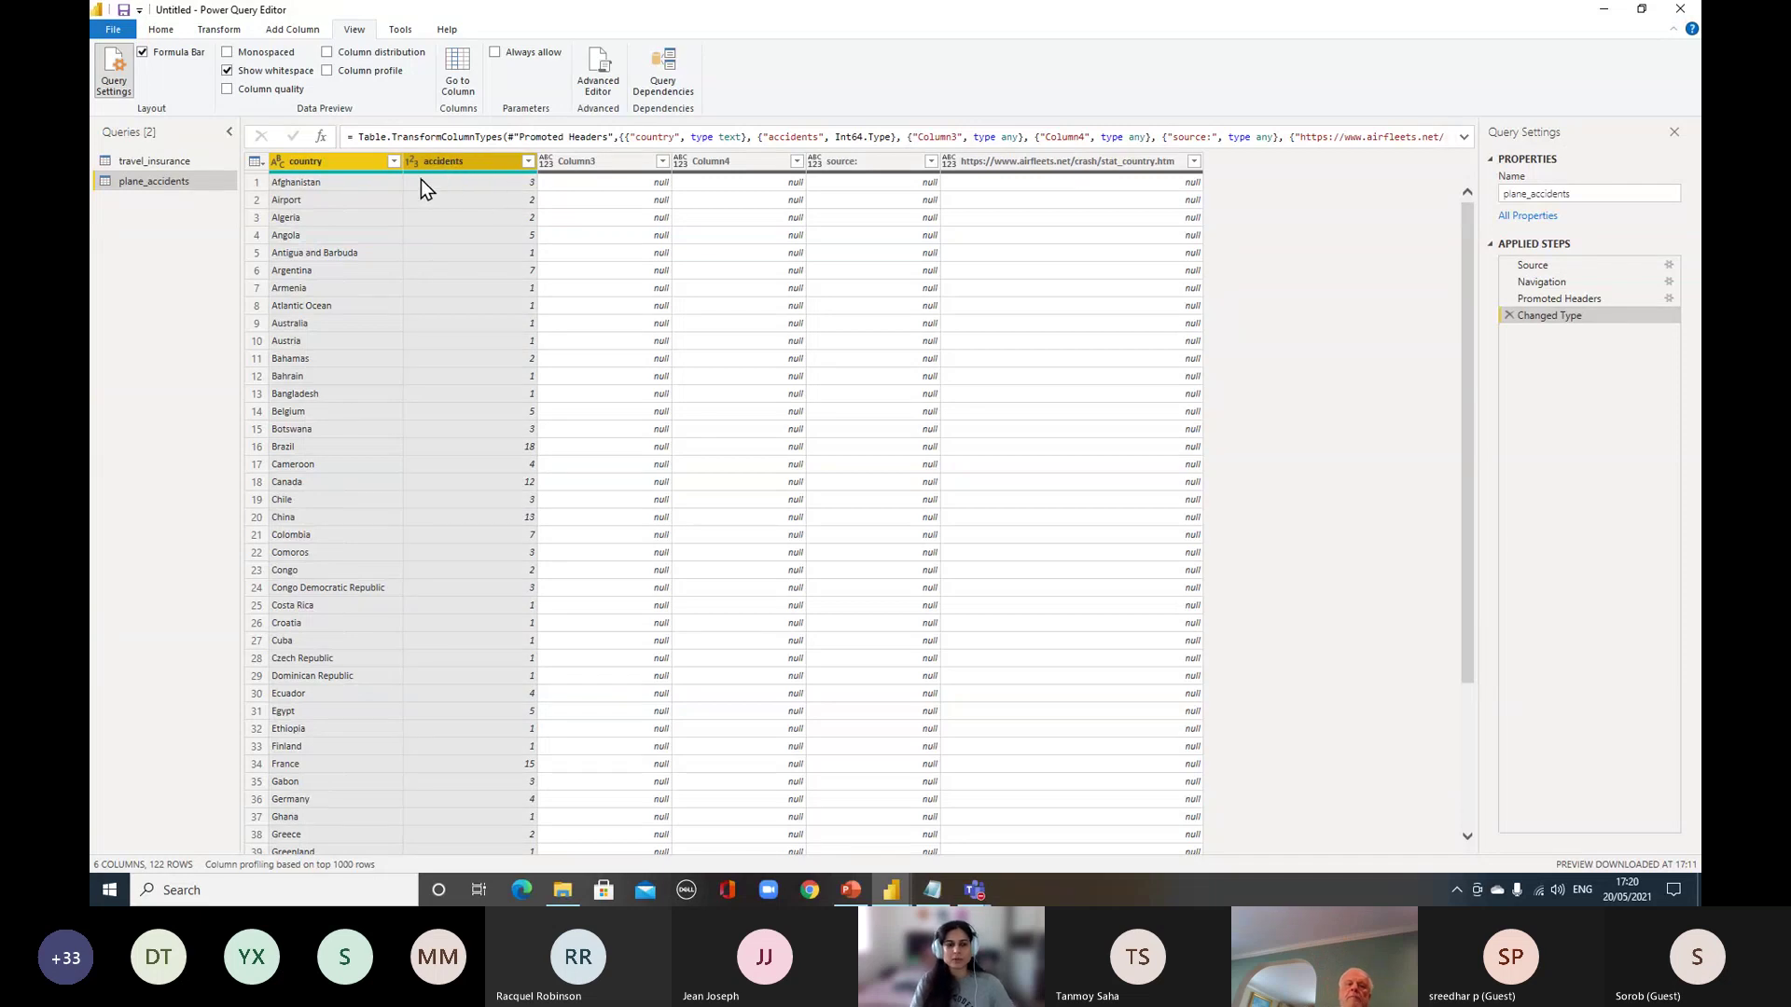
click(336, 168)
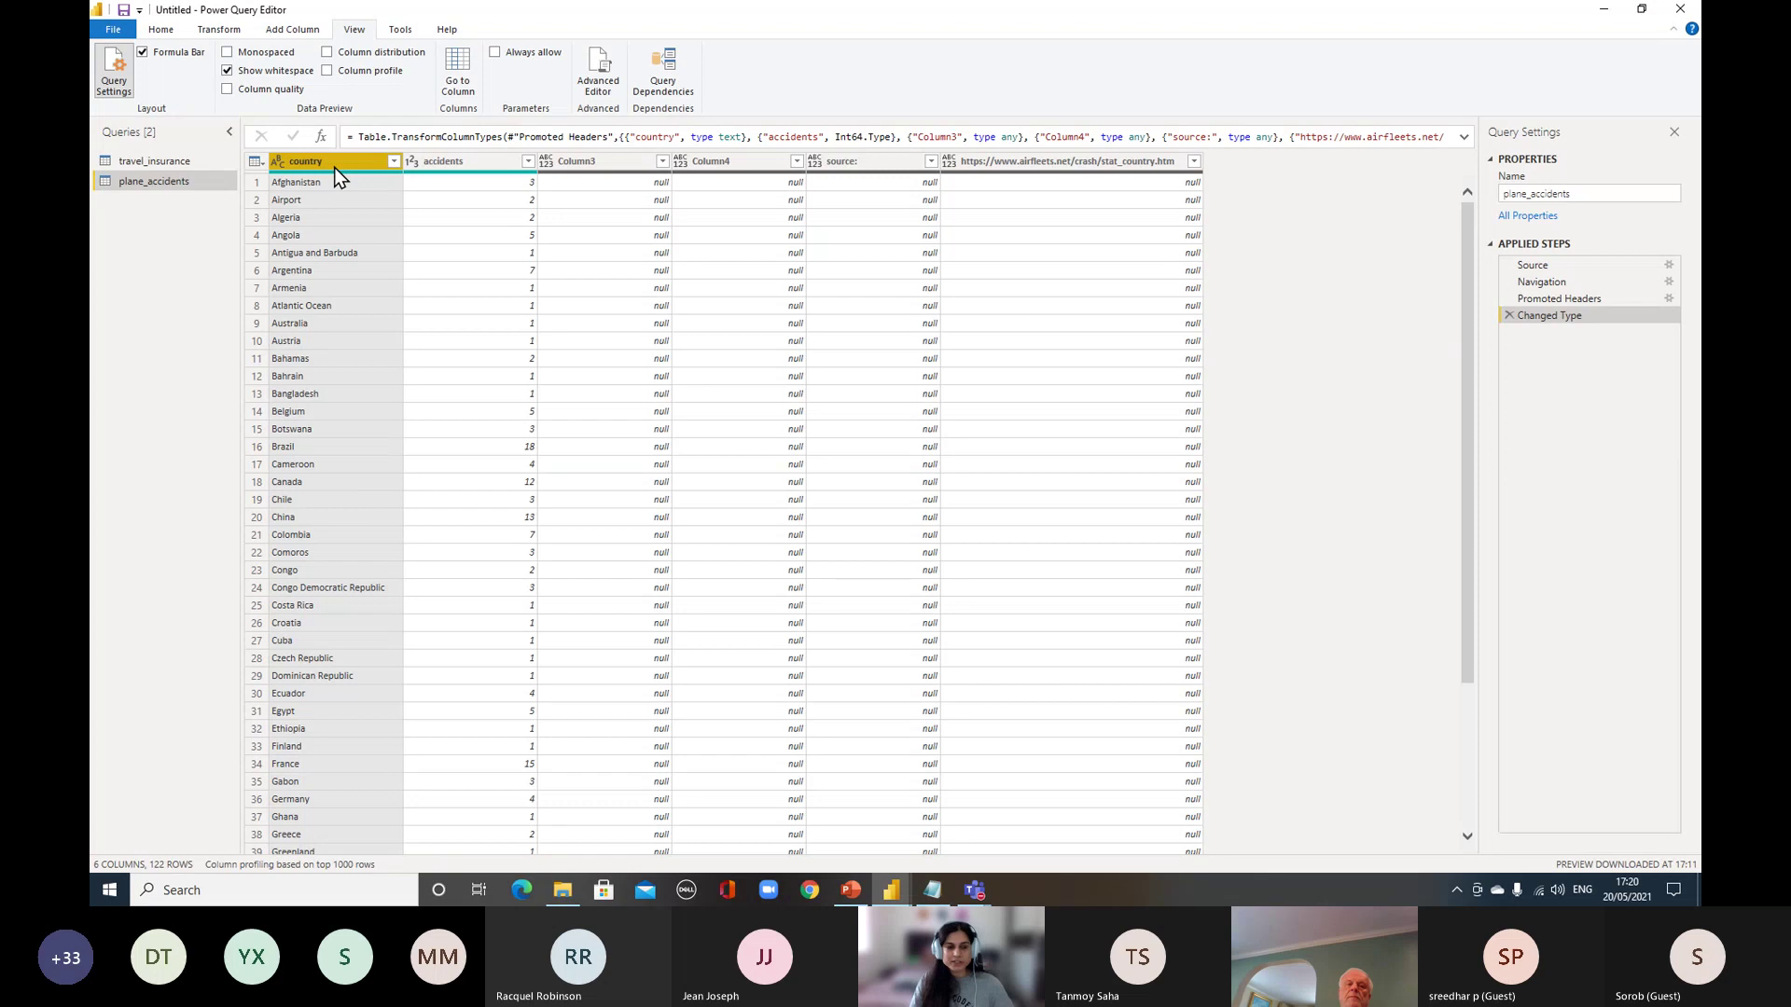
right_click(447, 163)
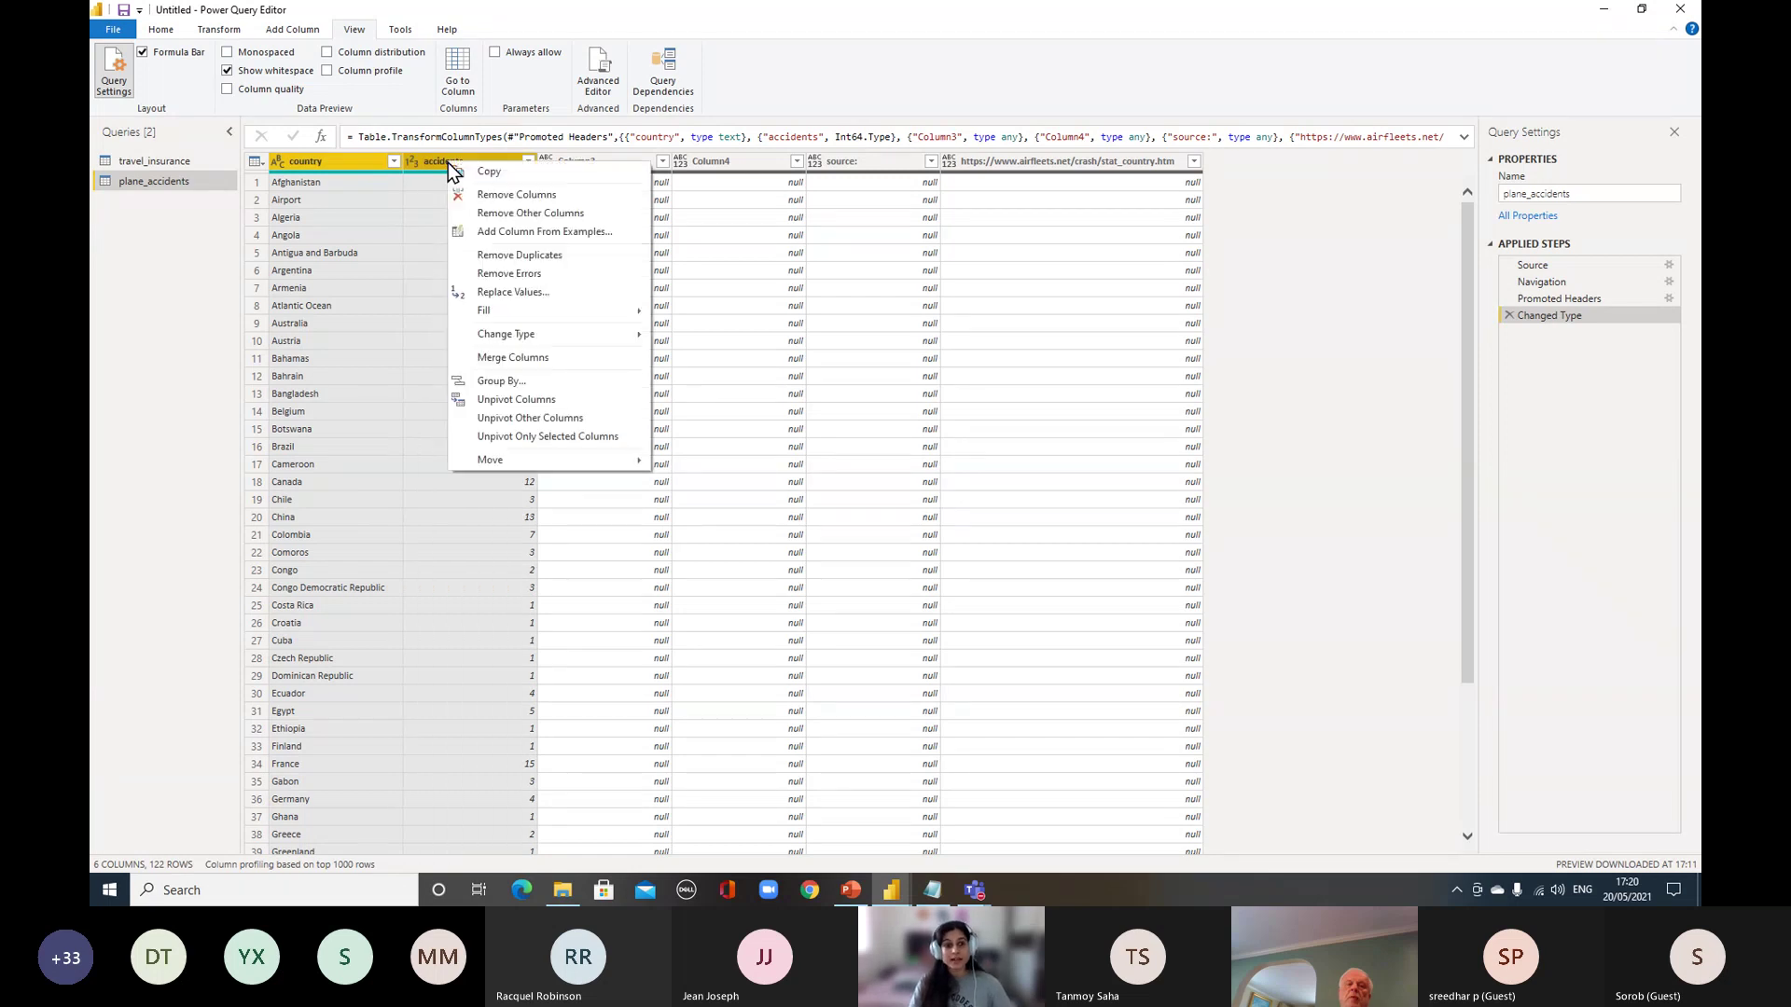
click(607, 217)
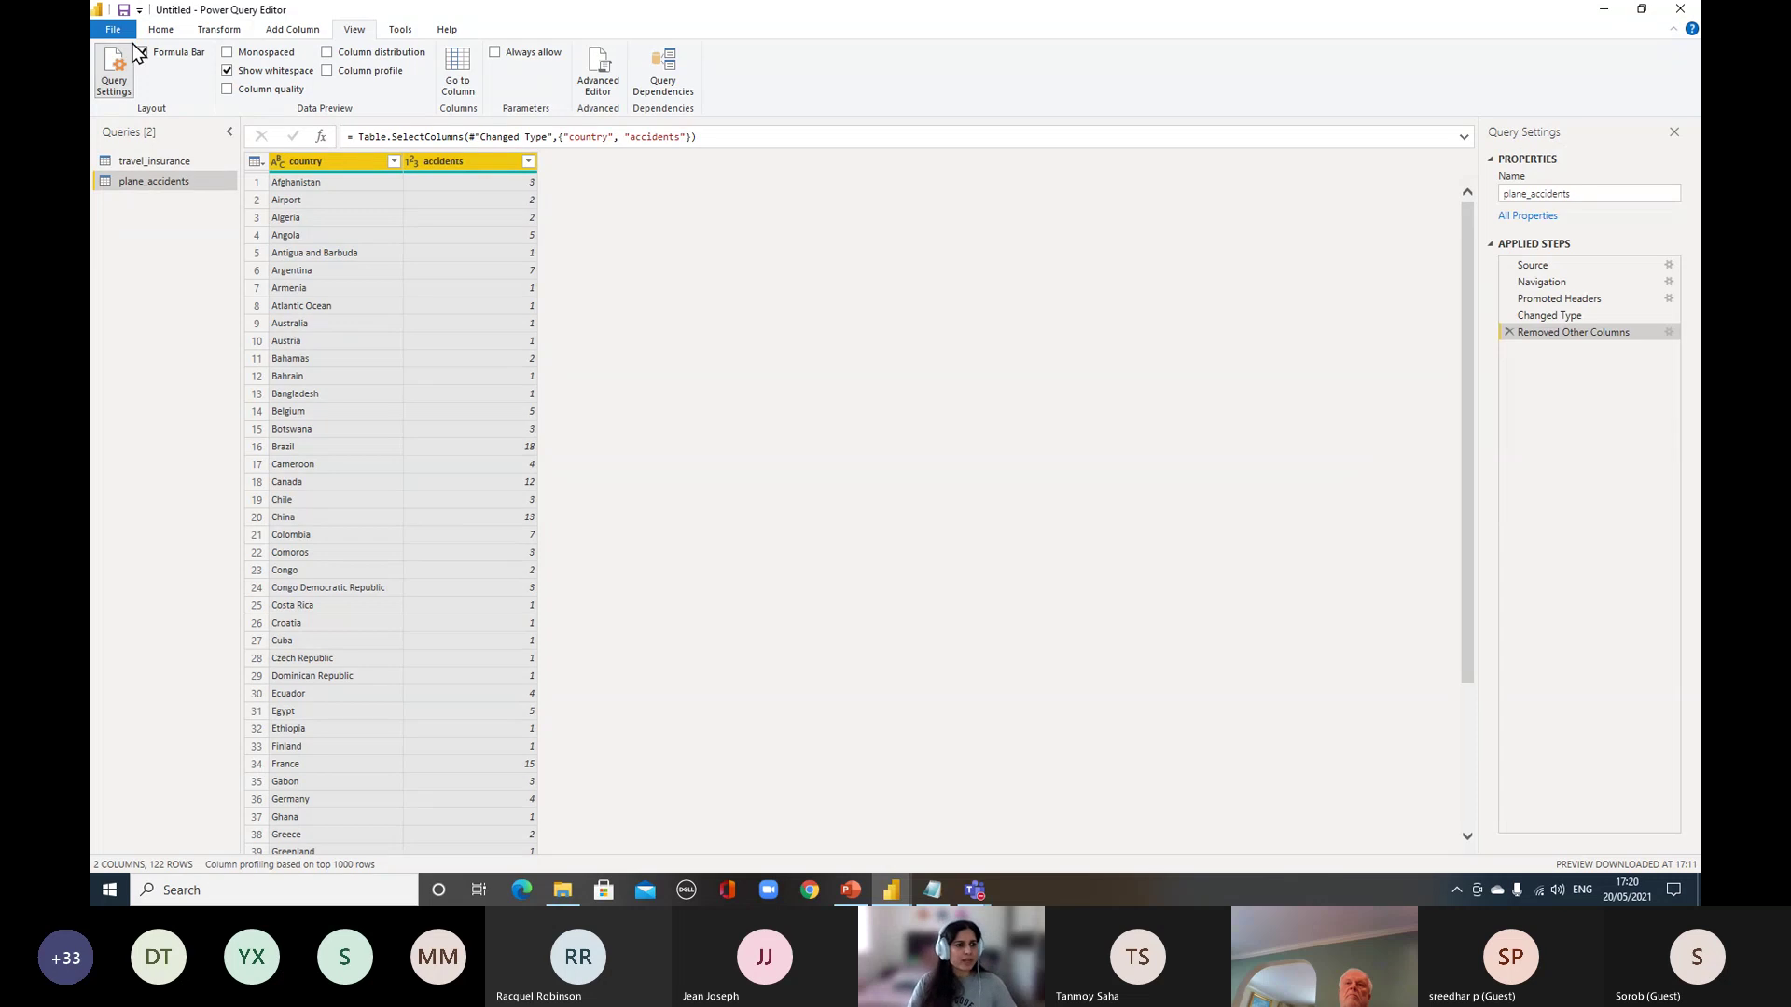
click(160, 29)
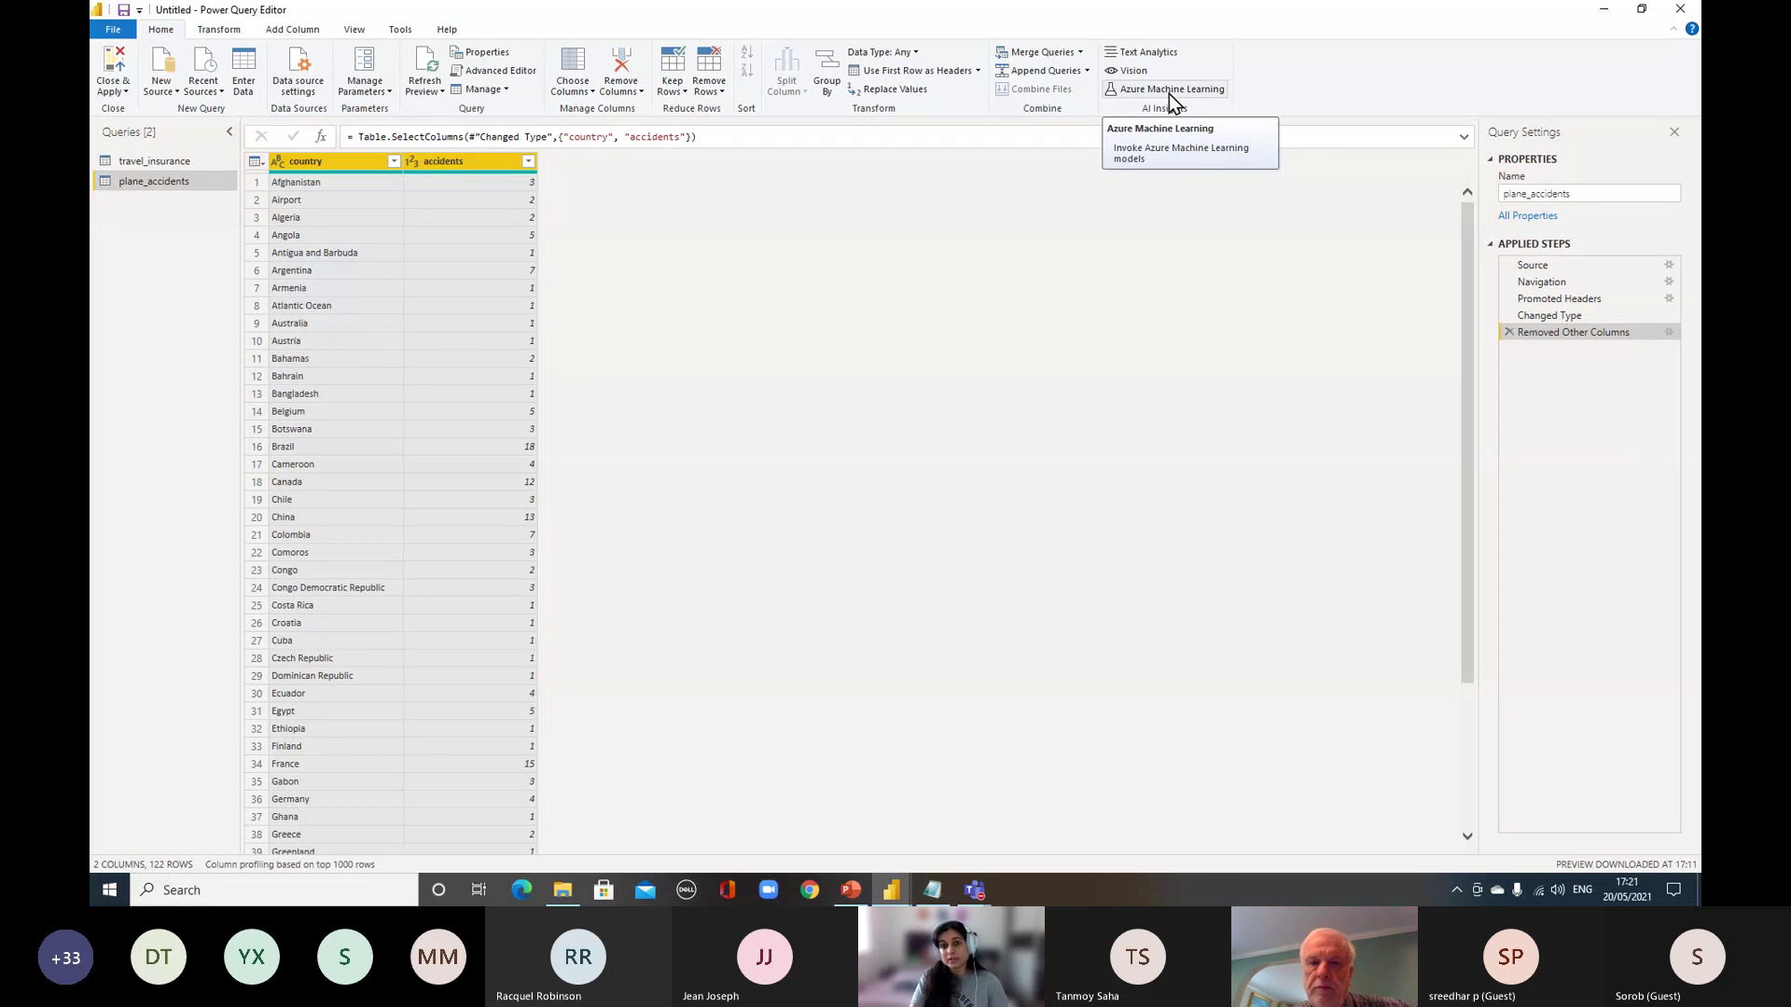
click(233, 30)
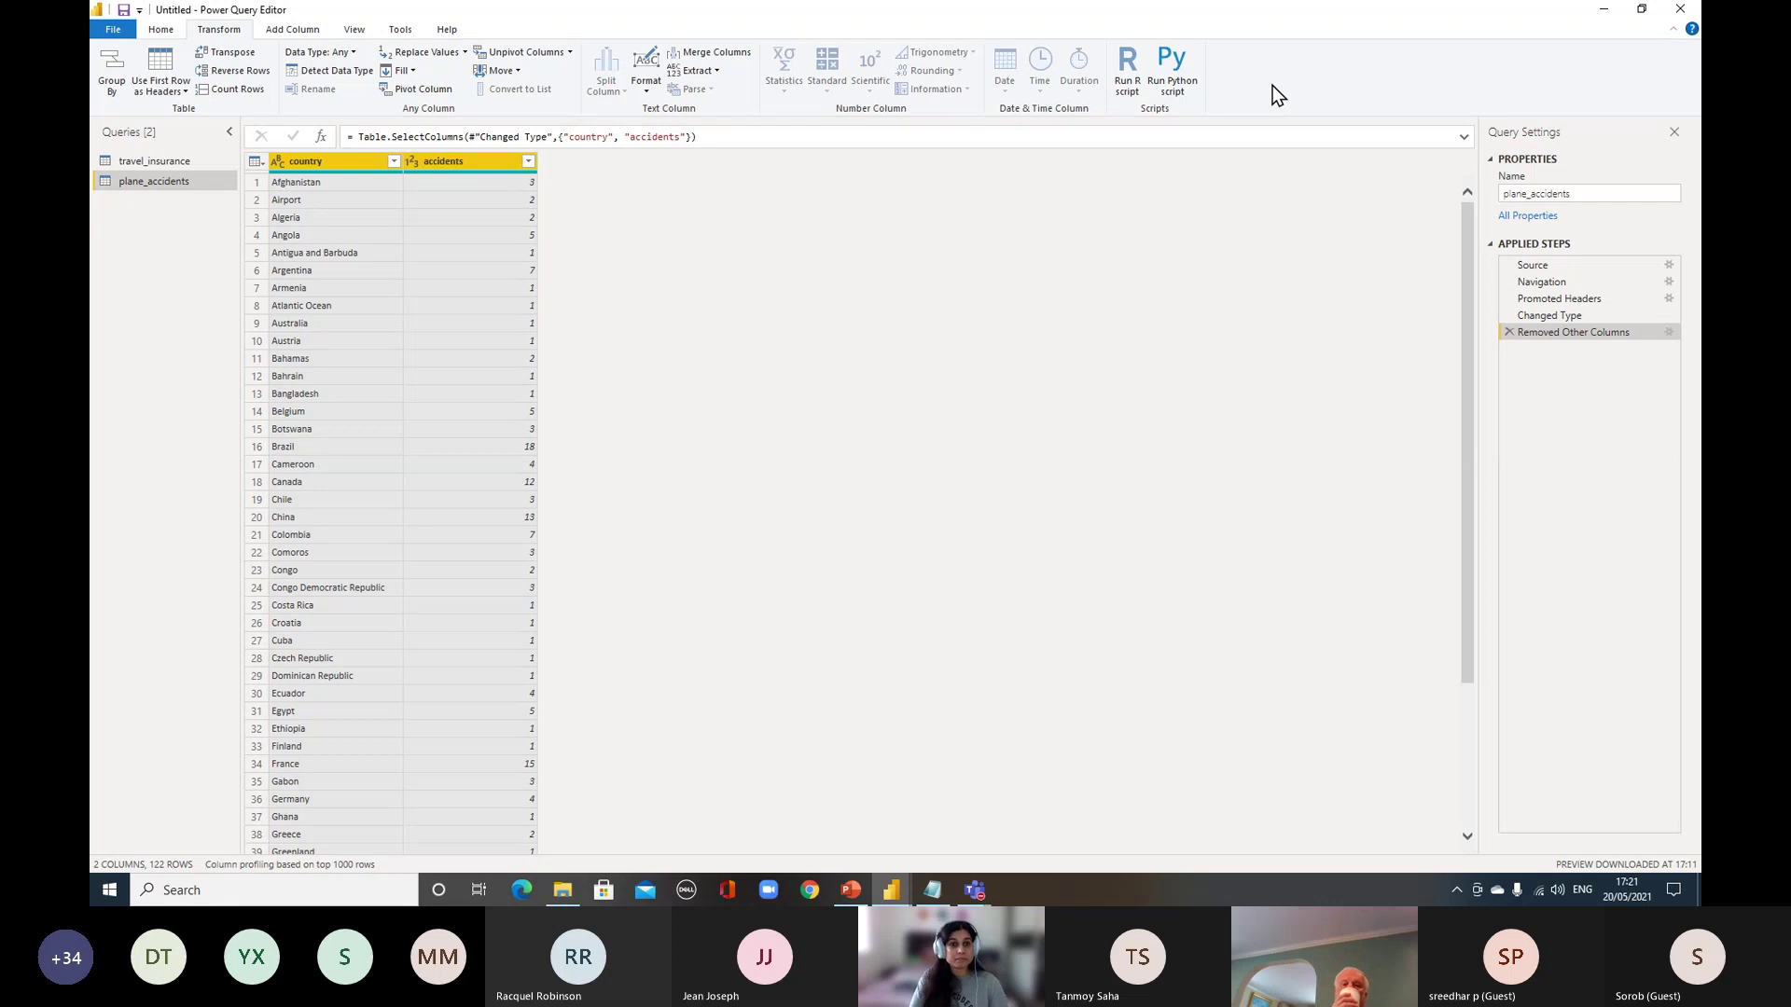
click(291, 29)
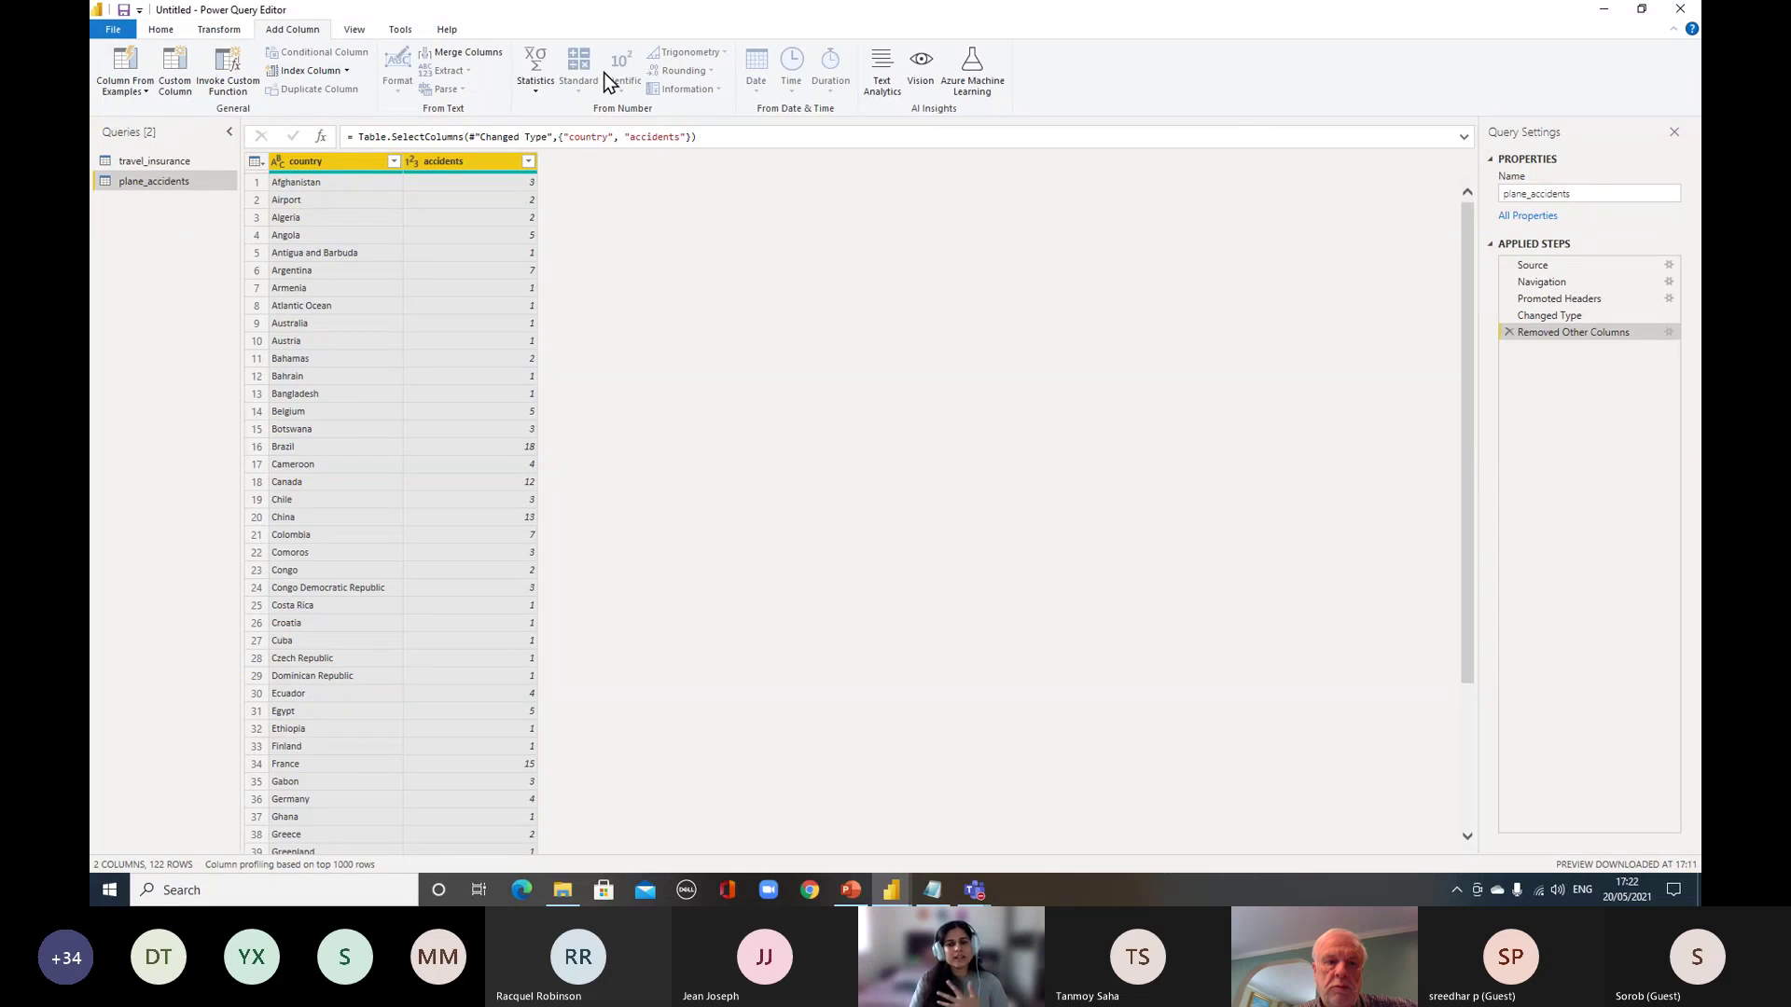
click(112, 29)
click(815, 444)
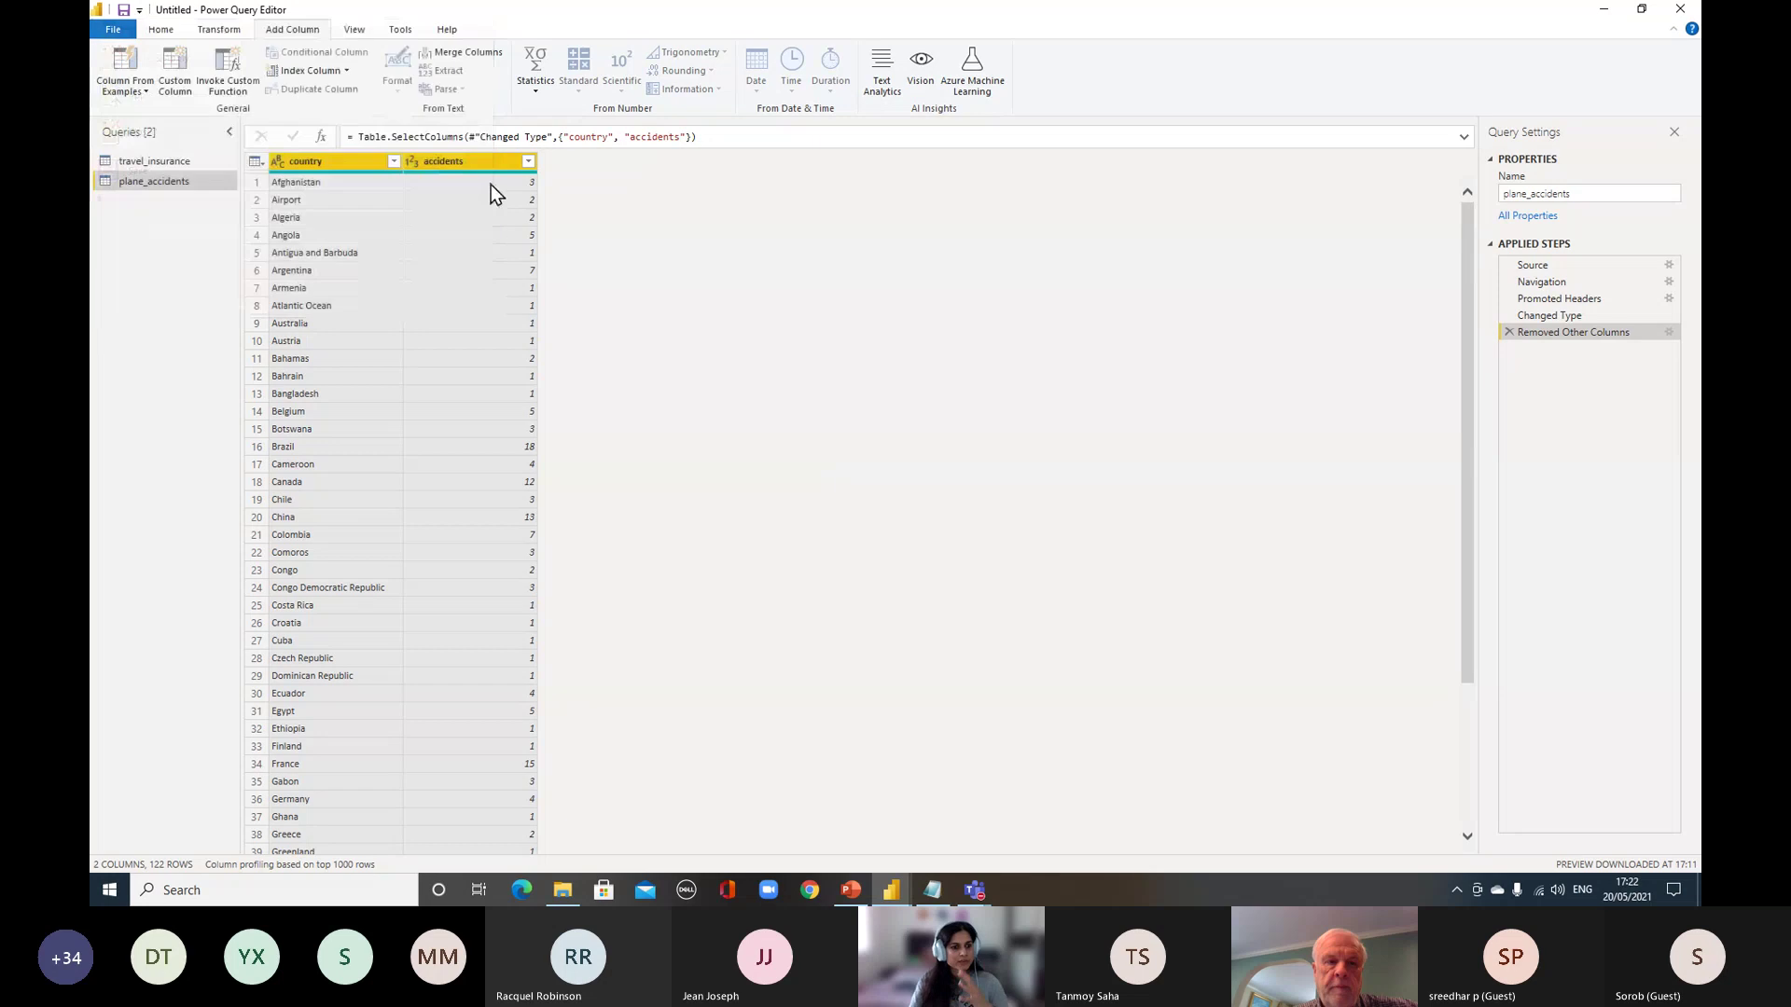
Return to the travel_insurance query, and close Power Query Editor while applying all pending changes to the data model
click(159, 165)
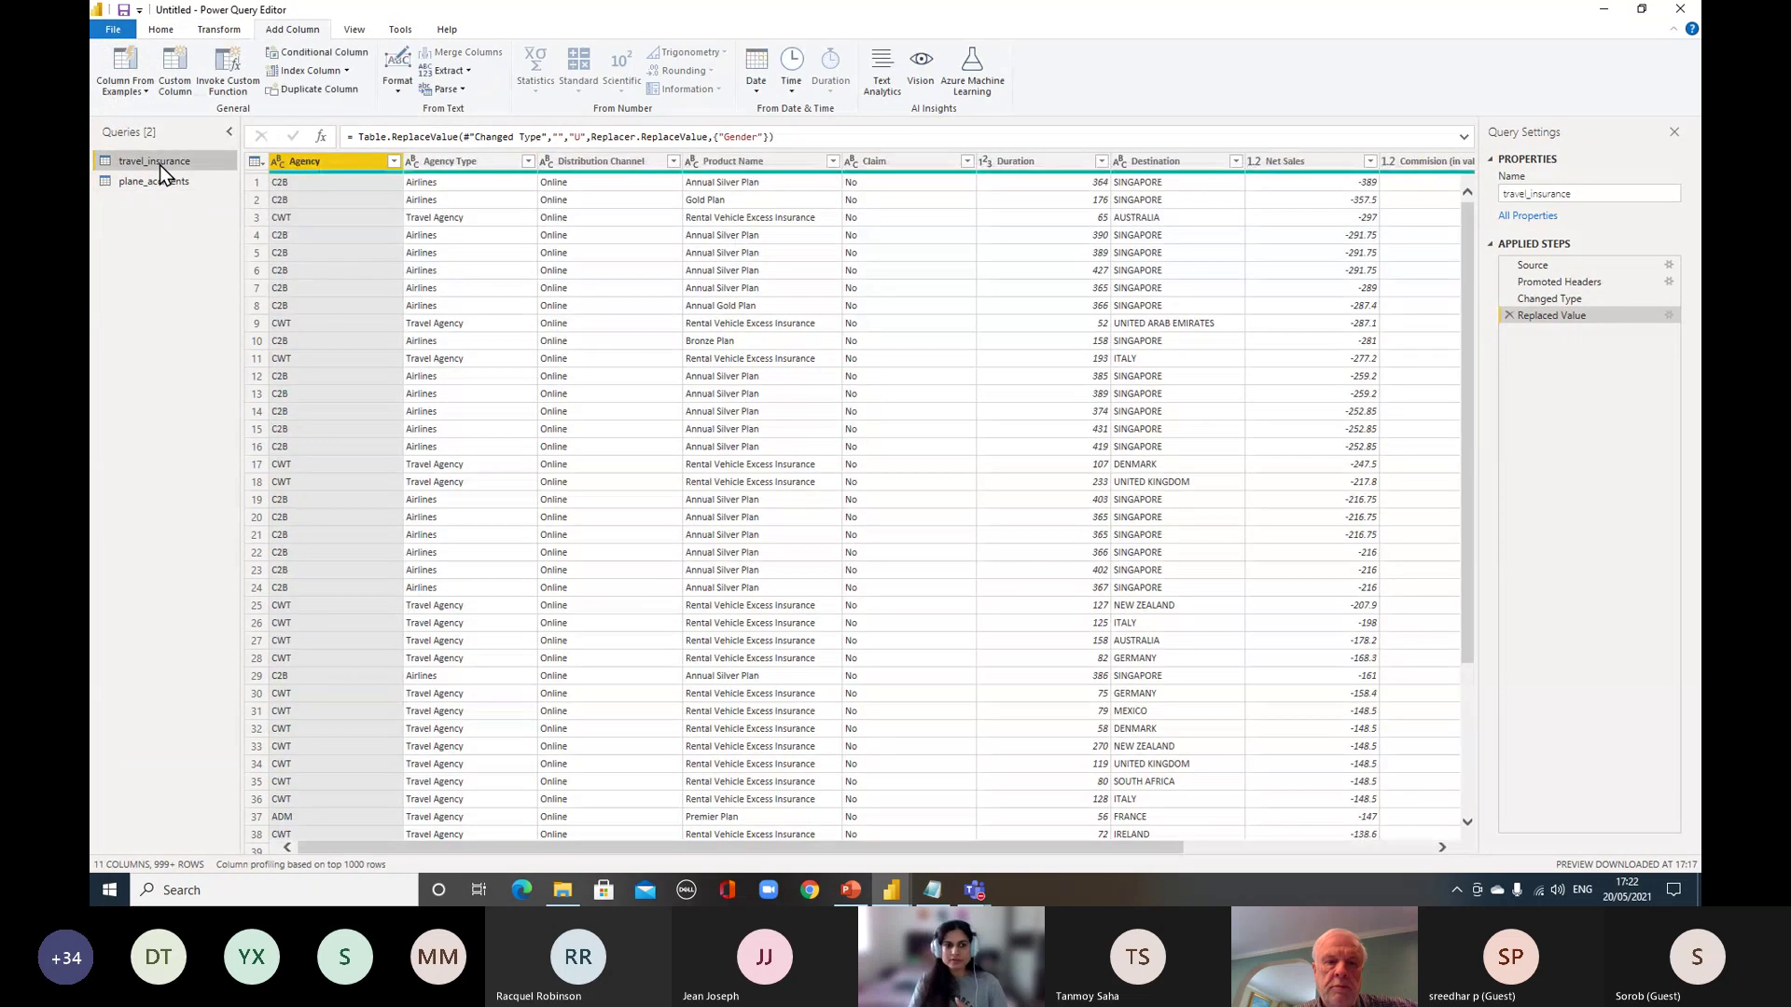
ctrl+click(851, 163)
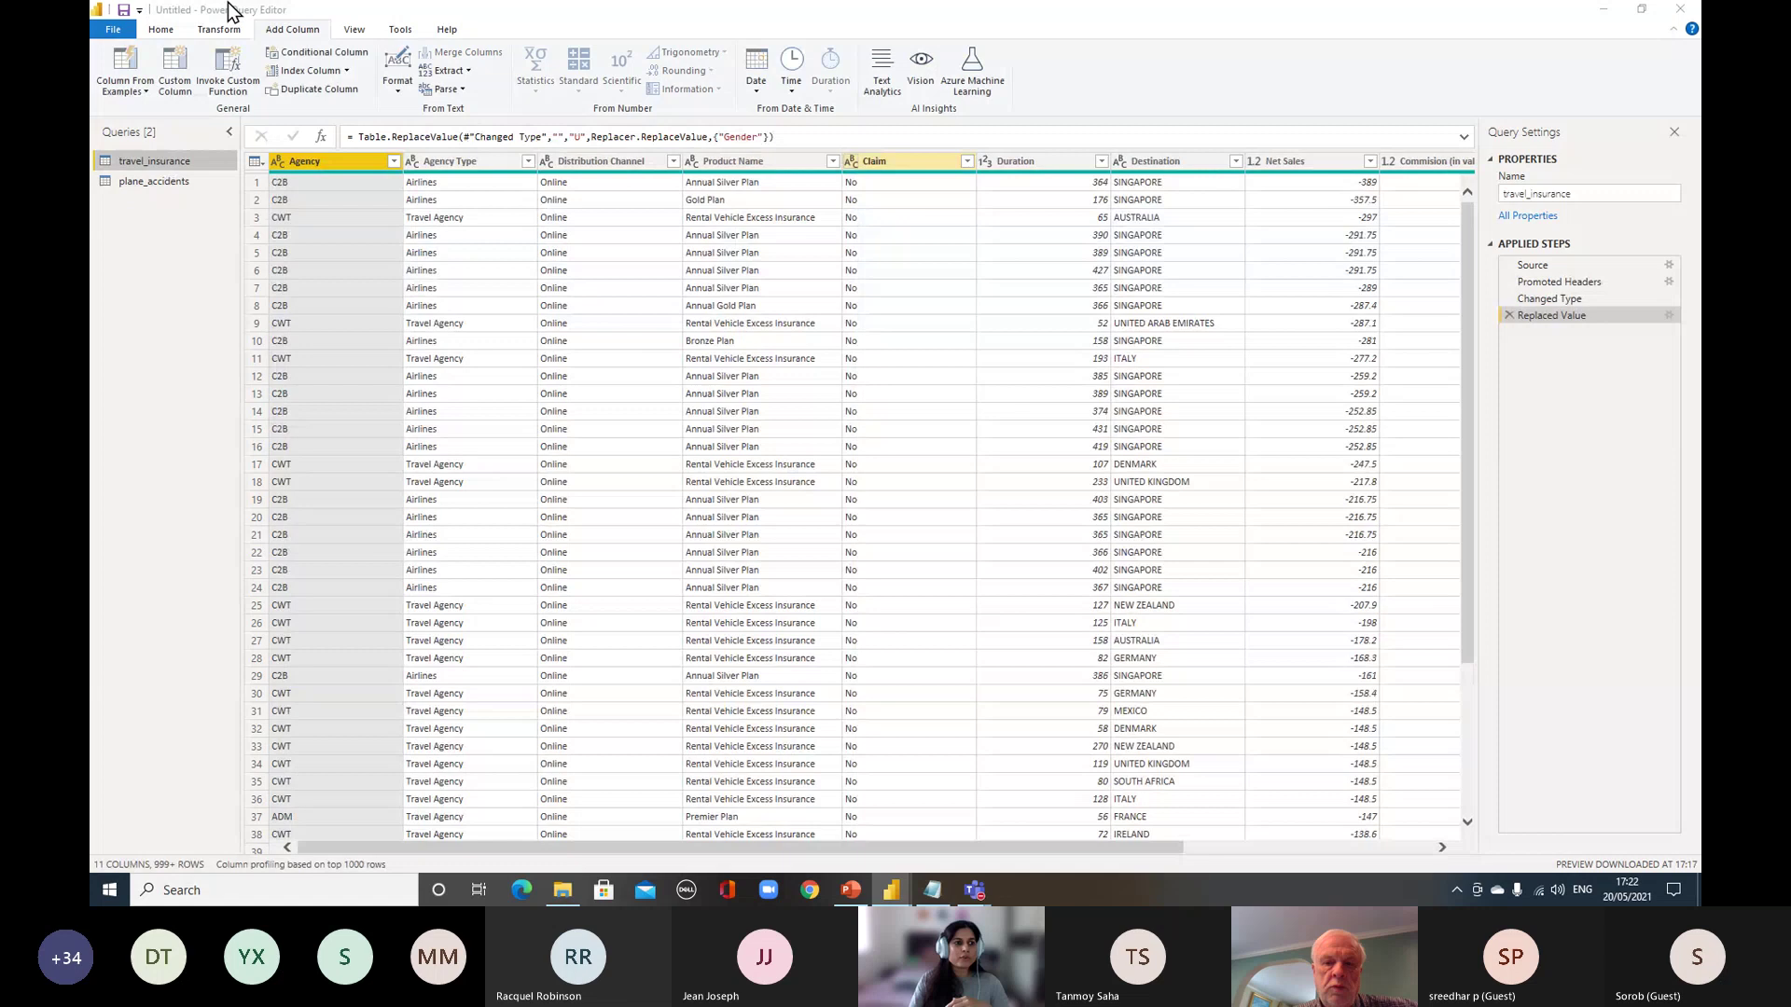
click(160, 29)
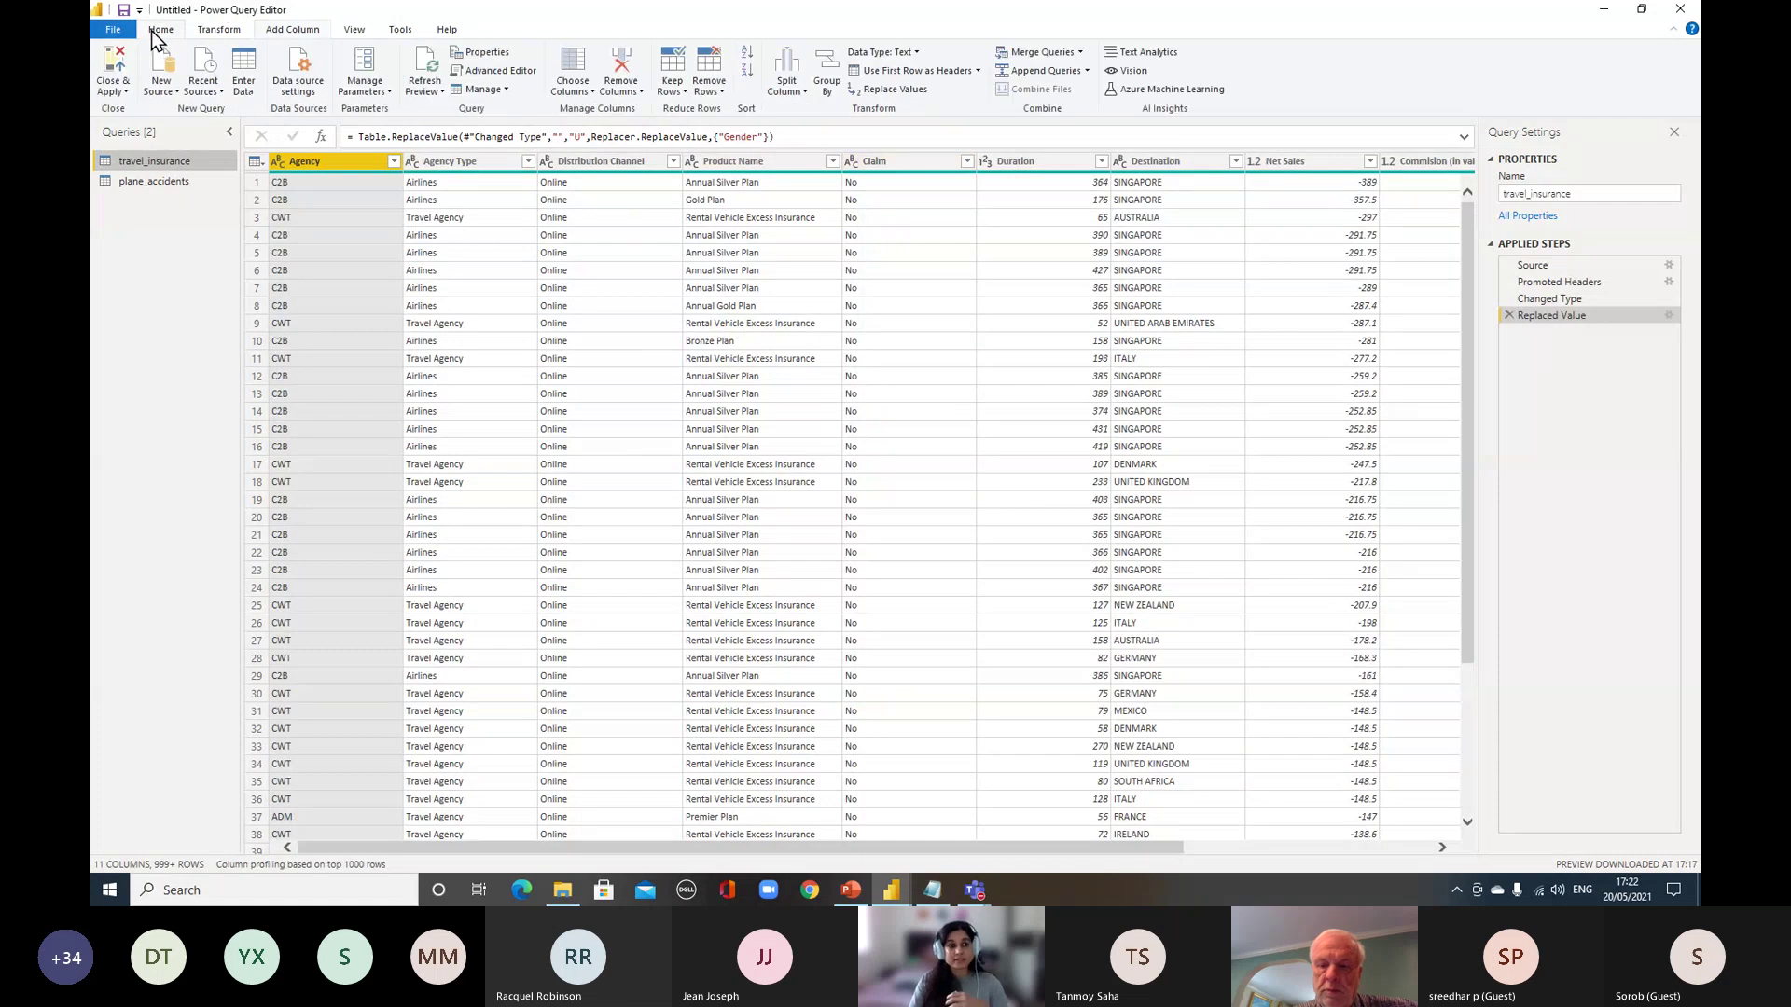
click(124, 96)
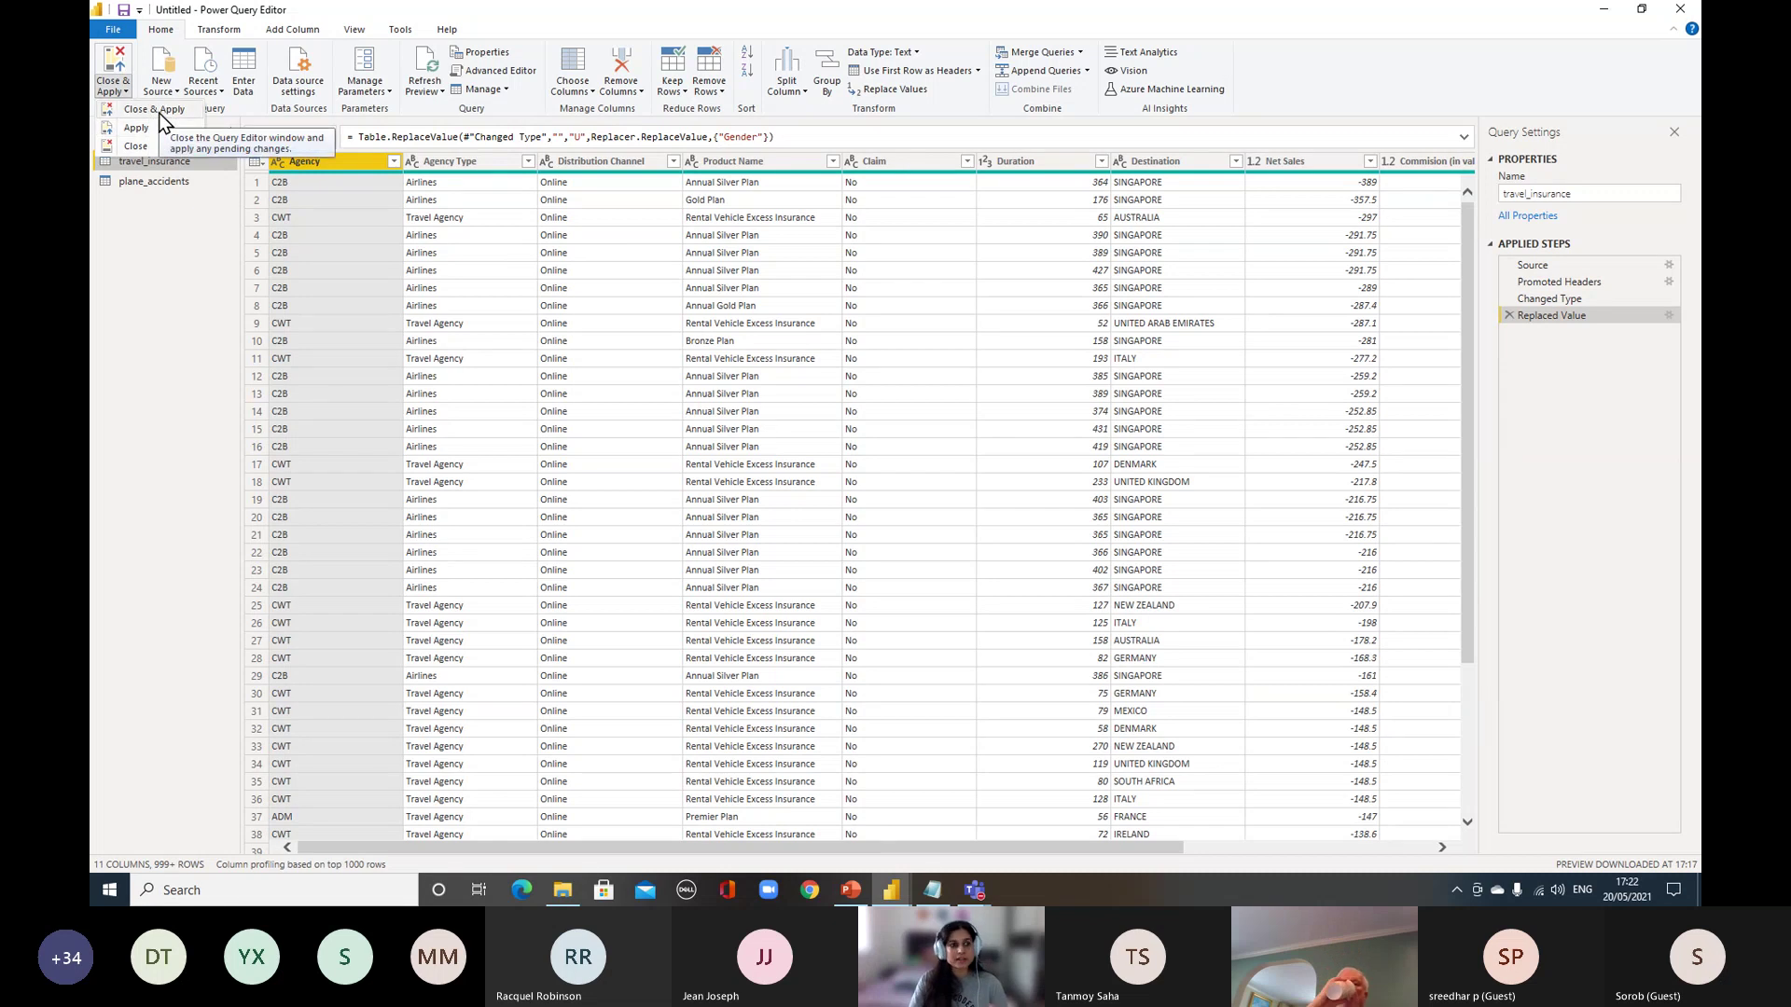
click(160, 115)
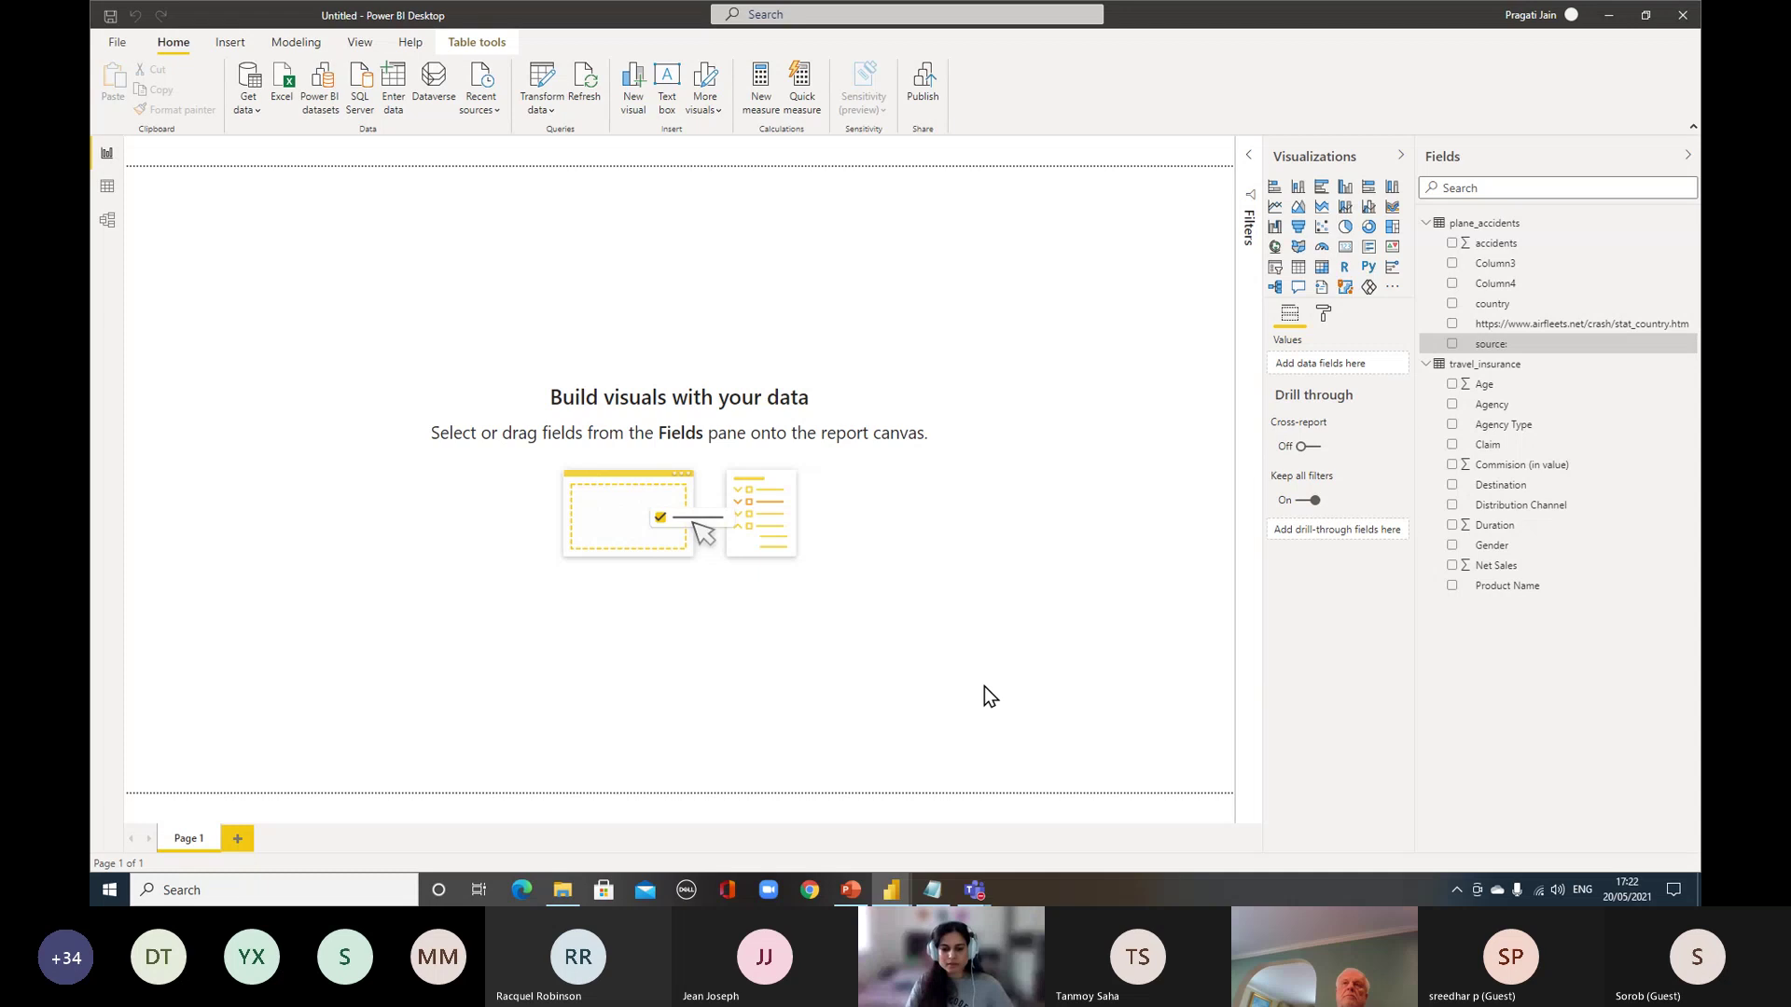
mouse_move(893, 890)
click(968, 849)
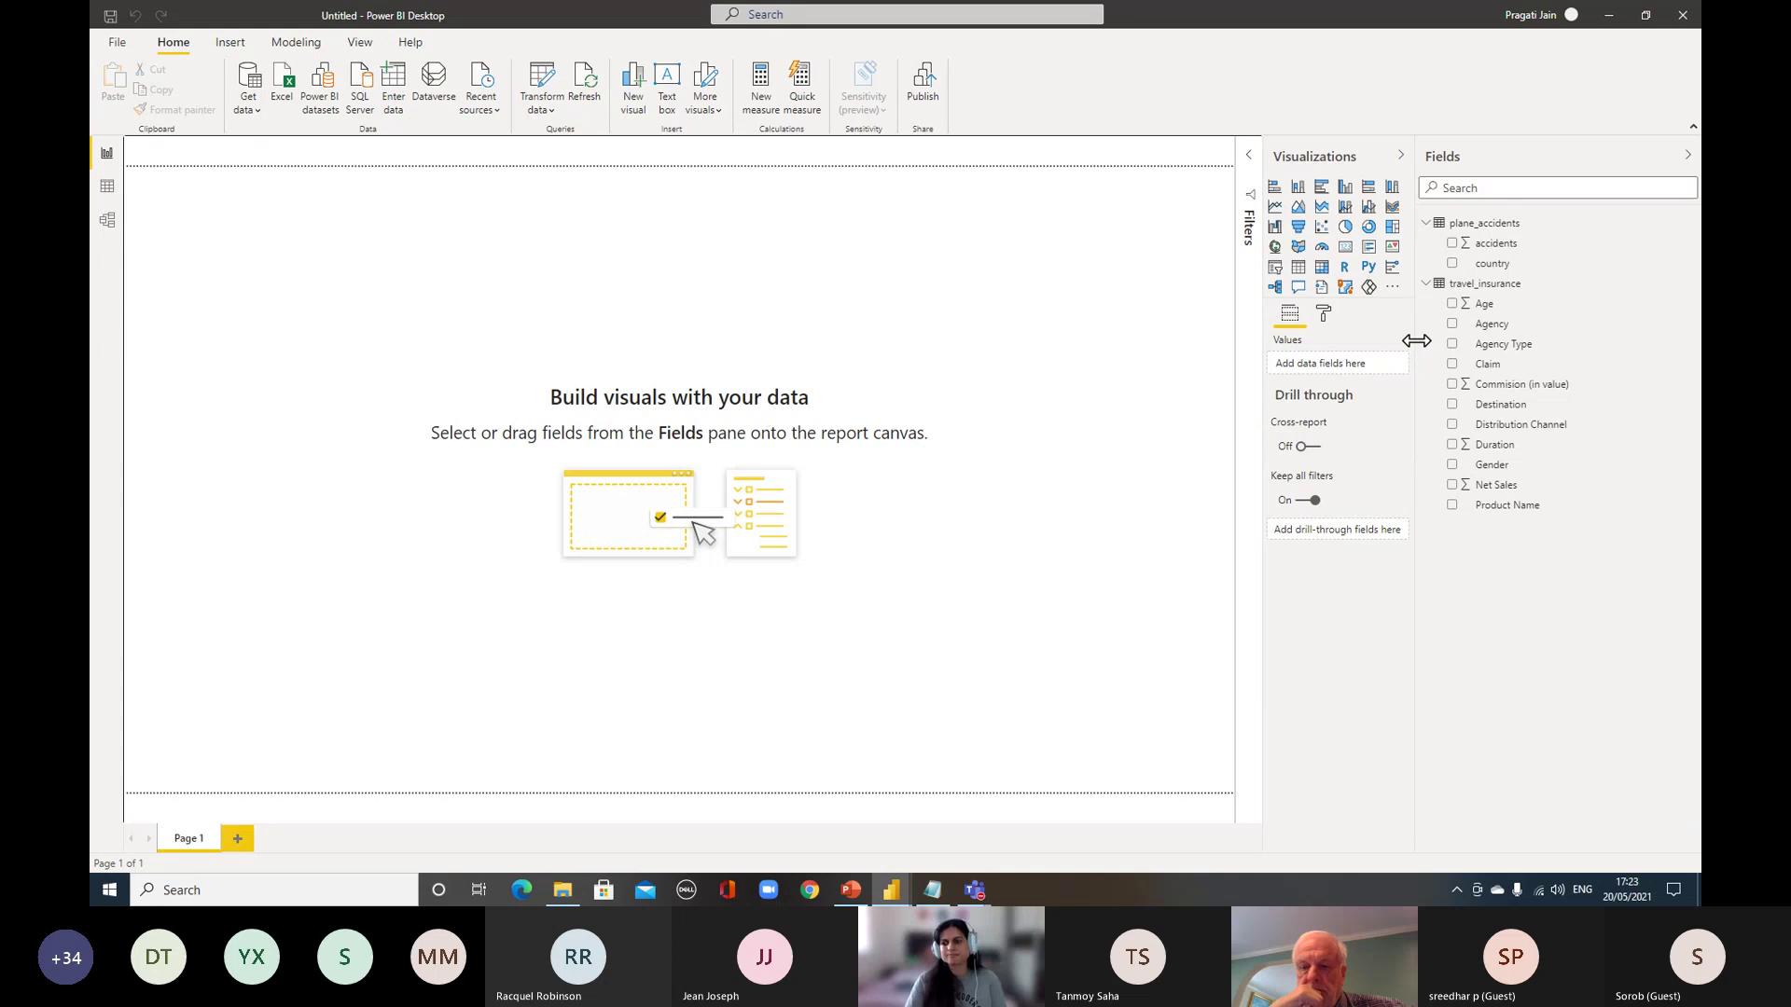
Narrow the Fields pane and view the loaded rows of plane_accidents and travel_insurance in the data view
drag(1415, 341, 1462, 345)
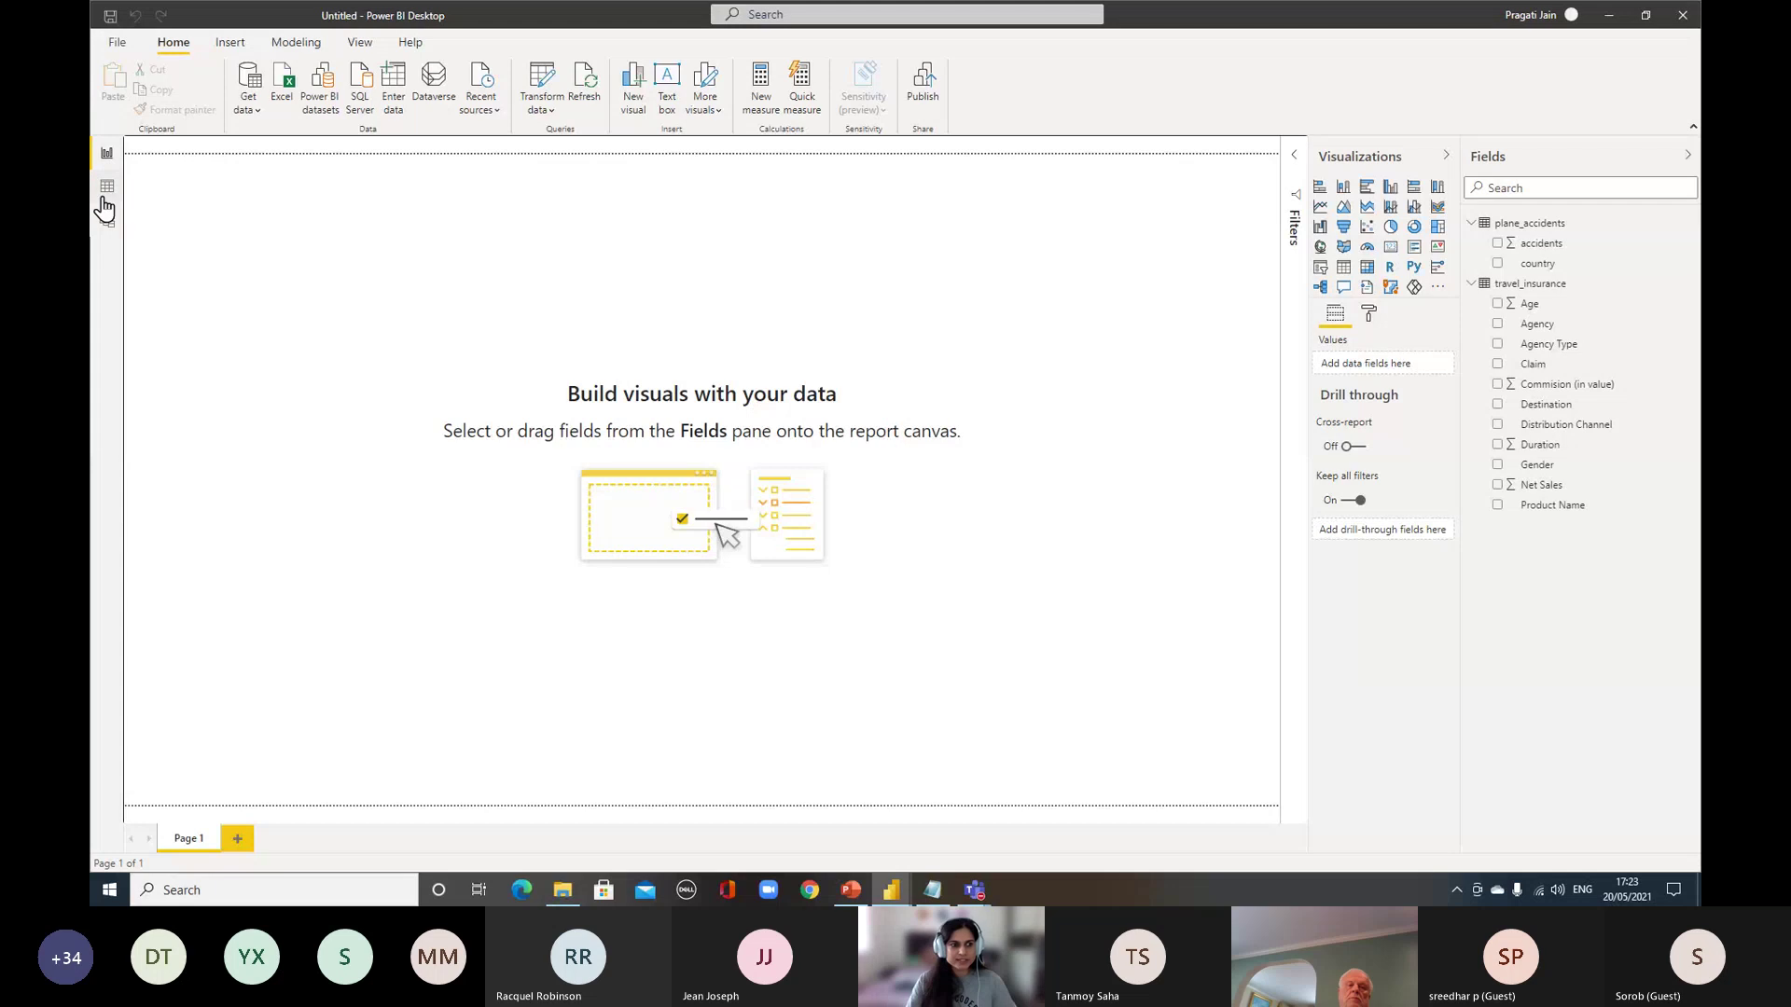
click(107, 158)
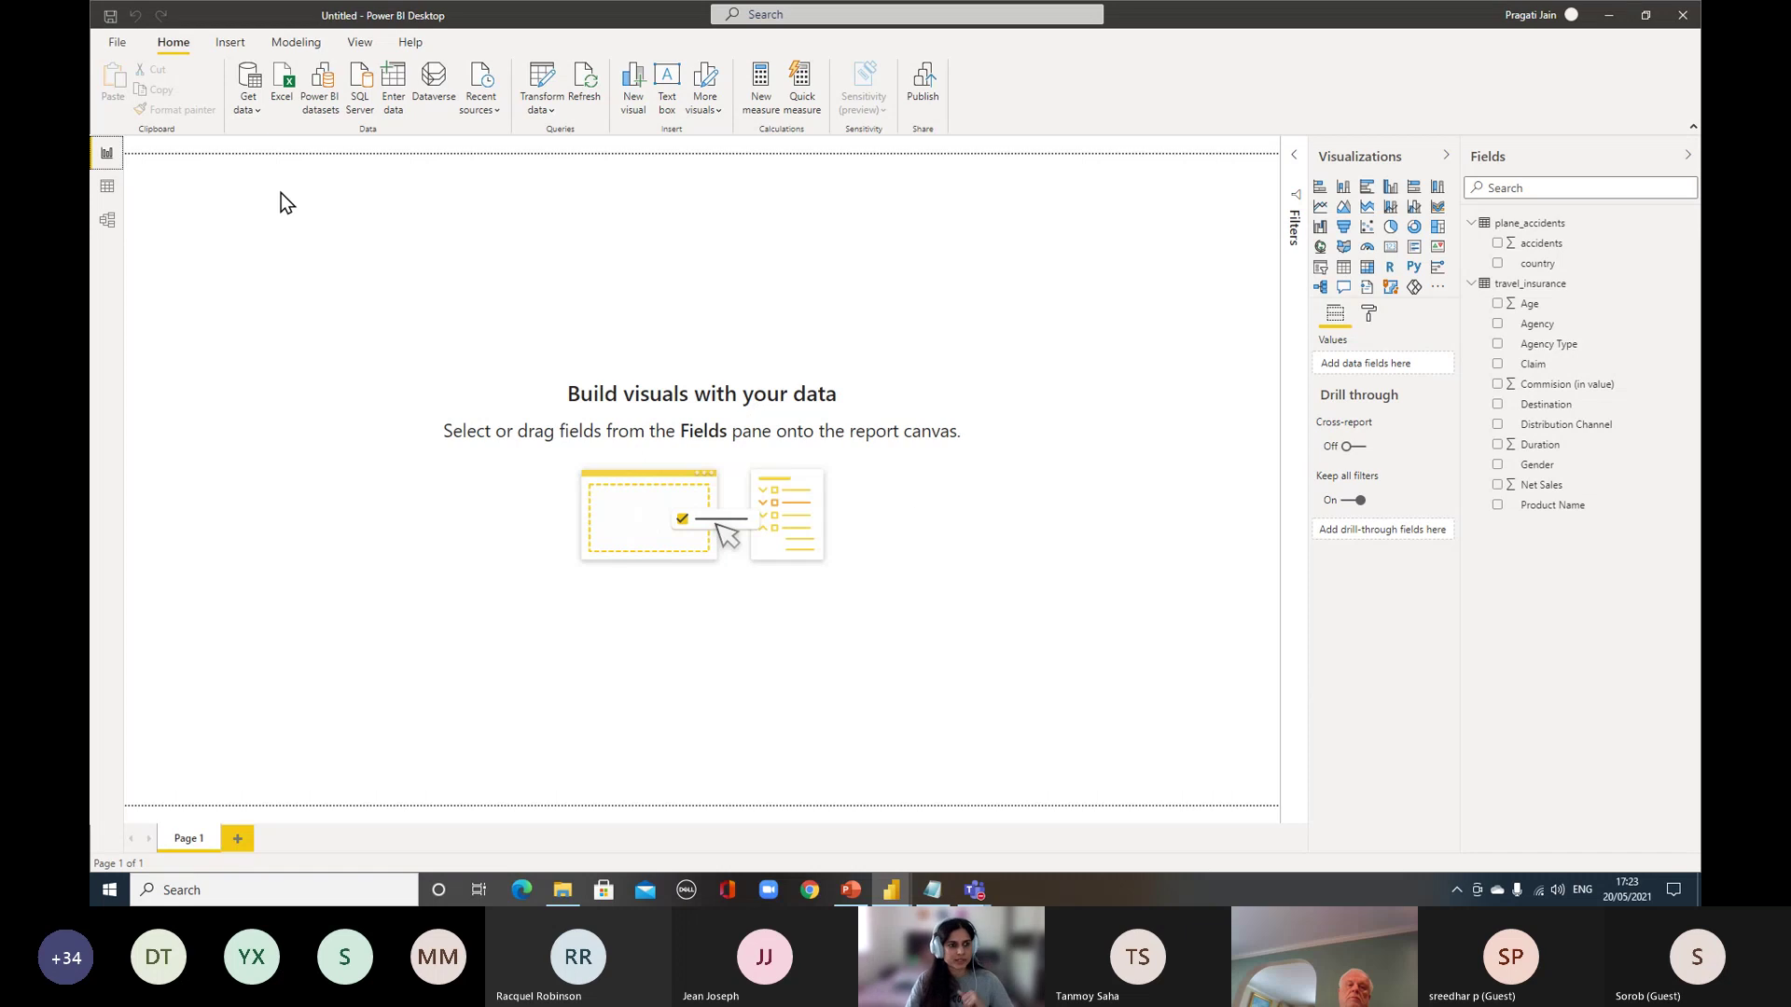
click(109, 187)
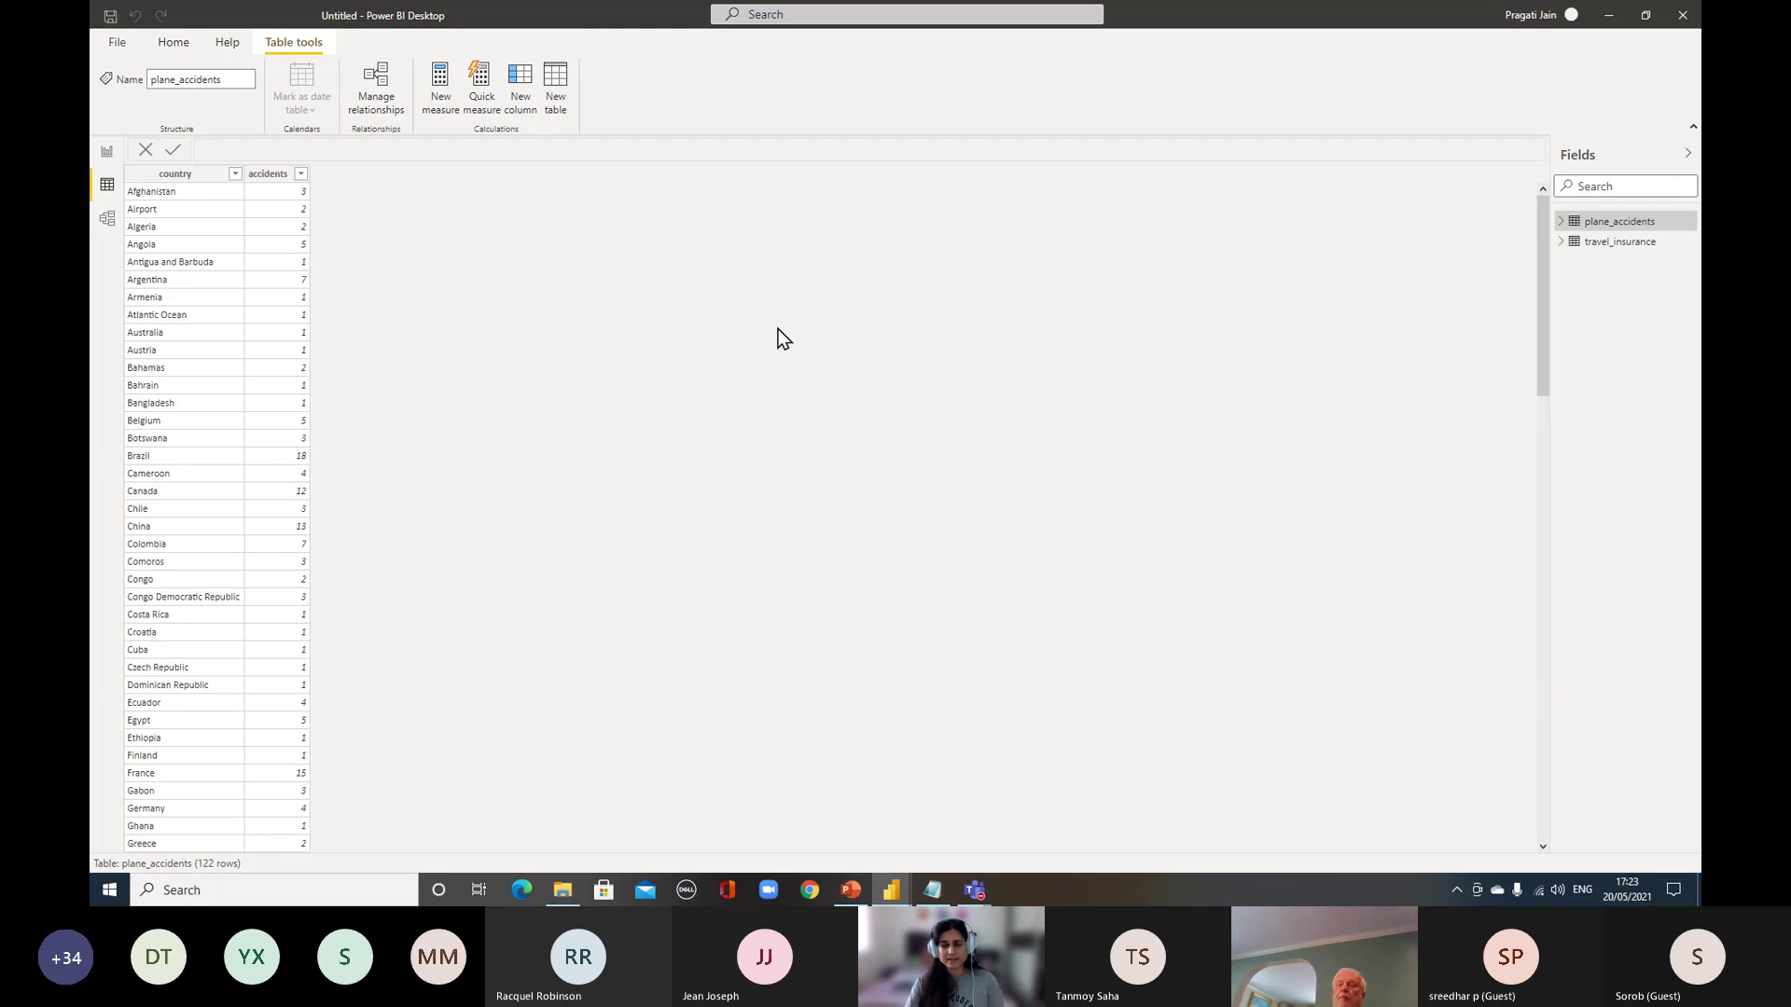
click(1602, 246)
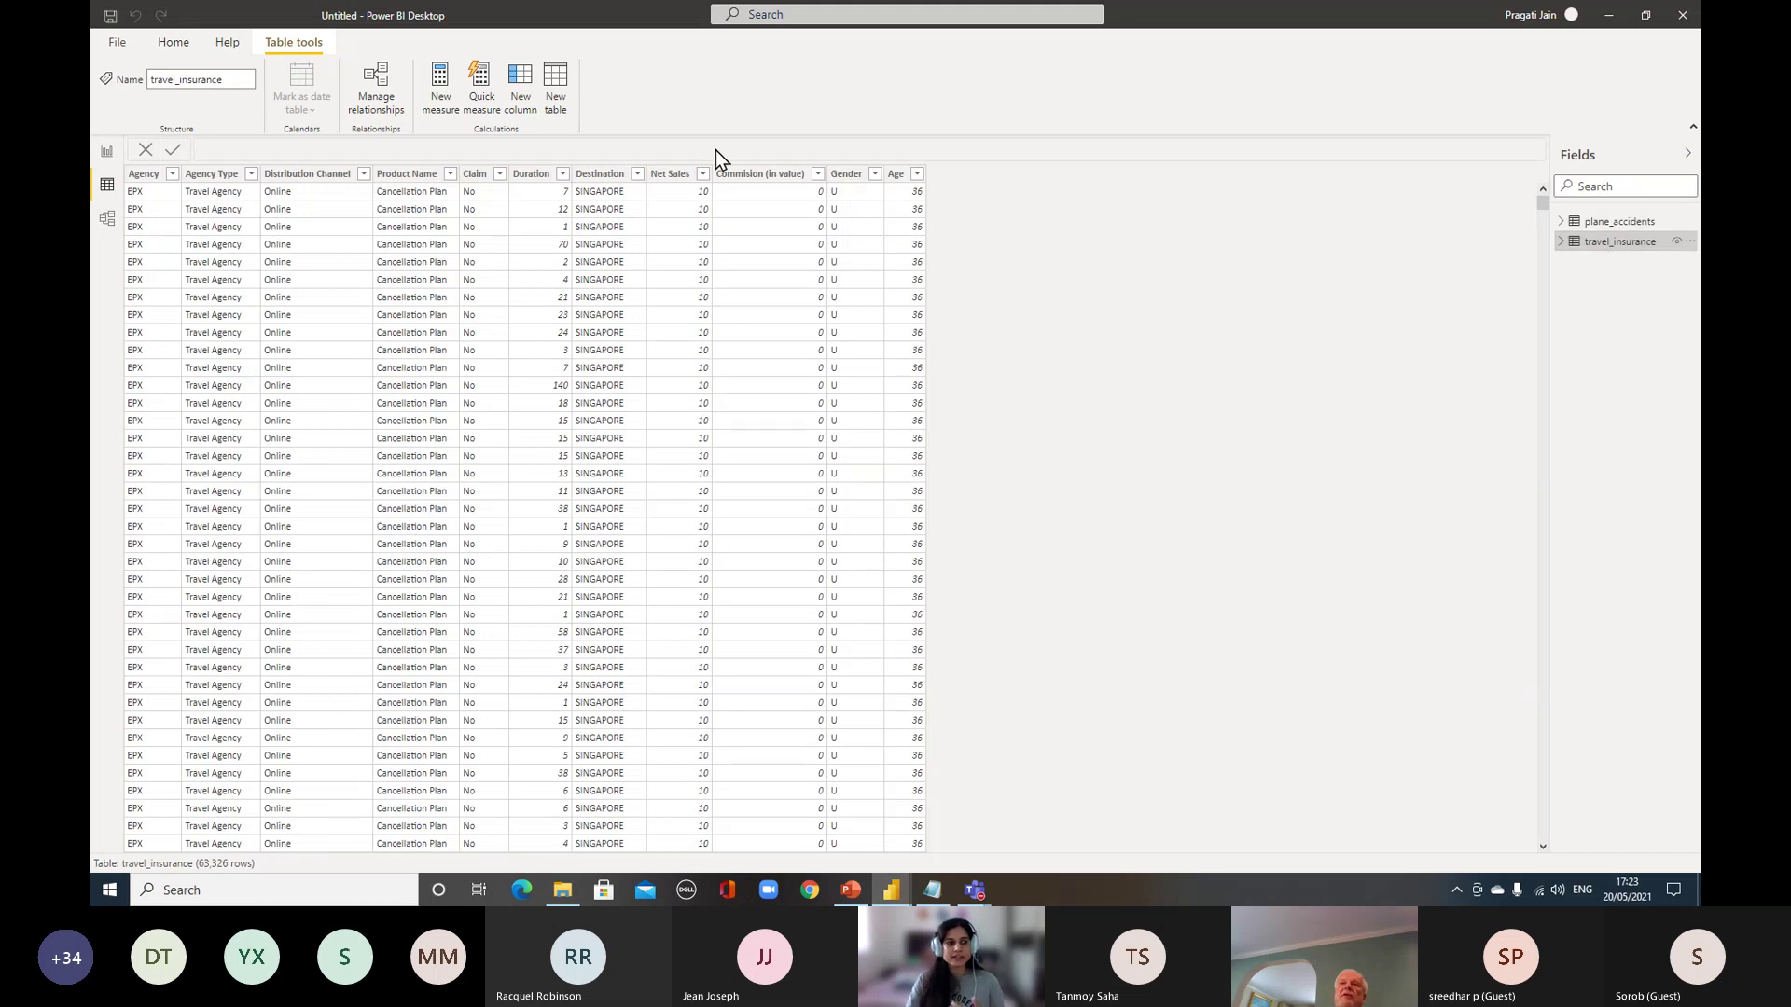
In the model diagram, move the plane_accidents and travel_insurance tables to leave a wider gap between them
click(107, 219)
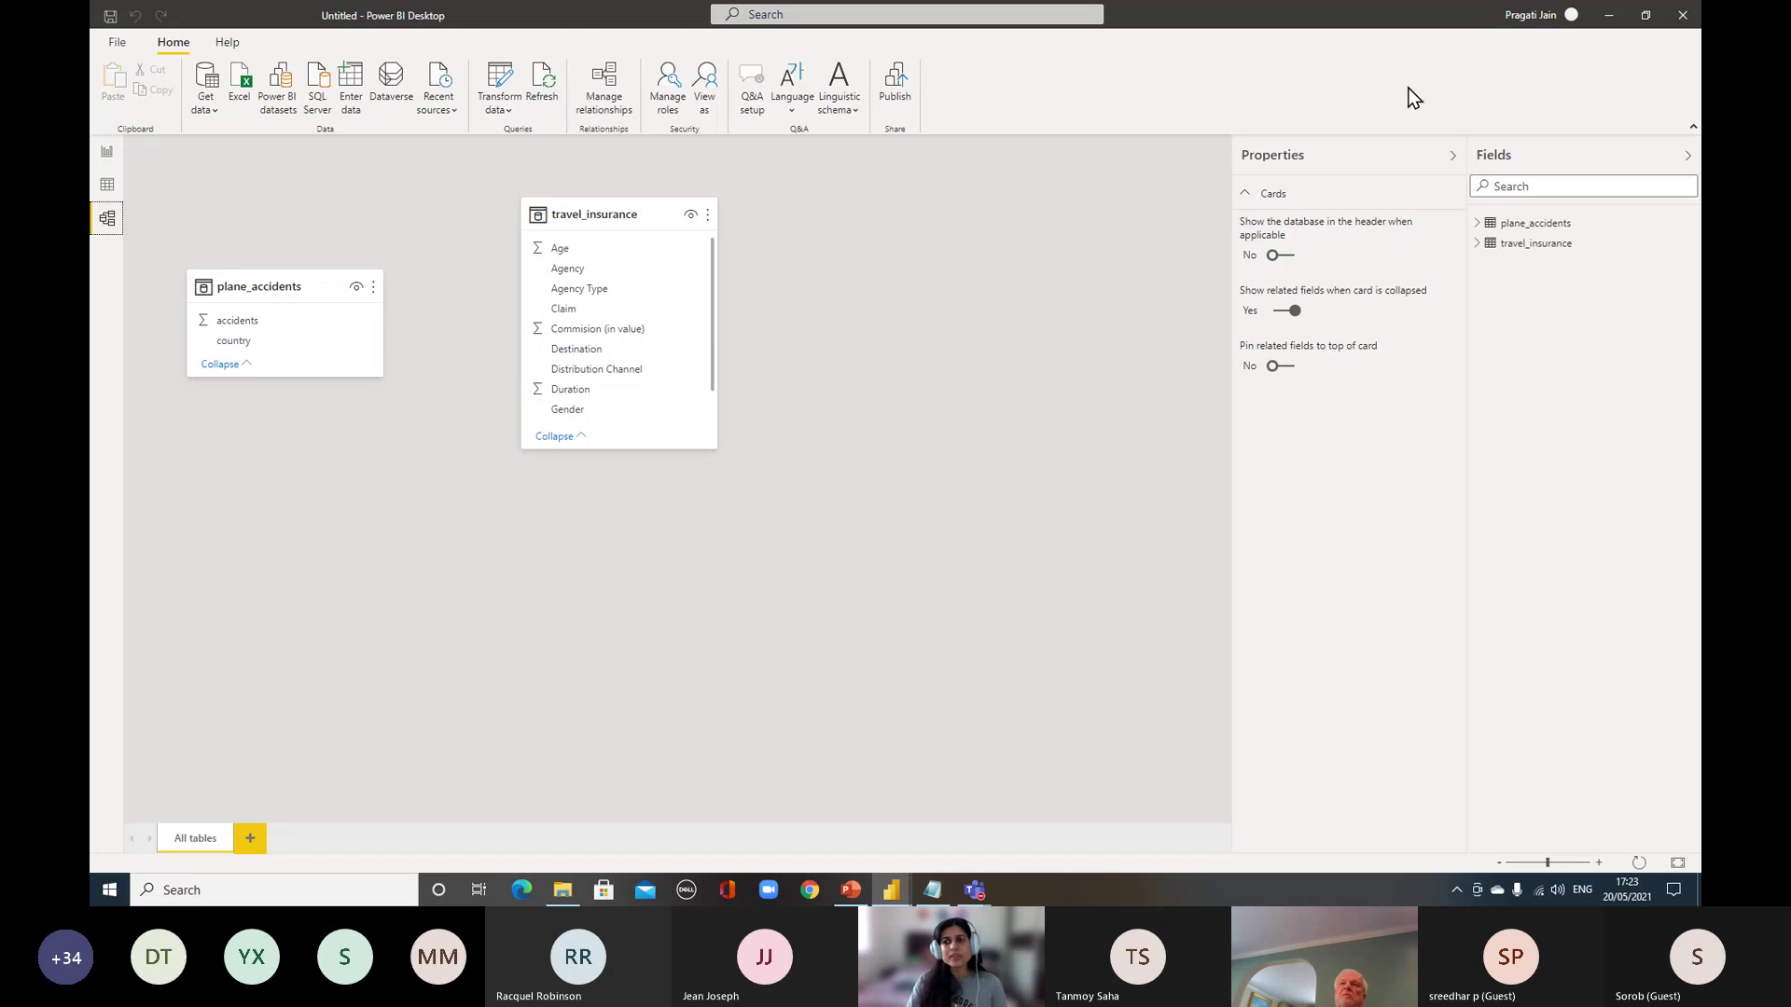
drag(620, 213, 875, 214)
drag(270, 285, 395, 299)
click(679, 589)
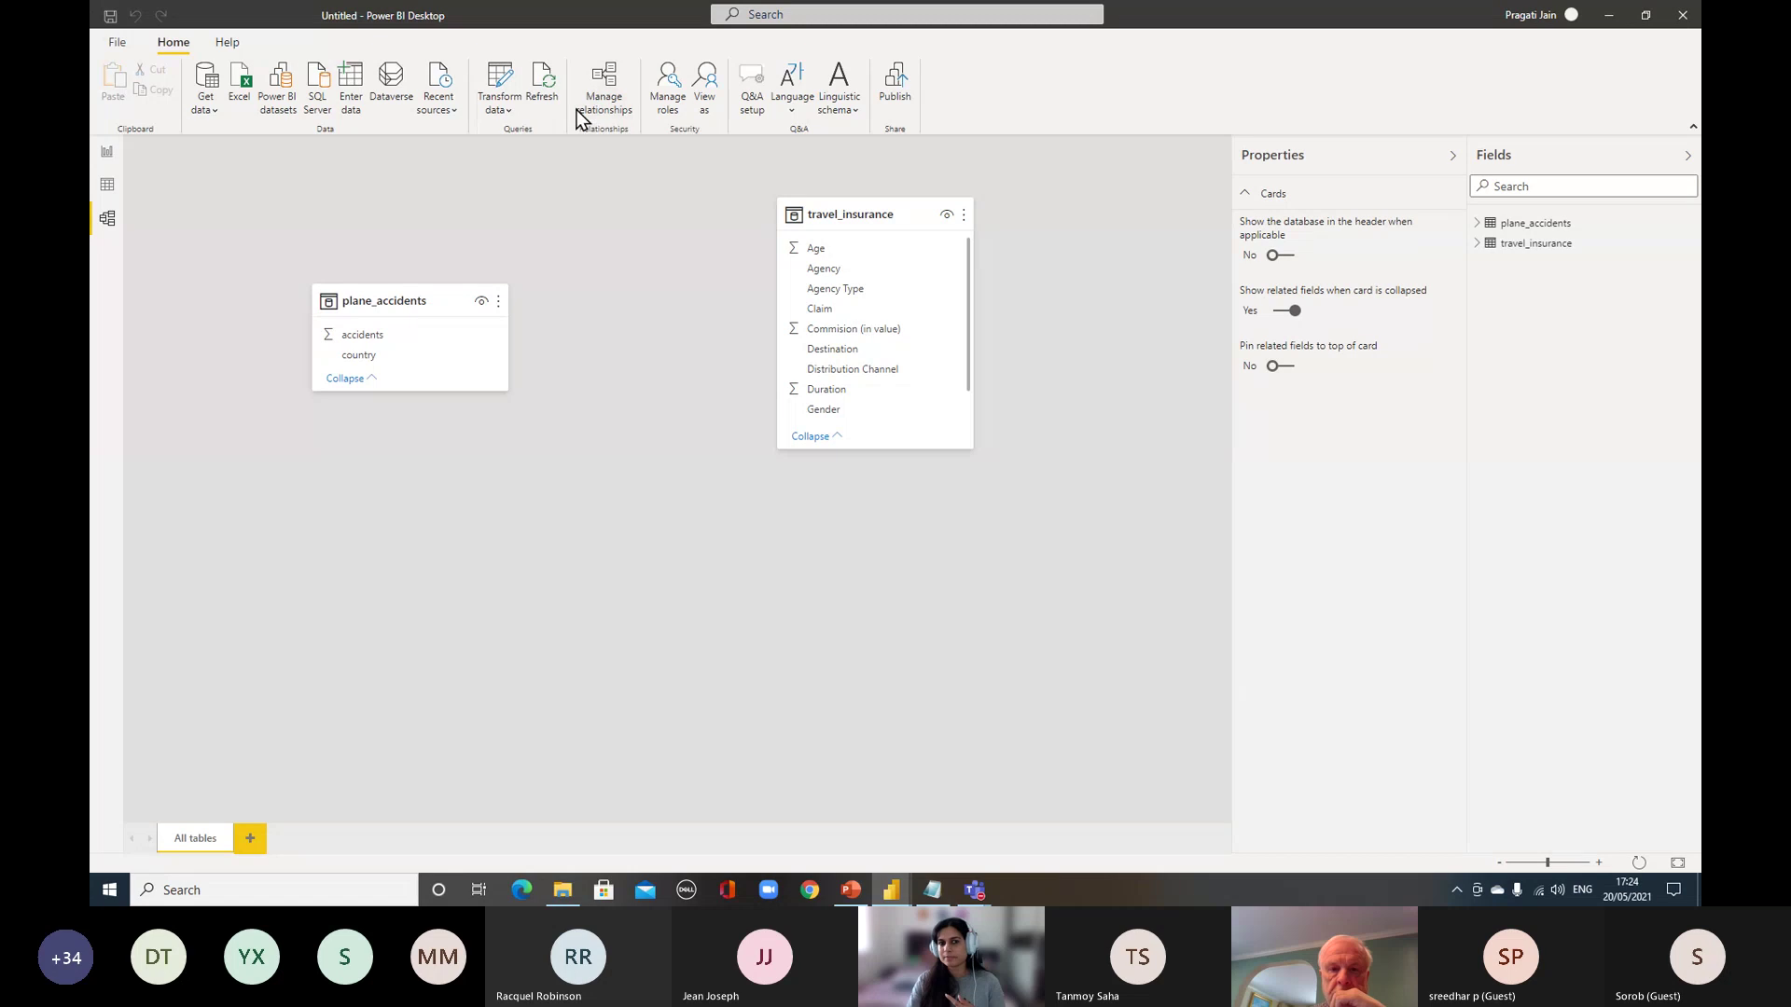
Start a new relationship with plane_accidents as the first table and travel_insurance as the second
click(963, 216)
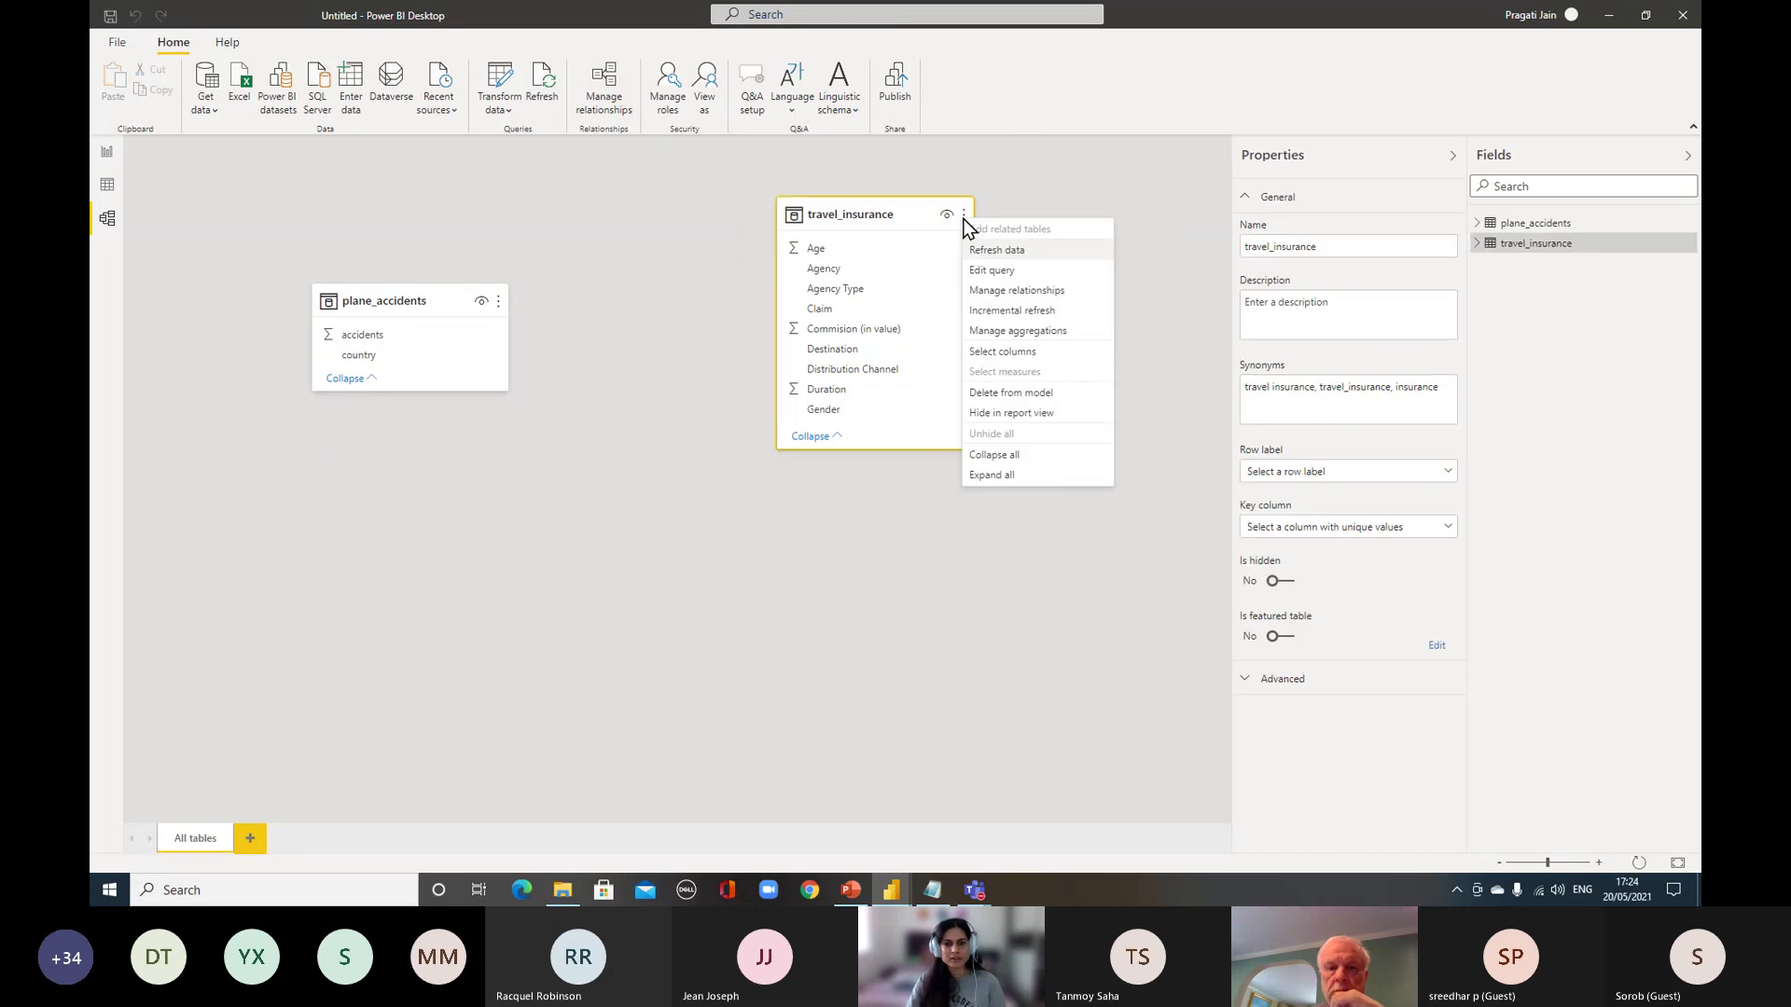
click(1069, 300)
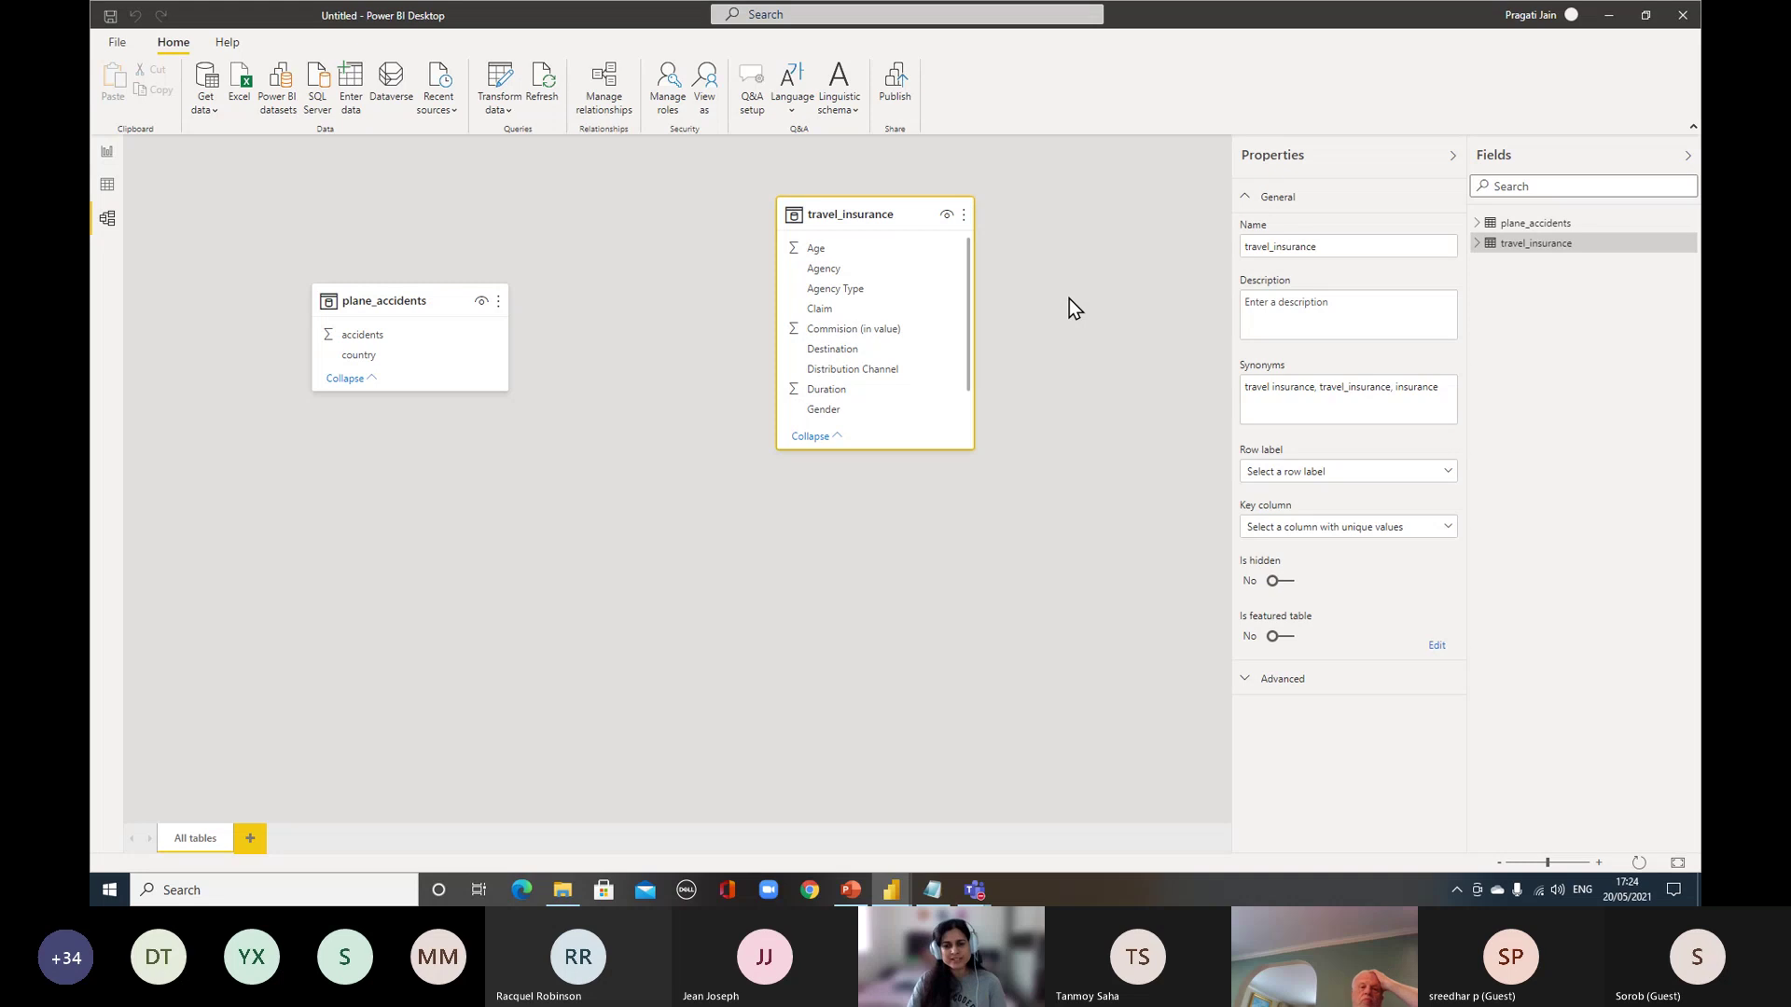
drag(831, 256, 843, 212)
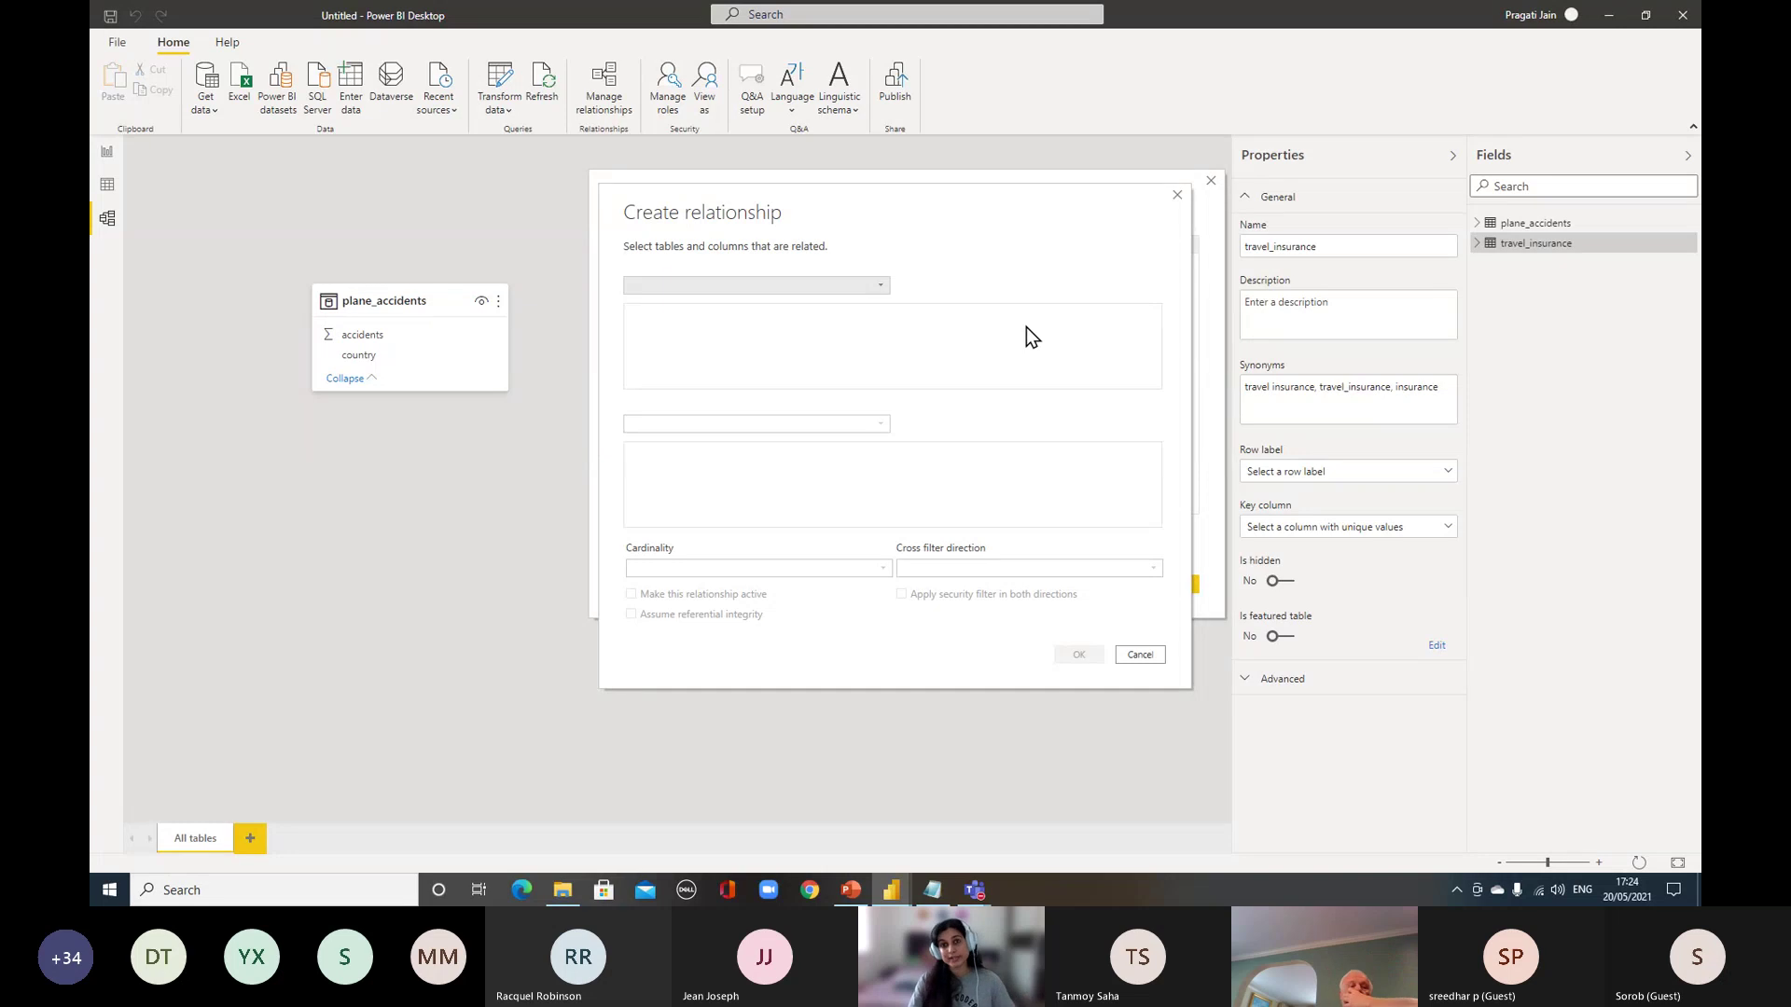
click(882, 283)
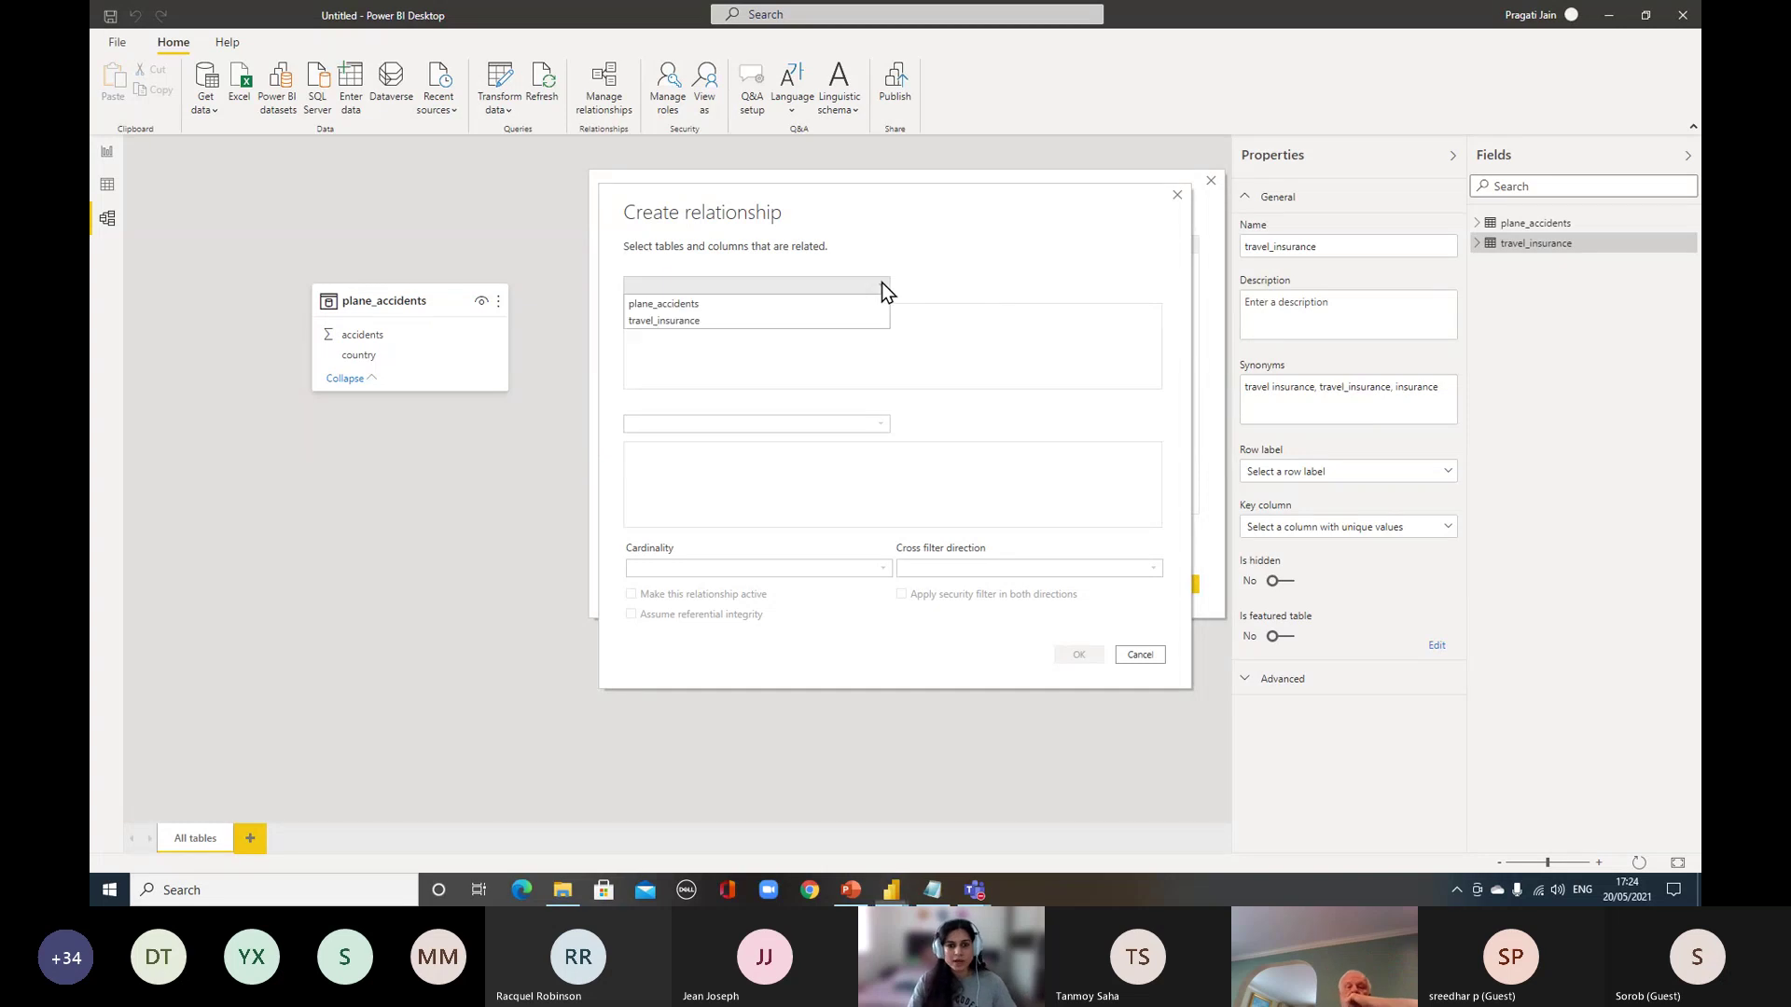
click(802, 306)
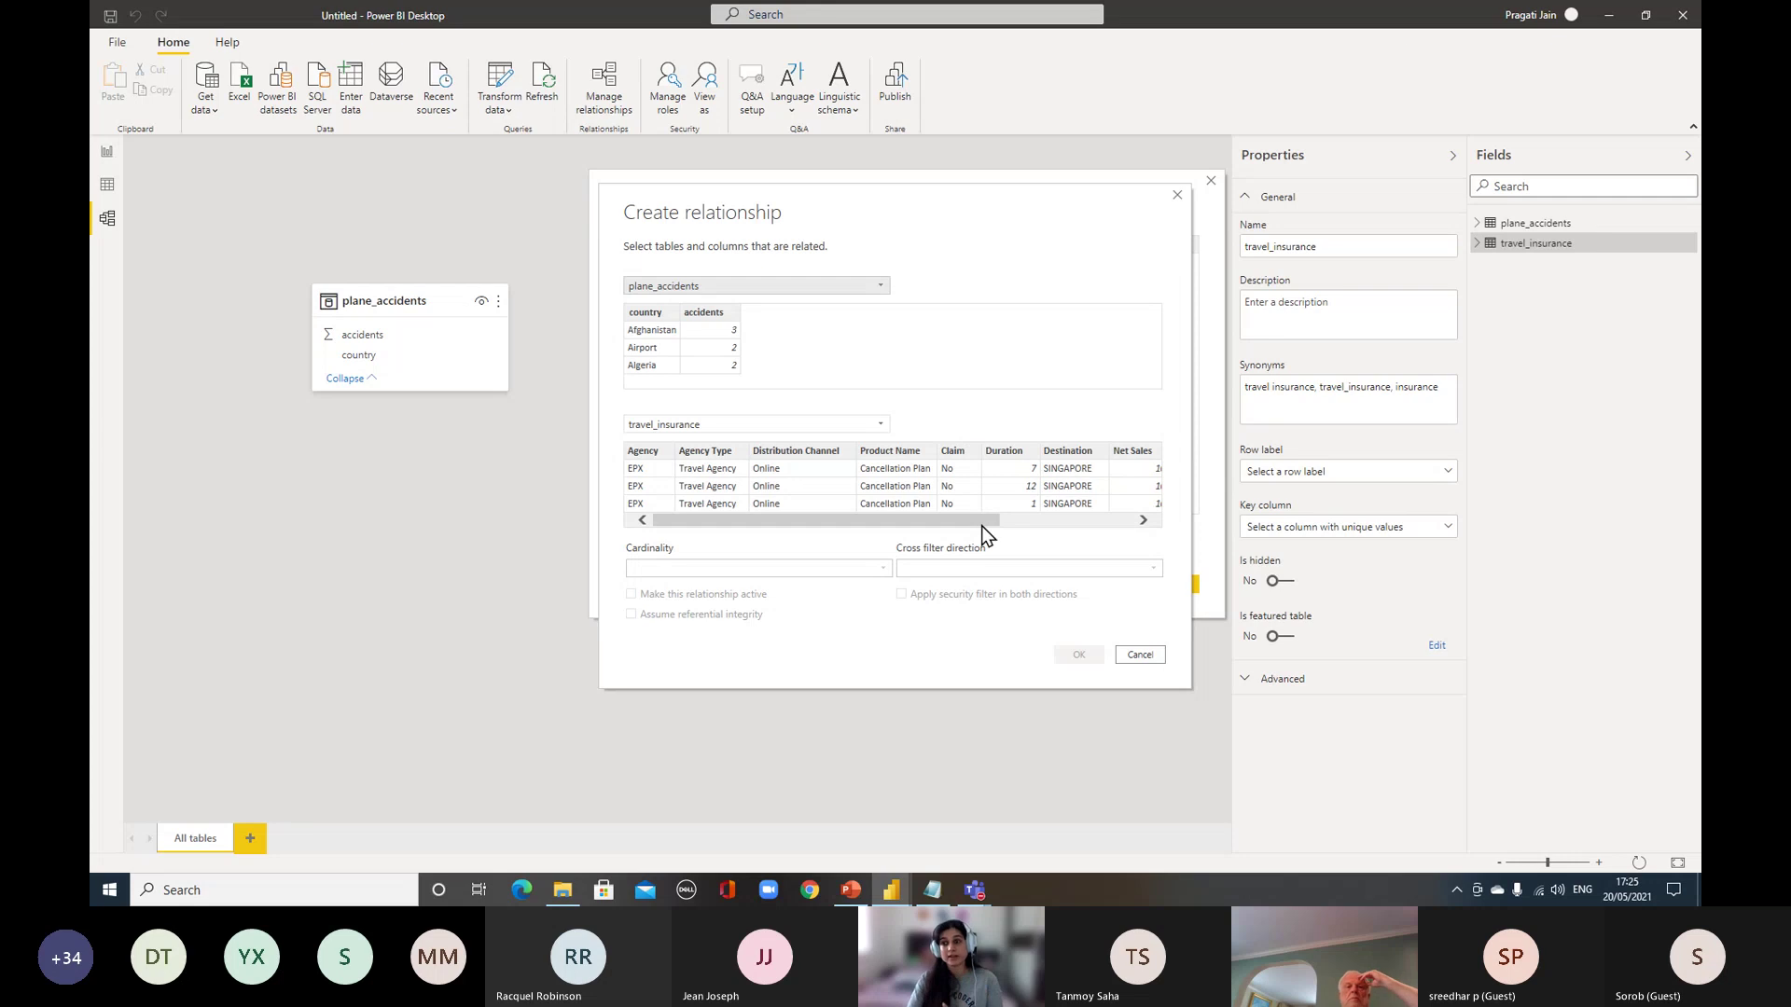
click(882, 425)
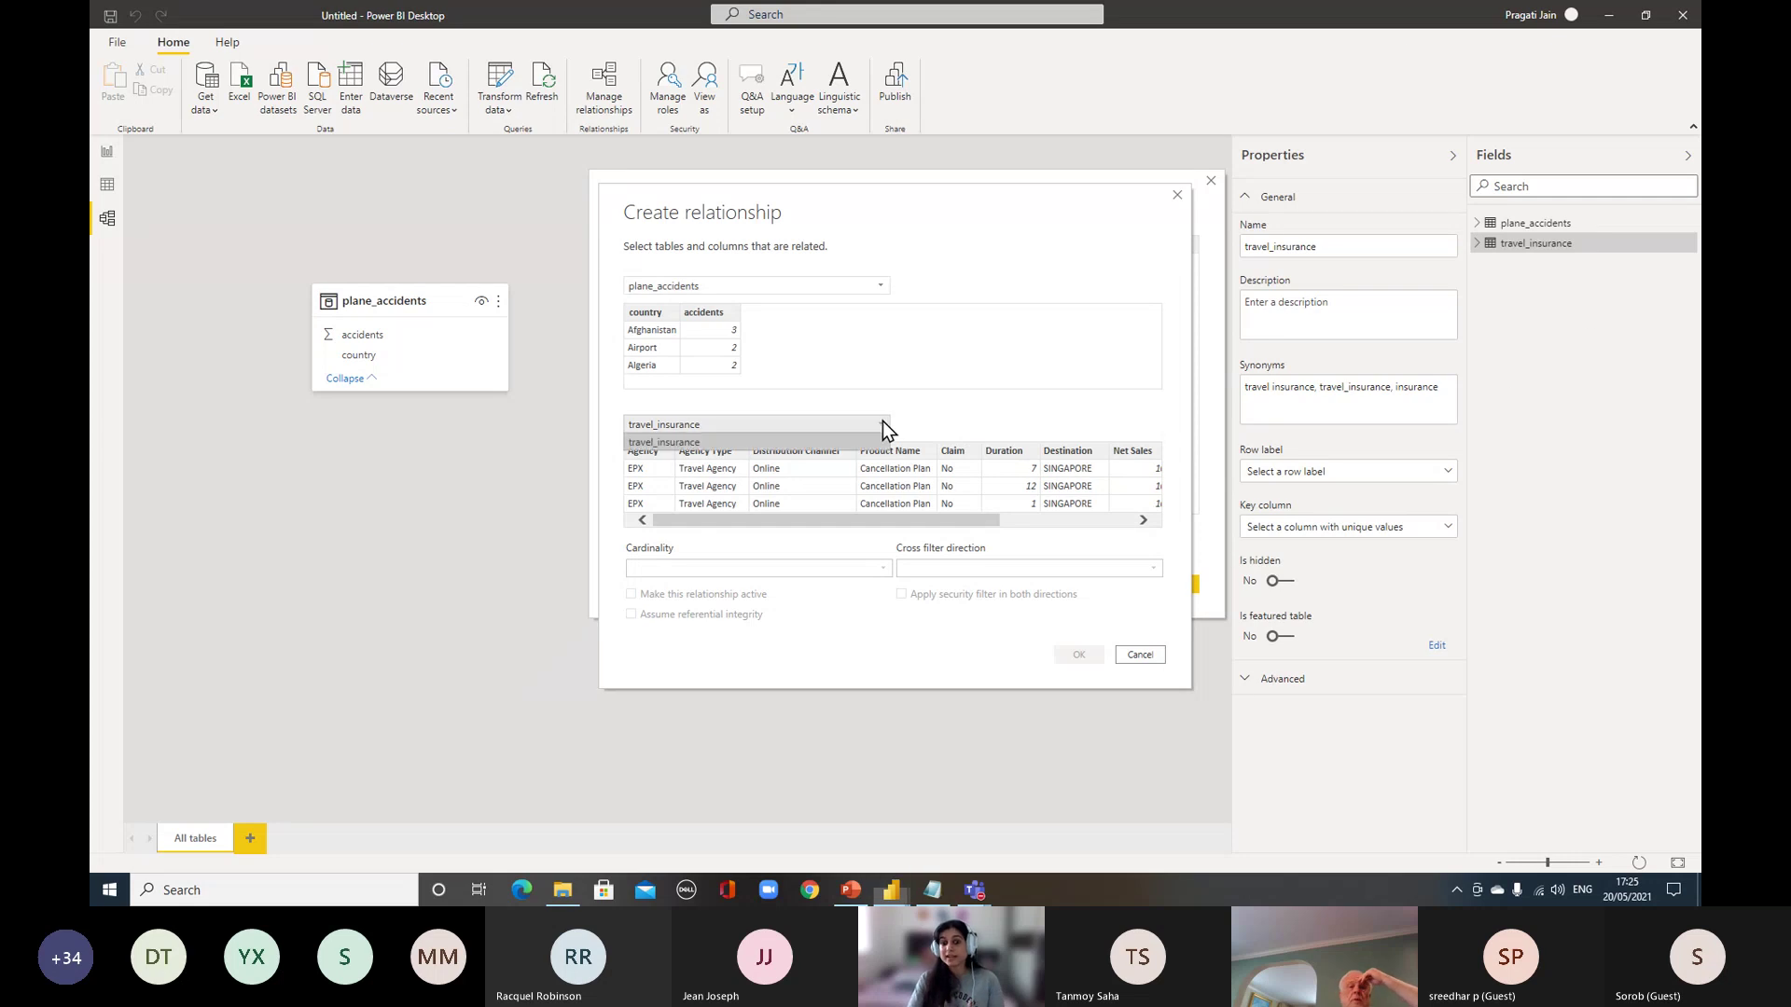
click(1011, 405)
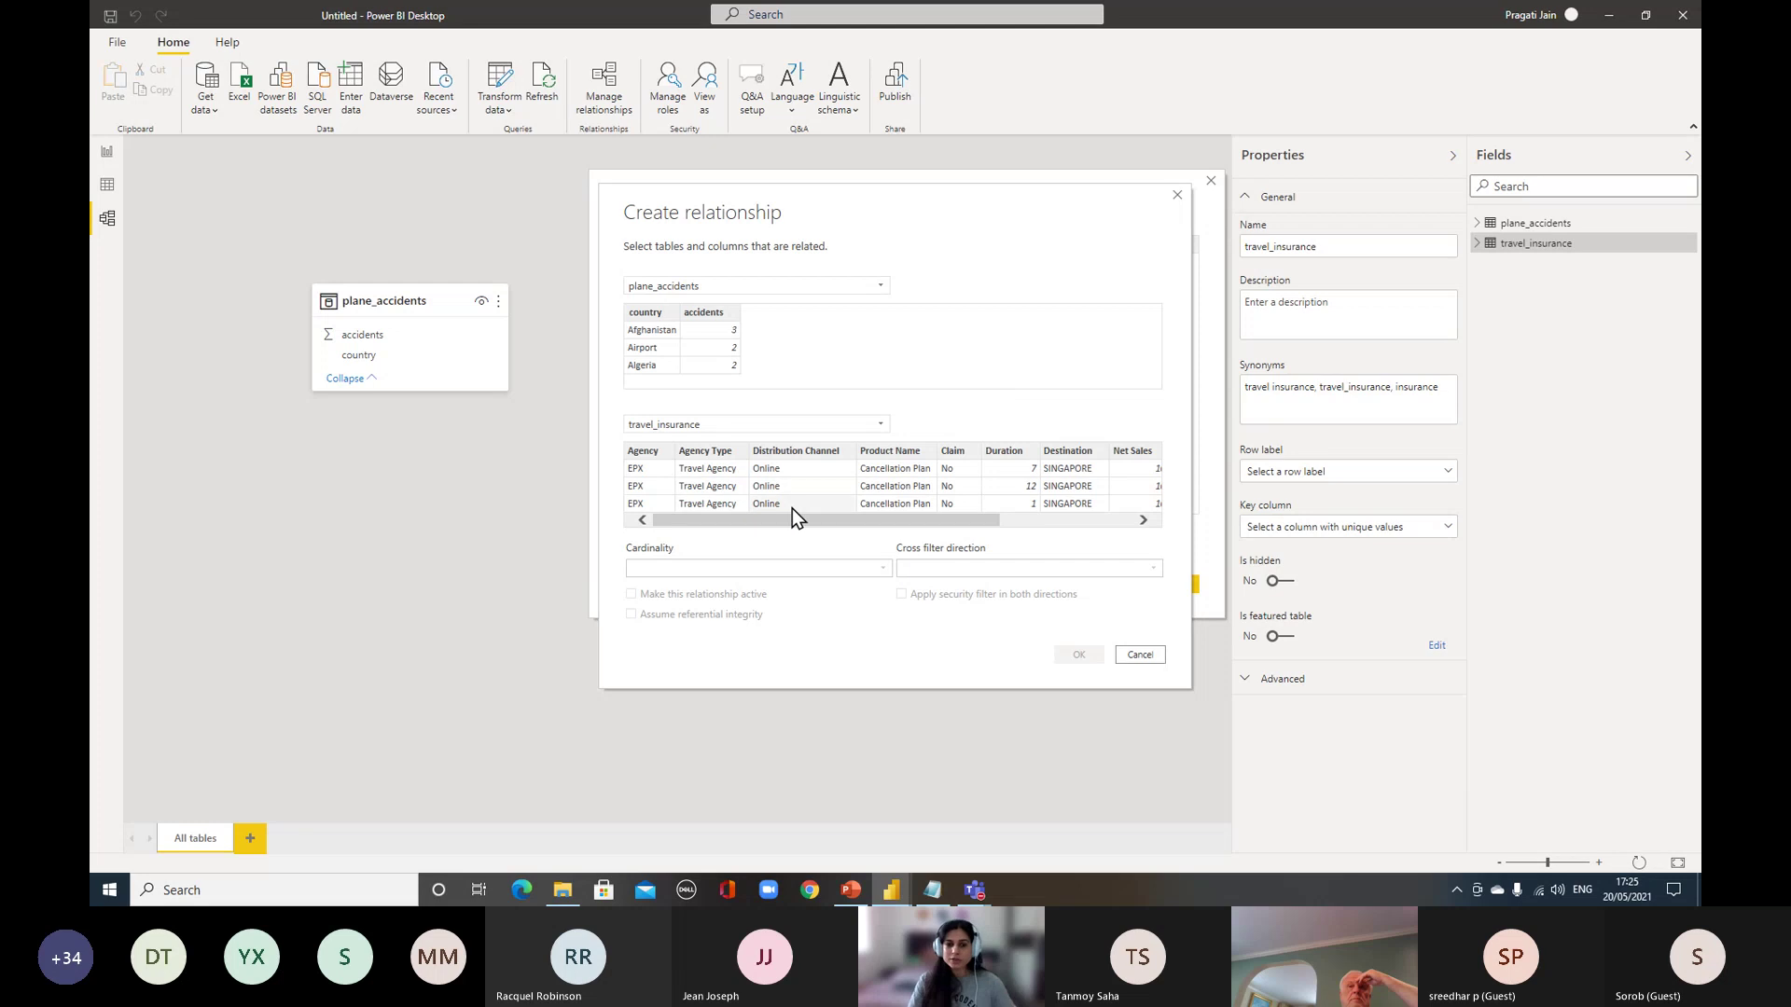
Relate country in plane_accidents to Destination in travel_insurance, save the relationship, and shift the plane_accidents table closer to travel_insurance
click(642, 314)
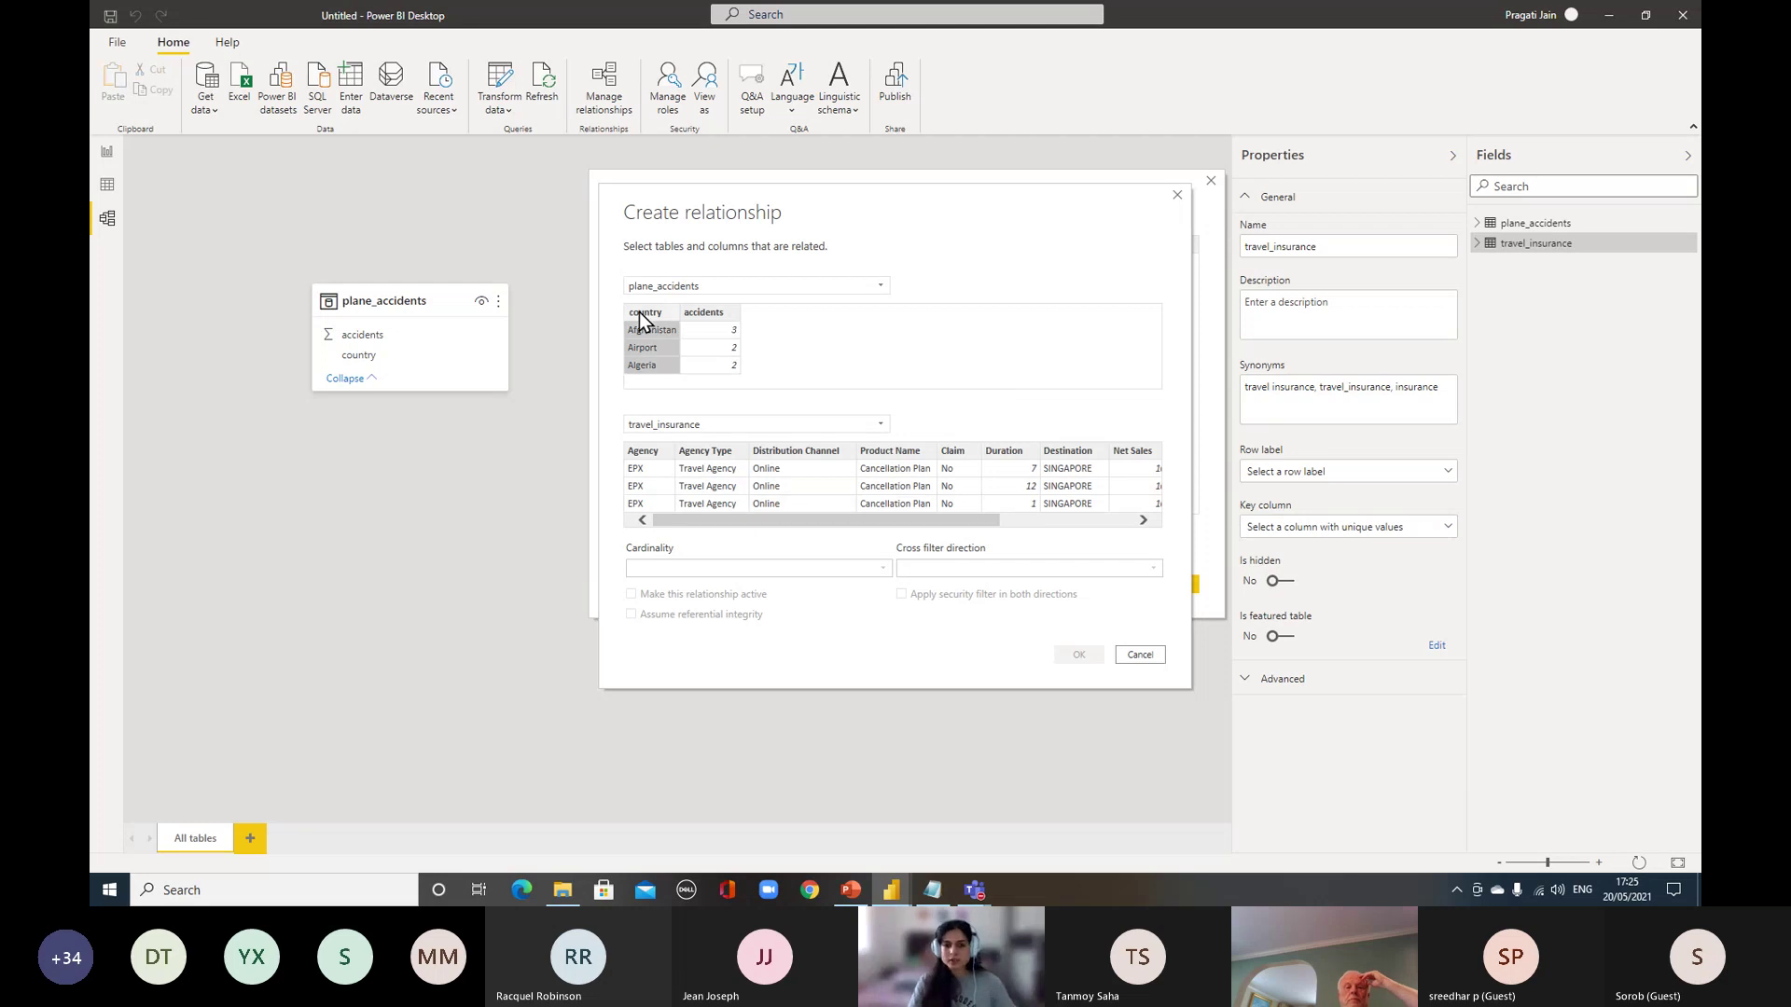
click(1082, 469)
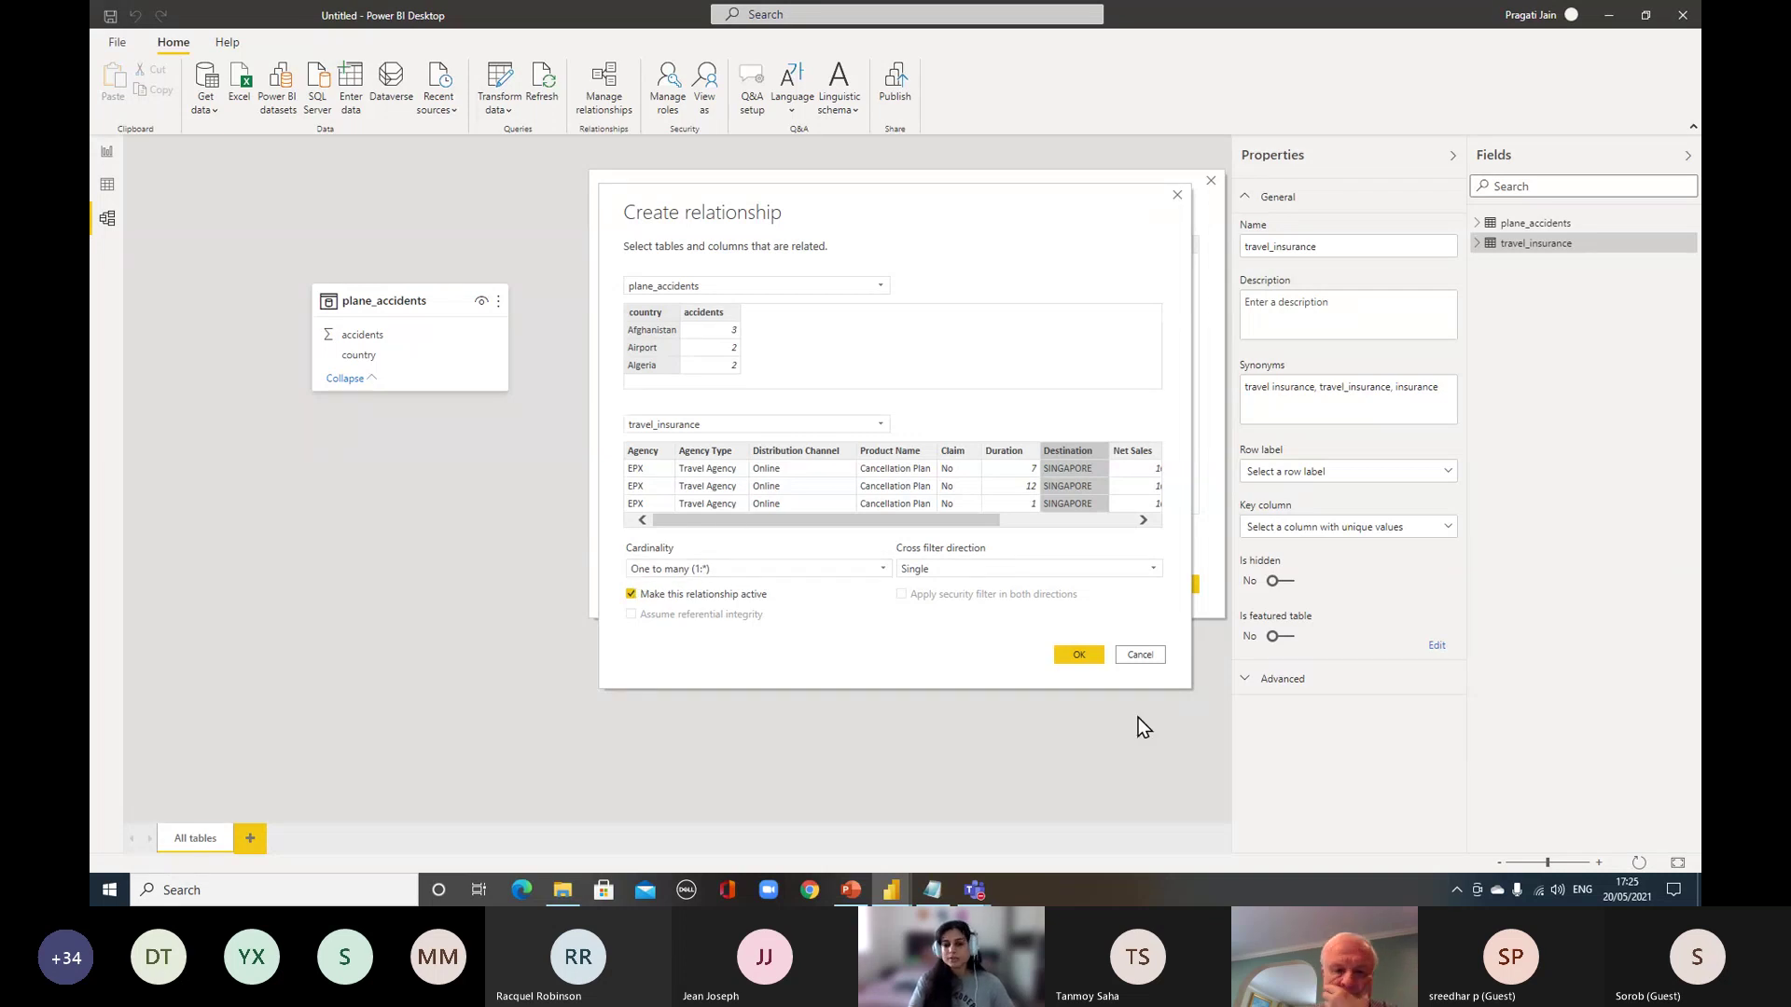
click(1088, 662)
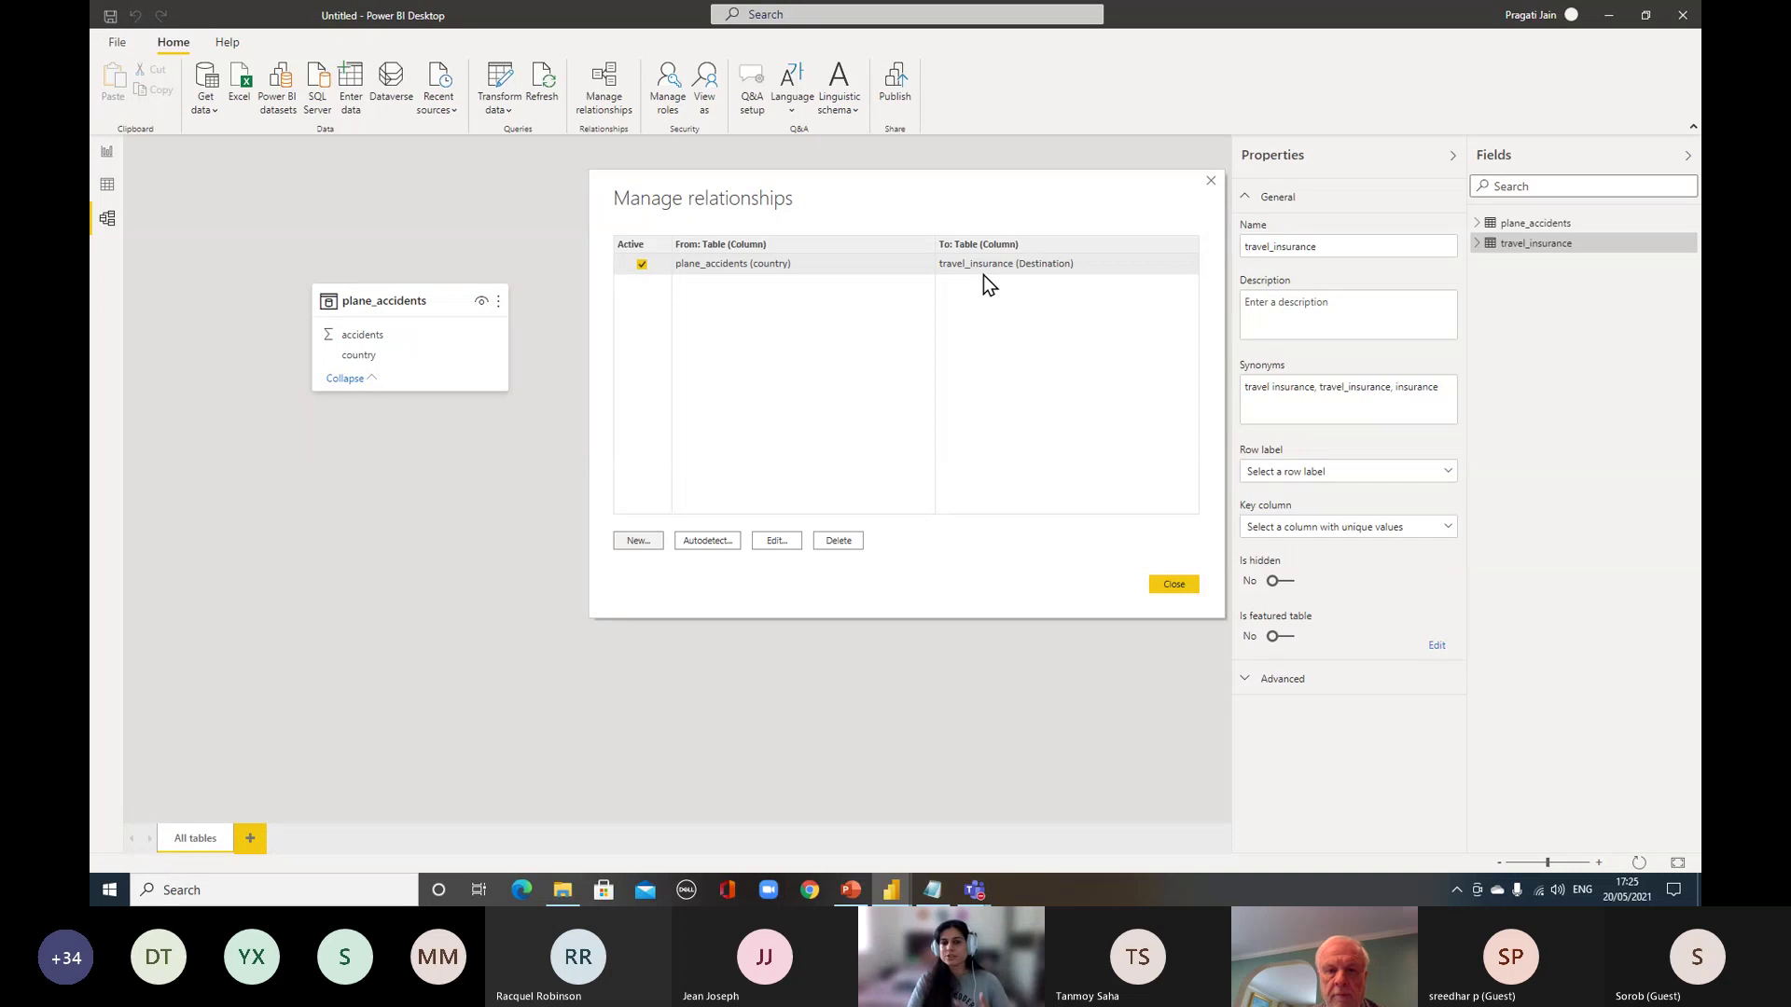
click(1172, 586)
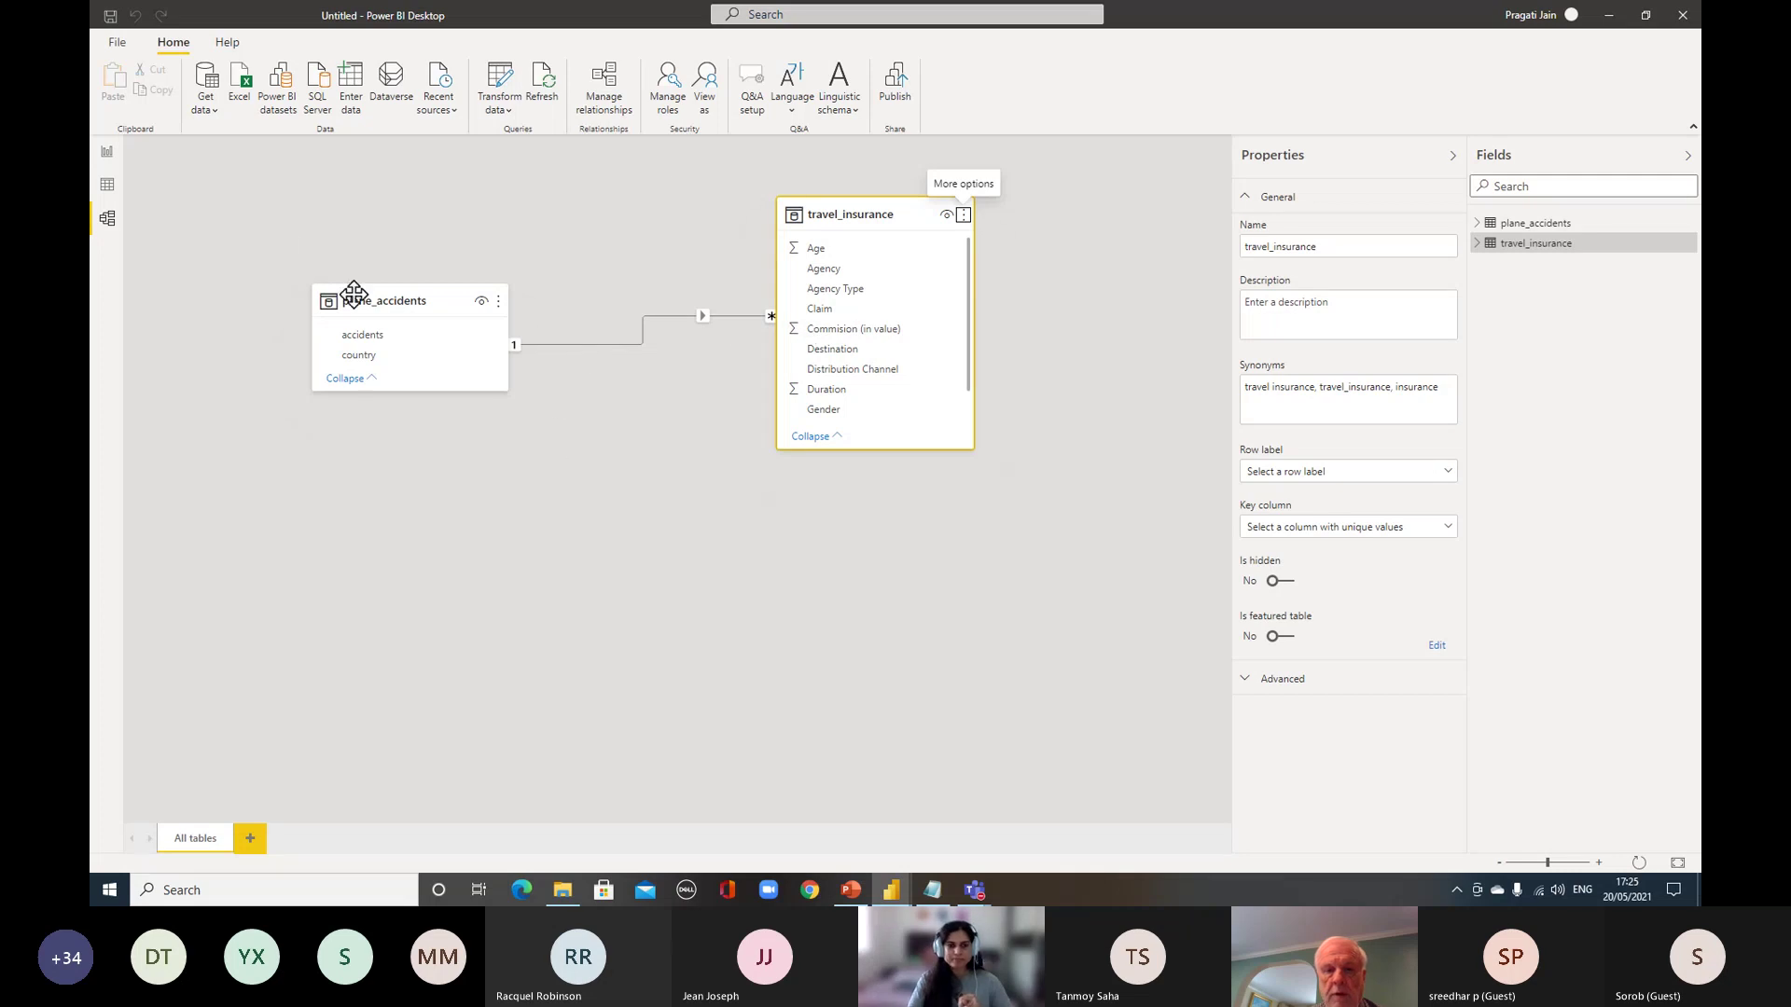
drag(374, 300, 426, 296)
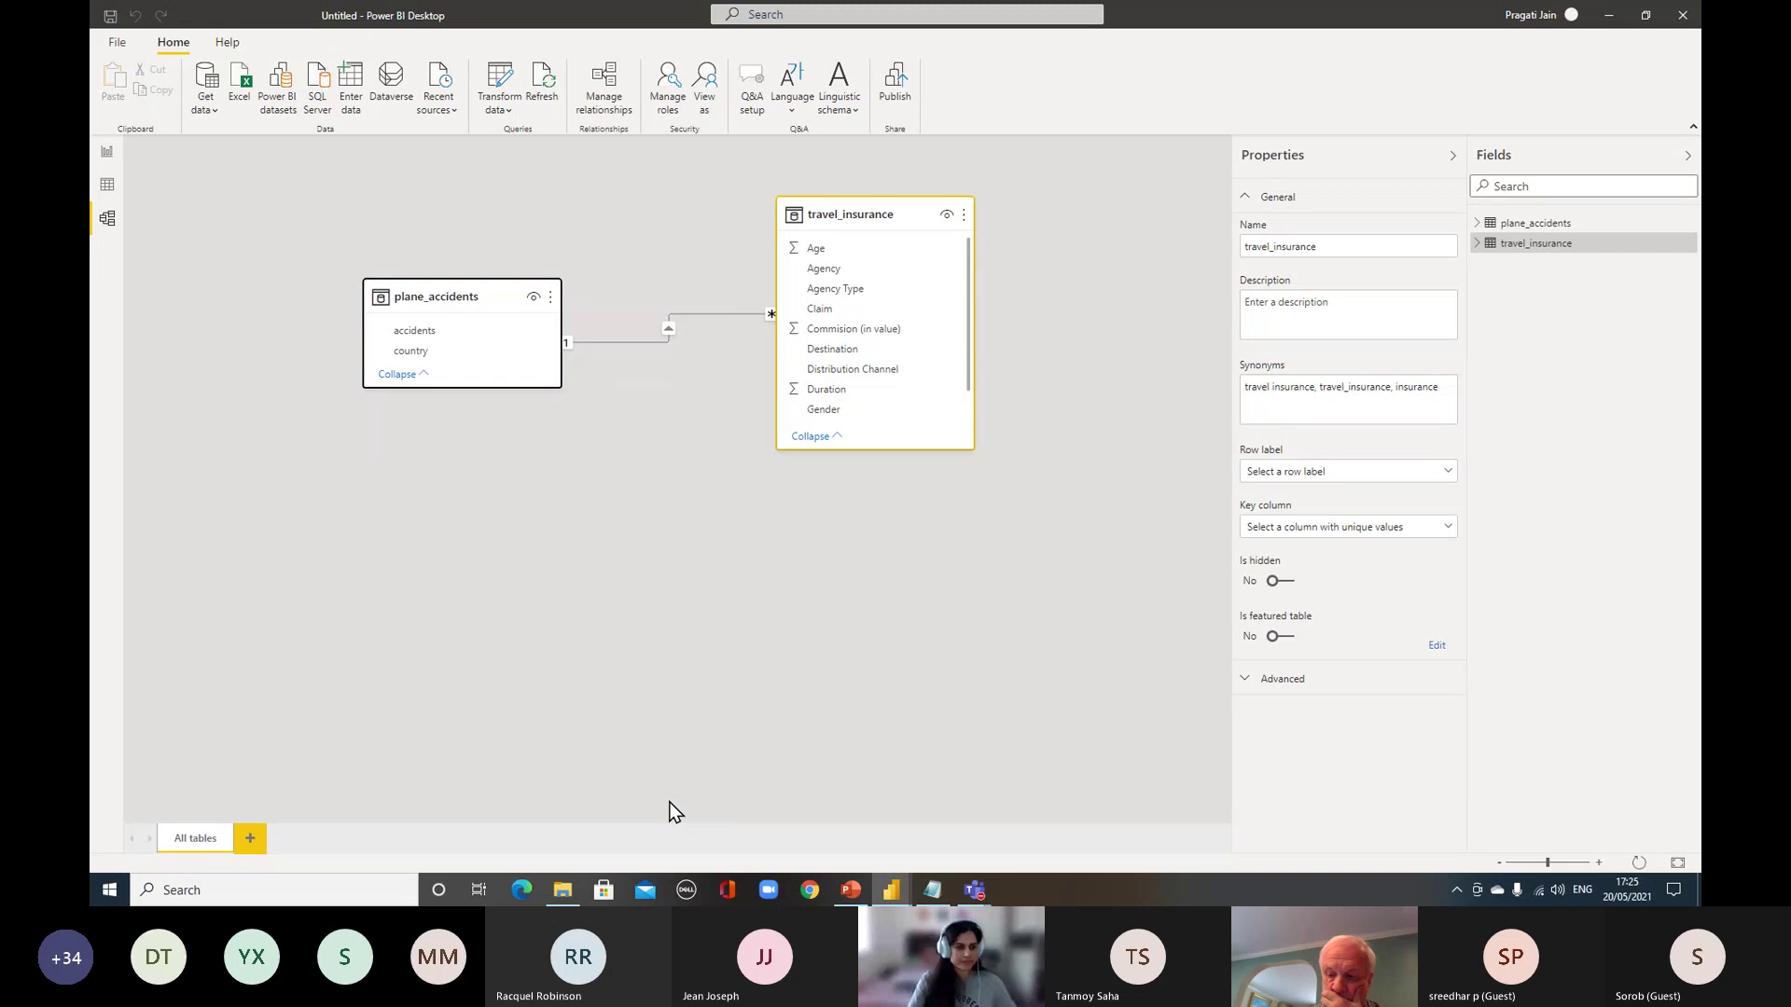
Examine the travel_insurance columns in the data view, checking the Agency, Agency Type and Product Name values, Net Sales, Commision (in value), Gender and Age
click(106, 191)
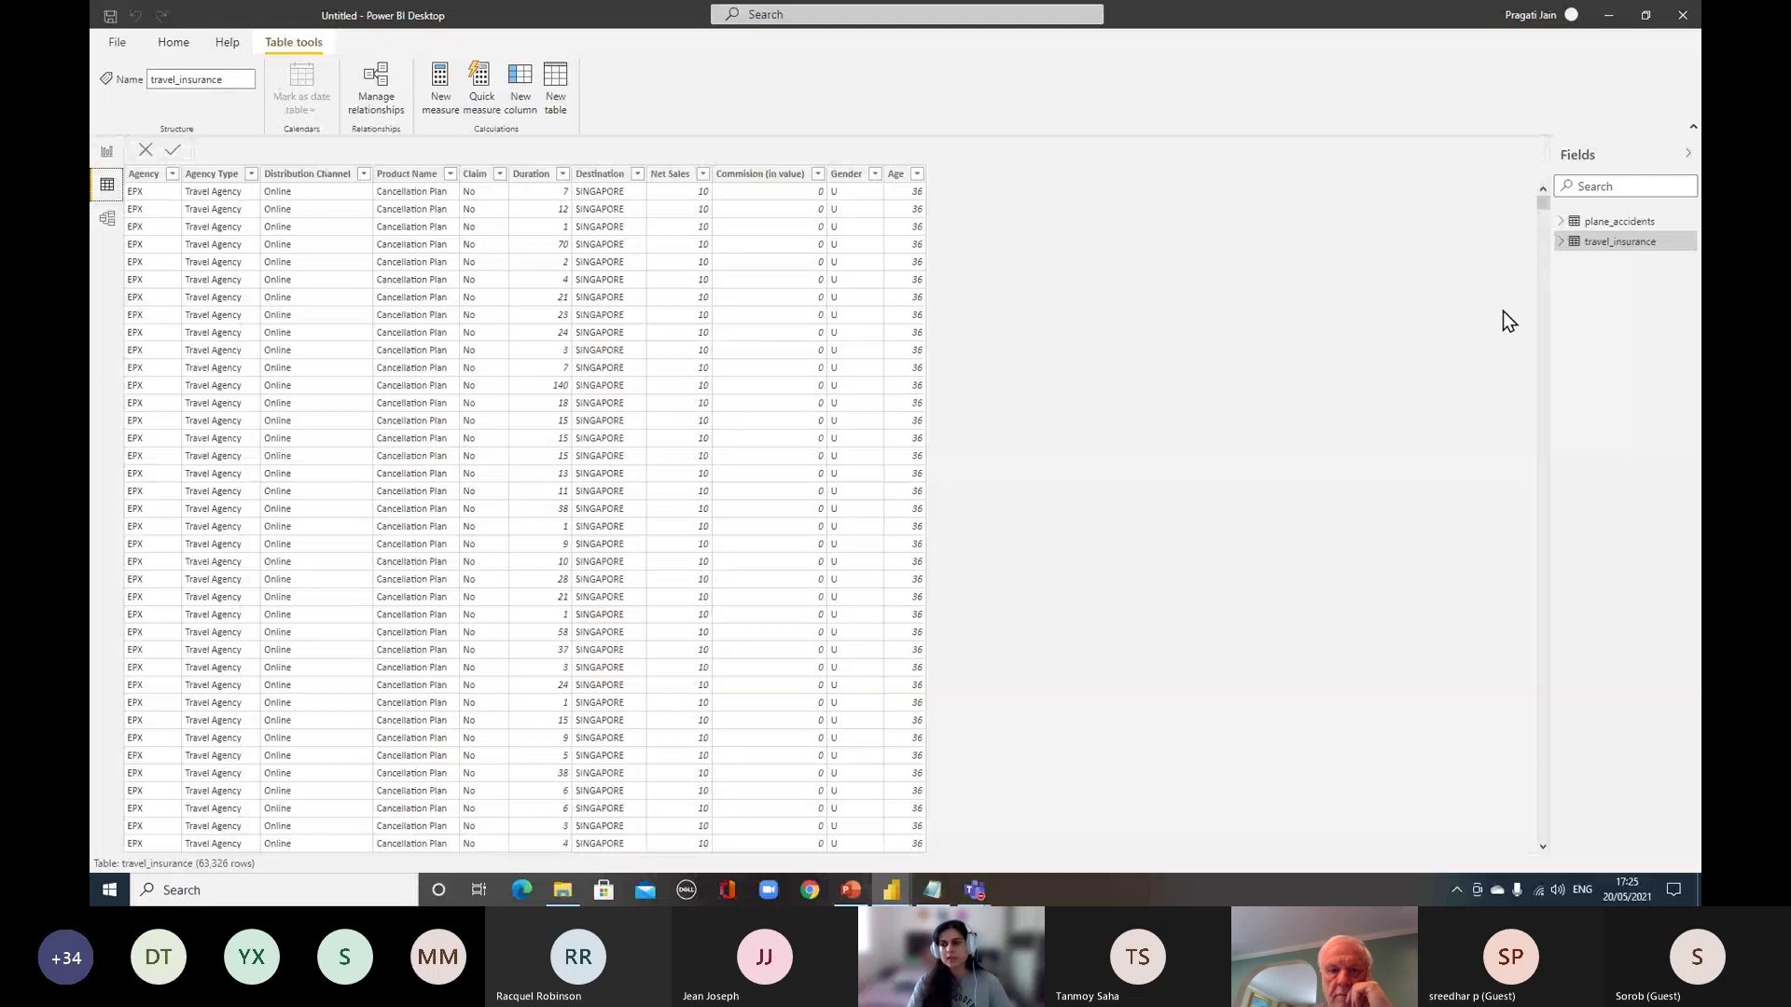
mouse_move(1624, 252)
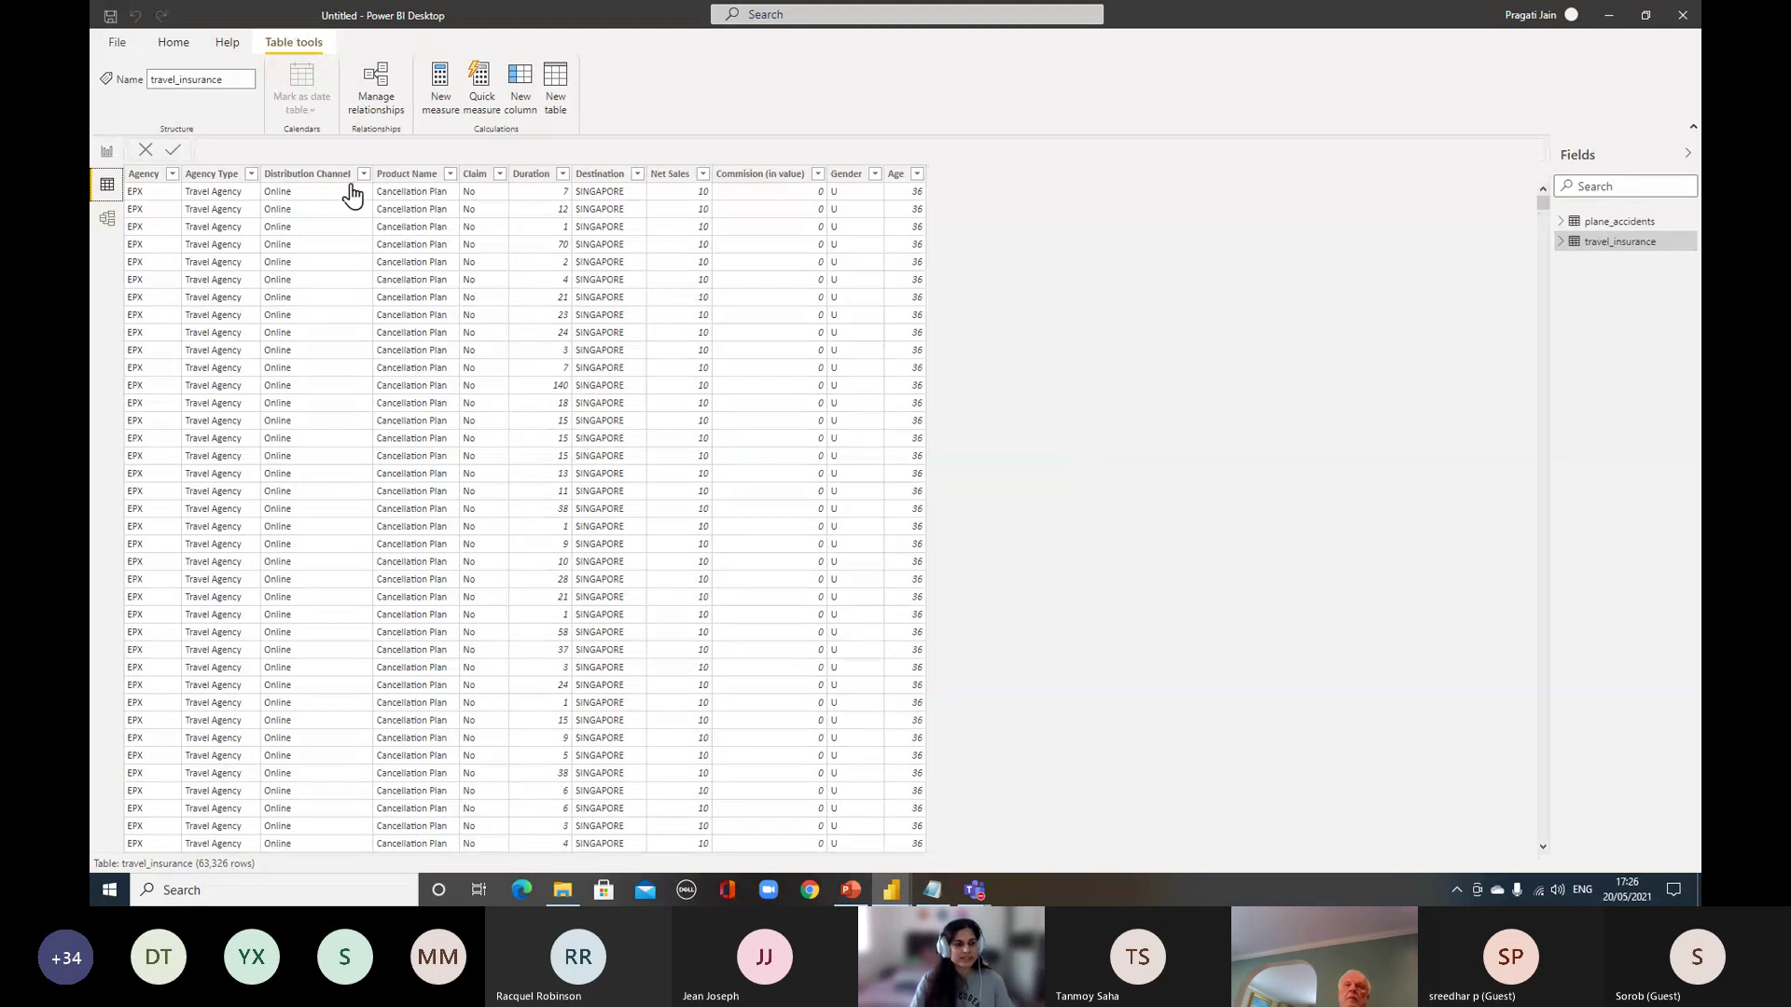
click(173, 175)
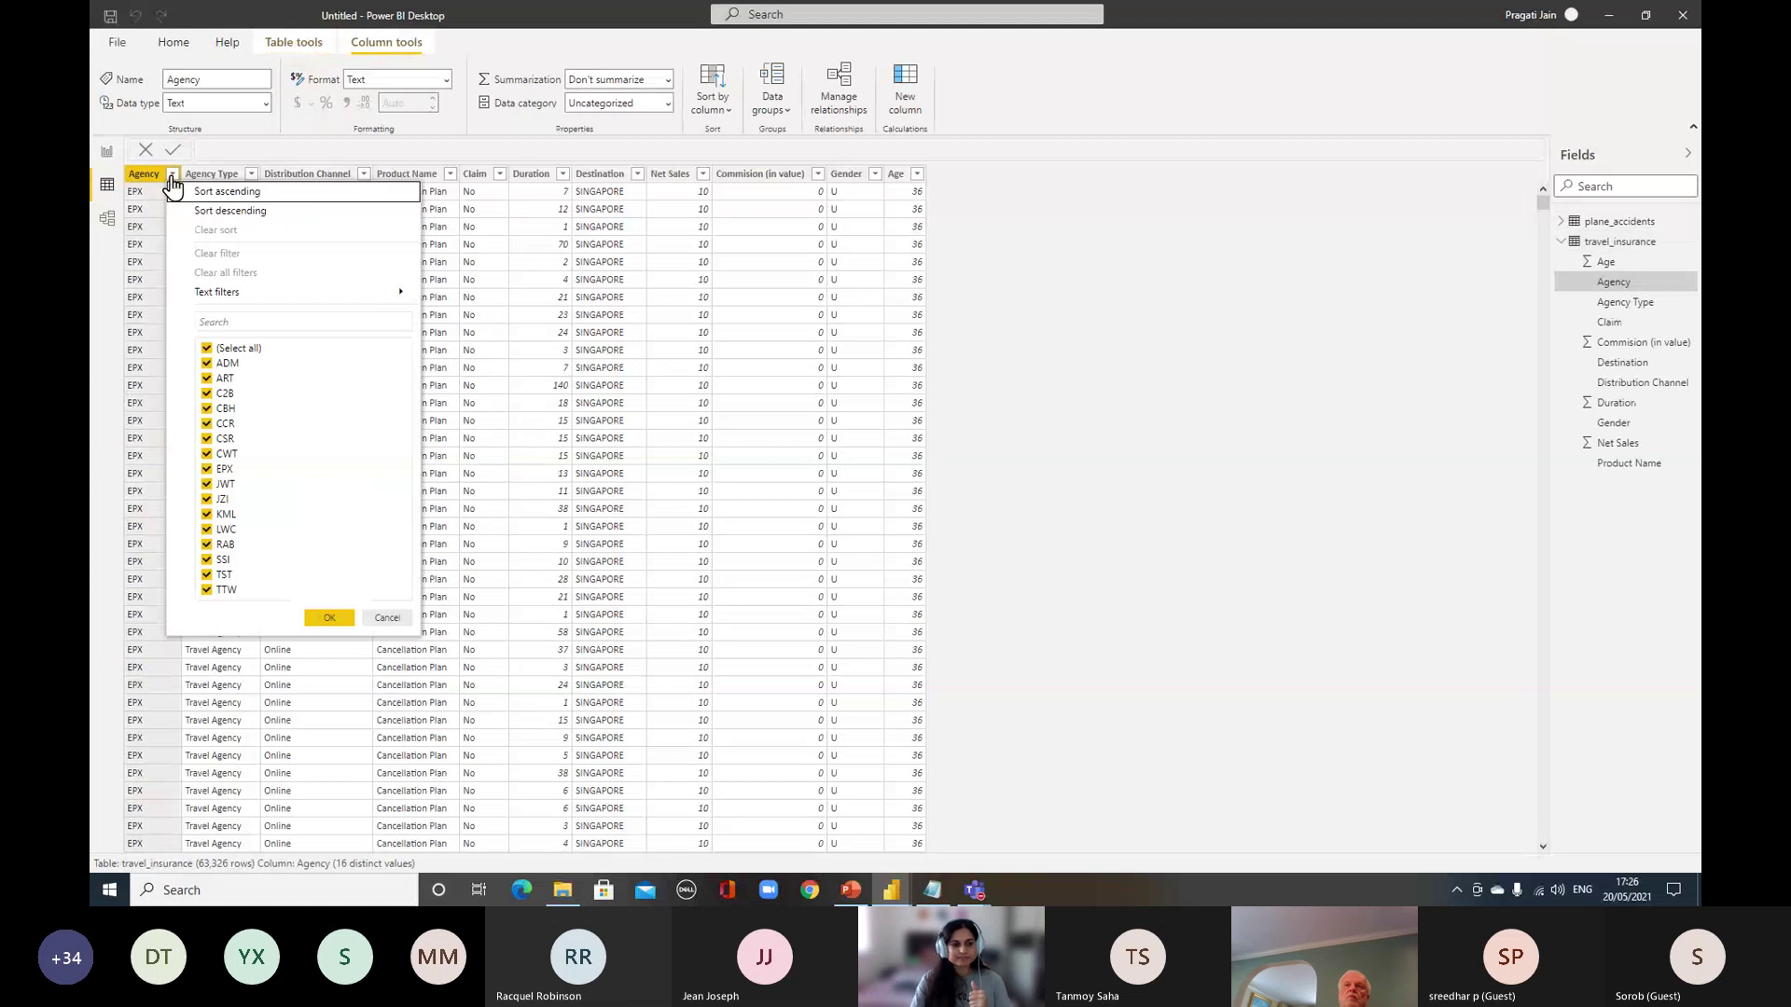
click(1033, 396)
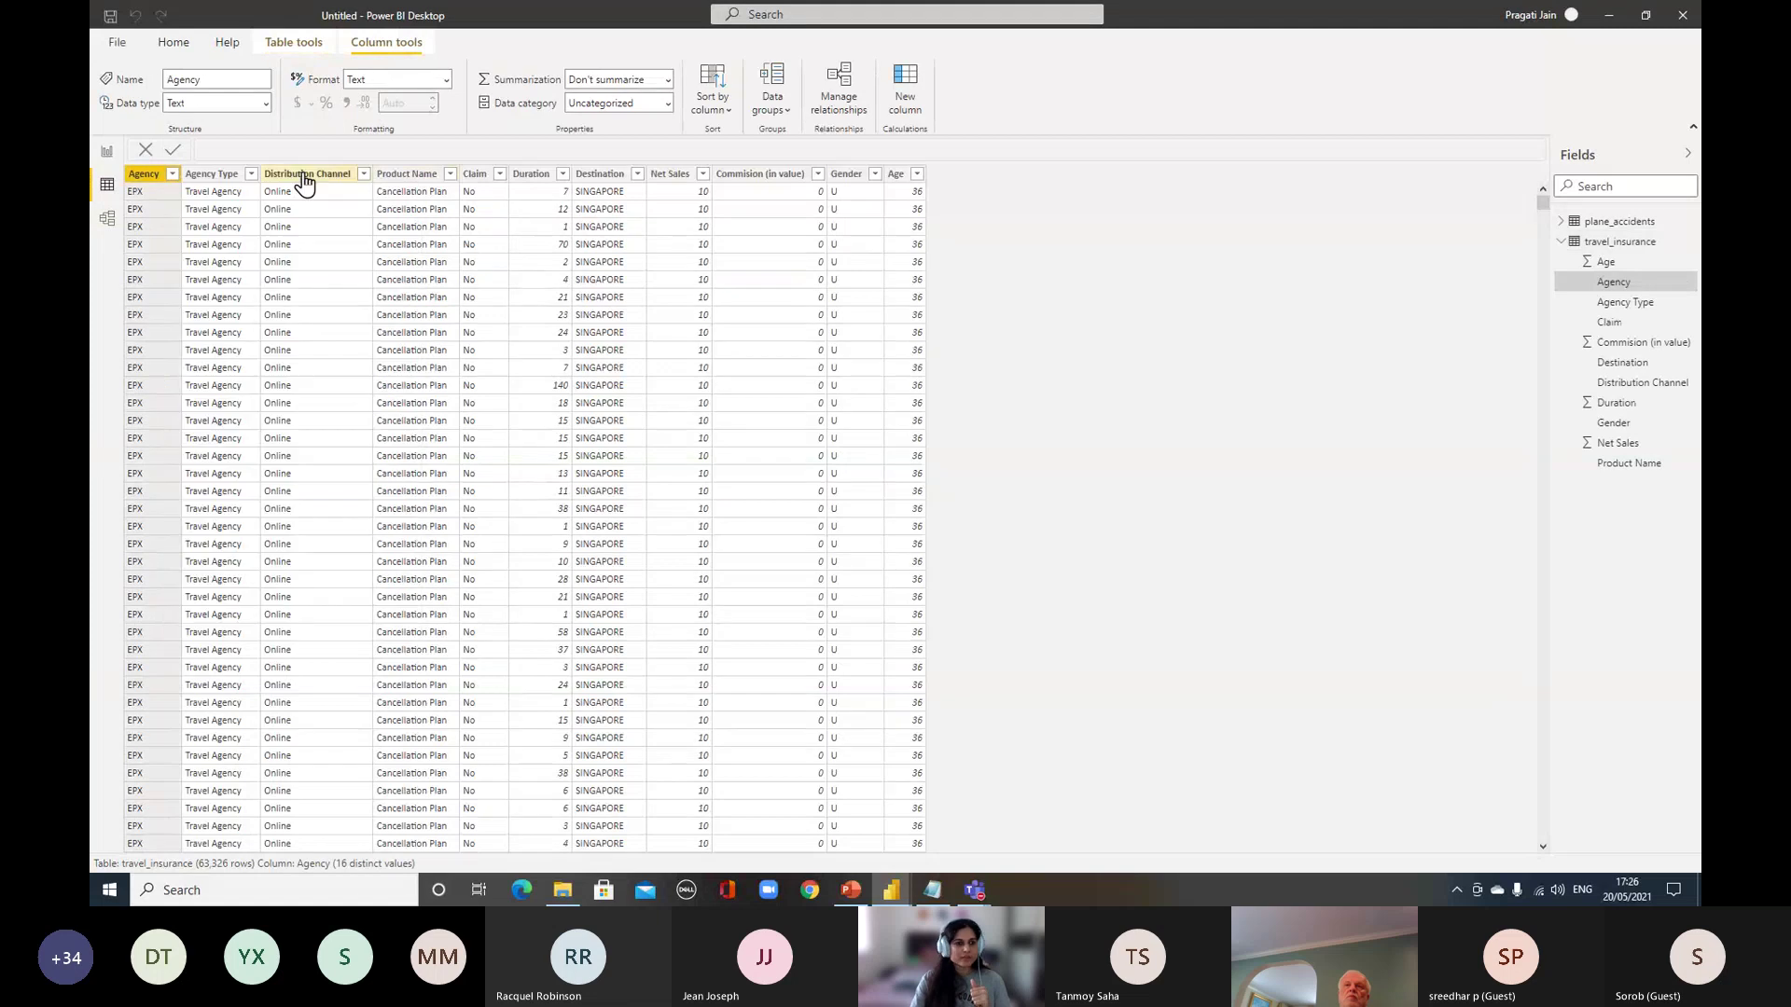
click(252, 175)
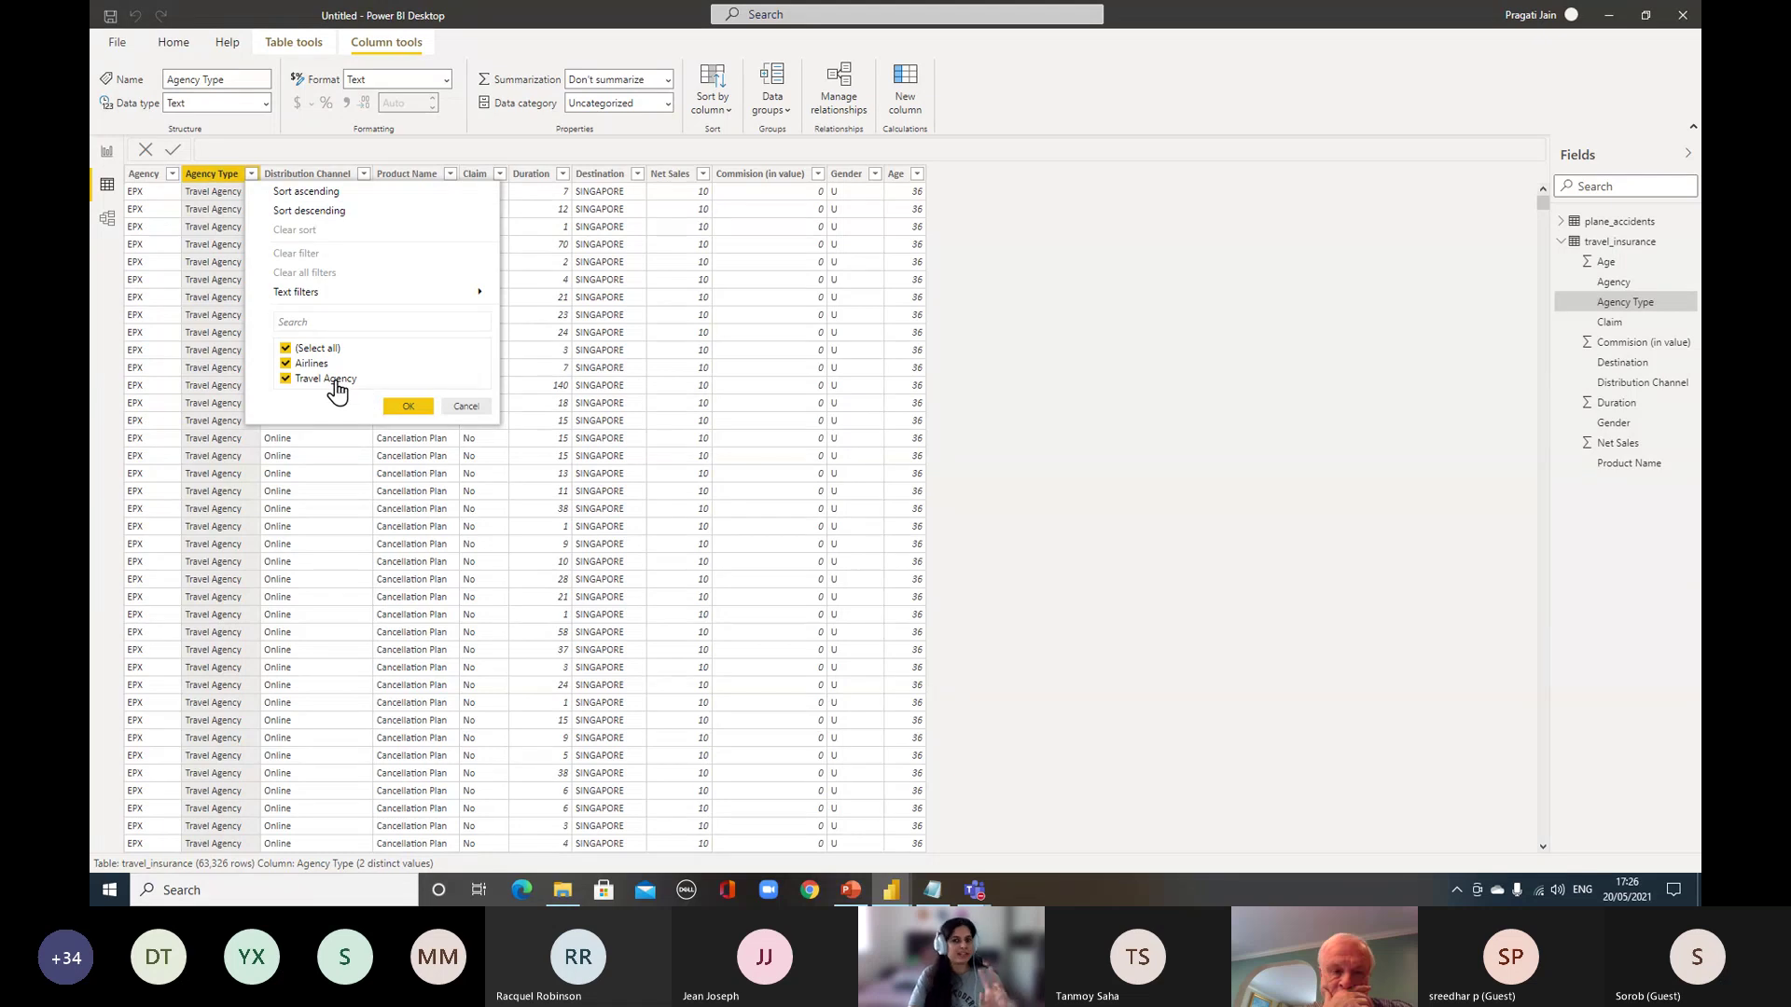
click(466, 406)
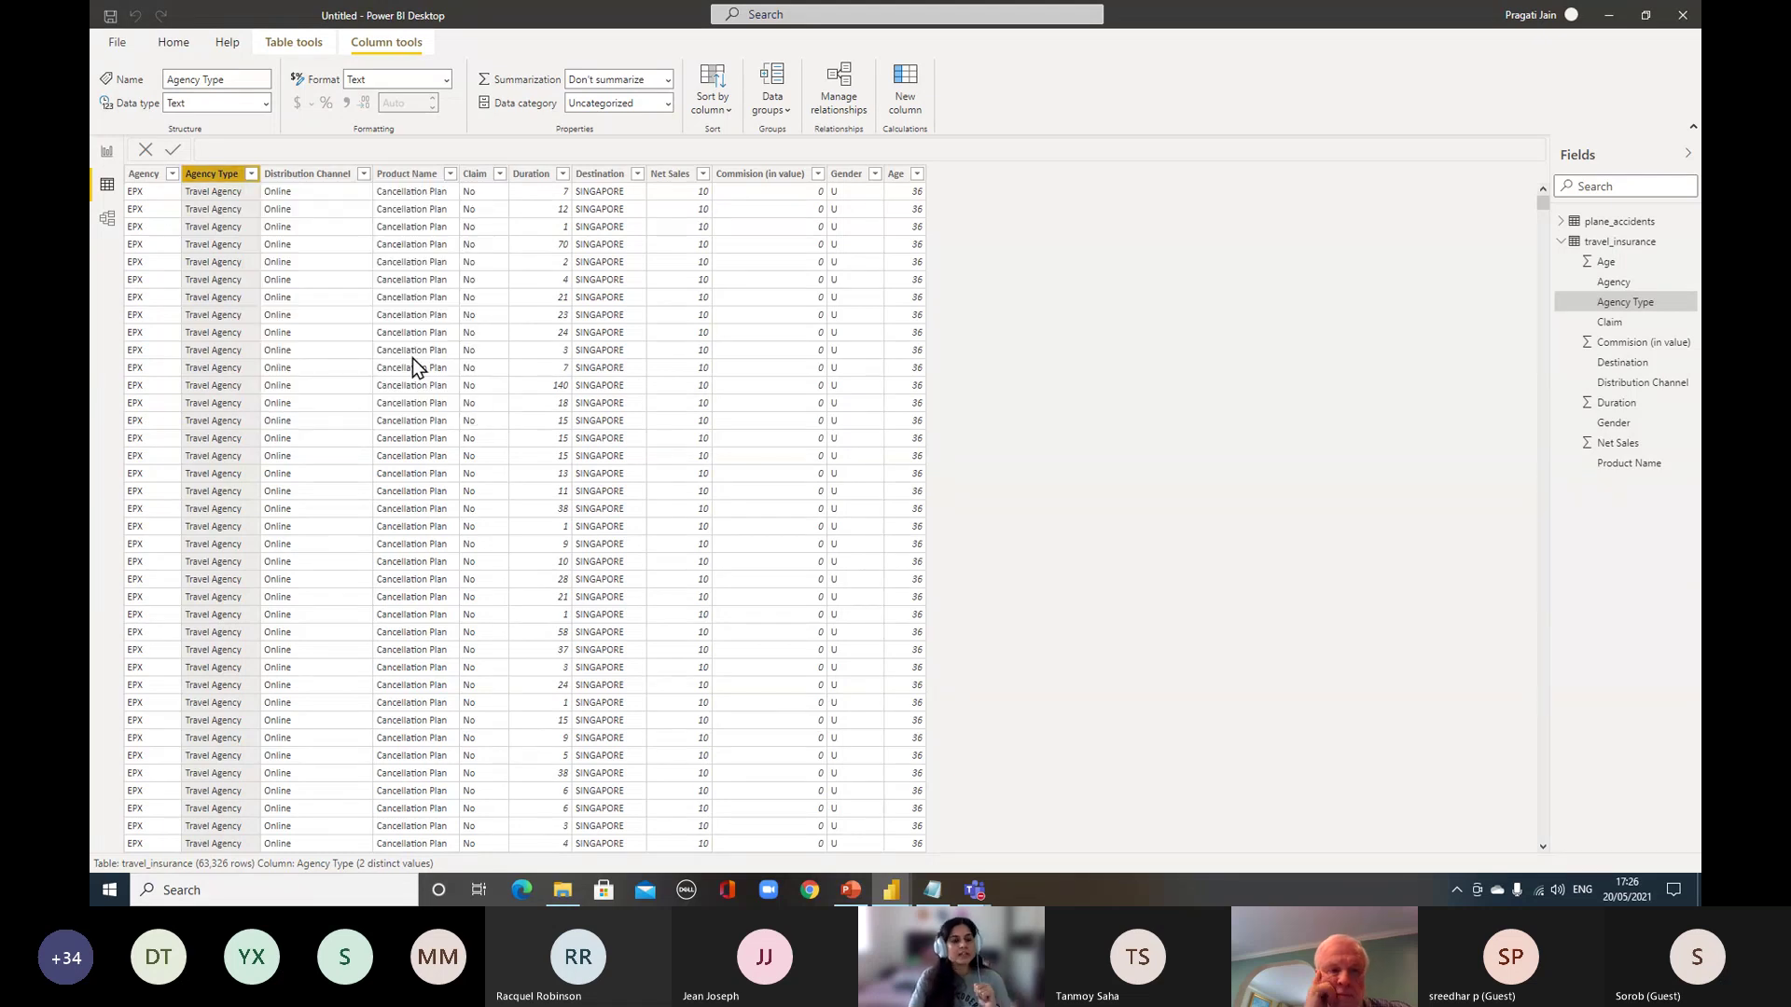
click(449, 173)
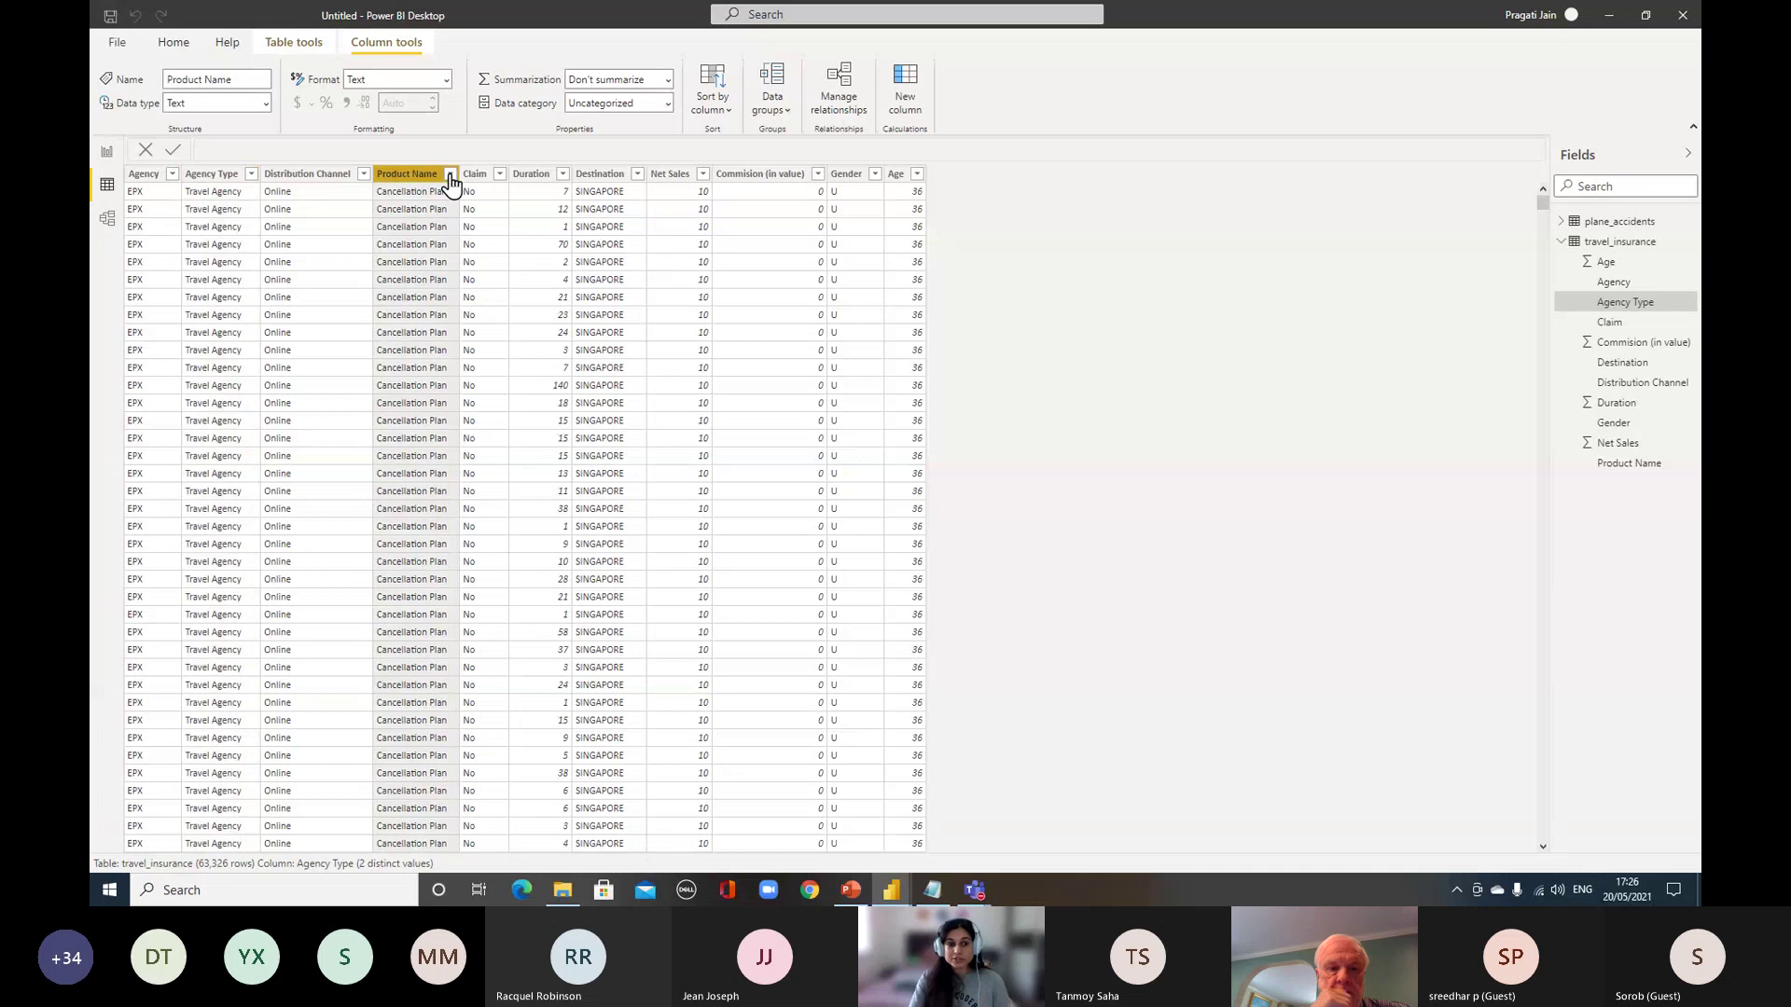
click(977, 267)
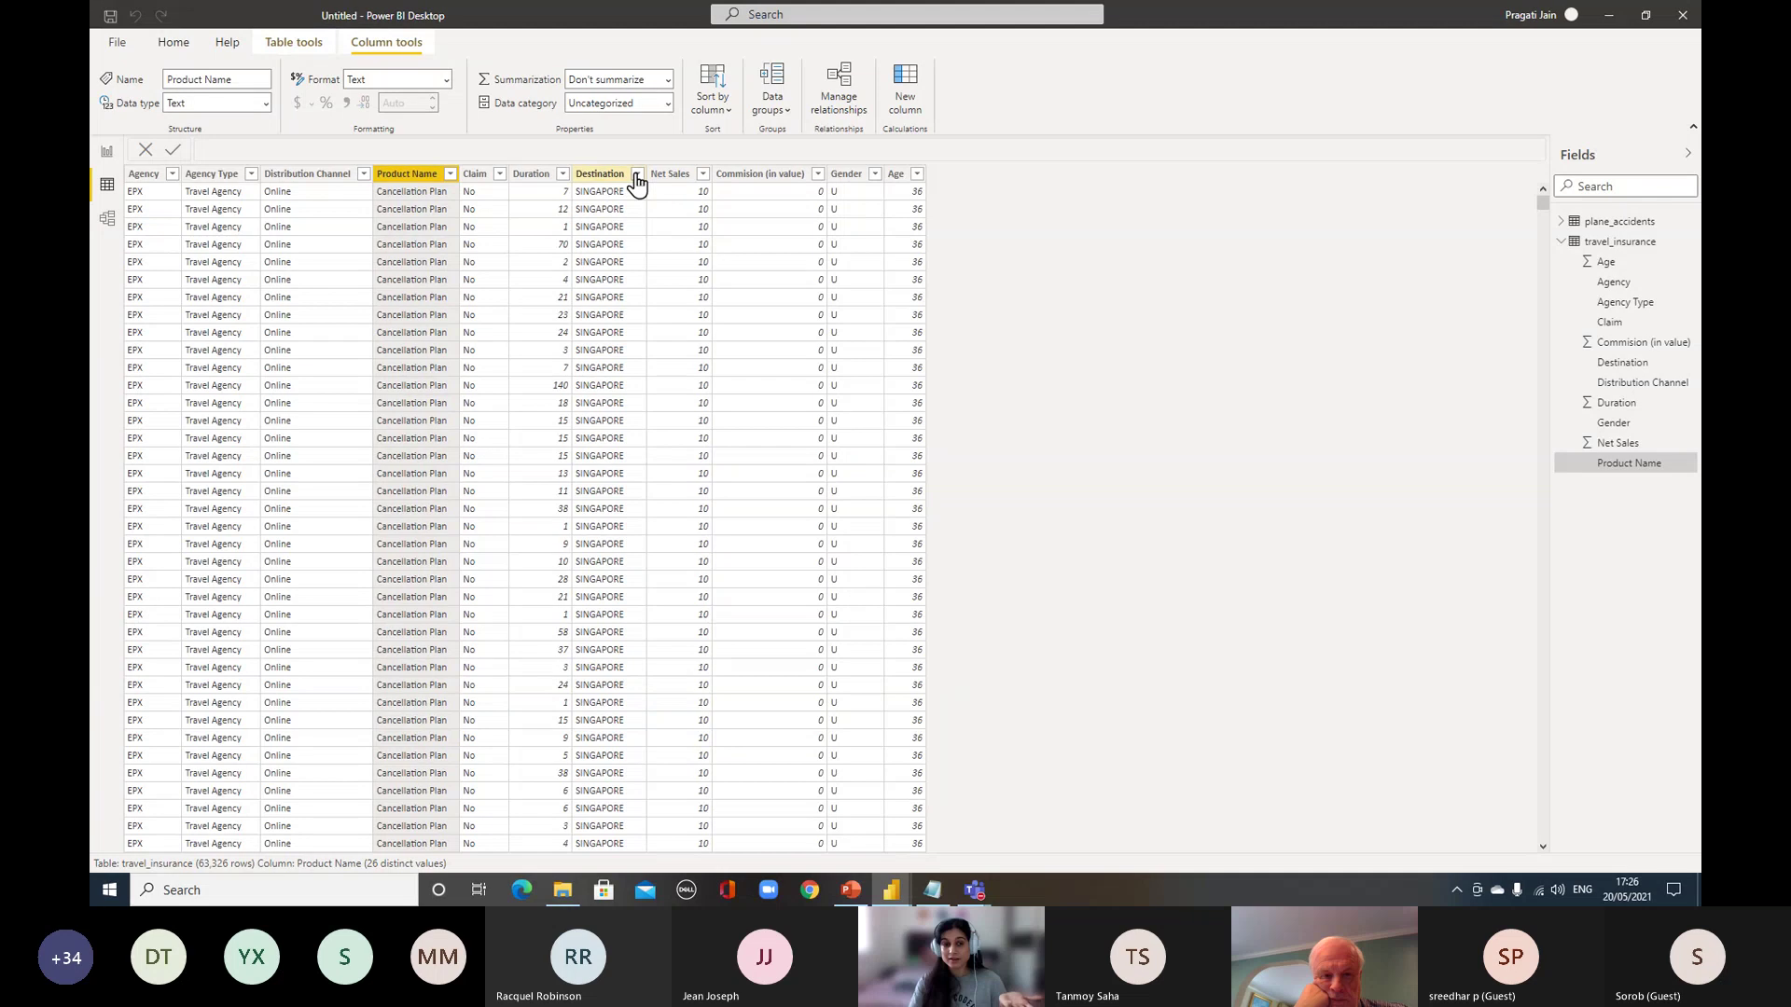
click(670, 178)
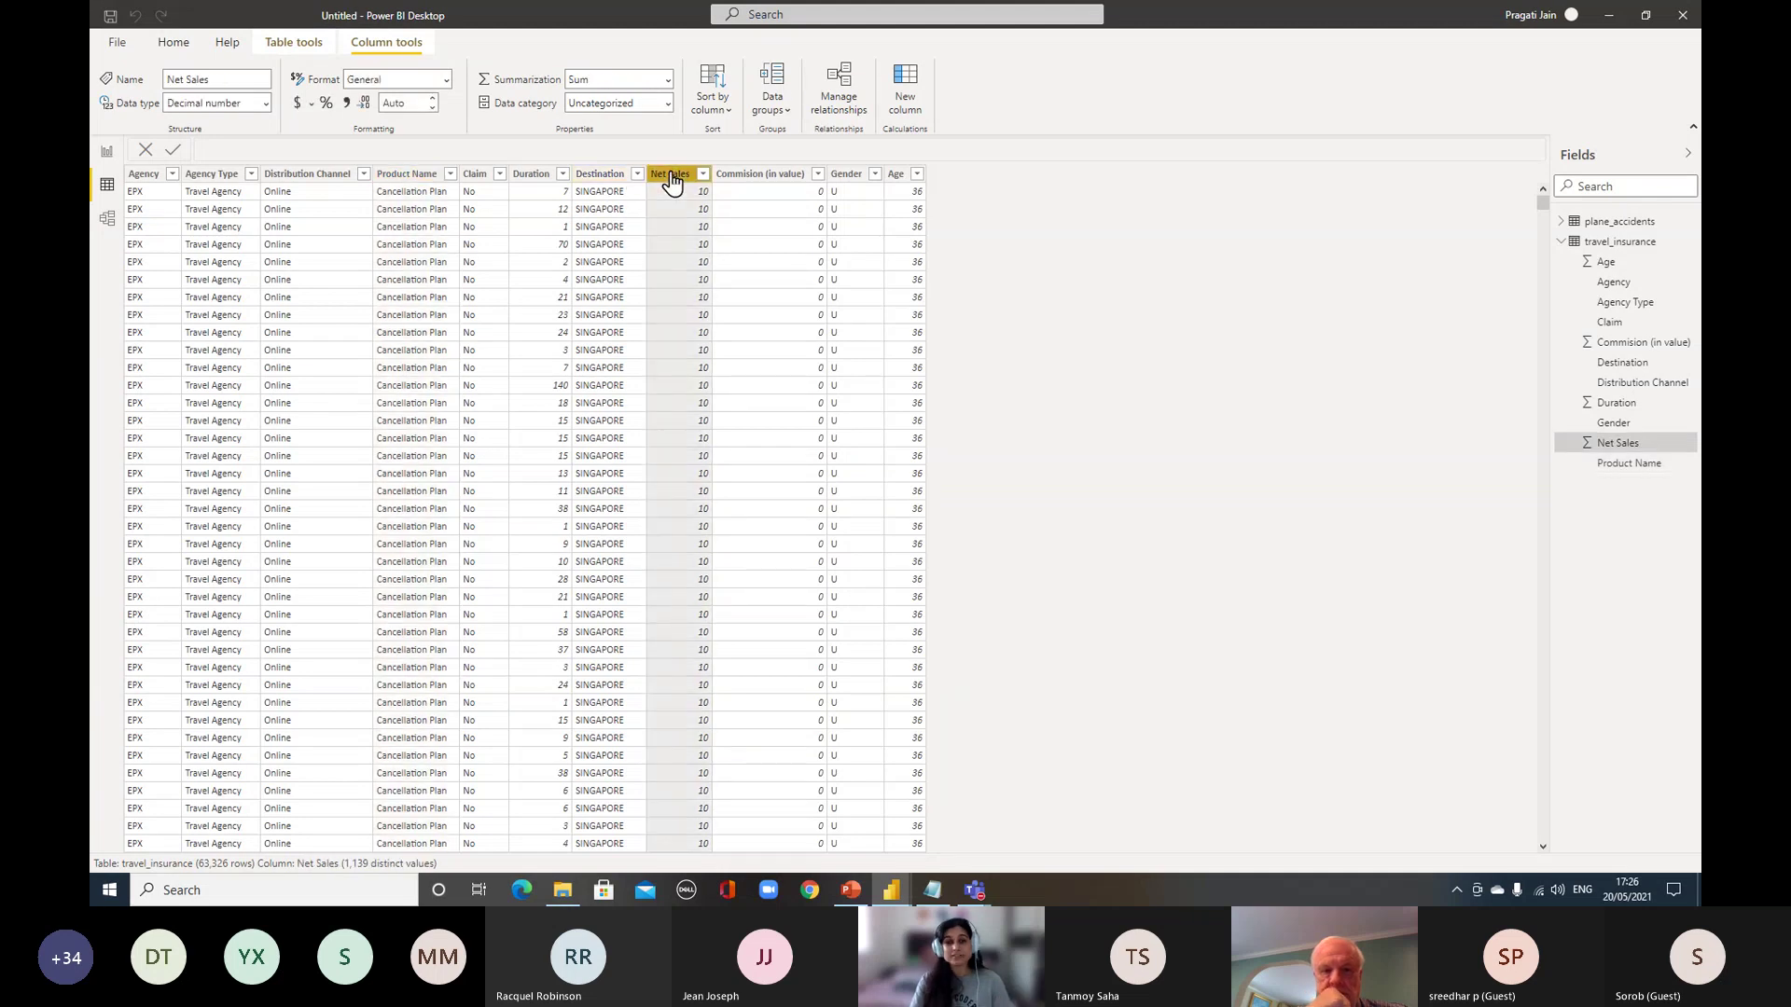
click(733, 177)
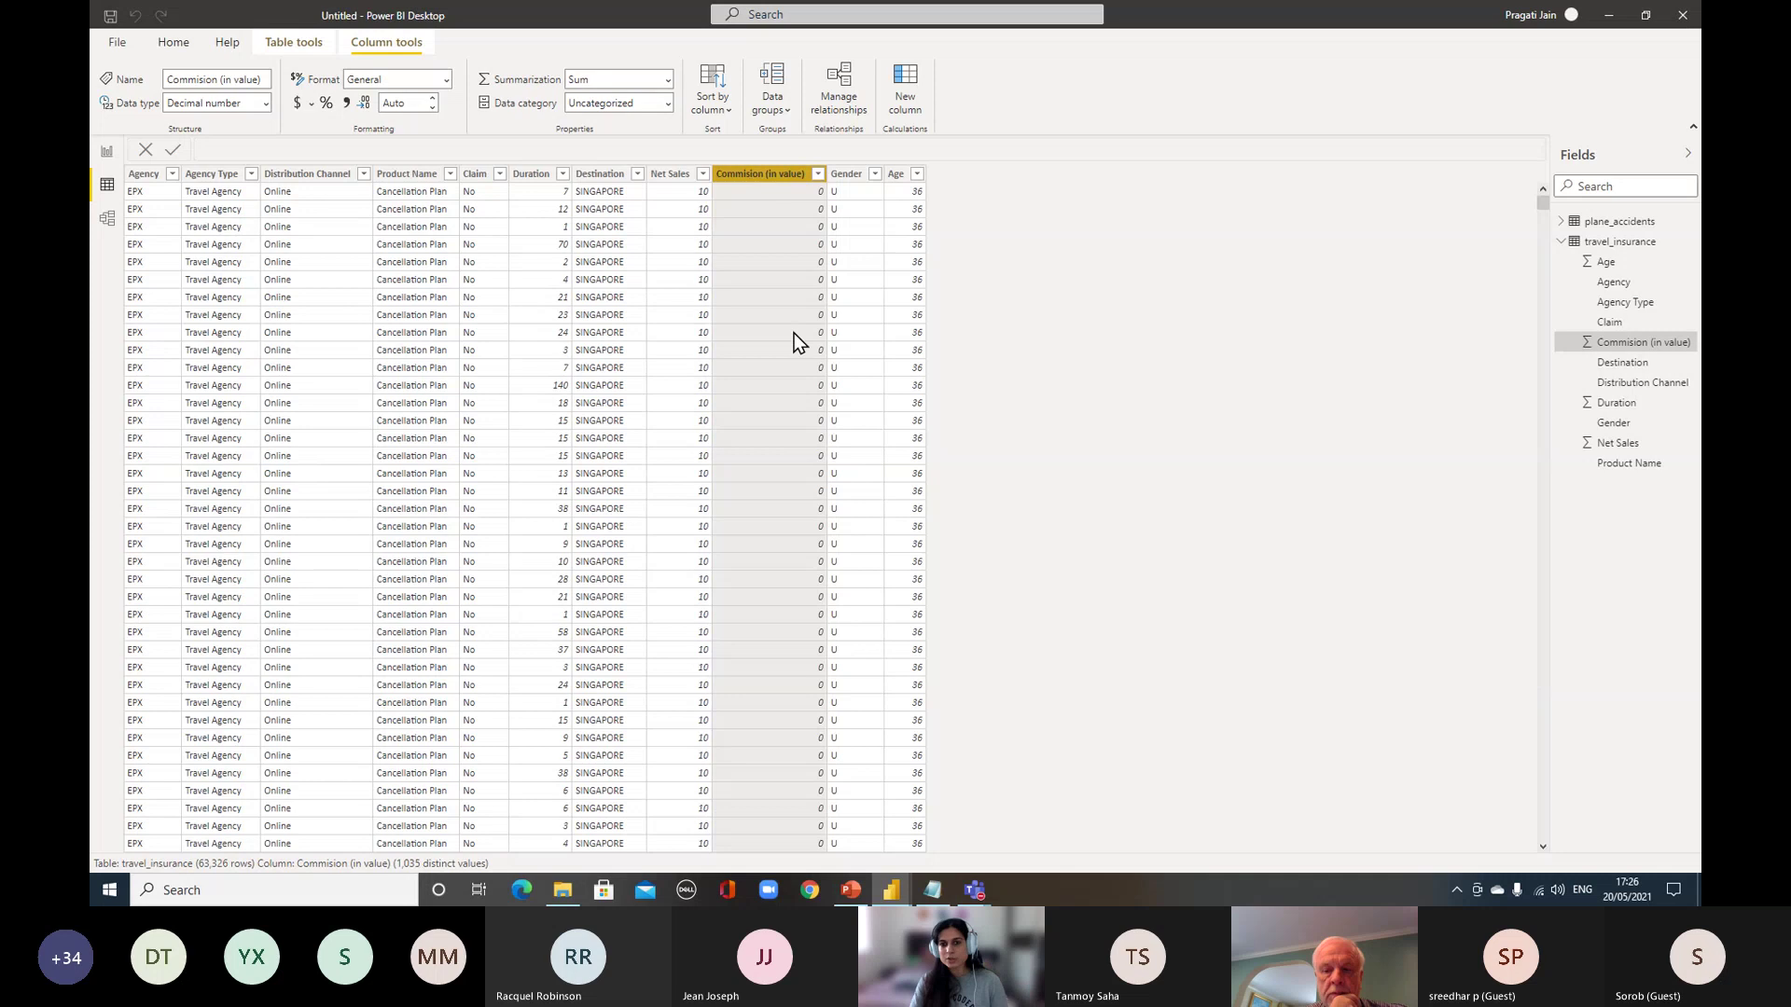
click(852, 186)
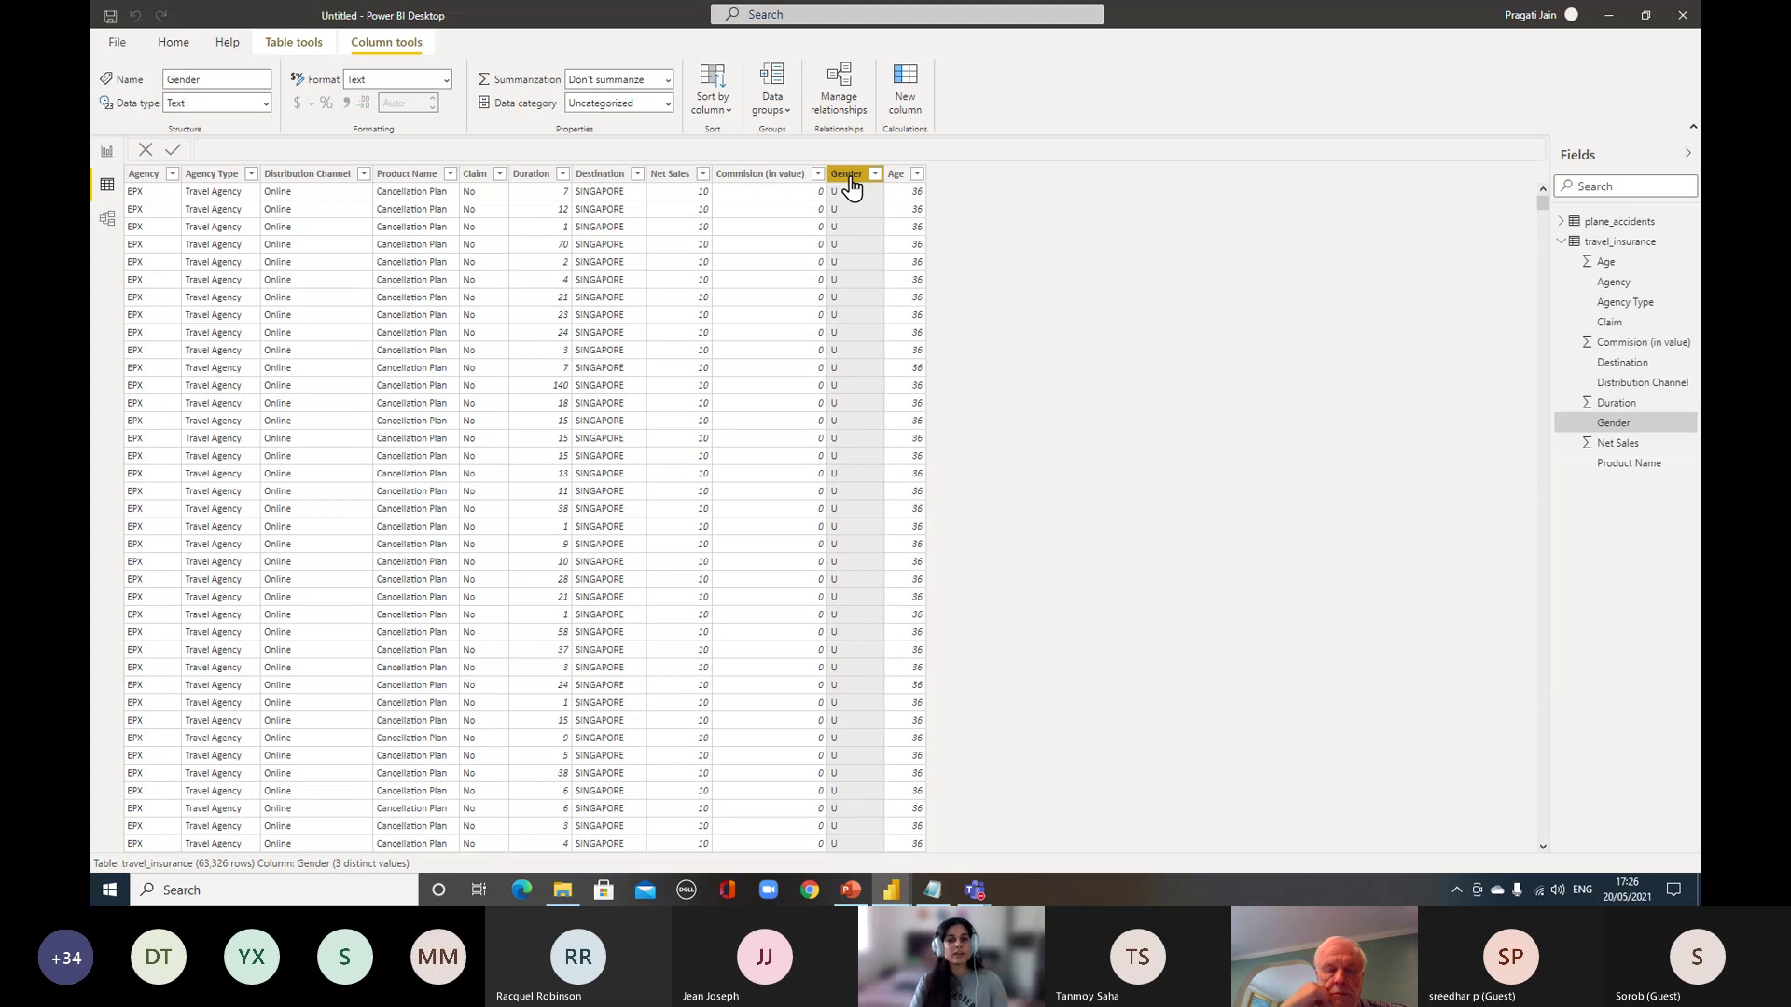
click(895, 179)
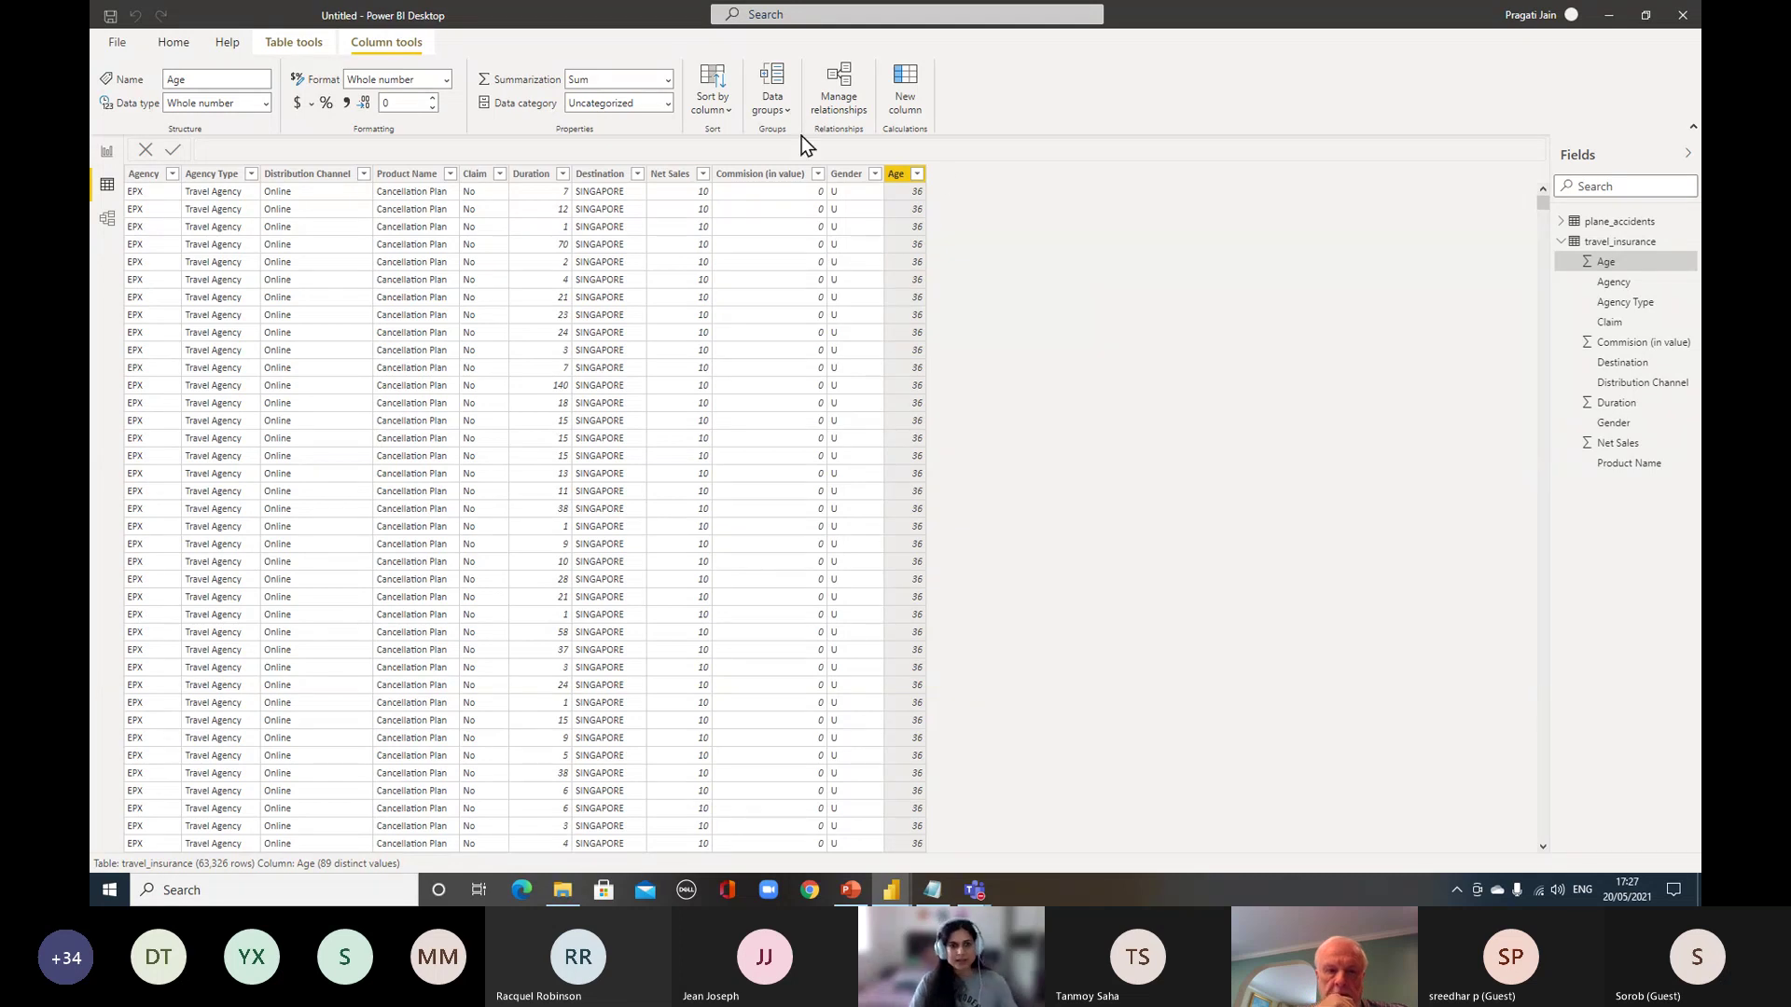
Examine the distinct Net Sales values in travel_insurance, including the negative ones, without applying a filter
click(665, 175)
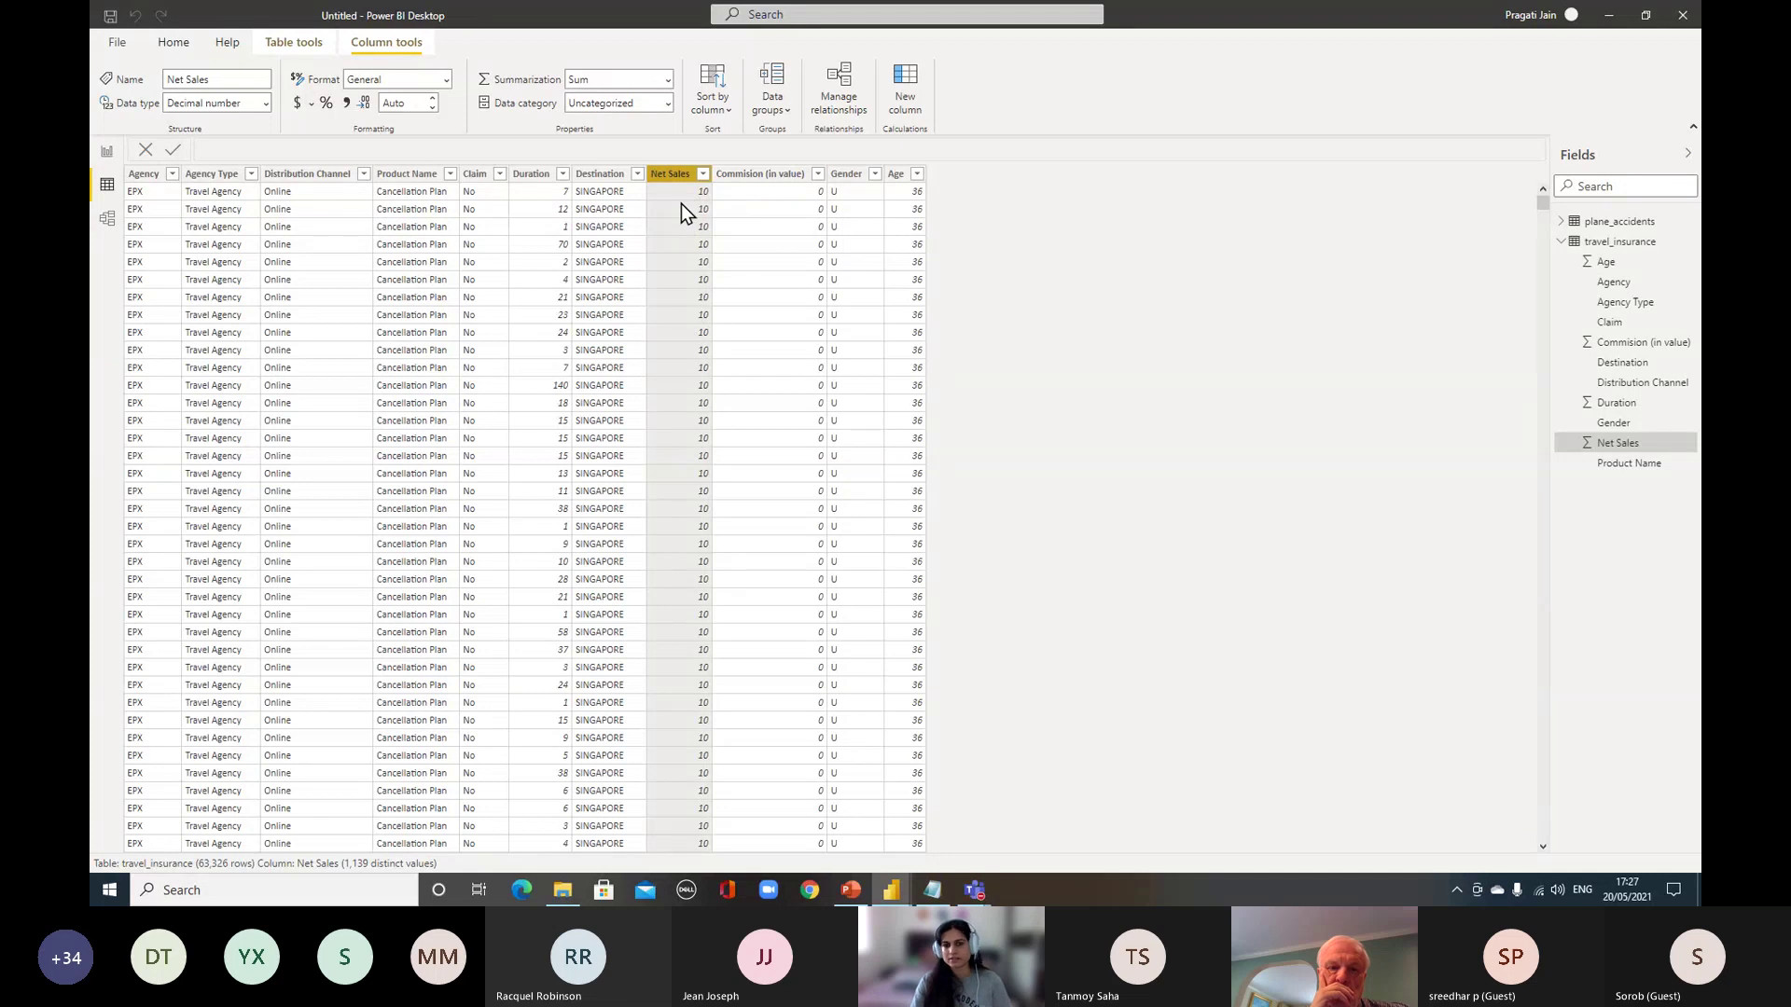
scroll(690, 473, down, 2)
scroll(691, 473, up, 2)
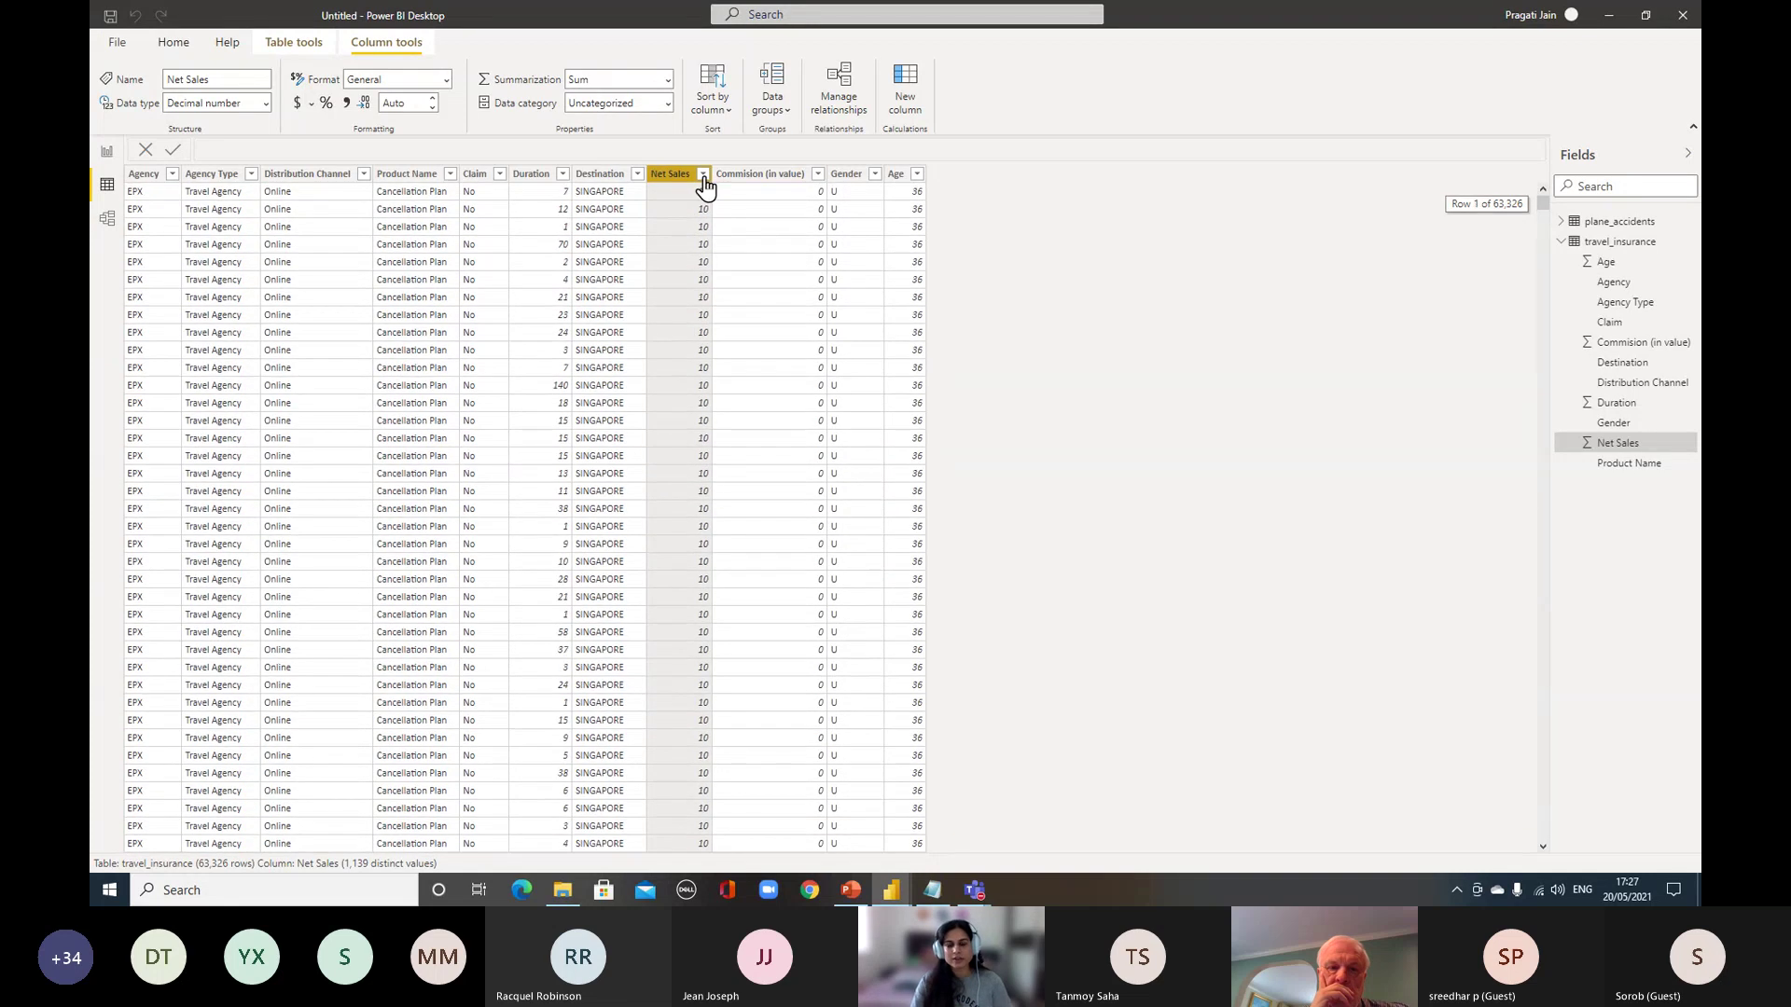
click(703, 175)
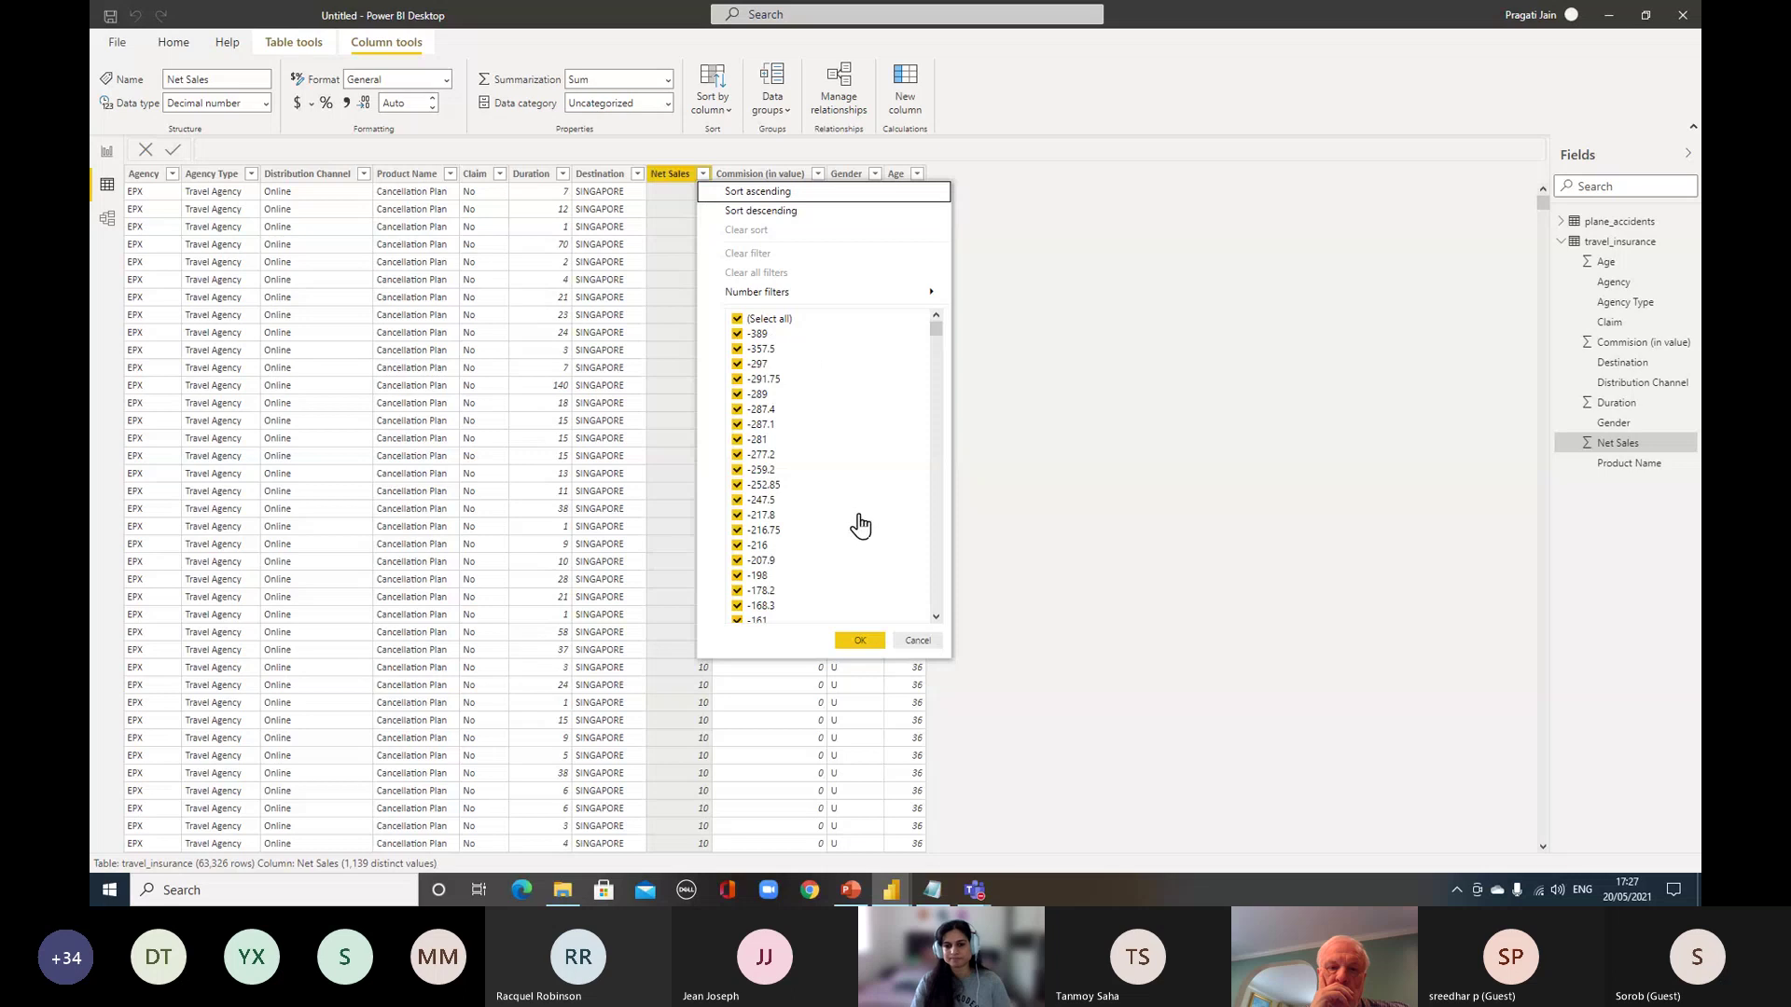
scroll(854, 521, down, 3)
scroll(856, 520, down, 10)
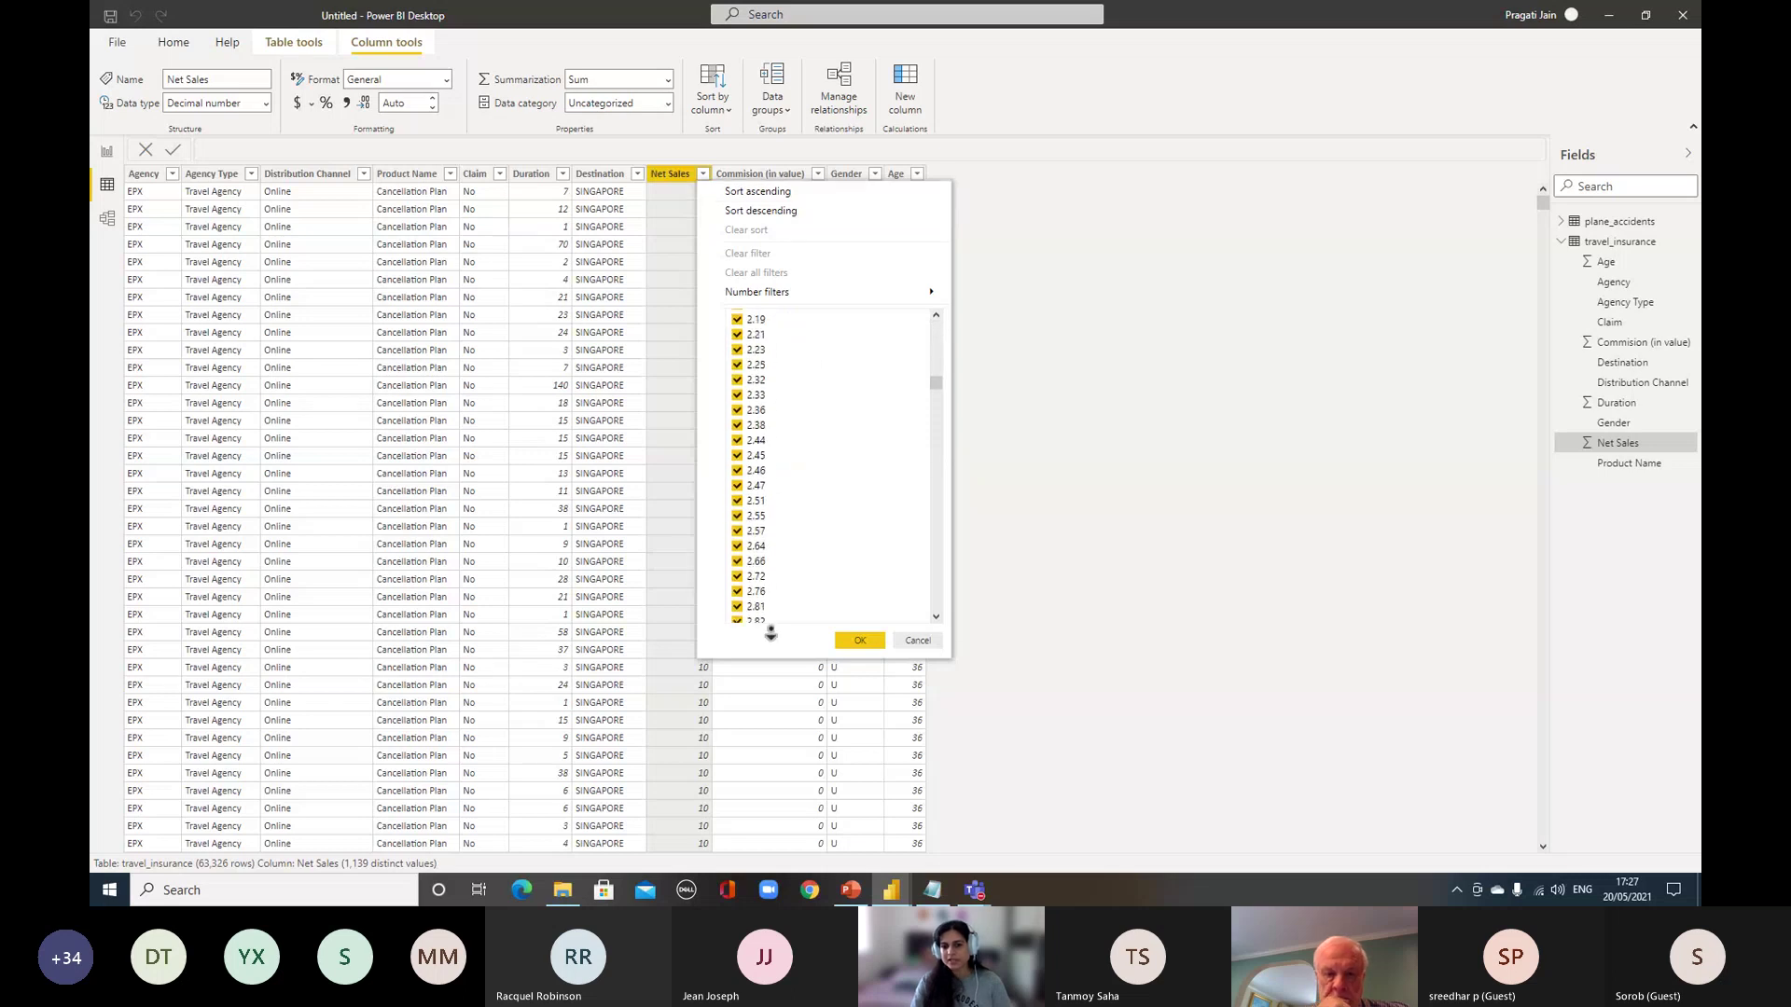
scroll(917, 643, up, 10)
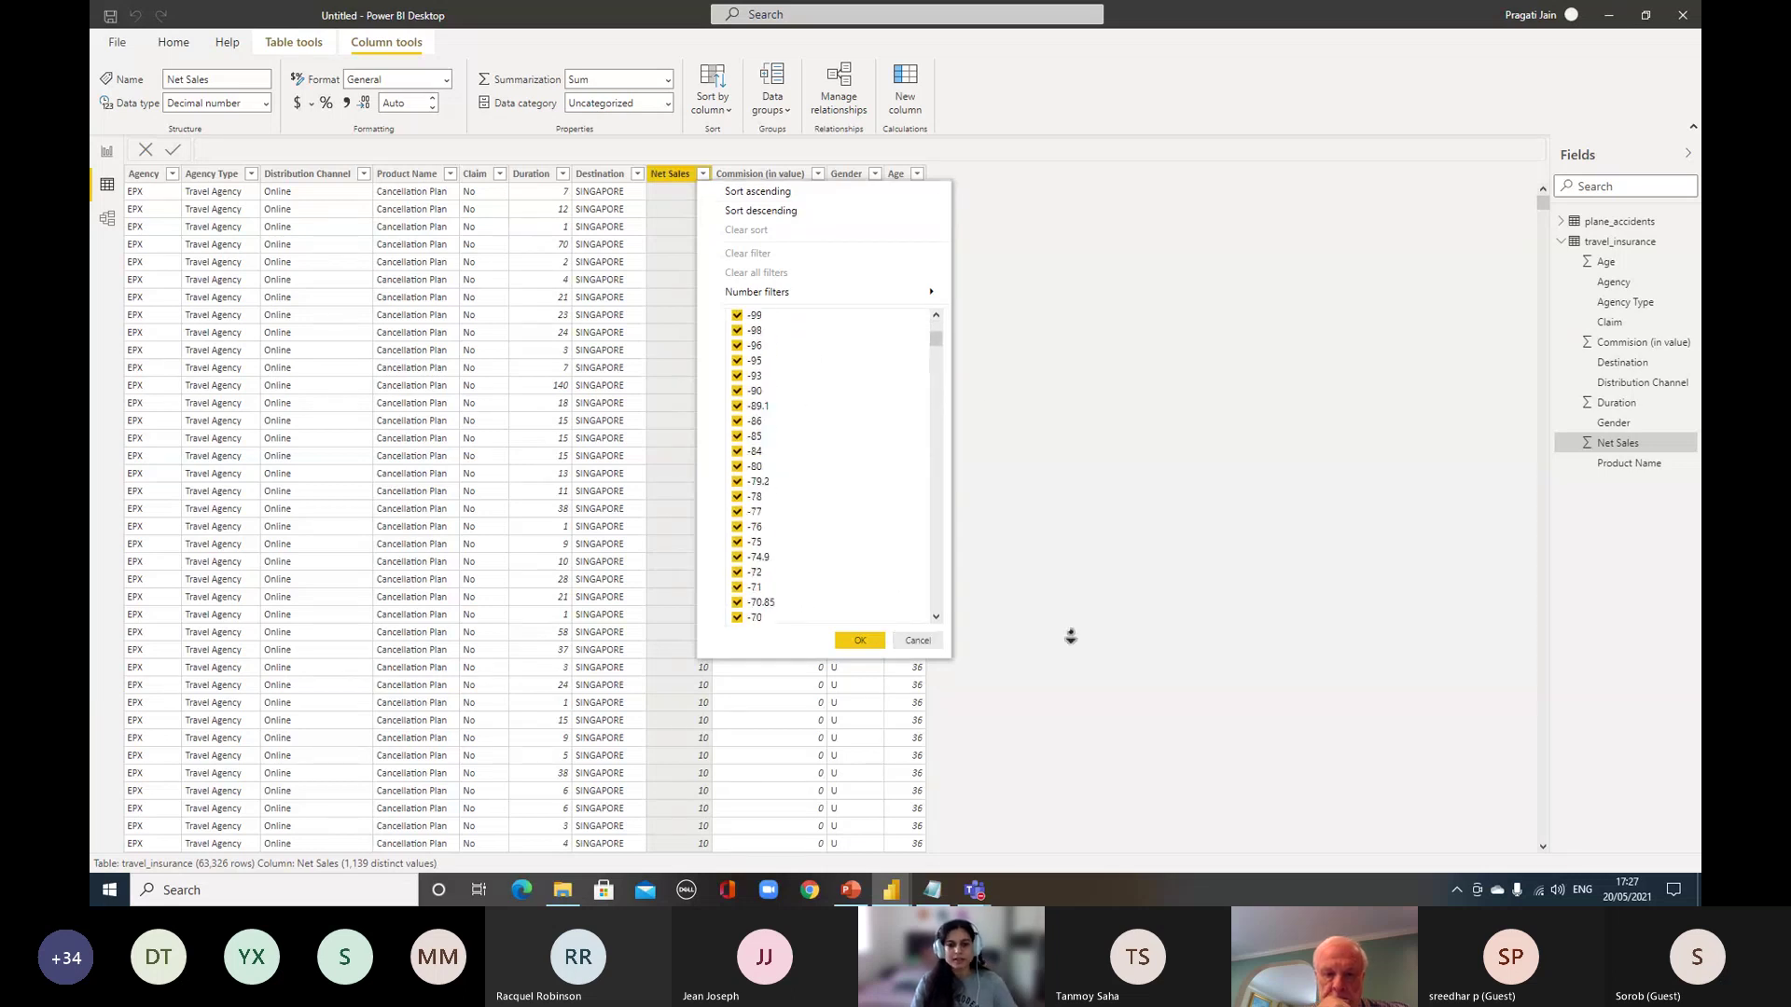
click(915, 640)
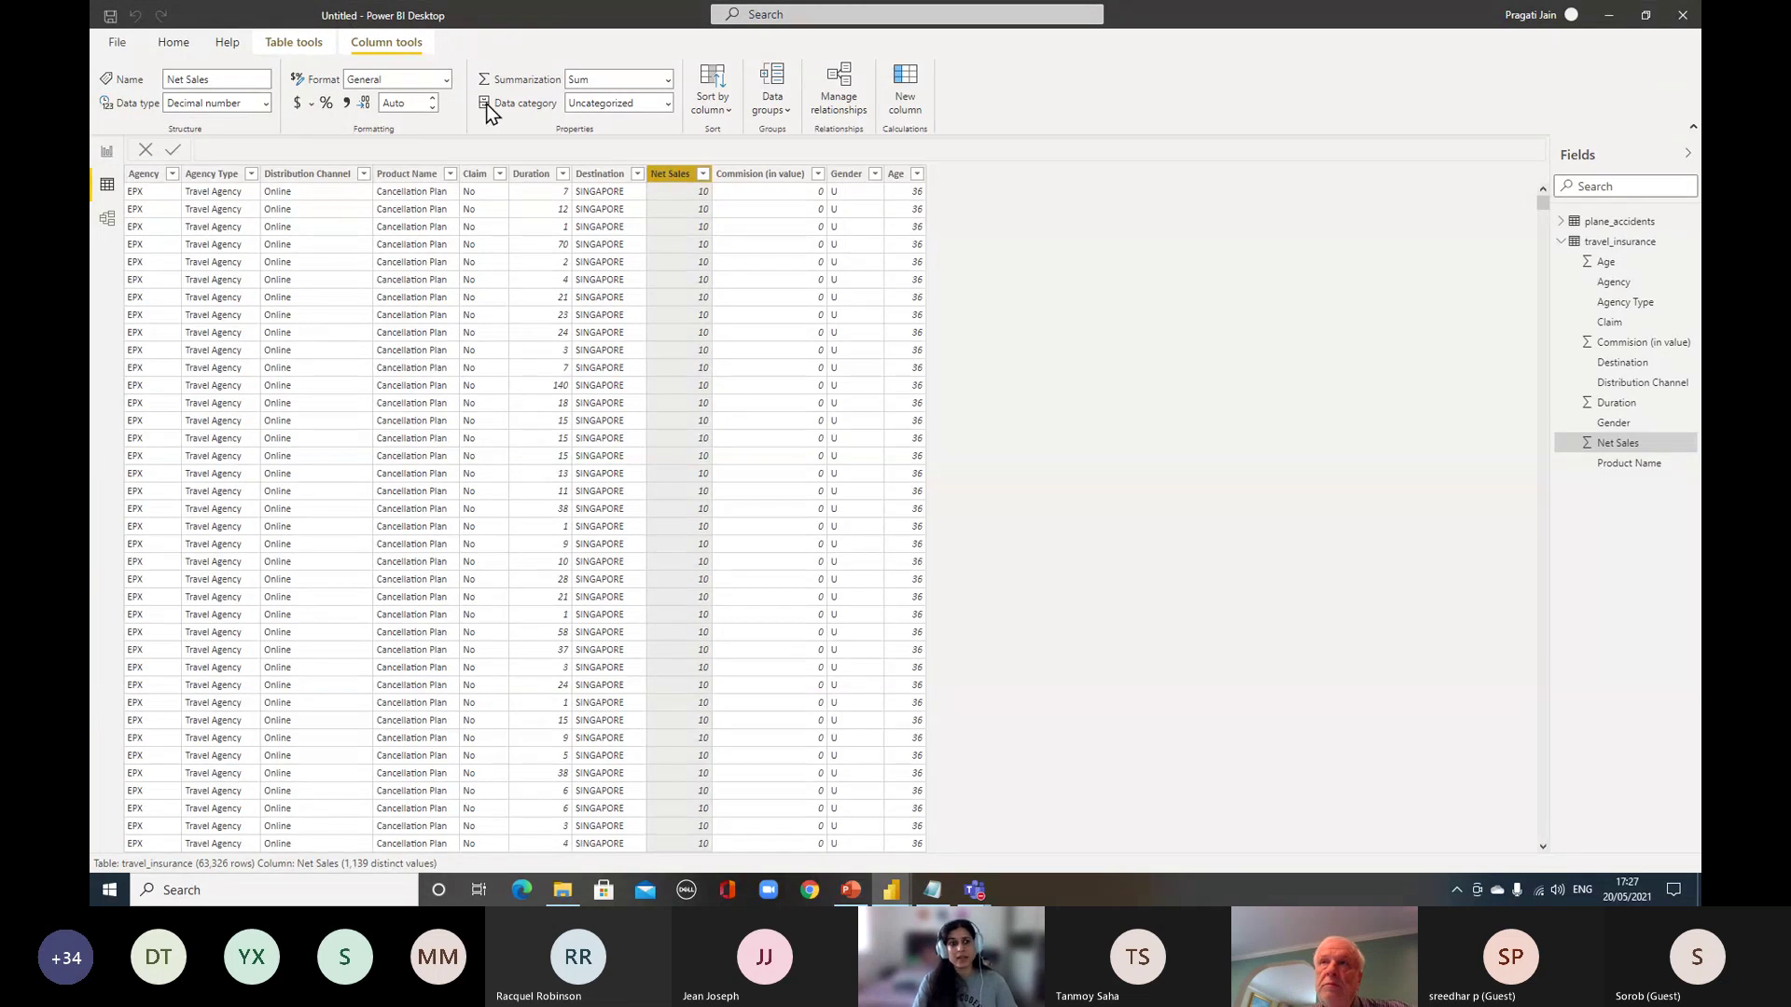
Format the Net Sales column as currency with the £ English (United Kingdom) symbol
click(449, 84)
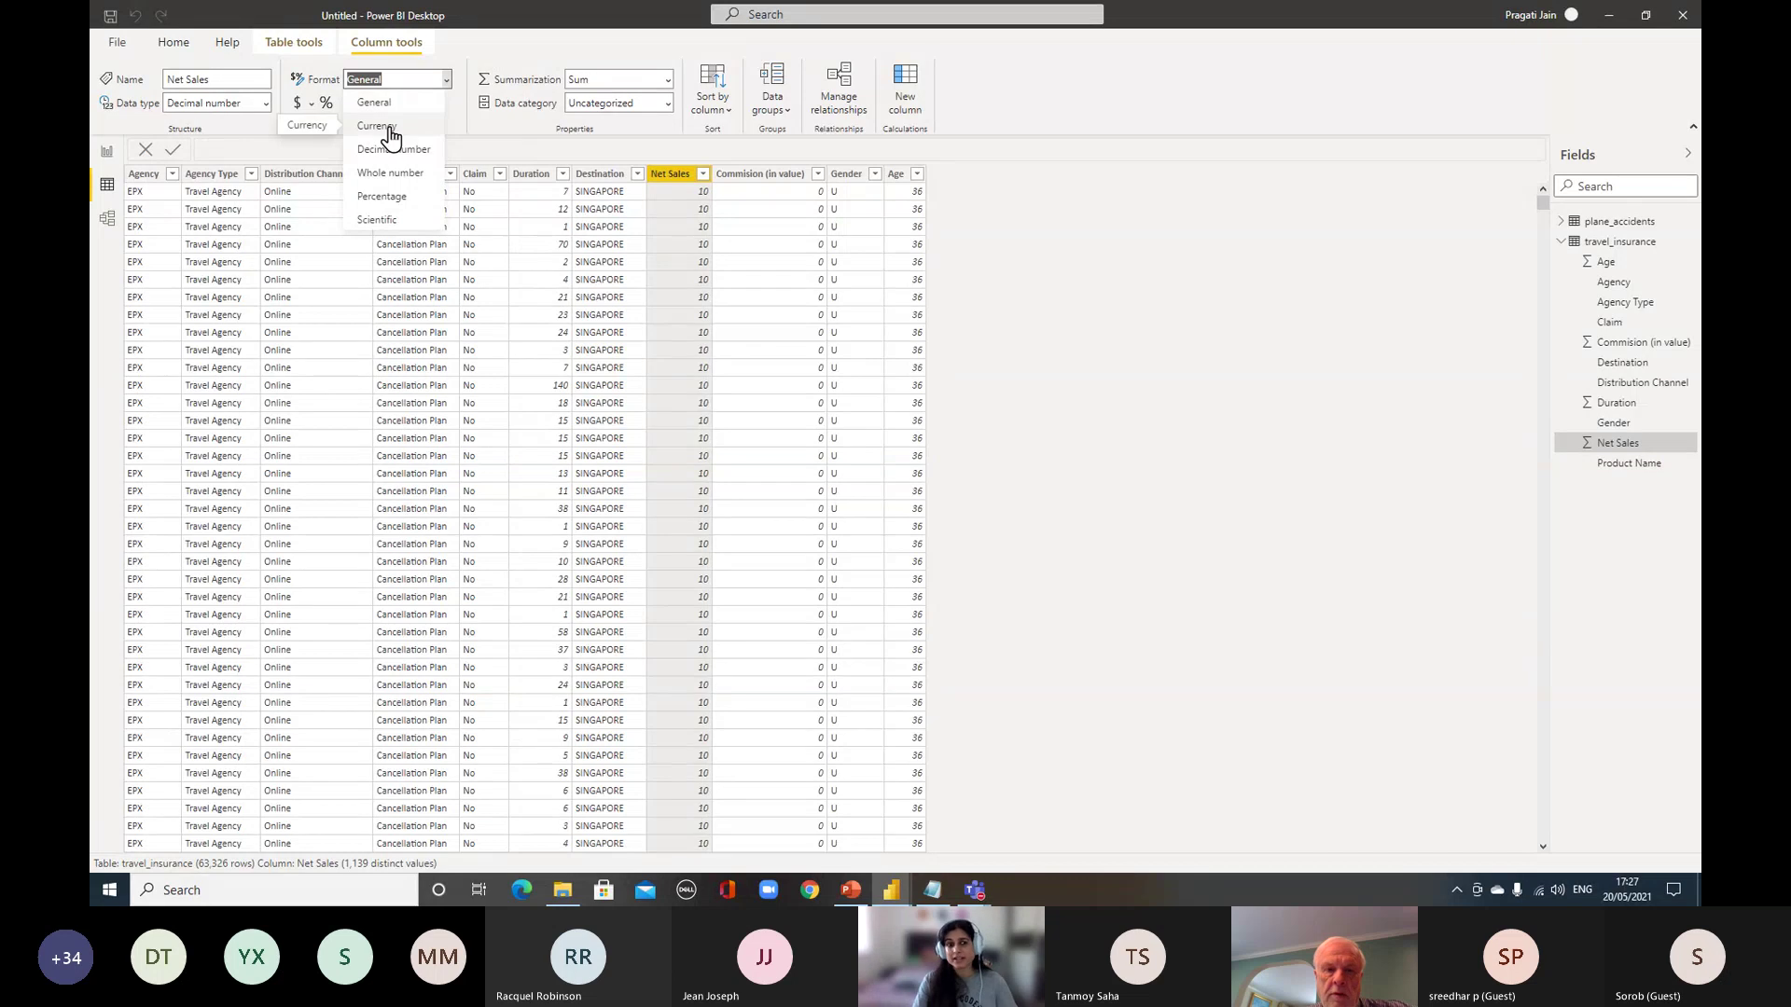
click(467, 77)
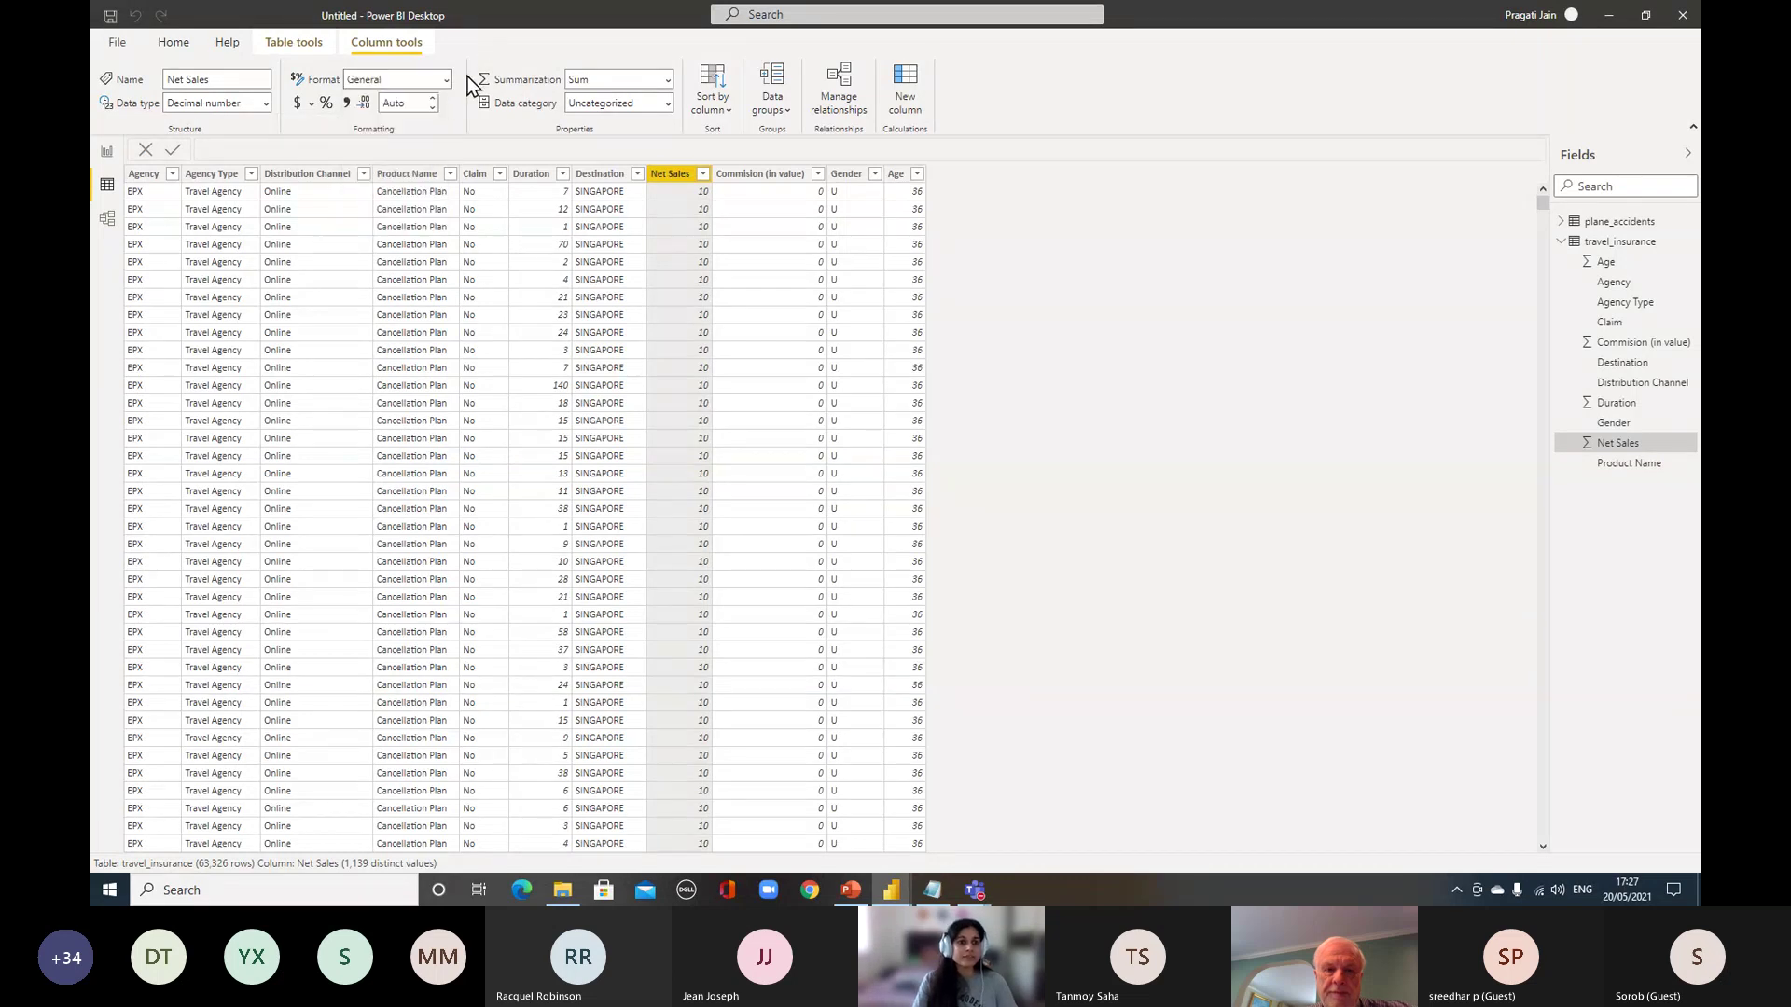
click(452, 86)
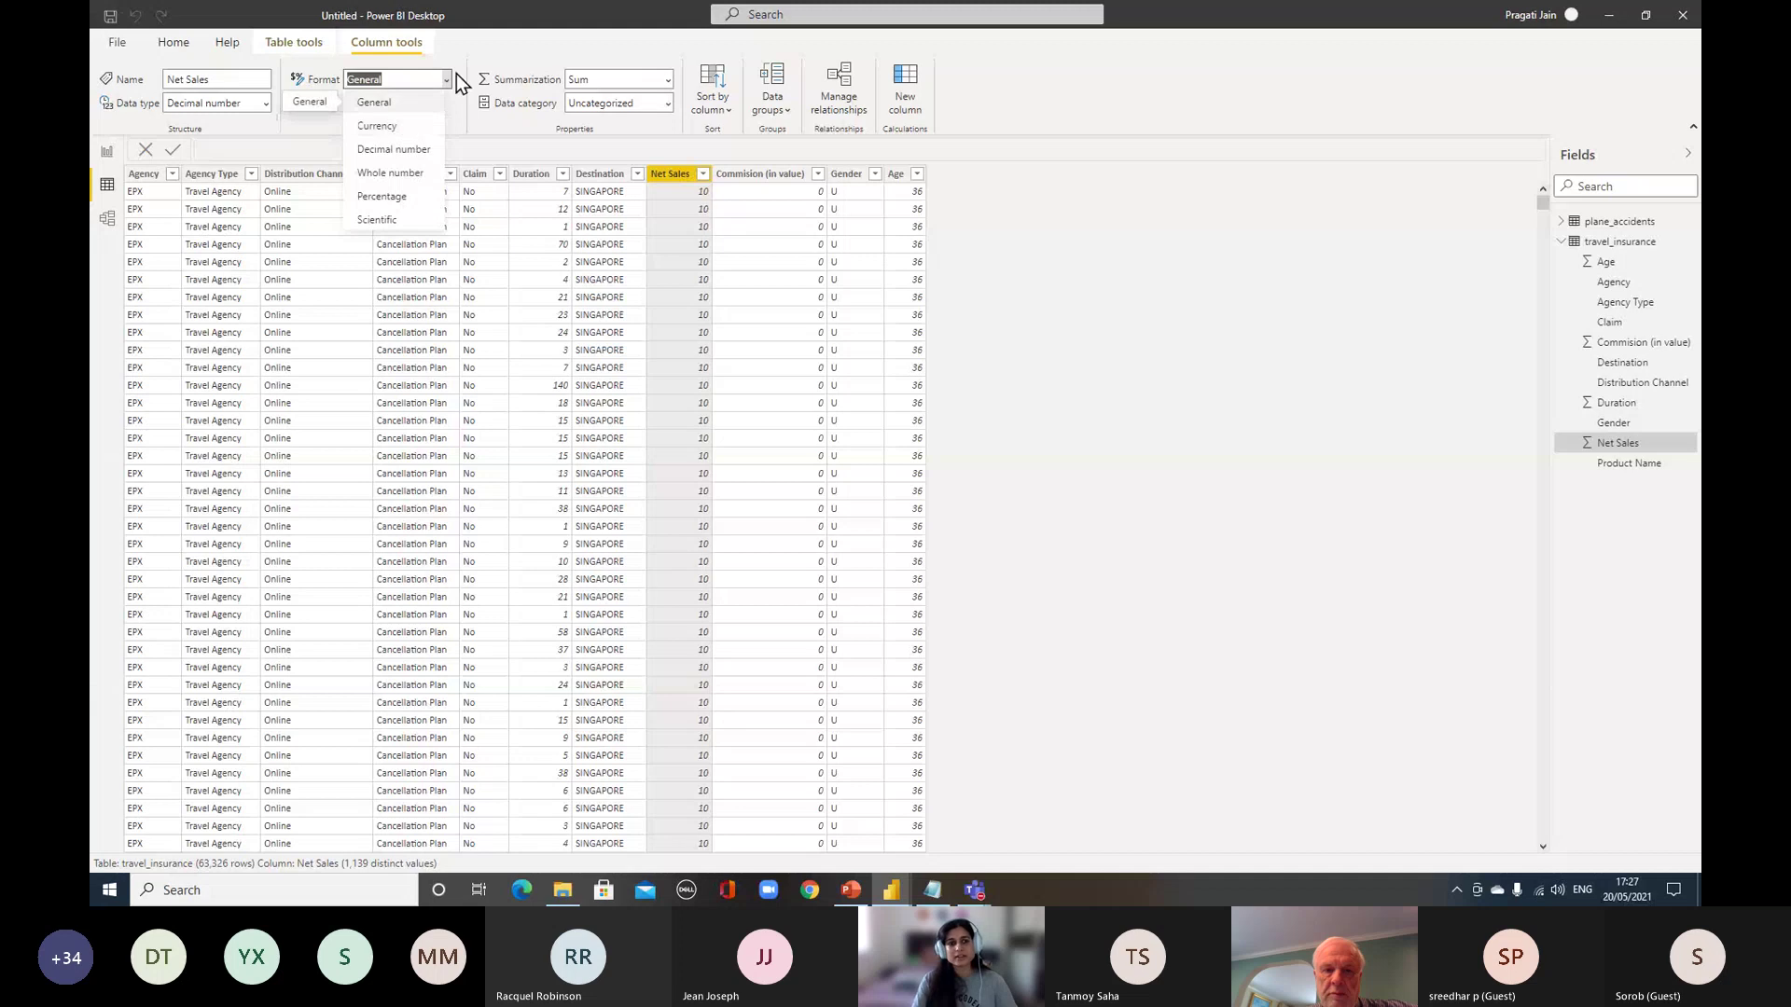
click(488, 49)
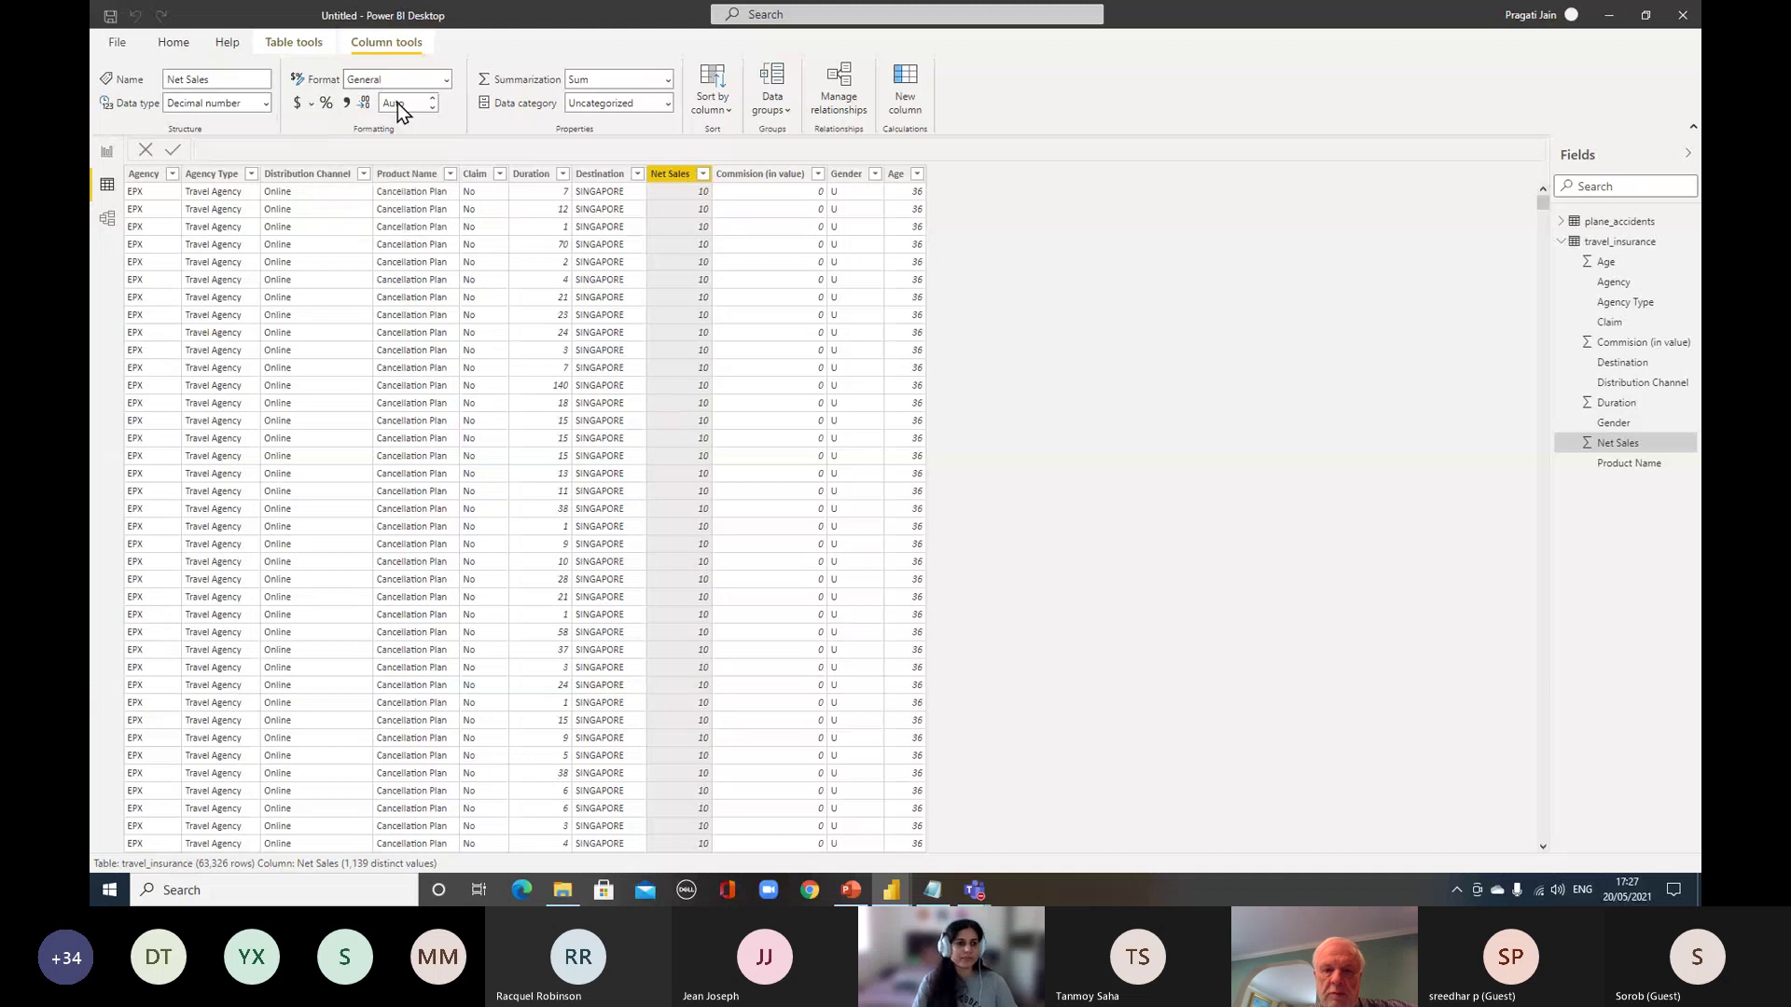
click(310, 107)
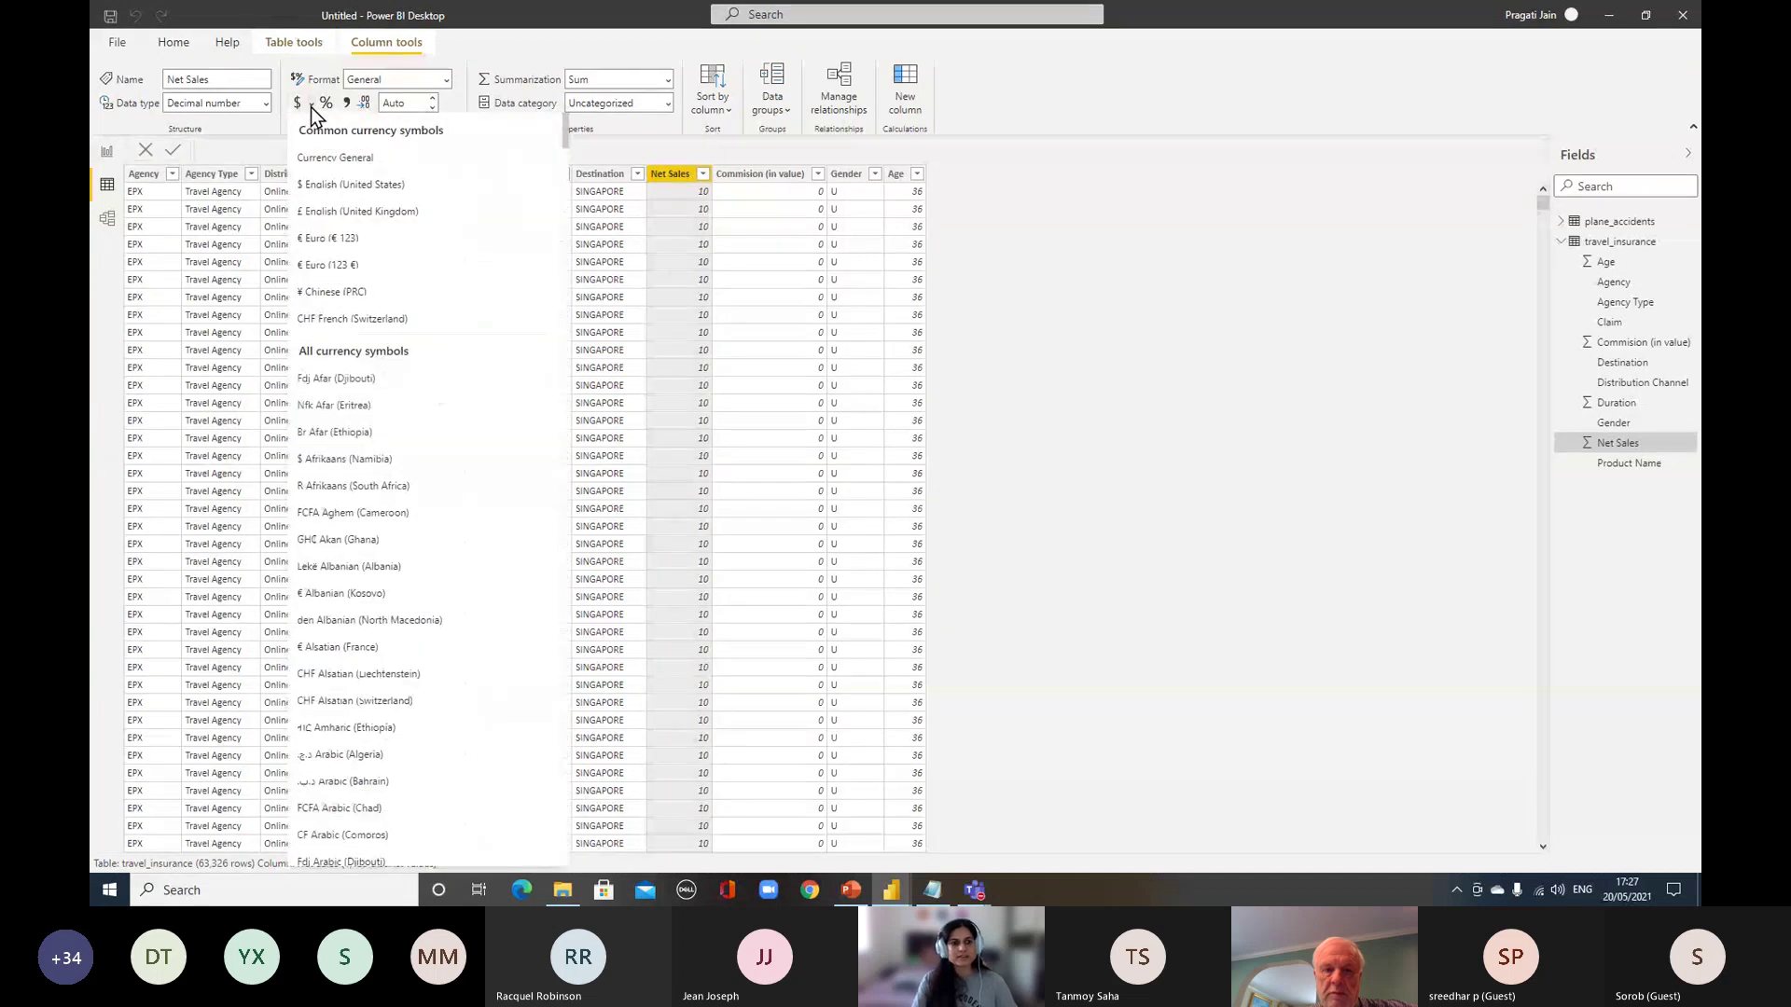
click(382, 211)
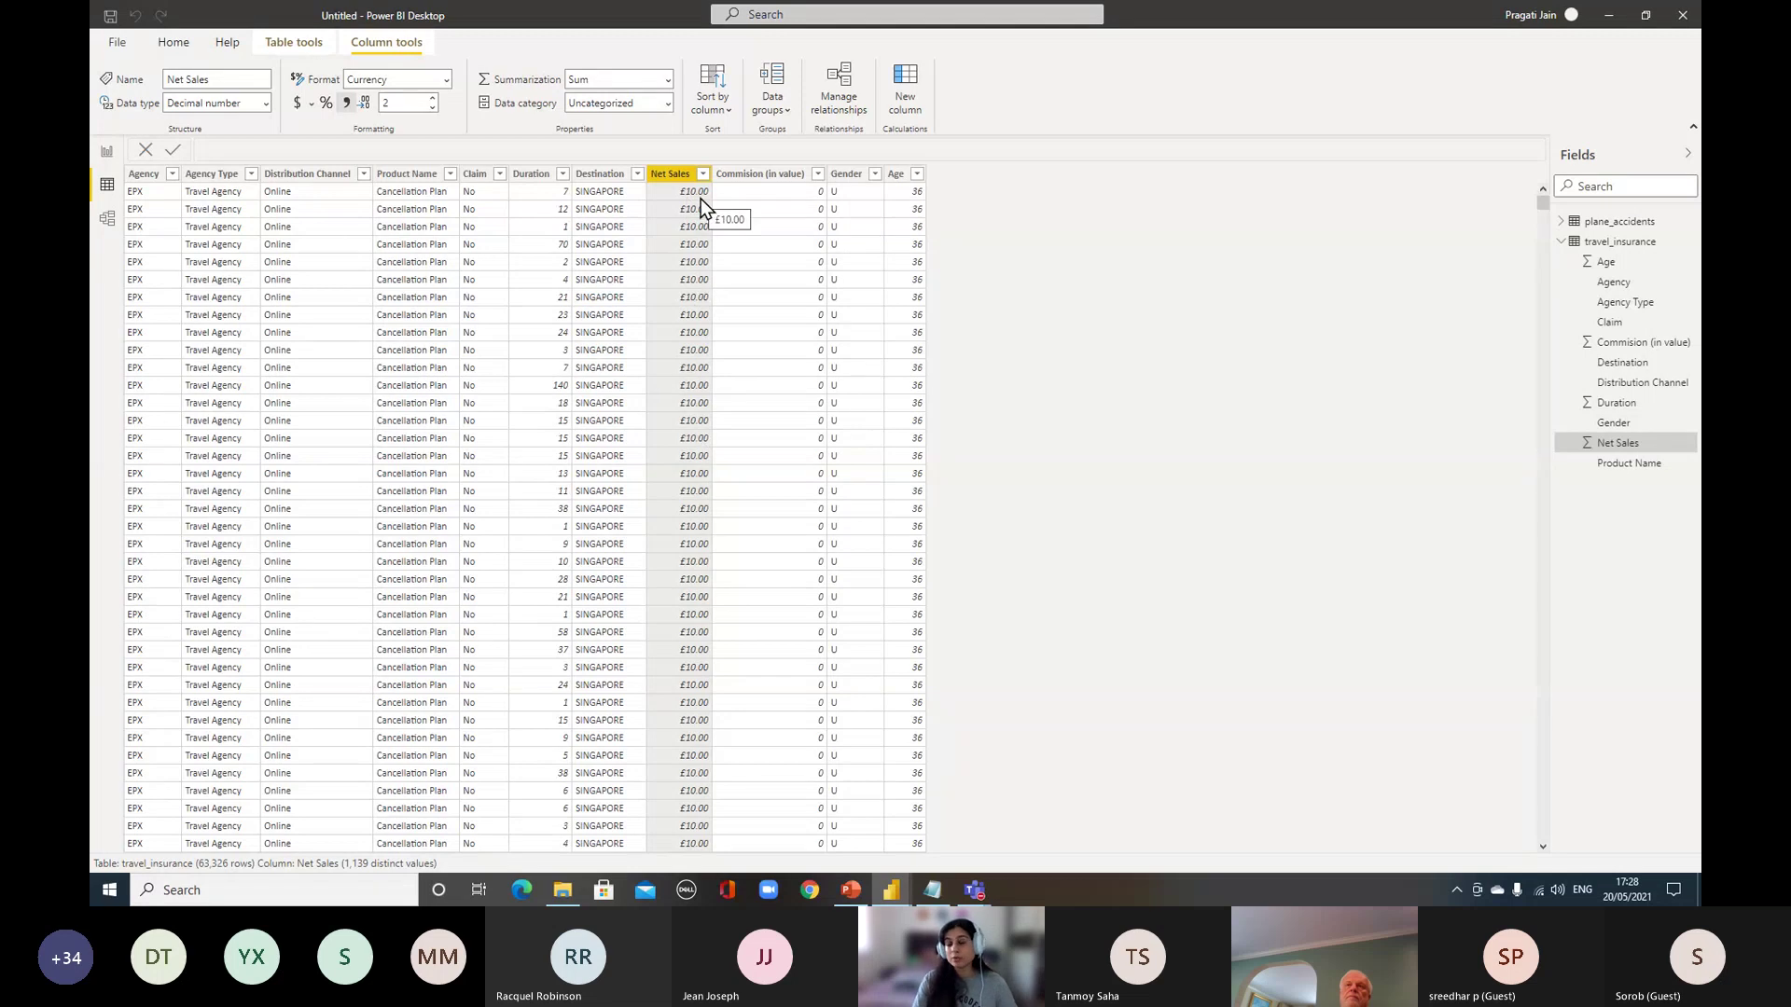
Try 0 decimal places for the Net Sales column and return the setting to 2
click(408, 106)
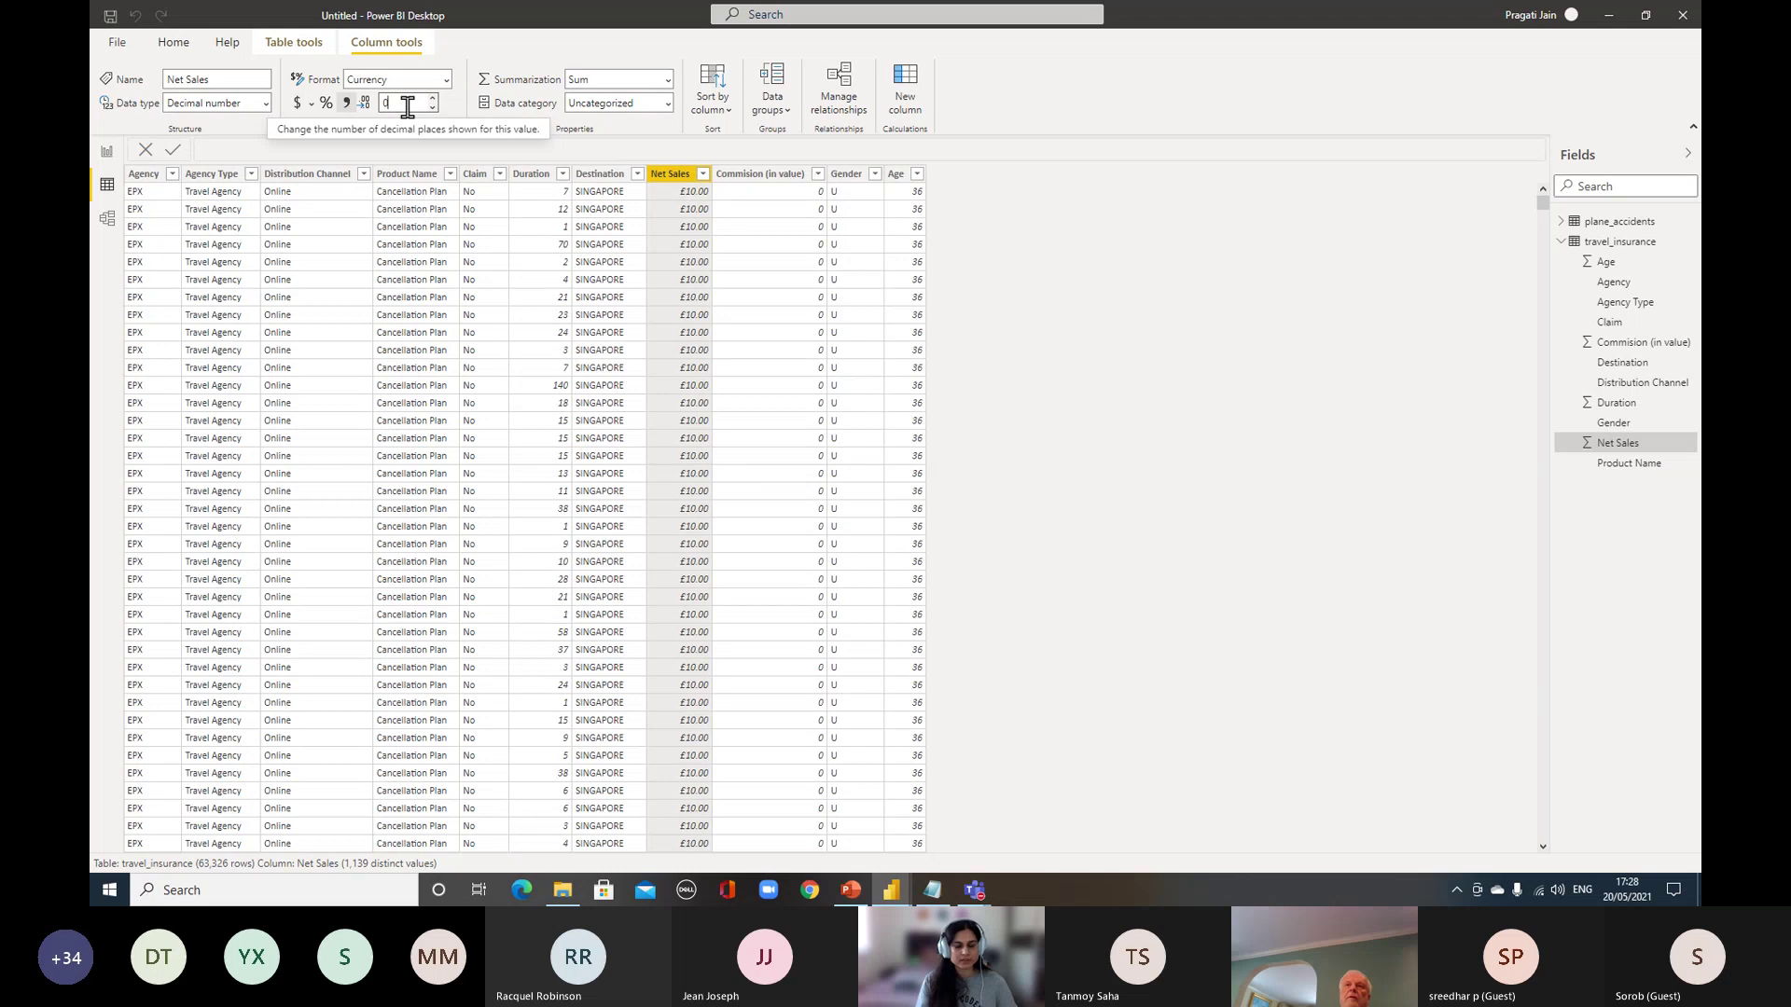
text(0)
key(Return)
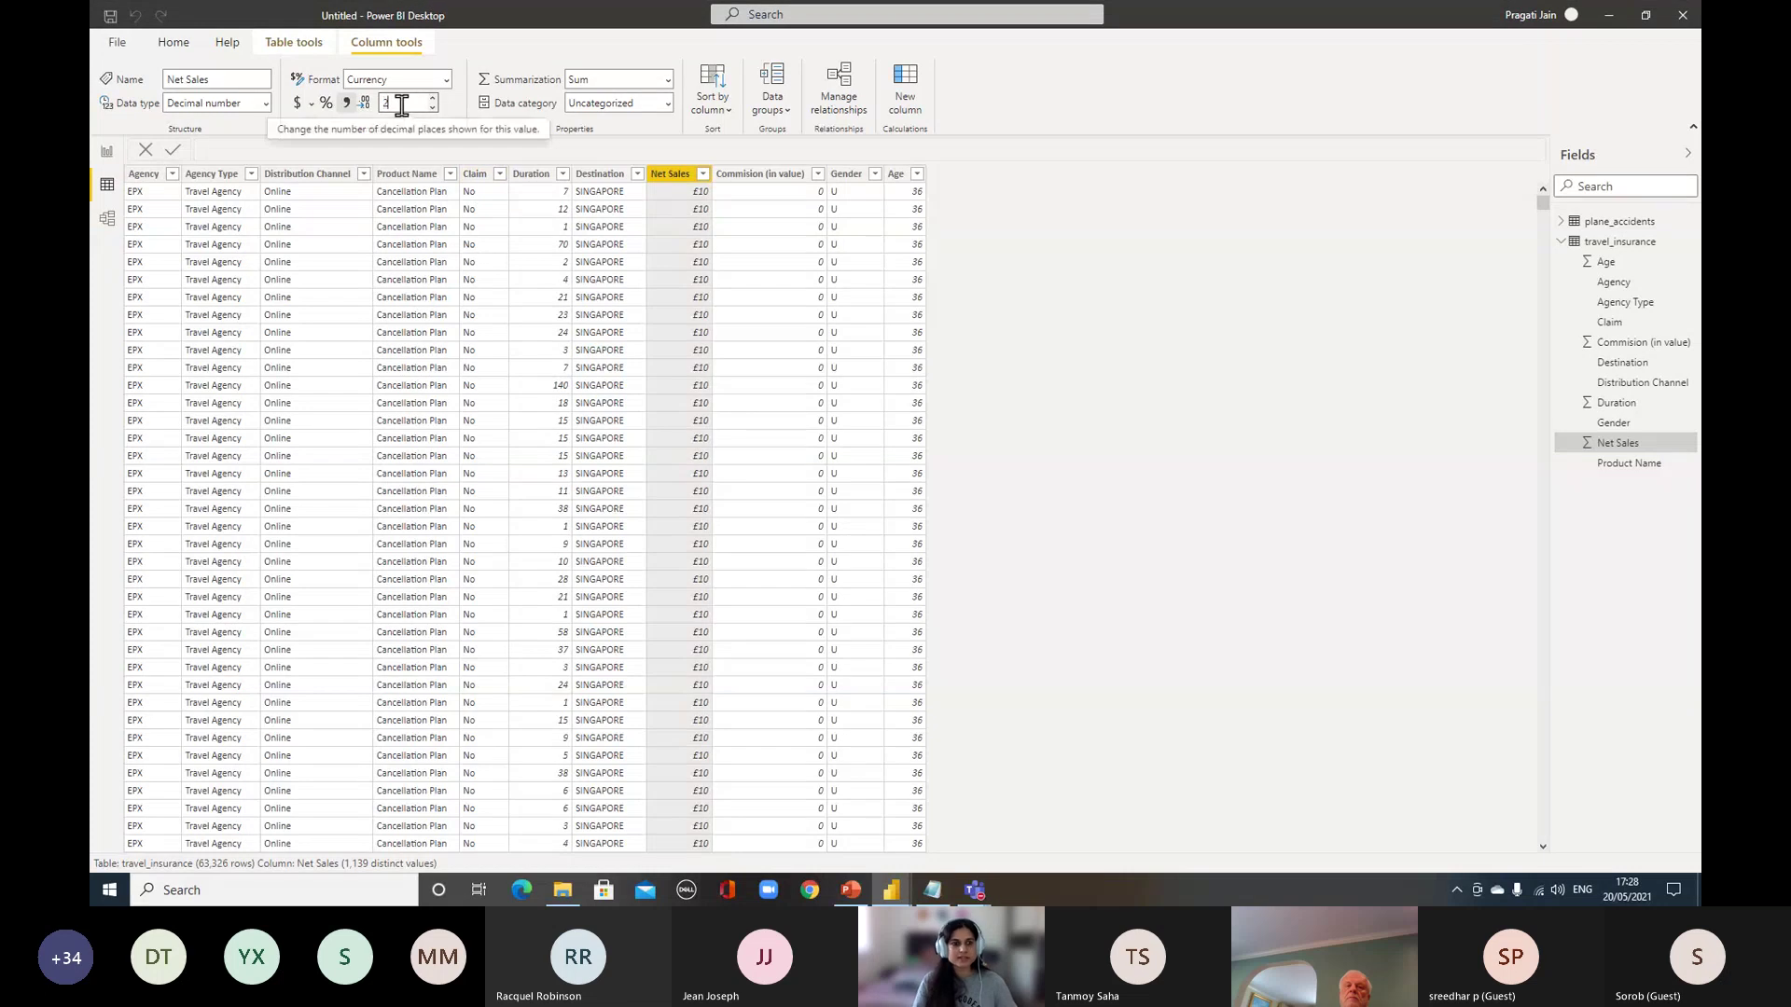
key(Return)
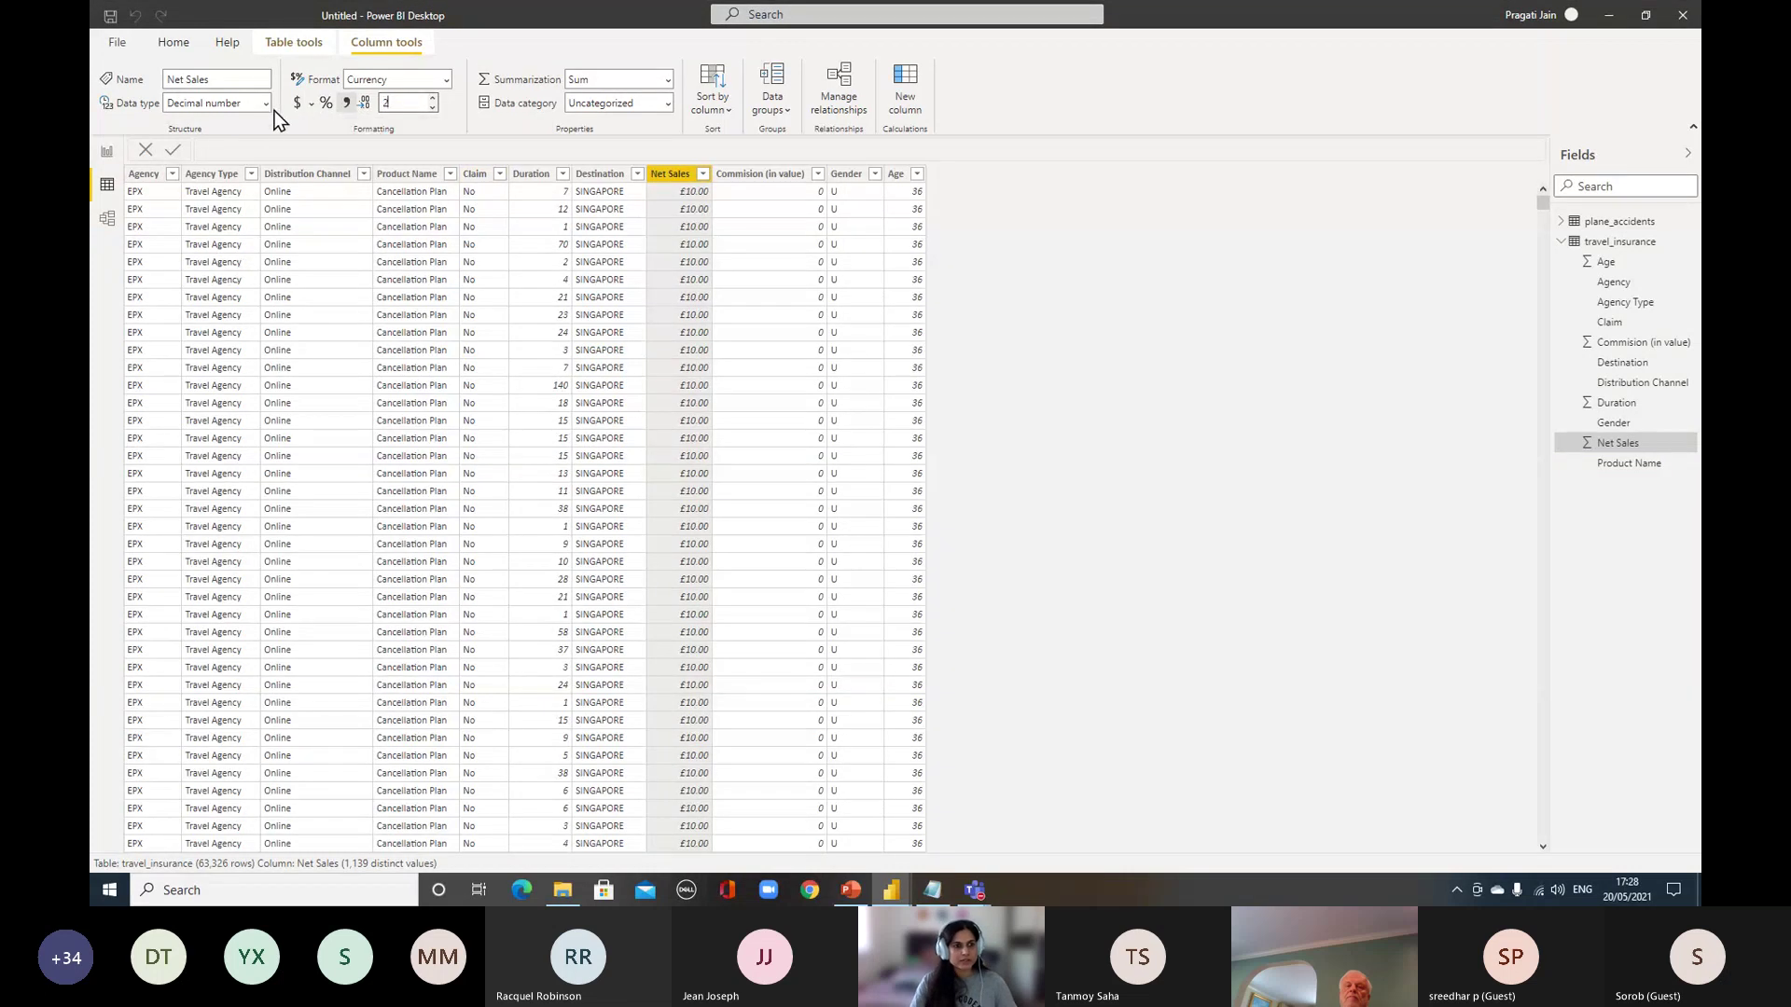
Convert the Net Sales column to the Whole number data type, accepting the change, and set its decimal places to 0
click(269, 105)
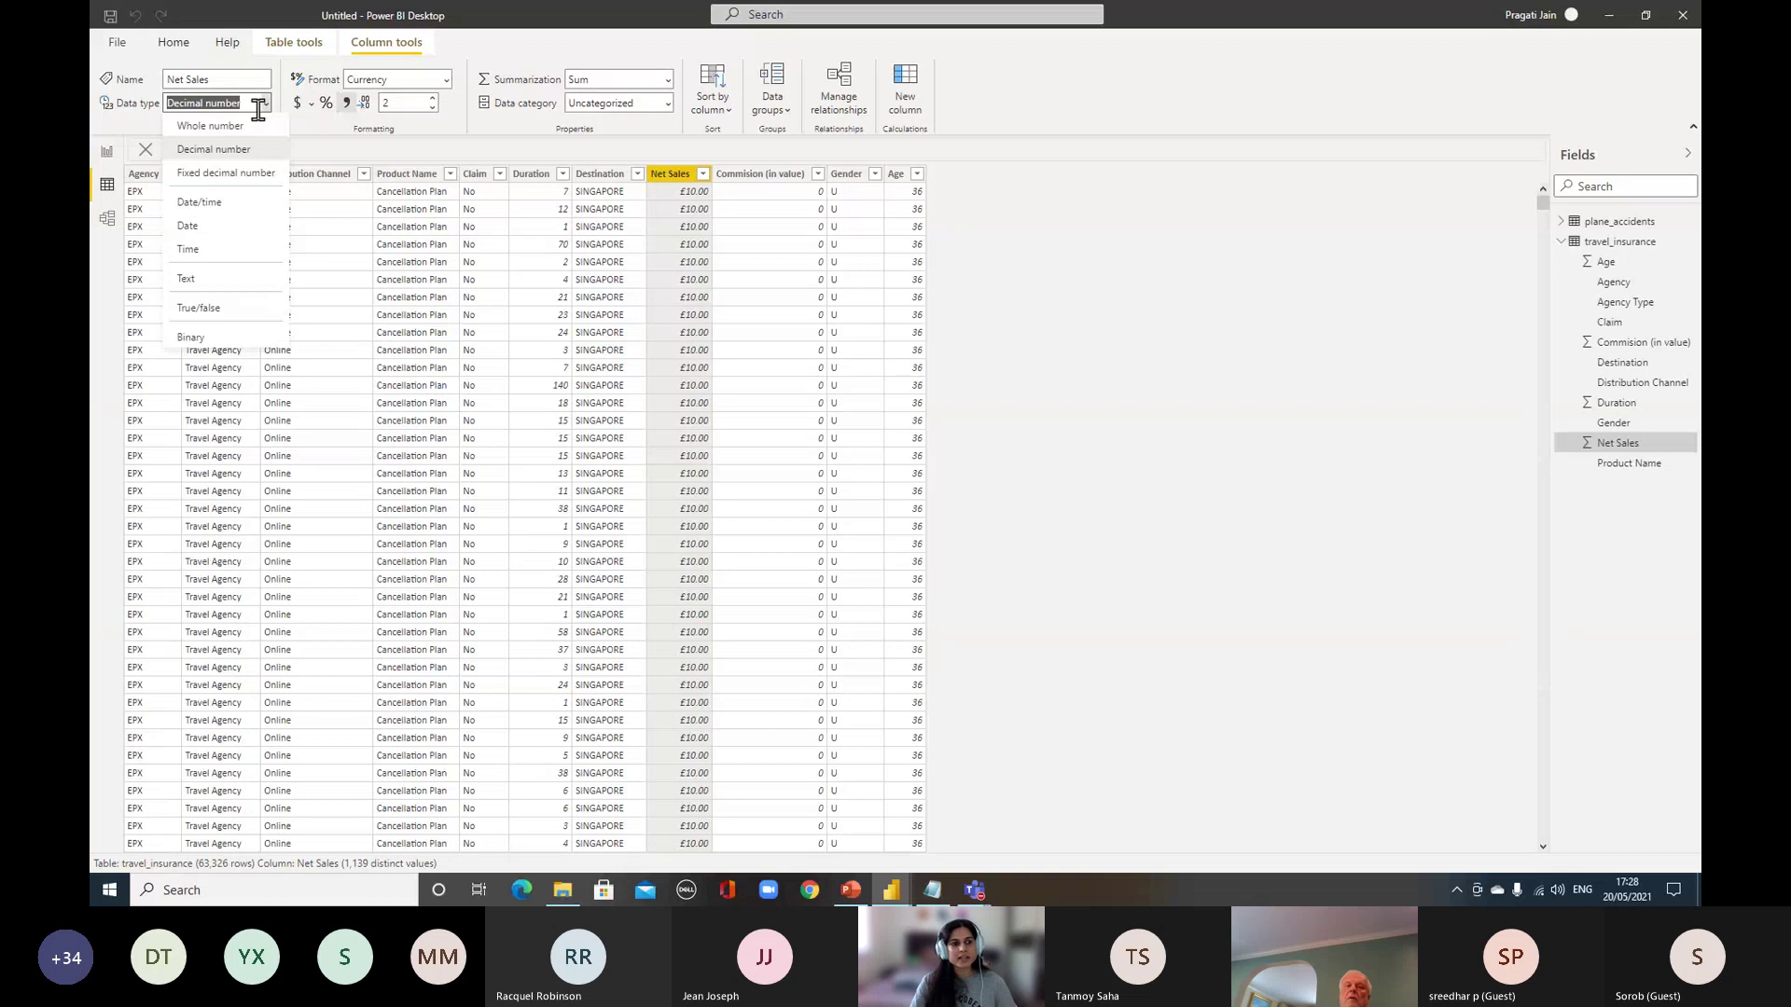
click(244, 131)
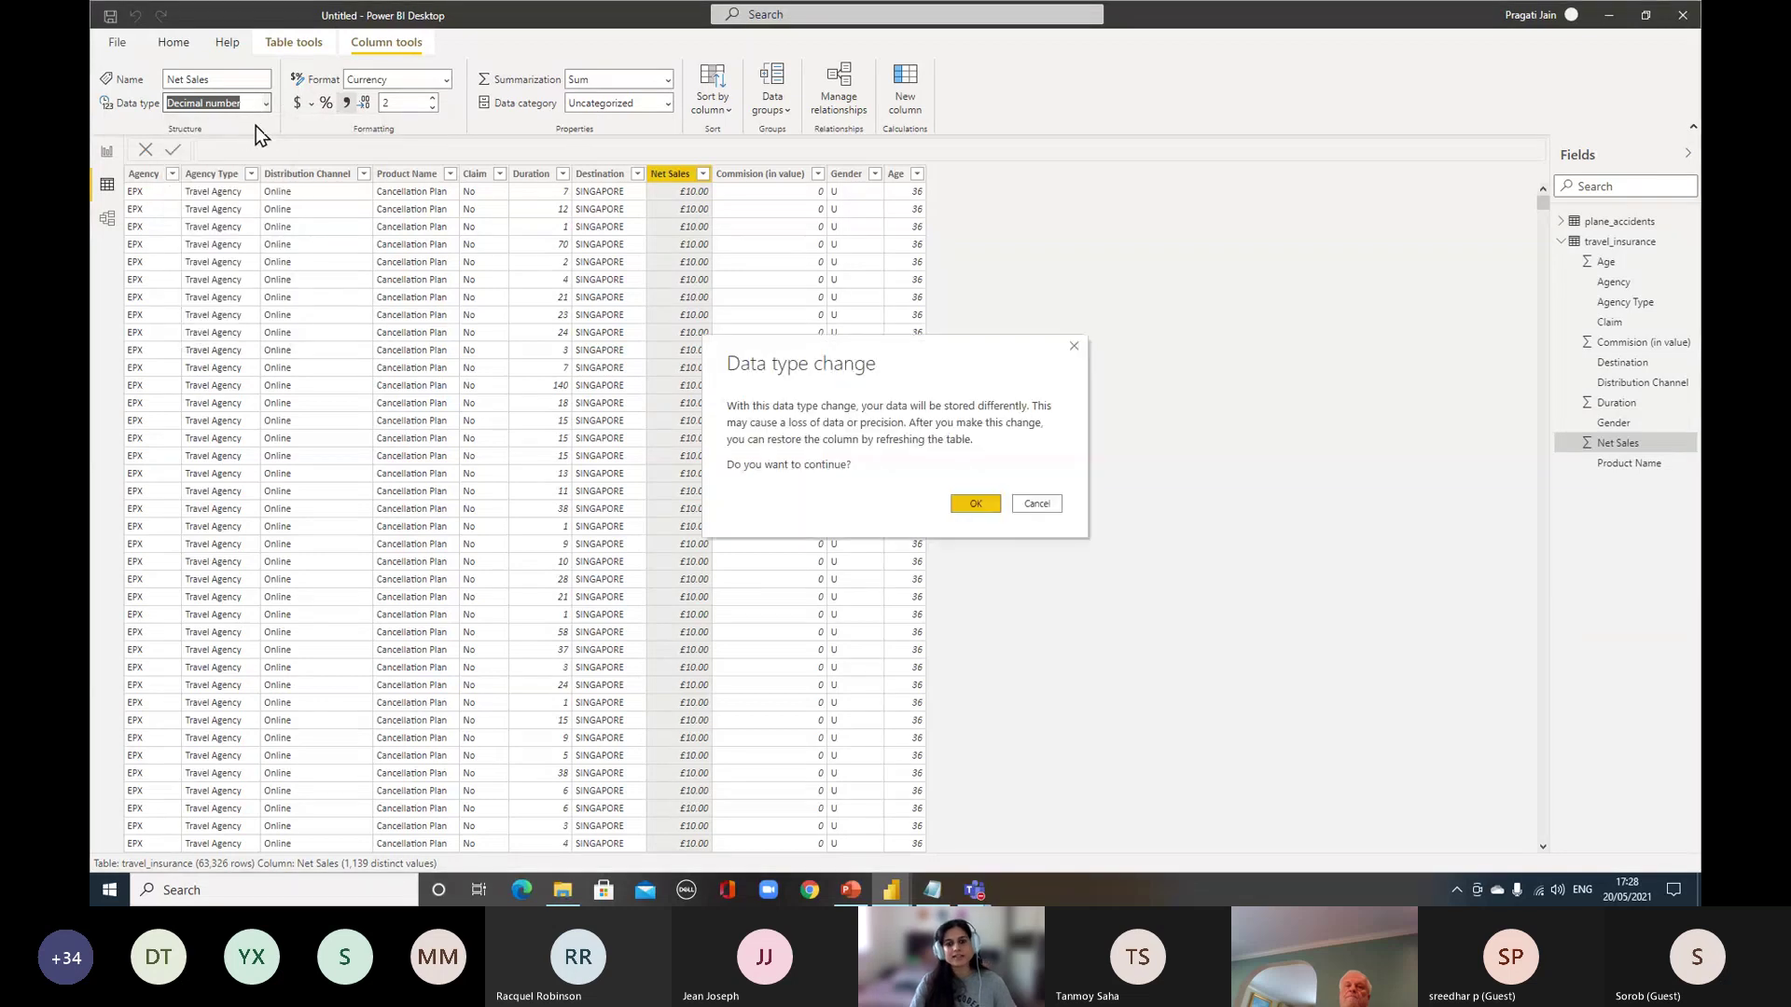
click(970, 504)
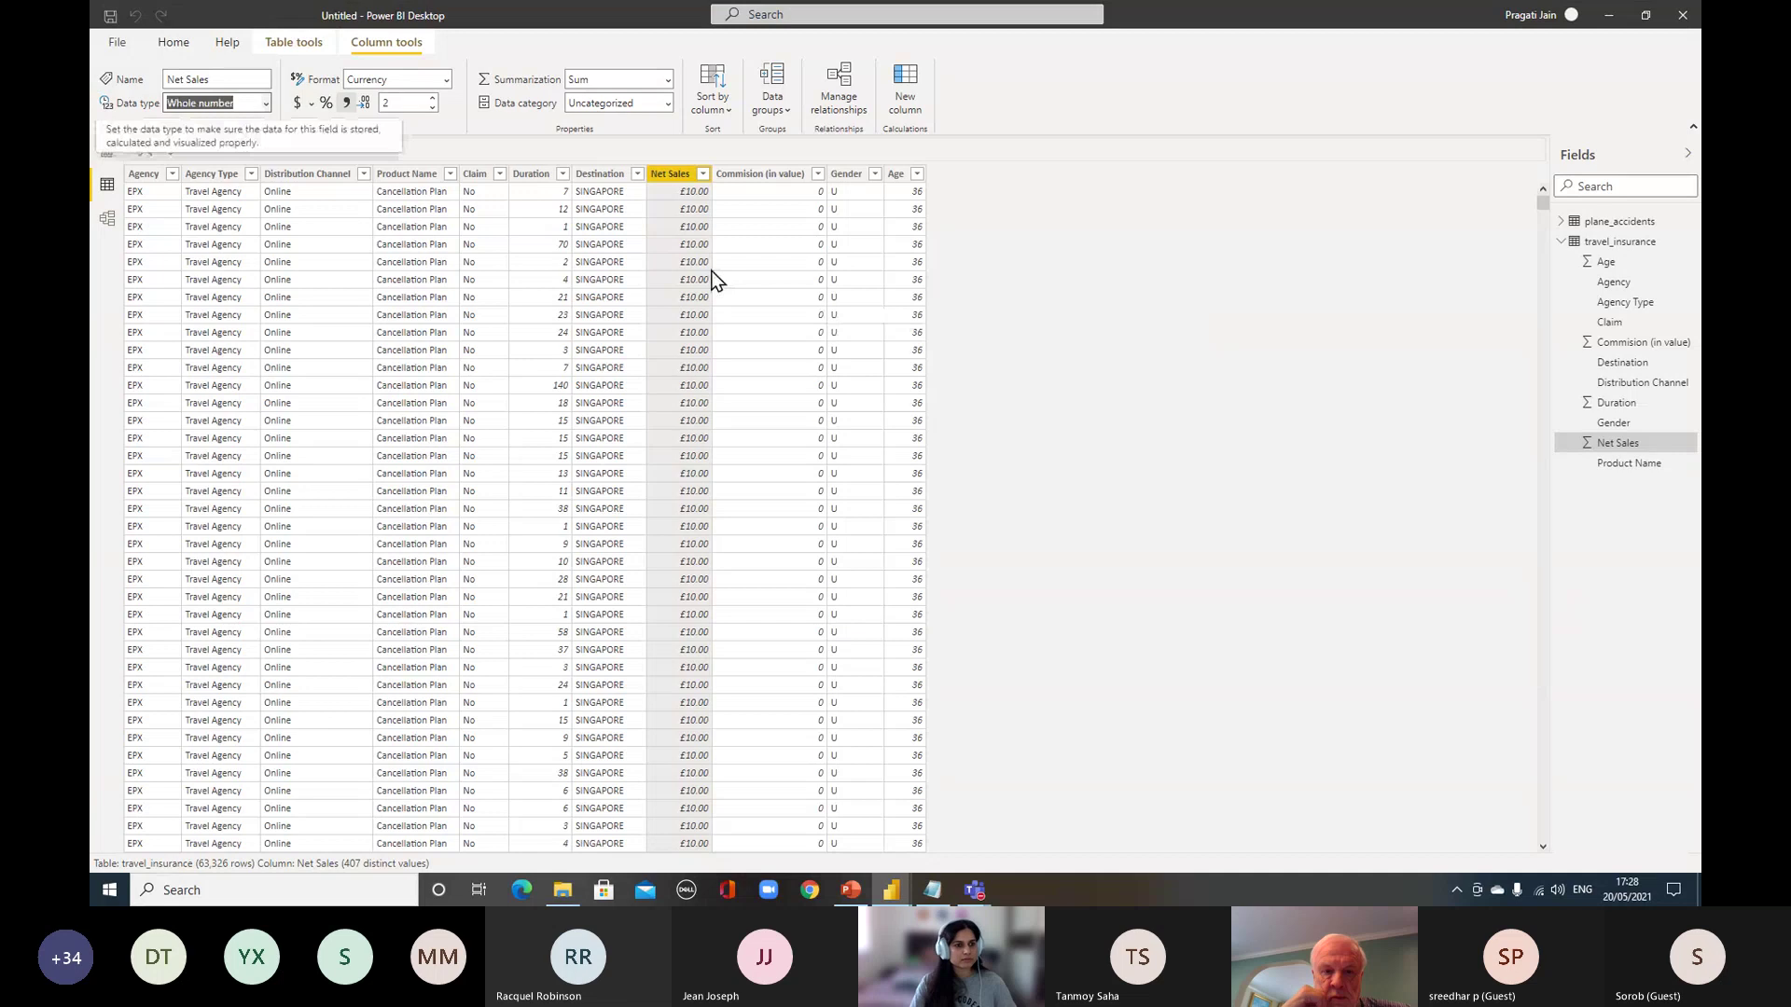
double_click(400, 103)
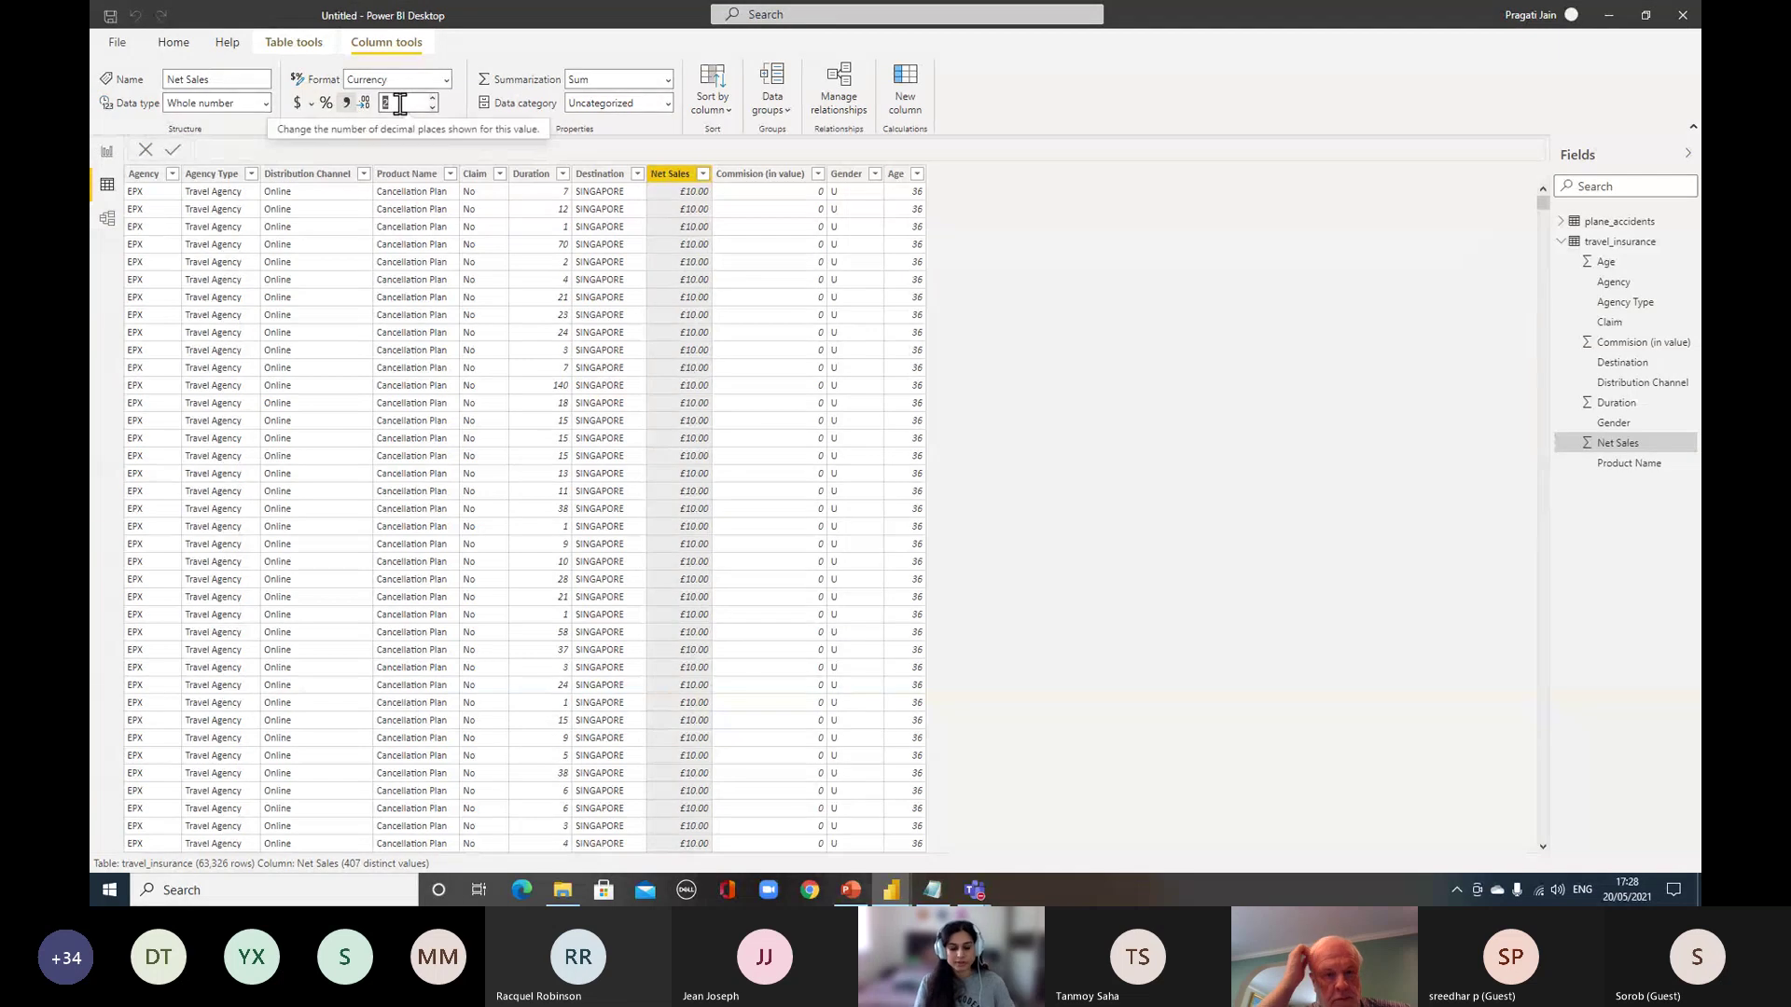
text(0)
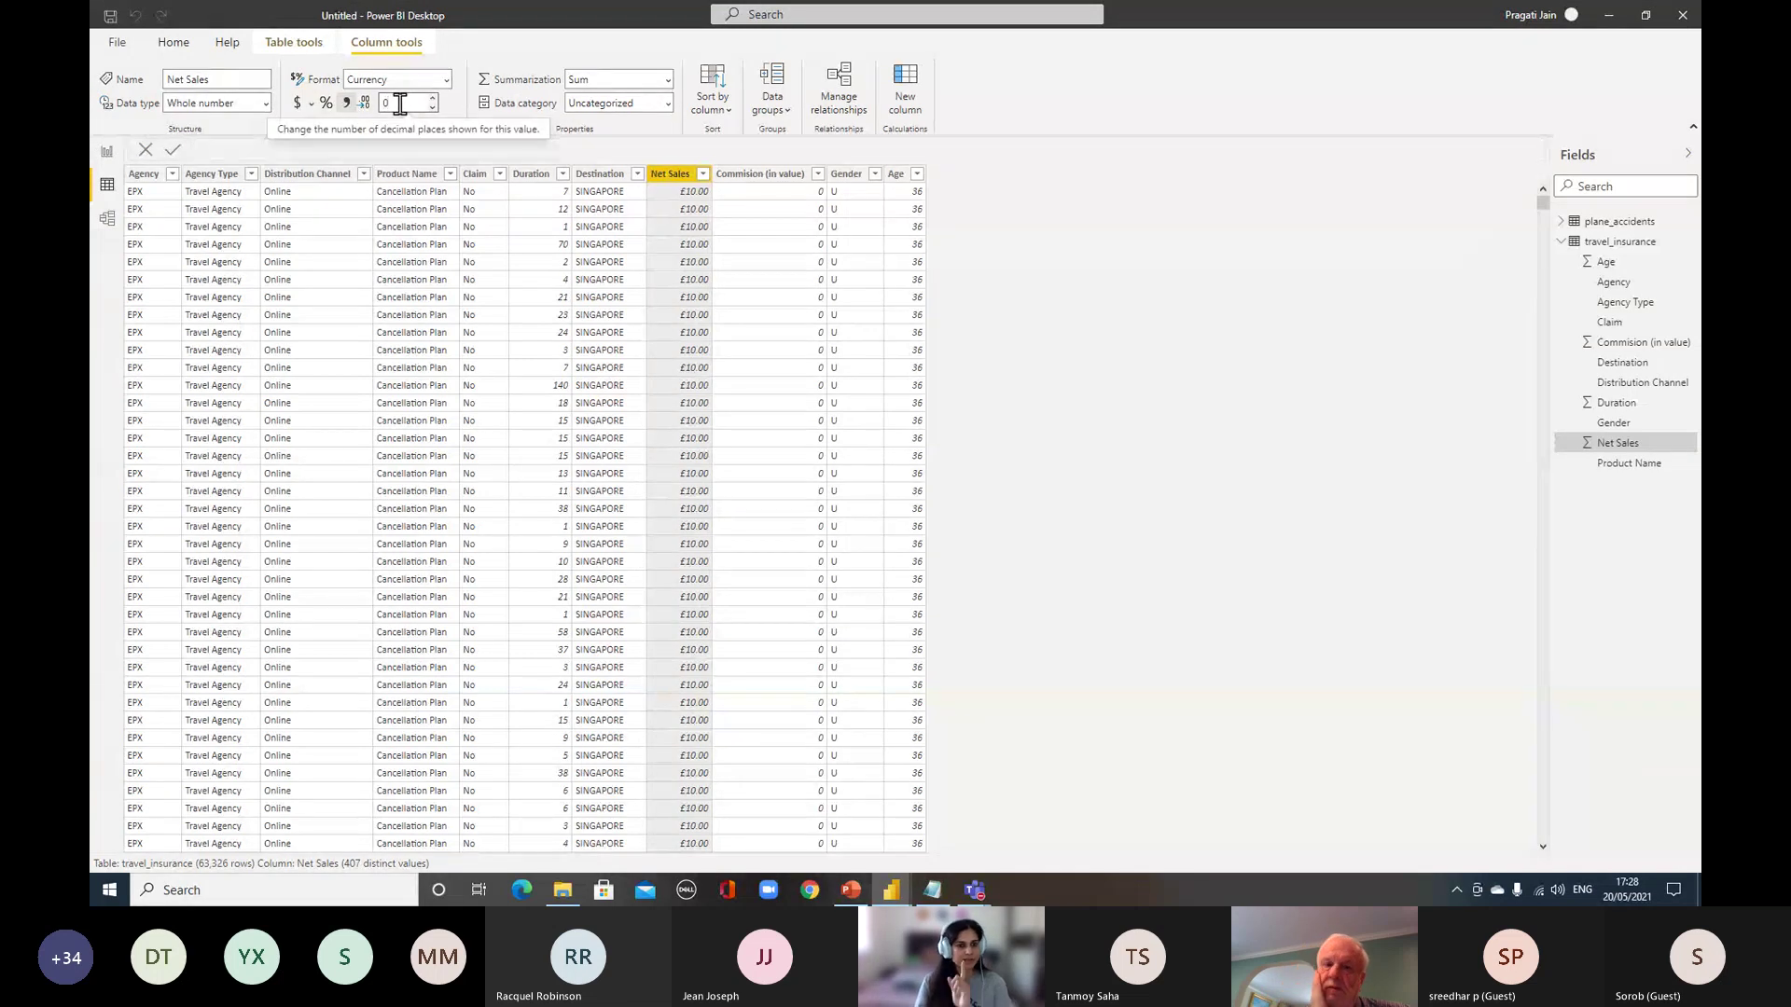
key(Return)
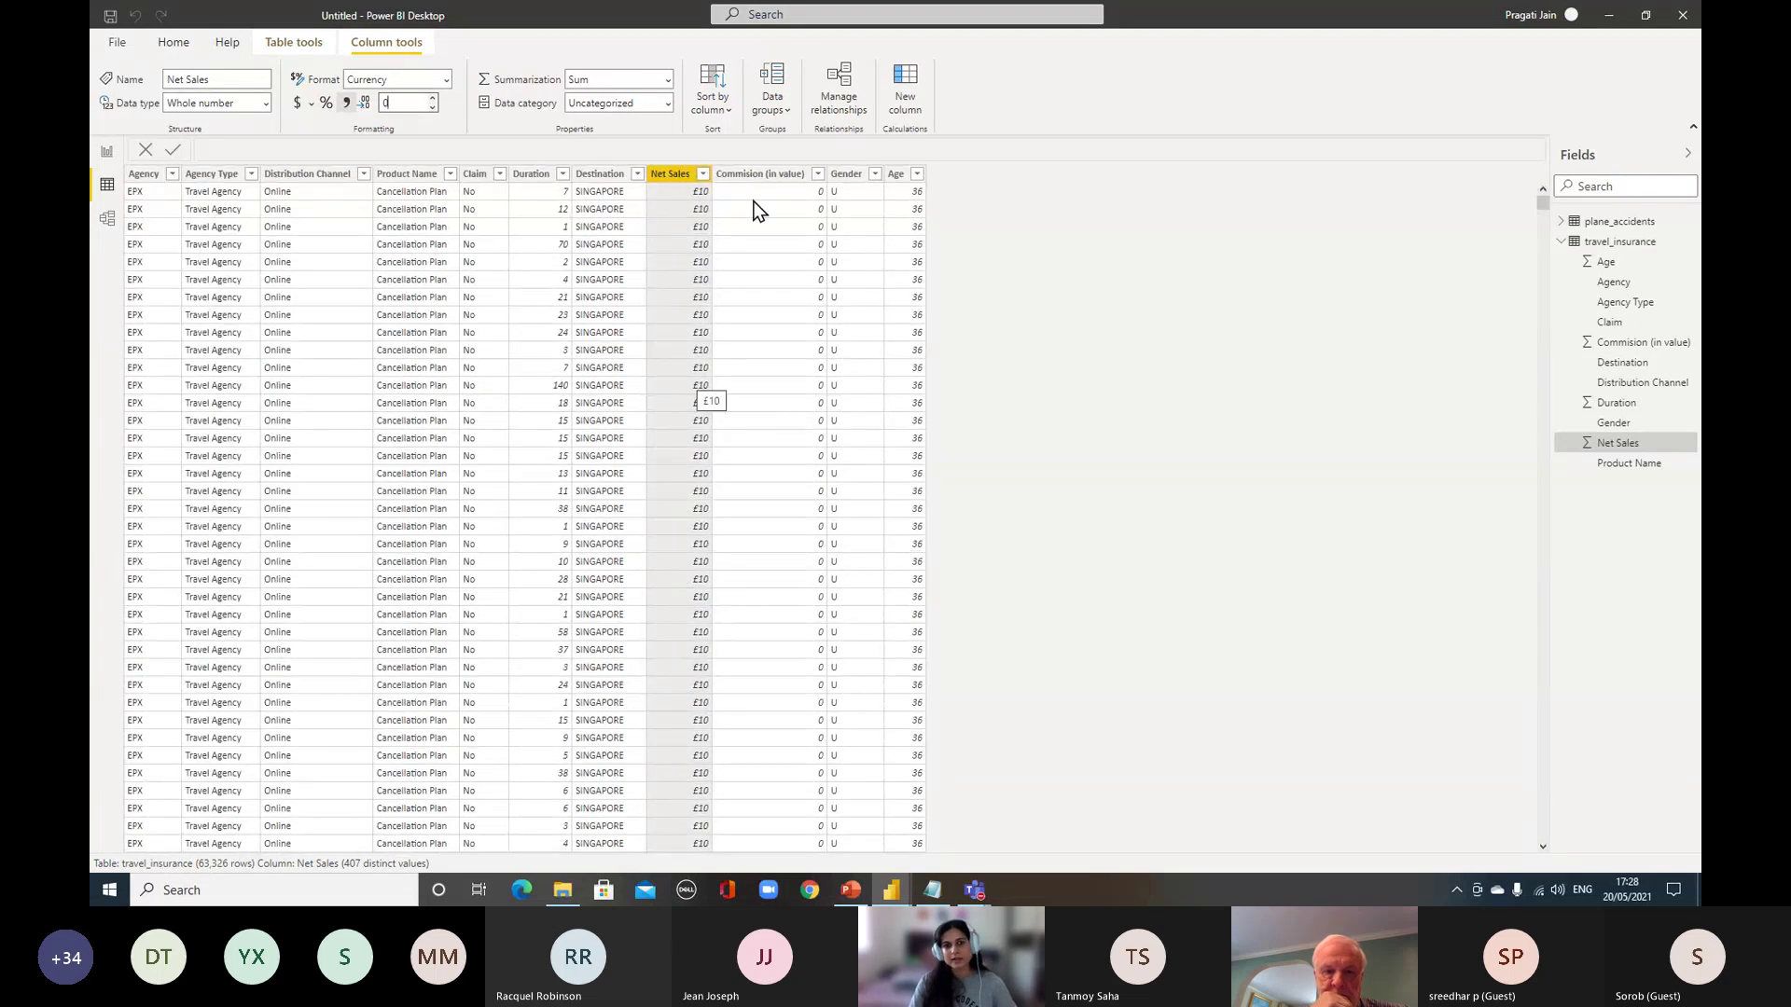
Format the Commision (in value) column as £ English (United Kingdom) currency with 0 decimal places
click(752, 177)
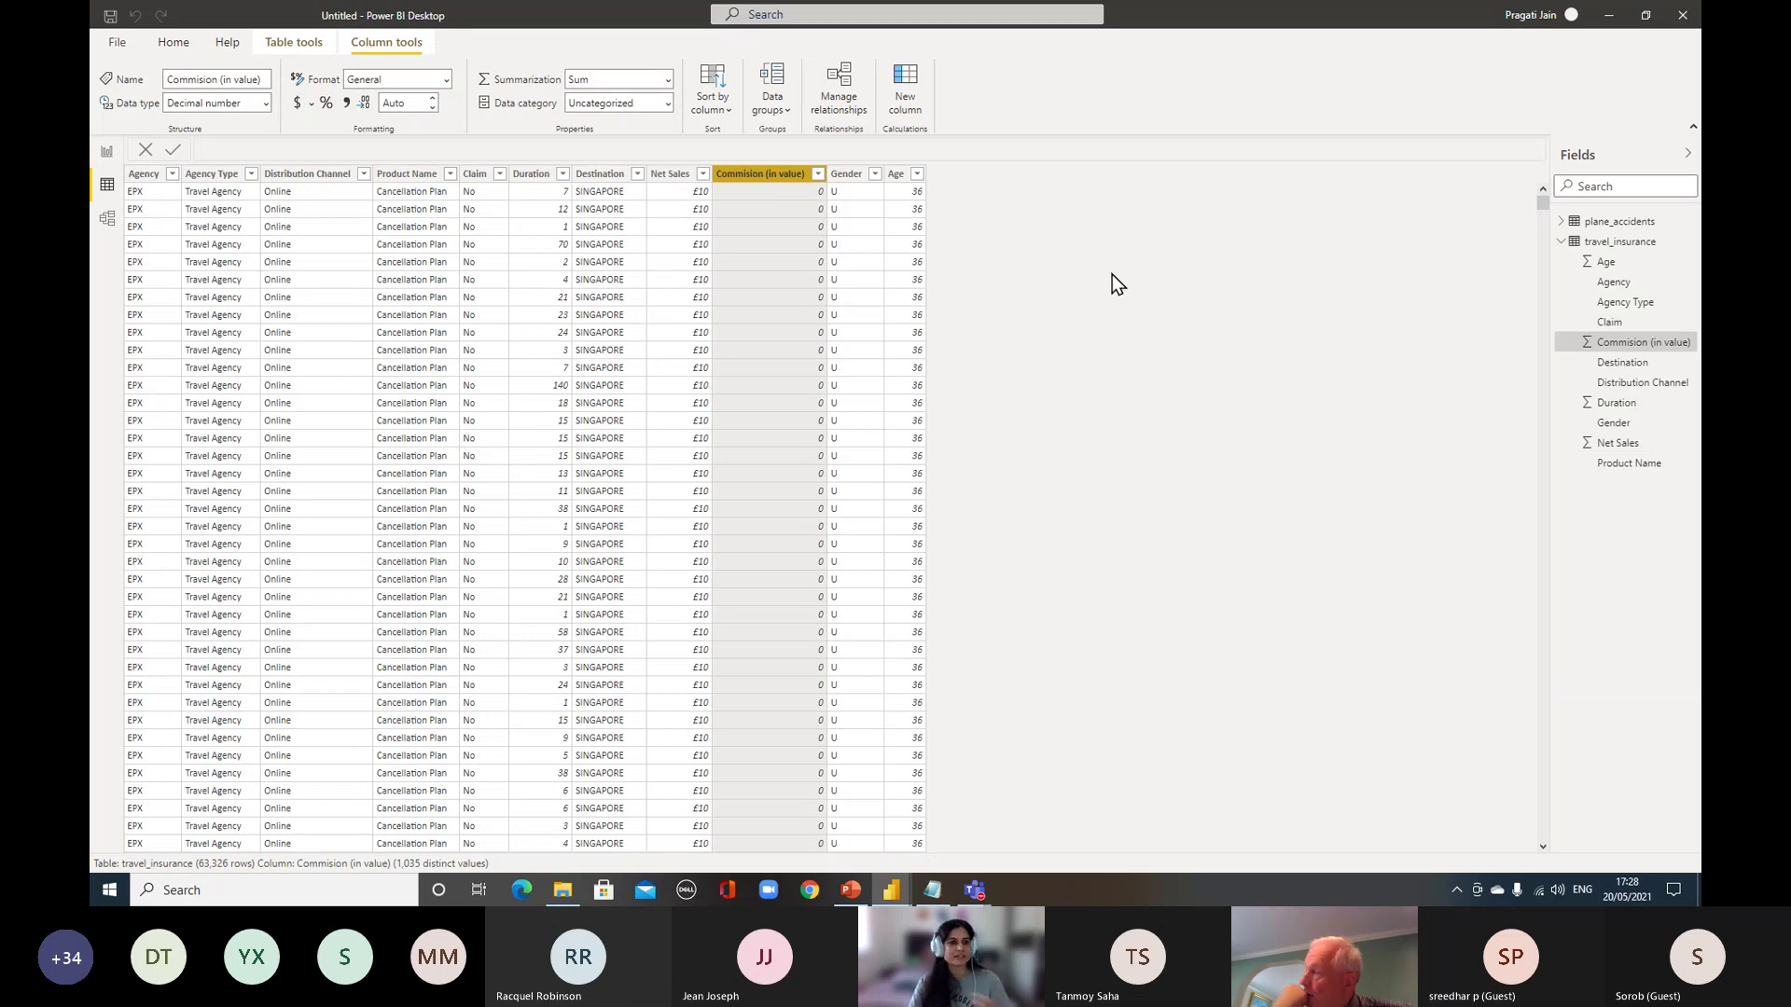
click(311, 105)
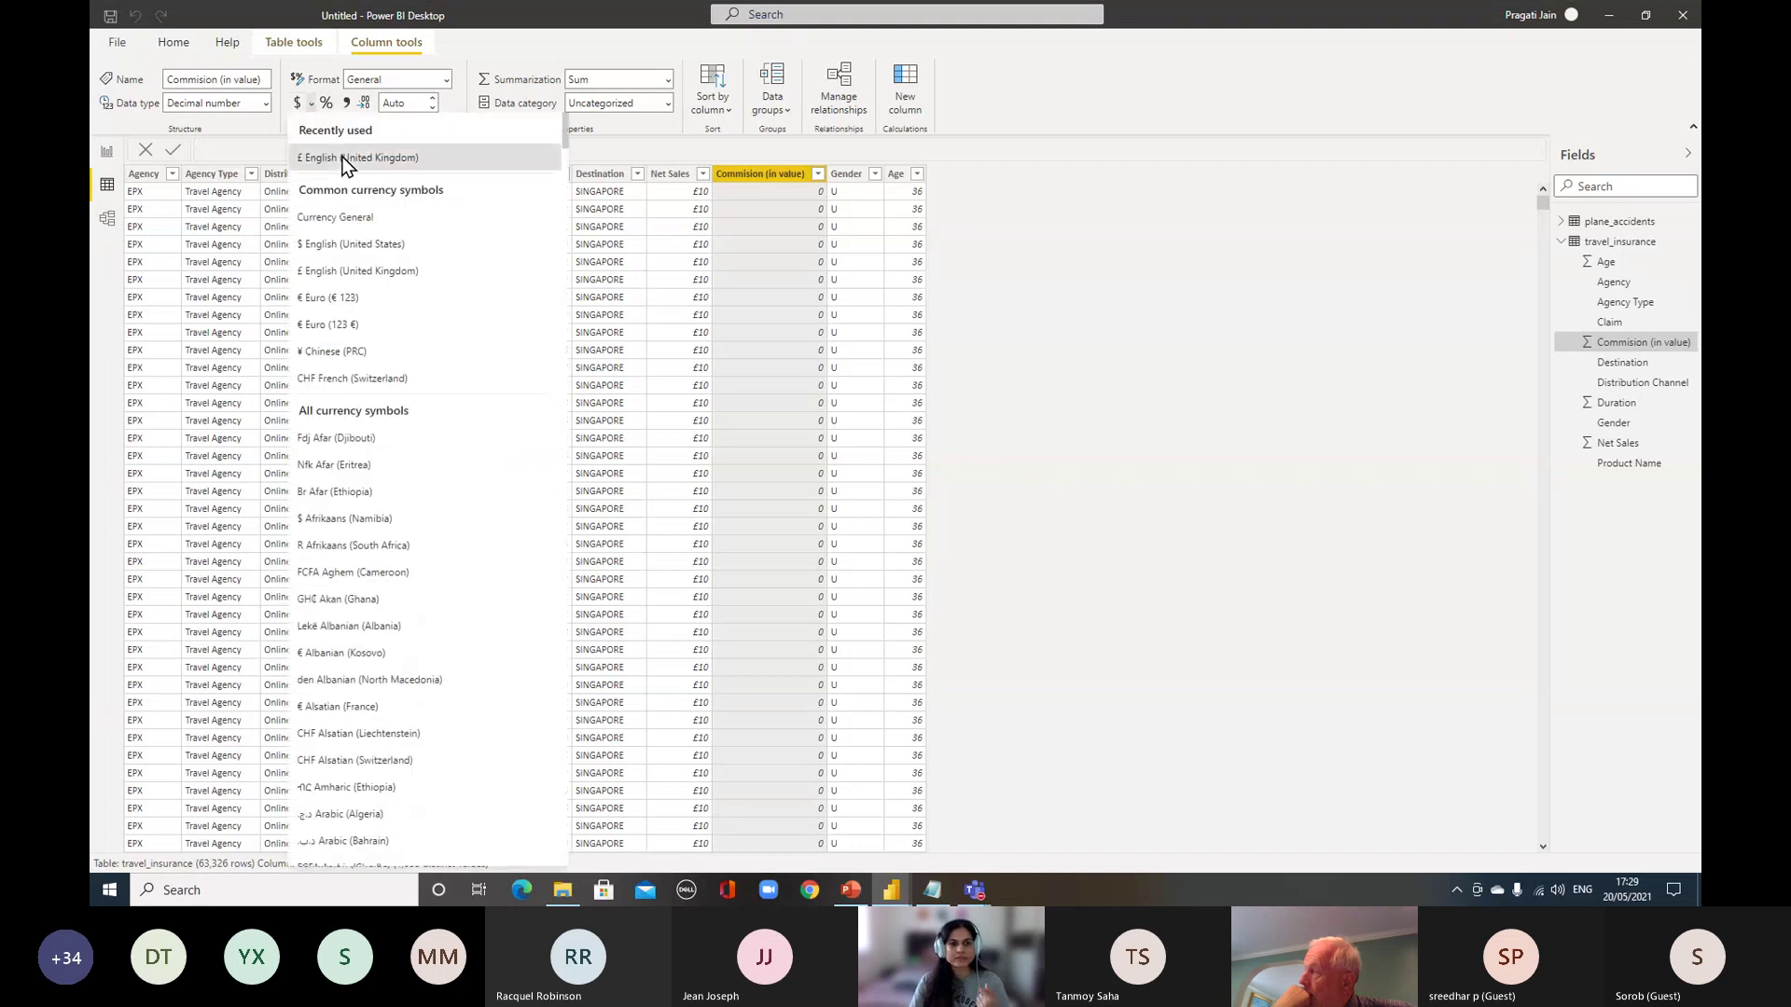
click(341, 155)
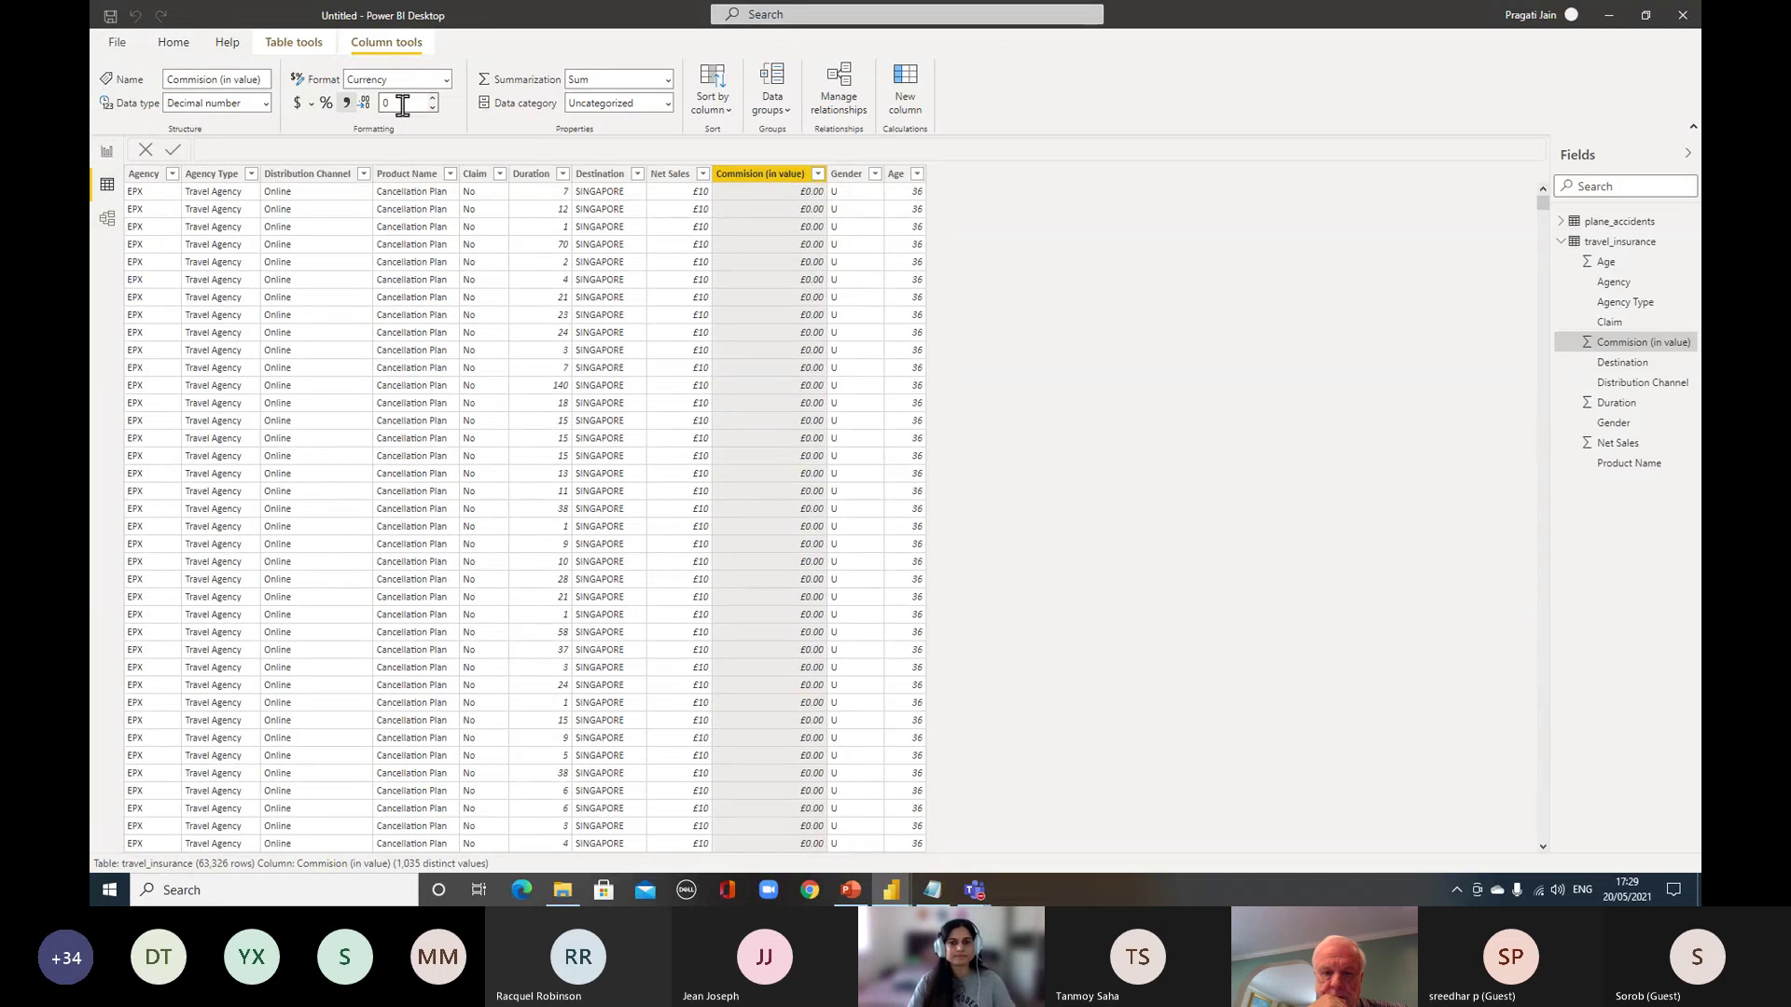
key(Return)
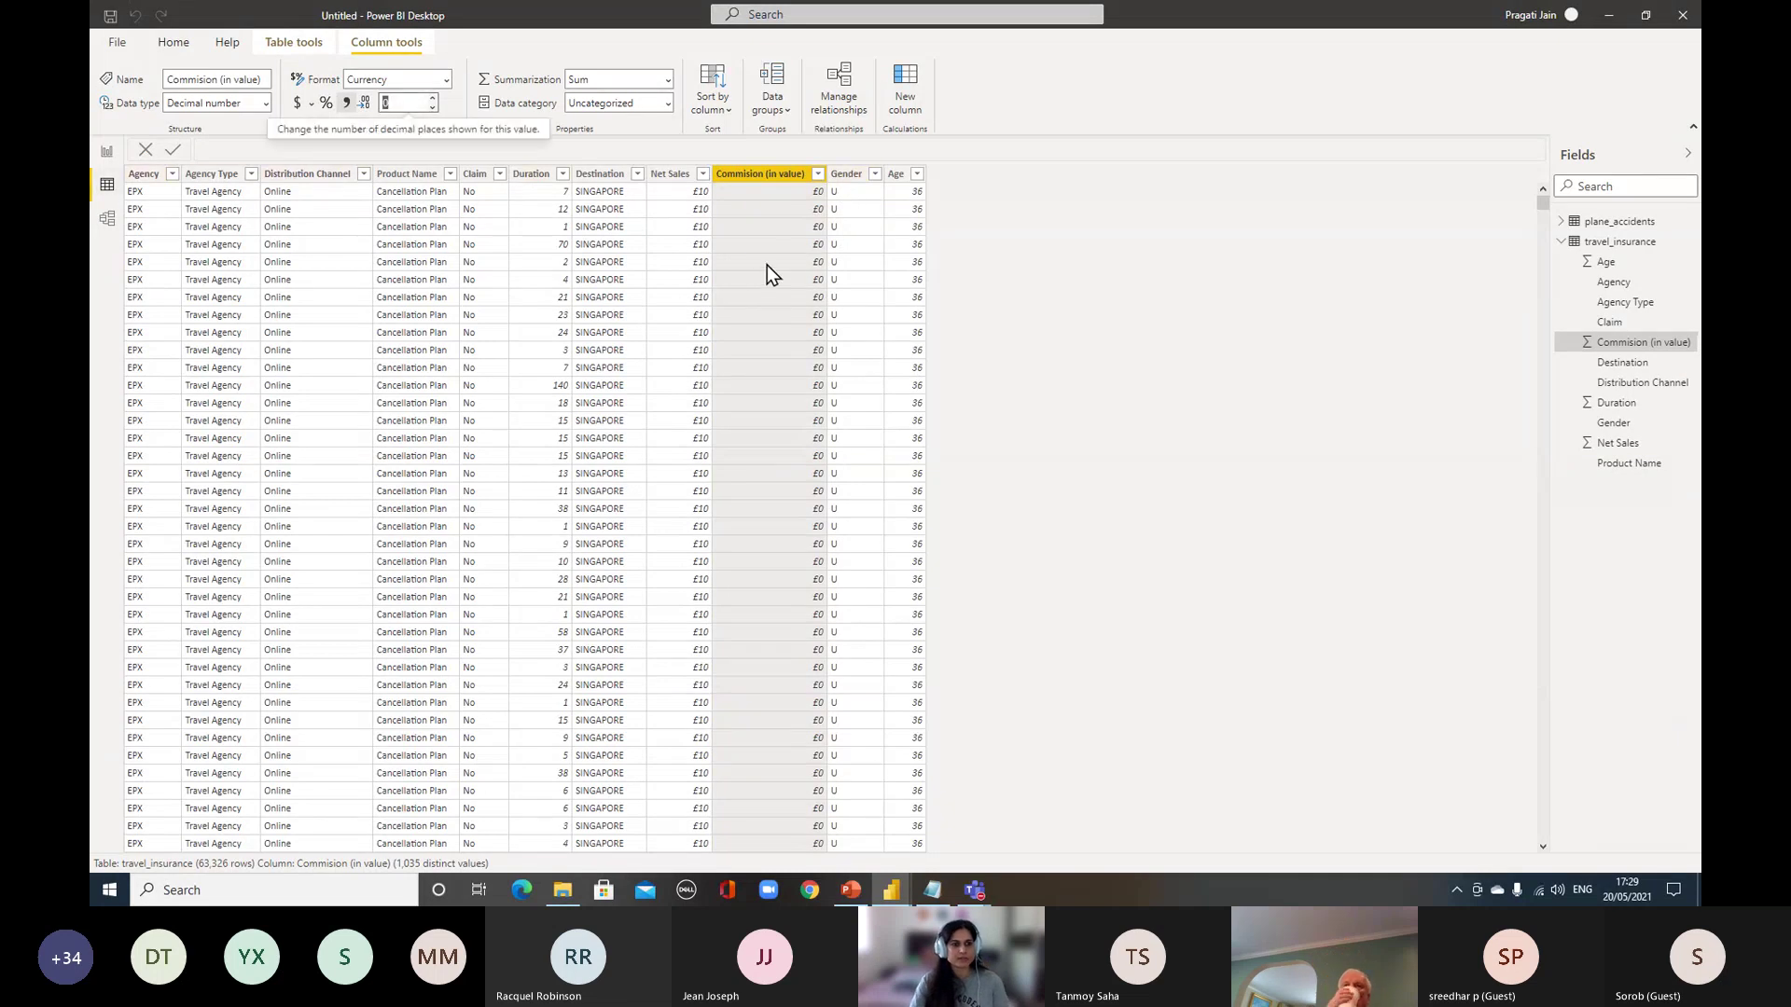
Add an empty clustered bar chart to Page 1 in the report view
click(108, 157)
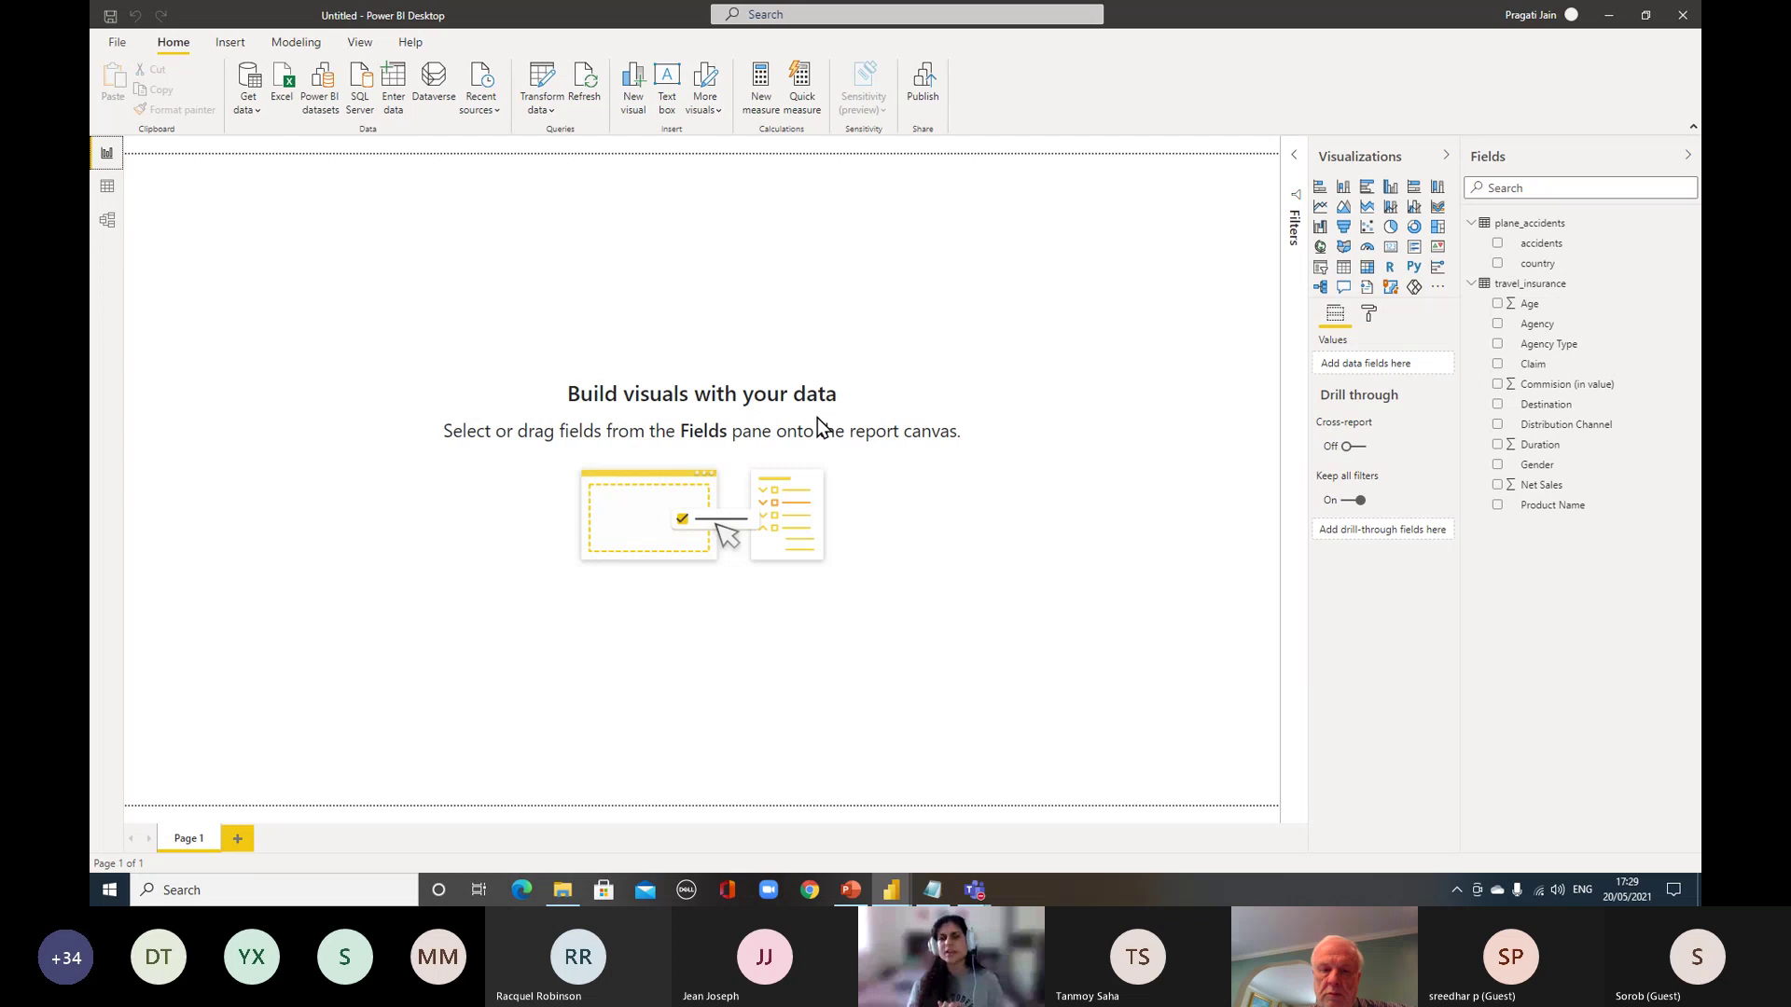
click(1368, 188)
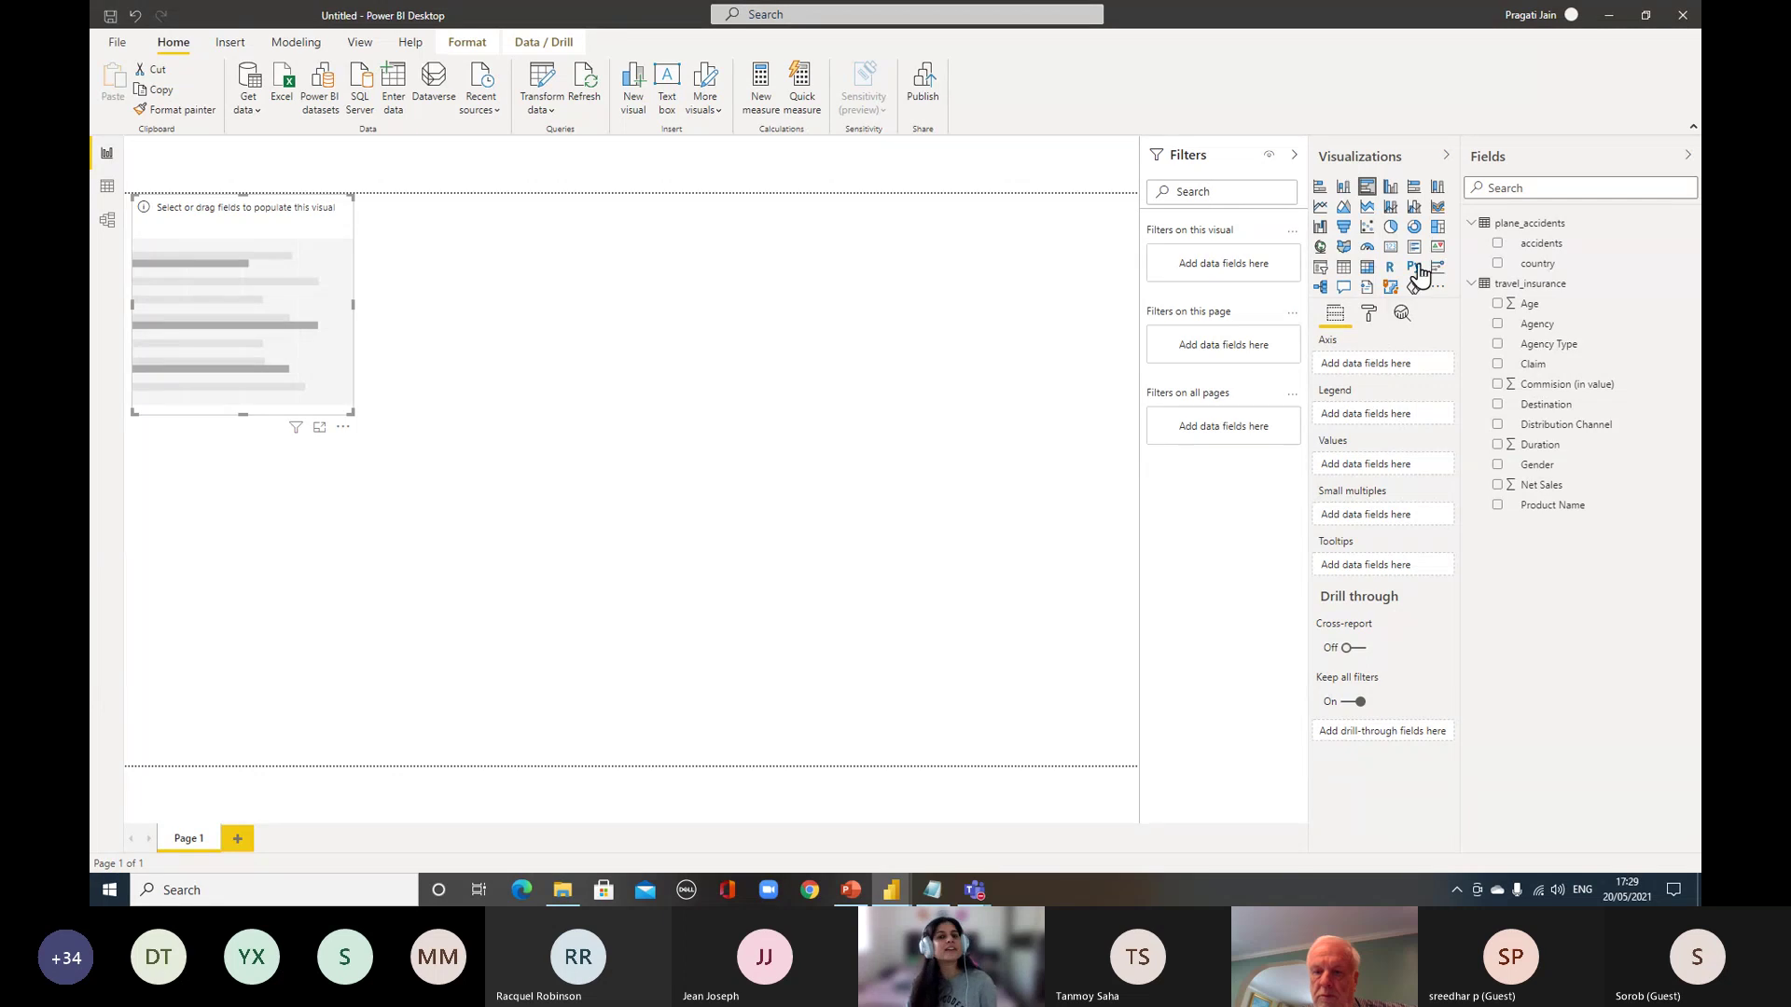
click(1402, 313)
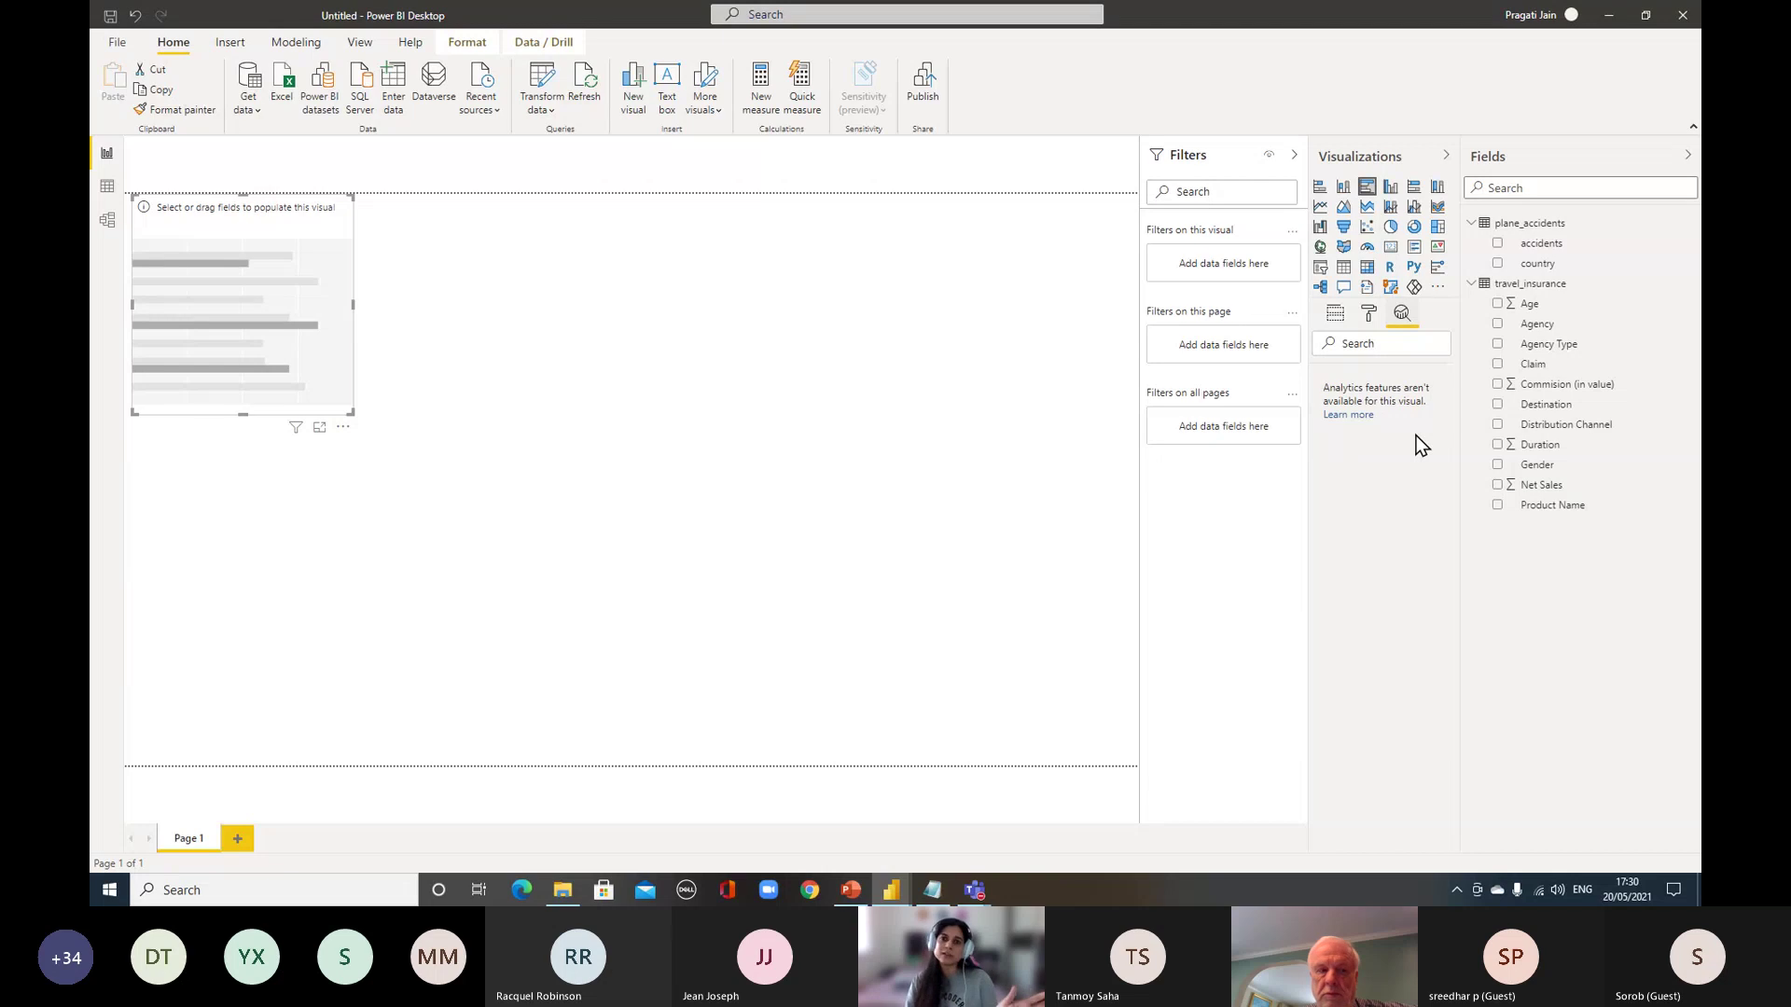
click(1438, 289)
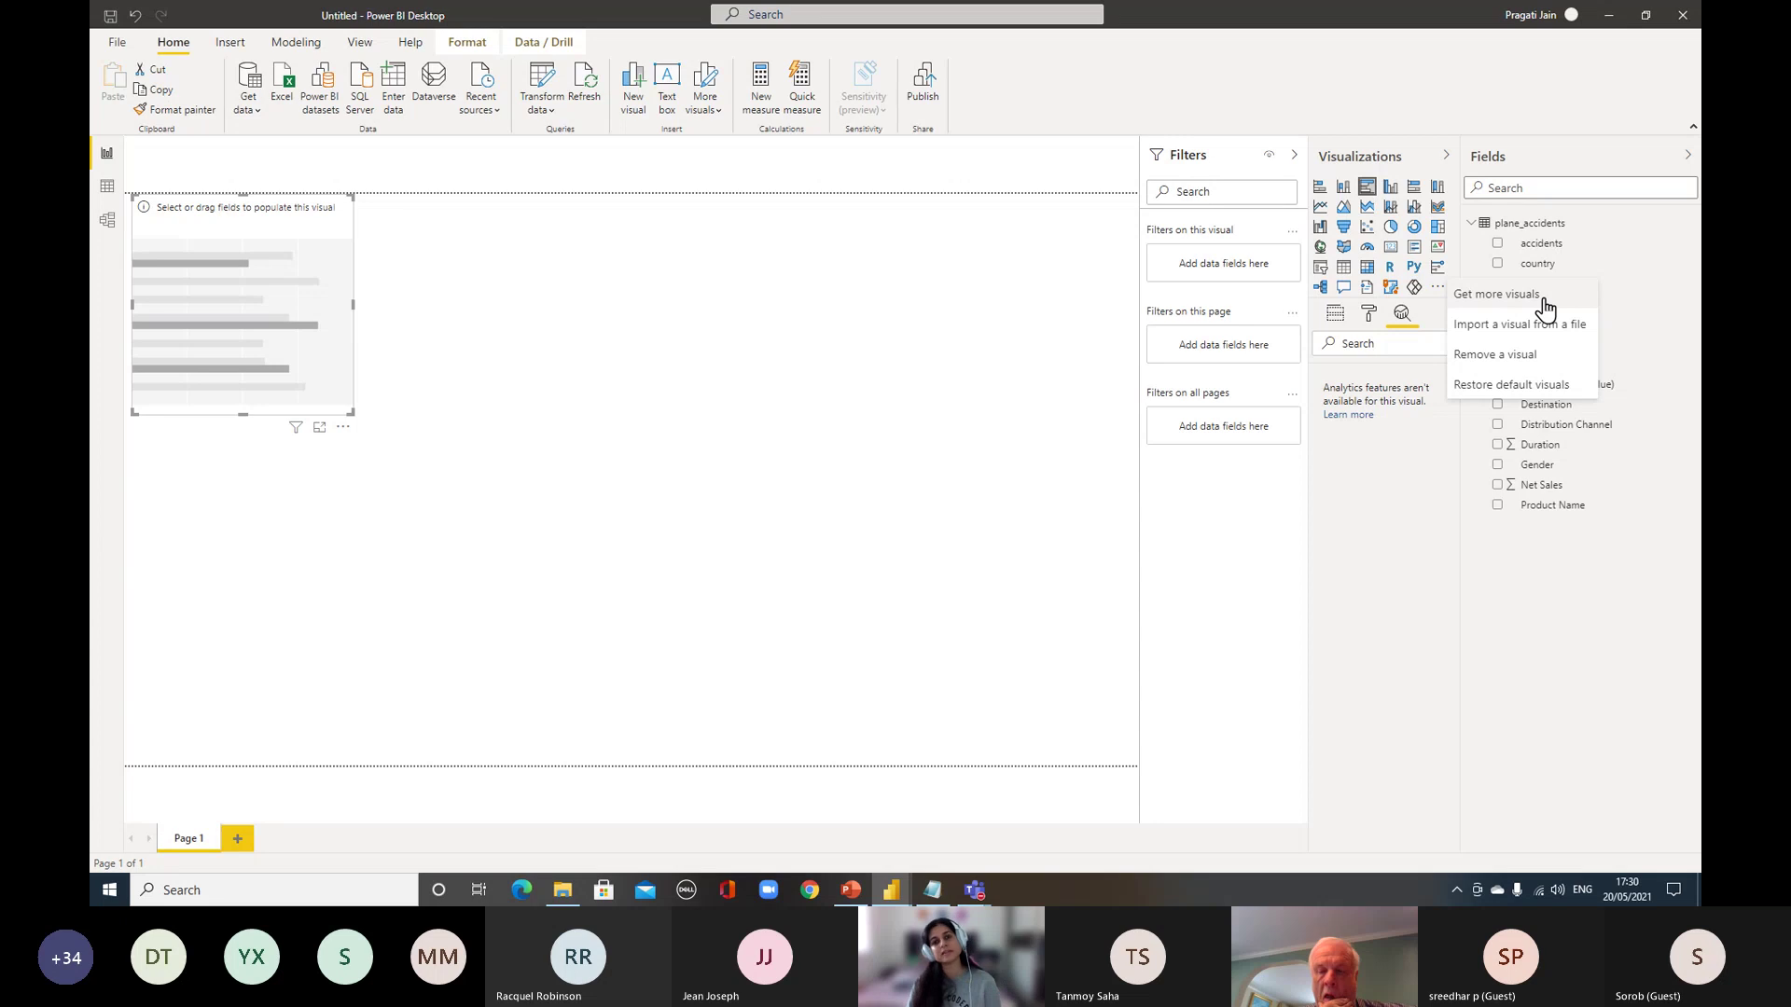
key(Escape)
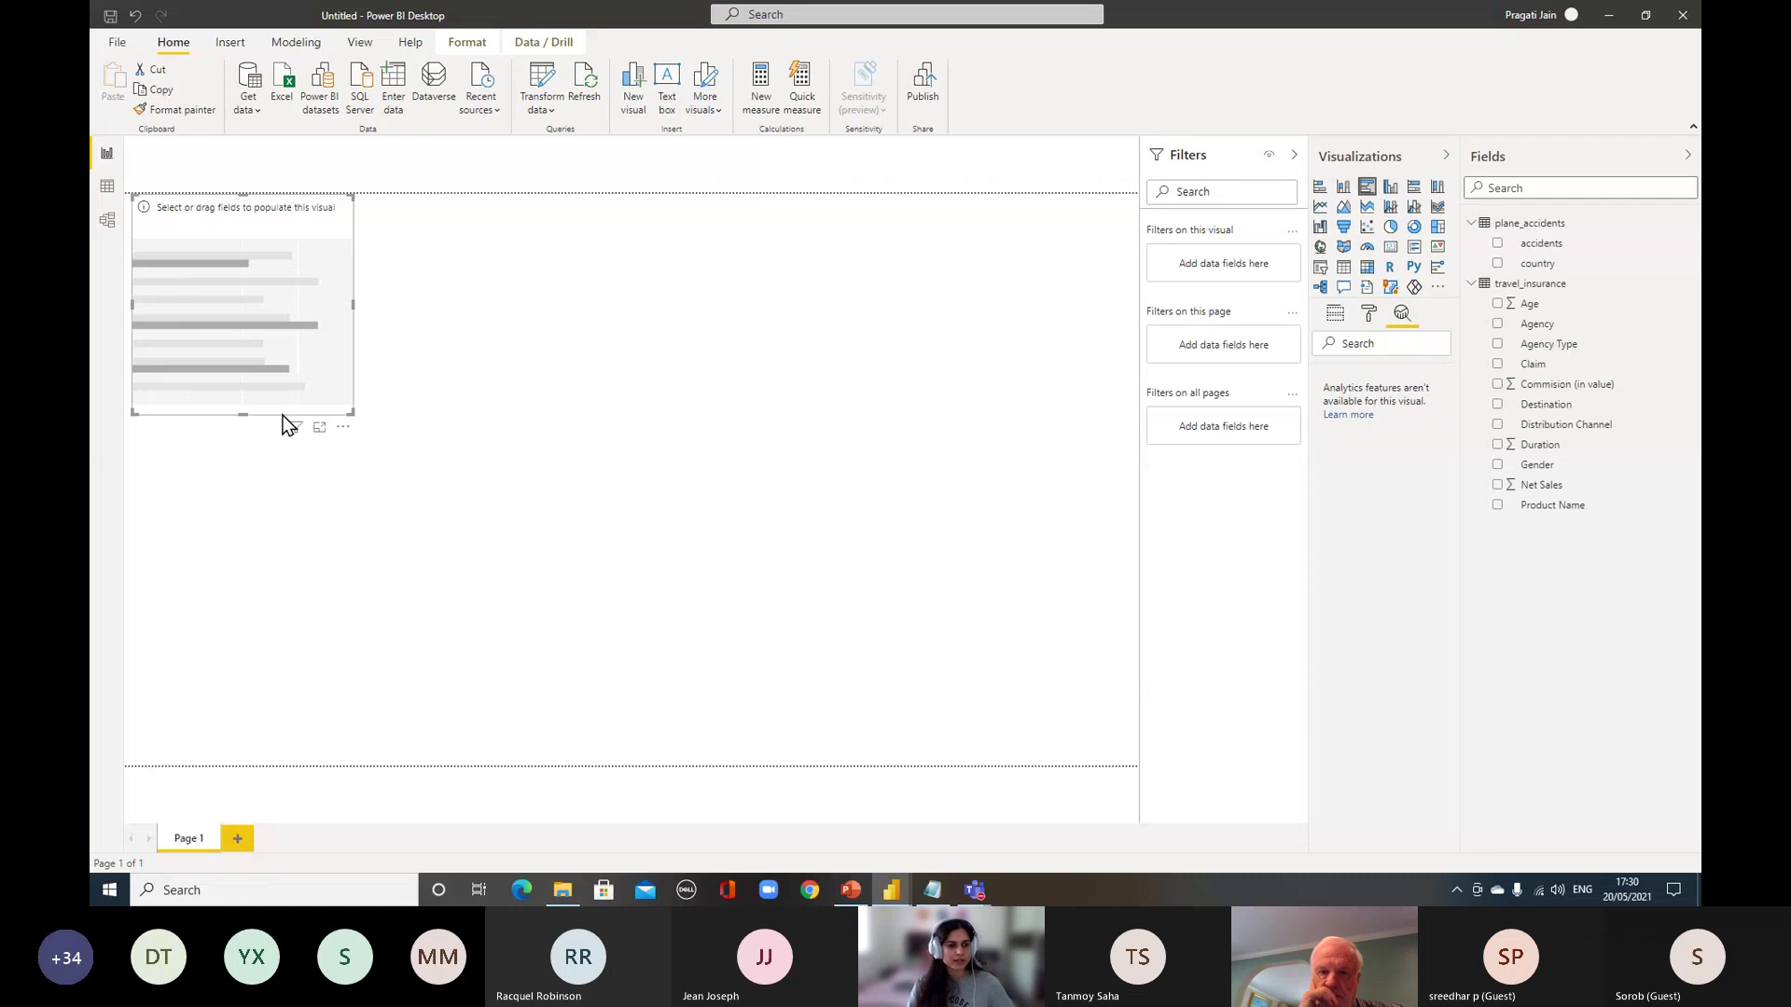
Enlarge the clustered bar chart across the middle of the page and assign Agency Type from travel_insurance to its axis
drag(332, 429, 1005, 616)
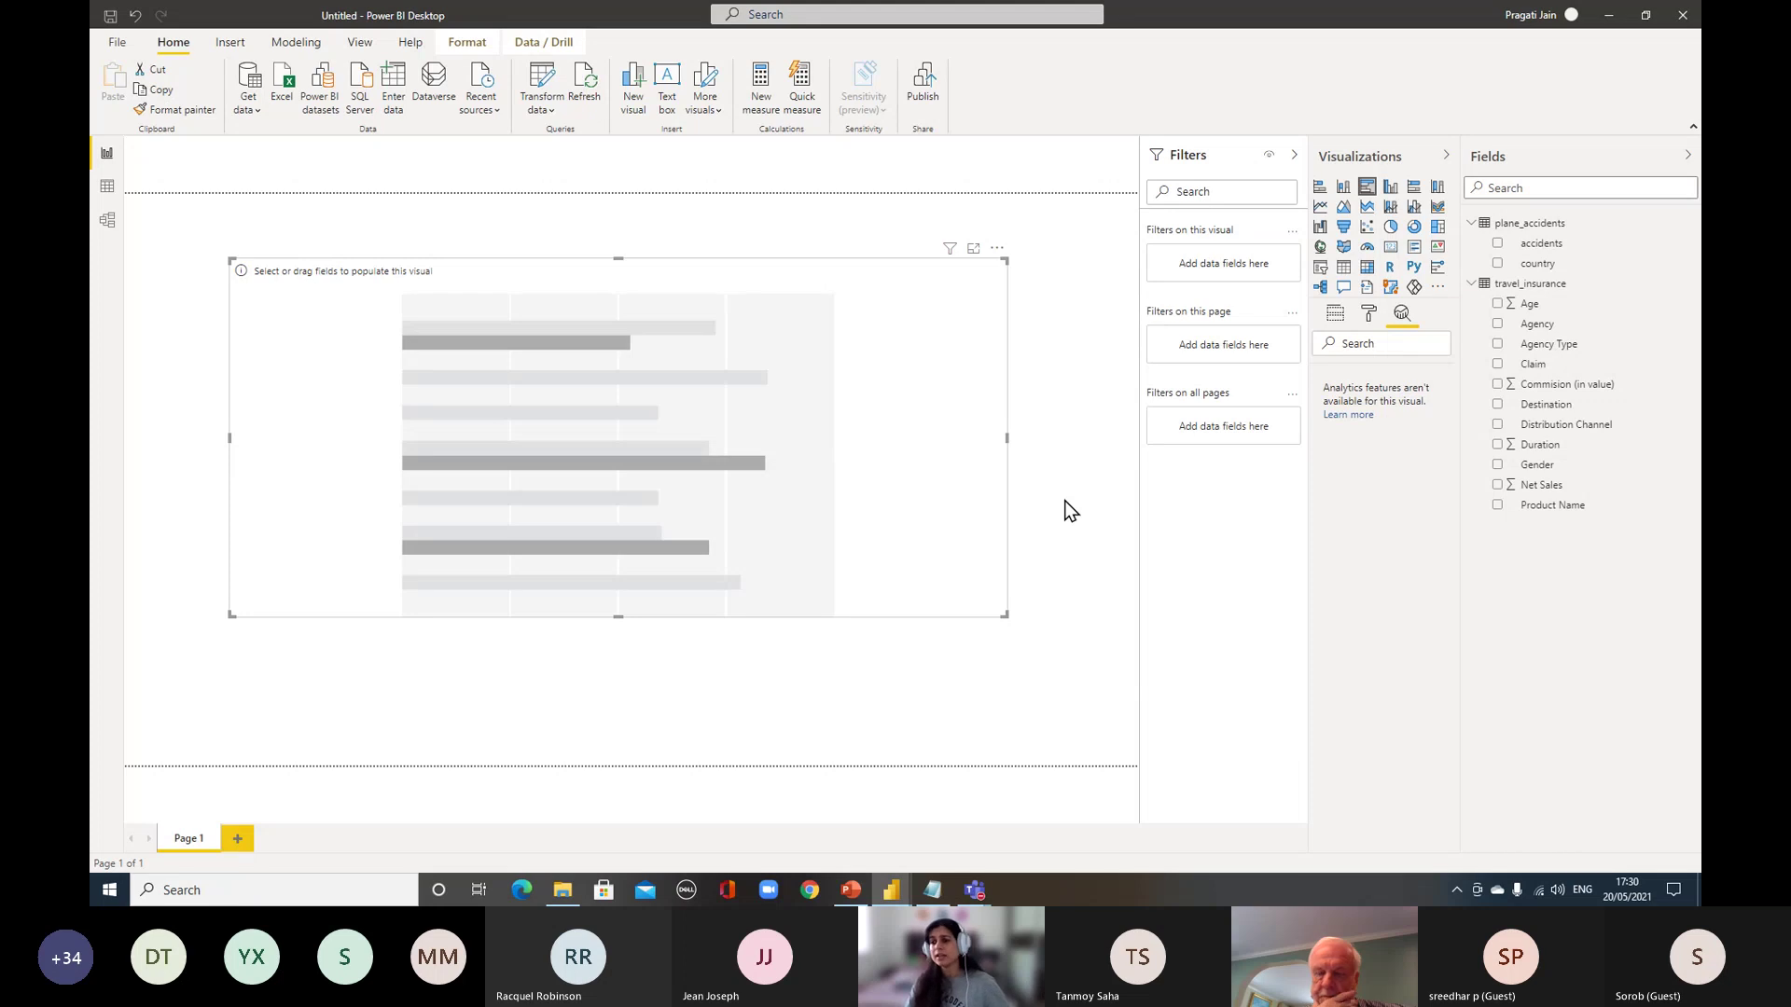
click(1472, 223)
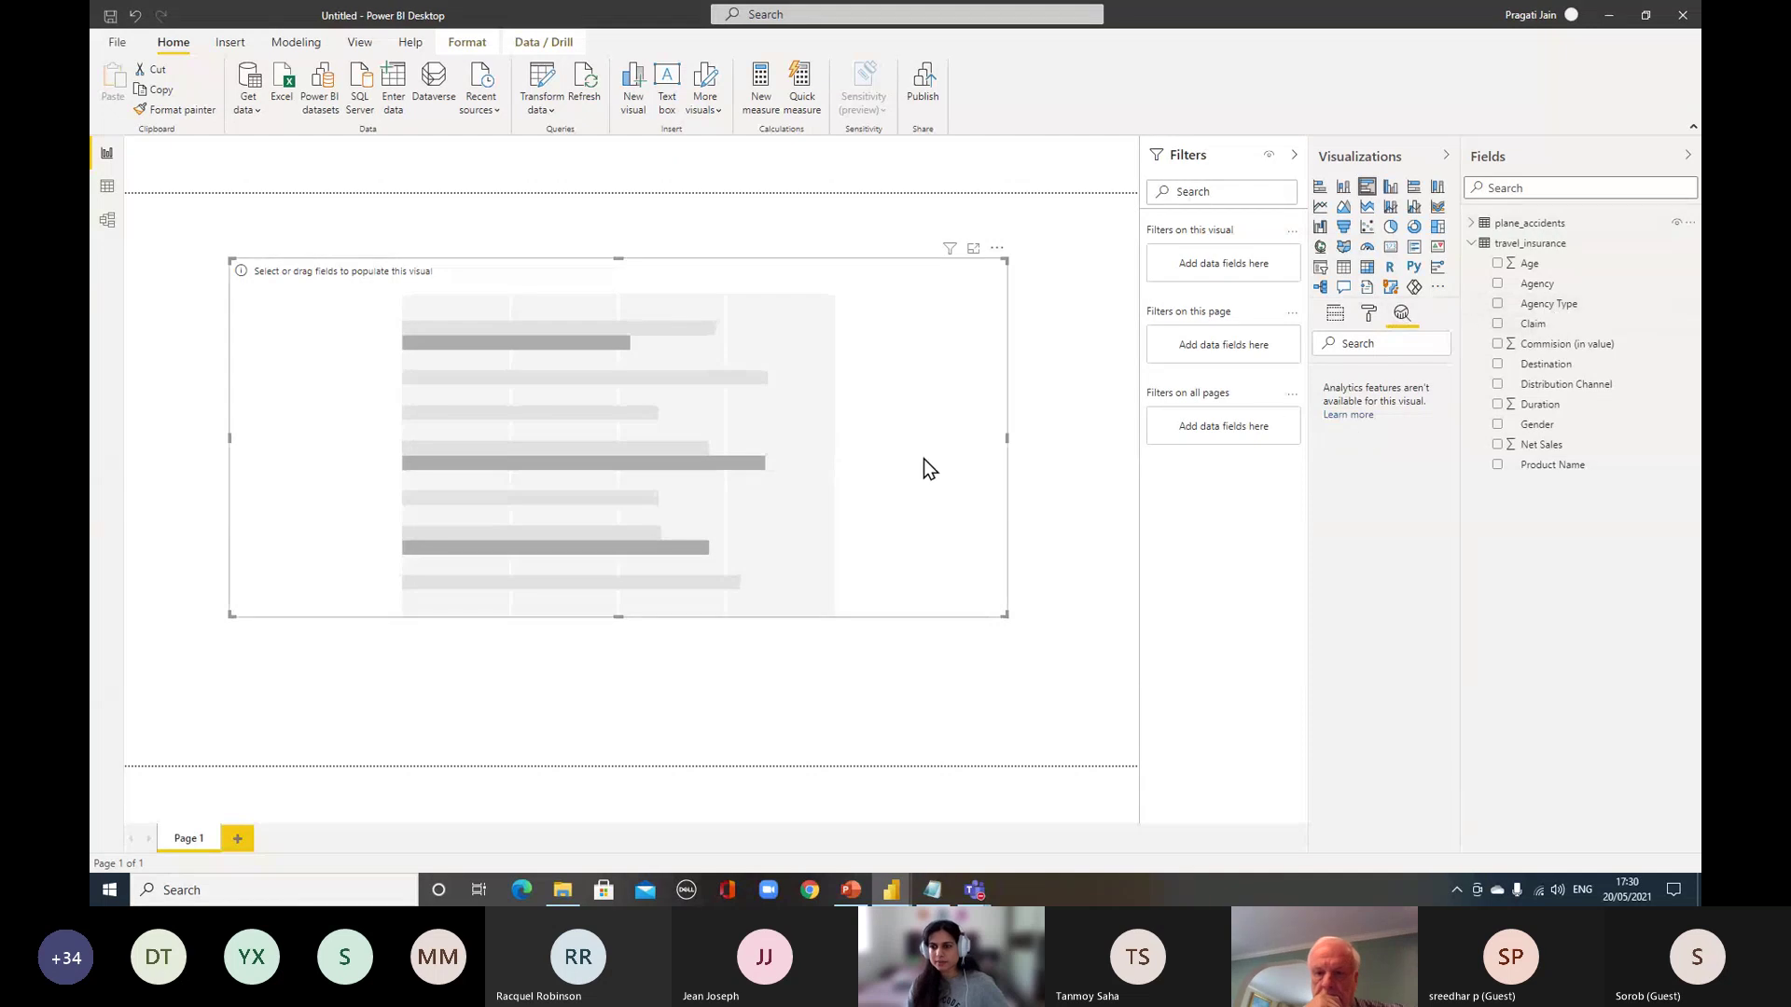
click(1293, 155)
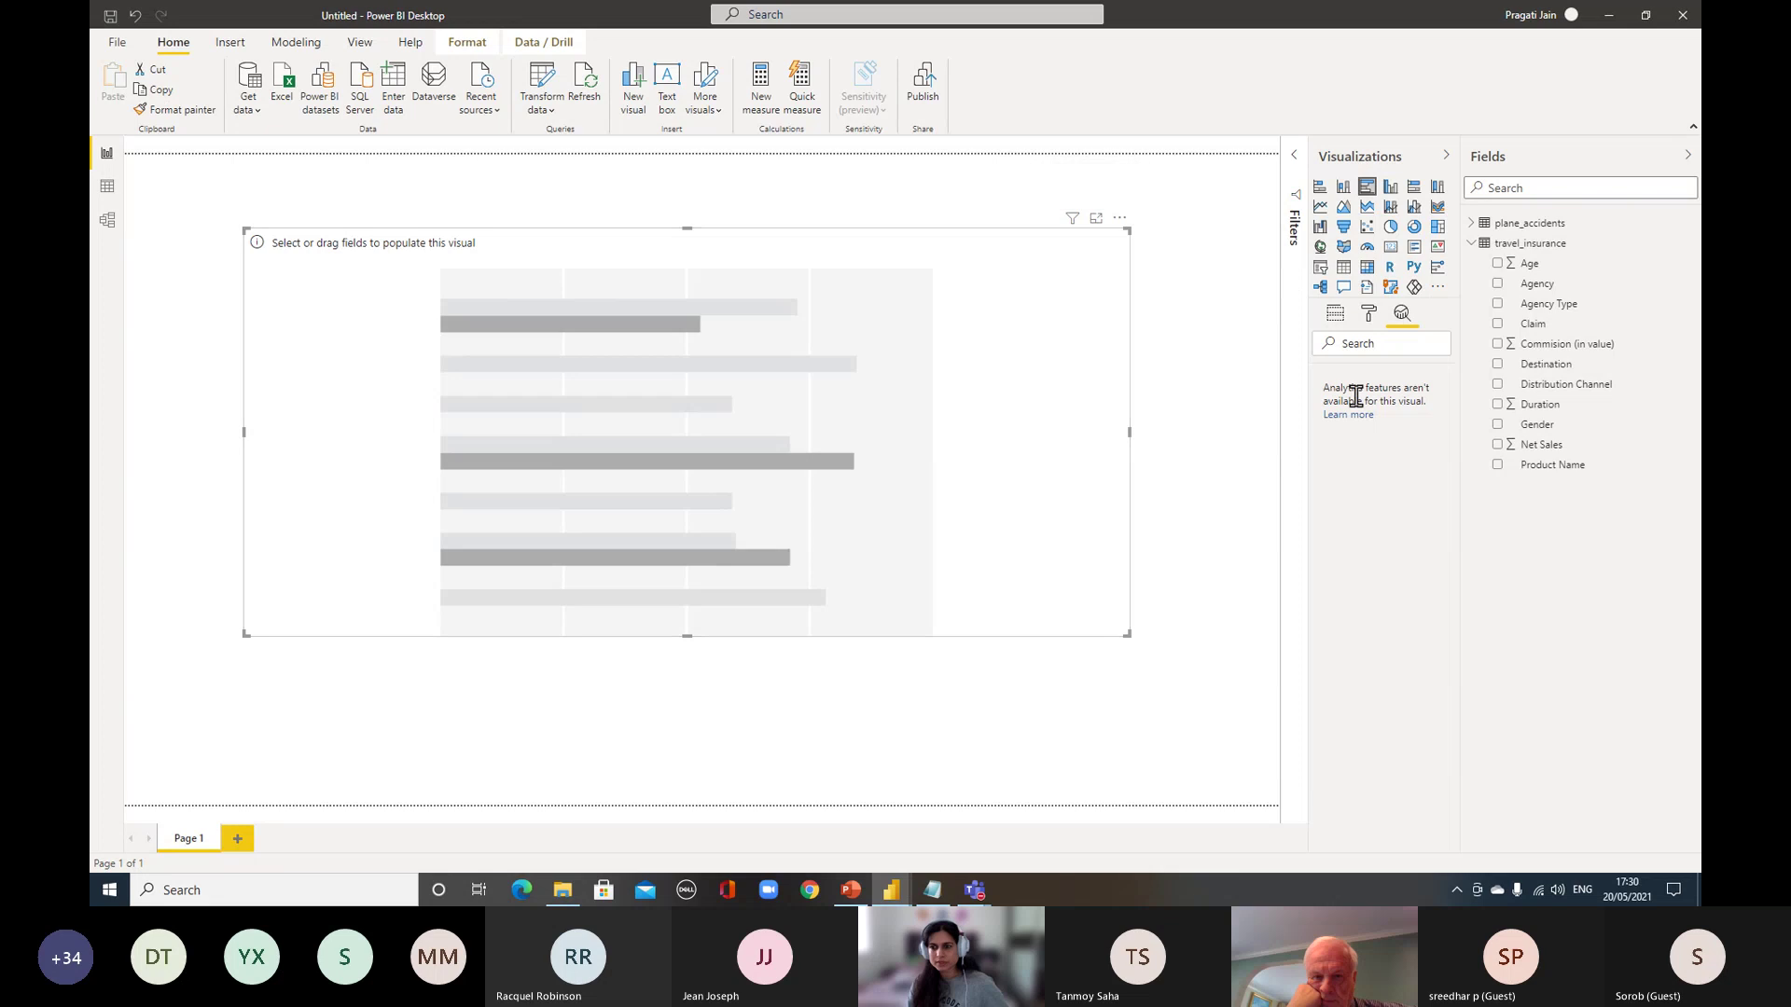
click(1336, 315)
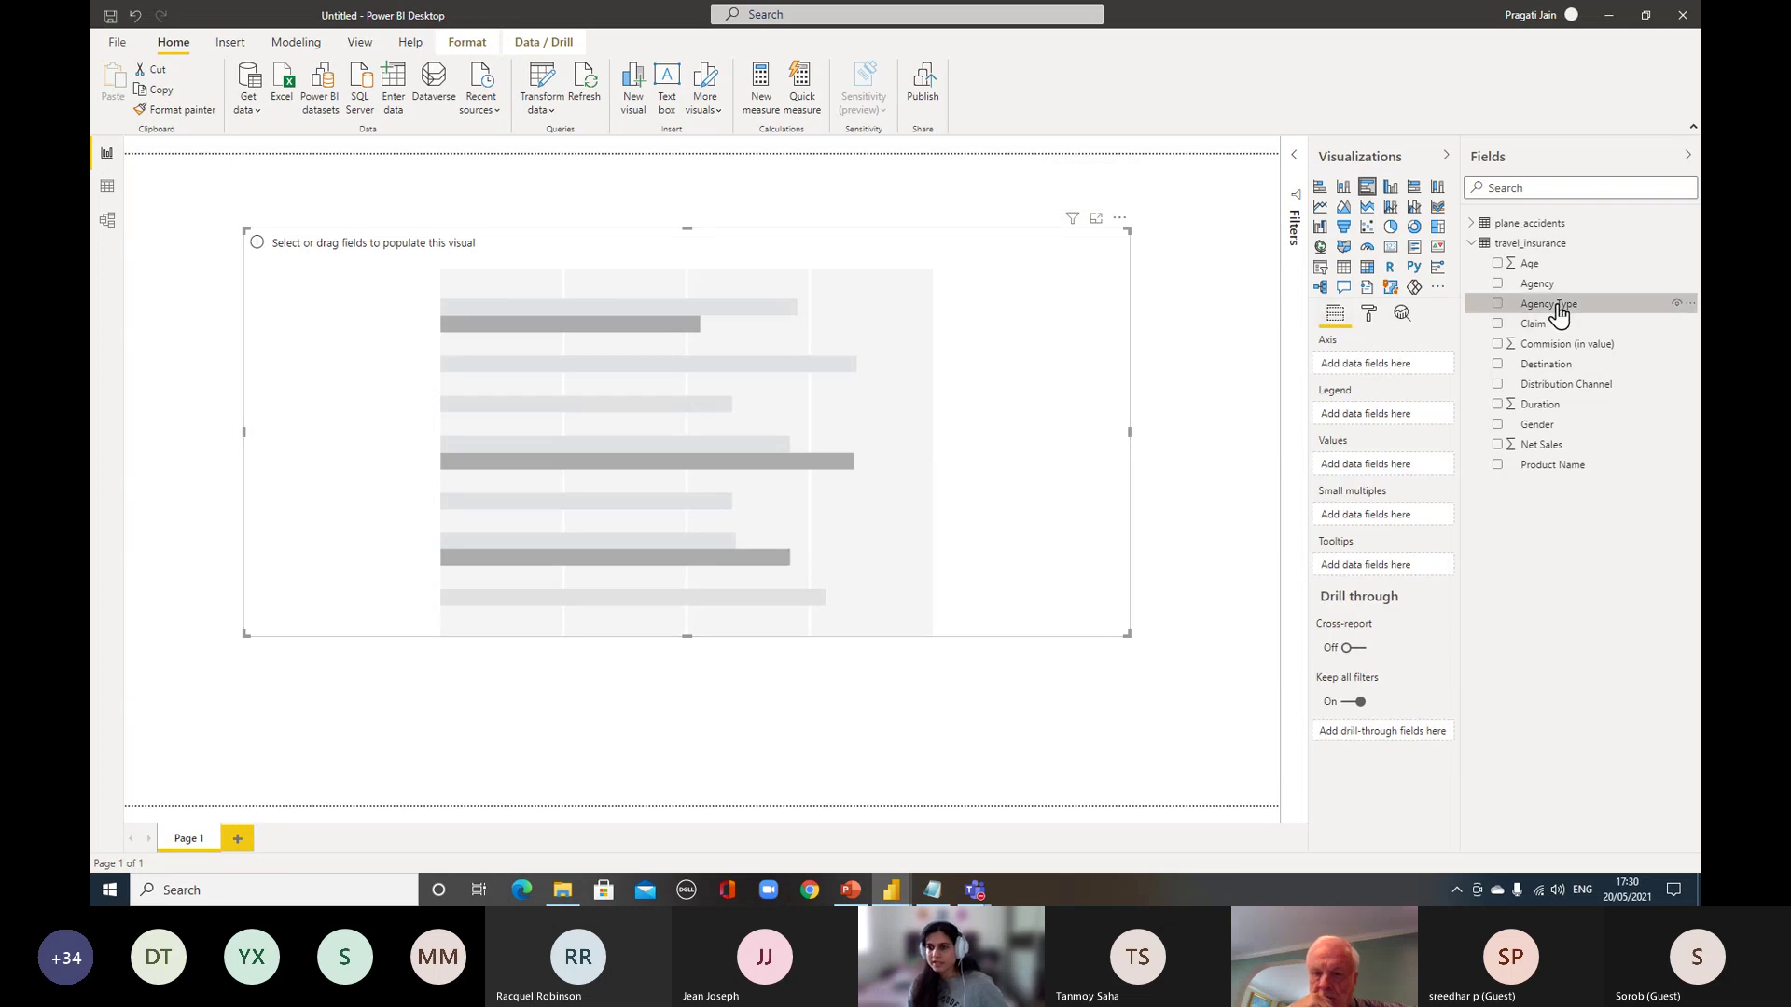
drag(1558, 314, 1393, 371)
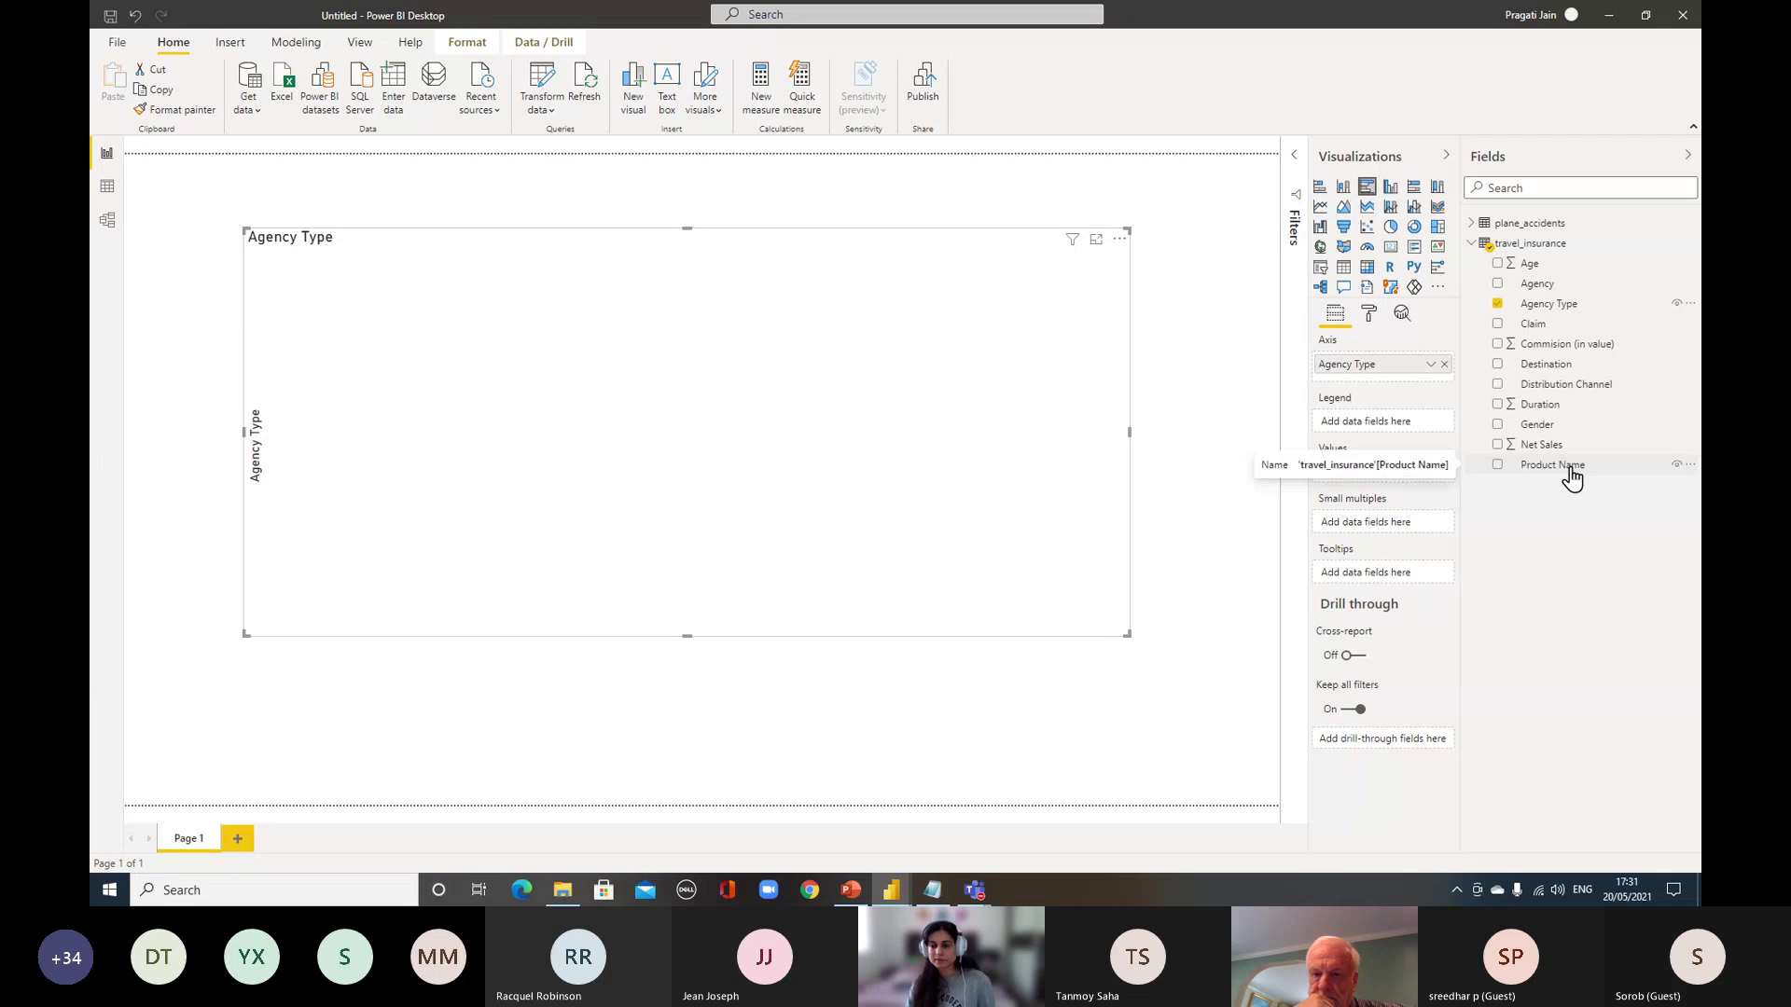
Use the count of Product Name as the bar chart's values and colour the Travel Agency bar pink
drag(1569, 471, 1399, 508)
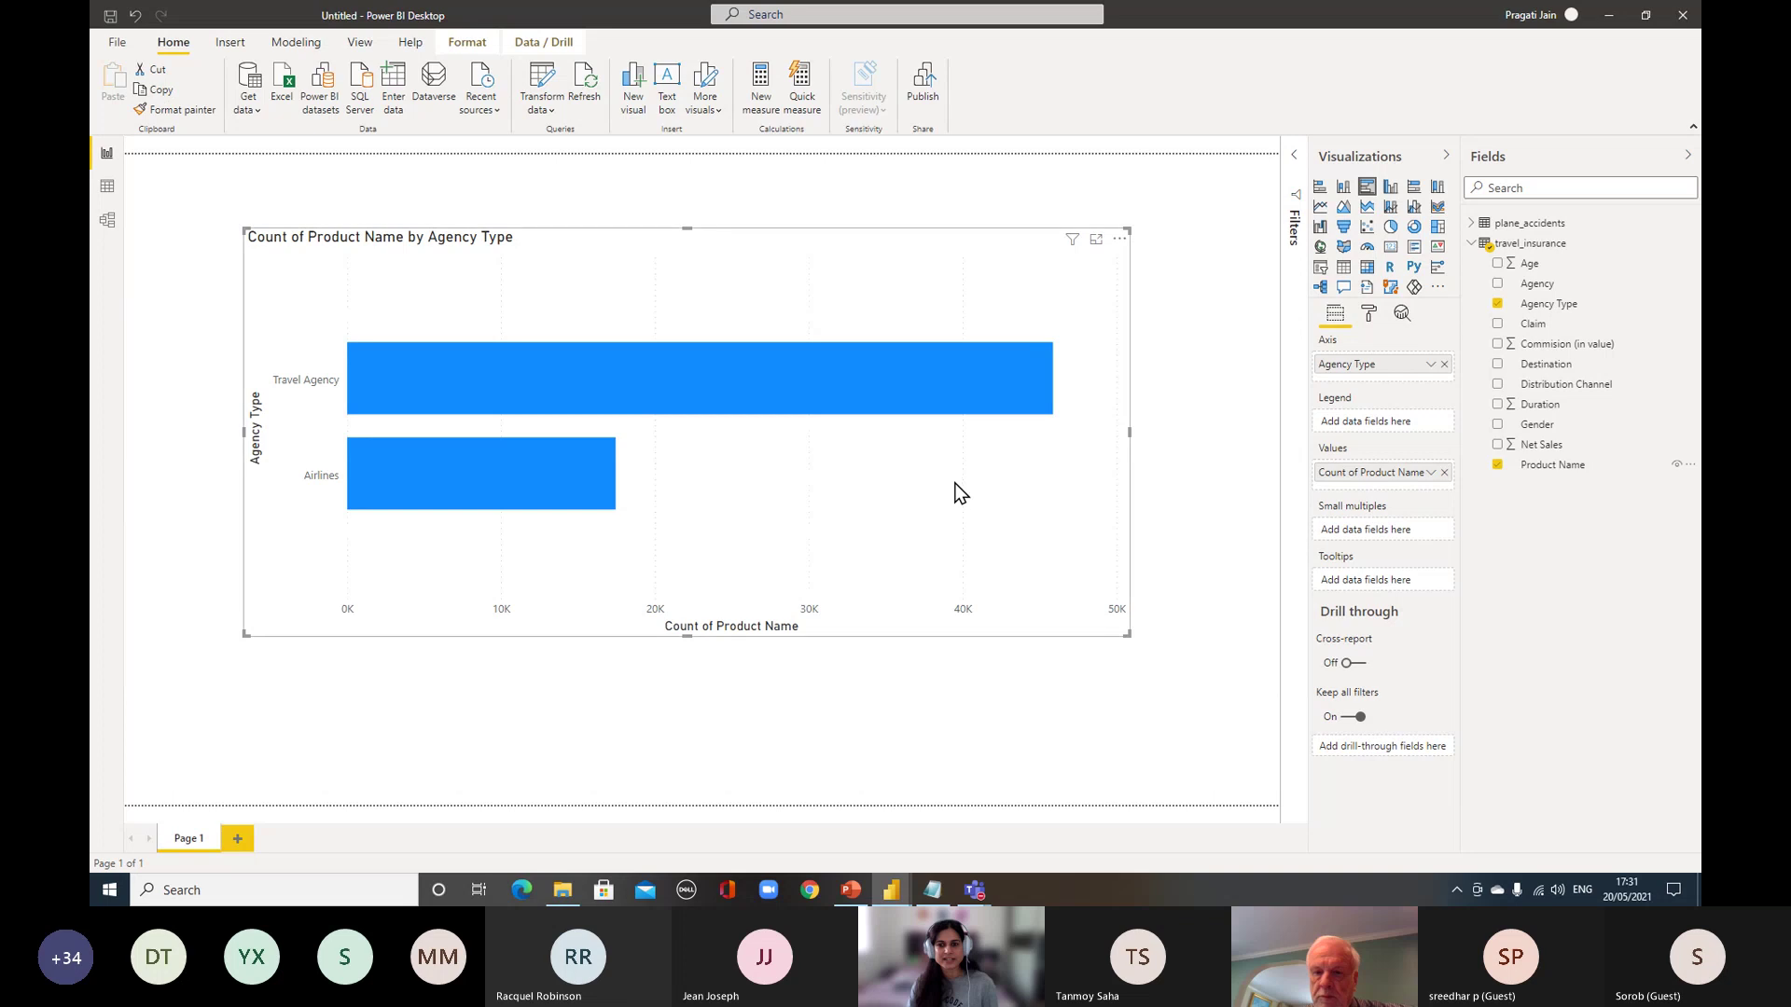
click(1368, 317)
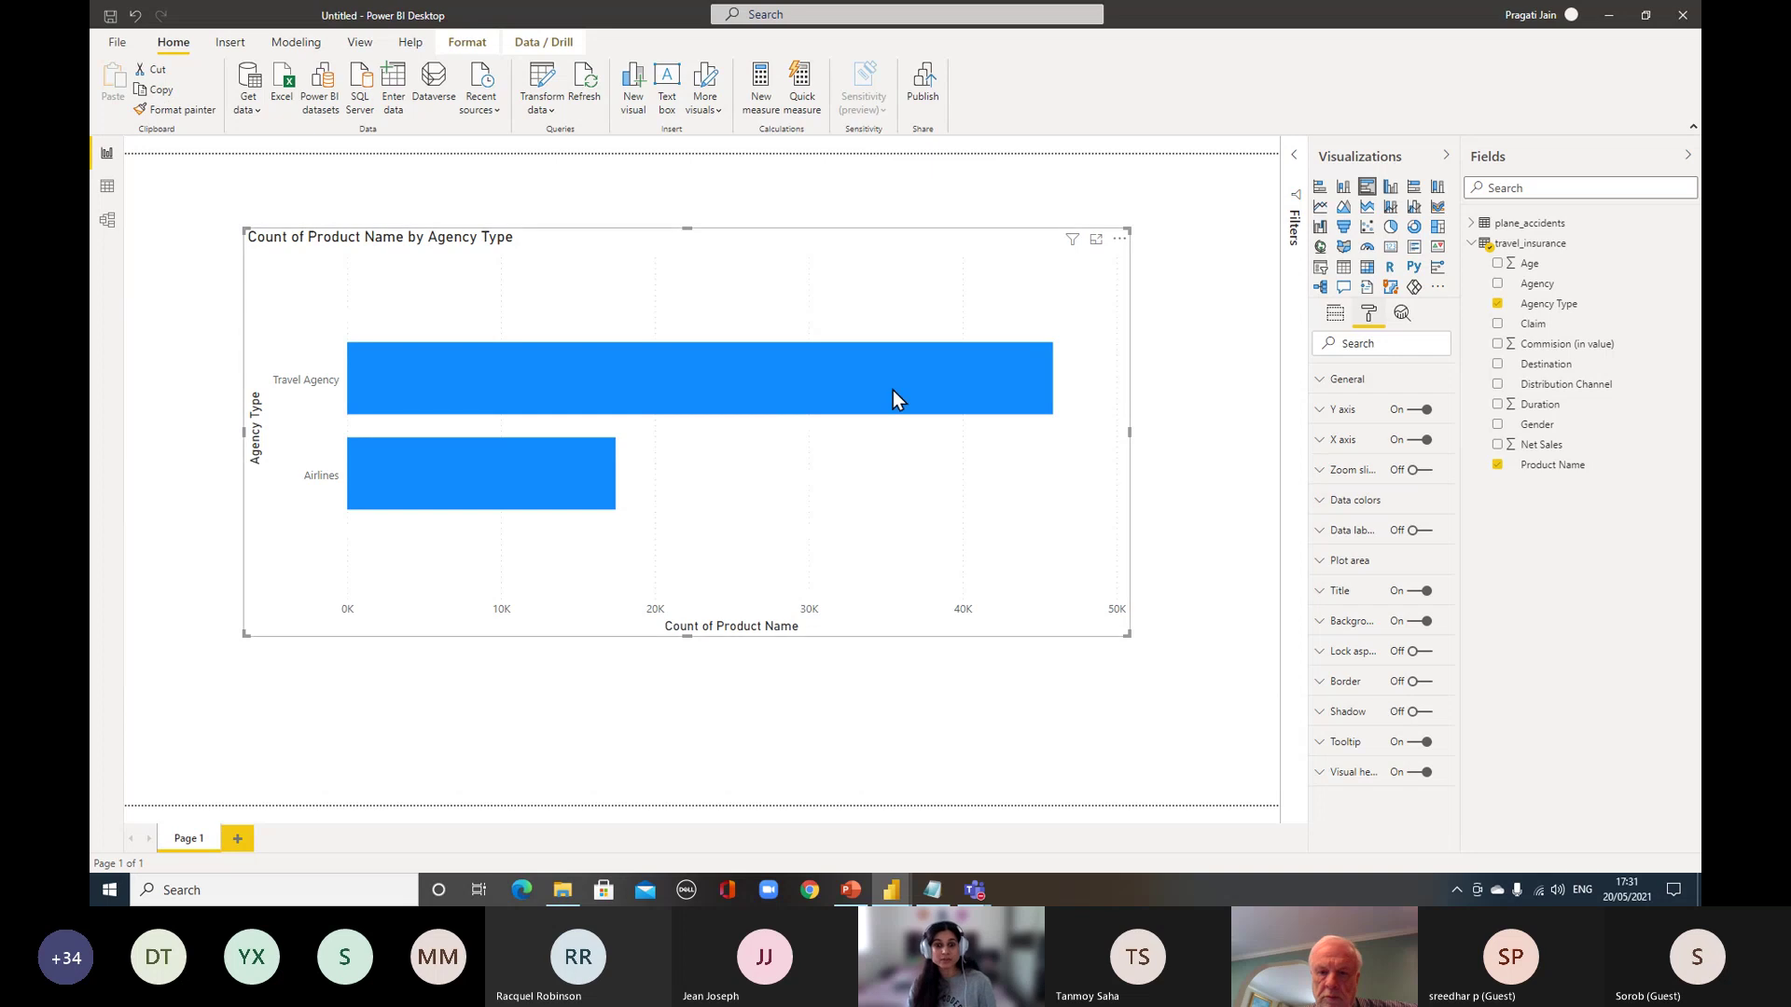
click(1356, 508)
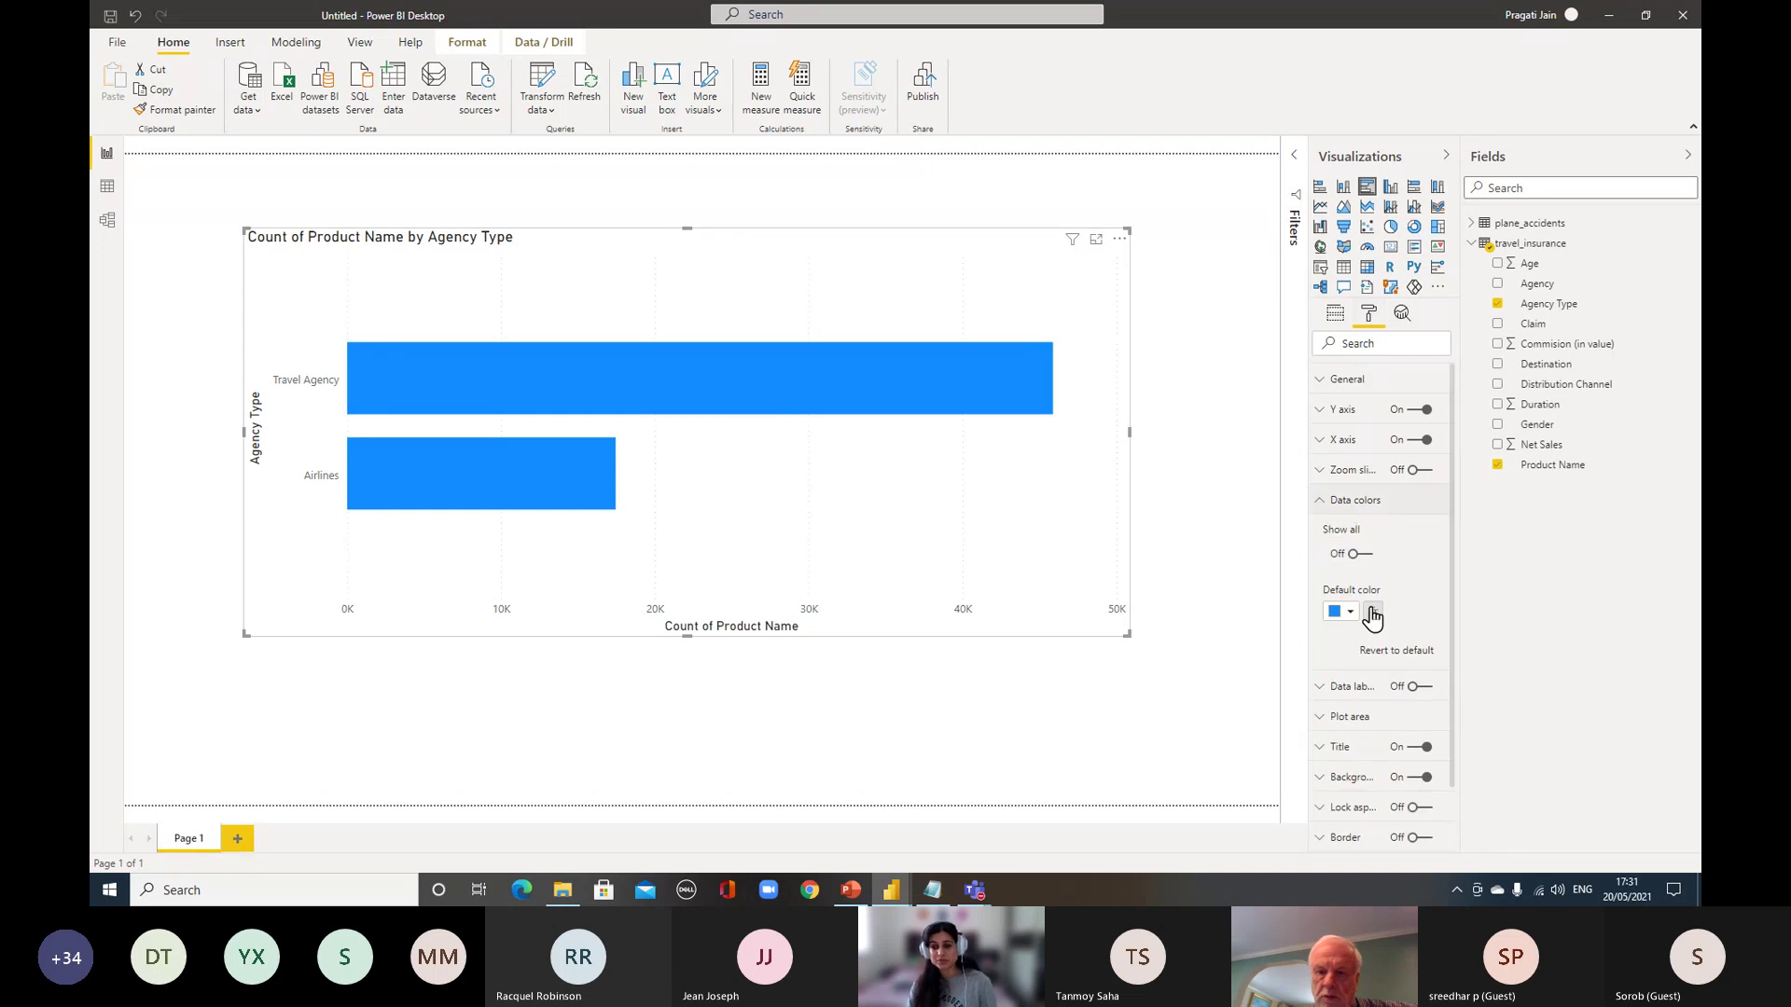
click(1360, 554)
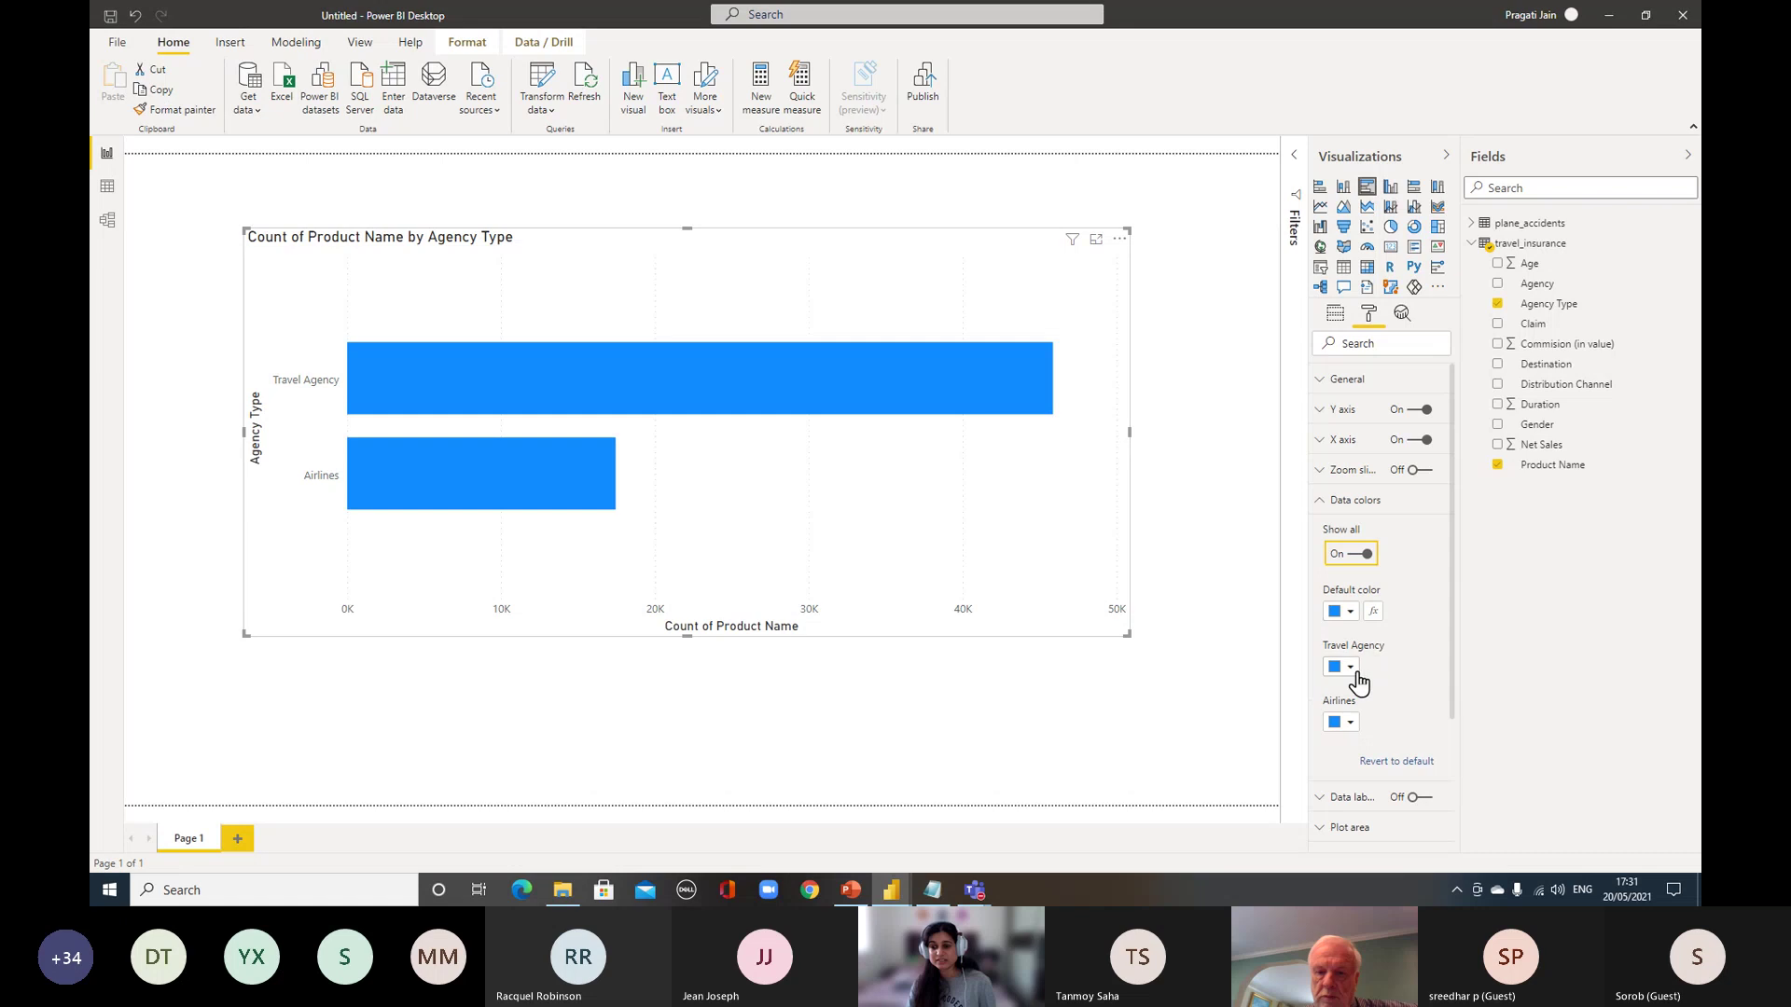
click(1349, 666)
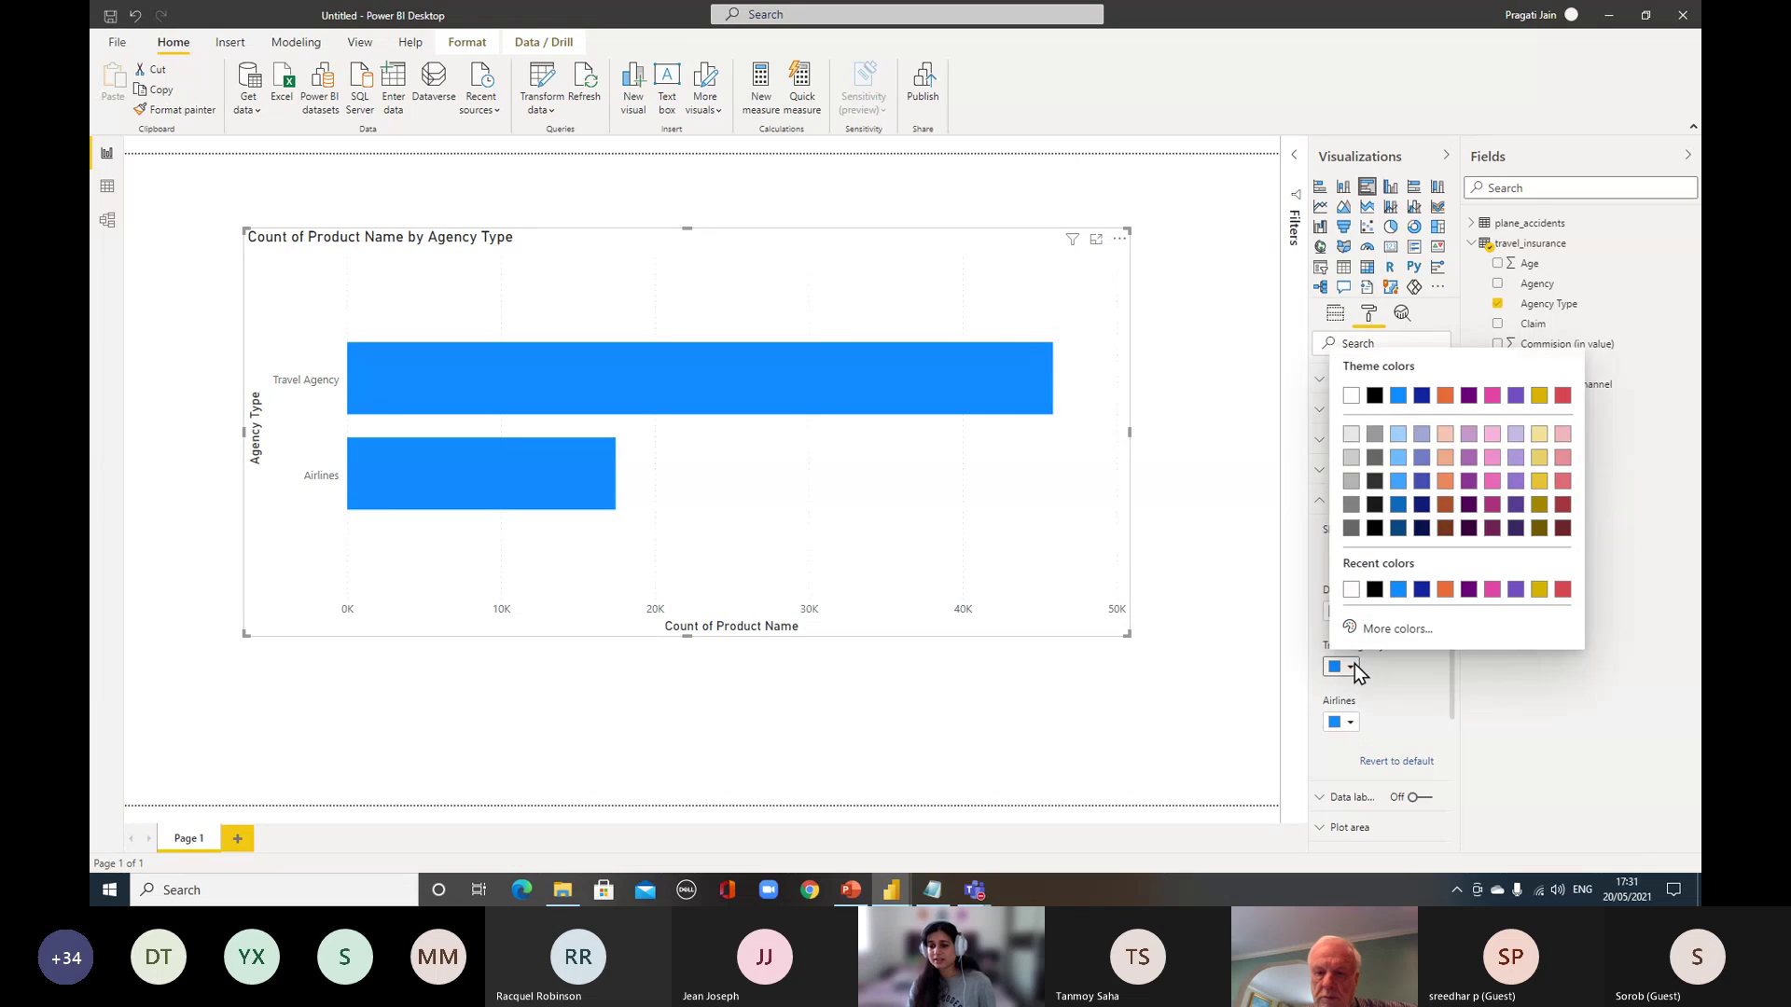
click(1491, 588)
click(1321, 501)
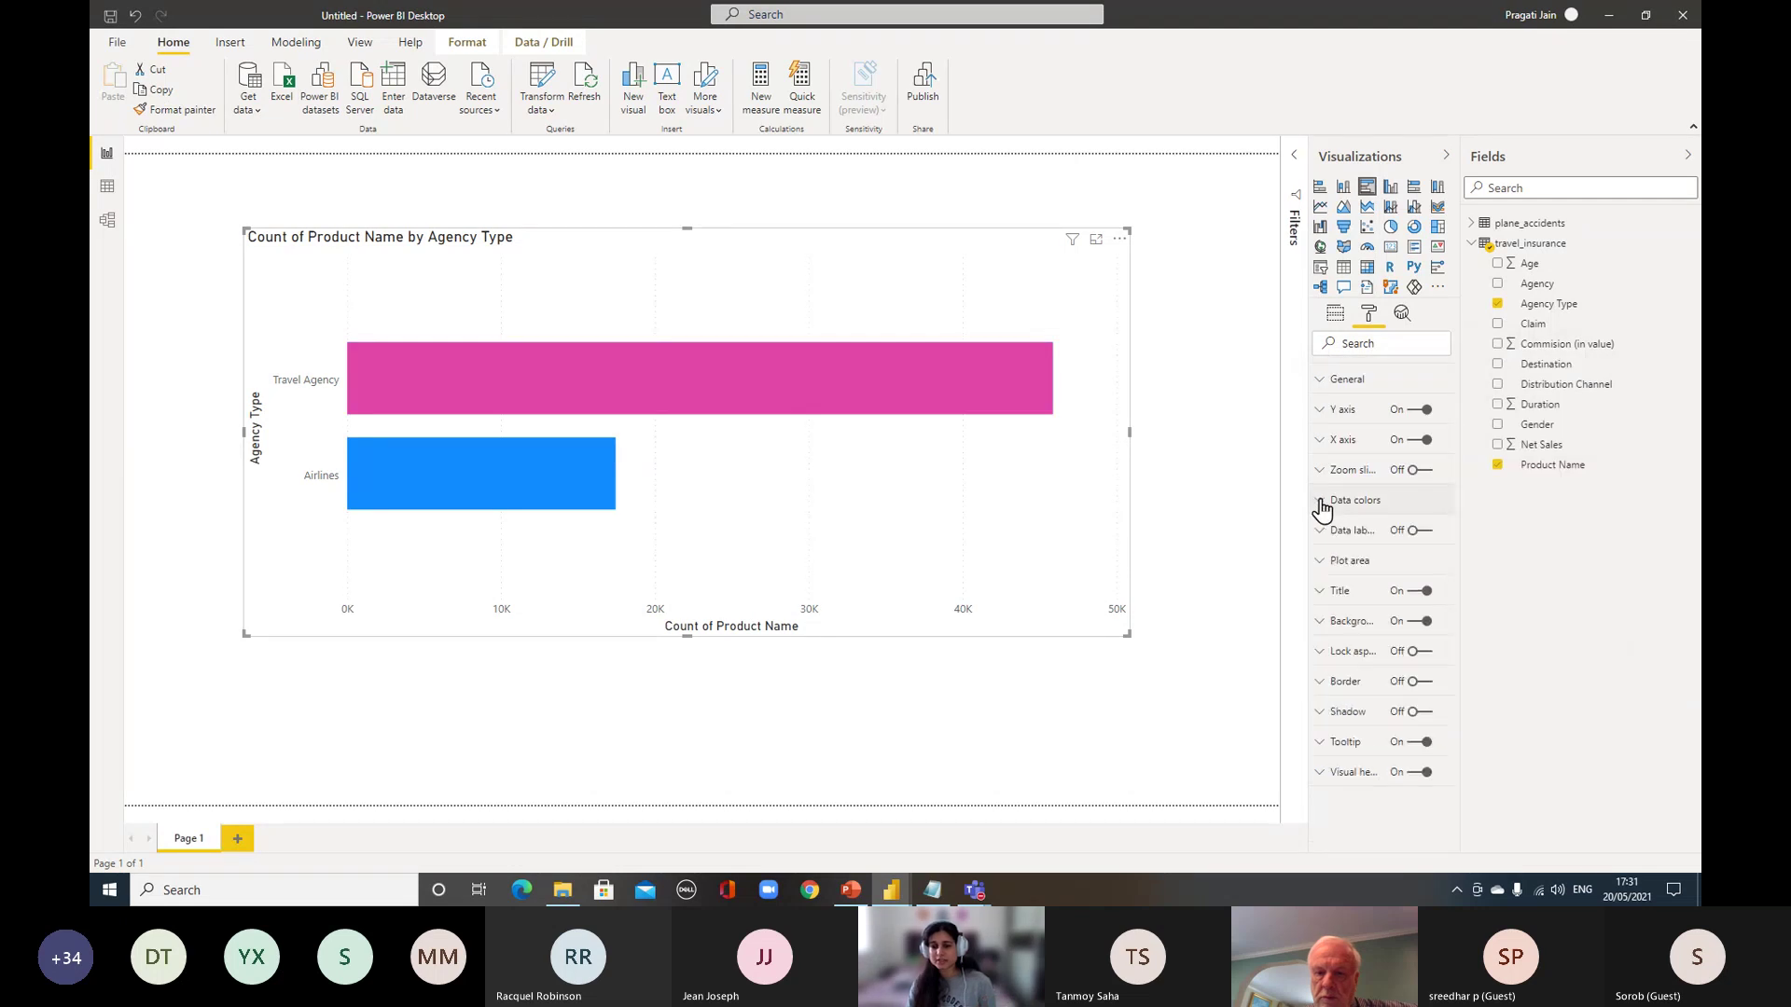
Turn on the bar chart's data labels with display units set to None and widen the chart slightly
click(1425, 533)
click(1350, 534)
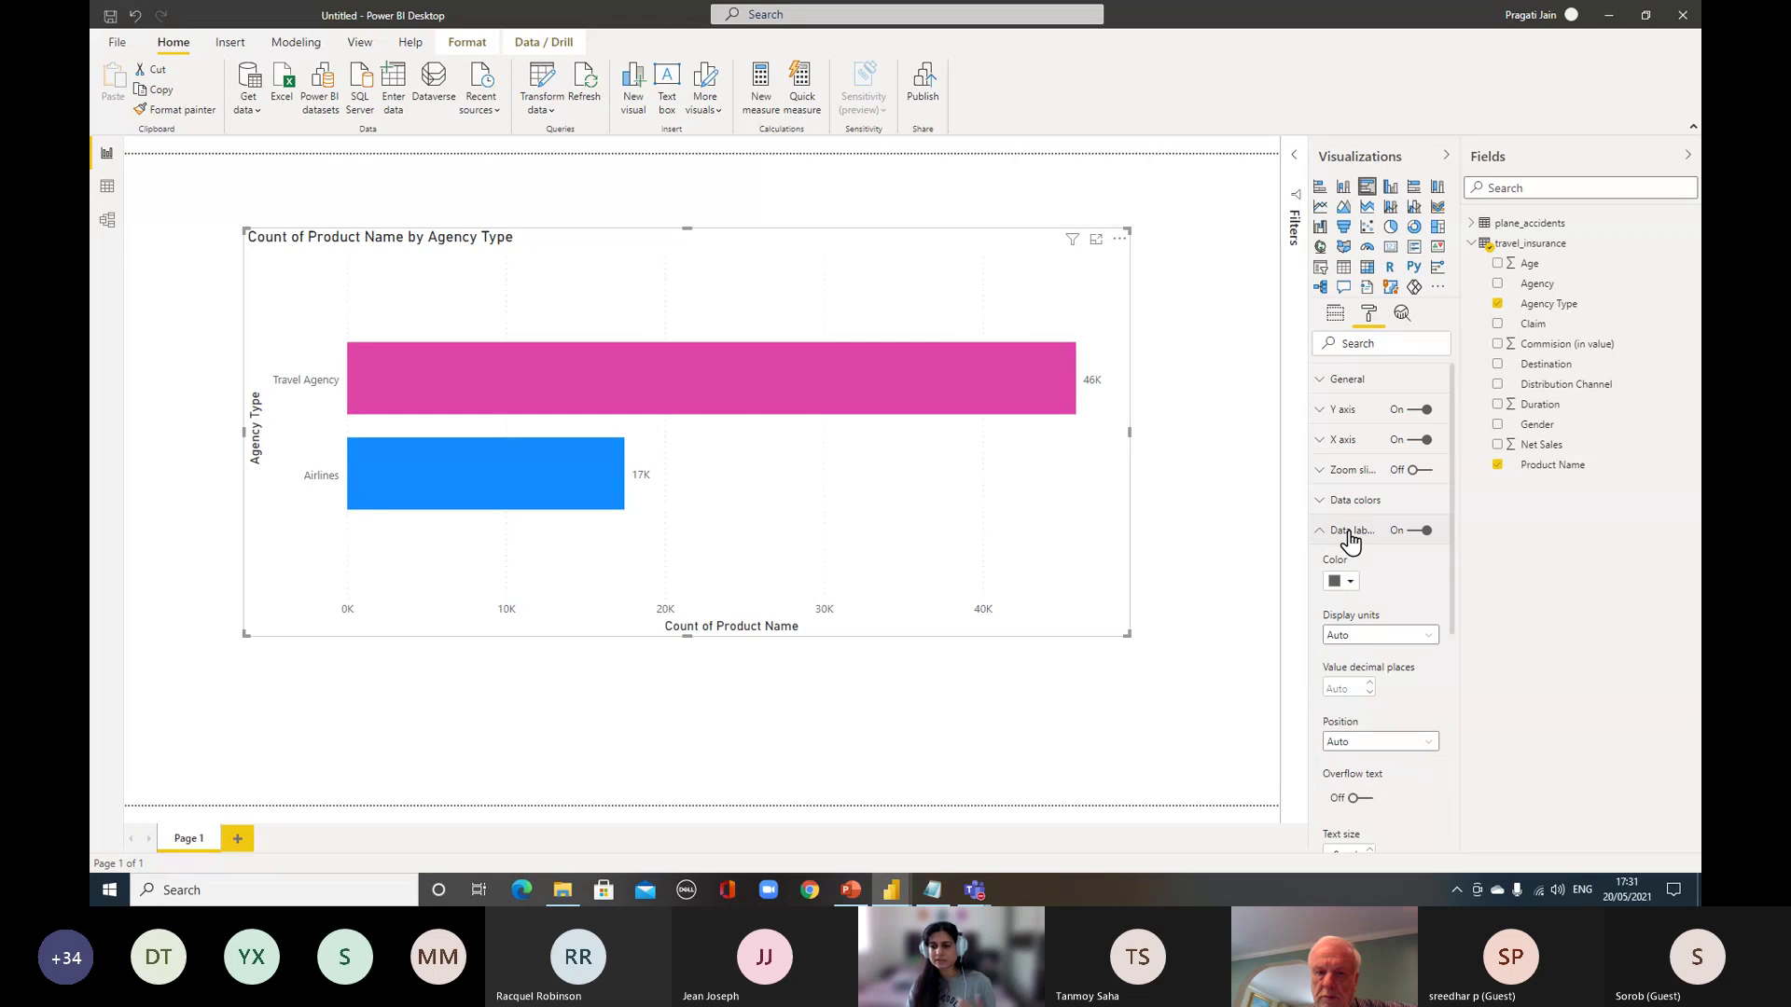
click(1425, 637)
click(1400, 684)
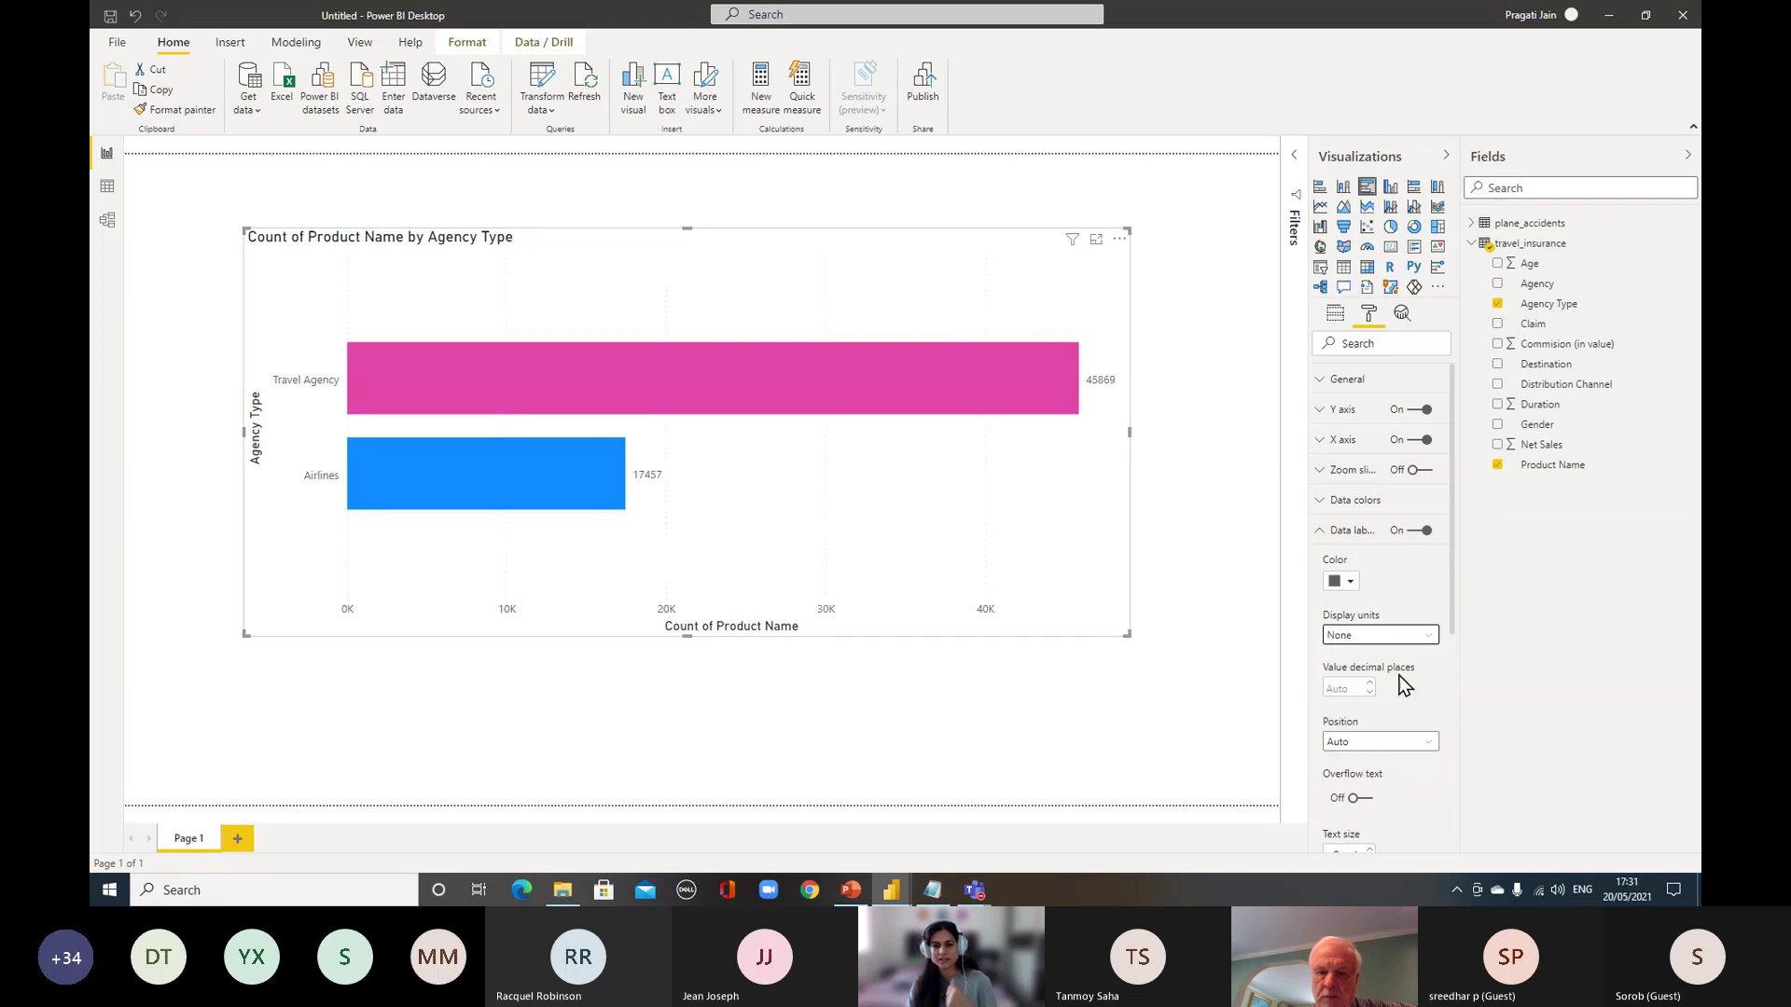
drag(1130, 434, 1177, 433)
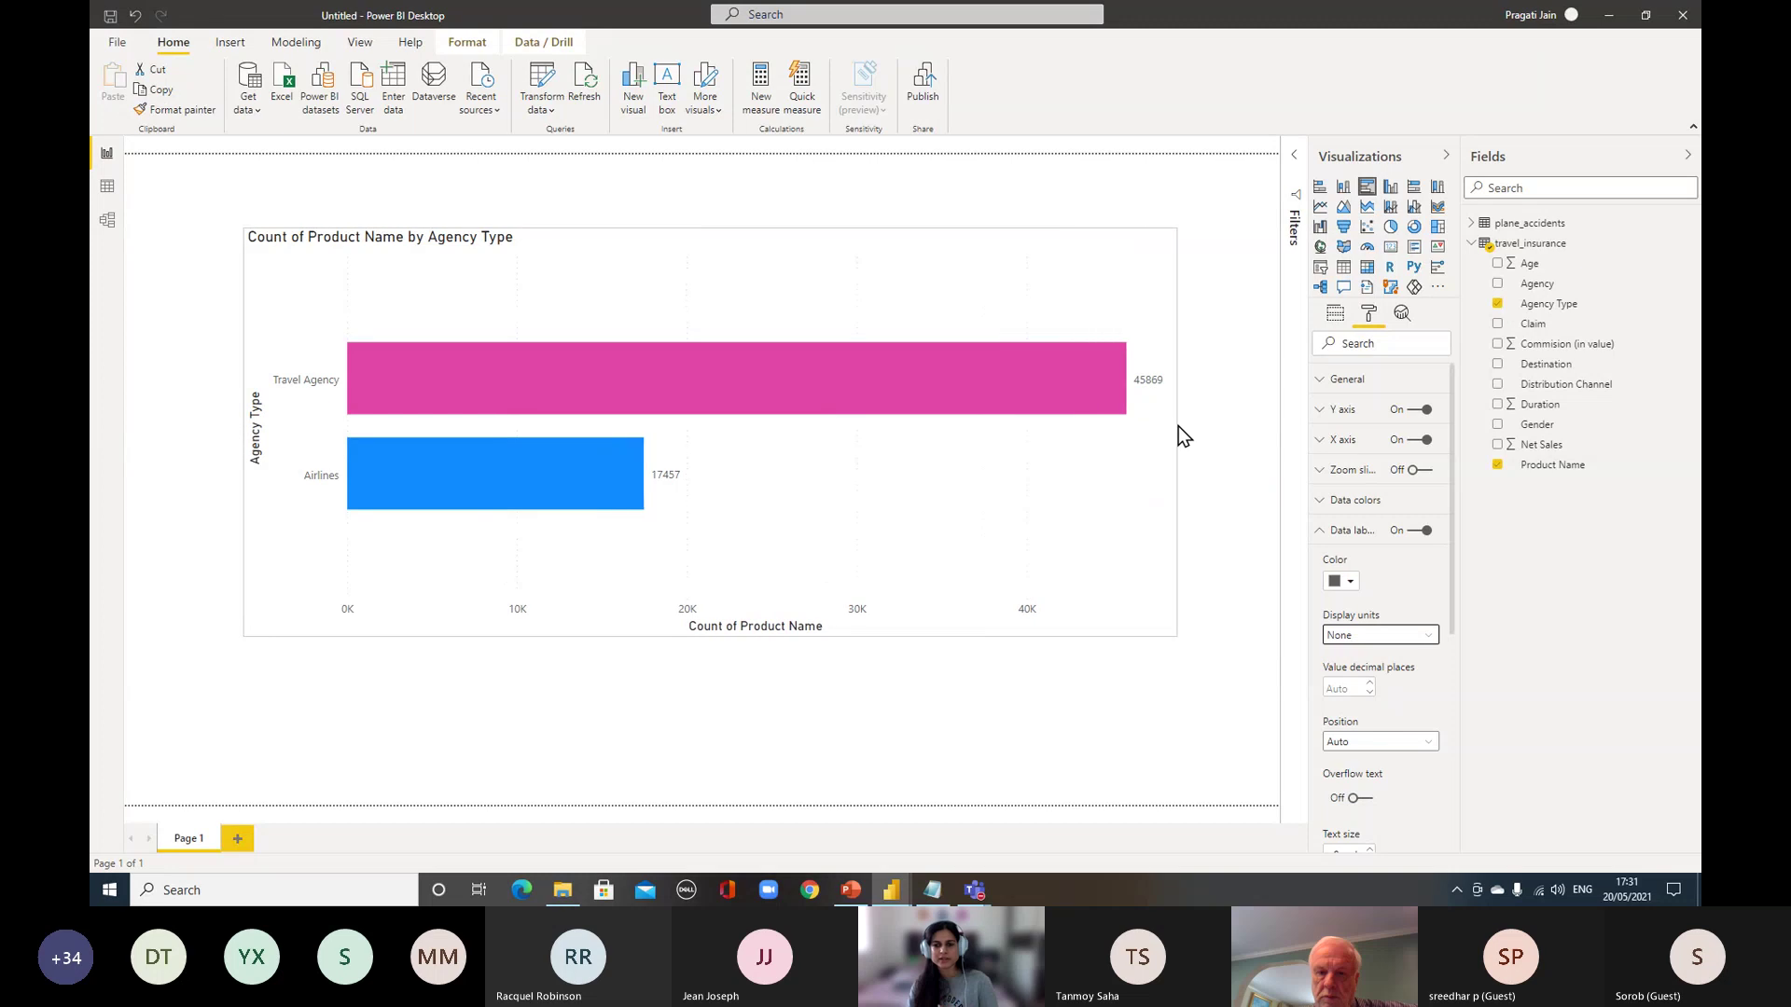
click(1323, 532)
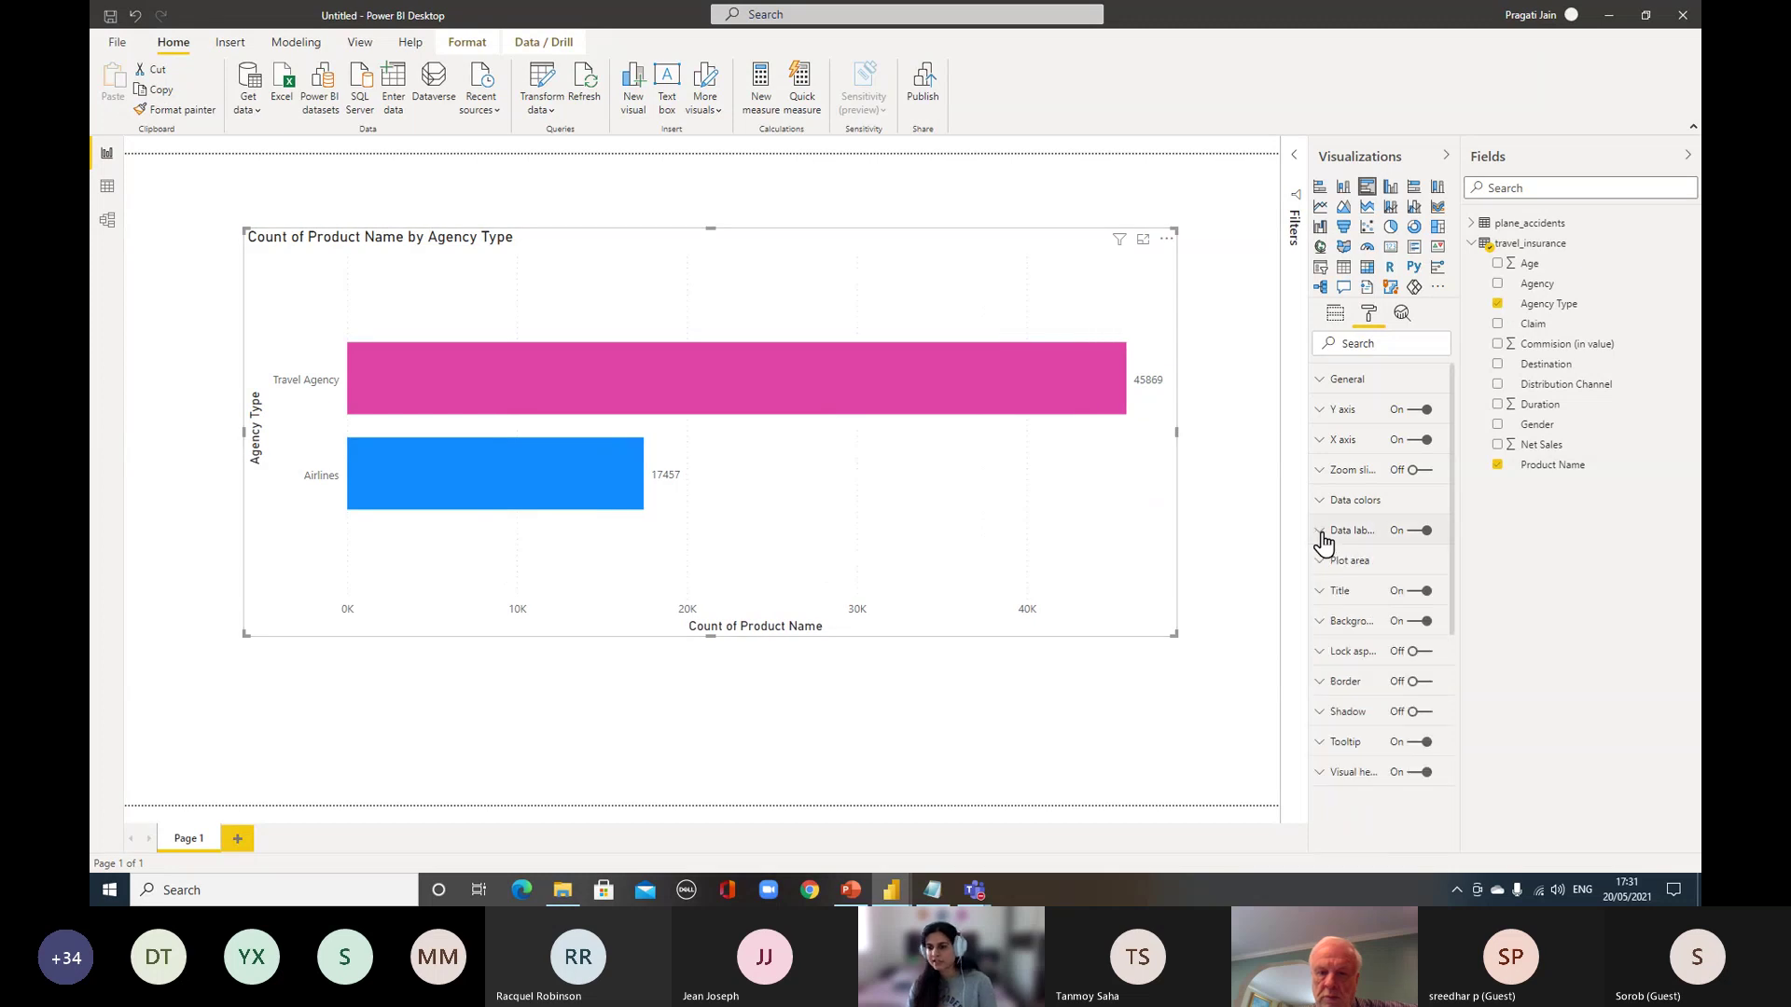
click(1344, 591)
click(1325, 595)
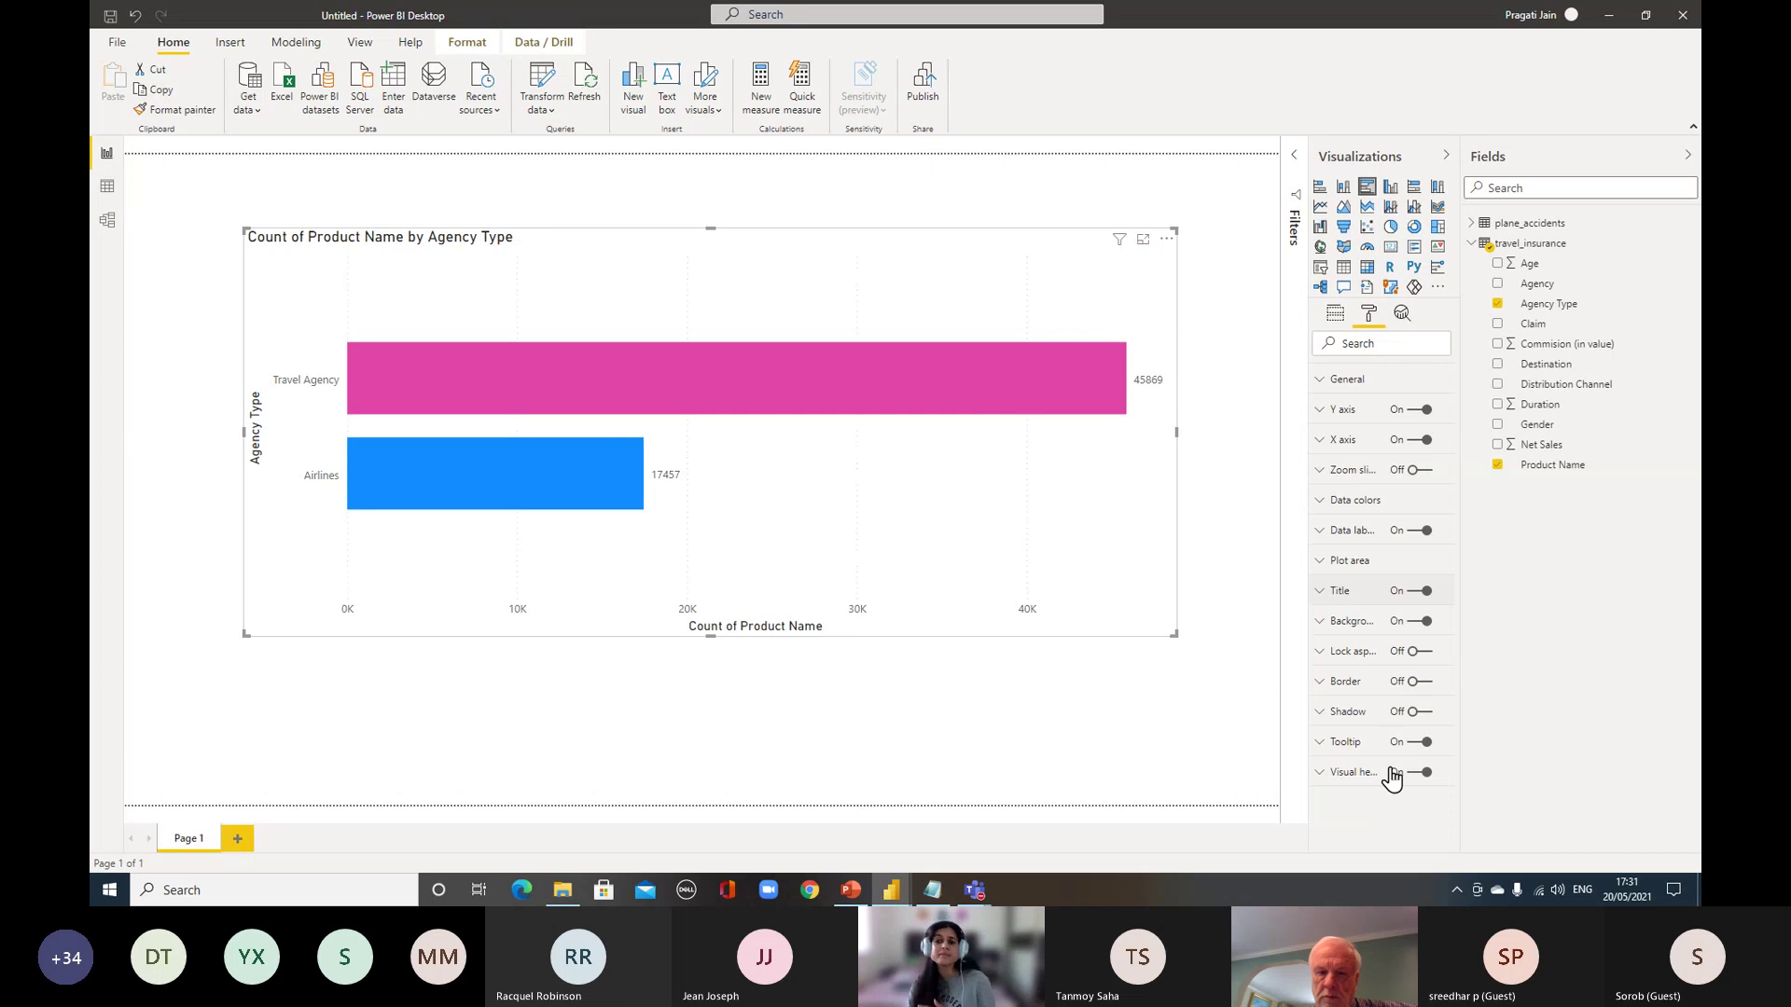
click(1335, 315)
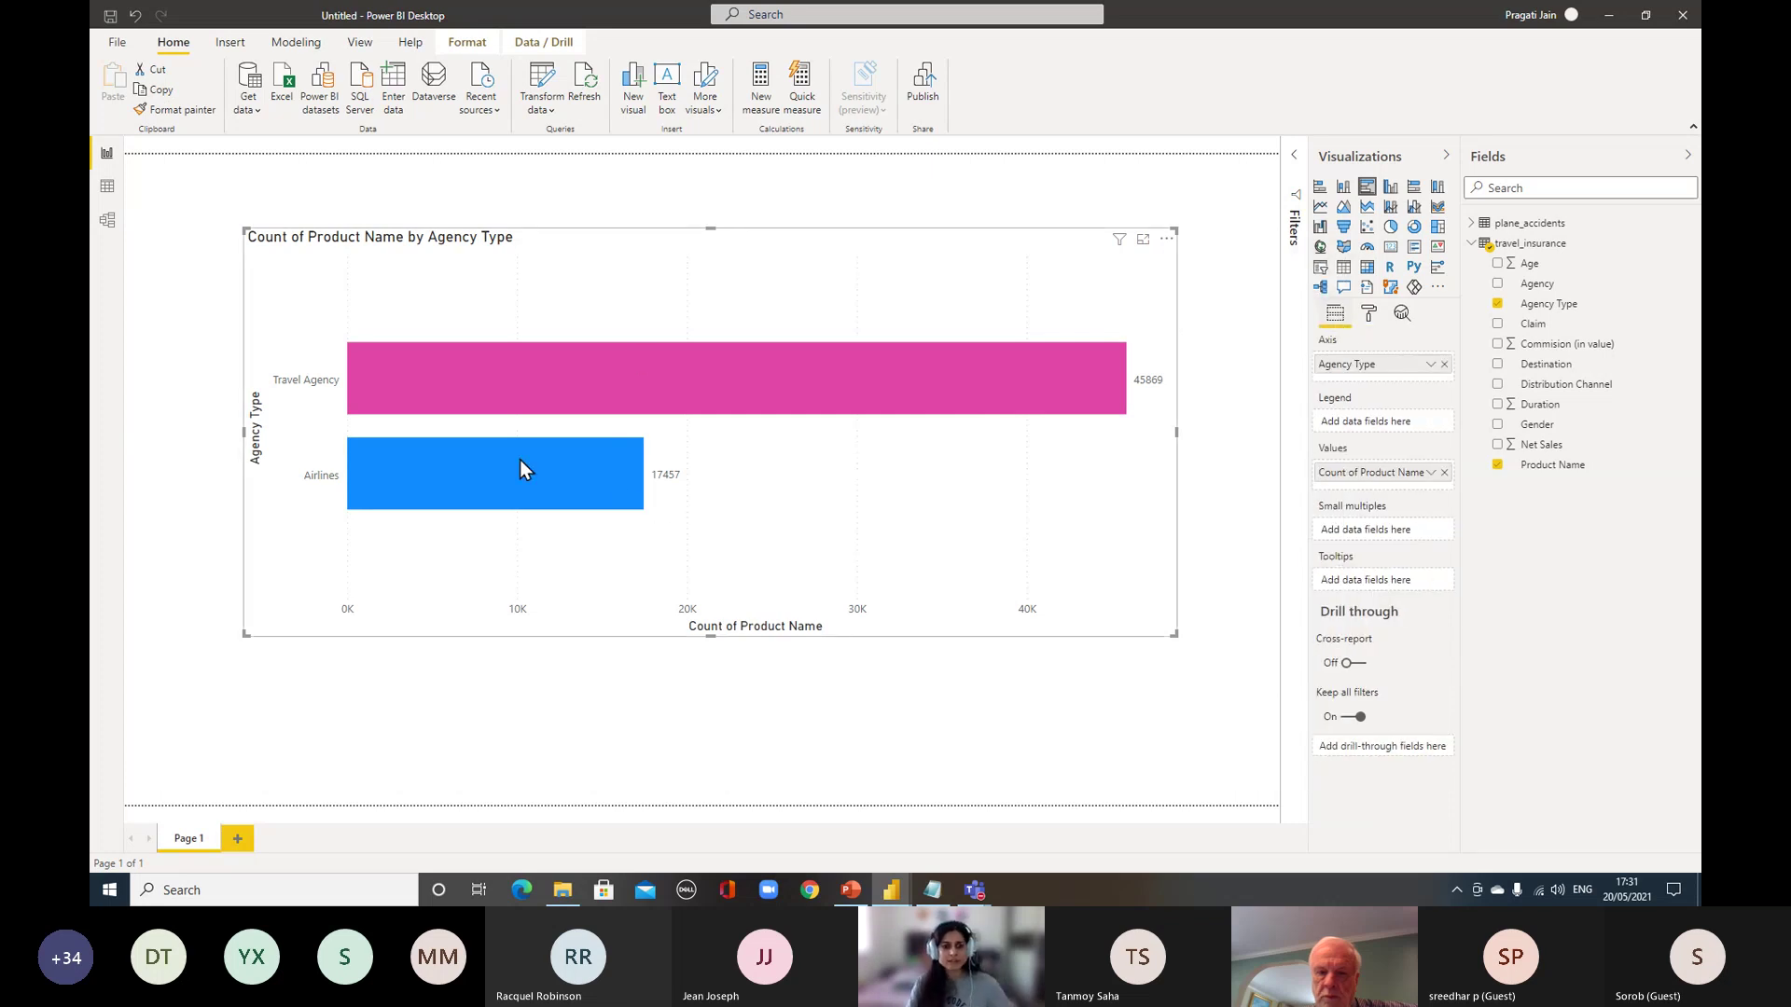
Shrink the bar chart in height and width so it fills roughly half the page width near the top
drag(708, 639, 675, 512)
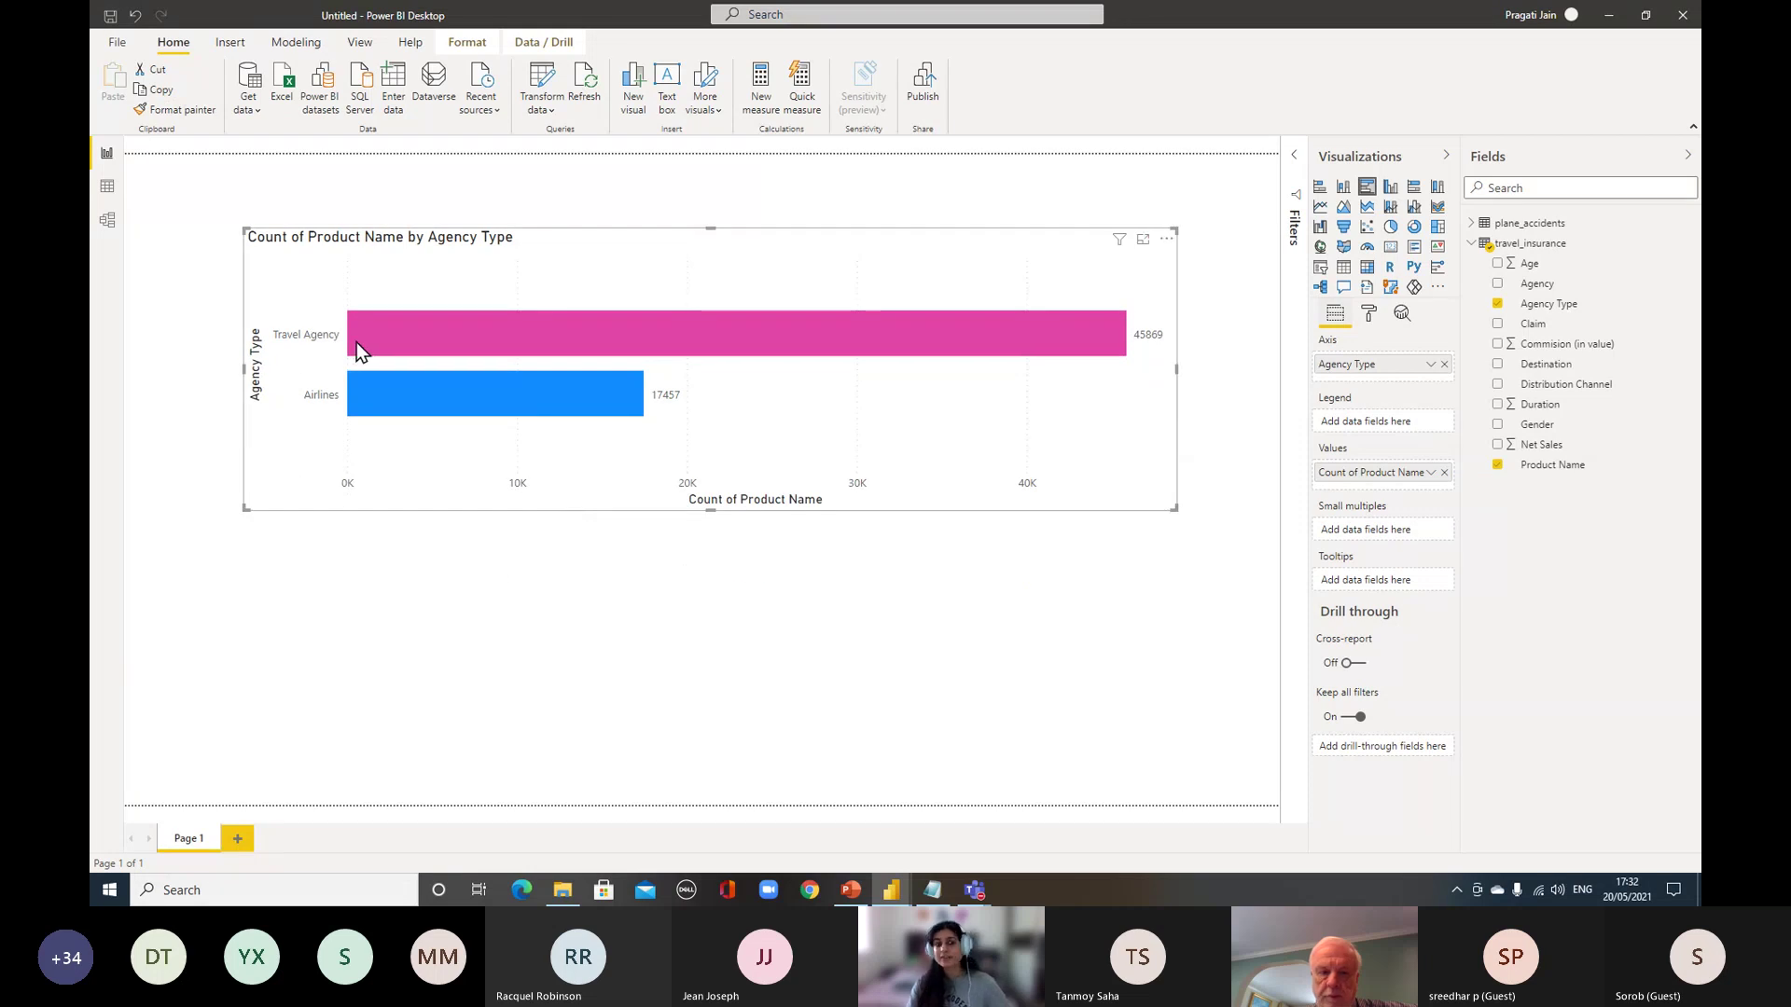
mouse_move(1088, 397)
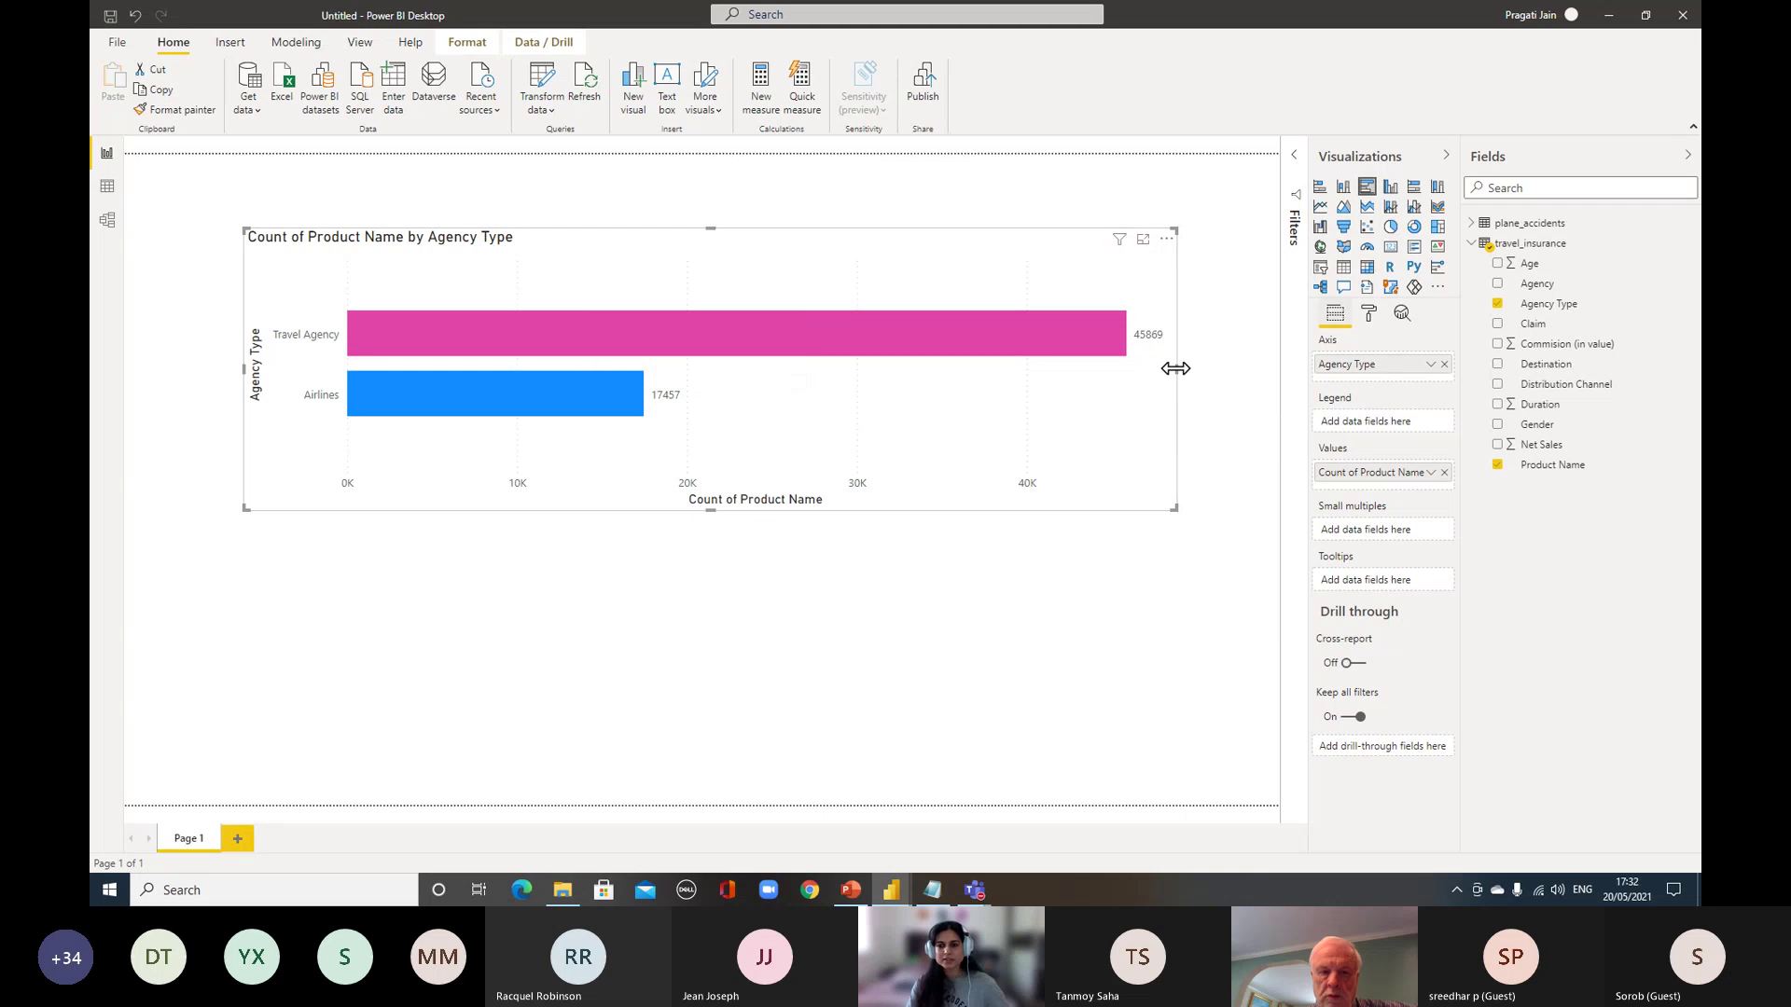
drag(1173, 371, 781, 362)
click(932, 575)
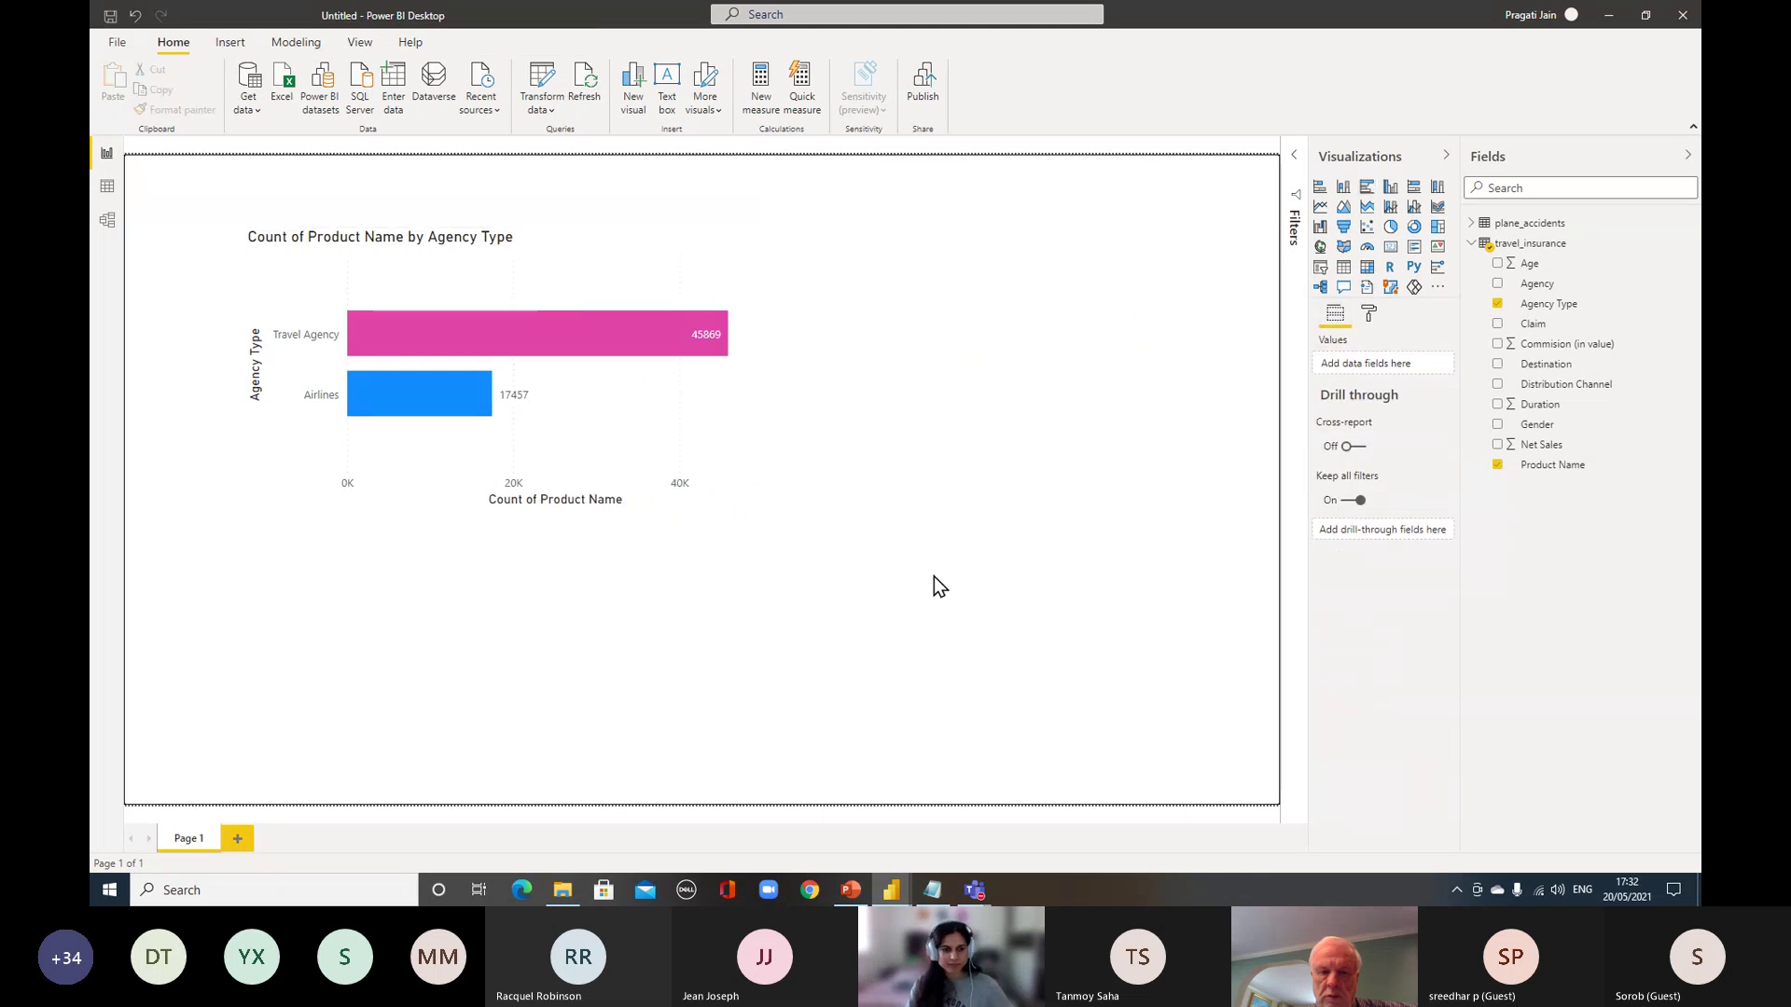
click(563, 239)
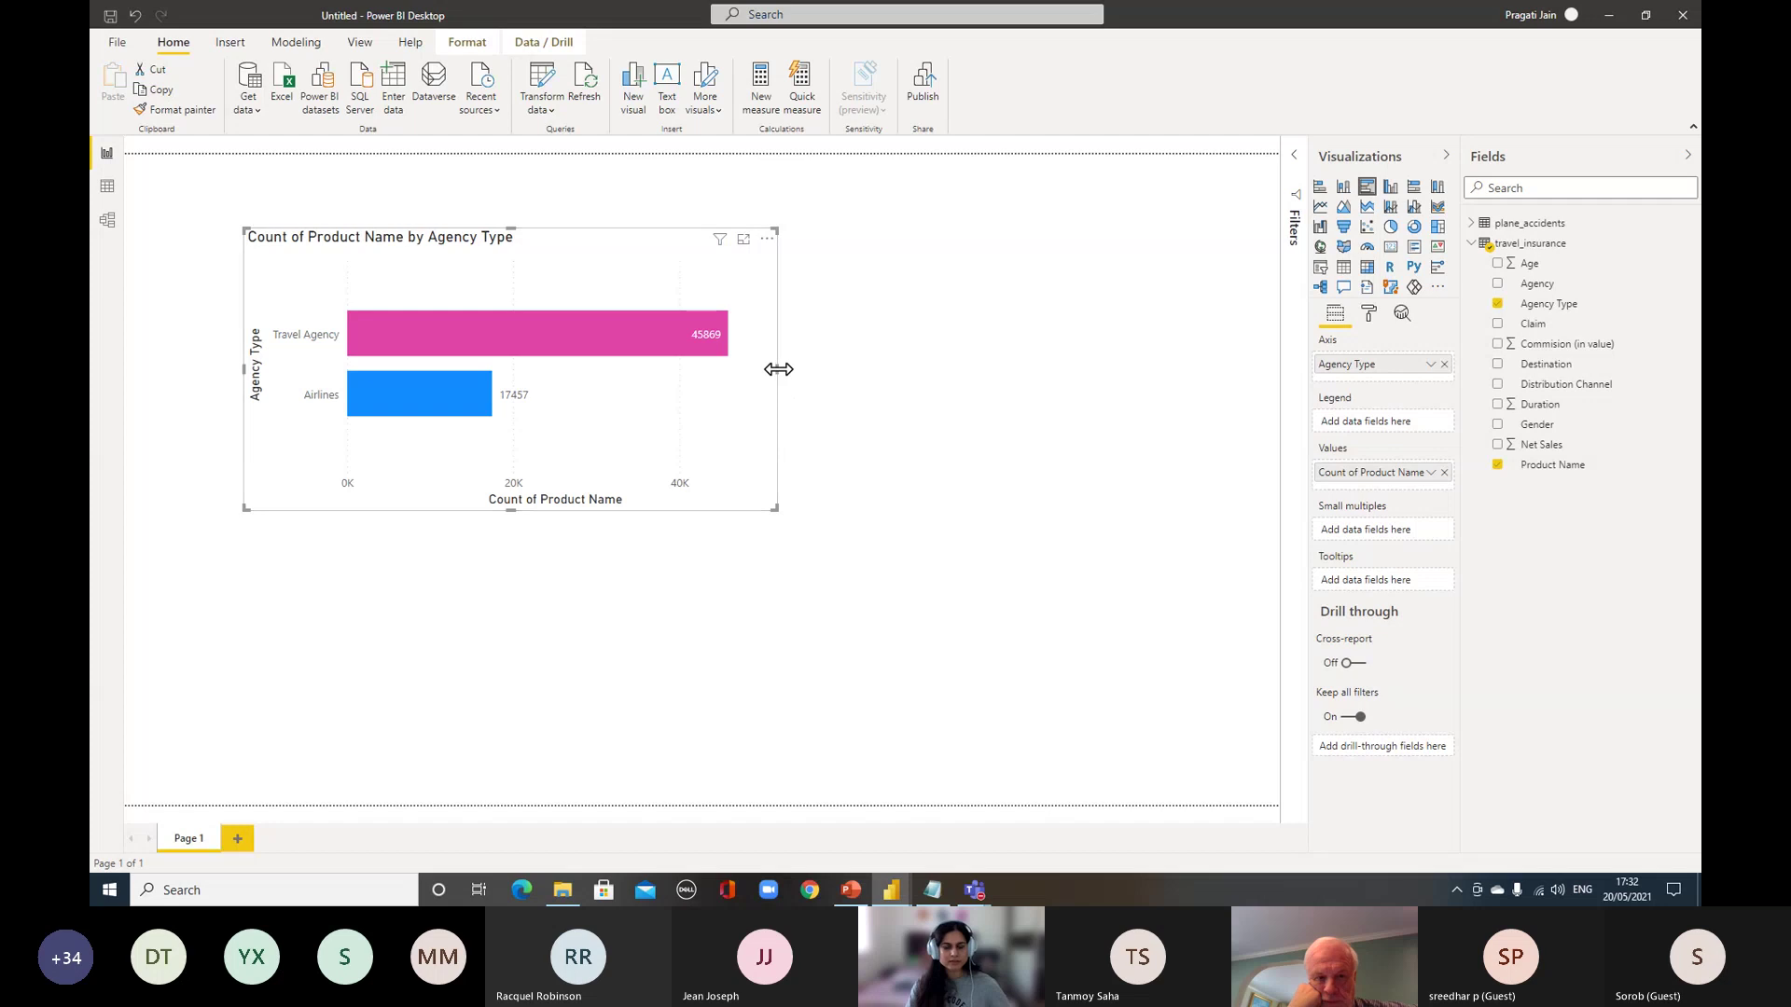
drag(778, 372, 843, 366)
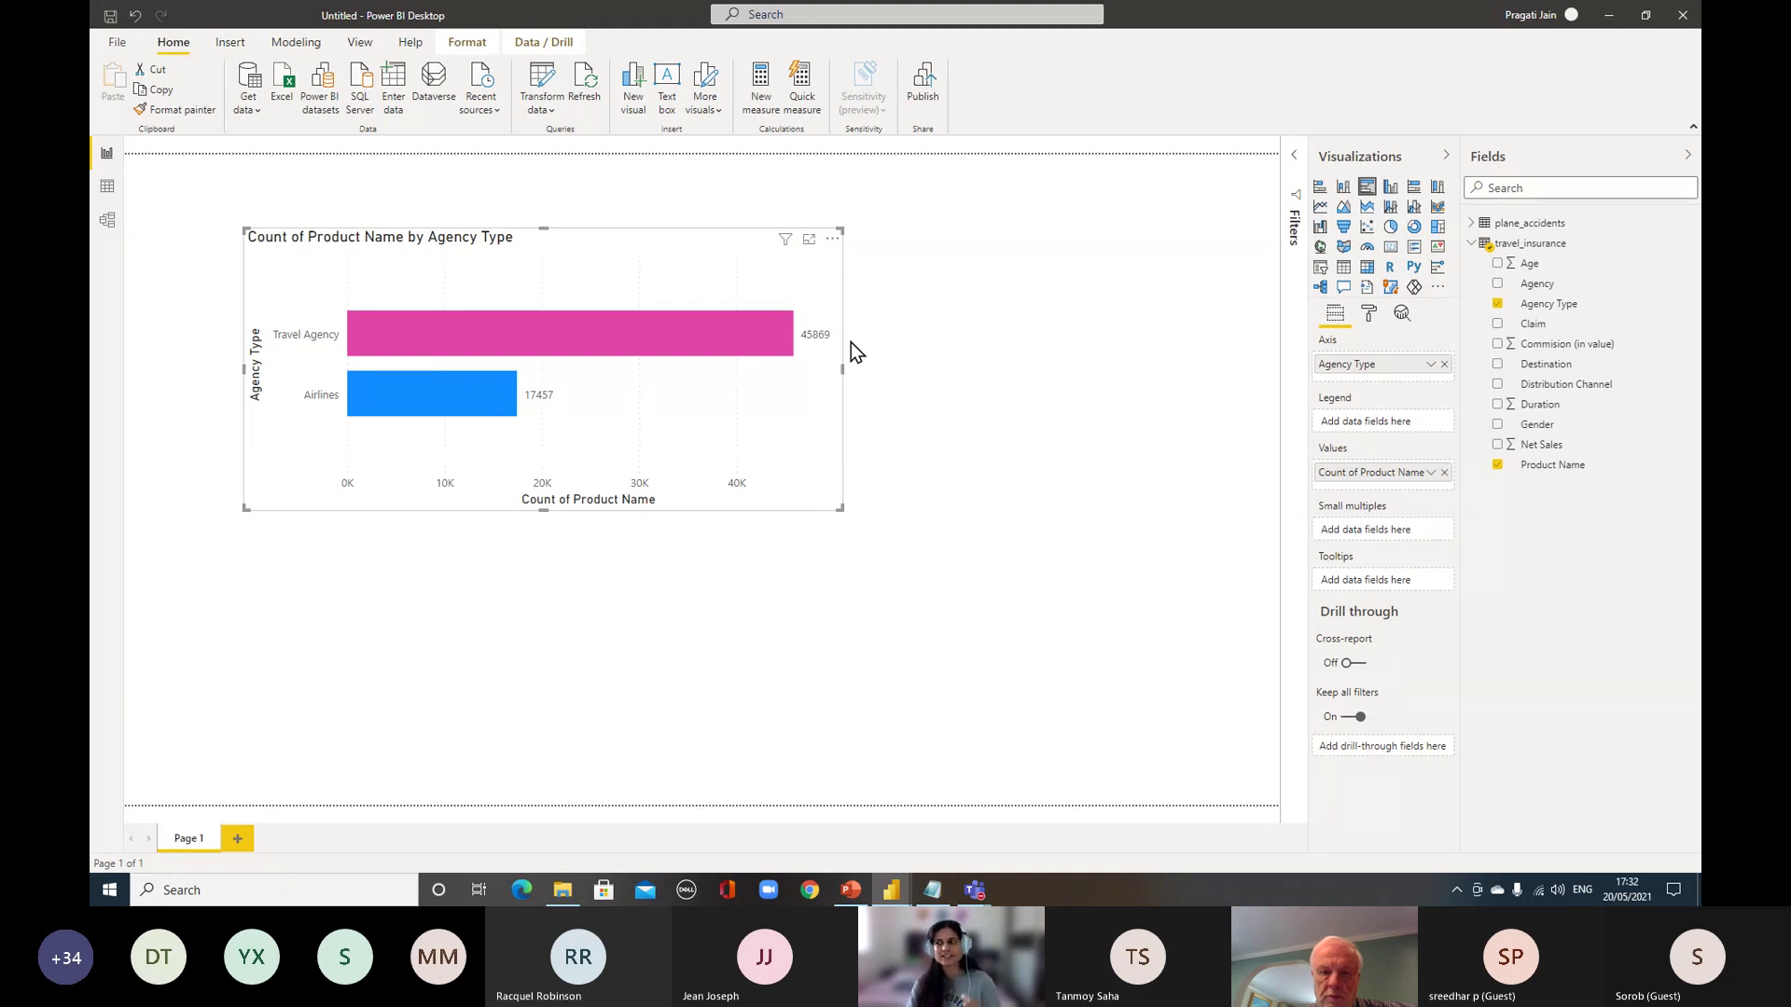
click(944, 433)
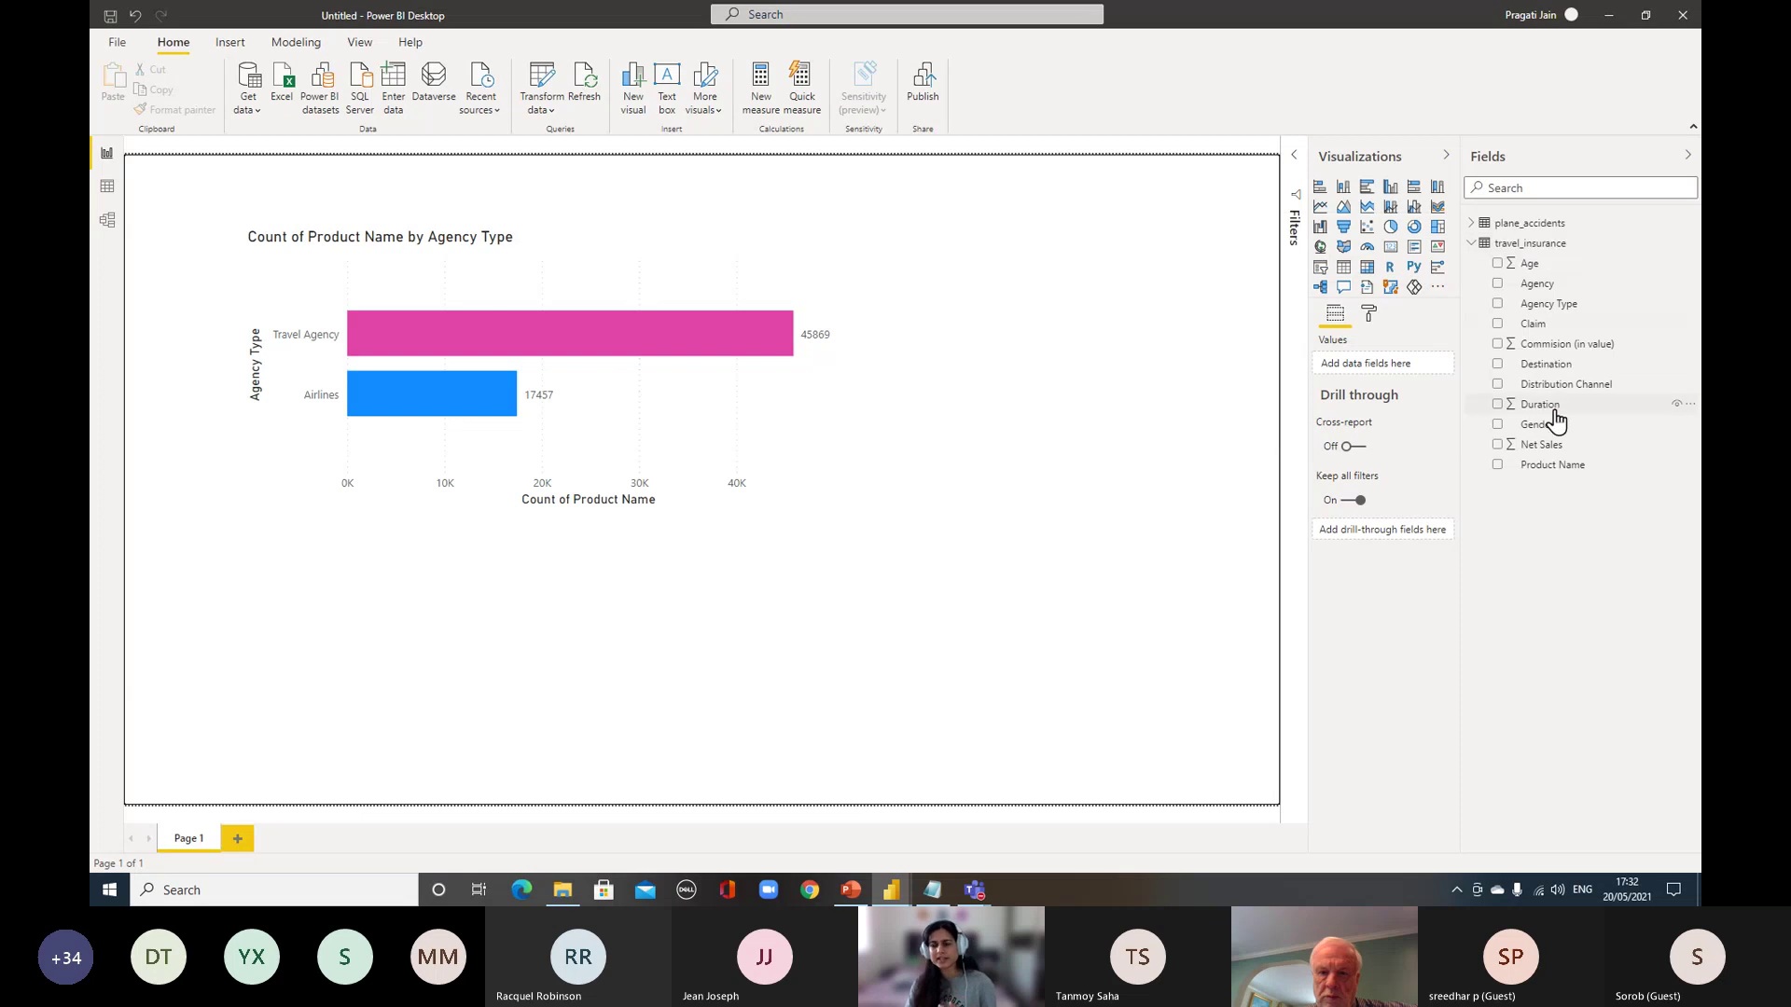
Look through the calculation types offered for a new quick measure on travel_insurance, leaving without creating one
right_click(1530, 244)
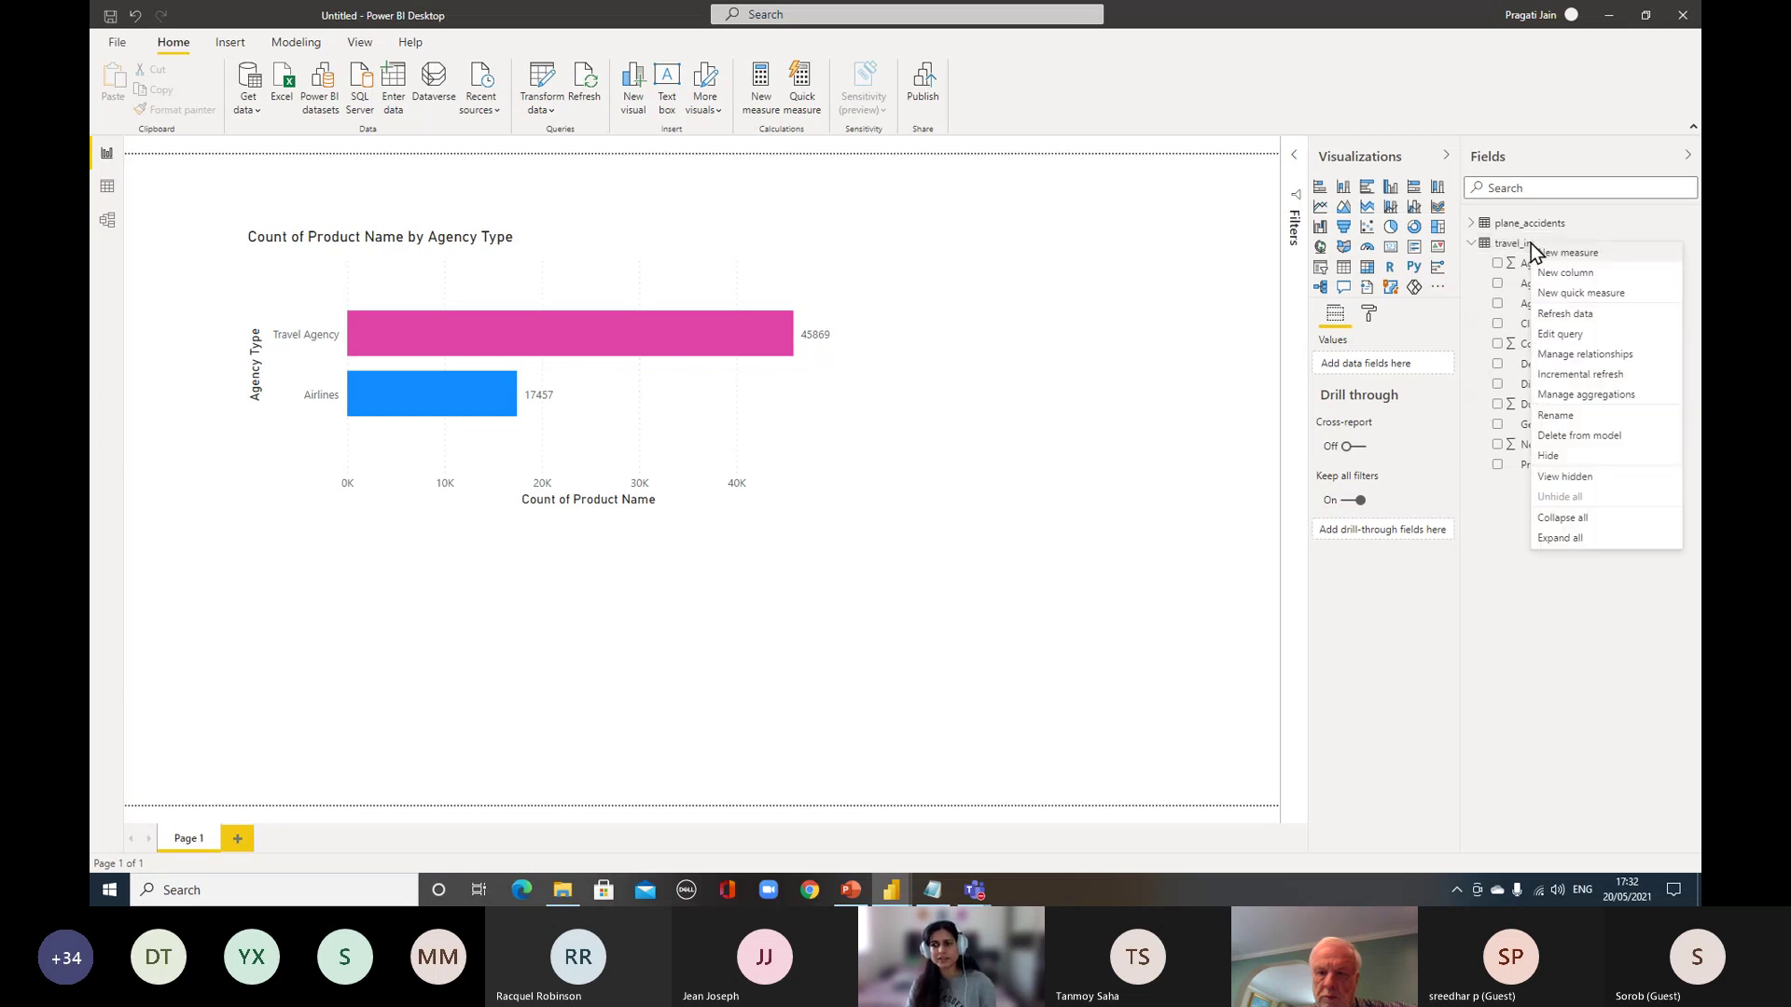
click(1624, 297)
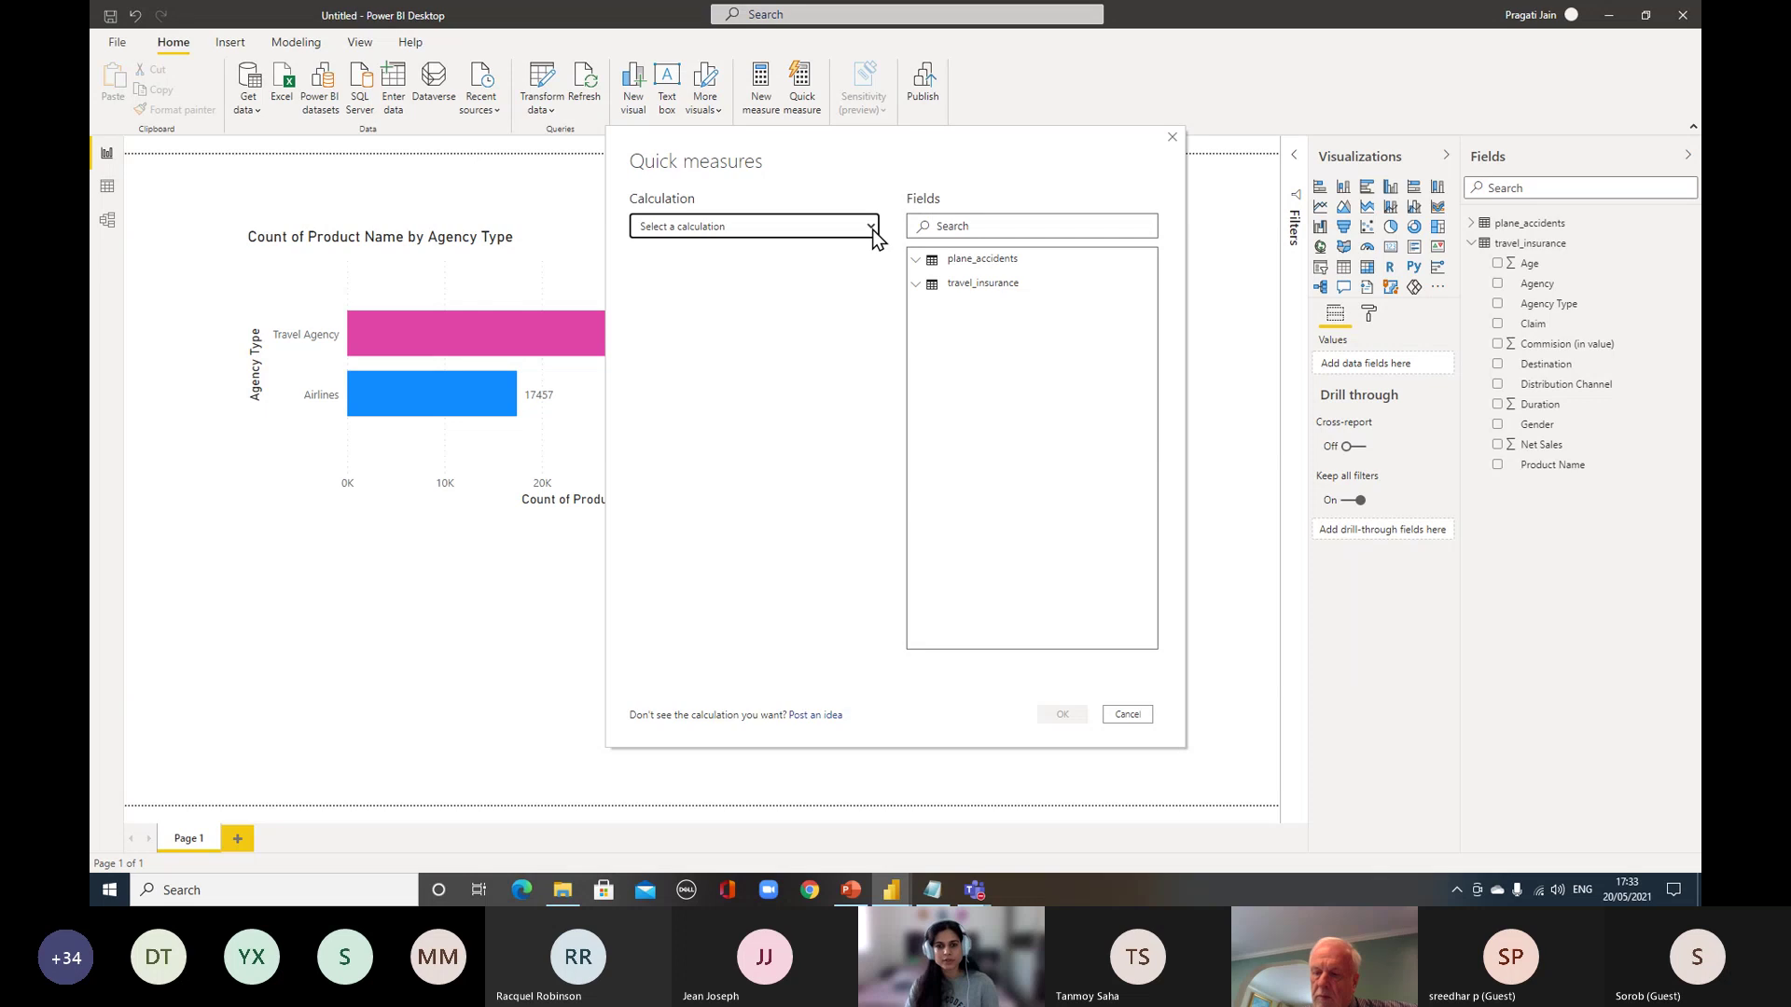
click(873, 228)
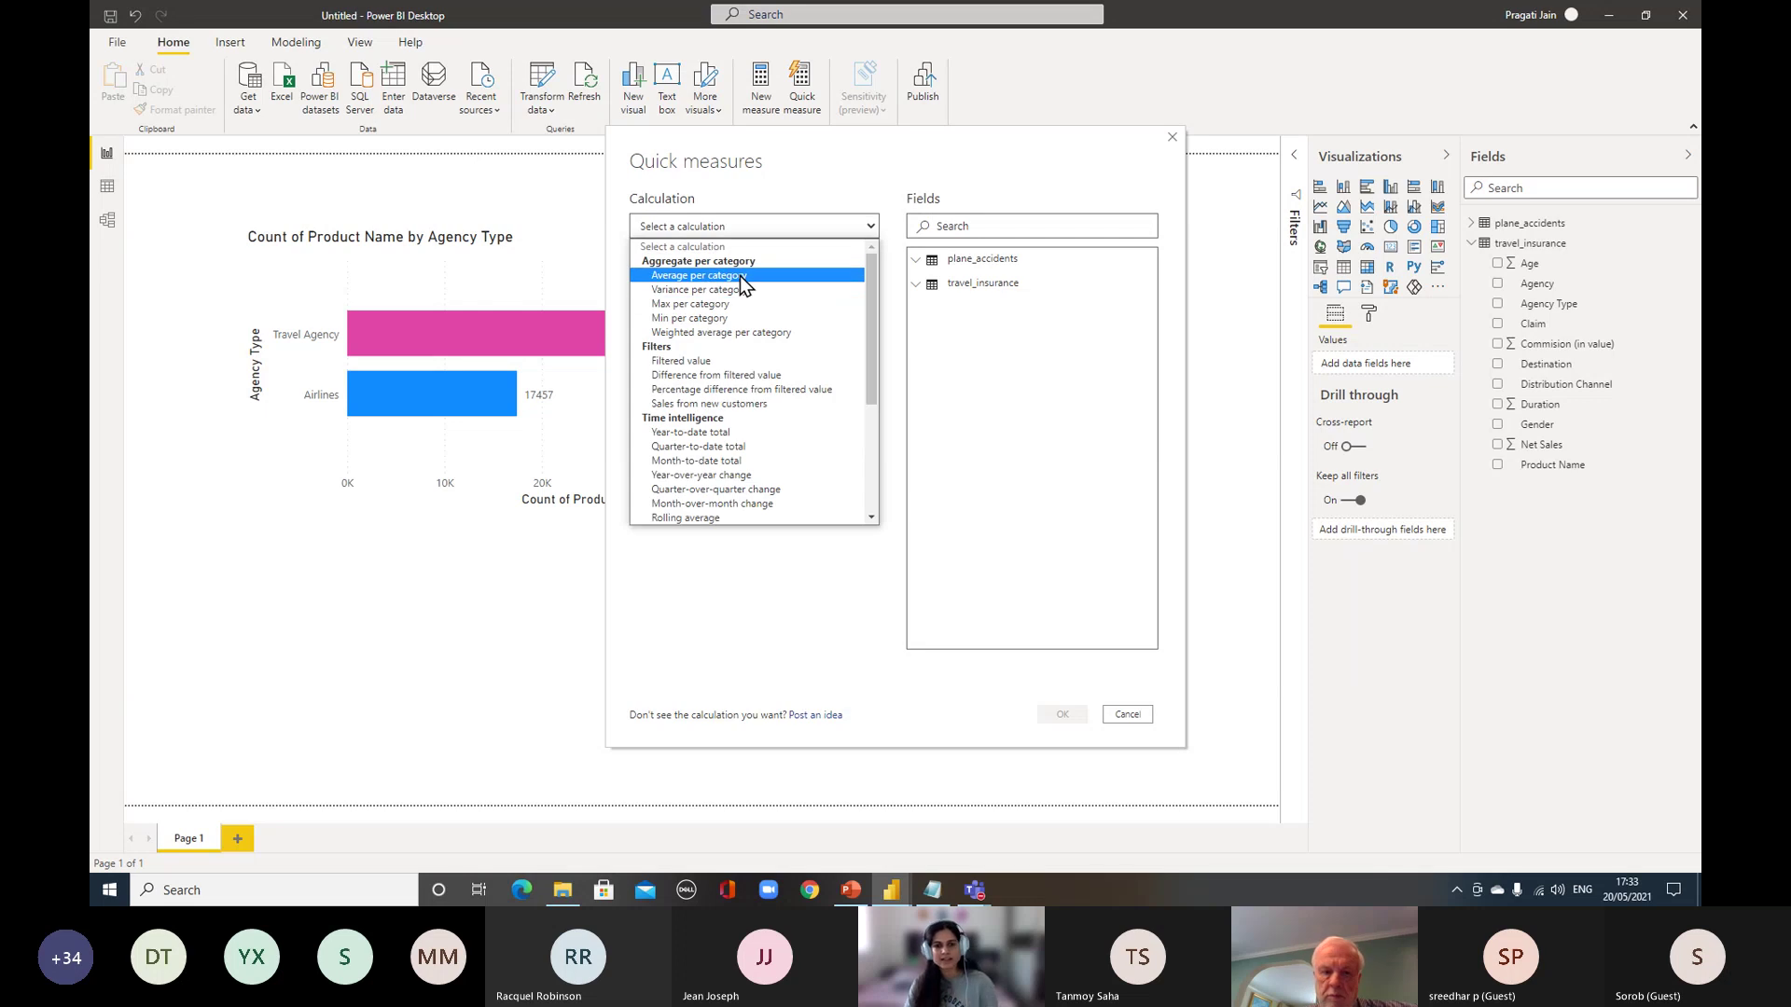
scroll(741, 276, down, 2)
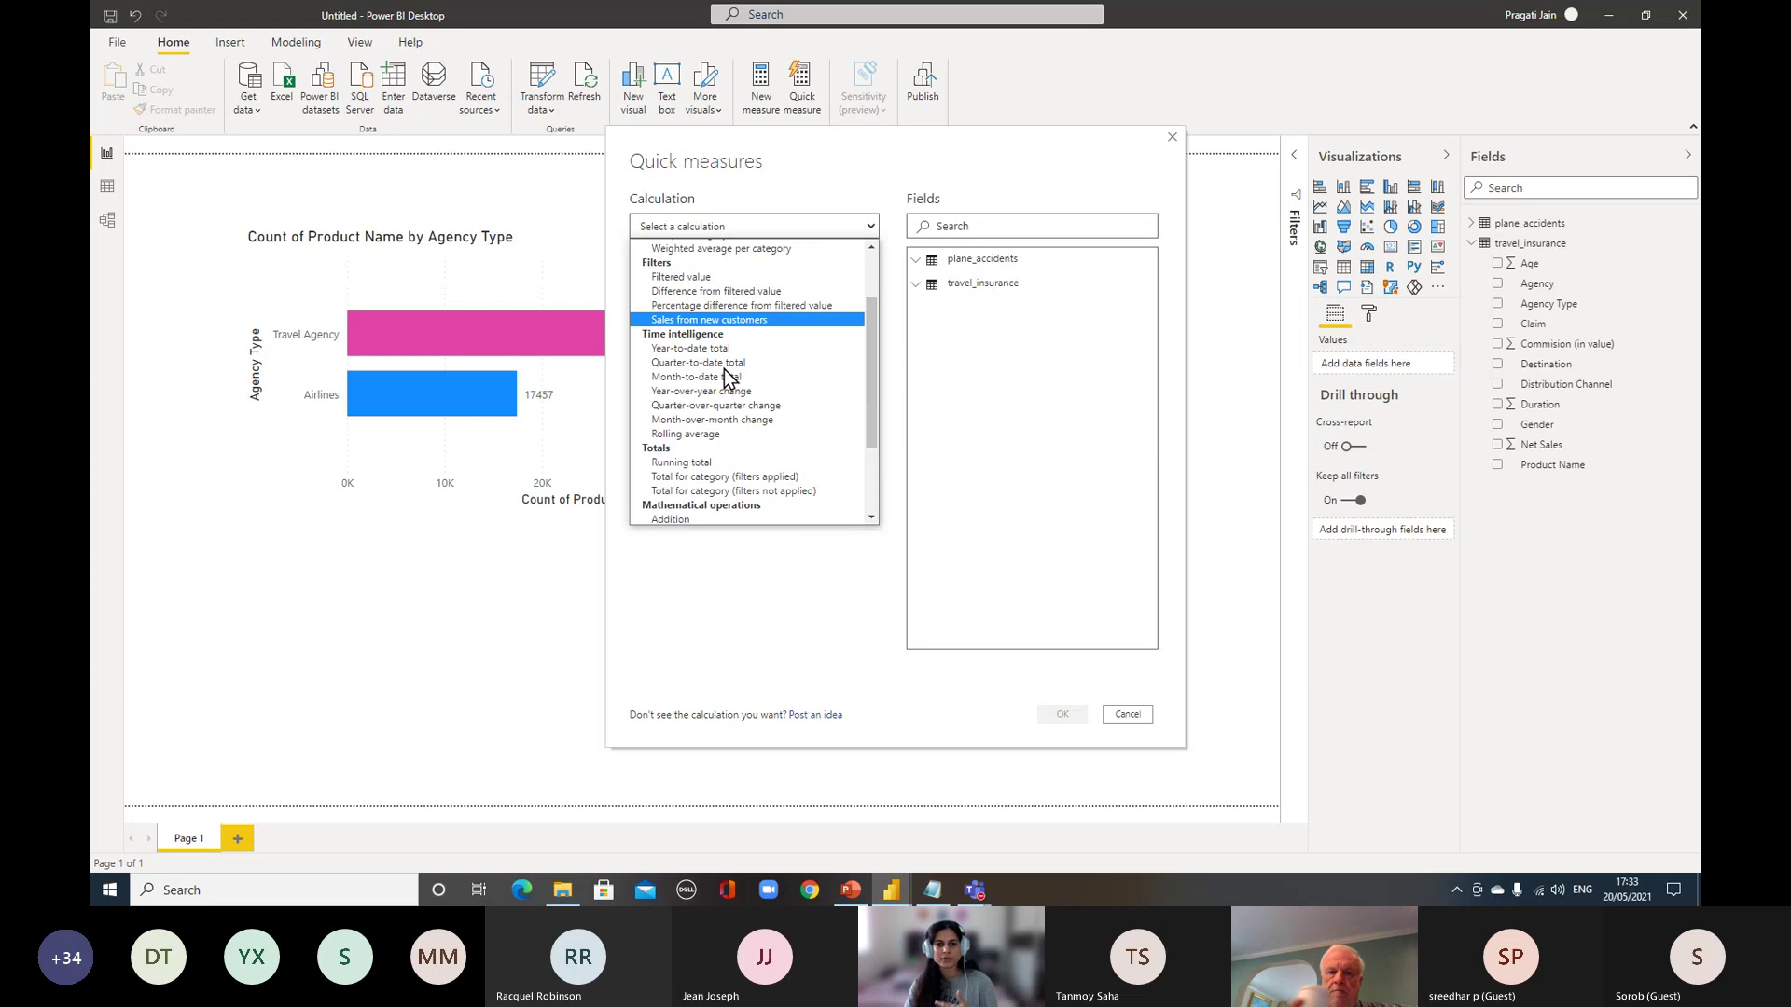
scroll(720, 401, down, 3)
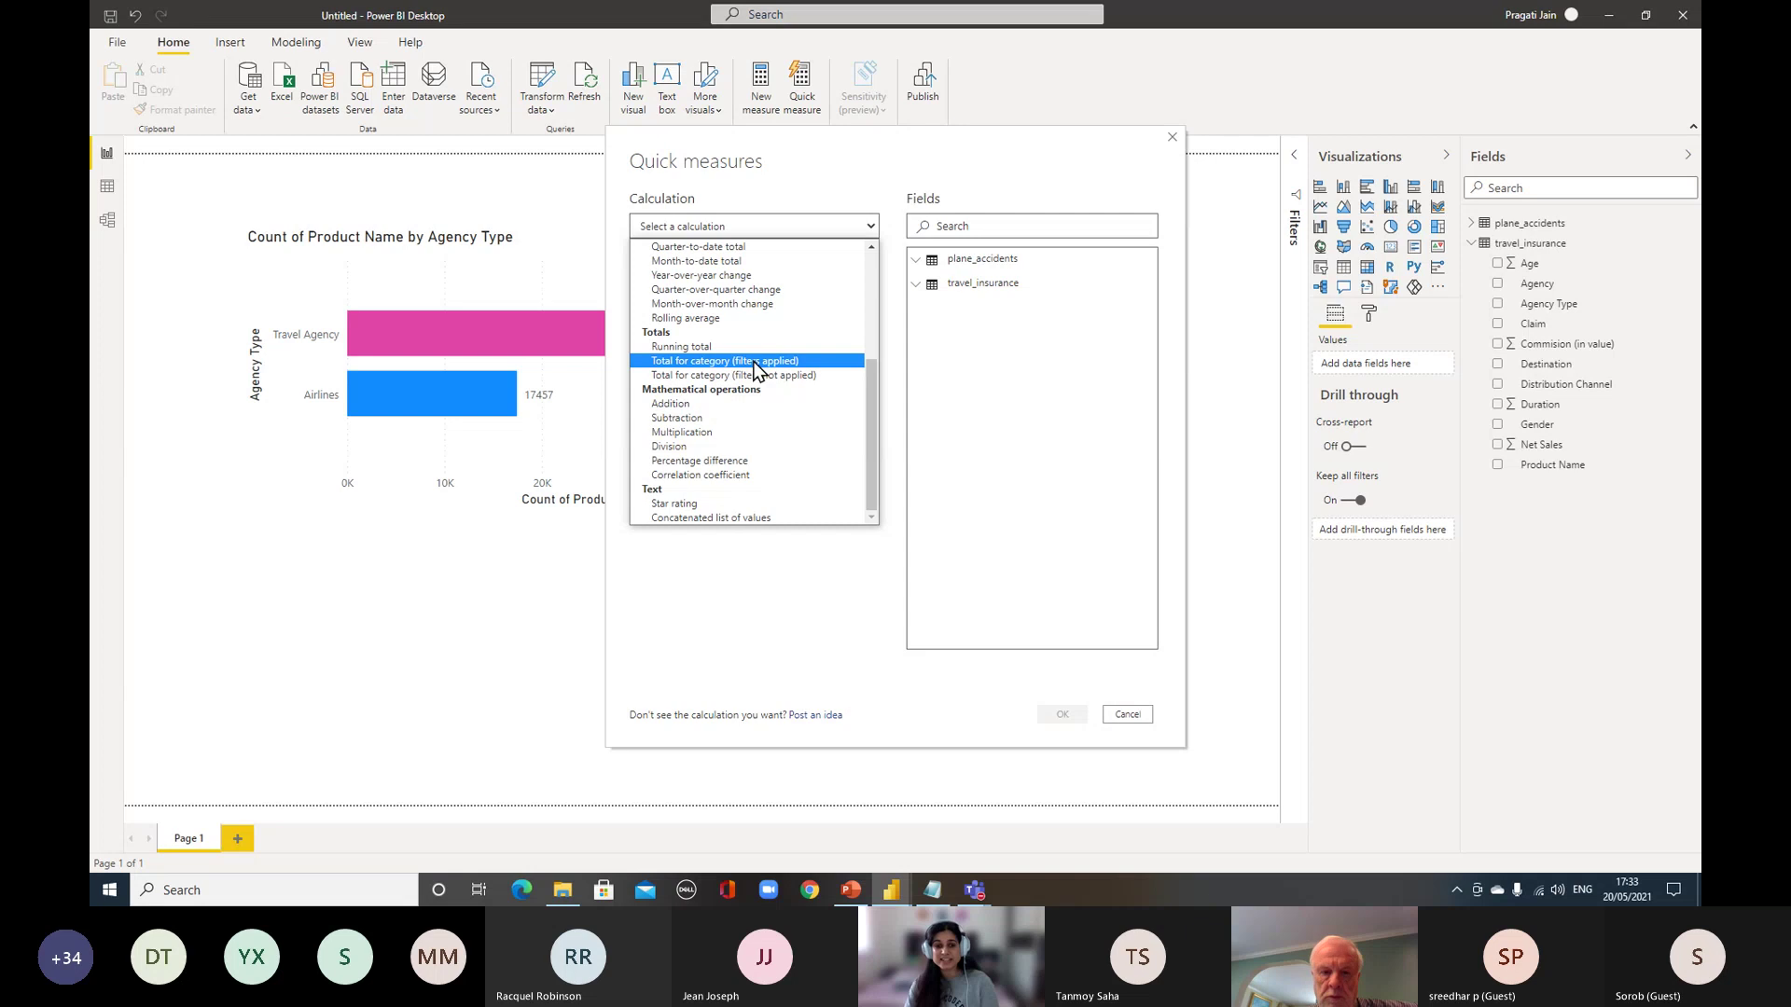
click(1142, 719)
Create a new measure in the travel_insurance table and name it "Volume of products"
right_click(1533, 260)
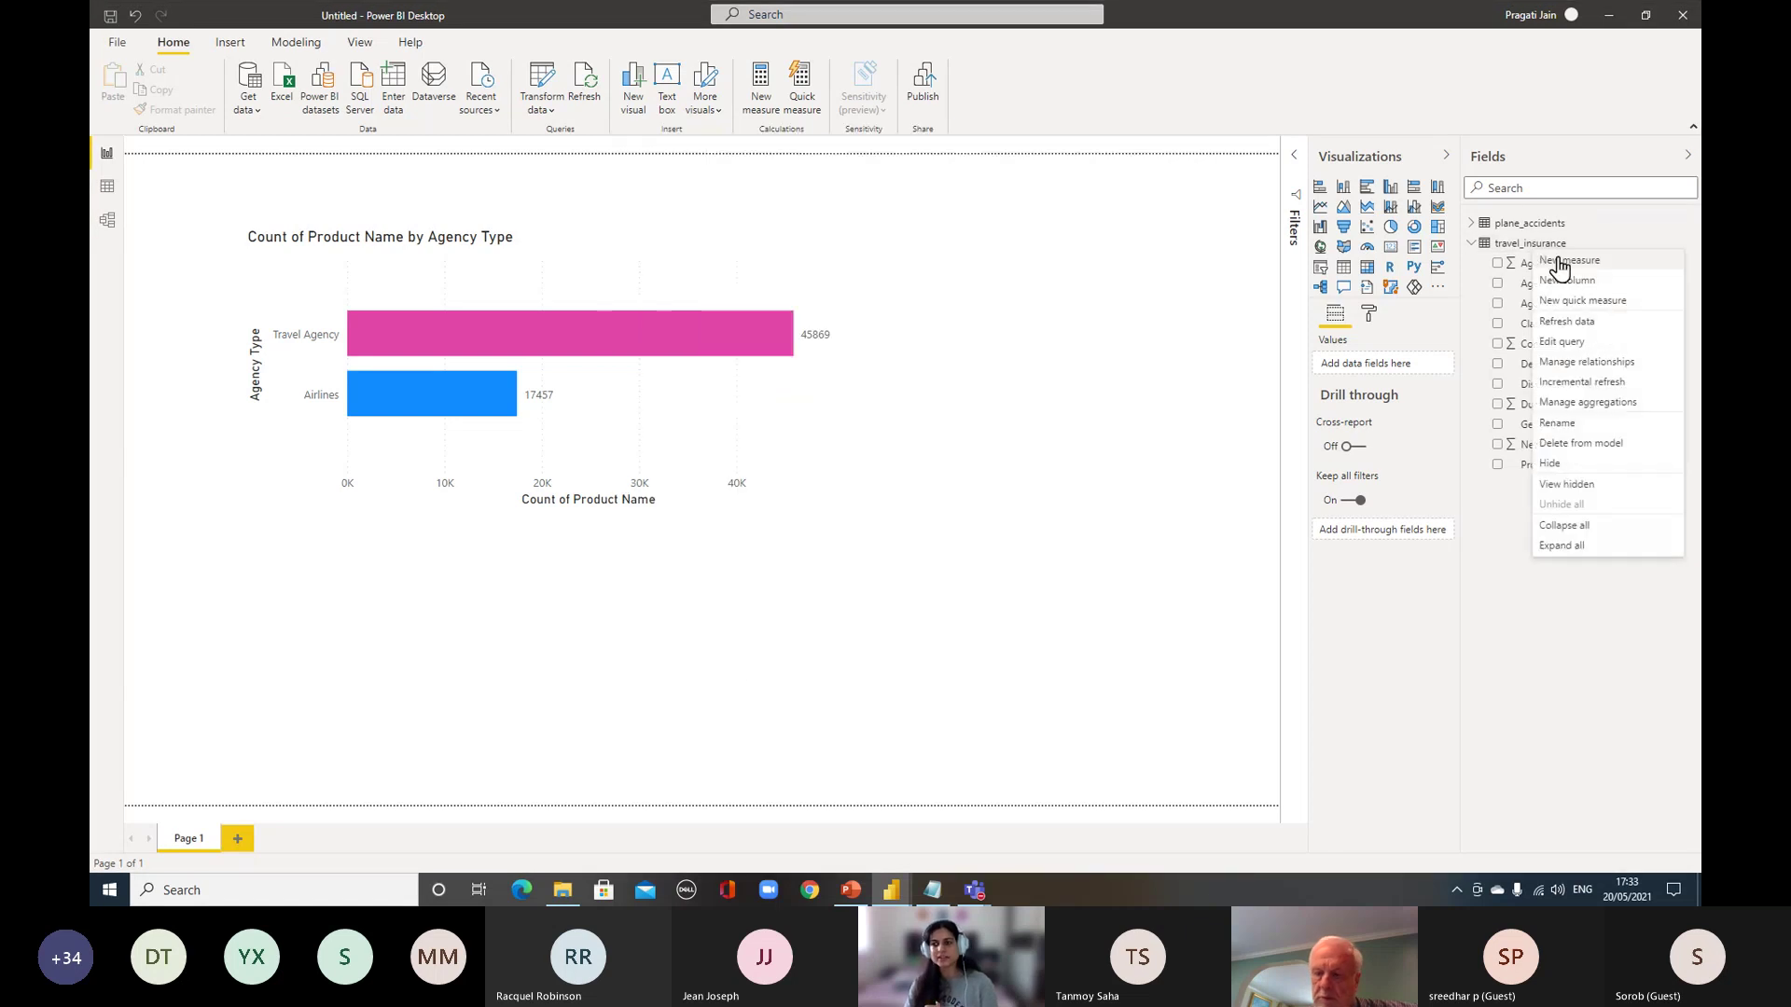
click(1567, 274)
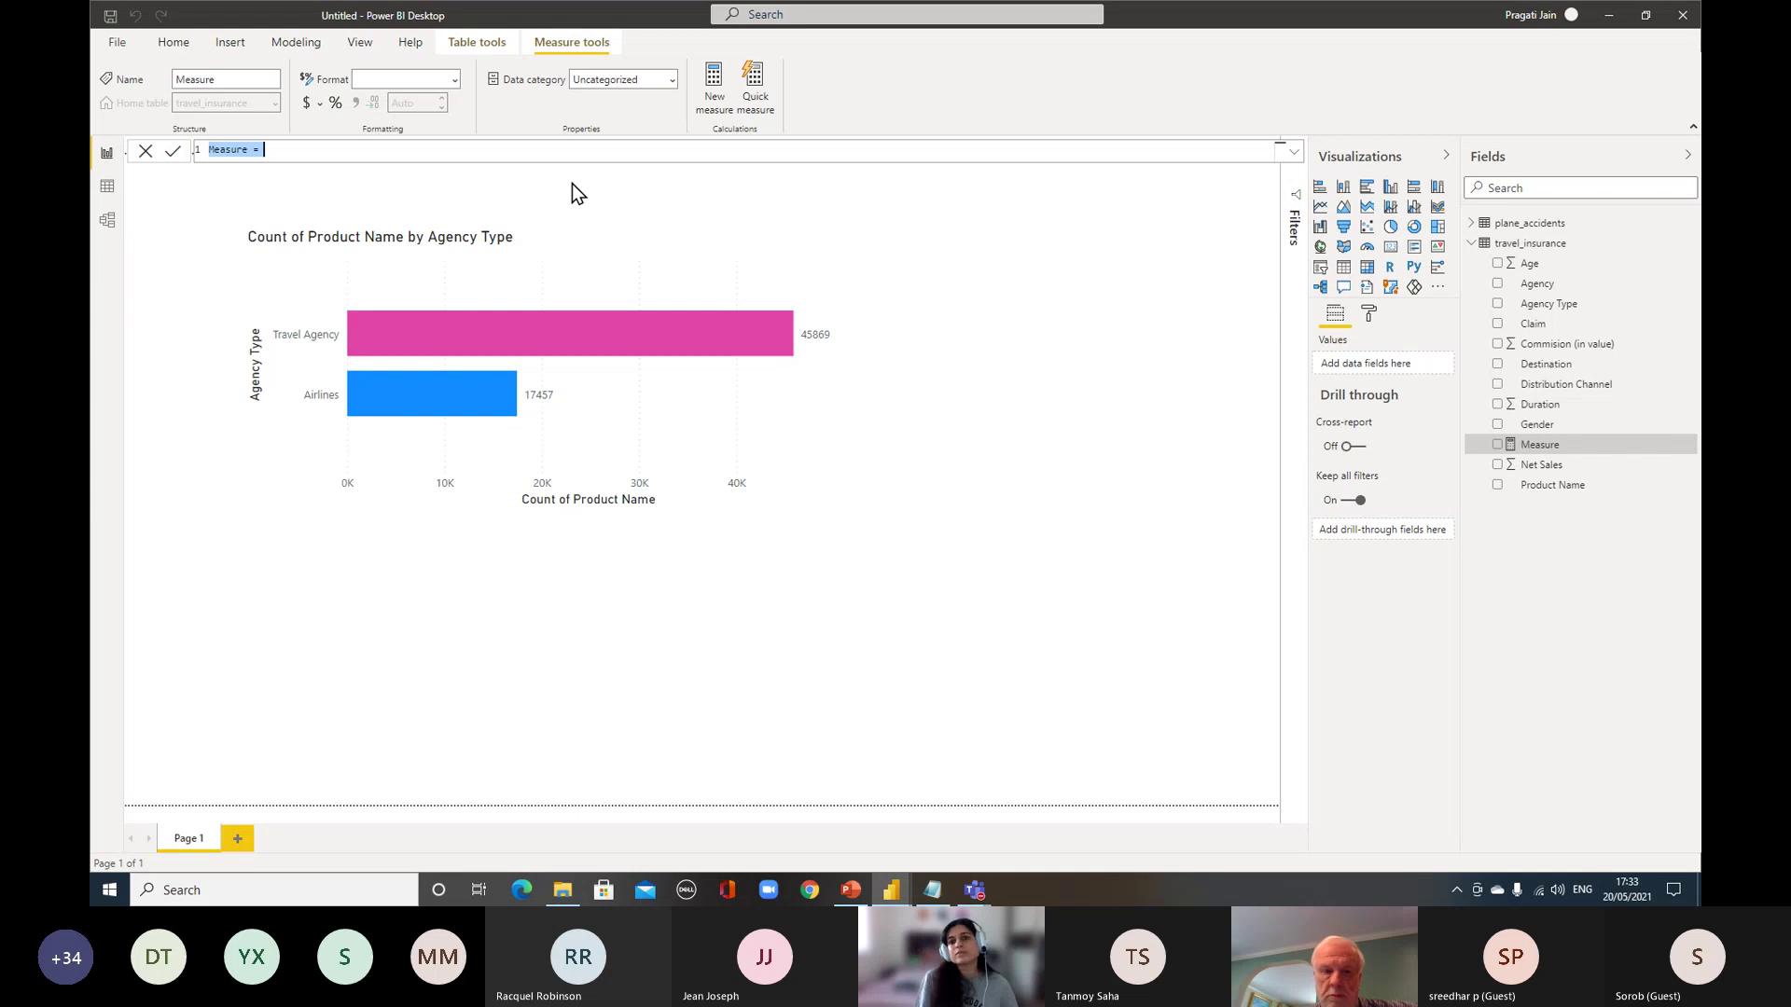
text(Total)
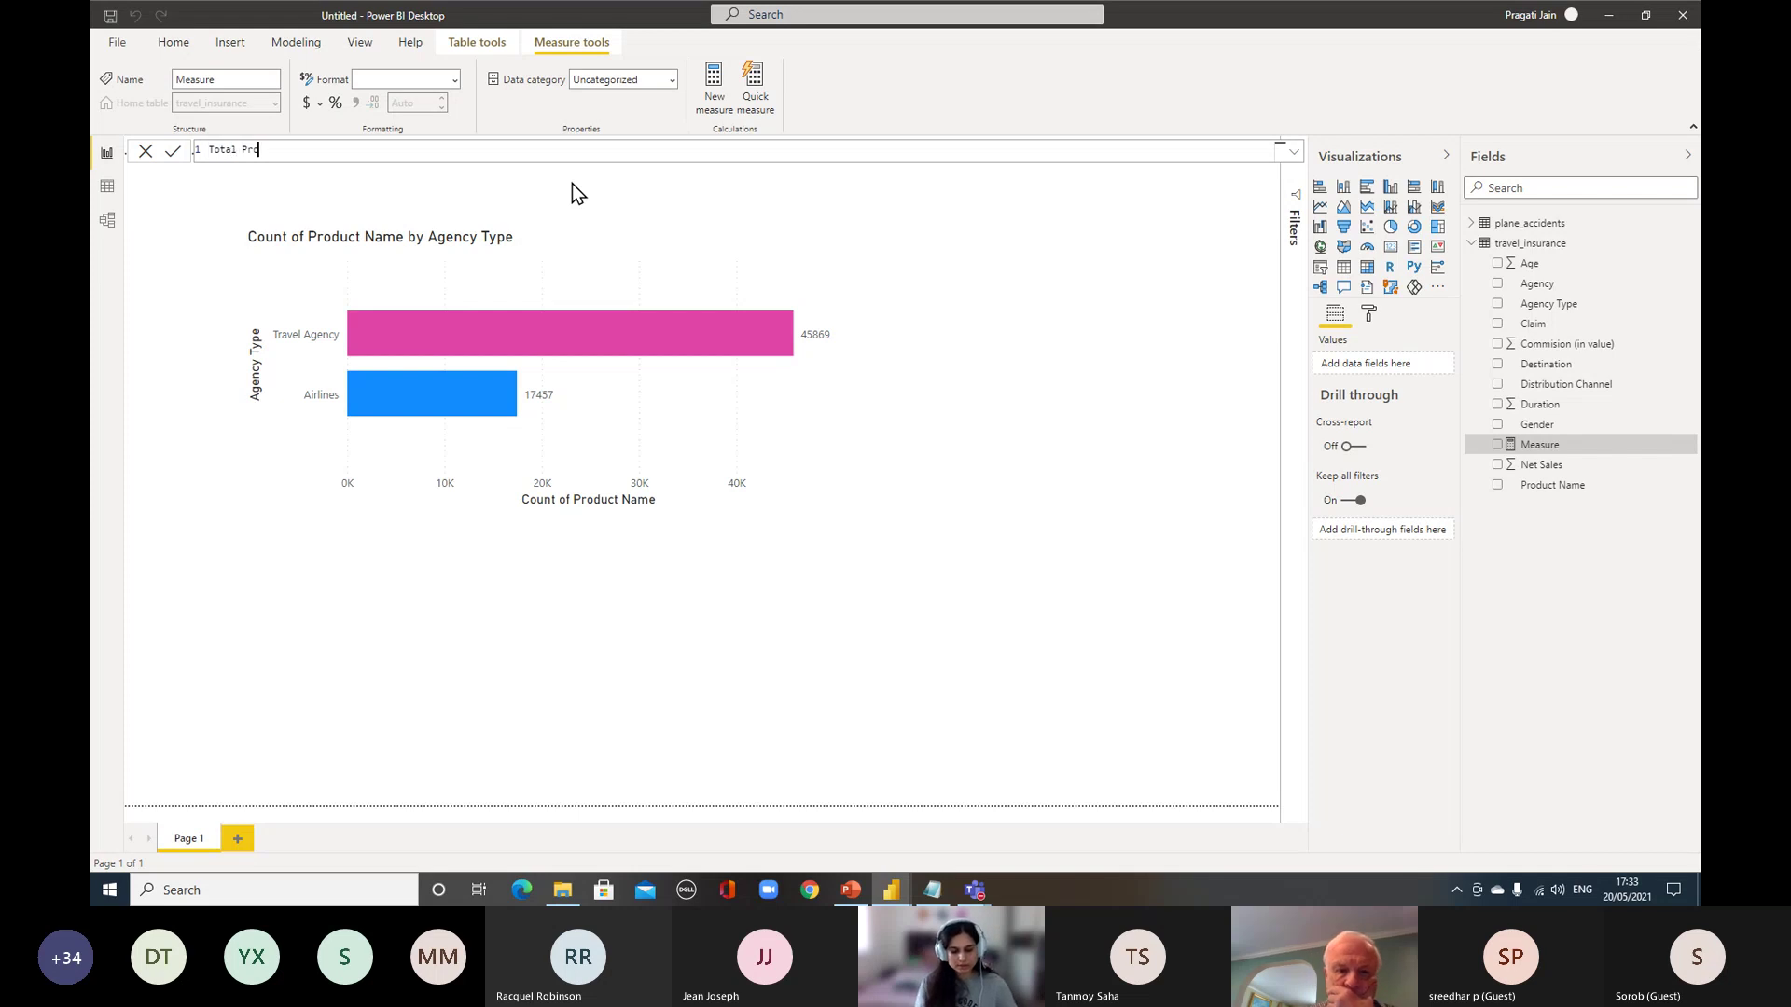
text( Pr)
key(BackSpace)
key(BackSpace)
key(BackSpace)
key(BackSpace)
key(BackSpace)
key(BackSpace)
key(BackSpace)
key(BackSpace)
text(Vo)
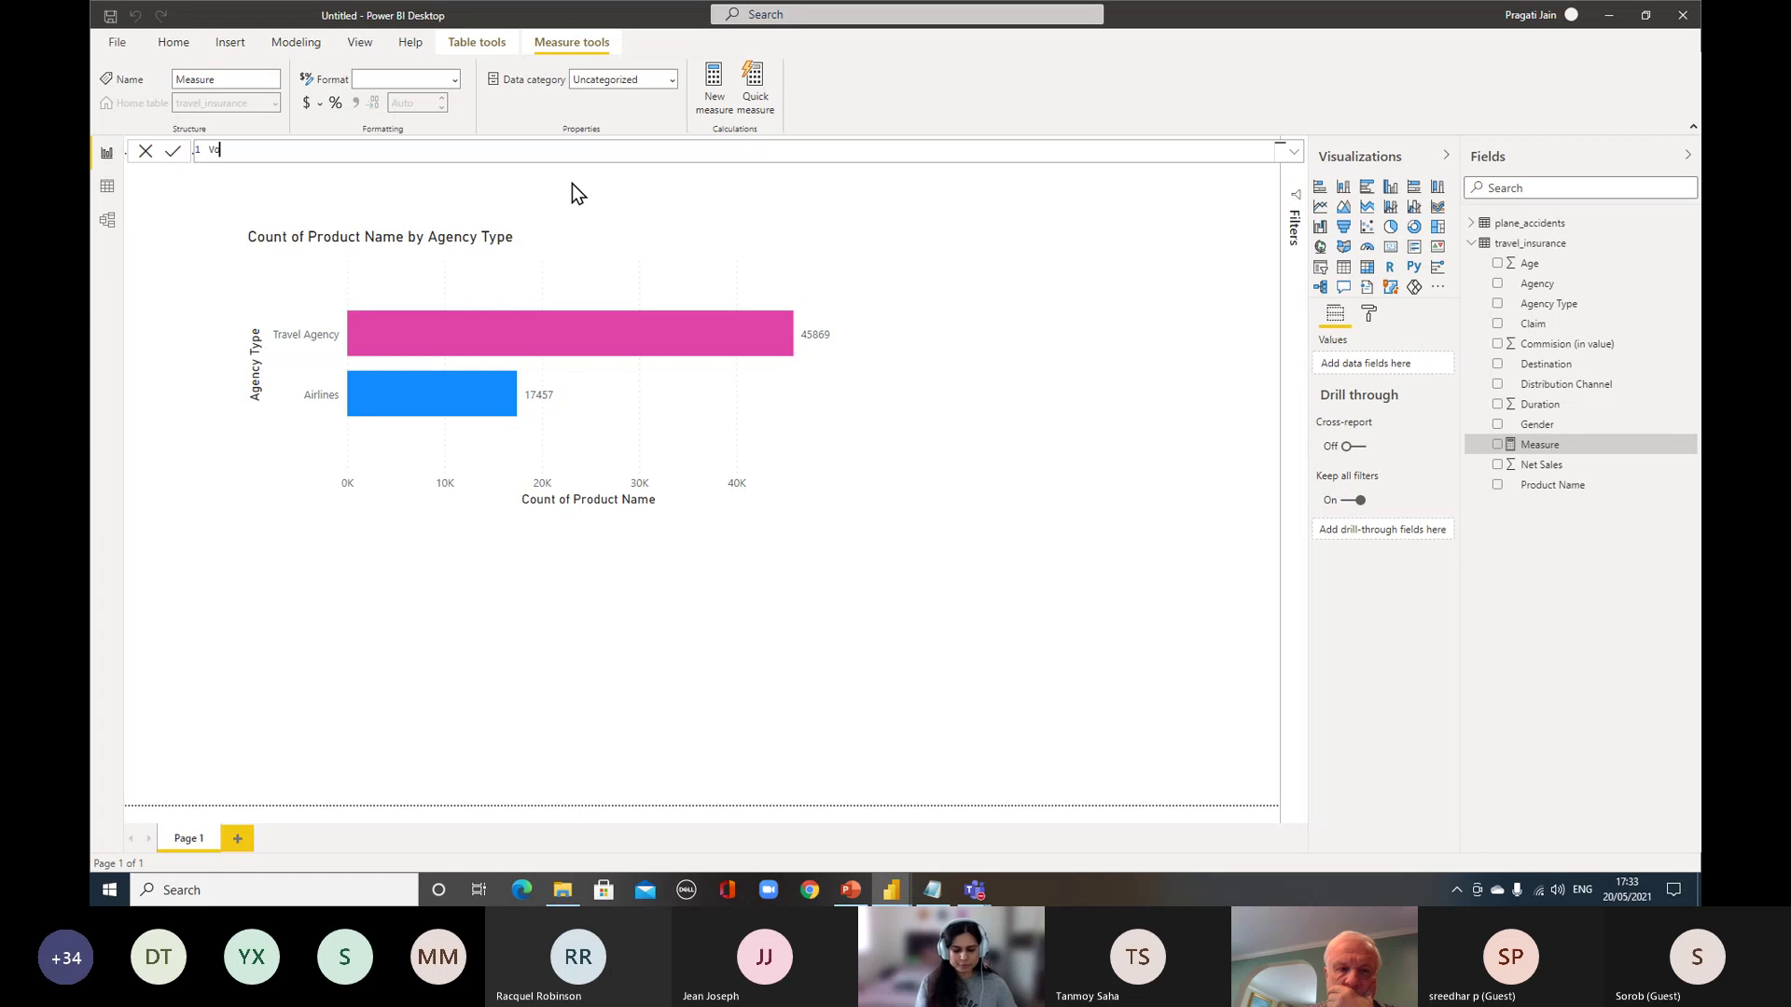
text(lume of)
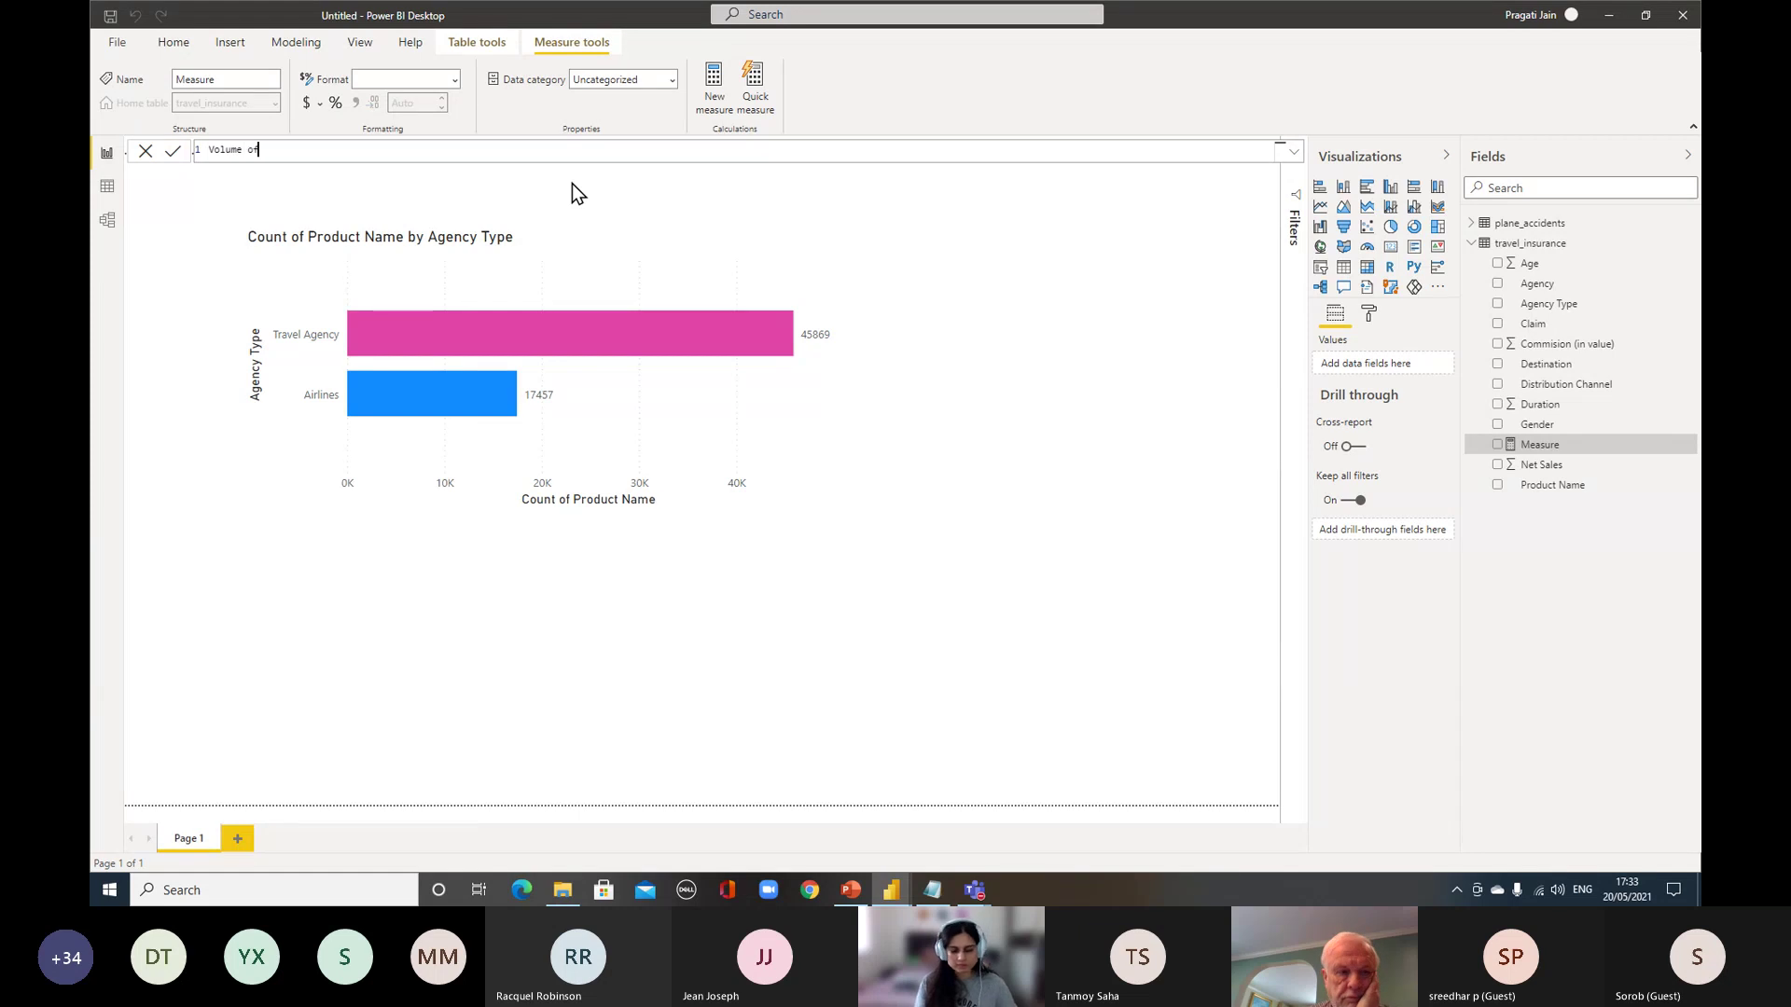
text( products)
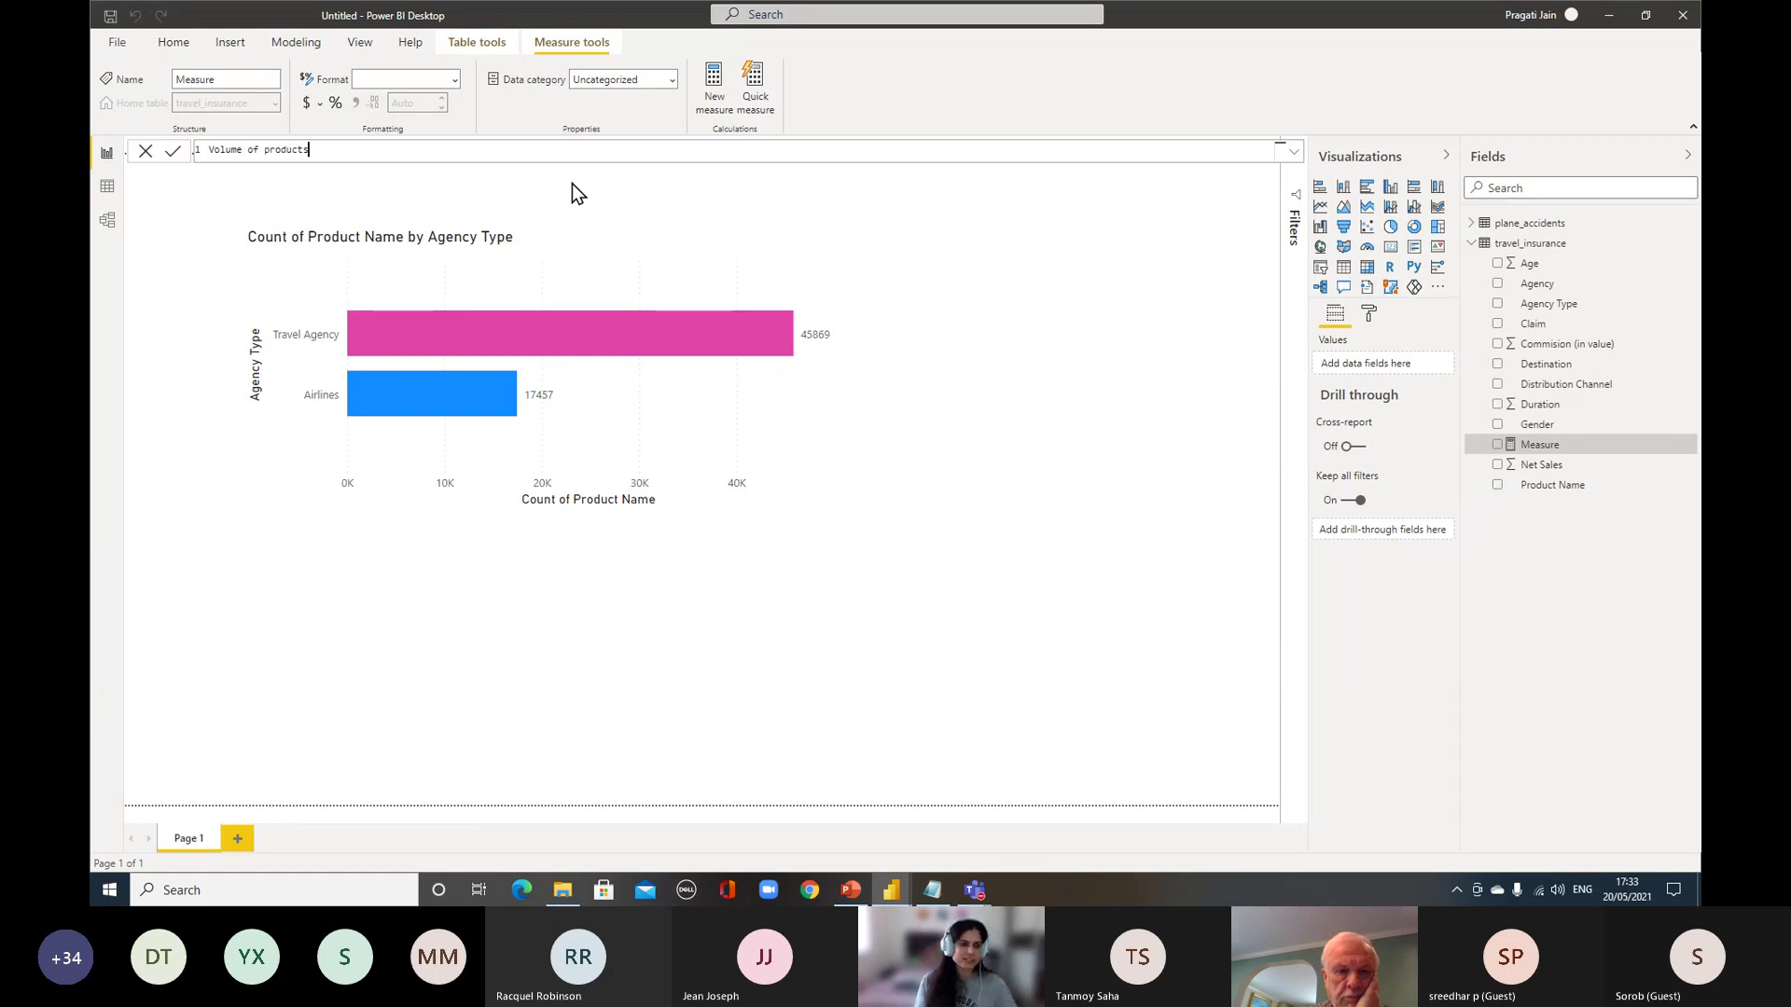
Define the Volume of products measure as COUNT(travel_insurance[Product Name])
text( = cou)
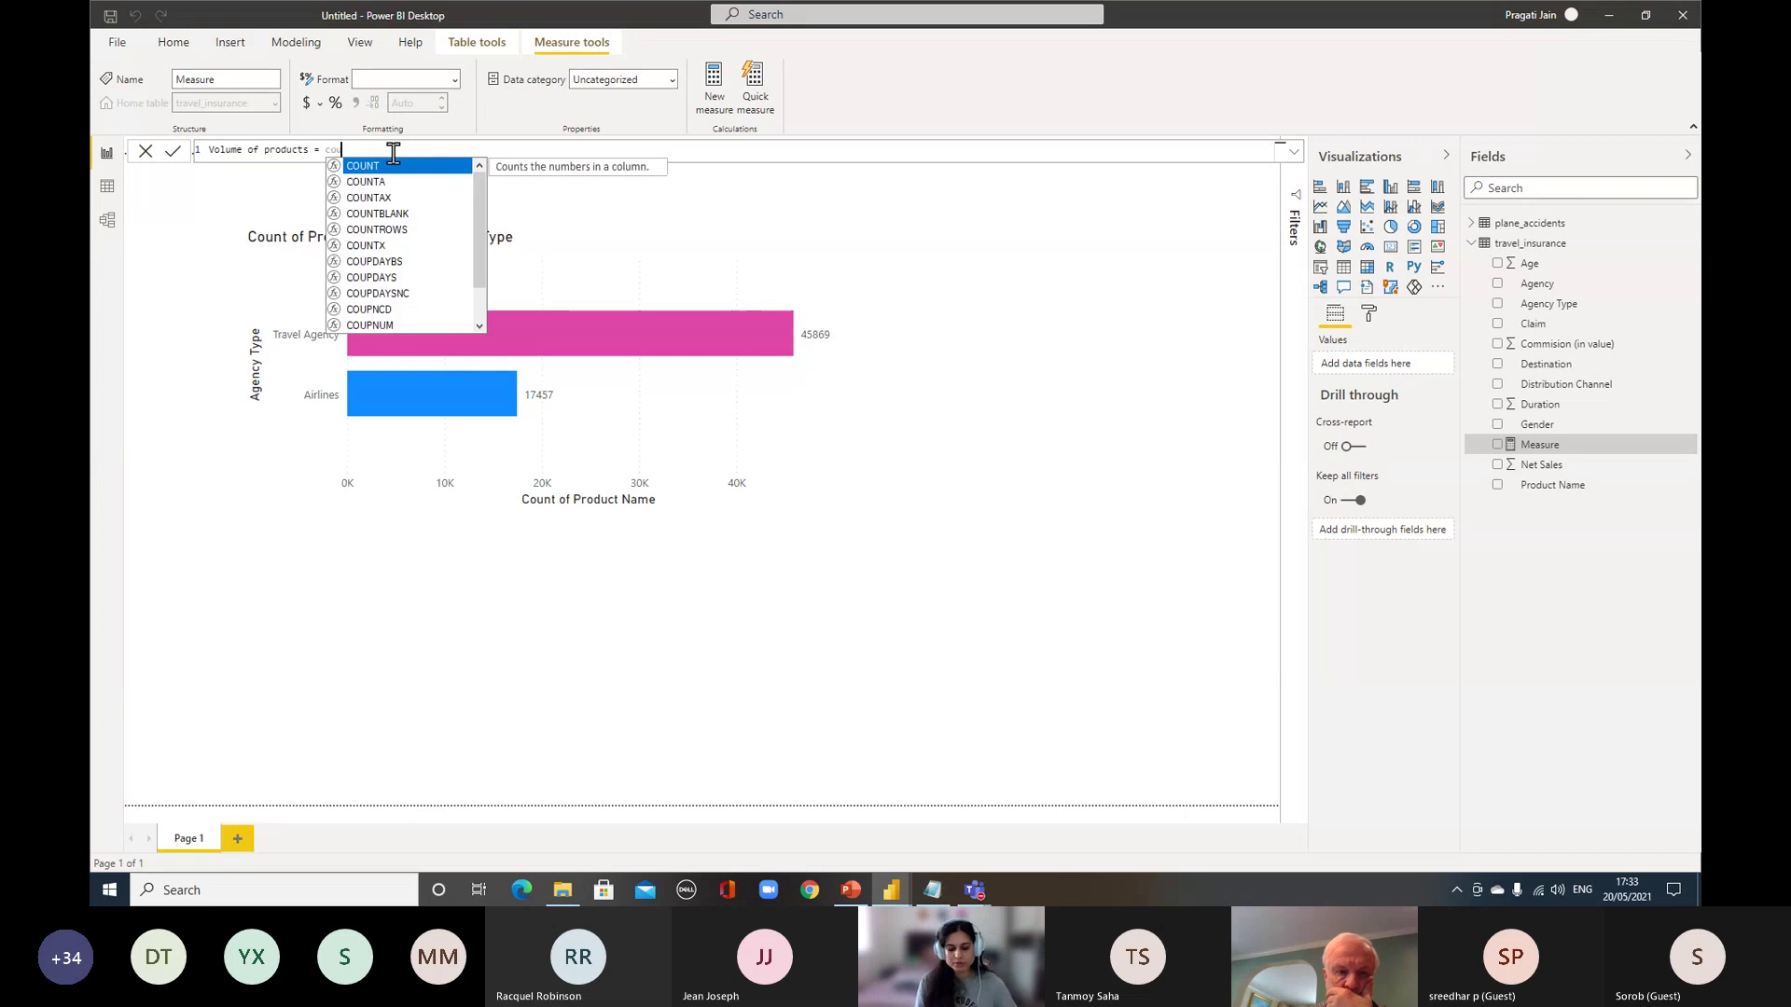
text(nt)
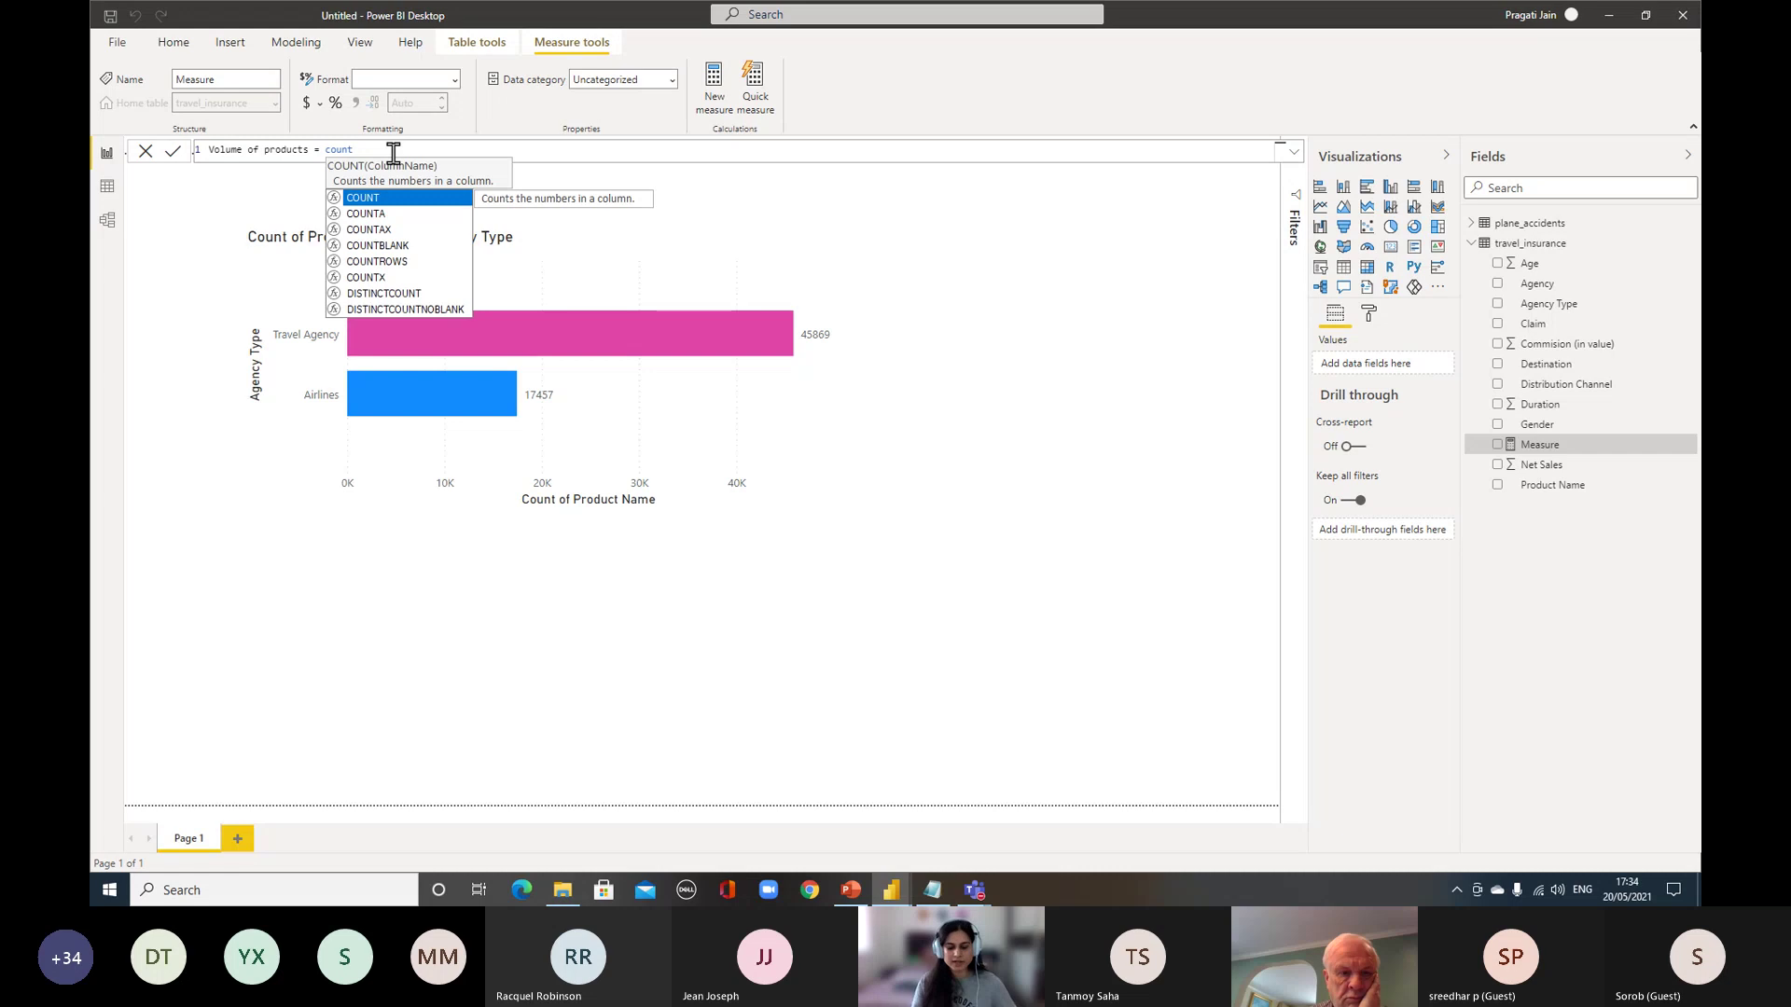
key(BackSpace)
key(BackSpace)
key(BackSpace)
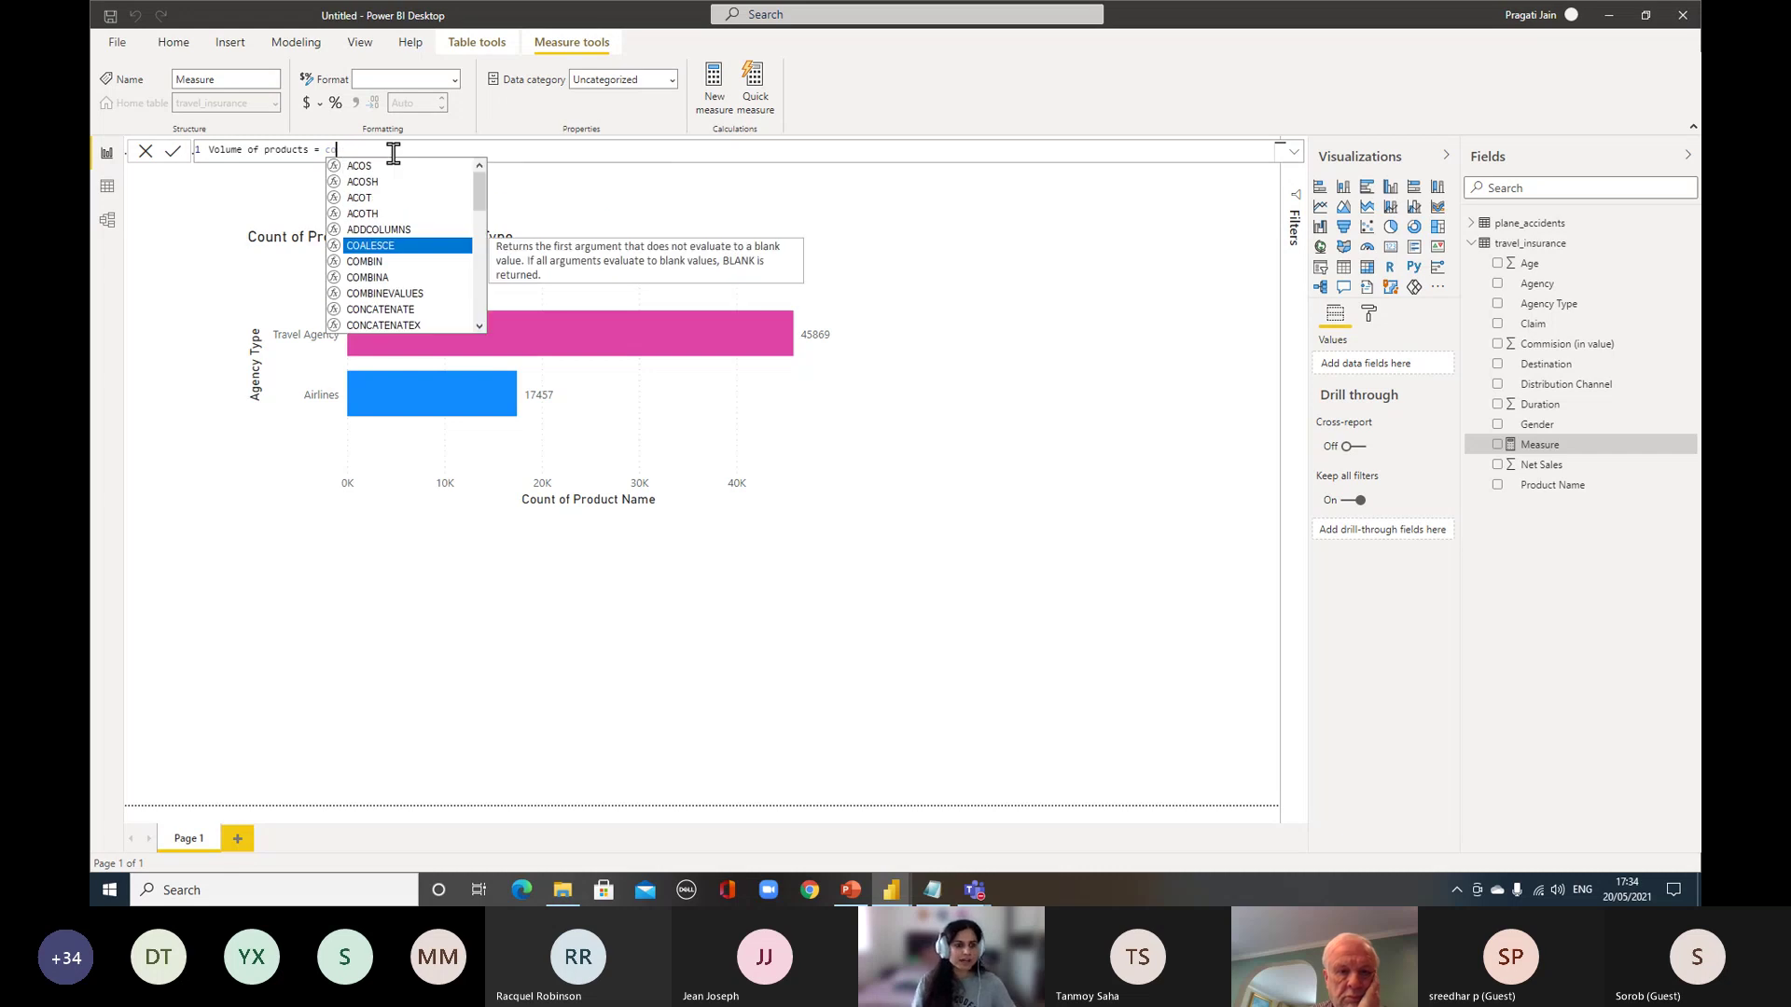
text(u)
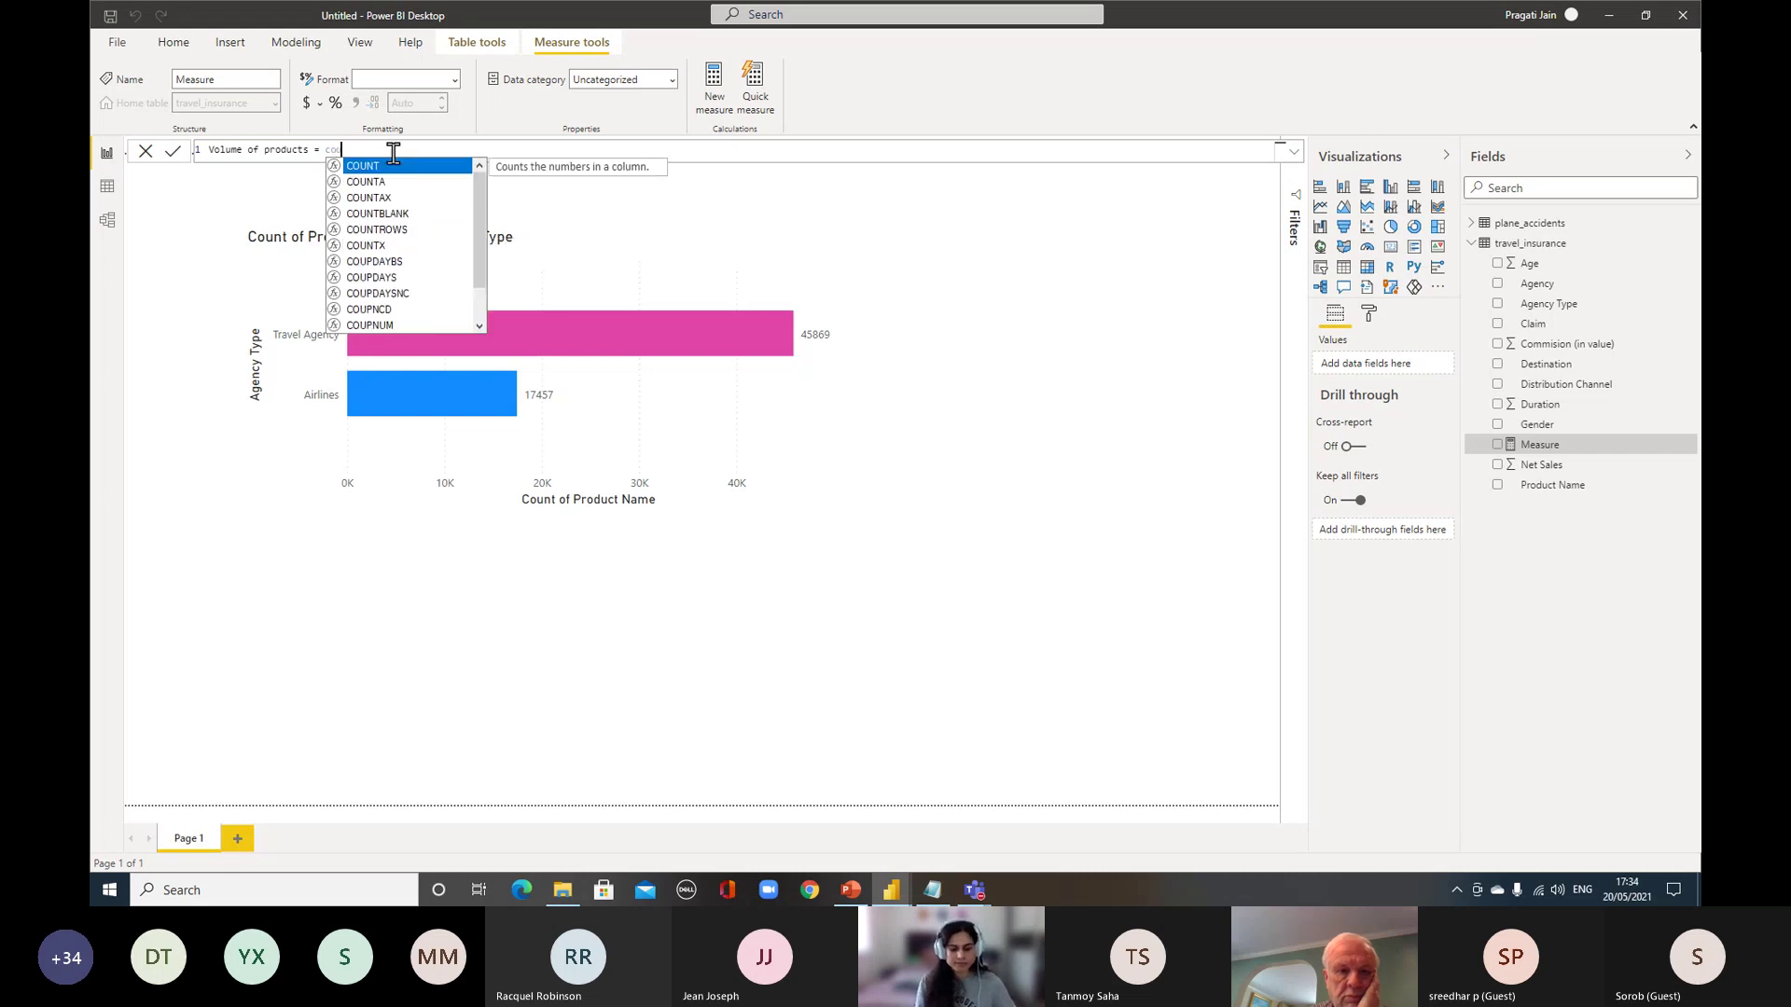
text(nt)
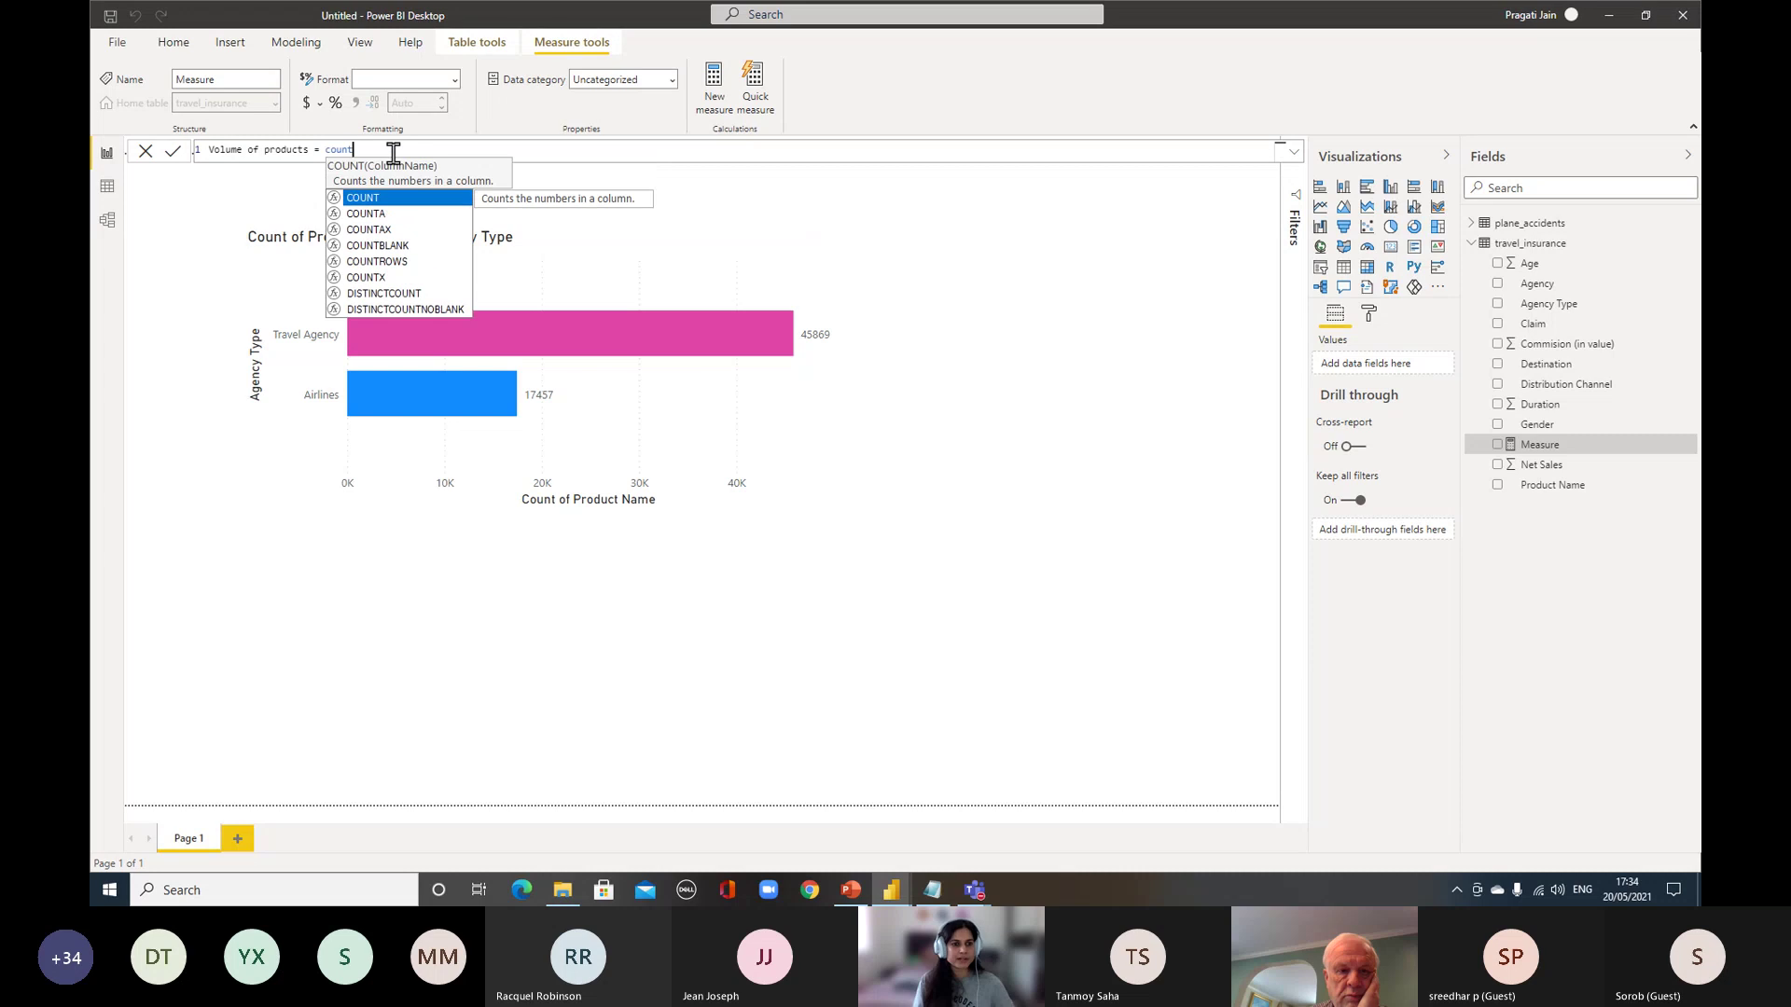
click(407, 199)
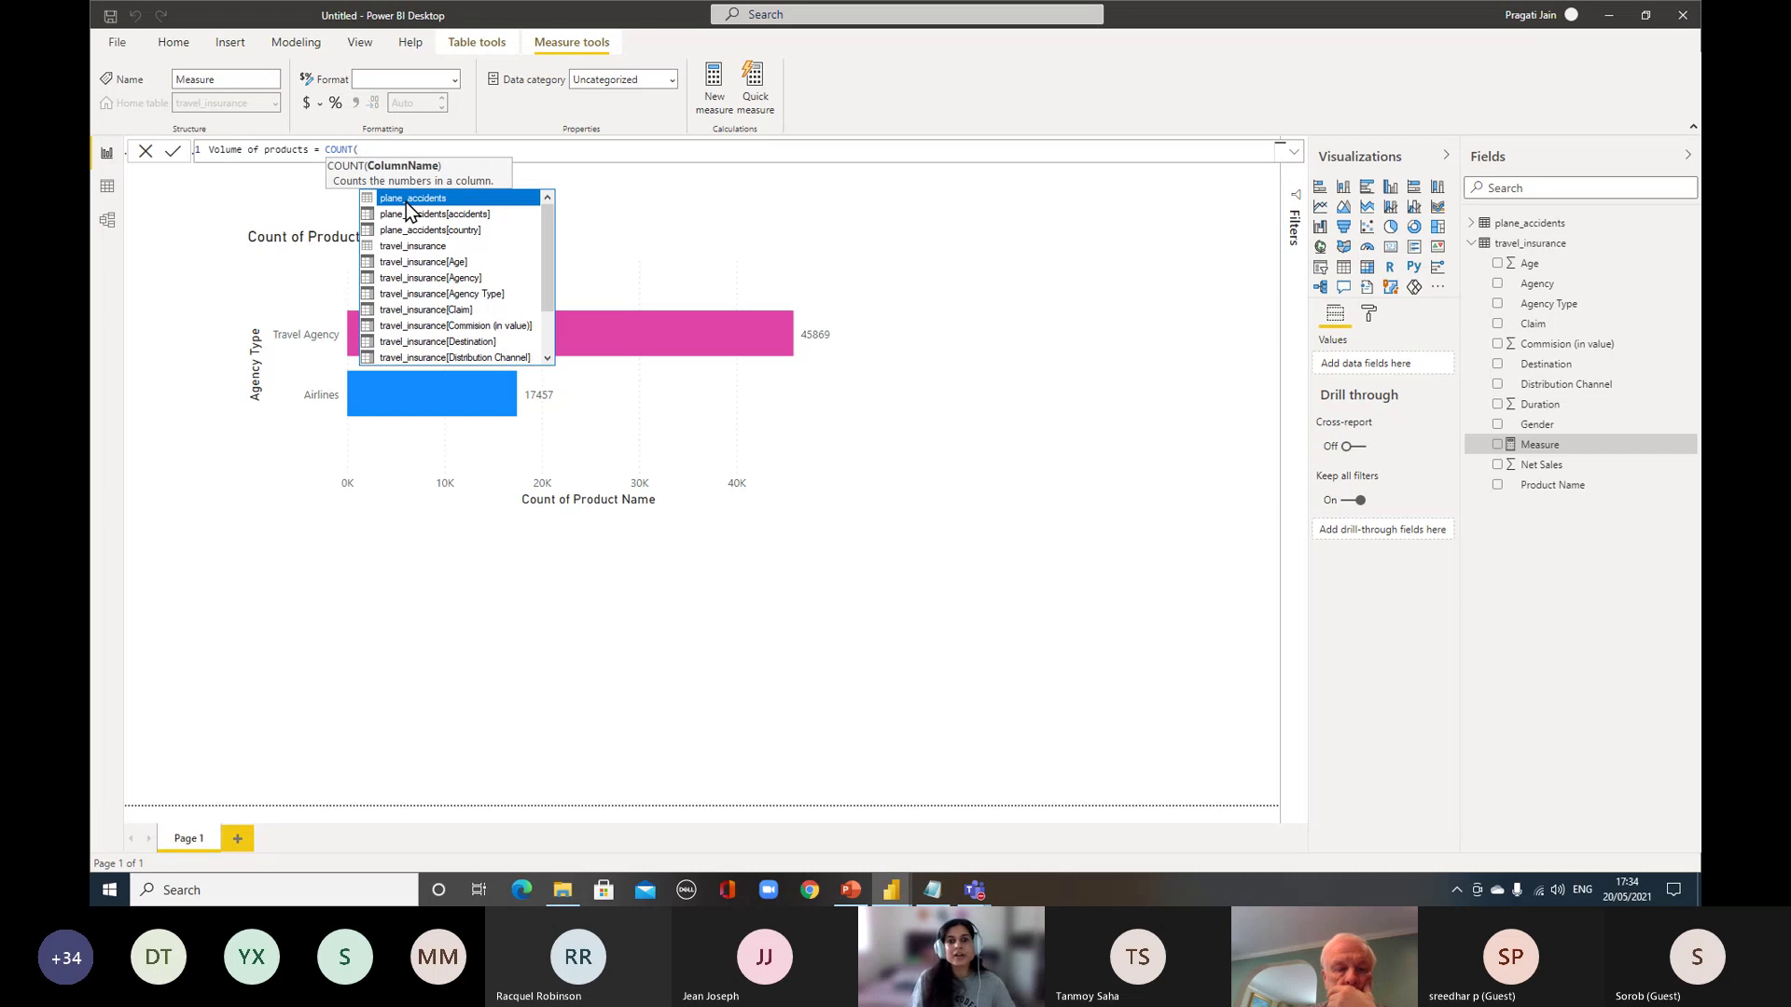
text(pro)
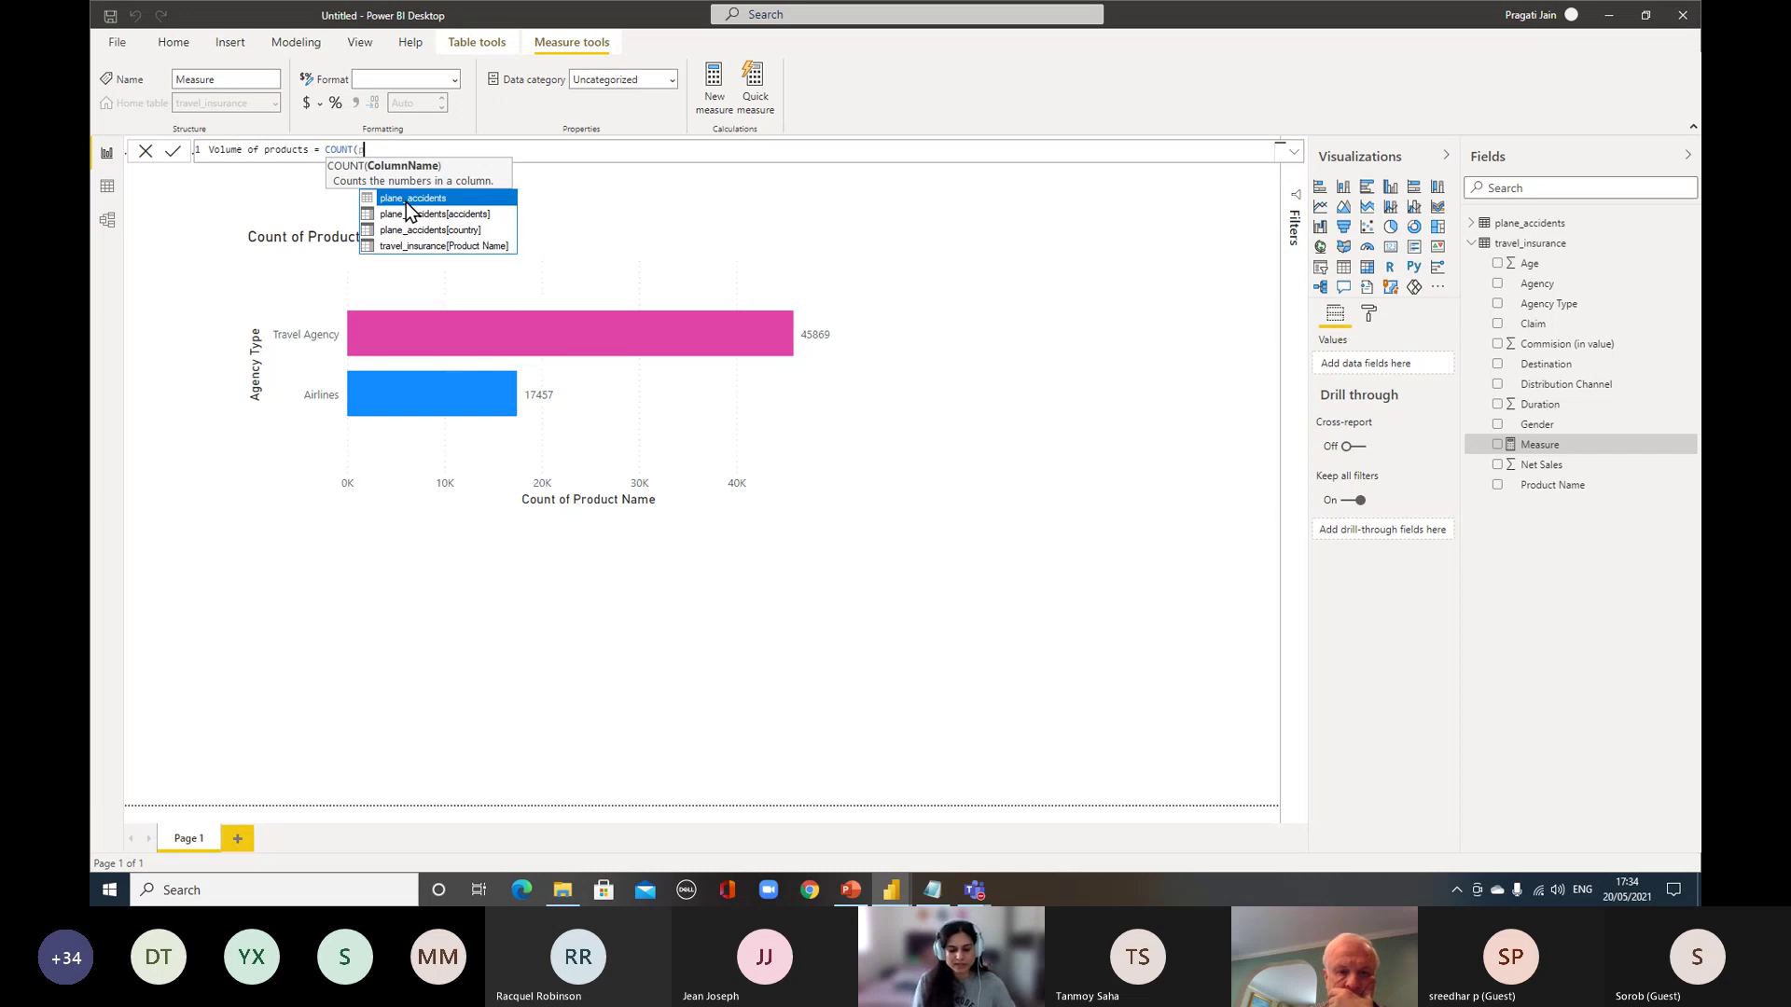
text(duct)
click(406, 201)
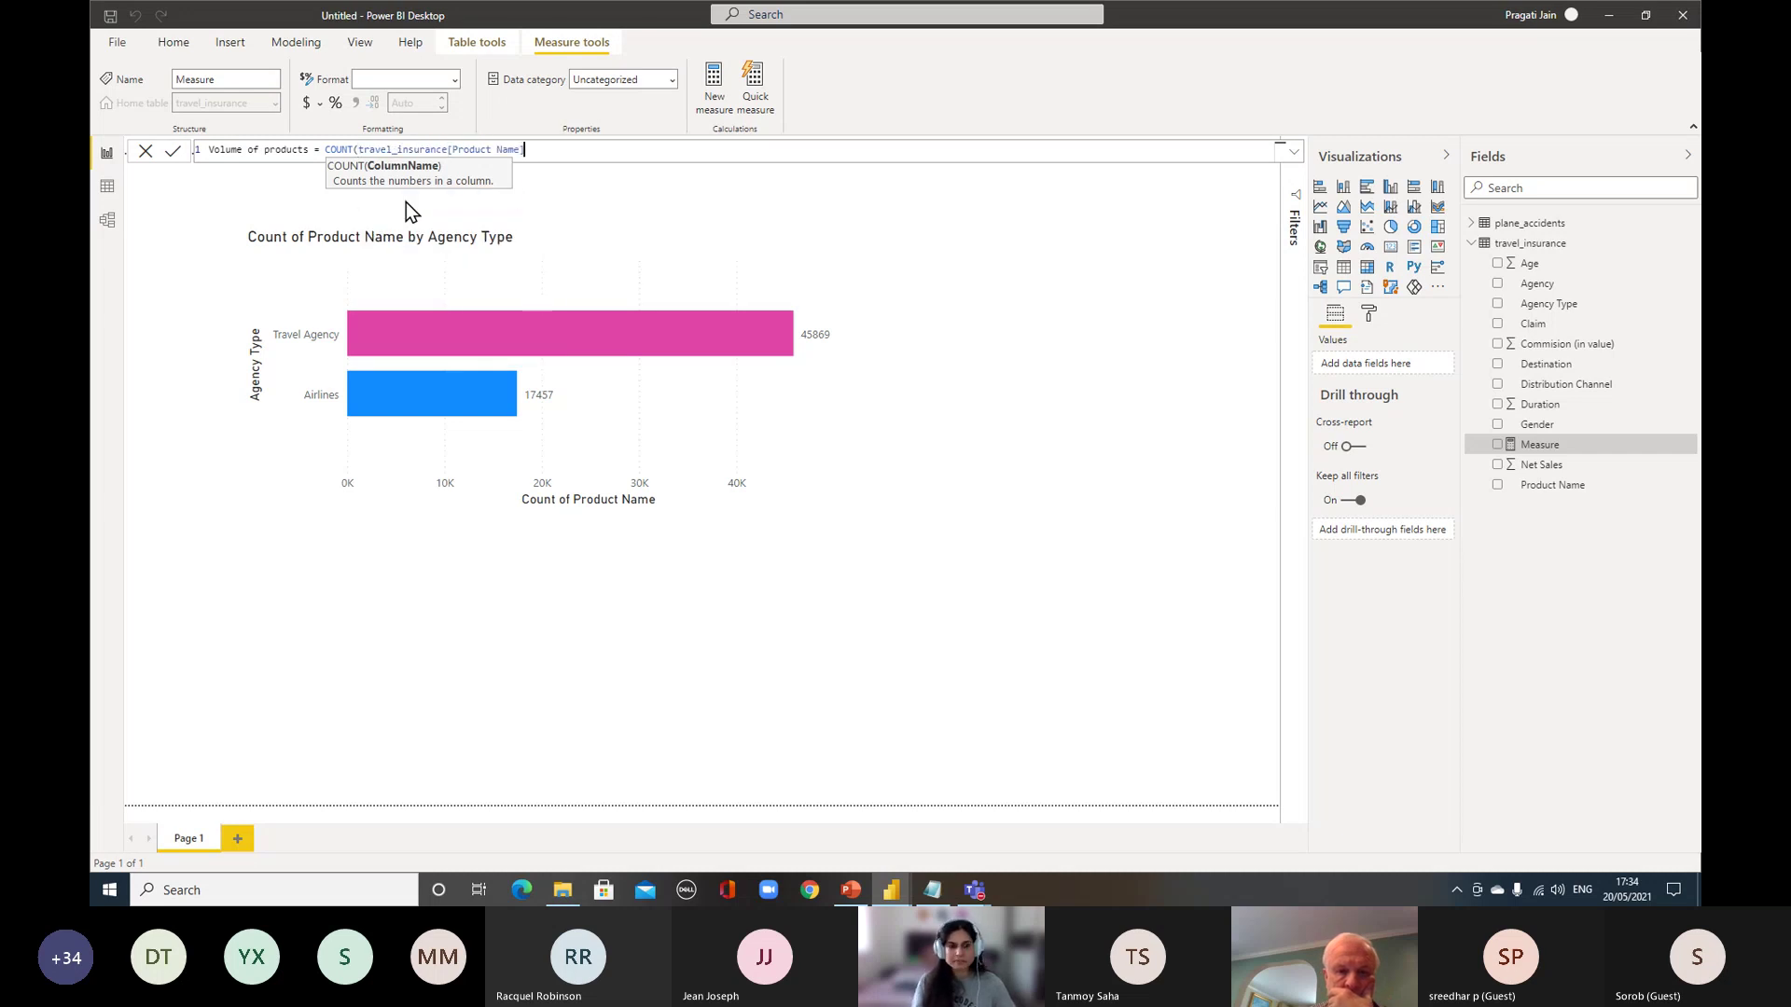
text())
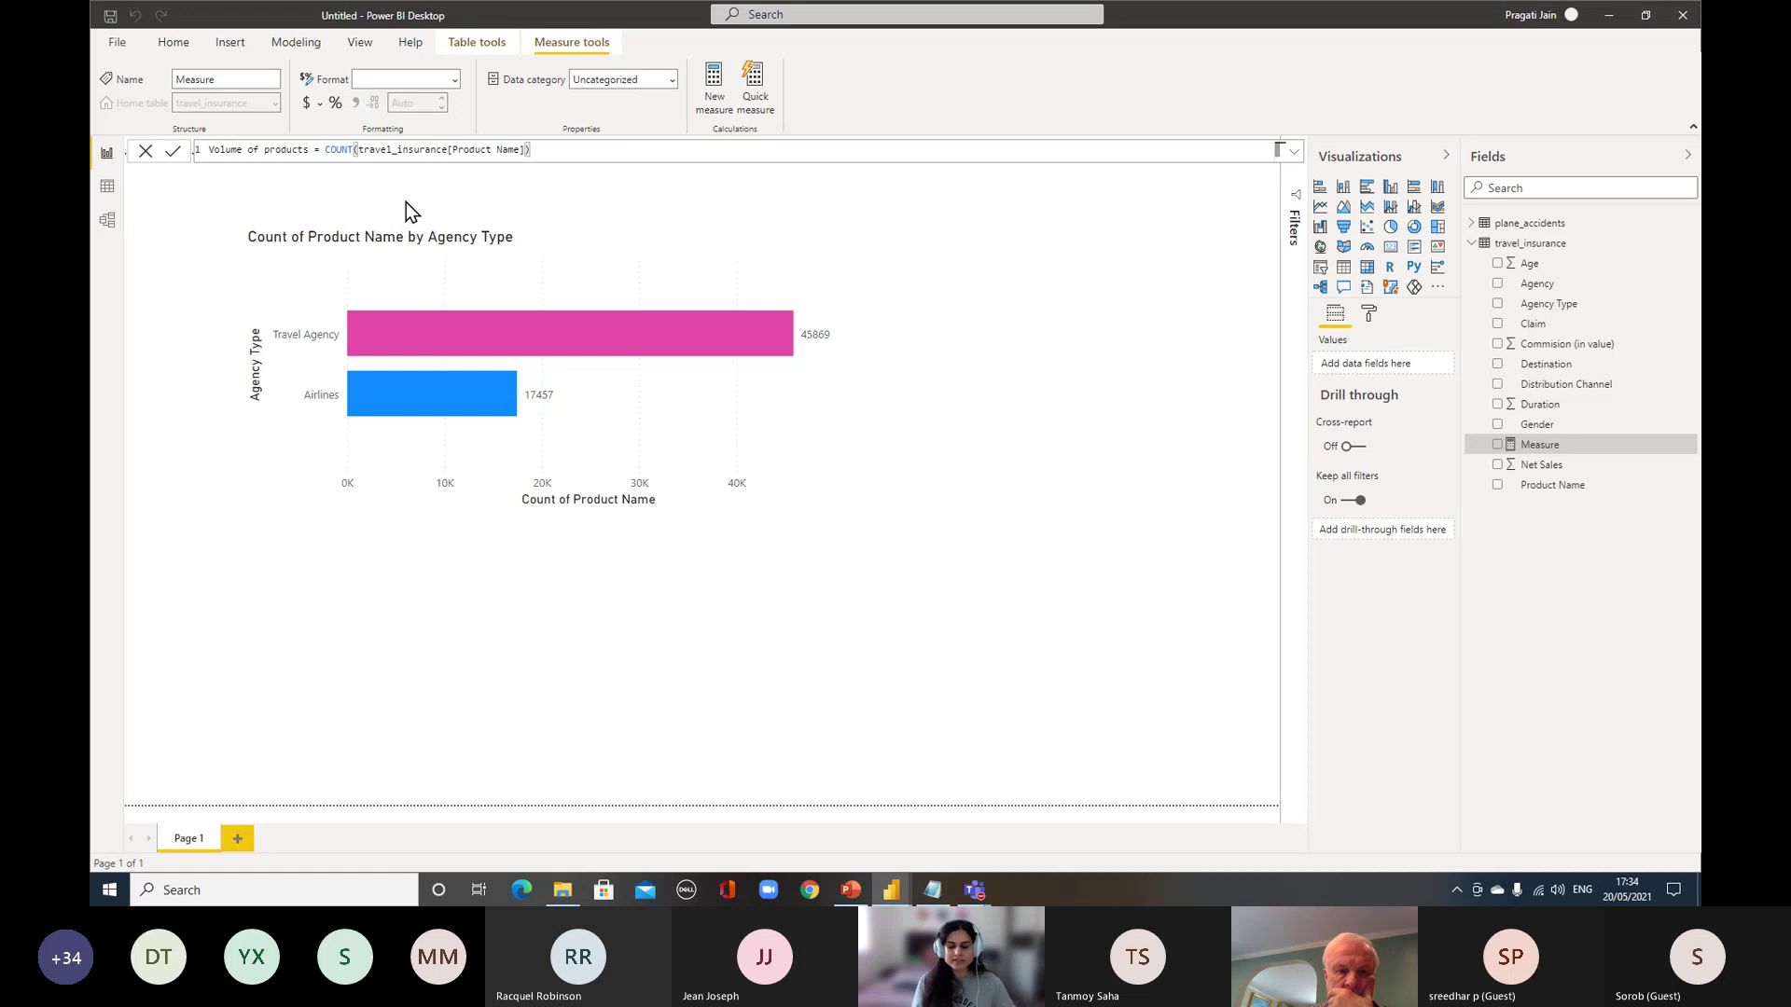
key(Return)
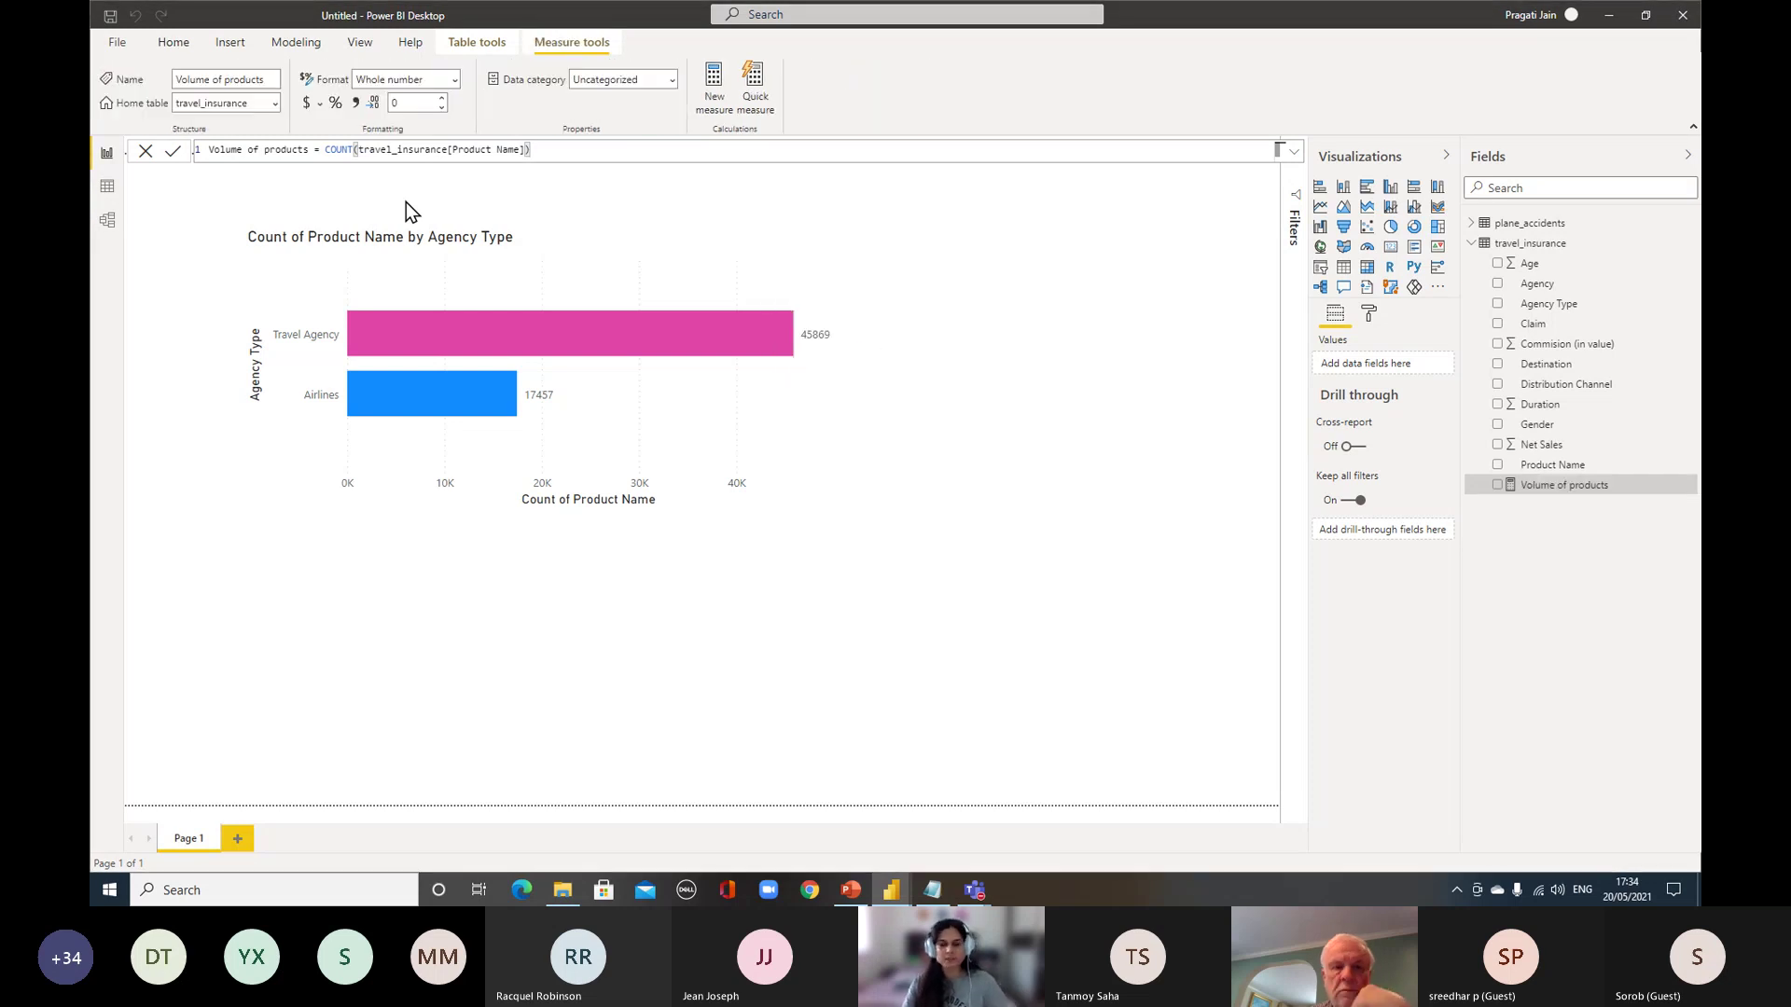
Replace Count of Product Name with the Volume of products measure in the bar chart's values, and format the measure with a thousands separator
click(803, 256)
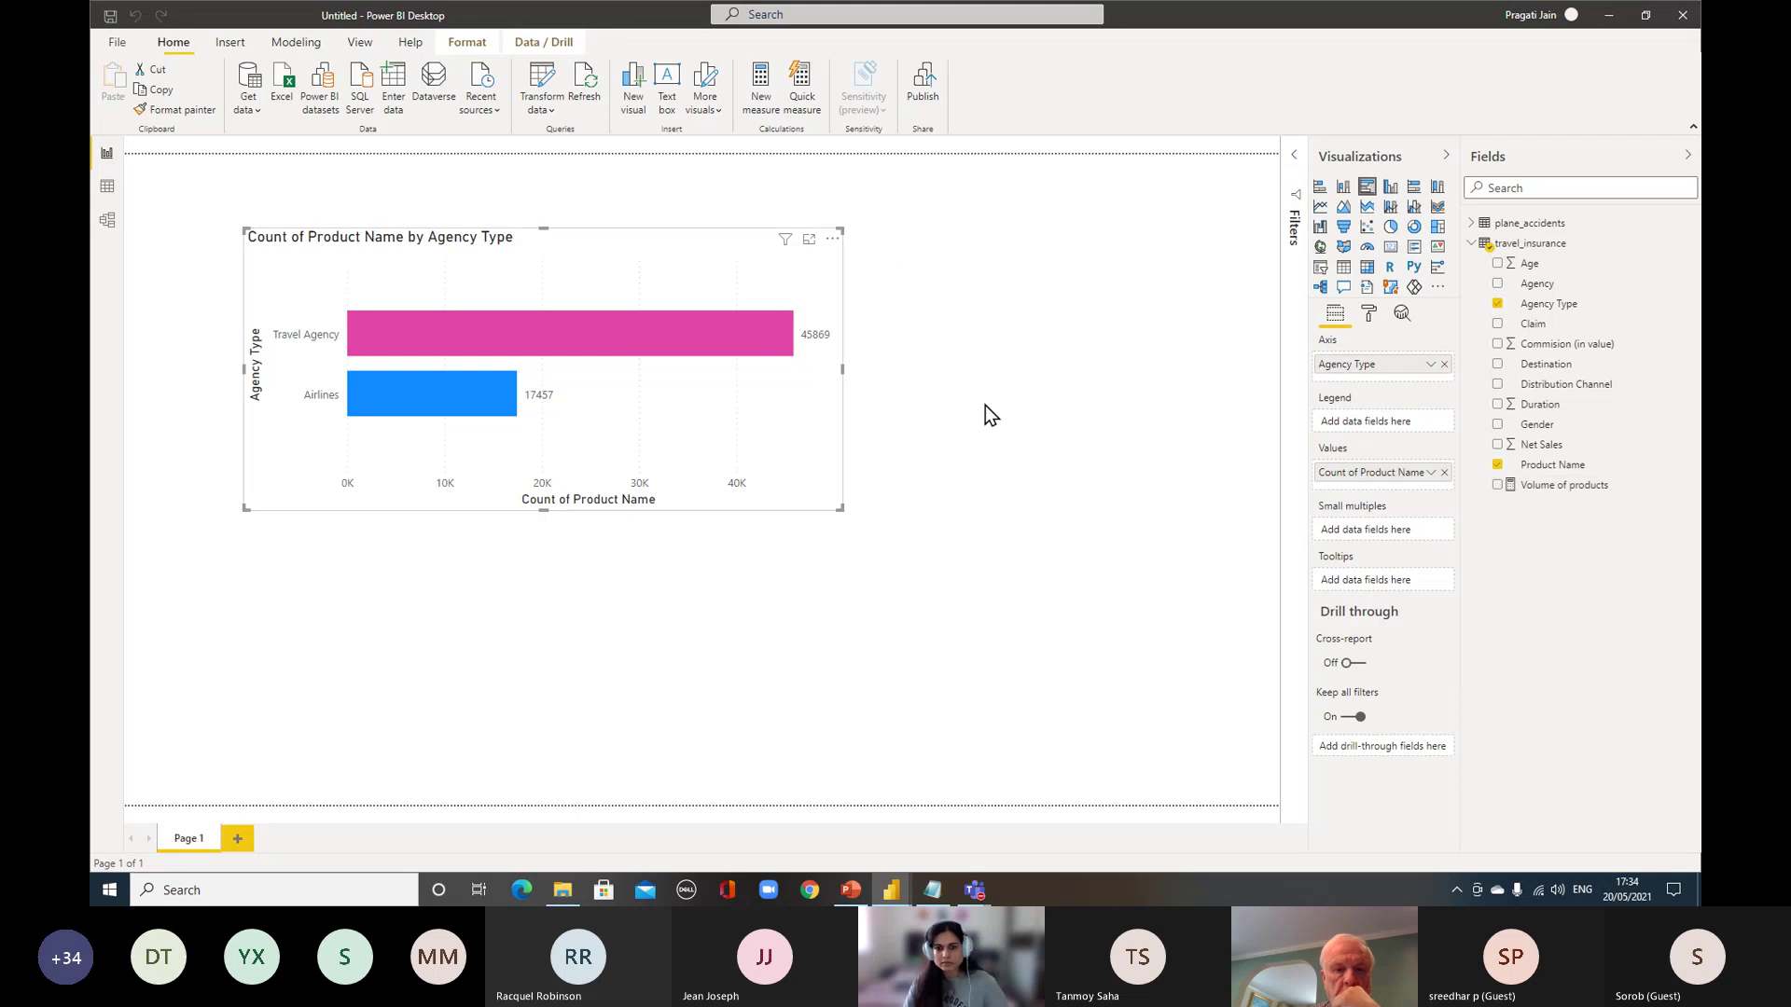
drag(1549, 485, 1386, 487)
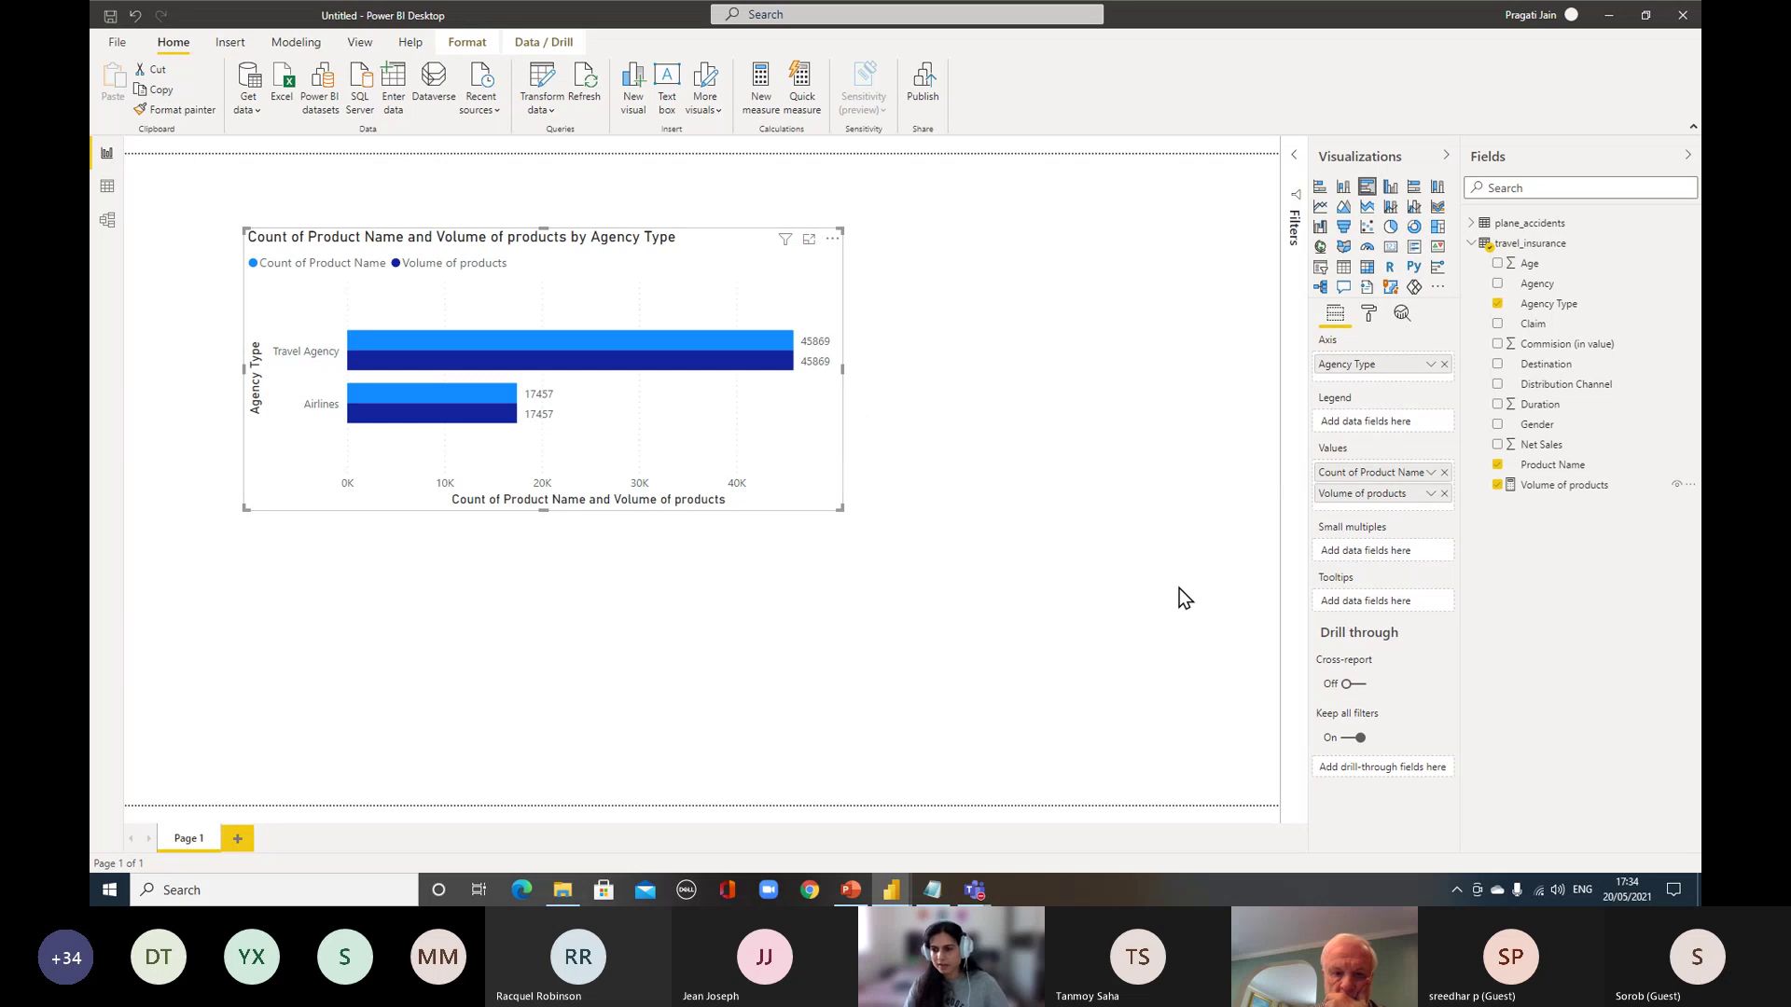
click(1578, 491)
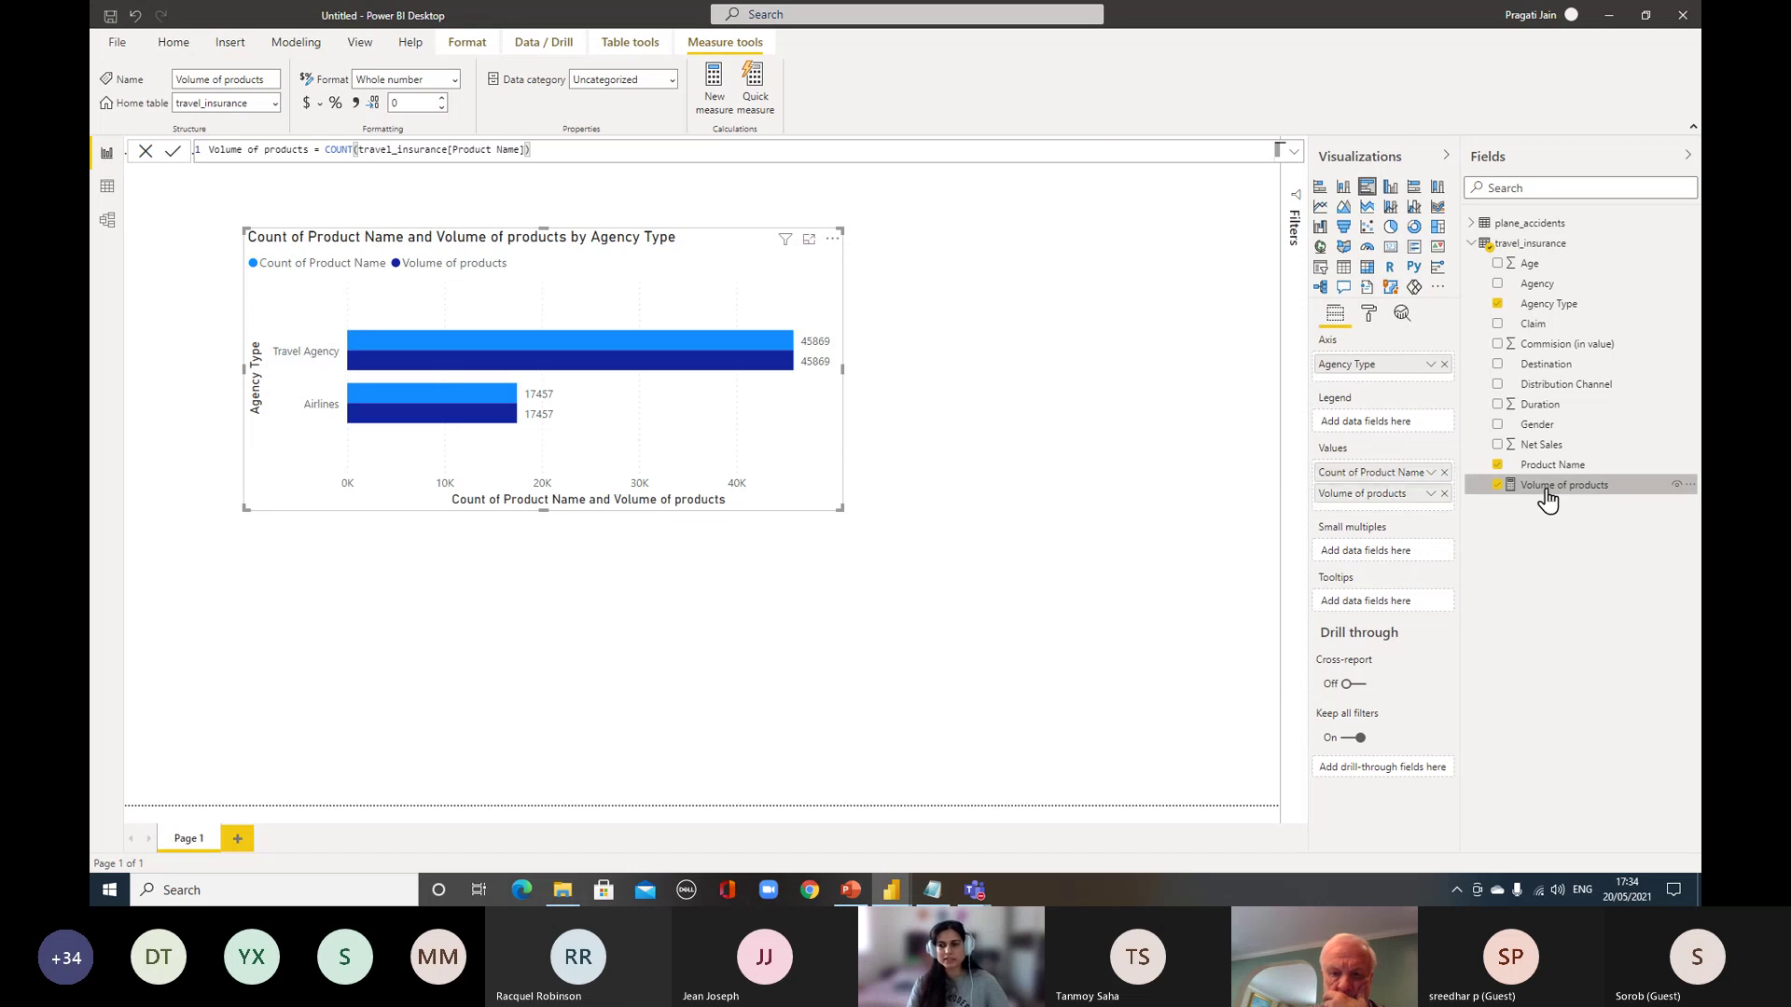
click(355, 104)
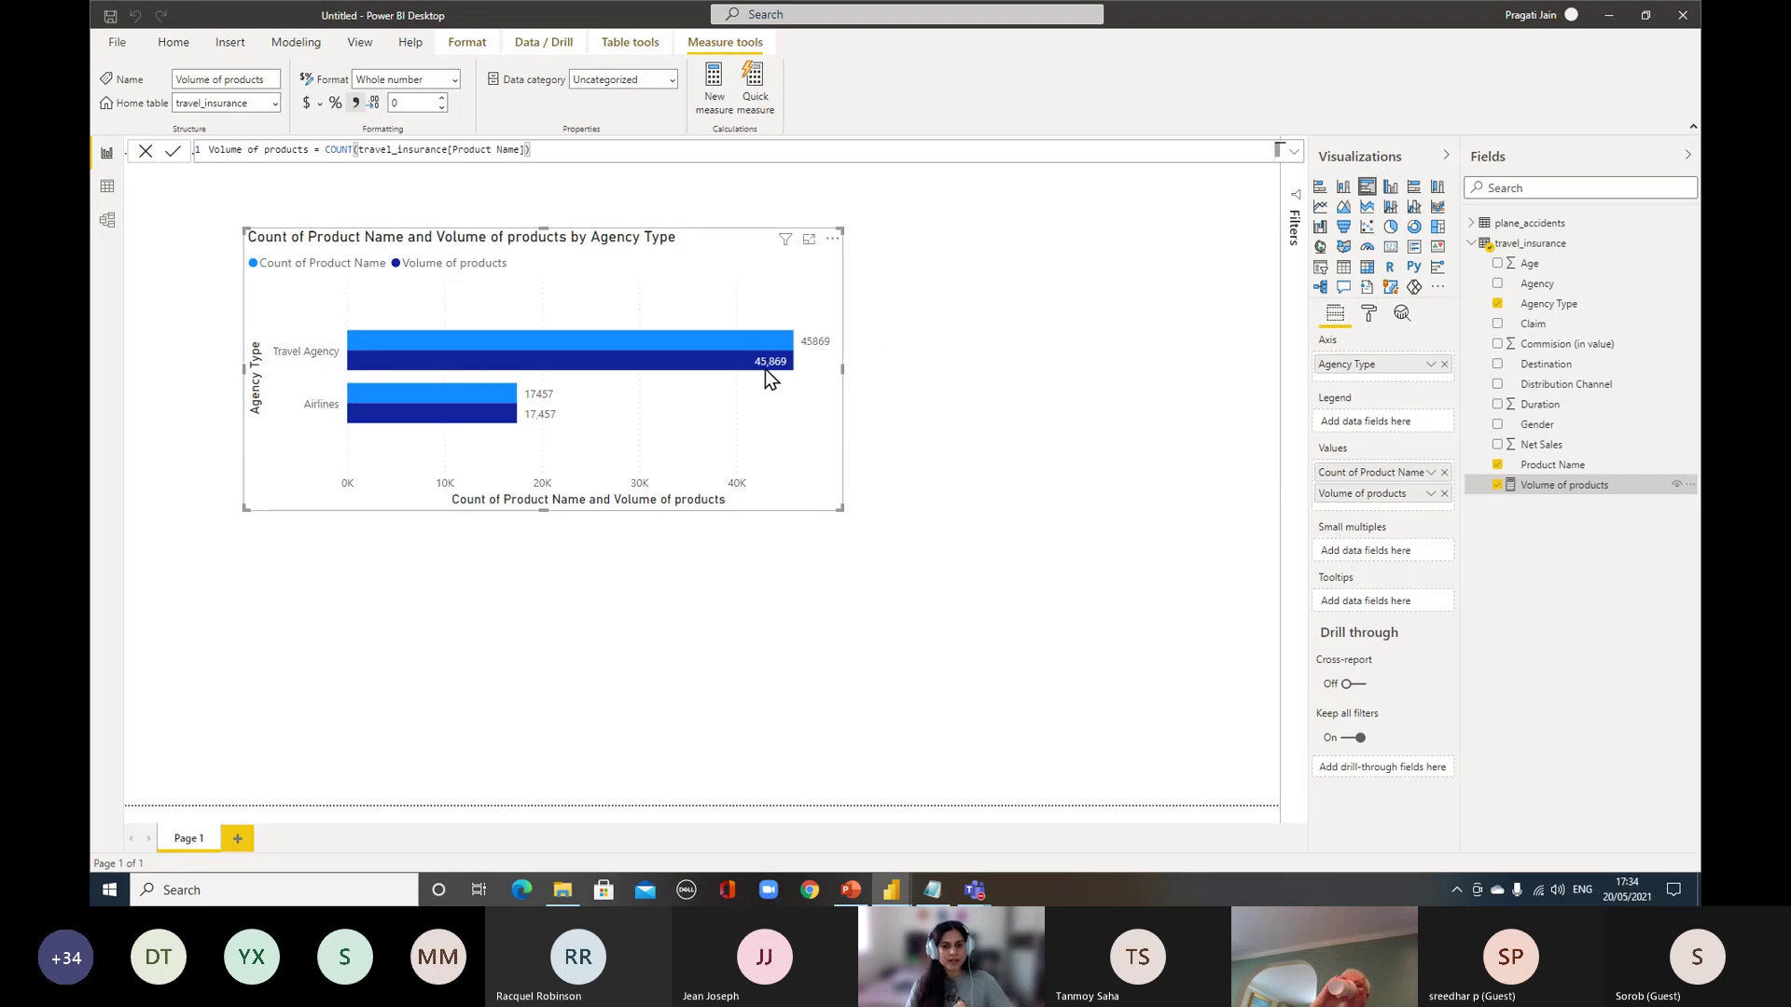
mouse_move(780, 374)
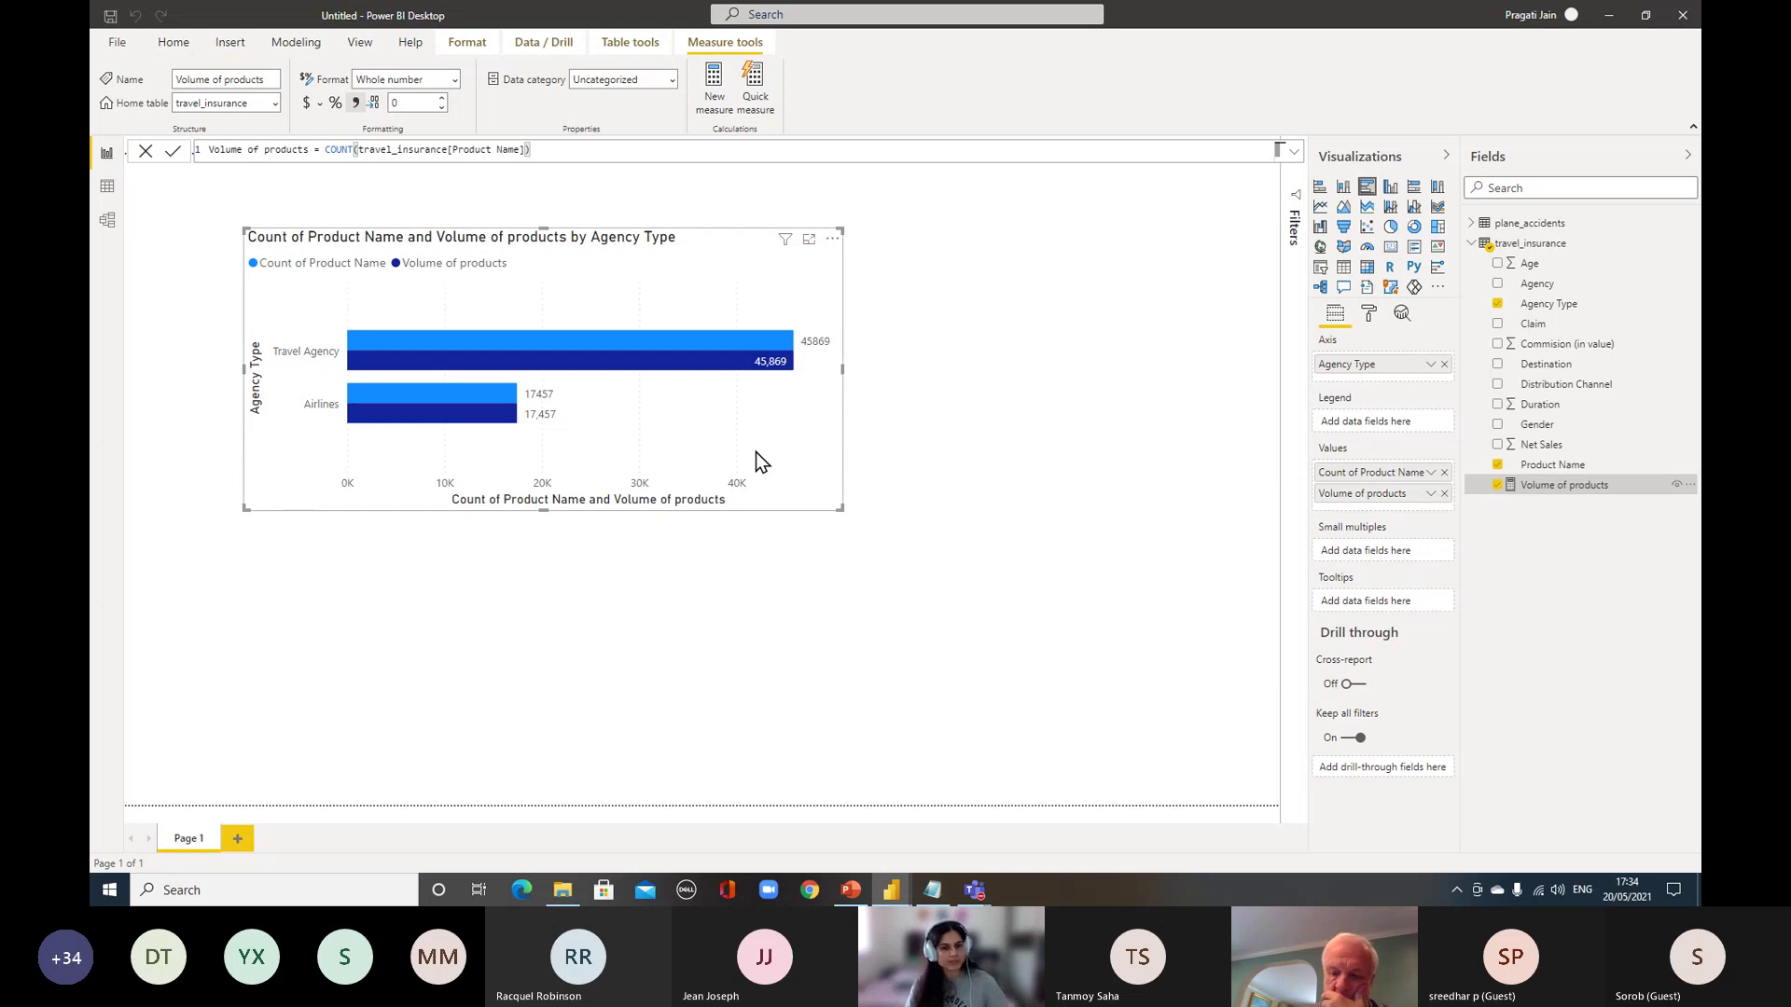
click(1444, 473)
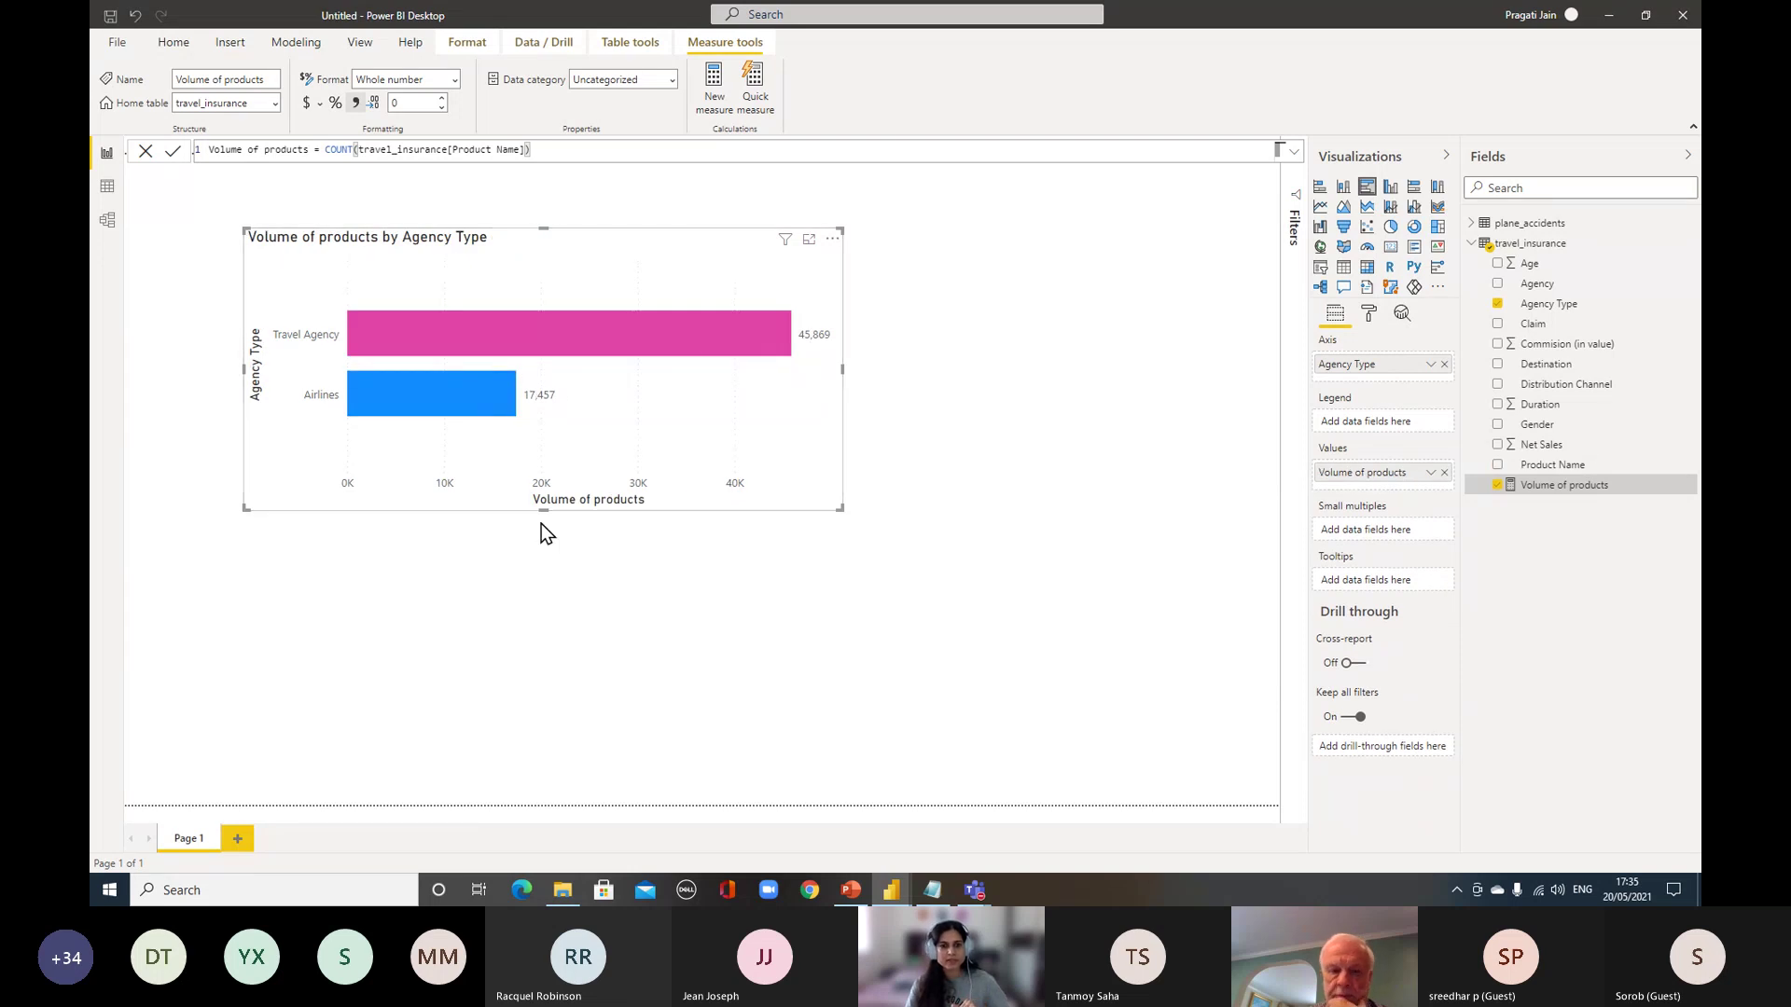
Move the bar chart to the page's upper-left corner and reduce its height and width to free space beside it
drag(544, 508, 371, 422)
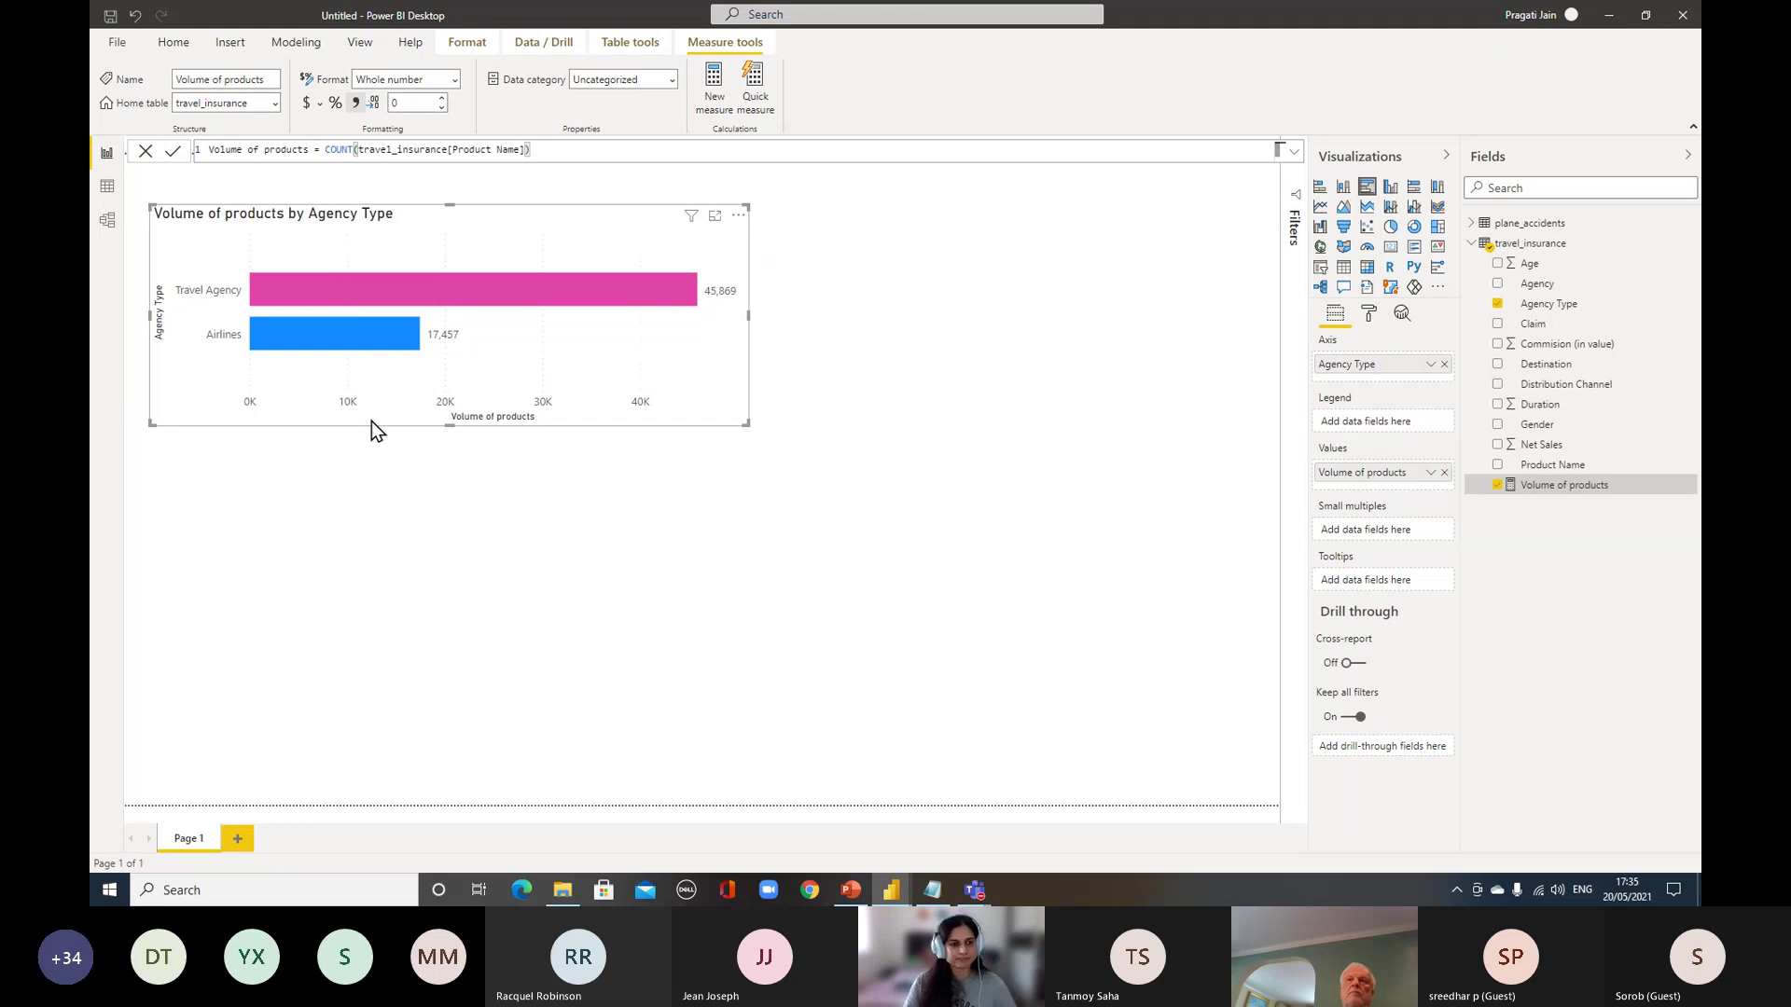
click(449, 579)
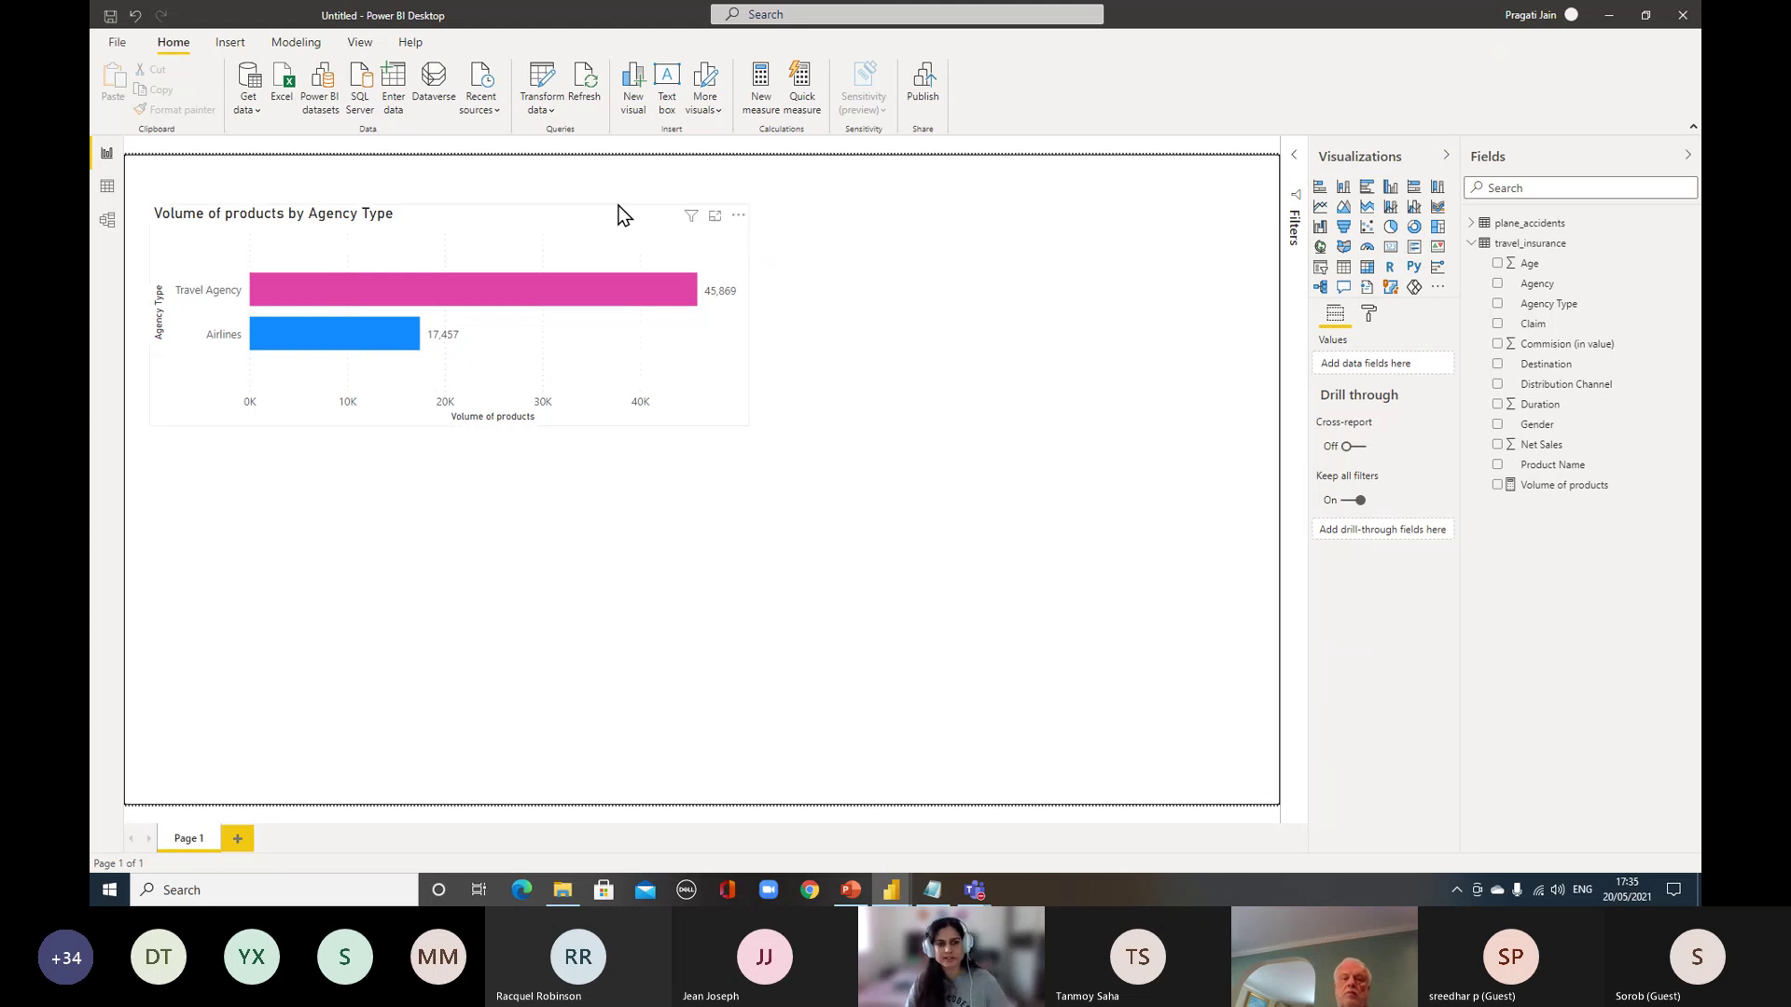
click(726, 243)
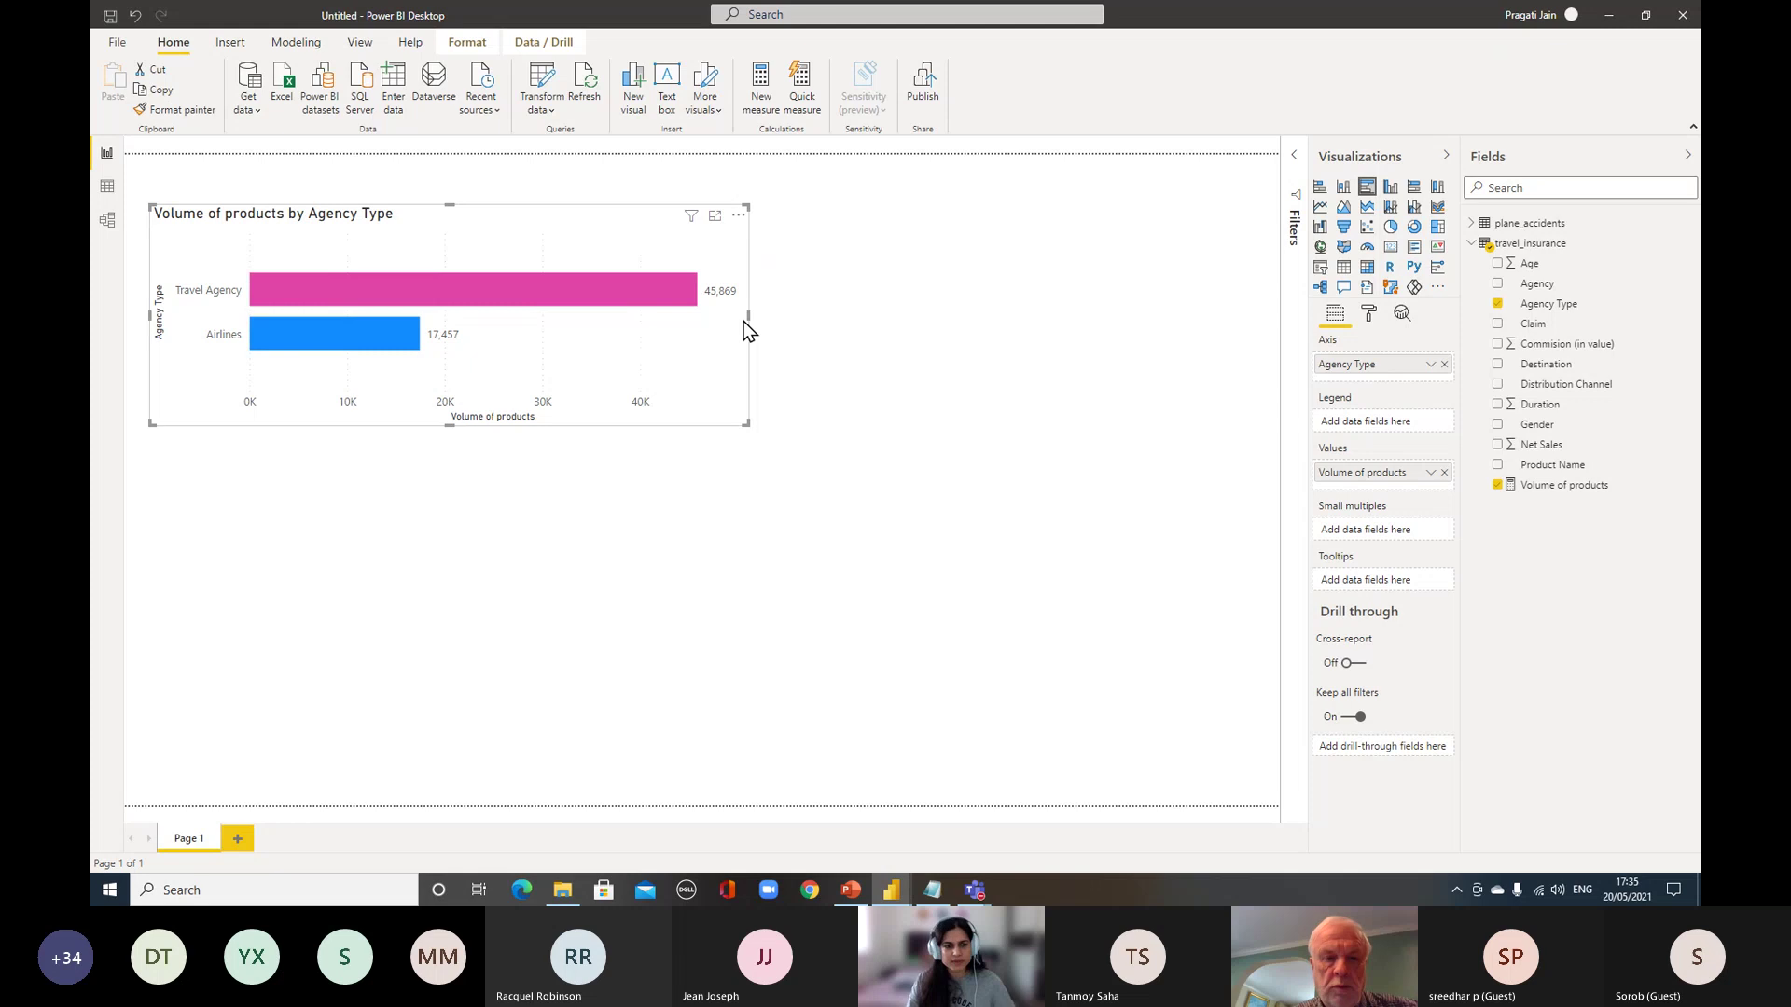
drag(746, 319, 664, 326)
click(883, 446)
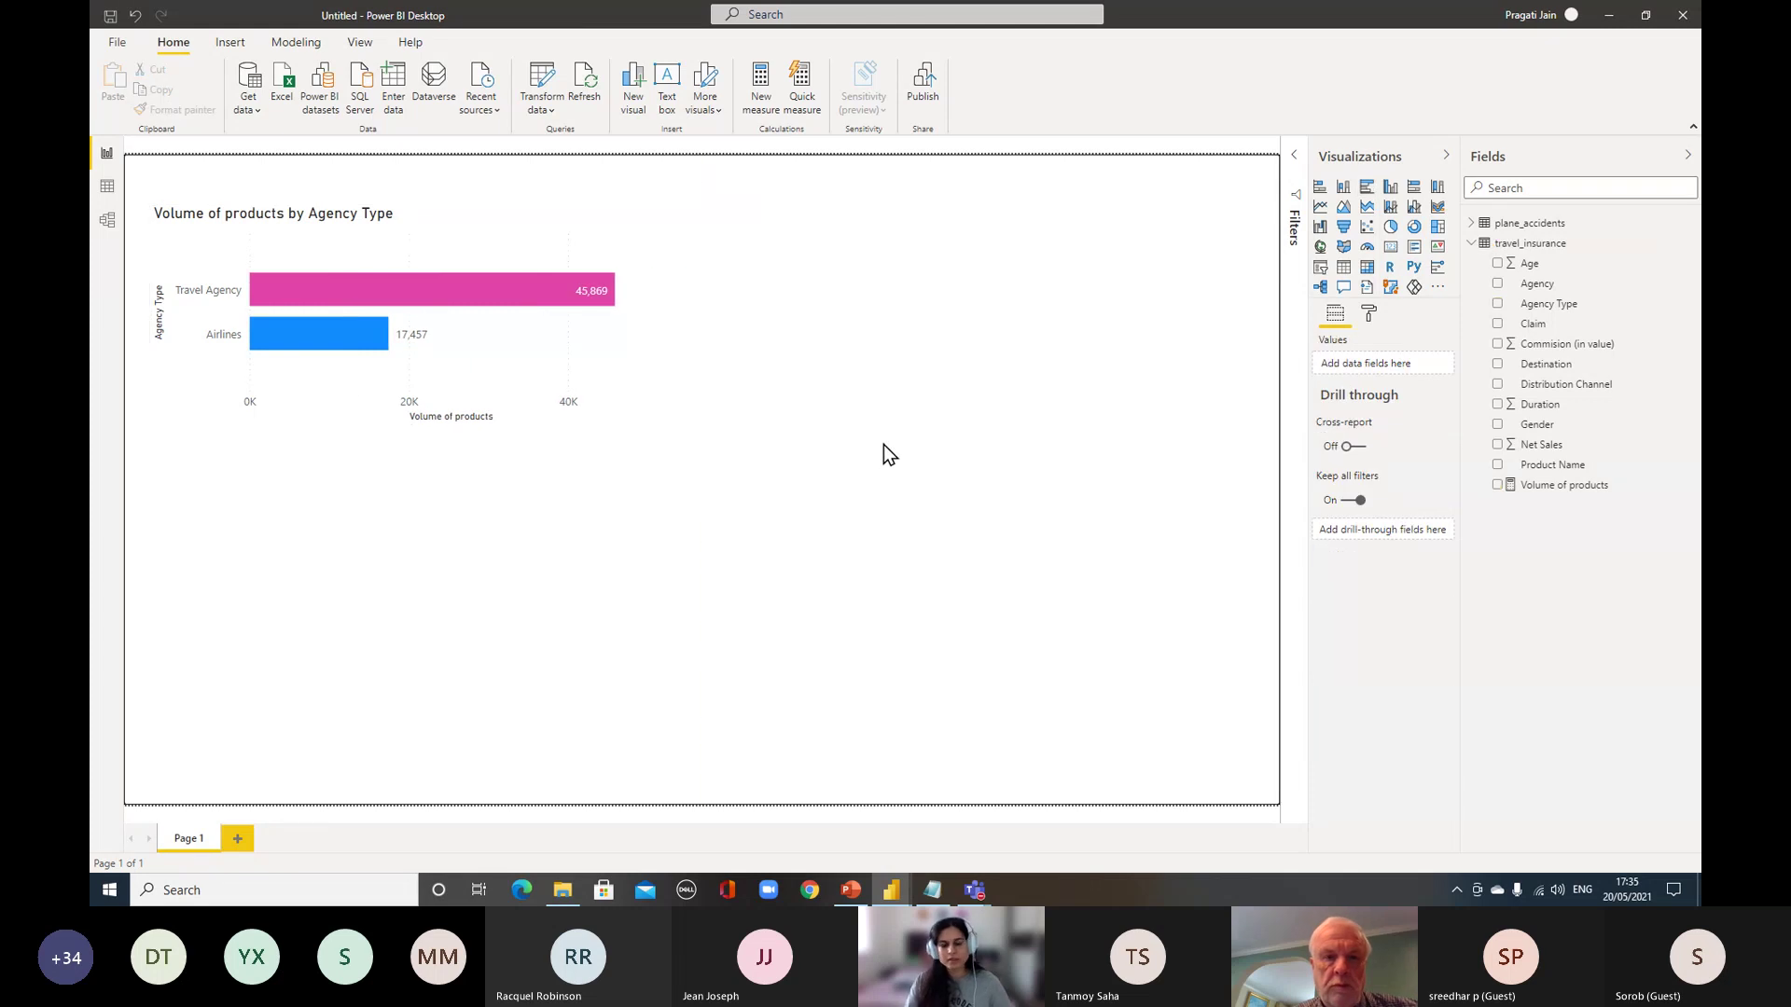
Add a clustered column chart beside the bar chart and widen it to nearly the page's right edge
click(1393, 201)
drag(459, 571, 966, 289)
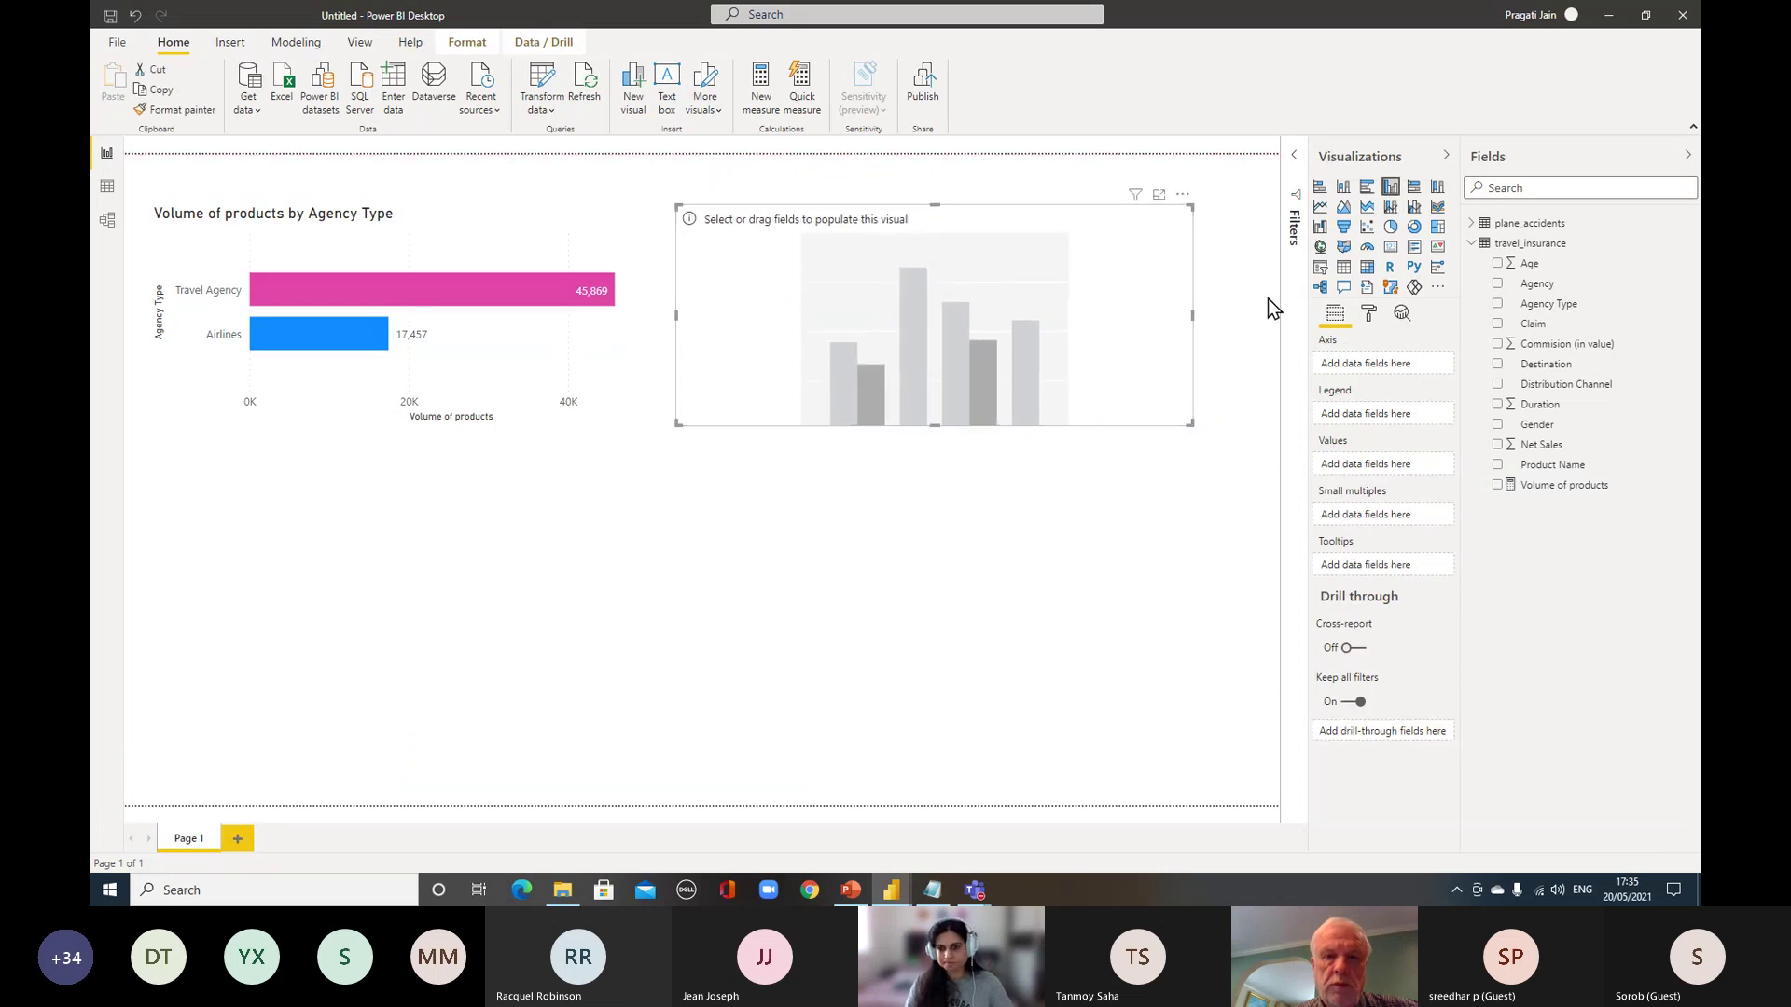
drag(1194, 315, 1254, 315)
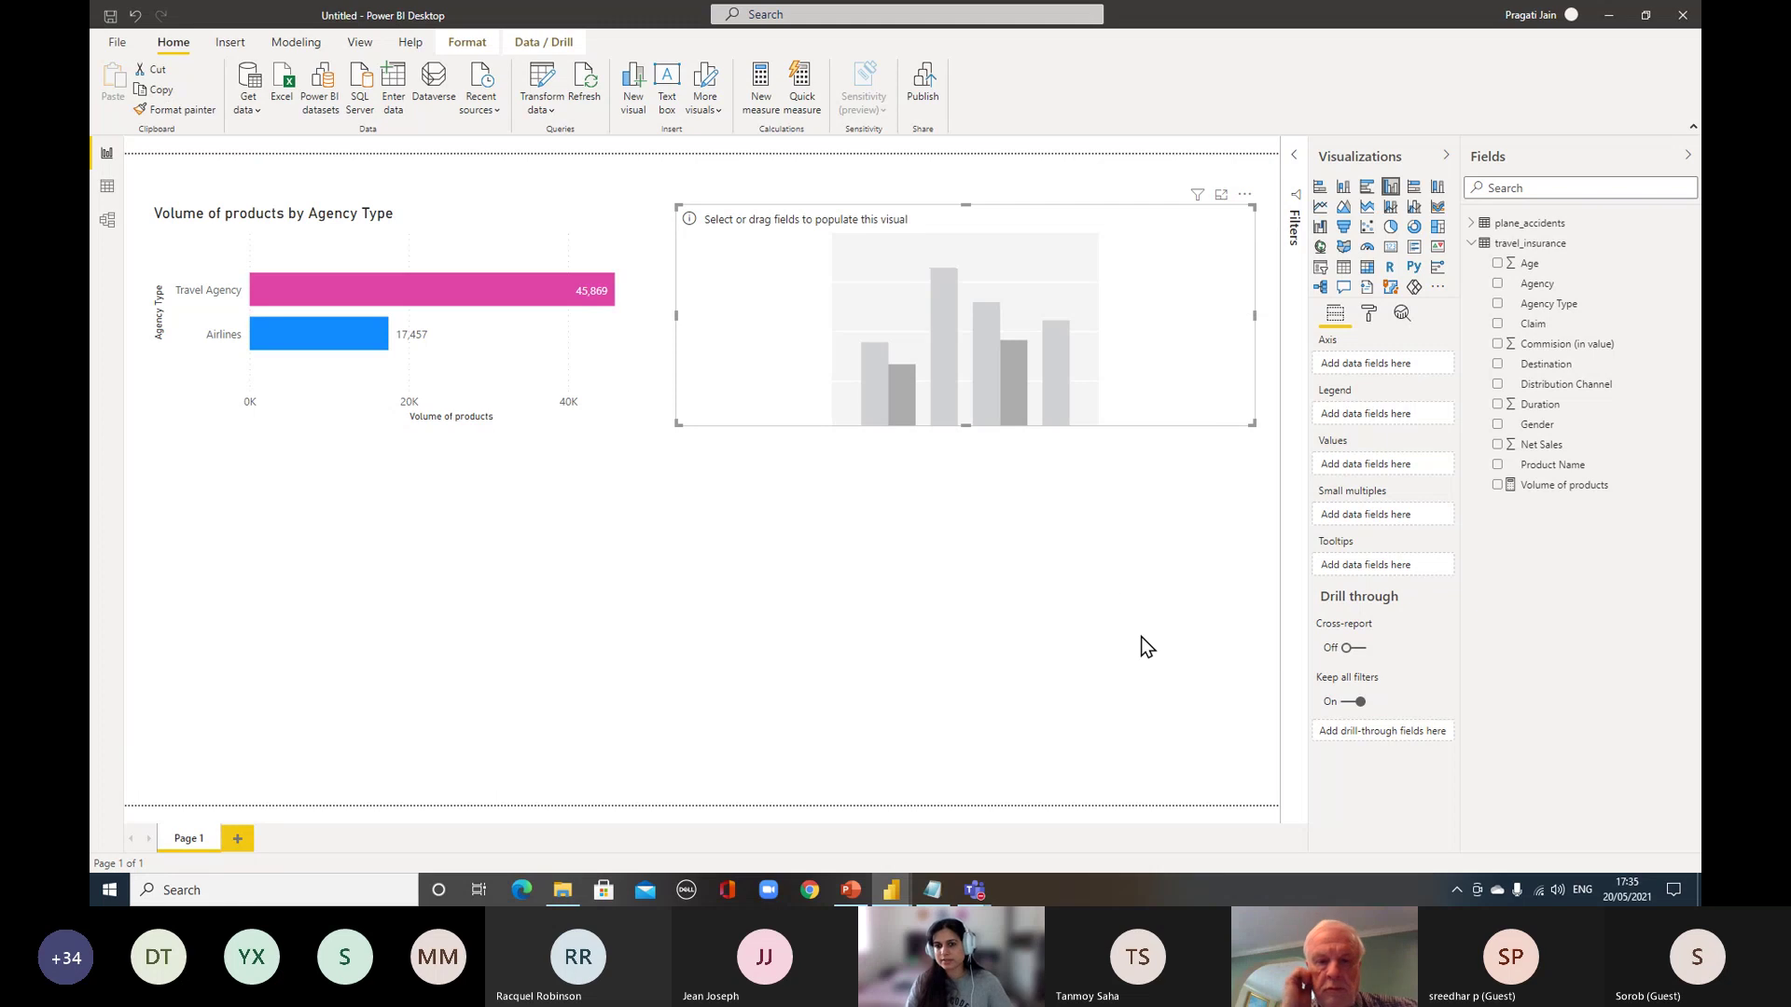
Assign Agency Type to the column chart's axis and Commision (in value) to its values
drag(1550, 304, 1388, 365)
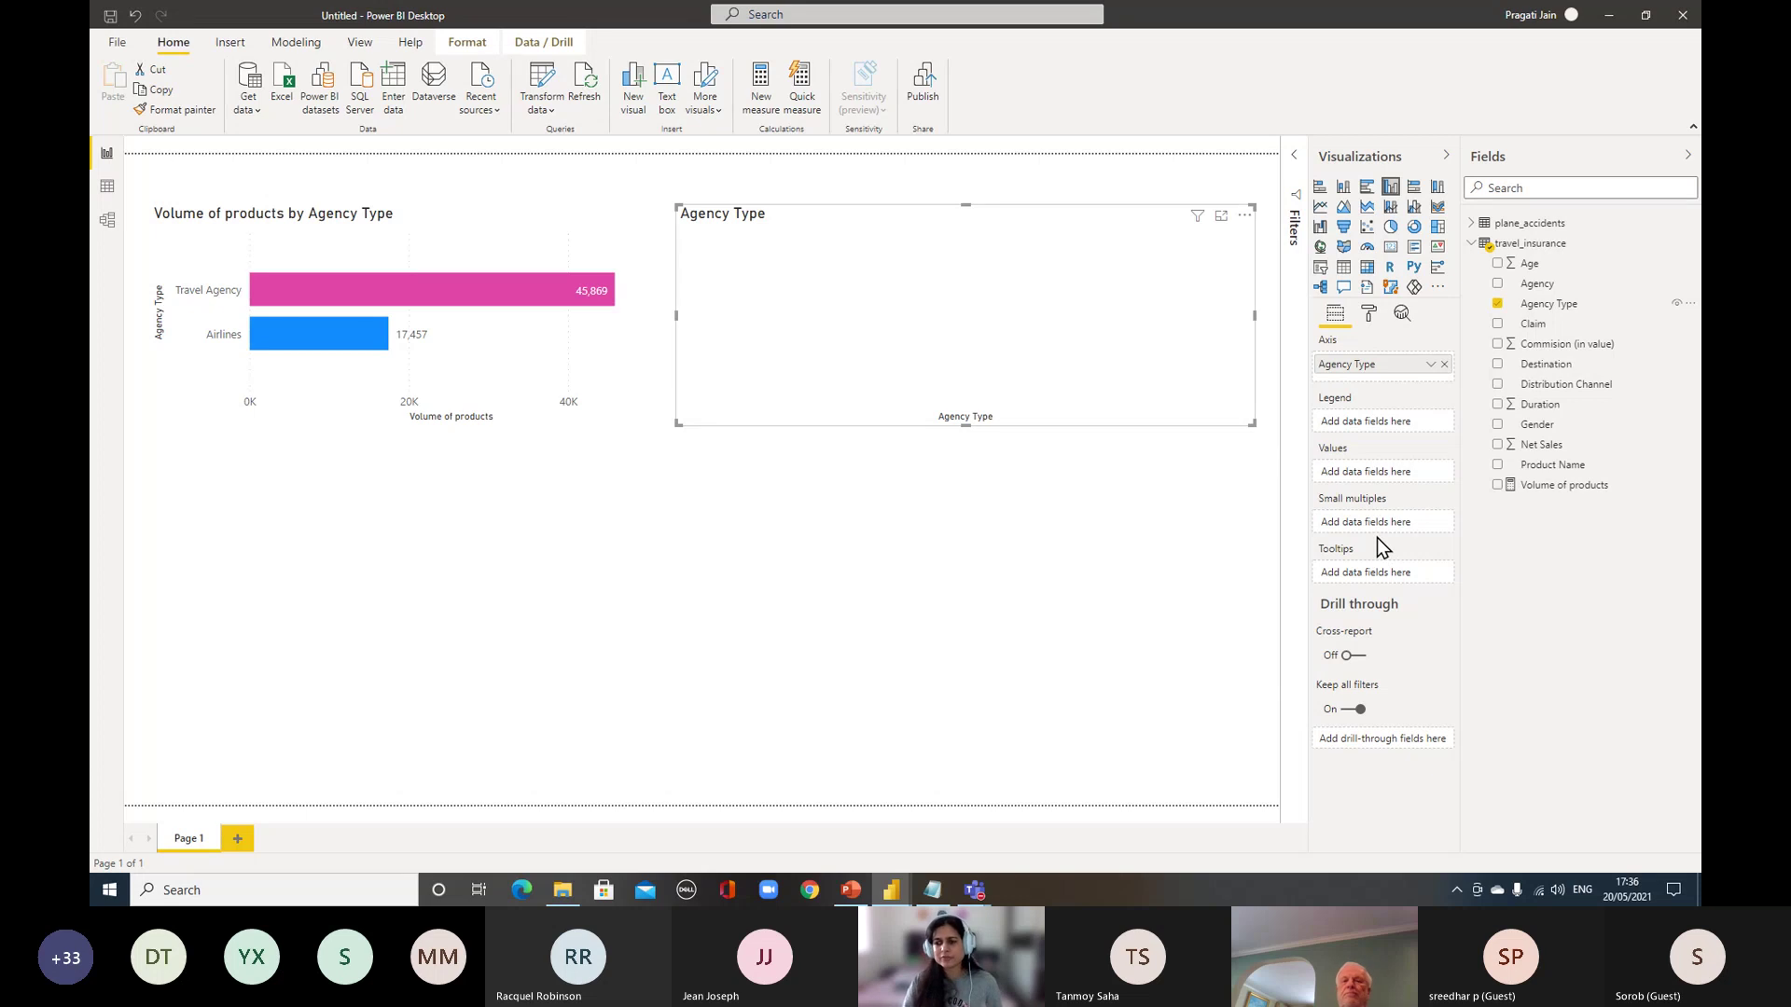
click(1560, 347)
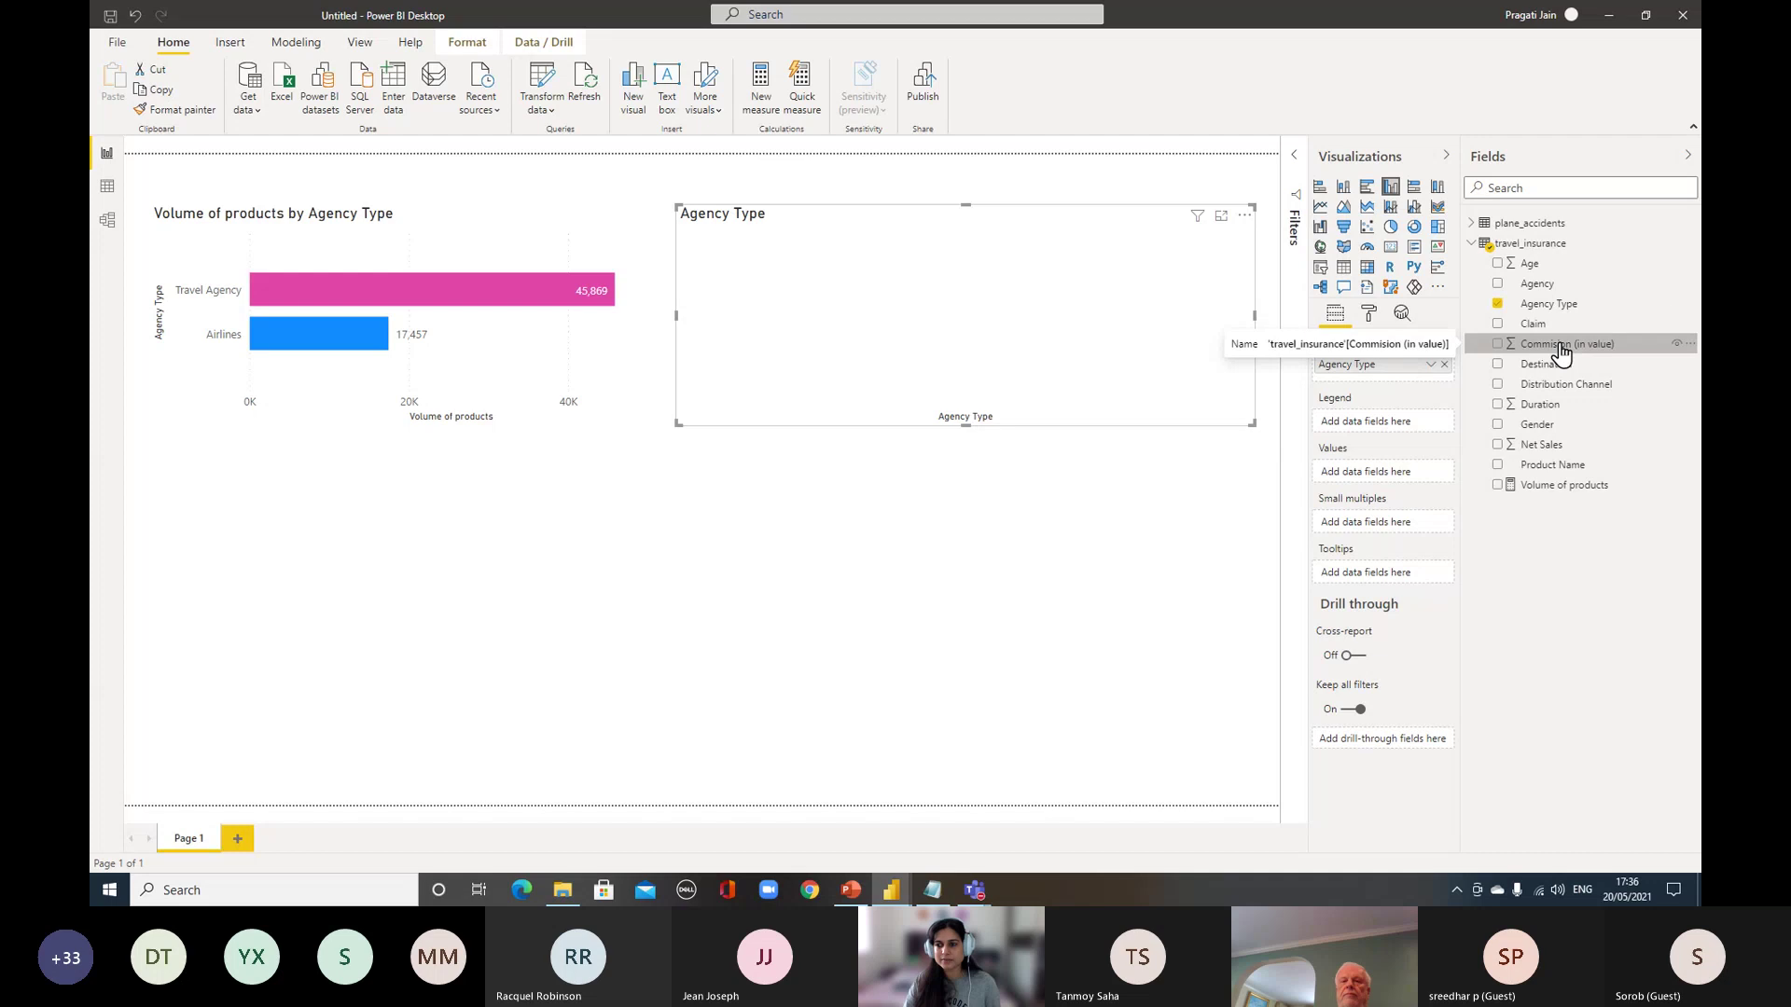
drag(1560, 353, 1396, 477)
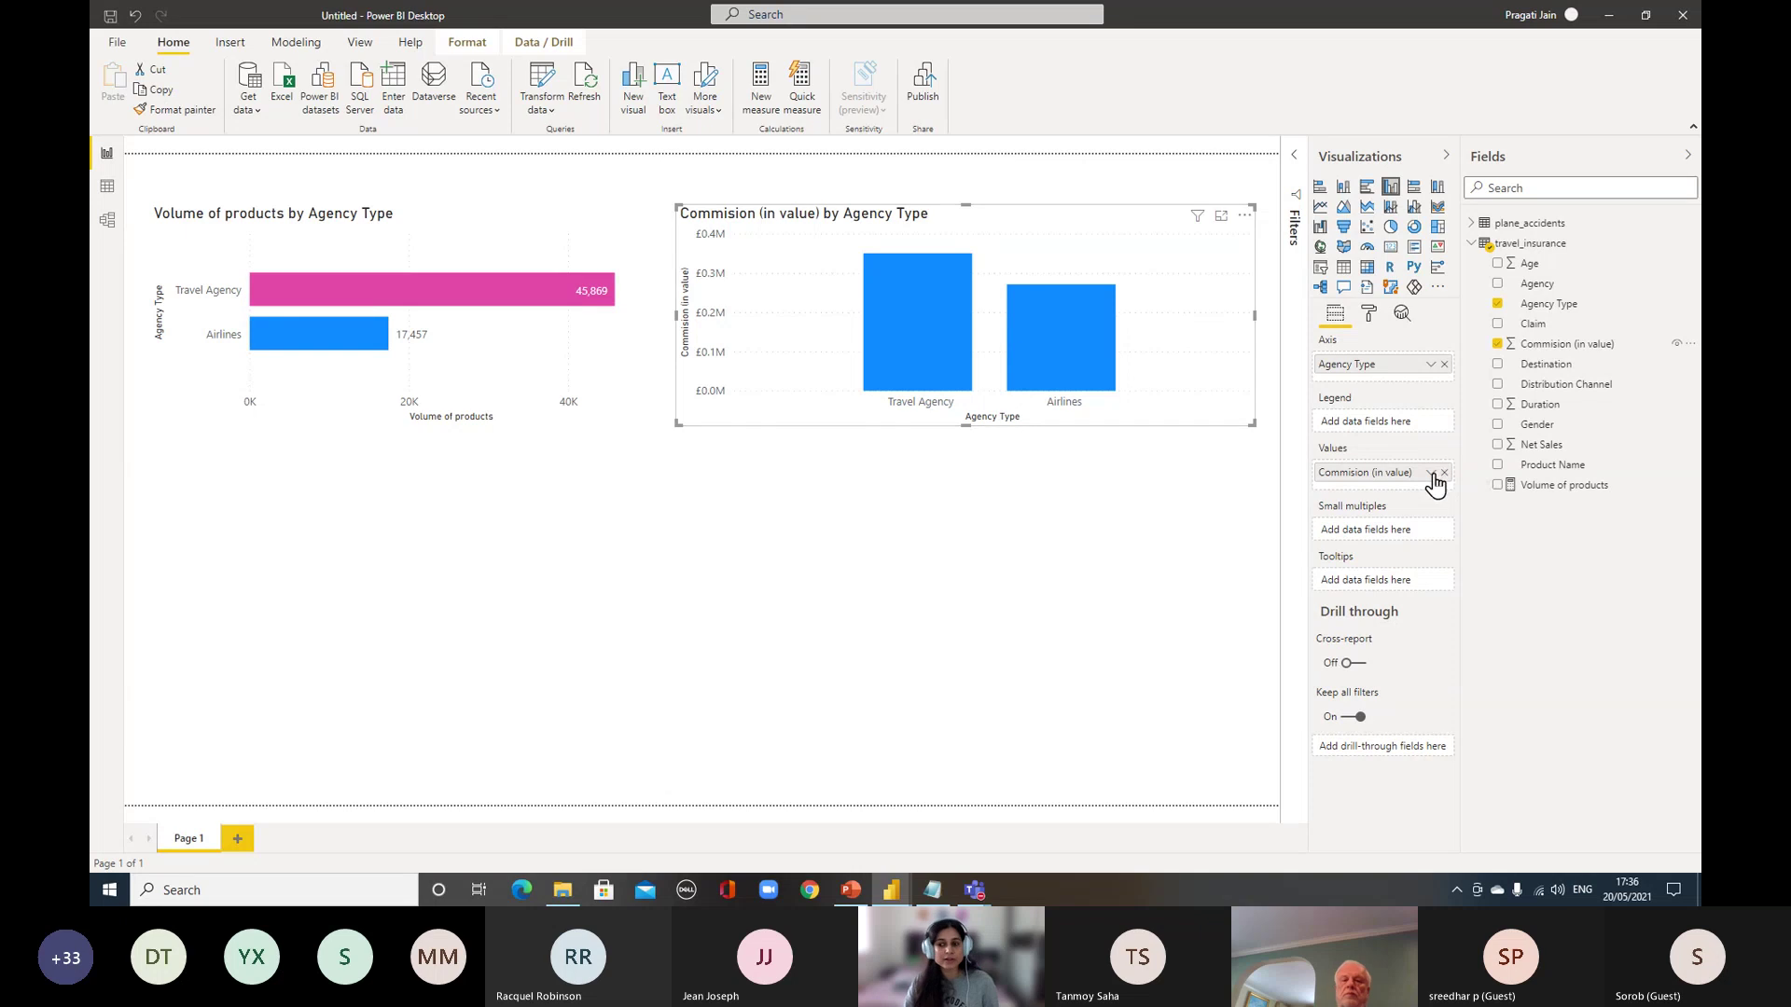
Compare both agency types' commission sums in the column chart, and change the commission aggregation to Average
click(1432, 474)
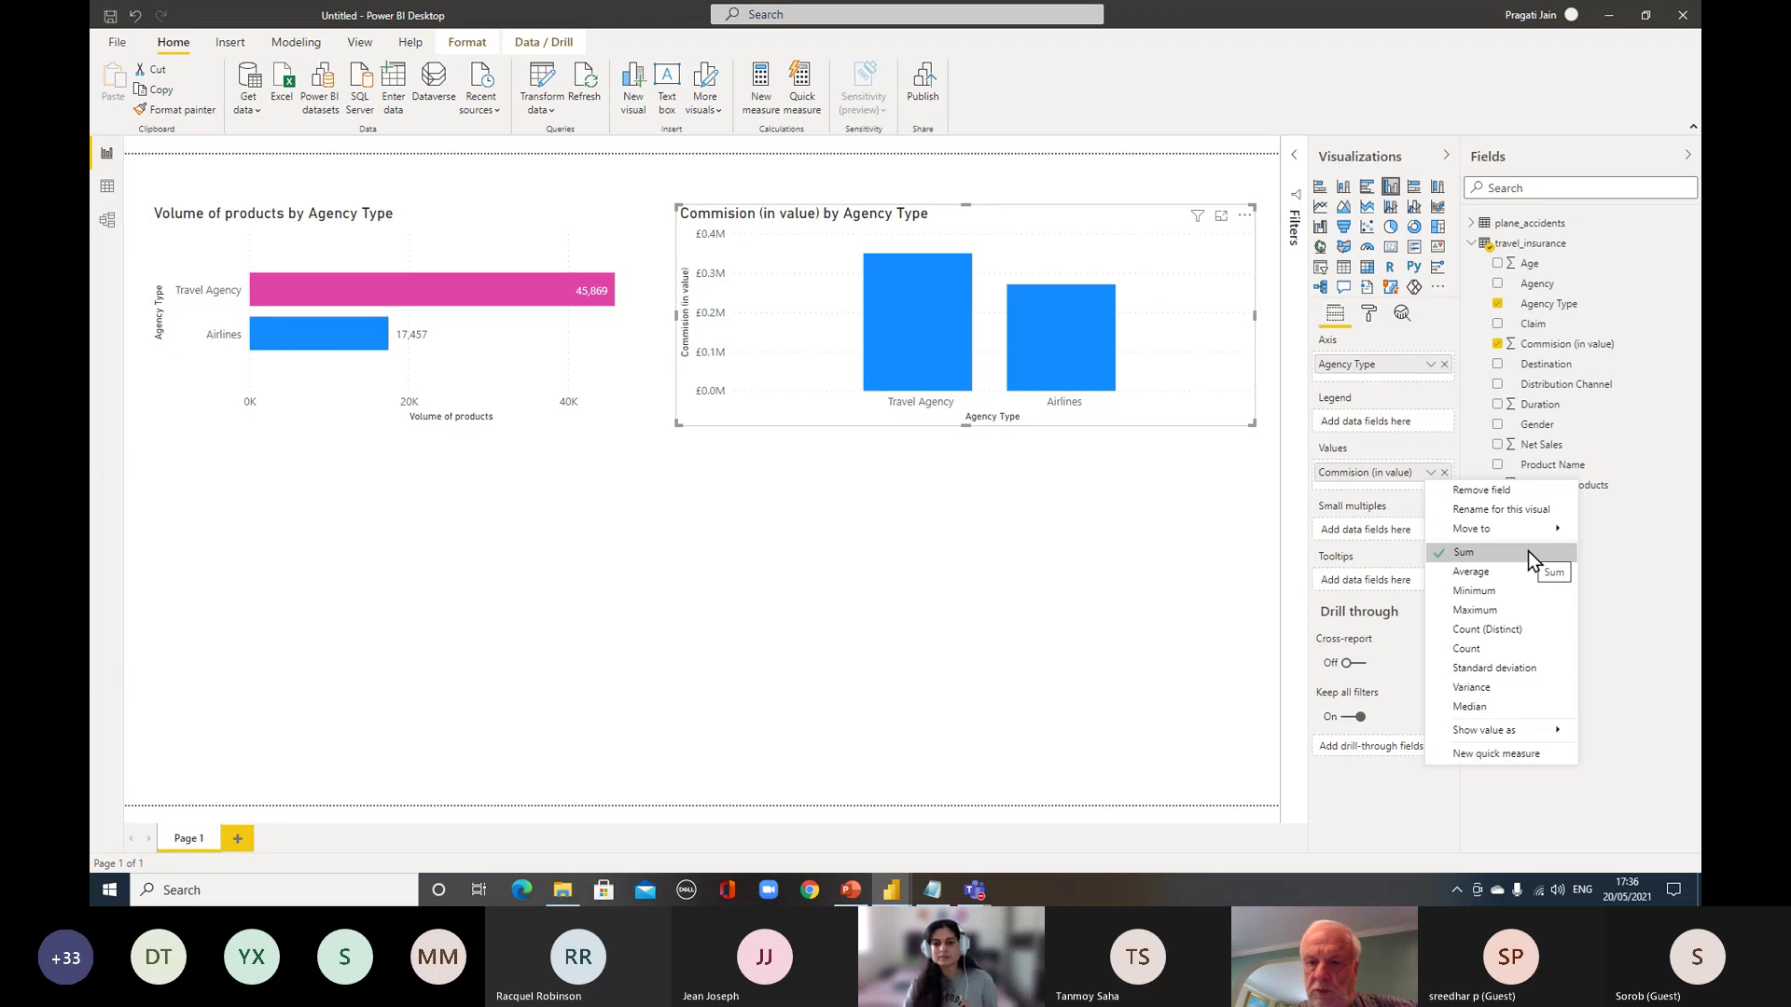
mouse_move(909, 333)
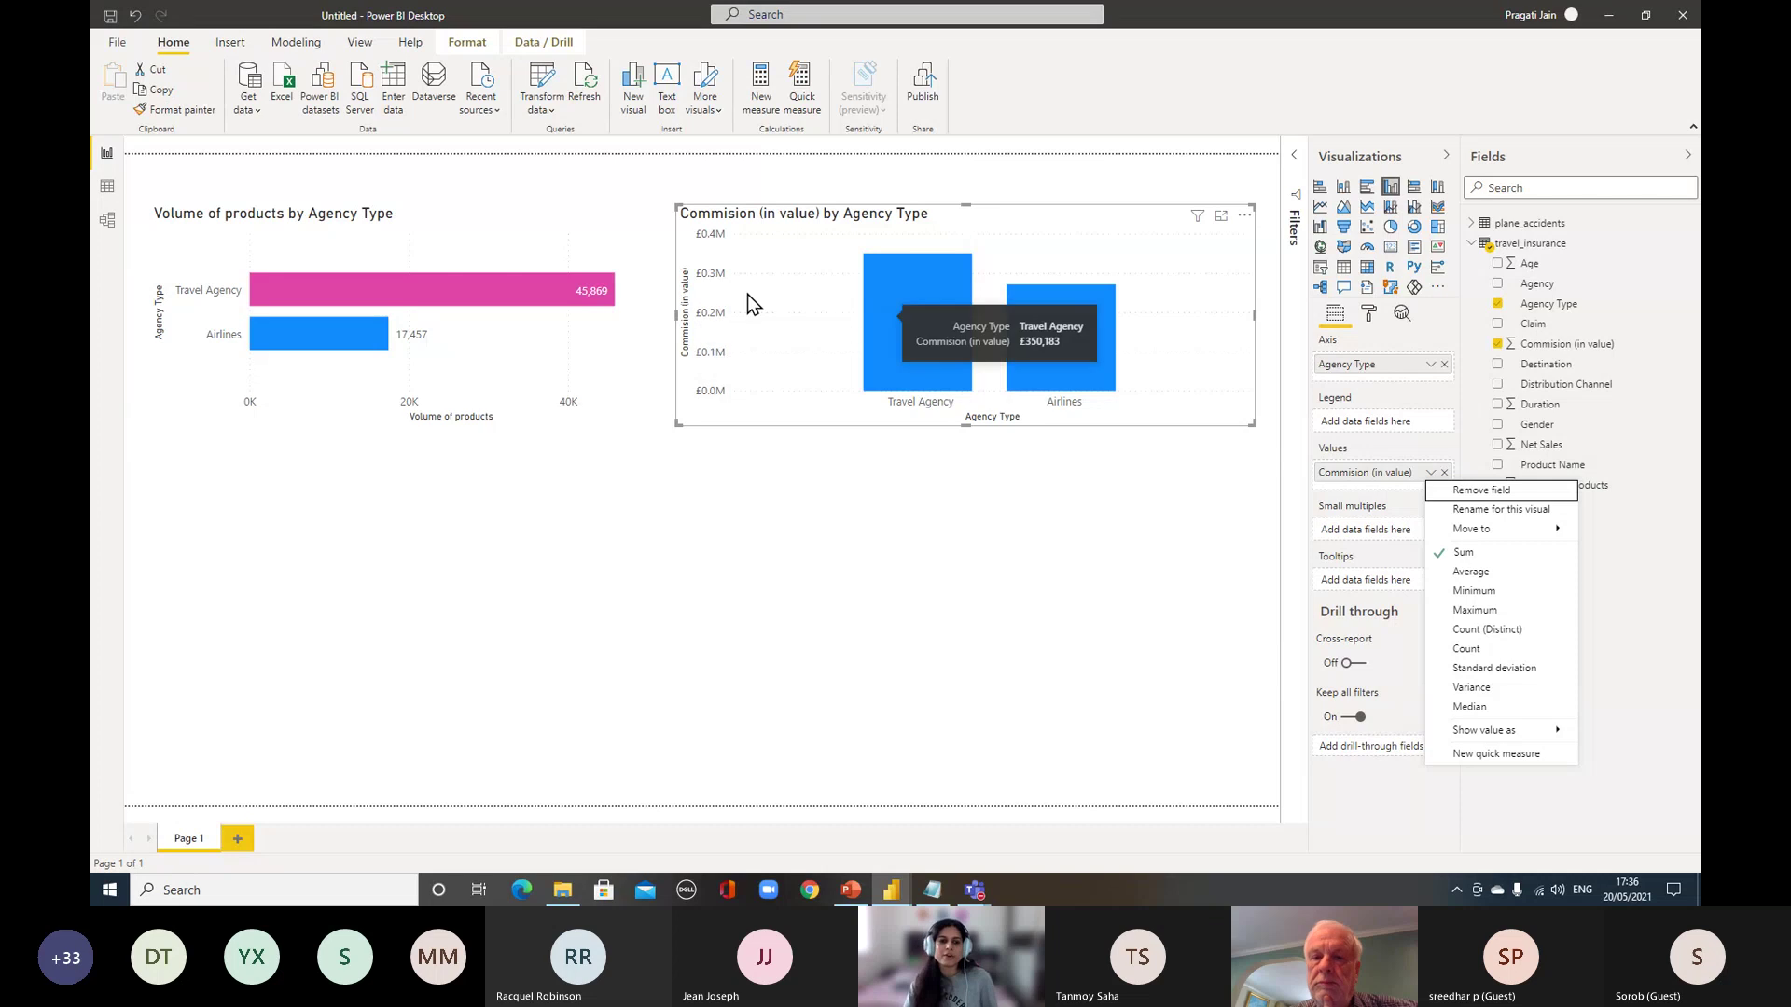
mouse_move(1050, 367)
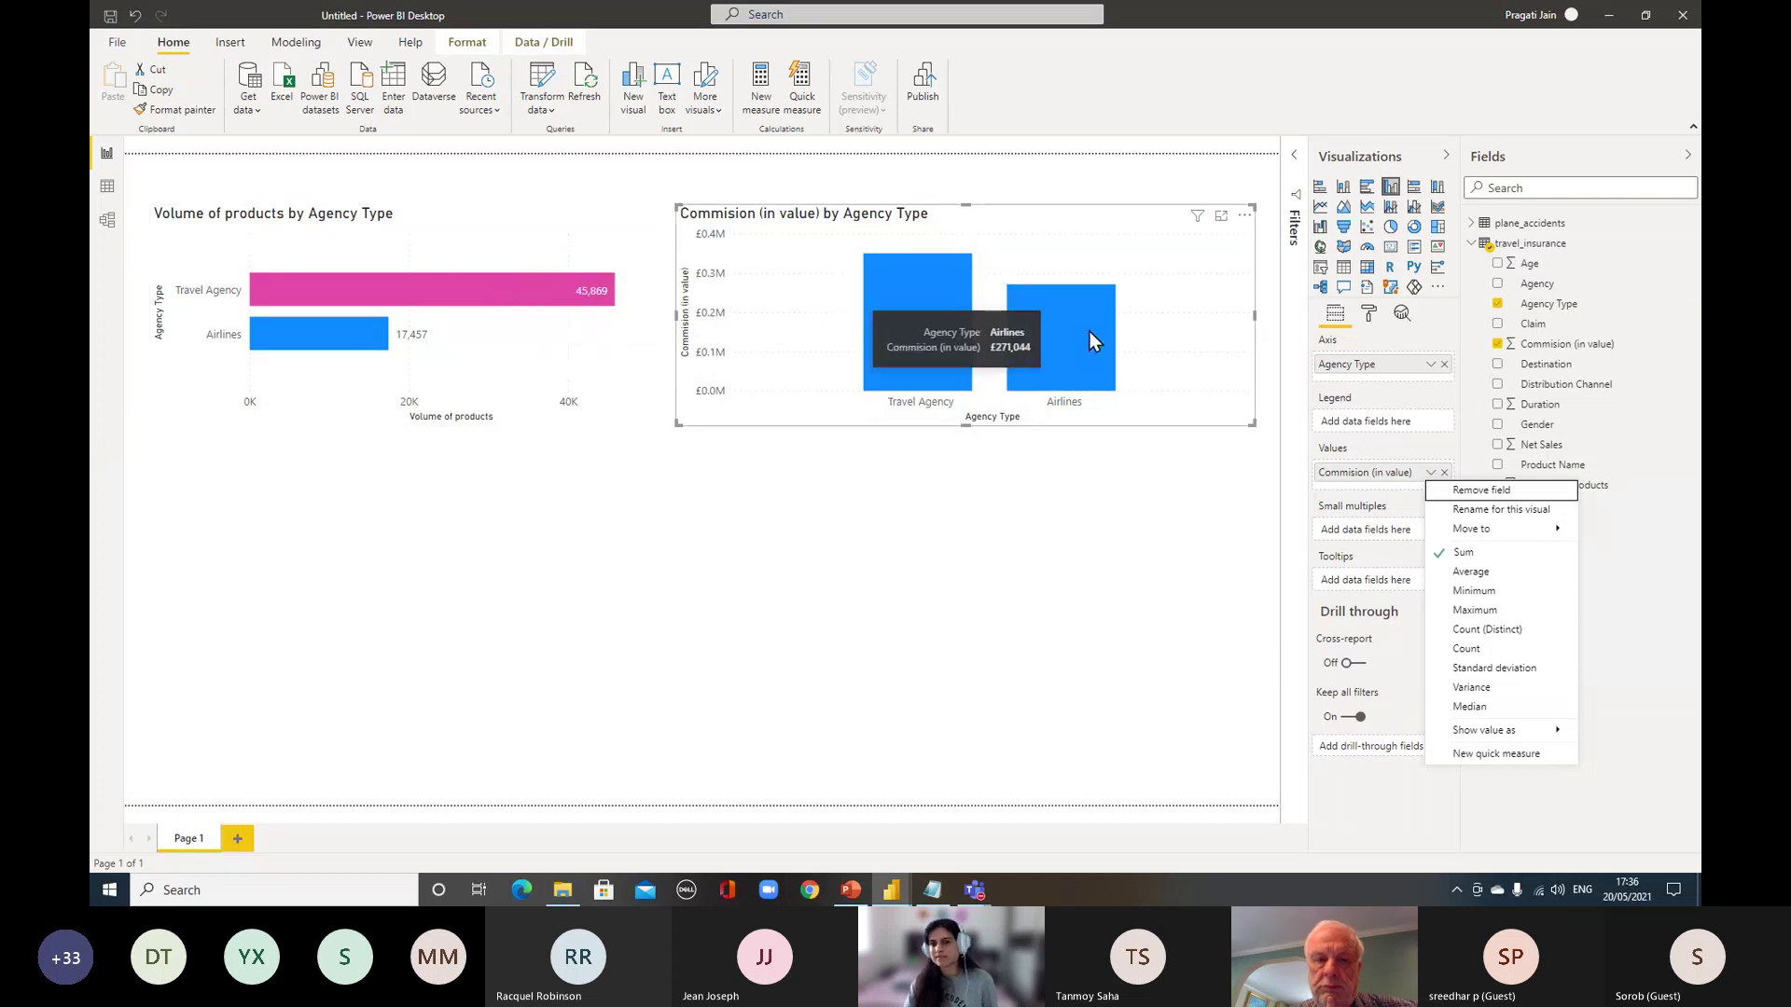
mouse_move(418, 333)
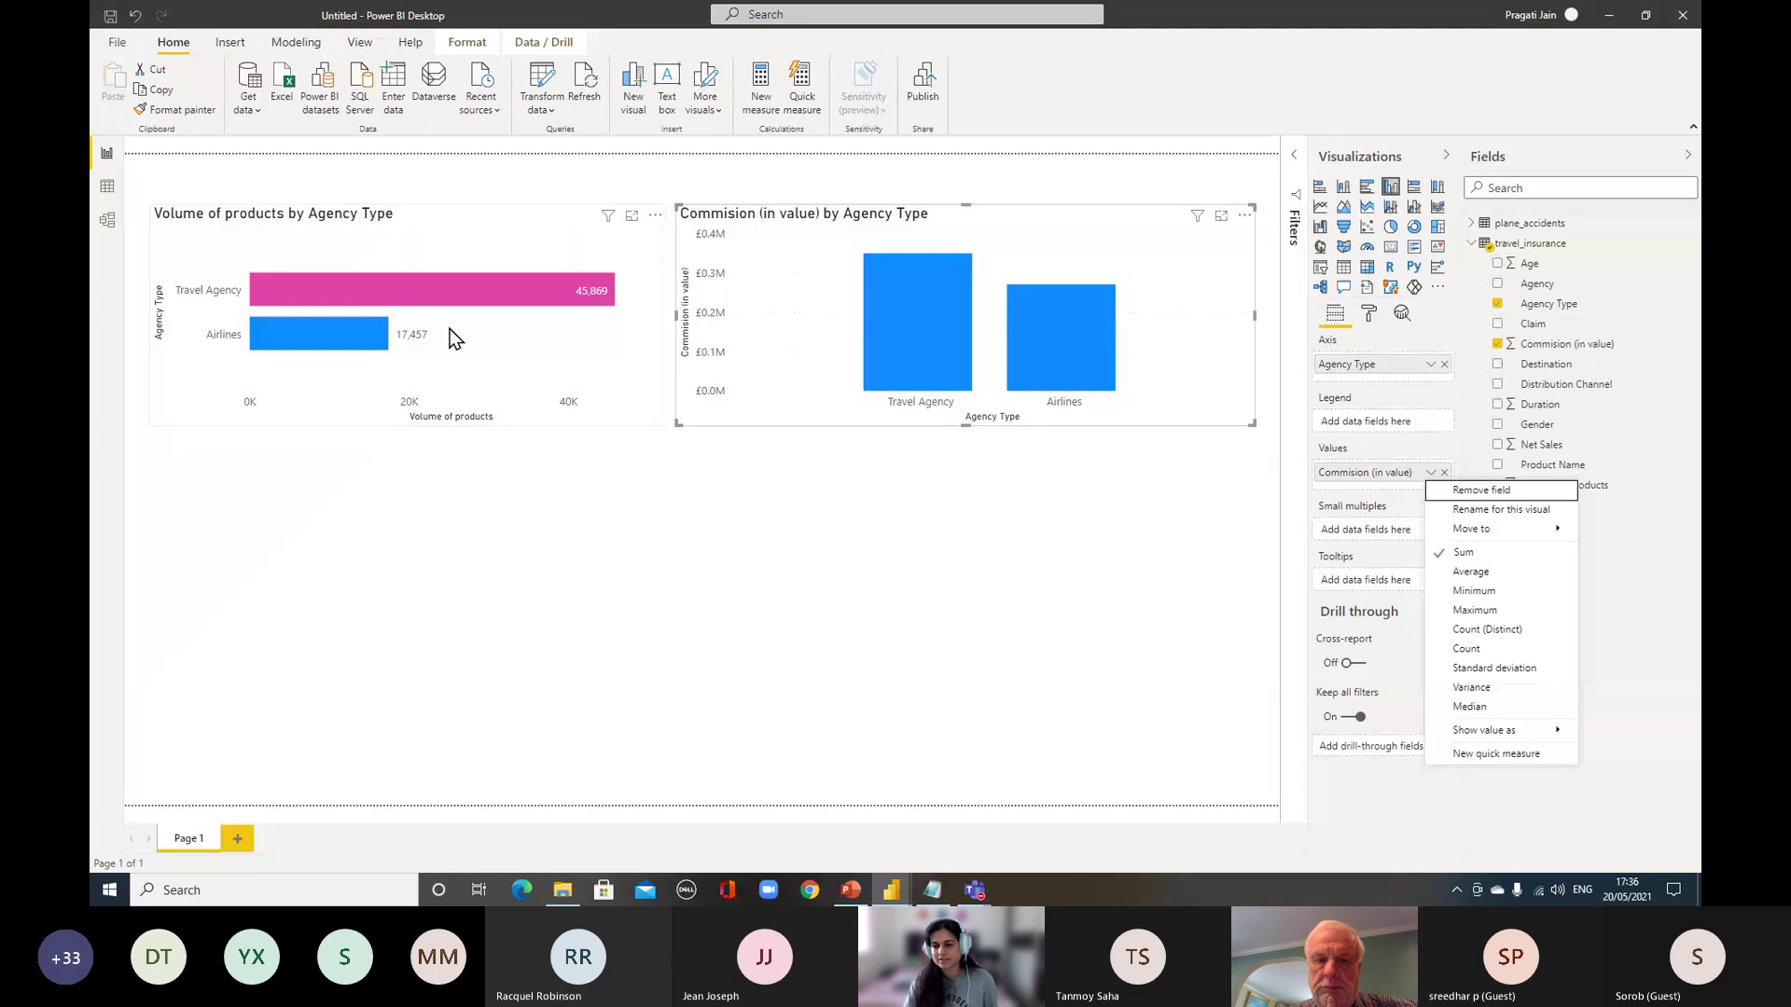
click(1487, 576)
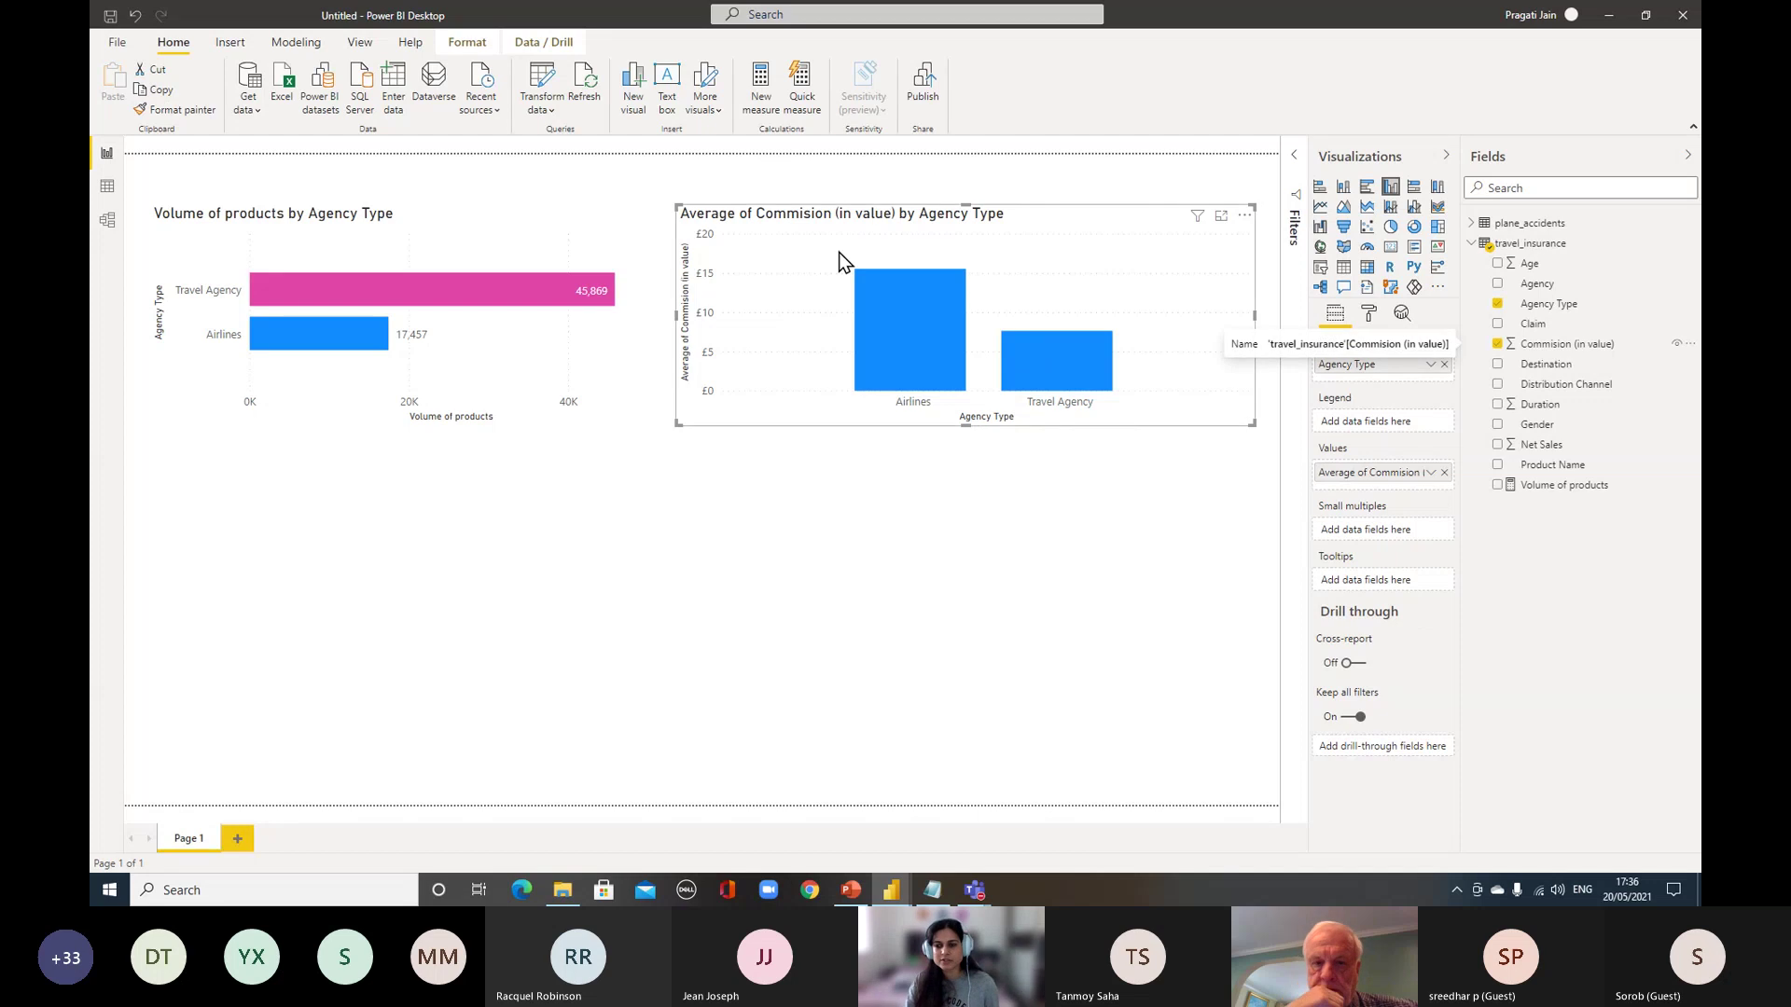
mouse_move(961, 356)
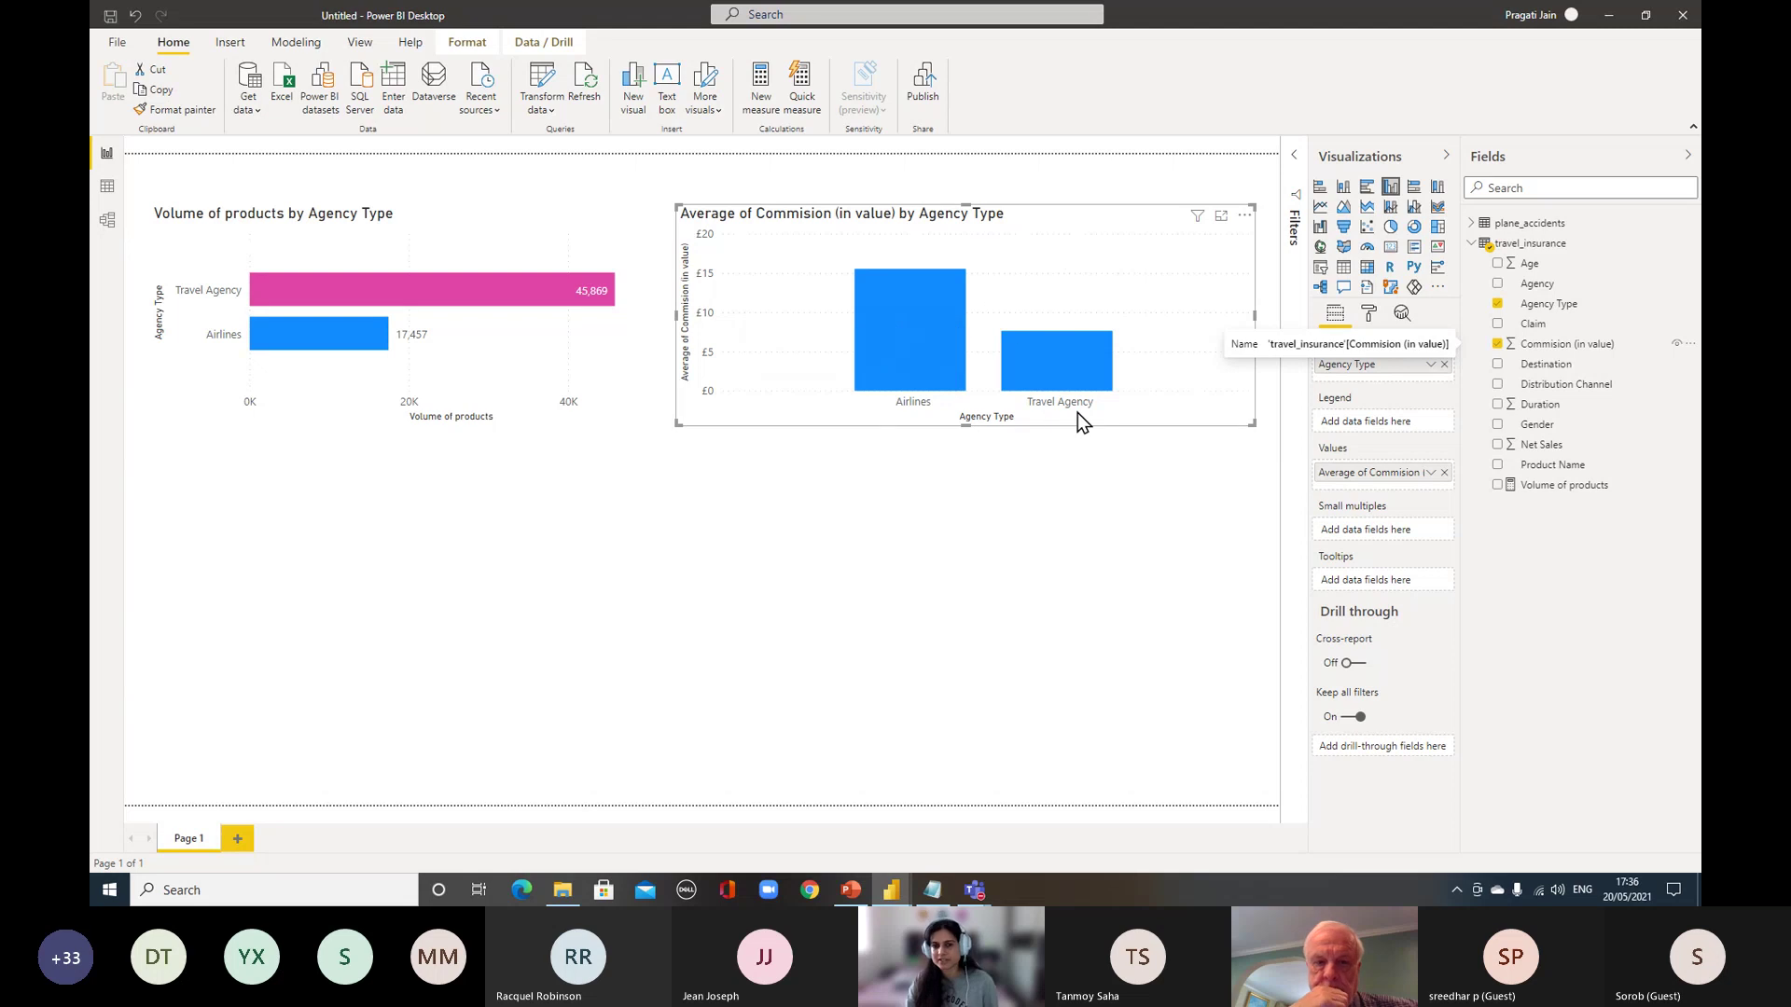
Turn on data labels for the average commission column chart and inspect the values of both agency types
click(1369, 312)
click(1420, 531)
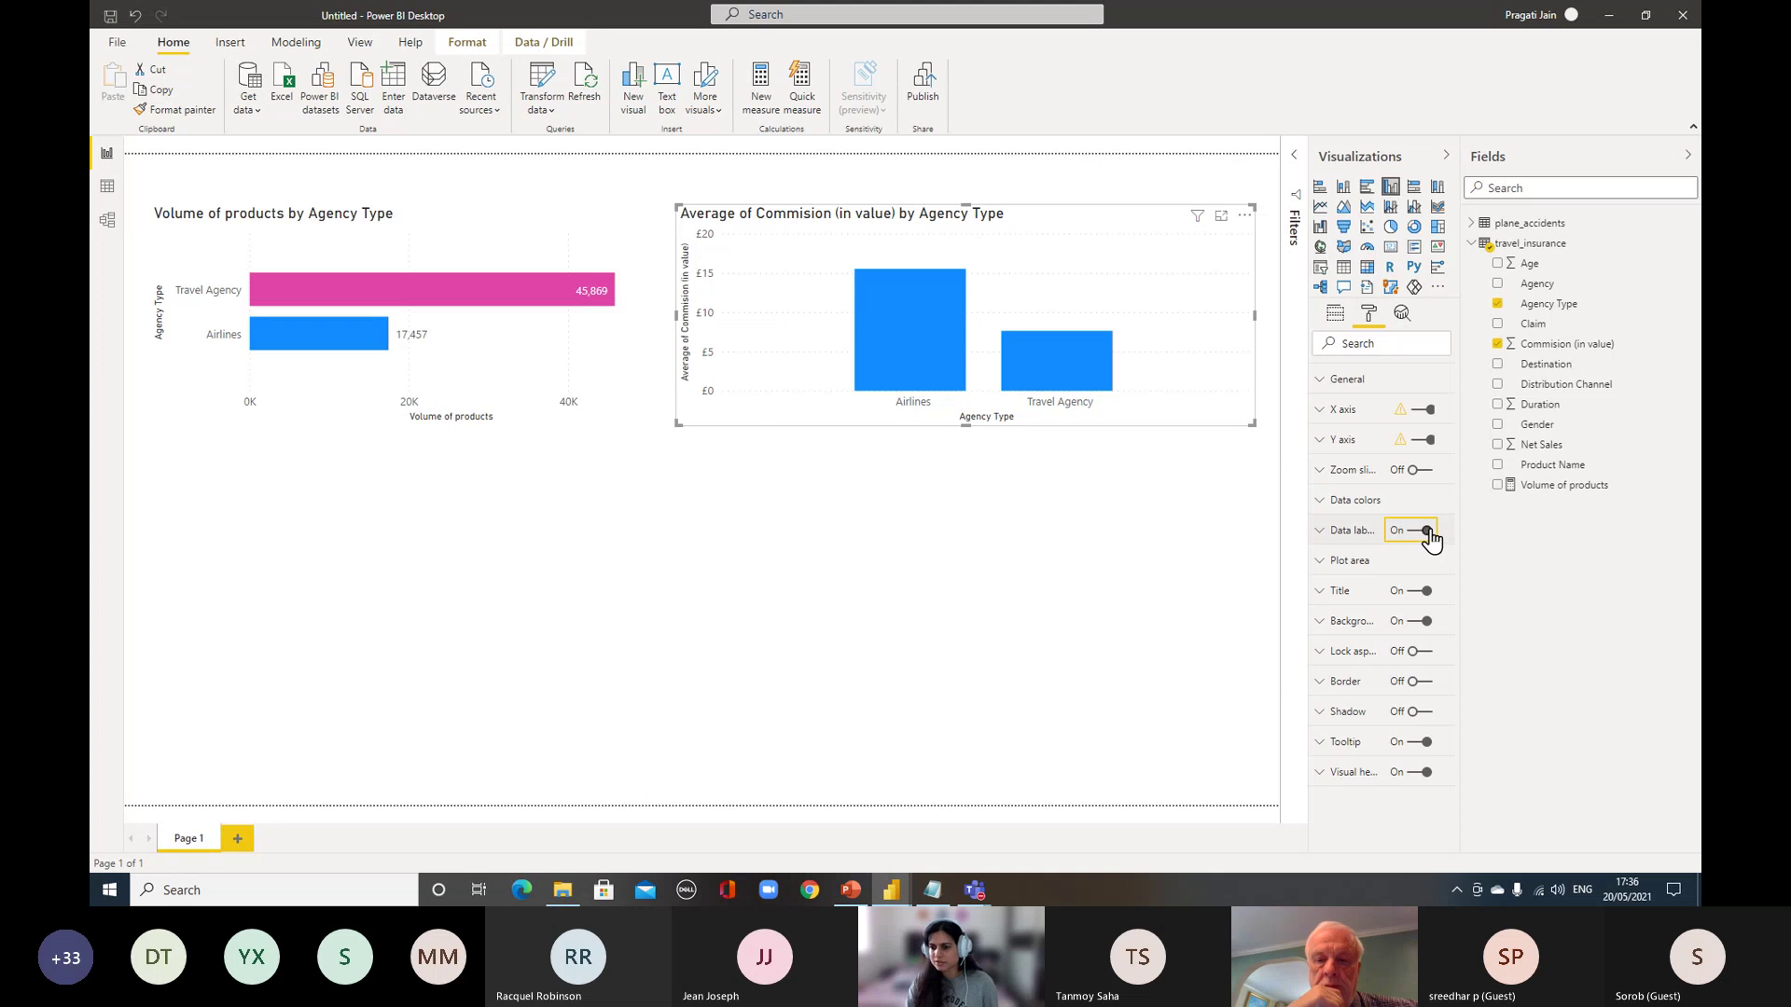
click(1044, 565)
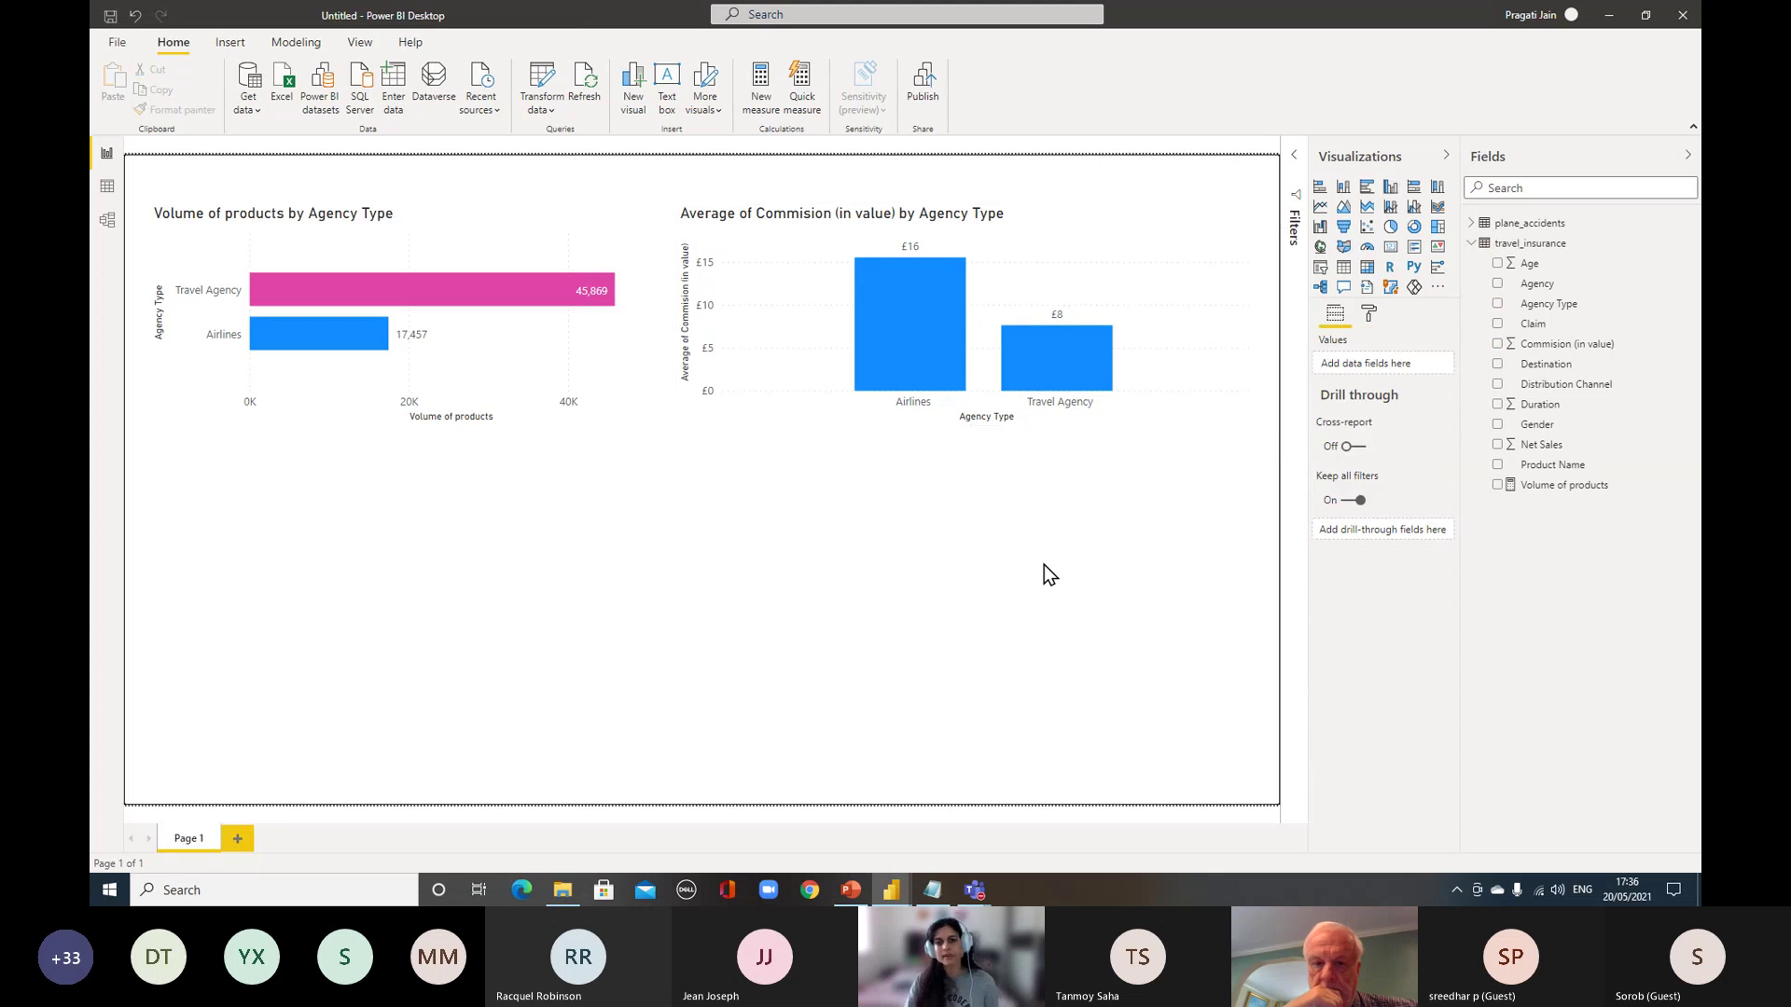
click(814, 371)
click(832, 518)
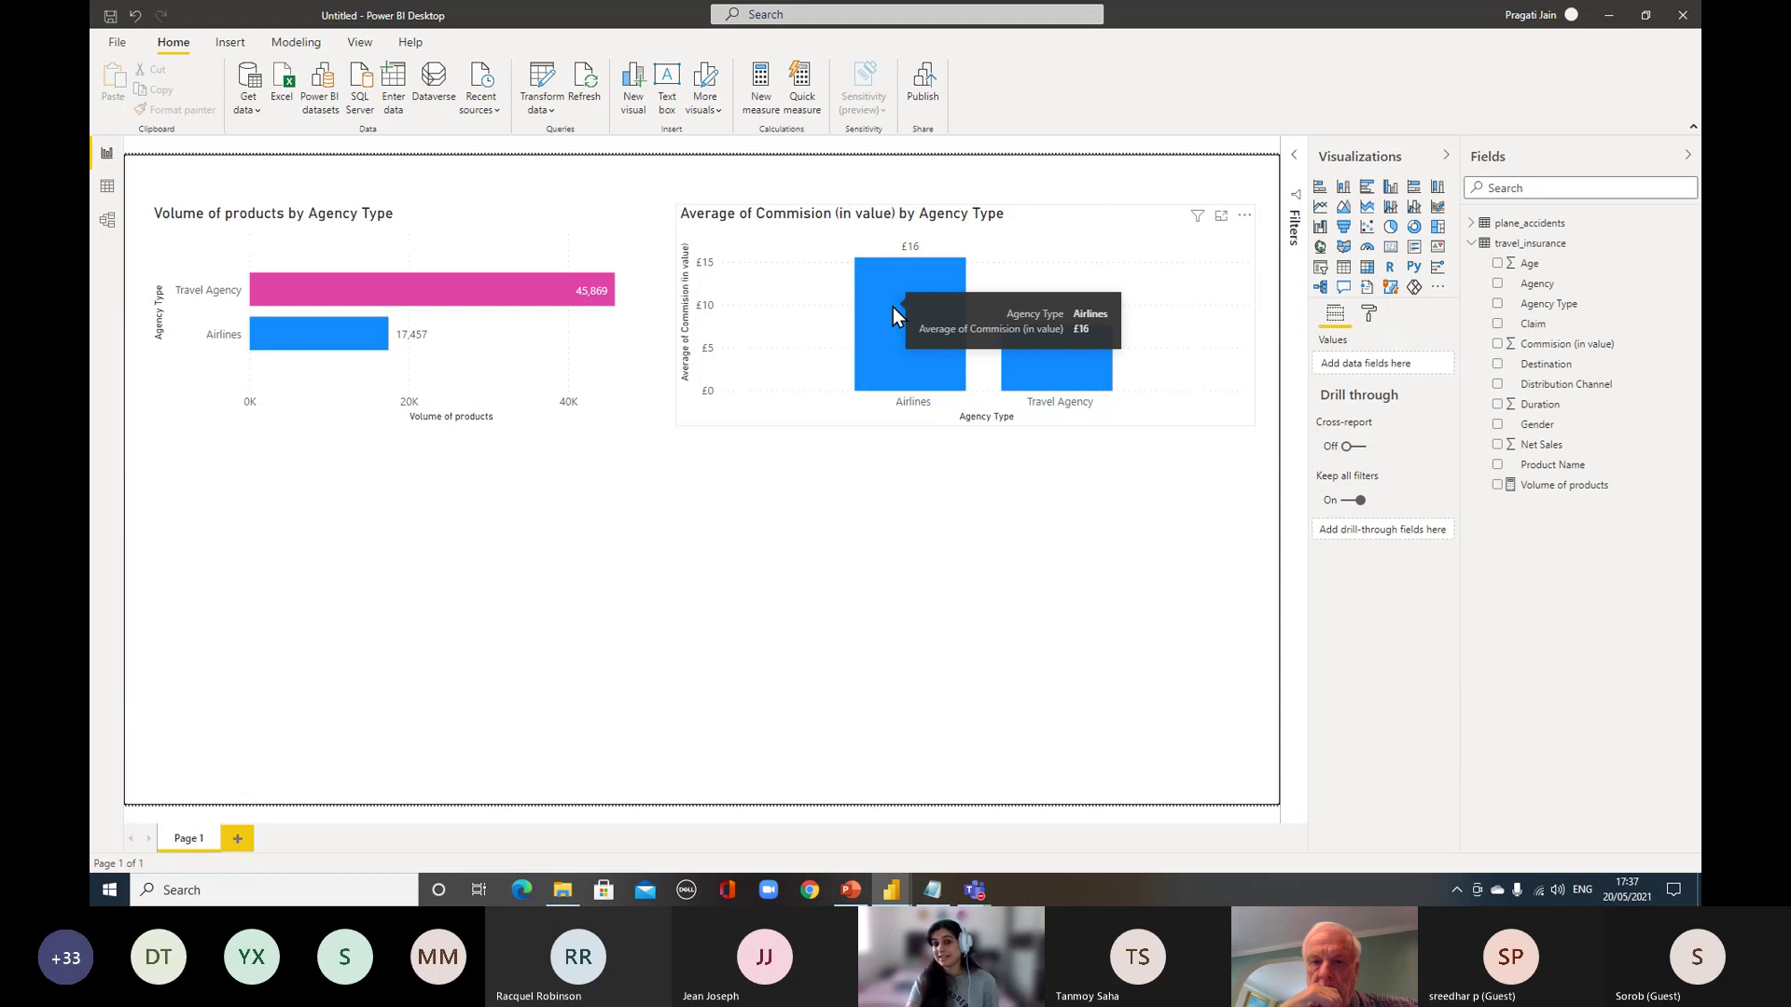
mouse_move(1099, 347)
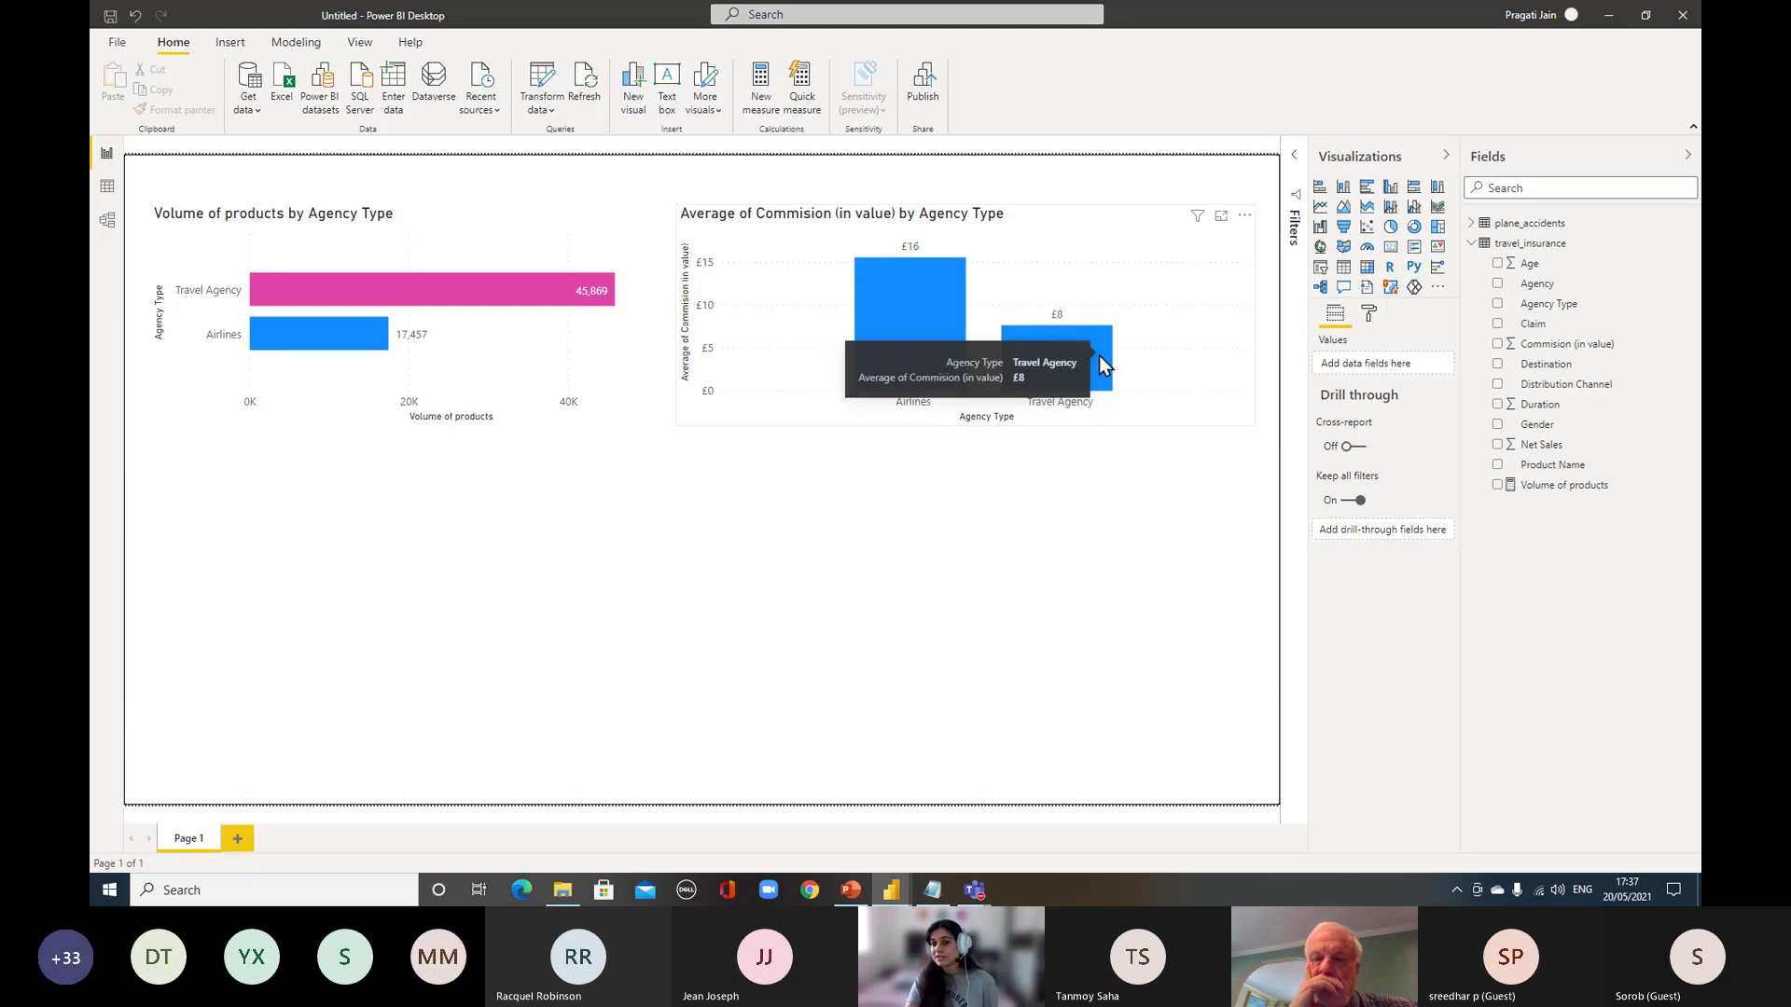
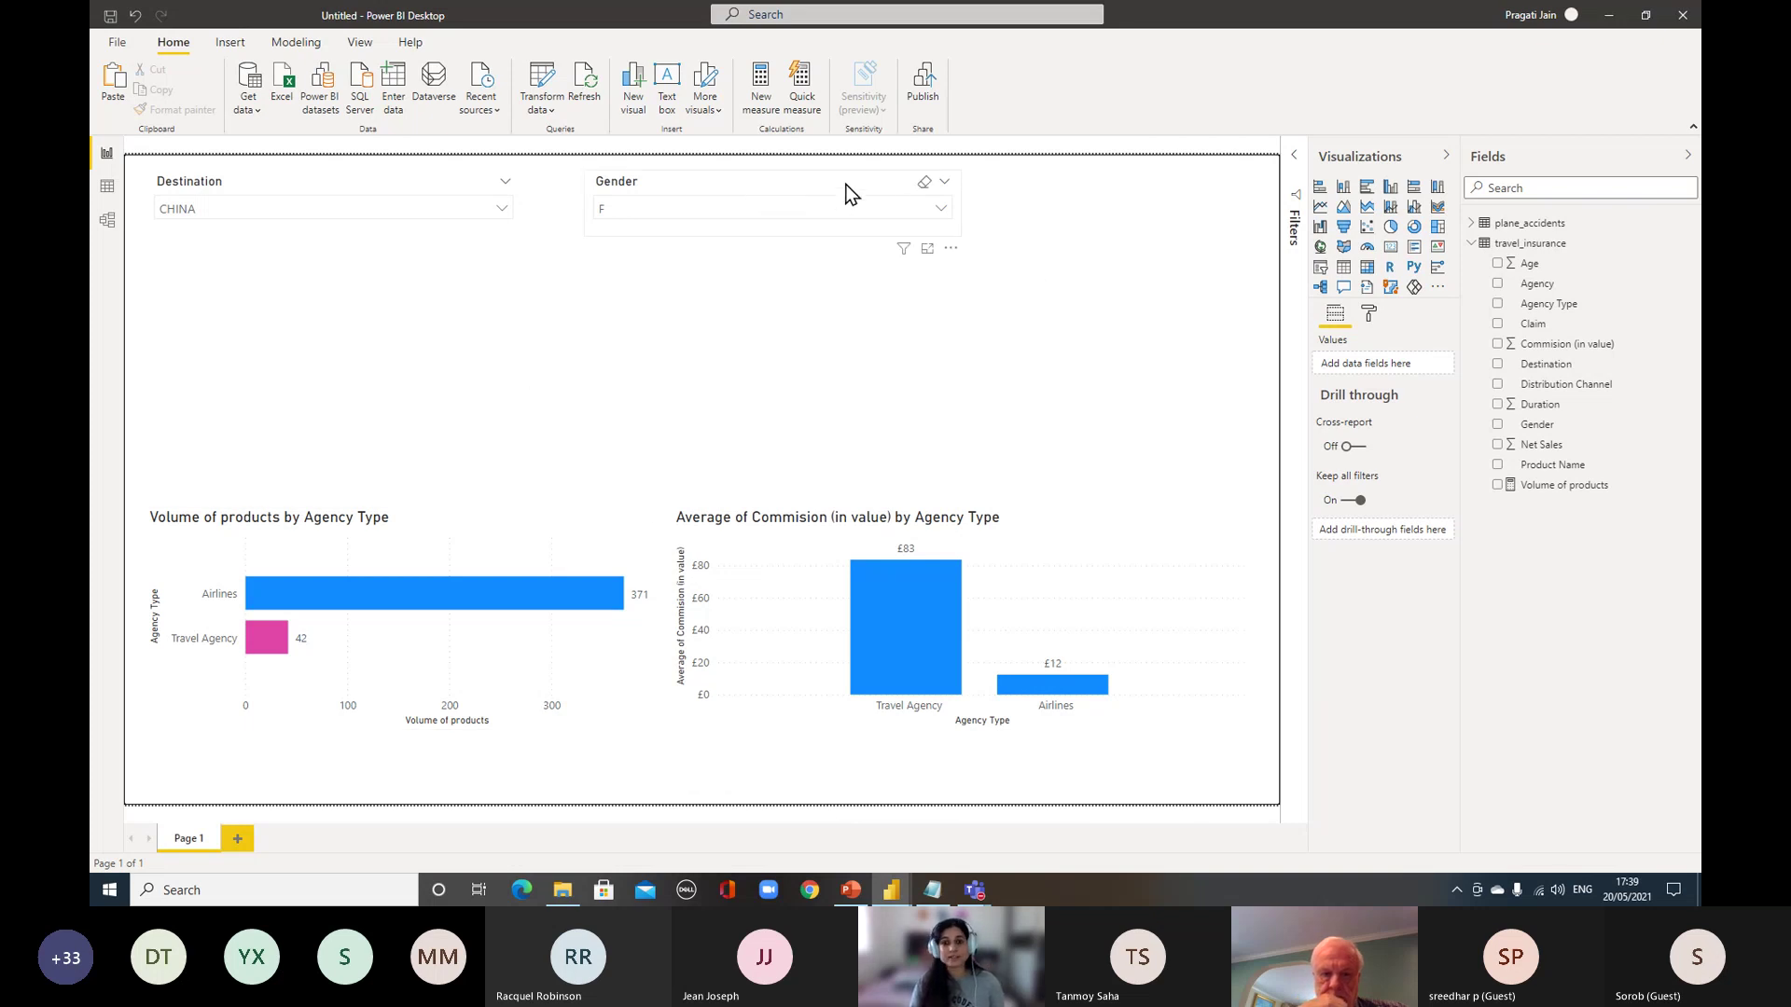
Clear the selections in the Gender and Destination slicers so both include all values
click(923, 184)
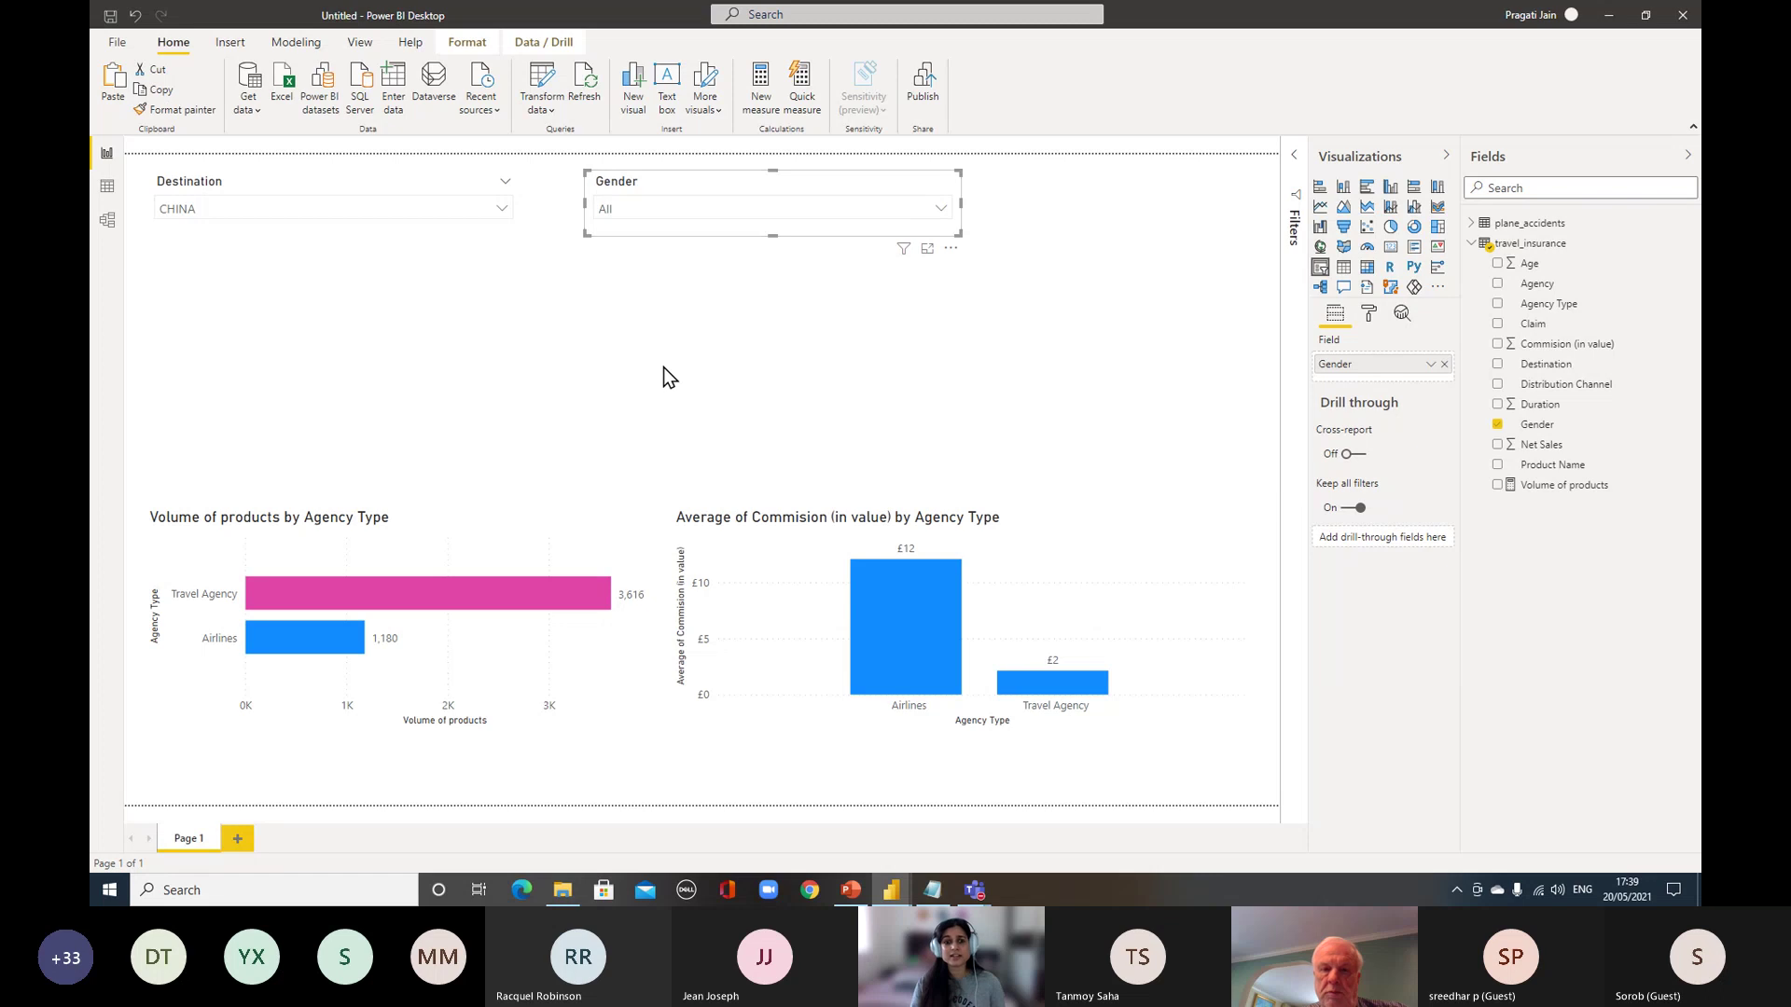
click(485, 186)
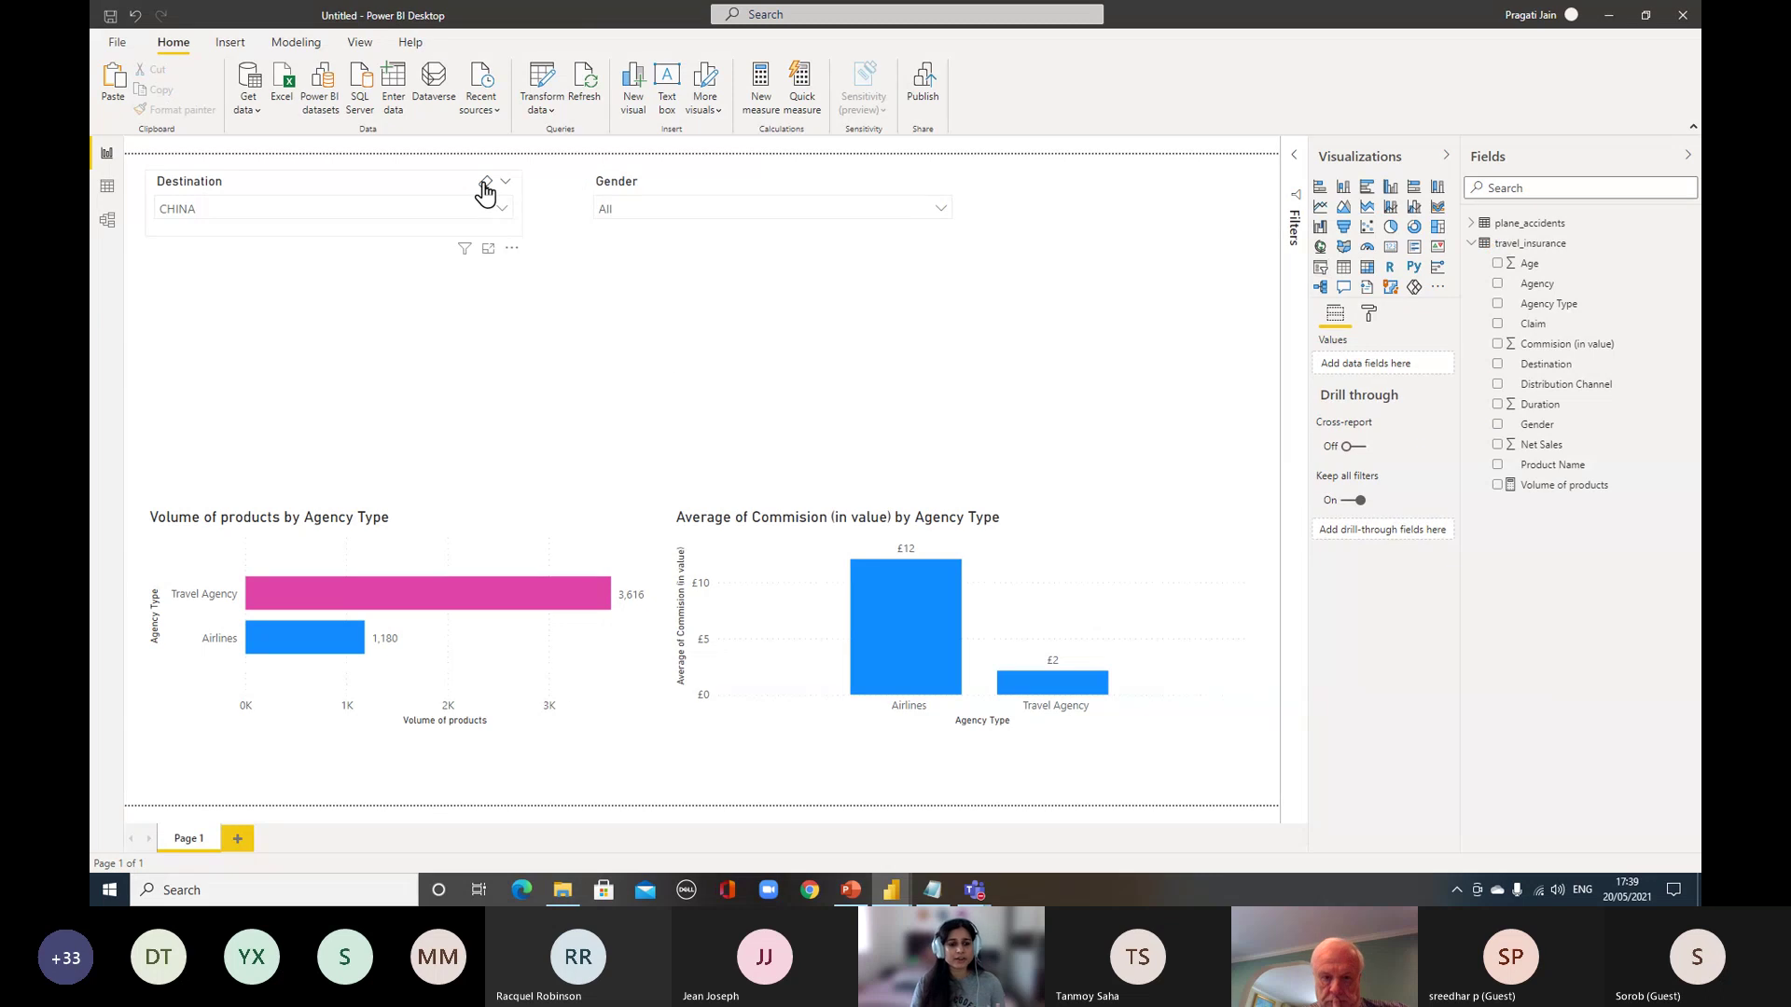
click(602, 390)
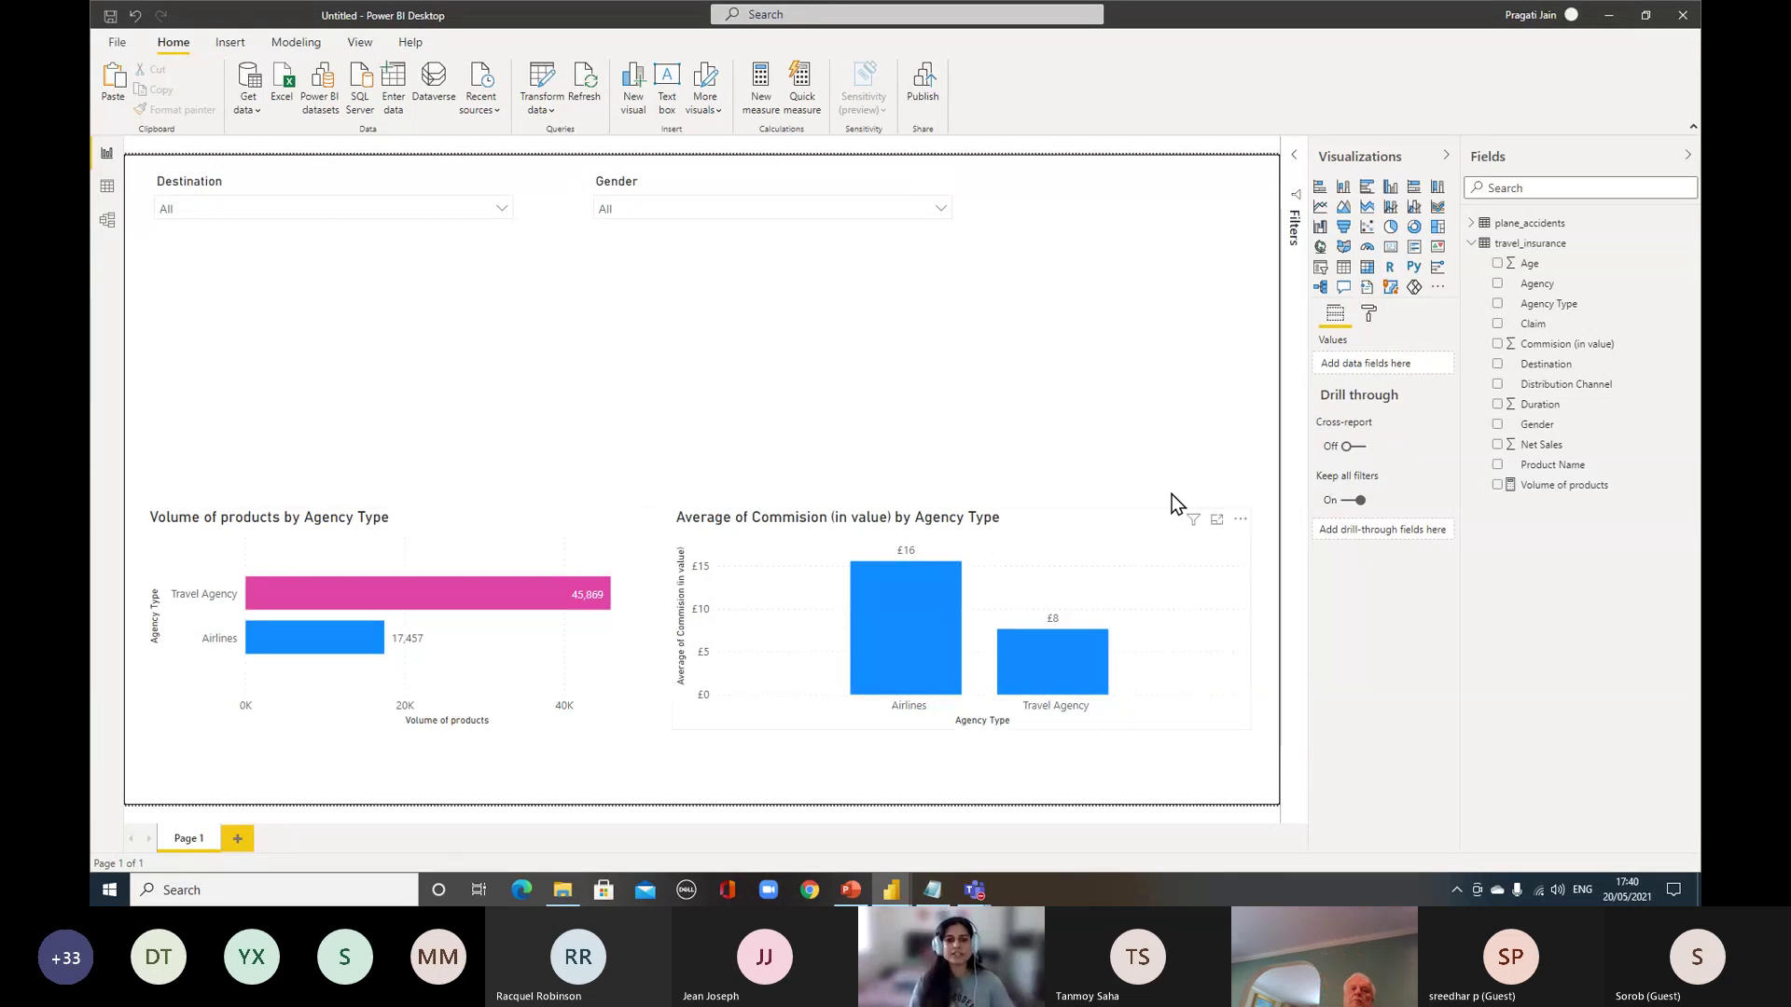
Rename the report page as Agency Type Analysis and add a new blank page
right_click(181, 840)
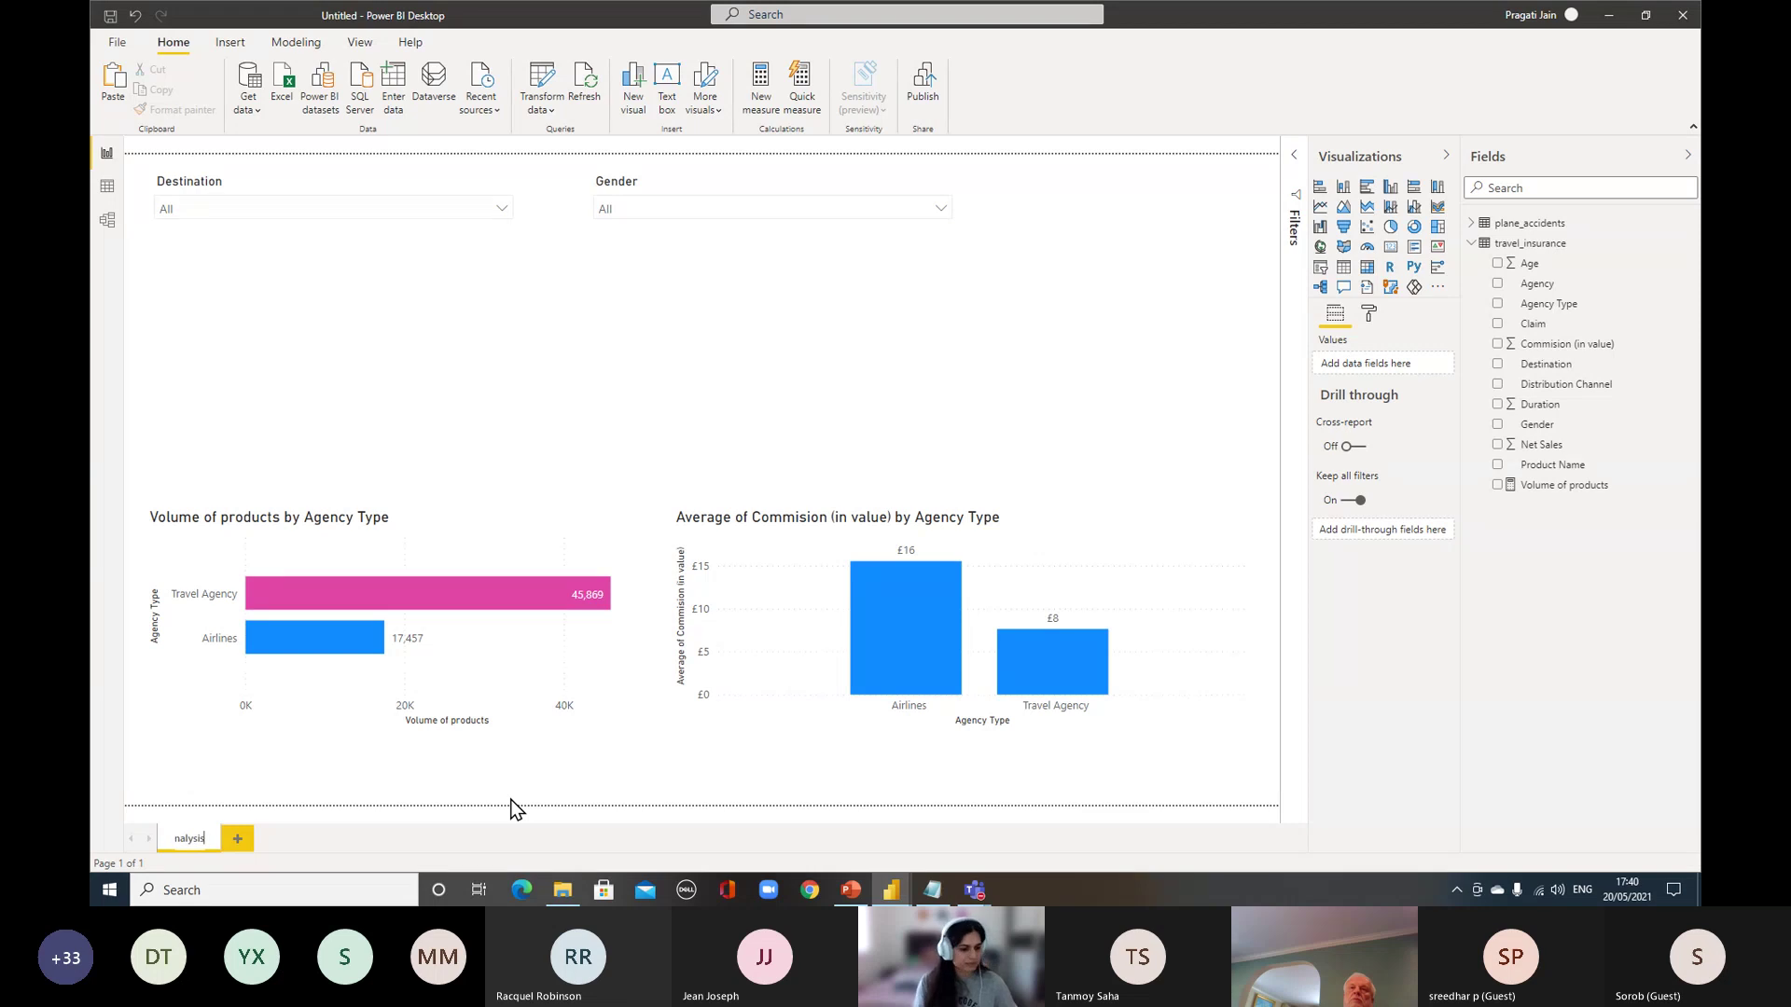
click(529, 794)
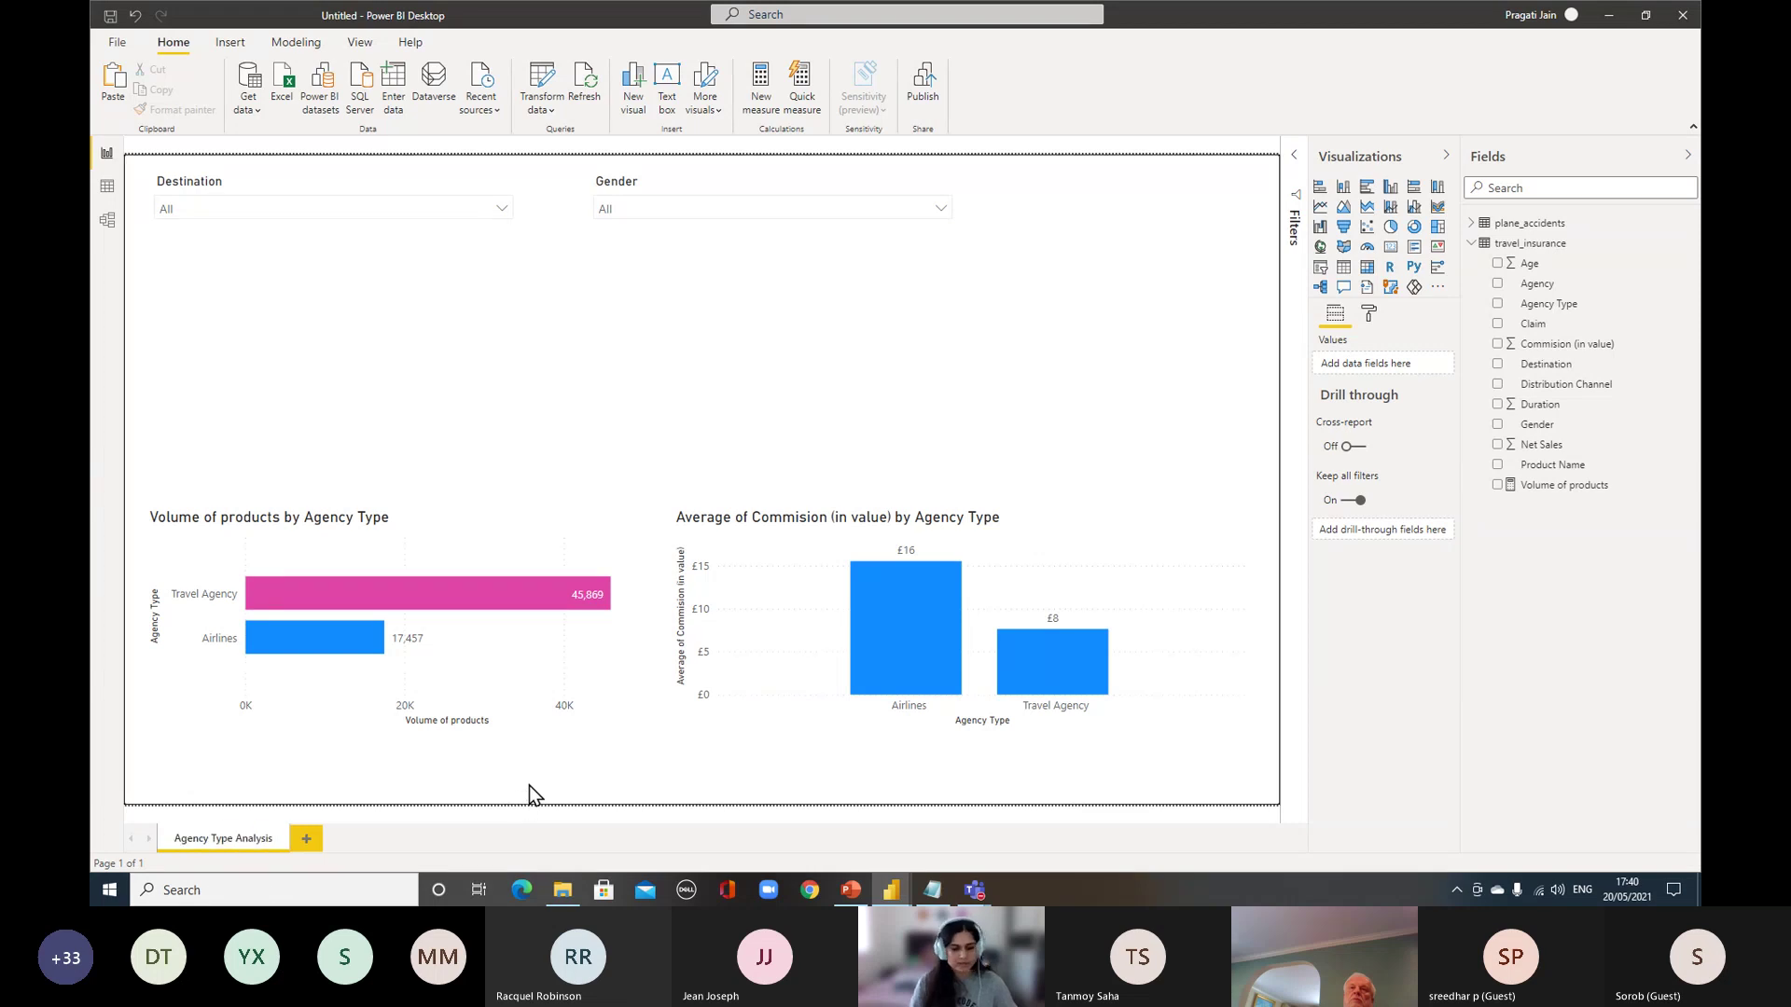
click(307, 838)
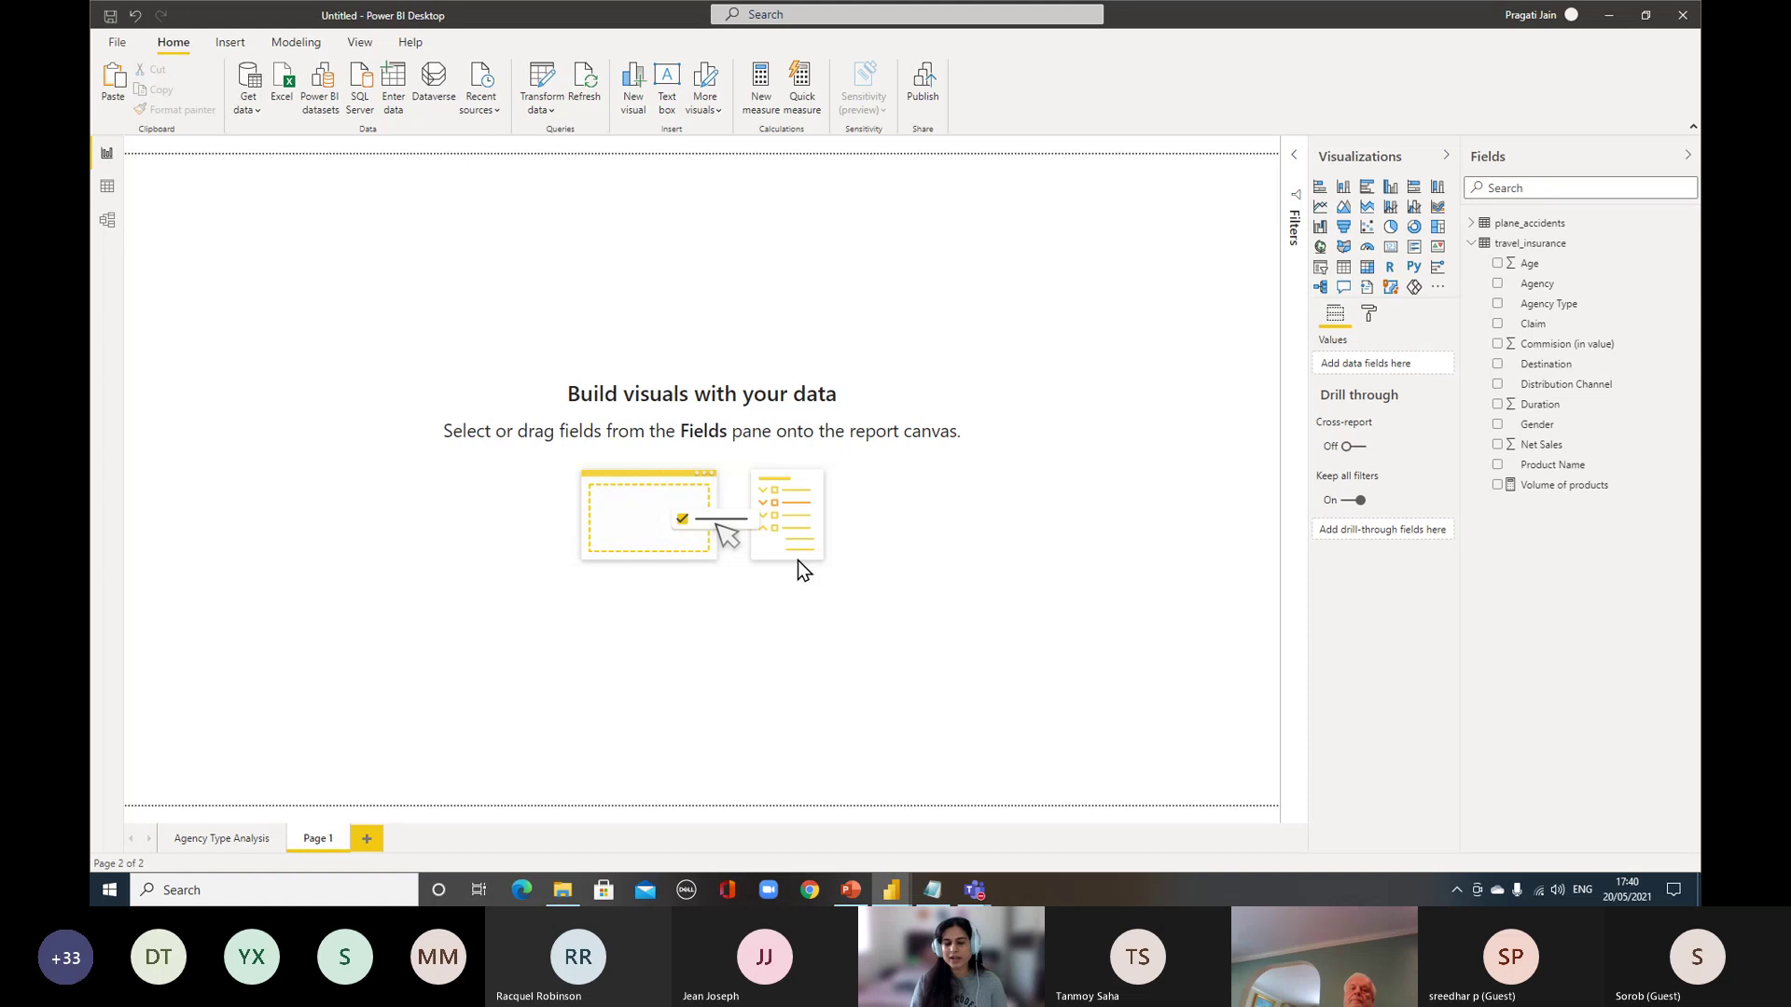
Add a large clustered bar chart to the new page with Product Name on the axis and Volume of products as values
click(1369, 193)
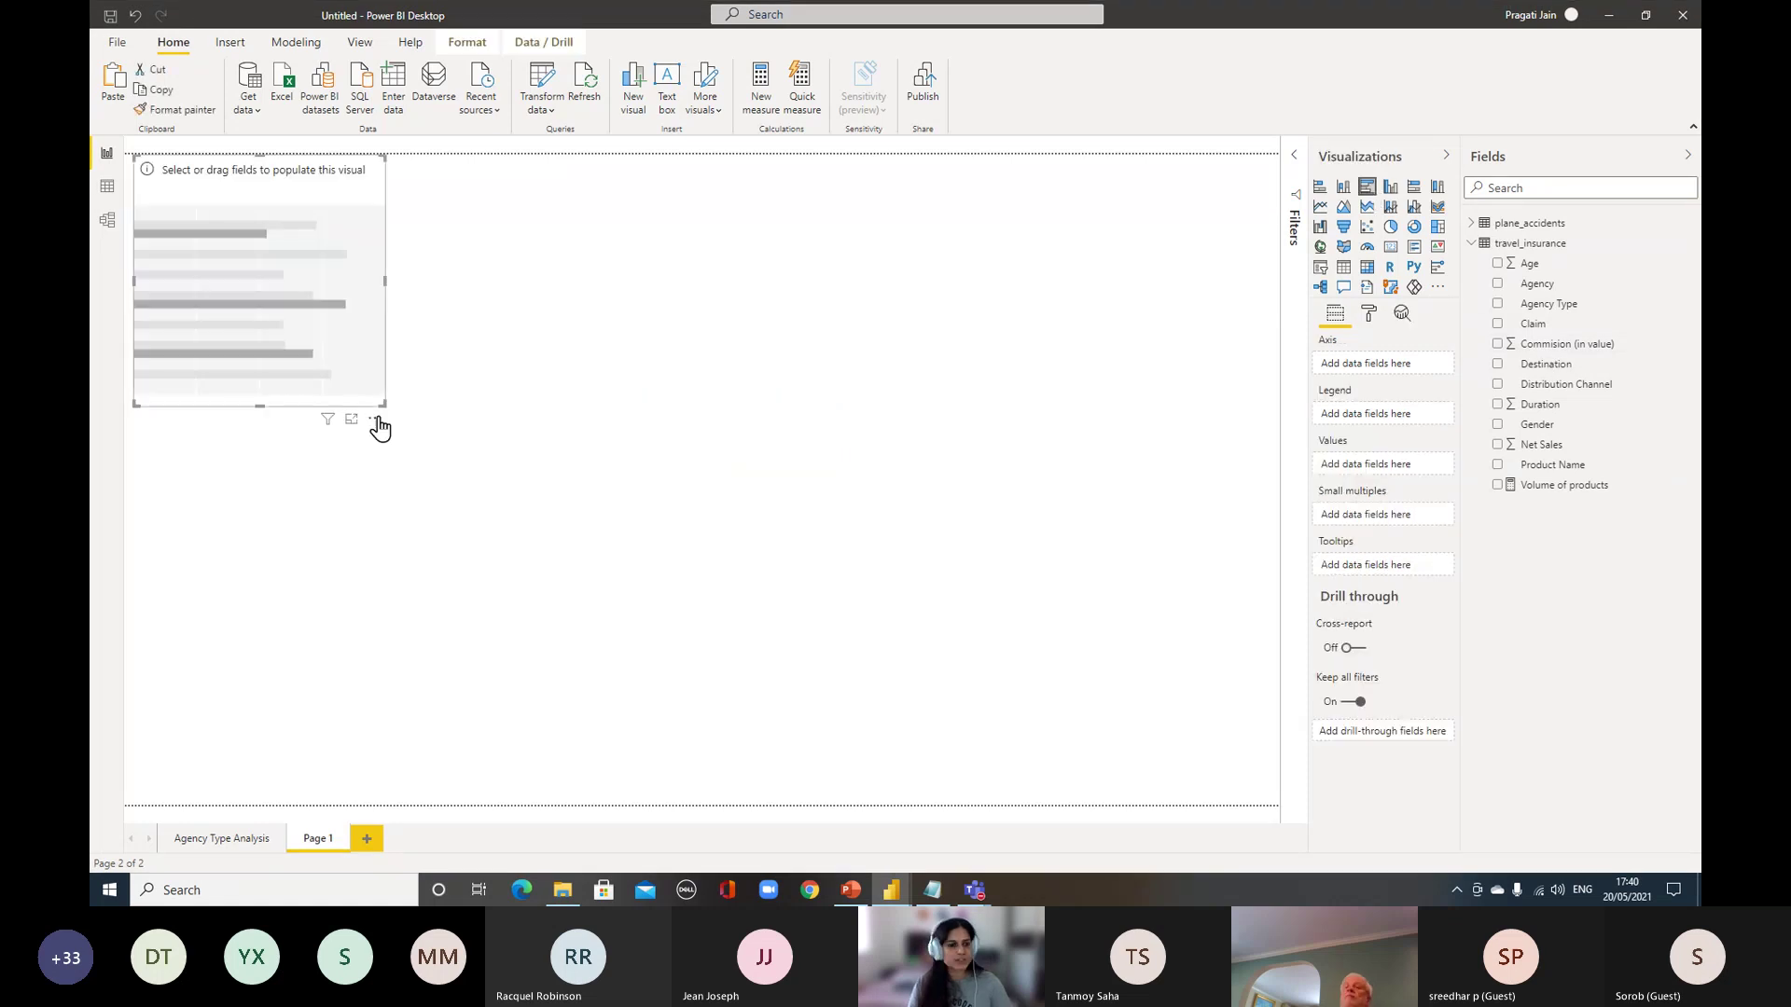
drag(381, 404, 1085, 555)
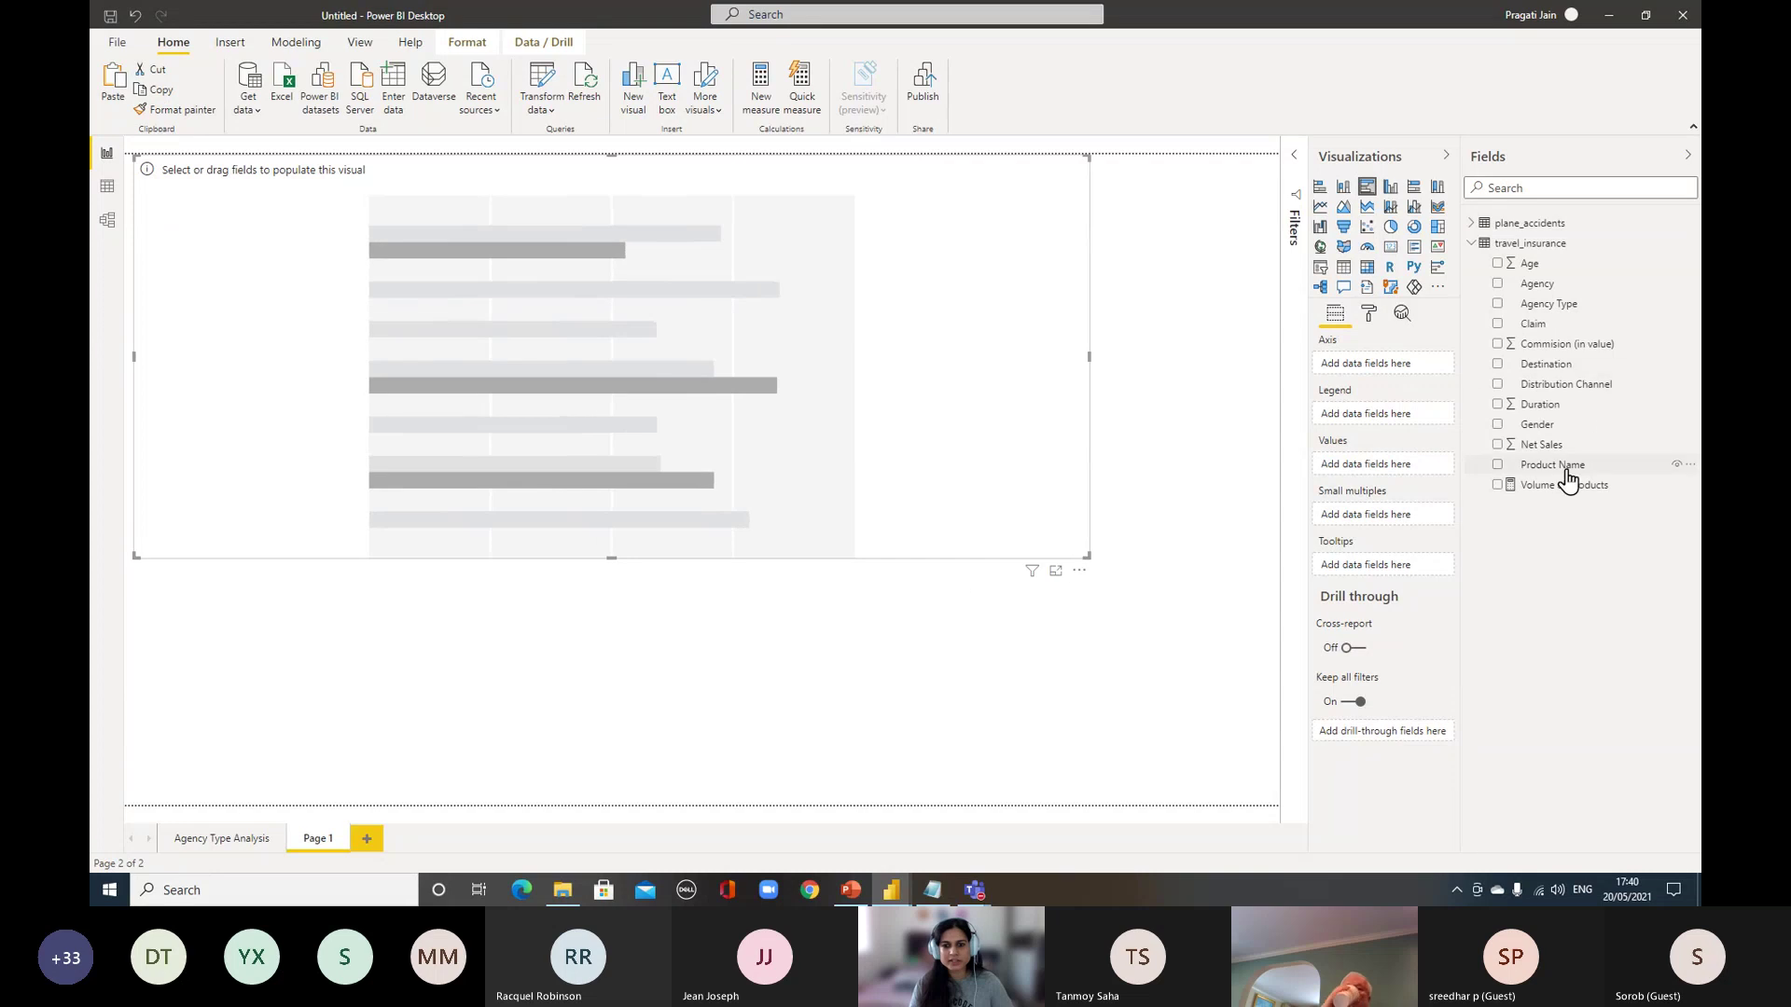
drag(1571, 468, 1393, 375)
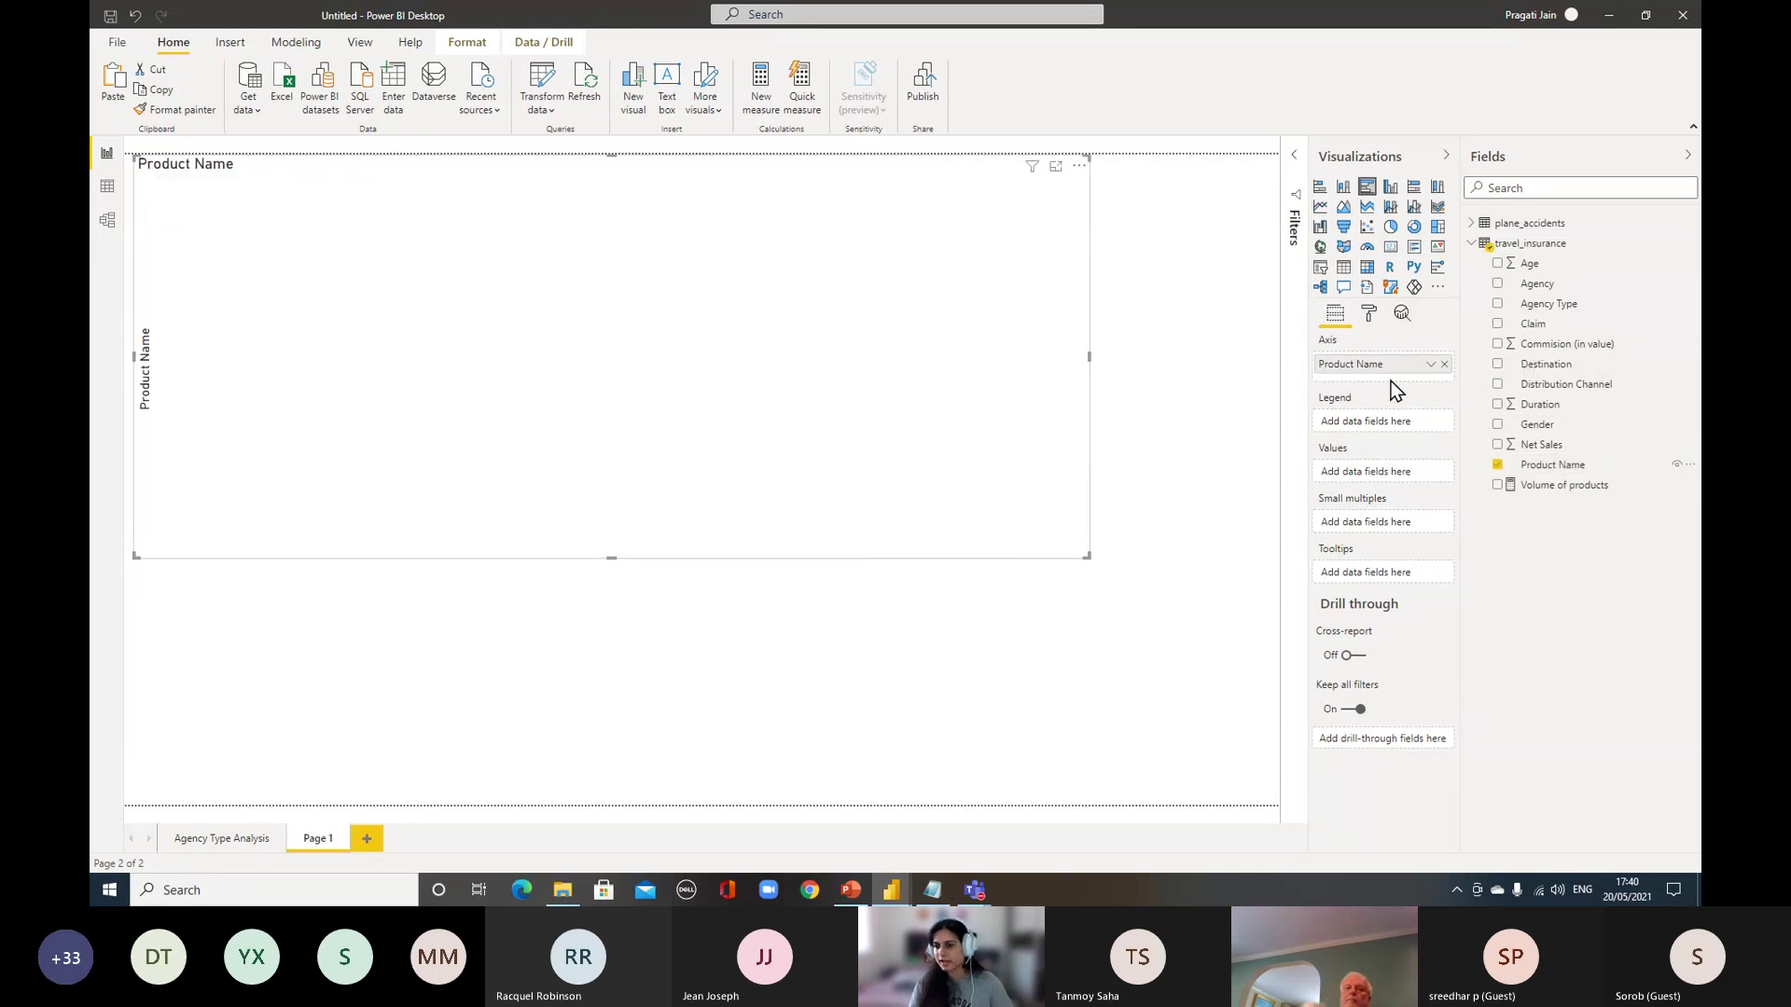
drag(1548, 497, 1380, 472)
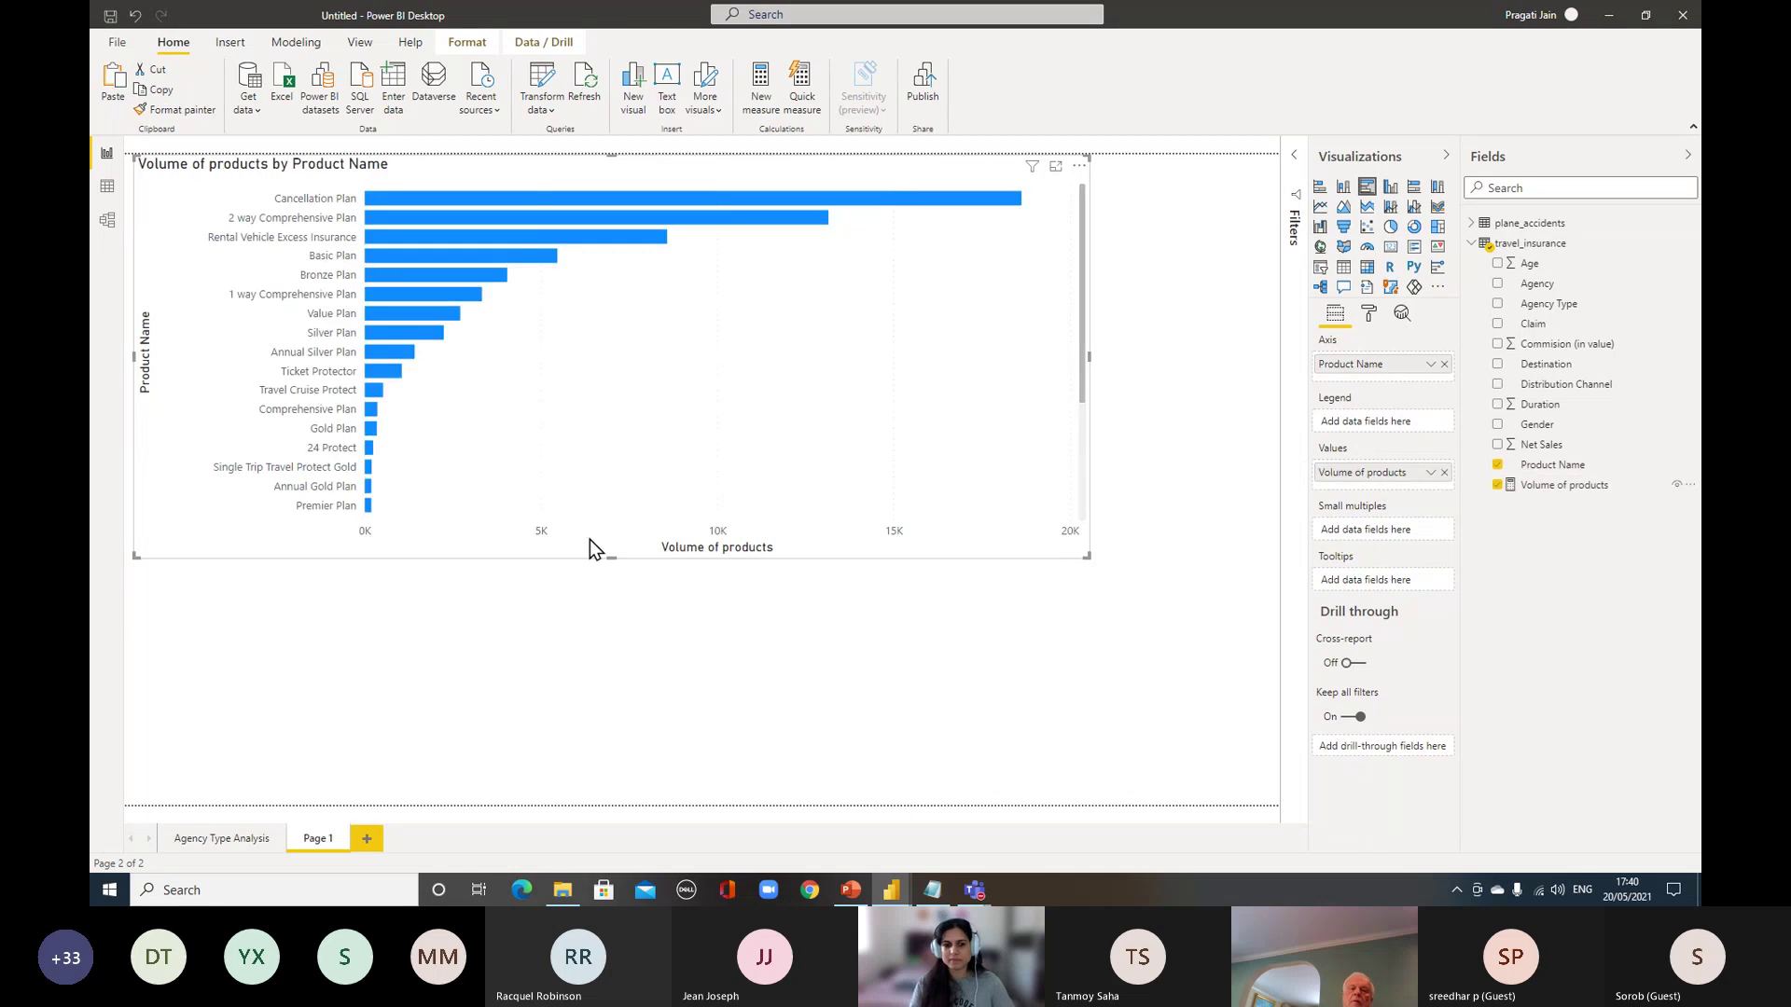
Lower the product volume chart's upper edge, convert it to a clustered column chart and widen it across most of the page
drag(611, 155, 607, 220)
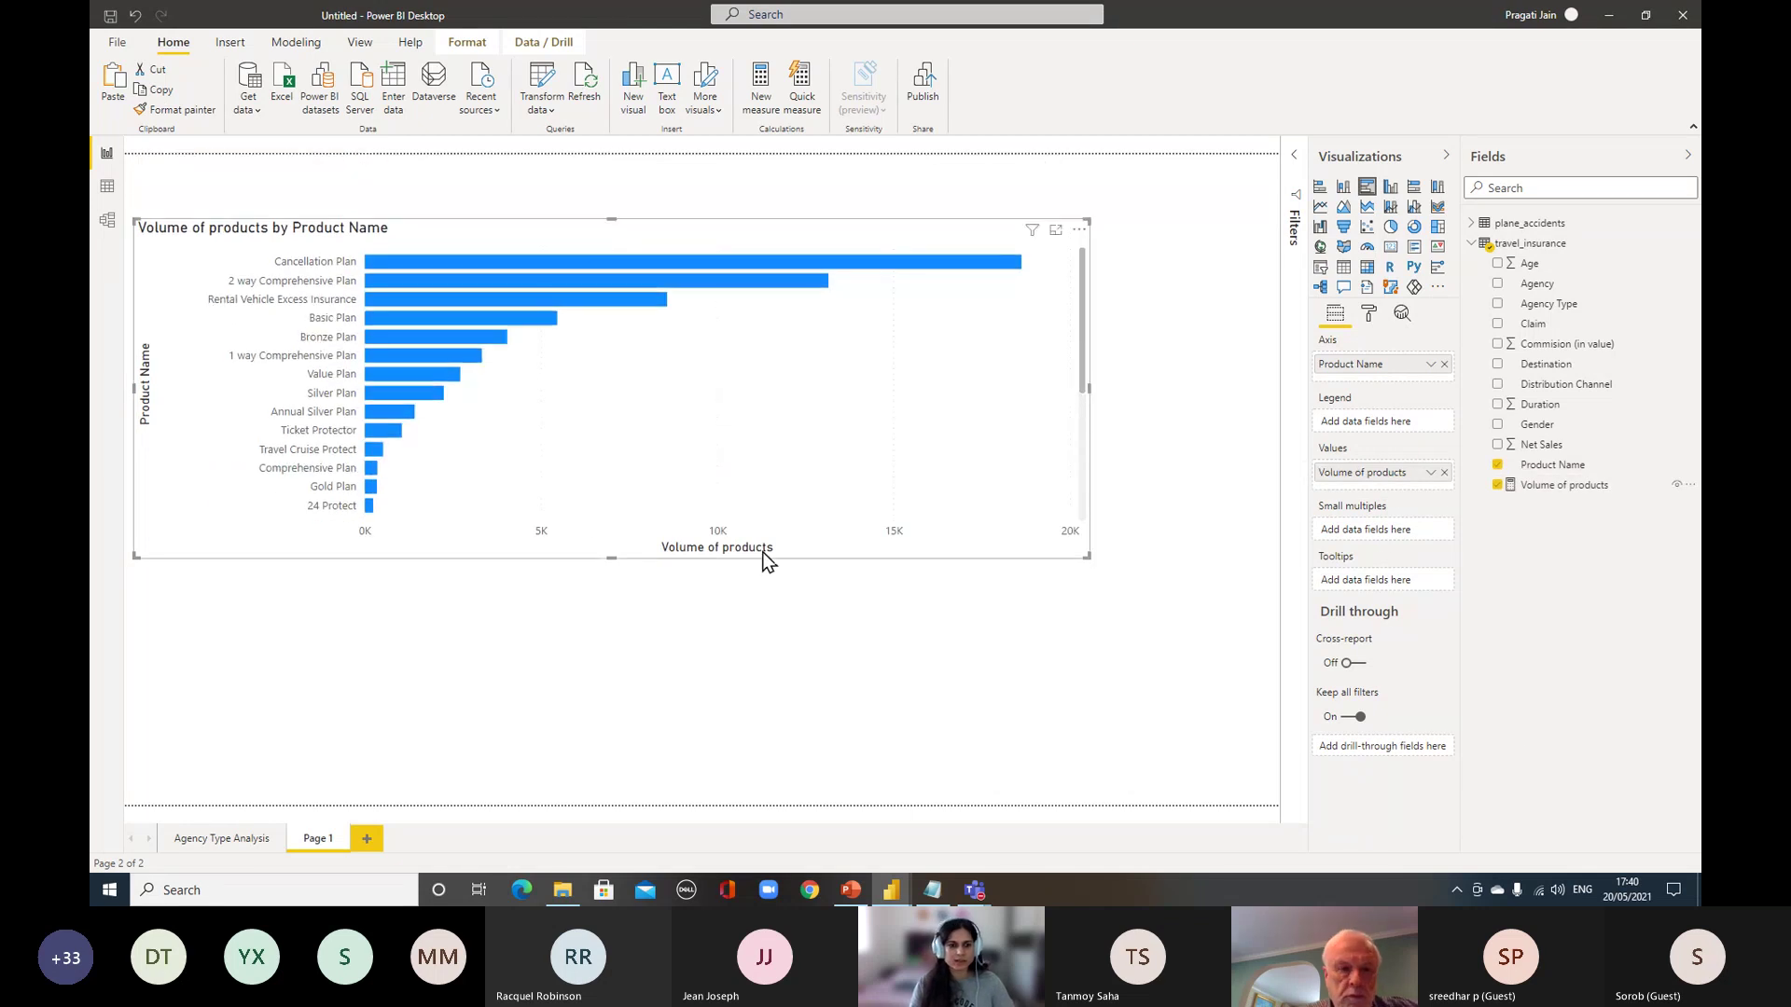
drag(1085, 386, 961, 390)
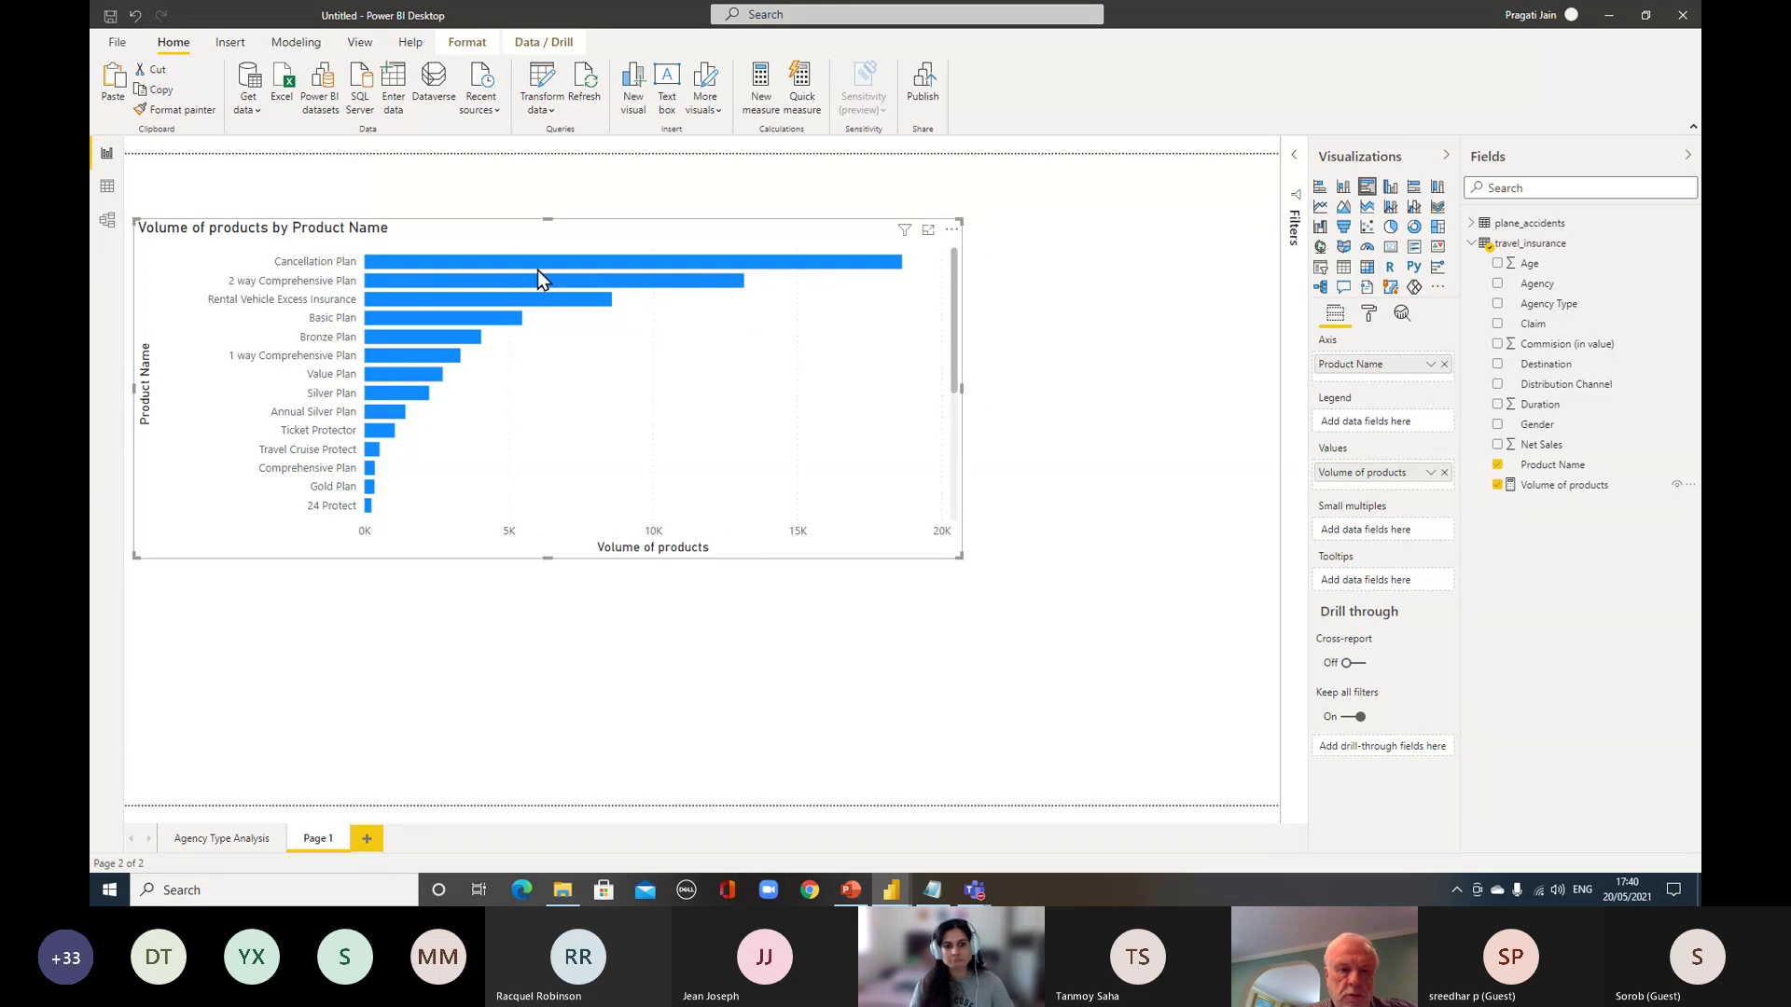
mouse_move(585, 274)
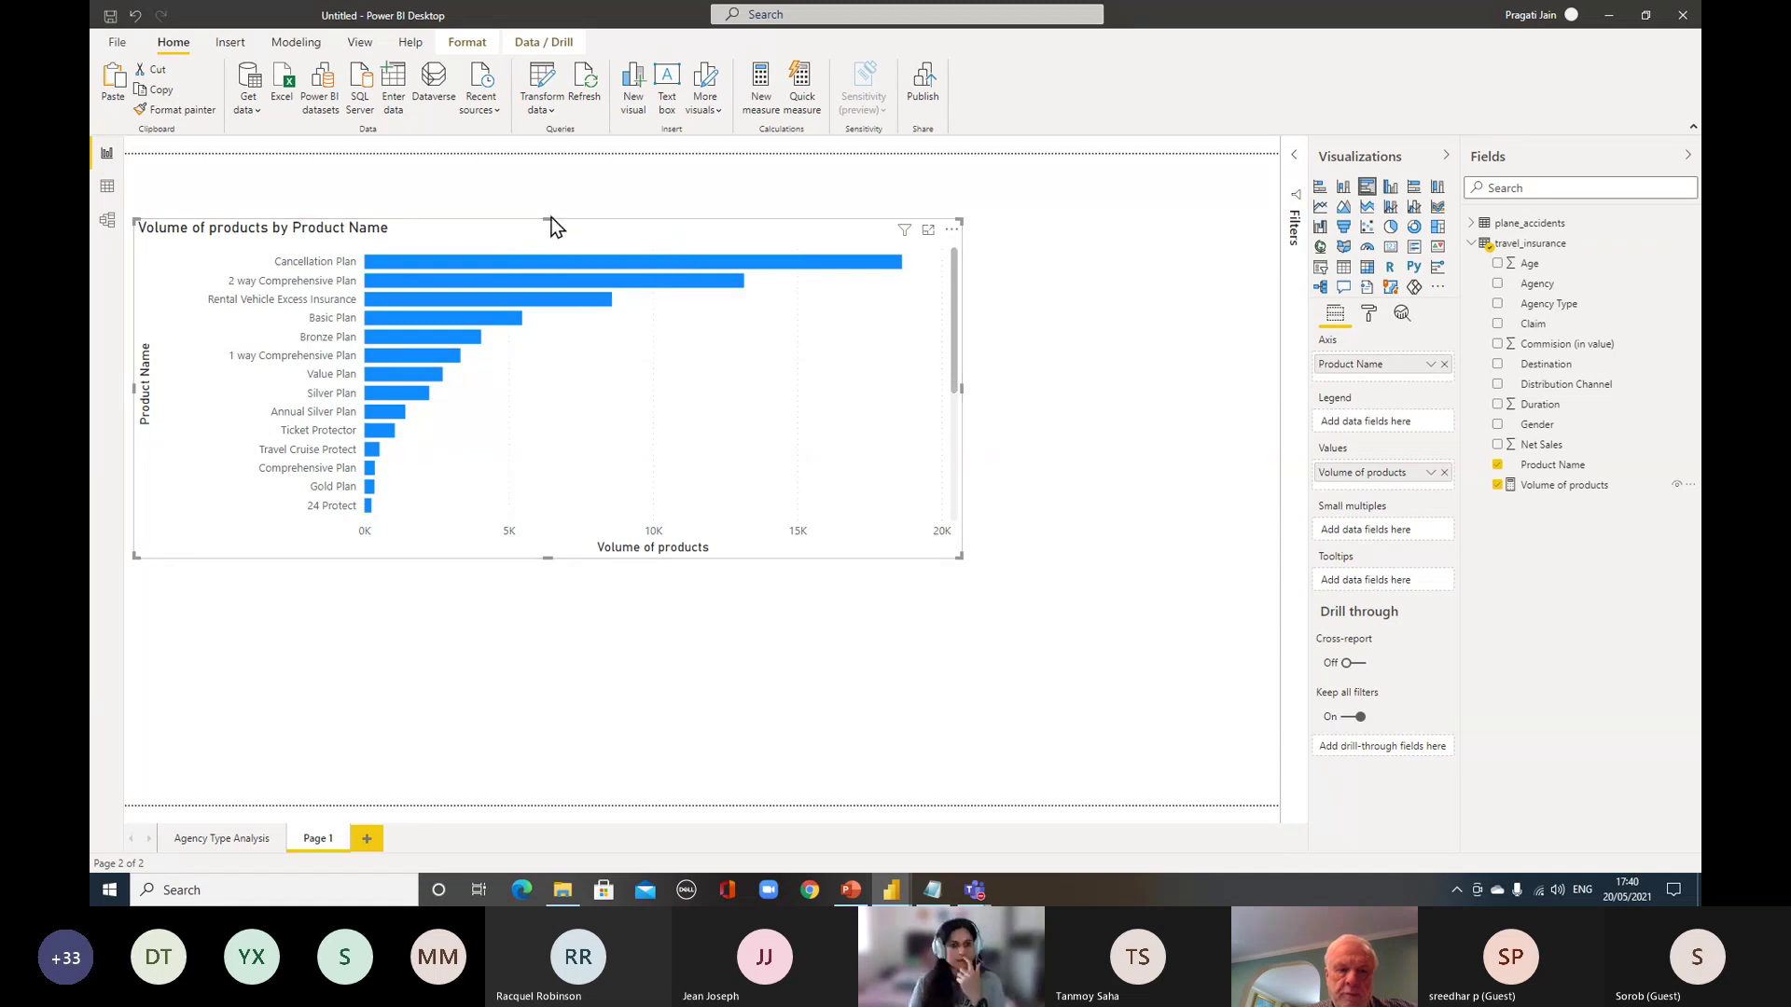
drag(547, 220, 548, 196)
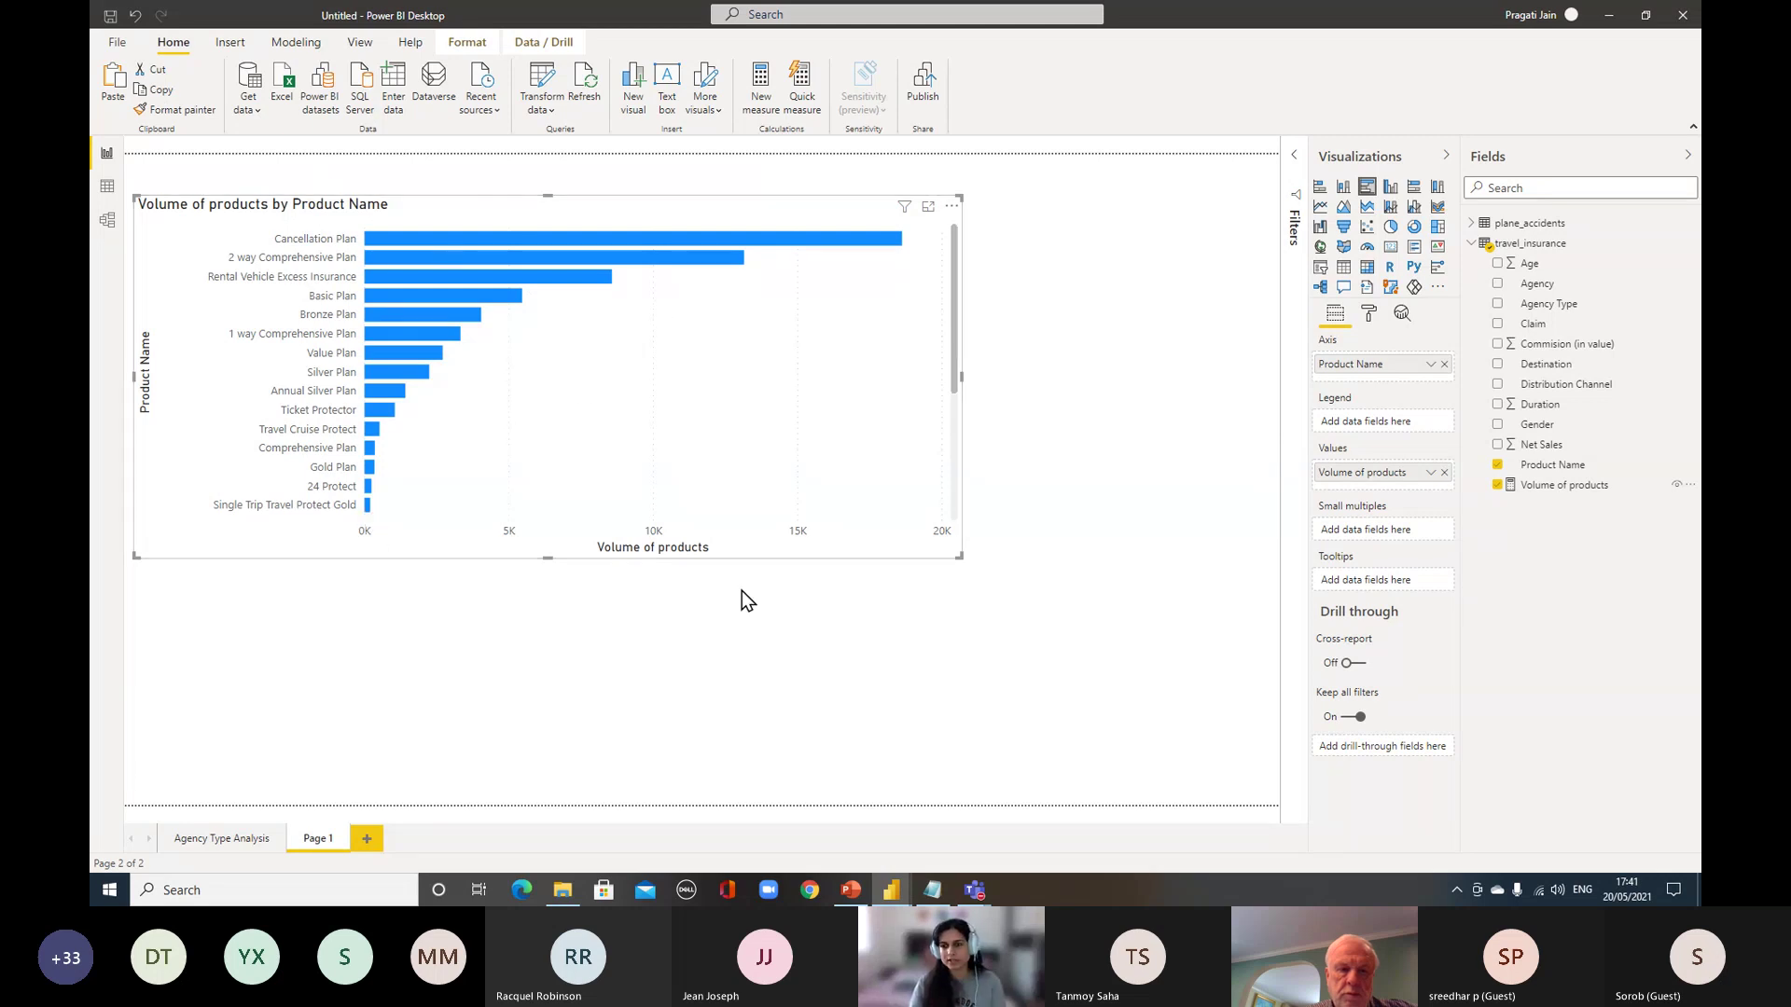
click(1392, 191)
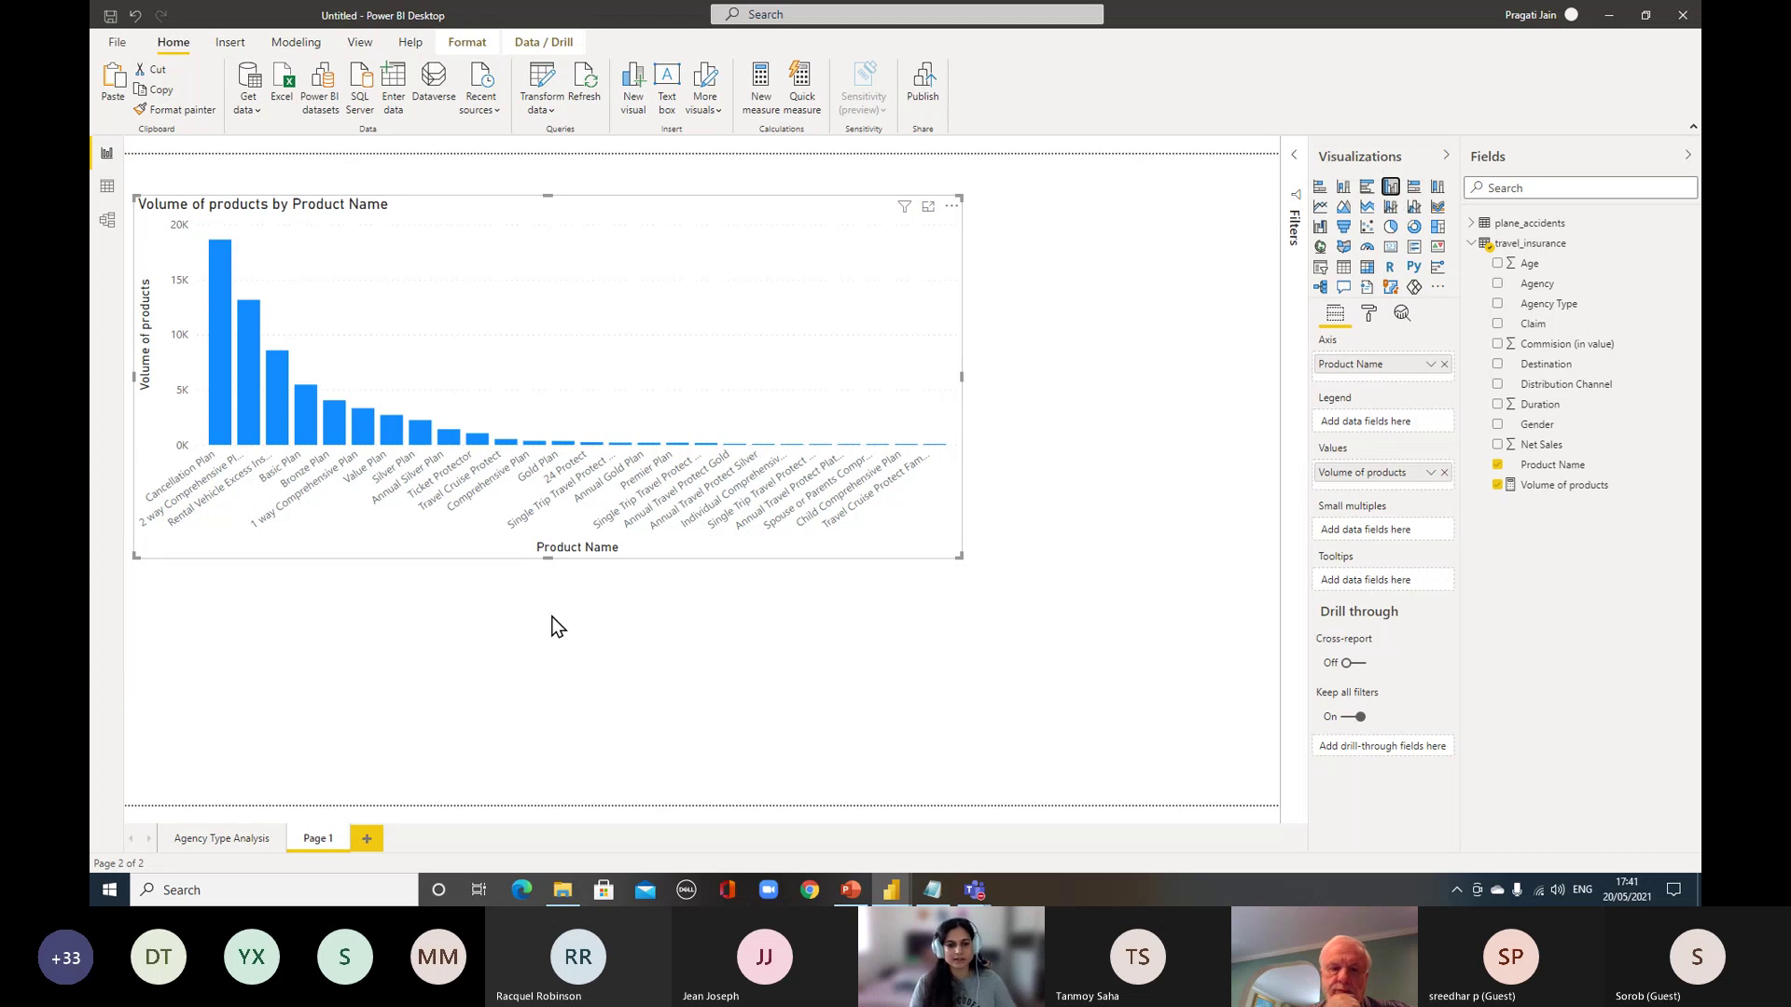
drag(962, 374, 1116, 388)
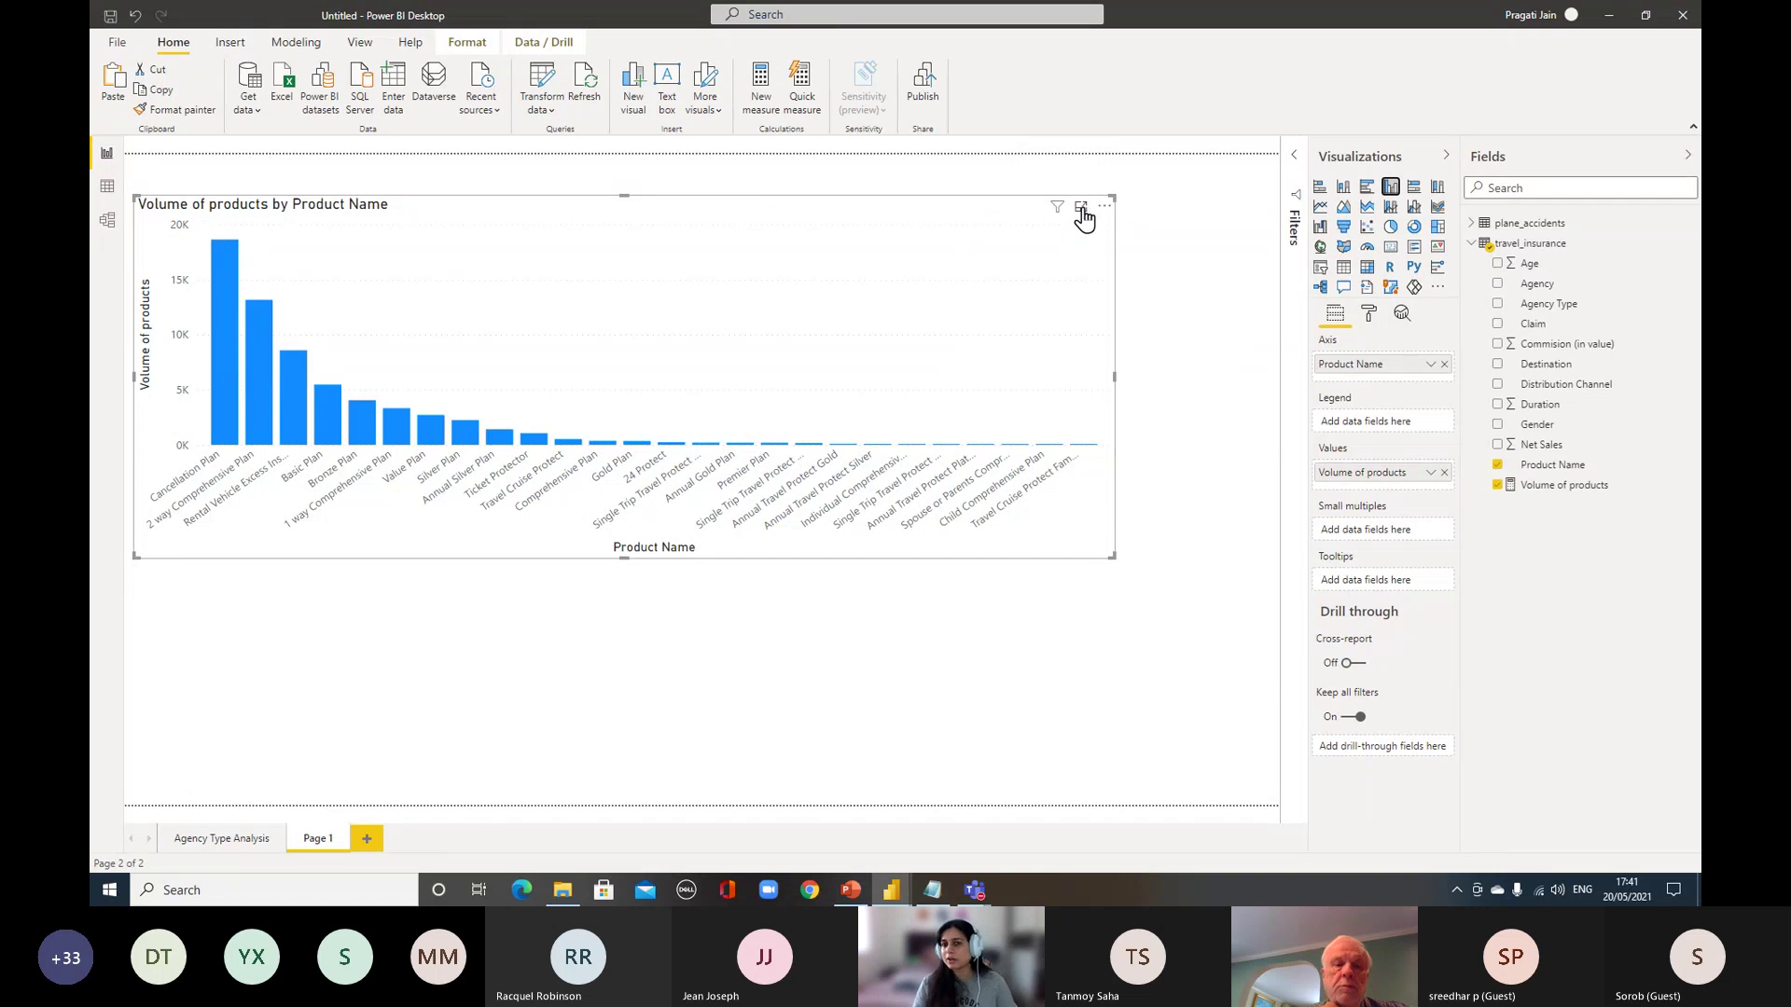
Open the product volume chart in focus mode and turn on data labels with display units that show full, unabbreviated numbers
click(1081, 209)
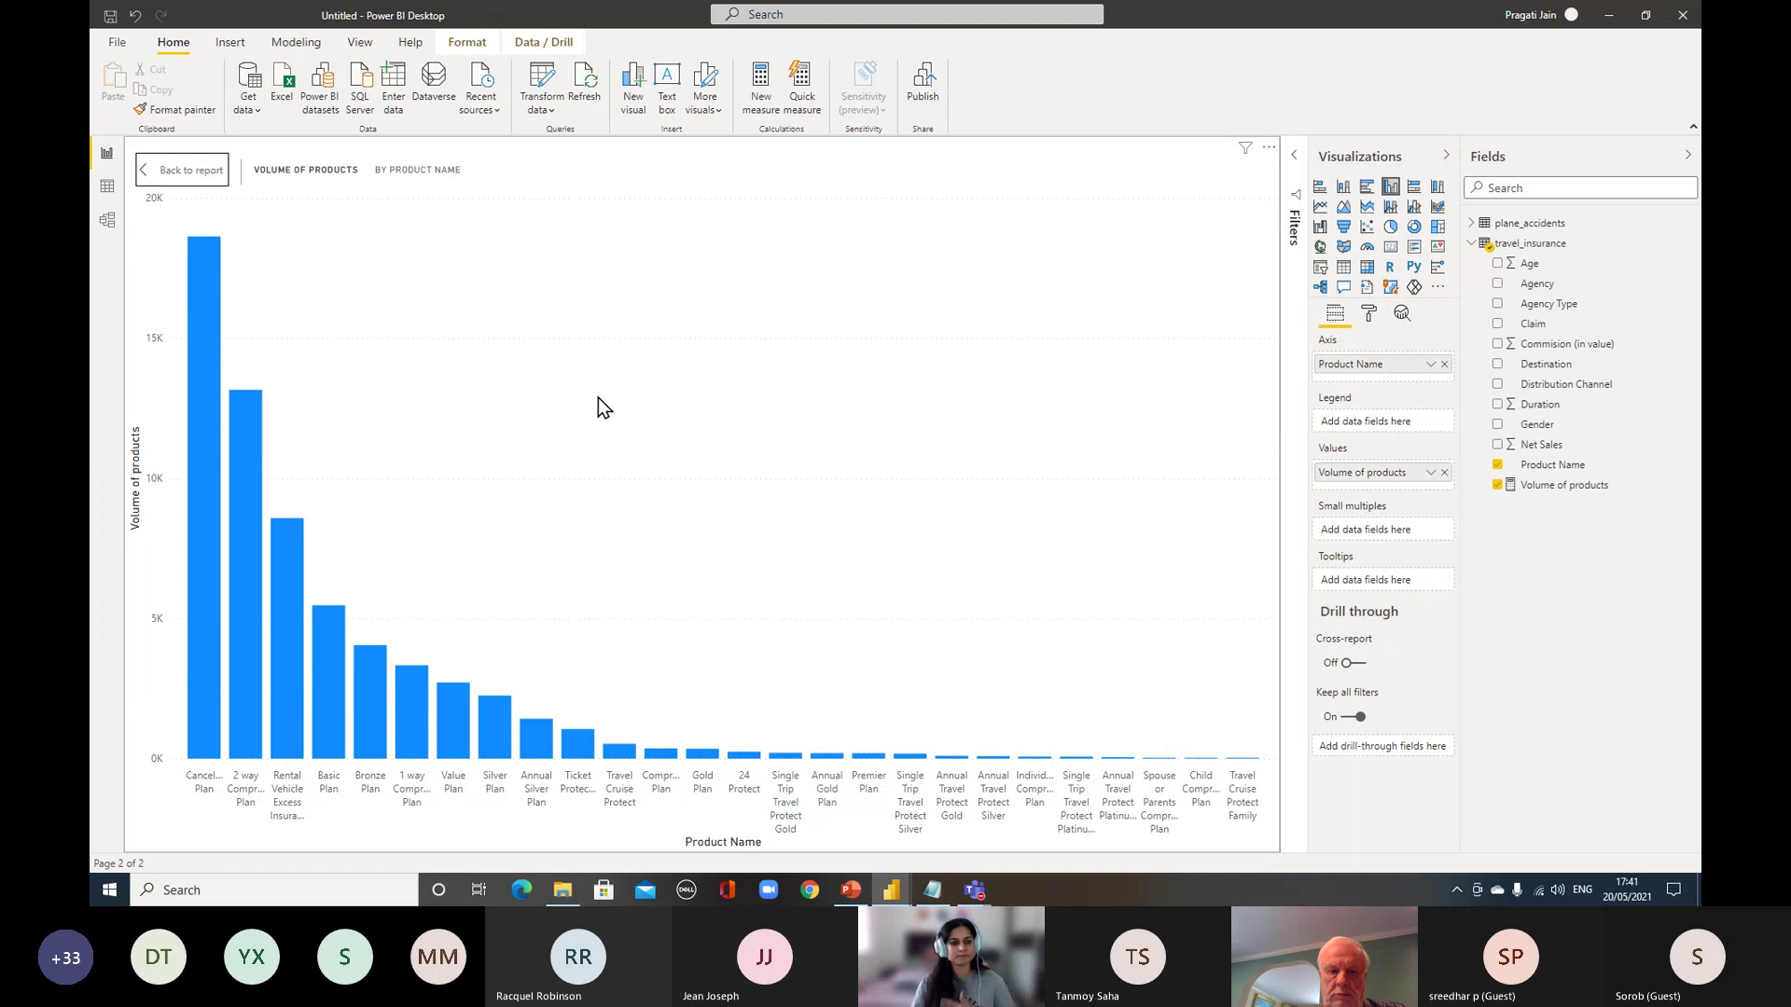
click(1368, 313)
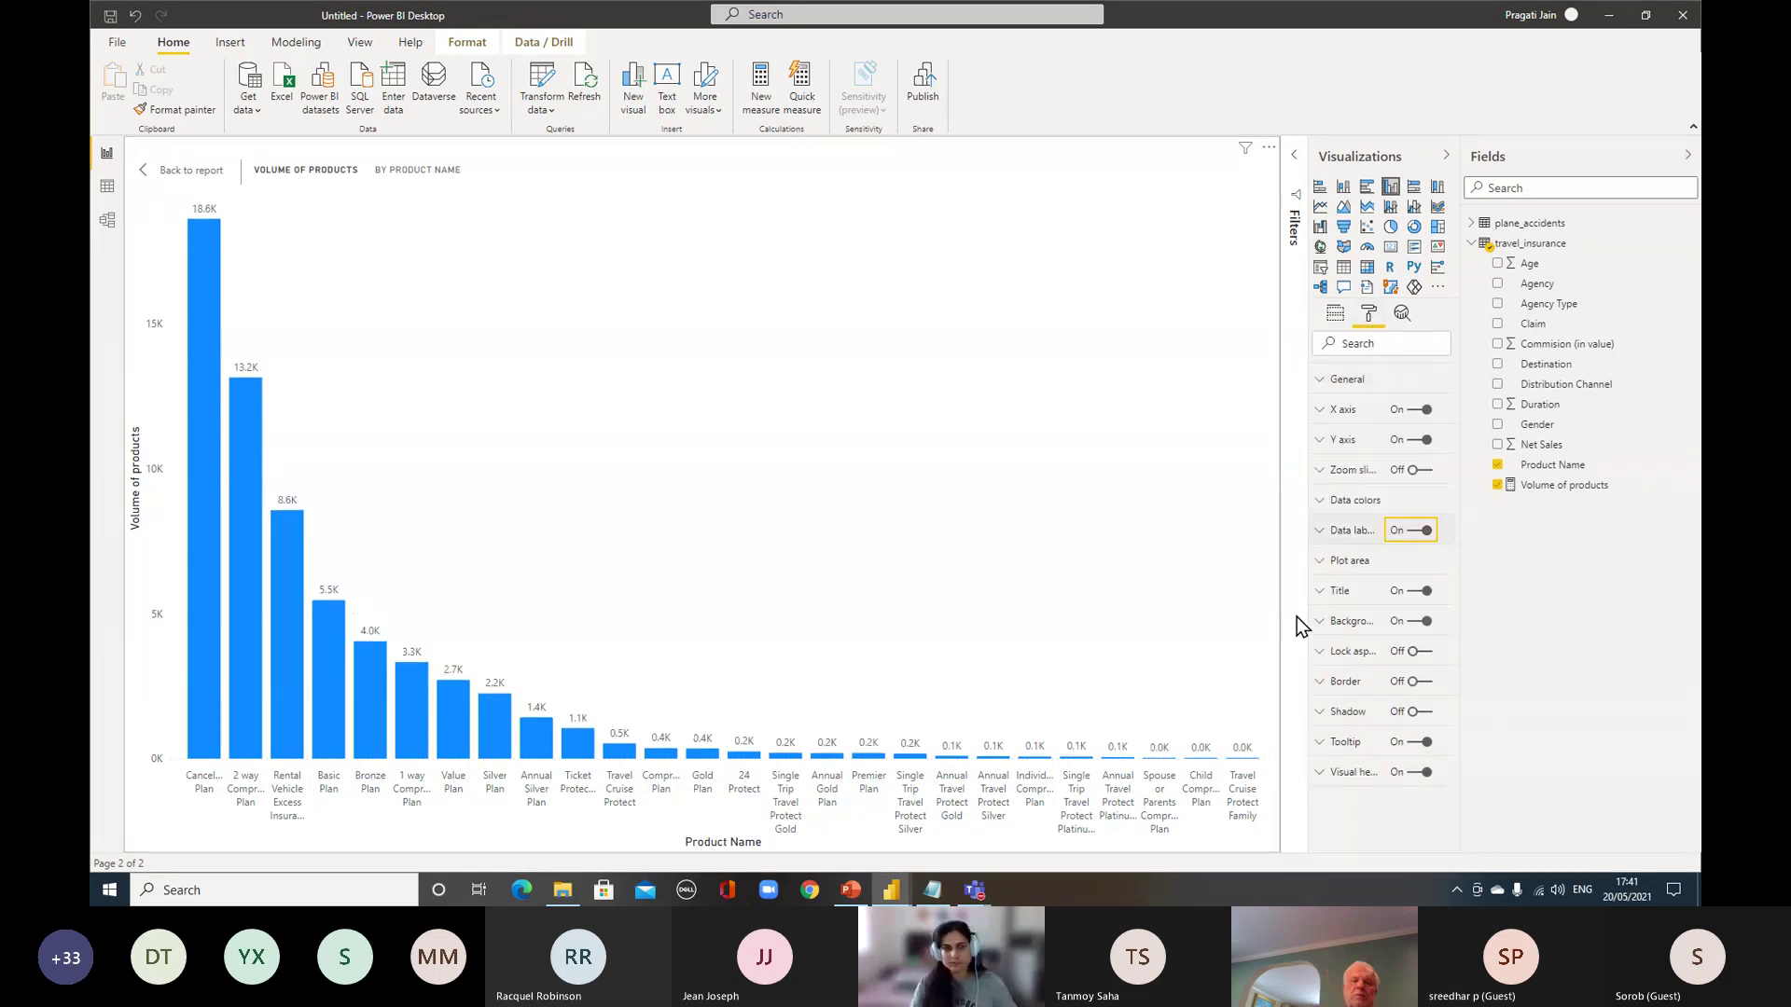
click(1344, 530)
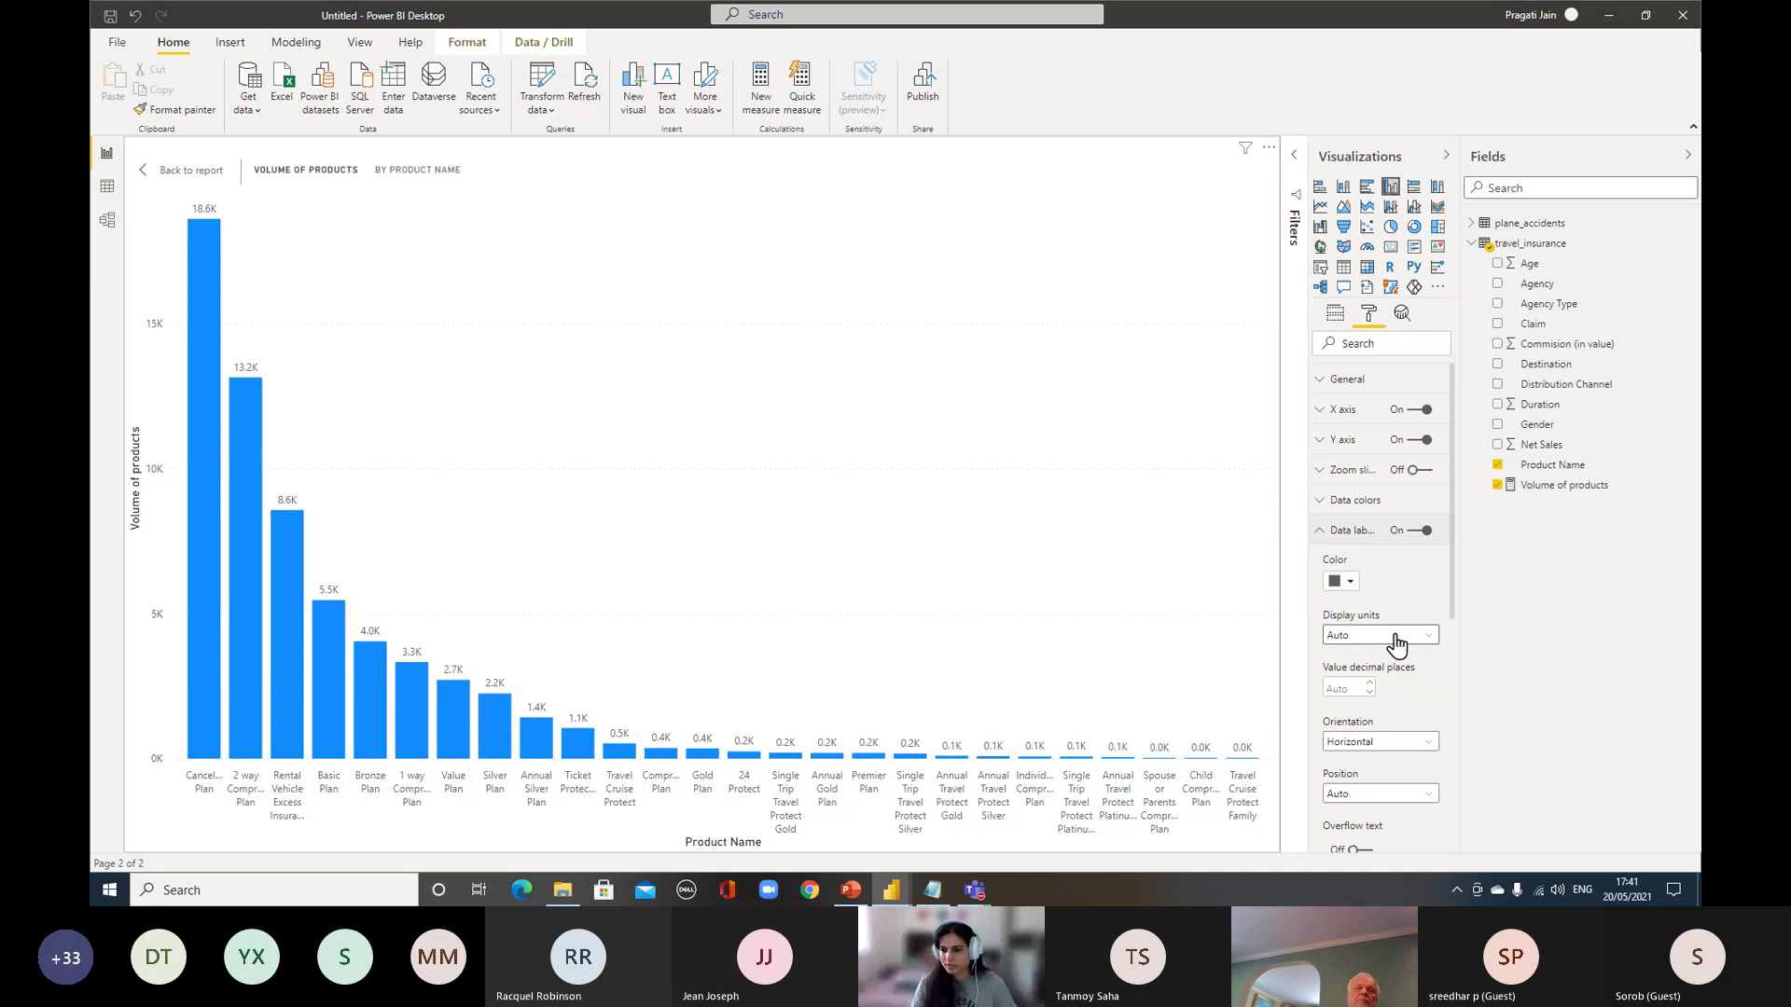
click(1389, 635)
click(1348, 651)
click(1413, 636)
click(1353, 680)
click(1316, 536)
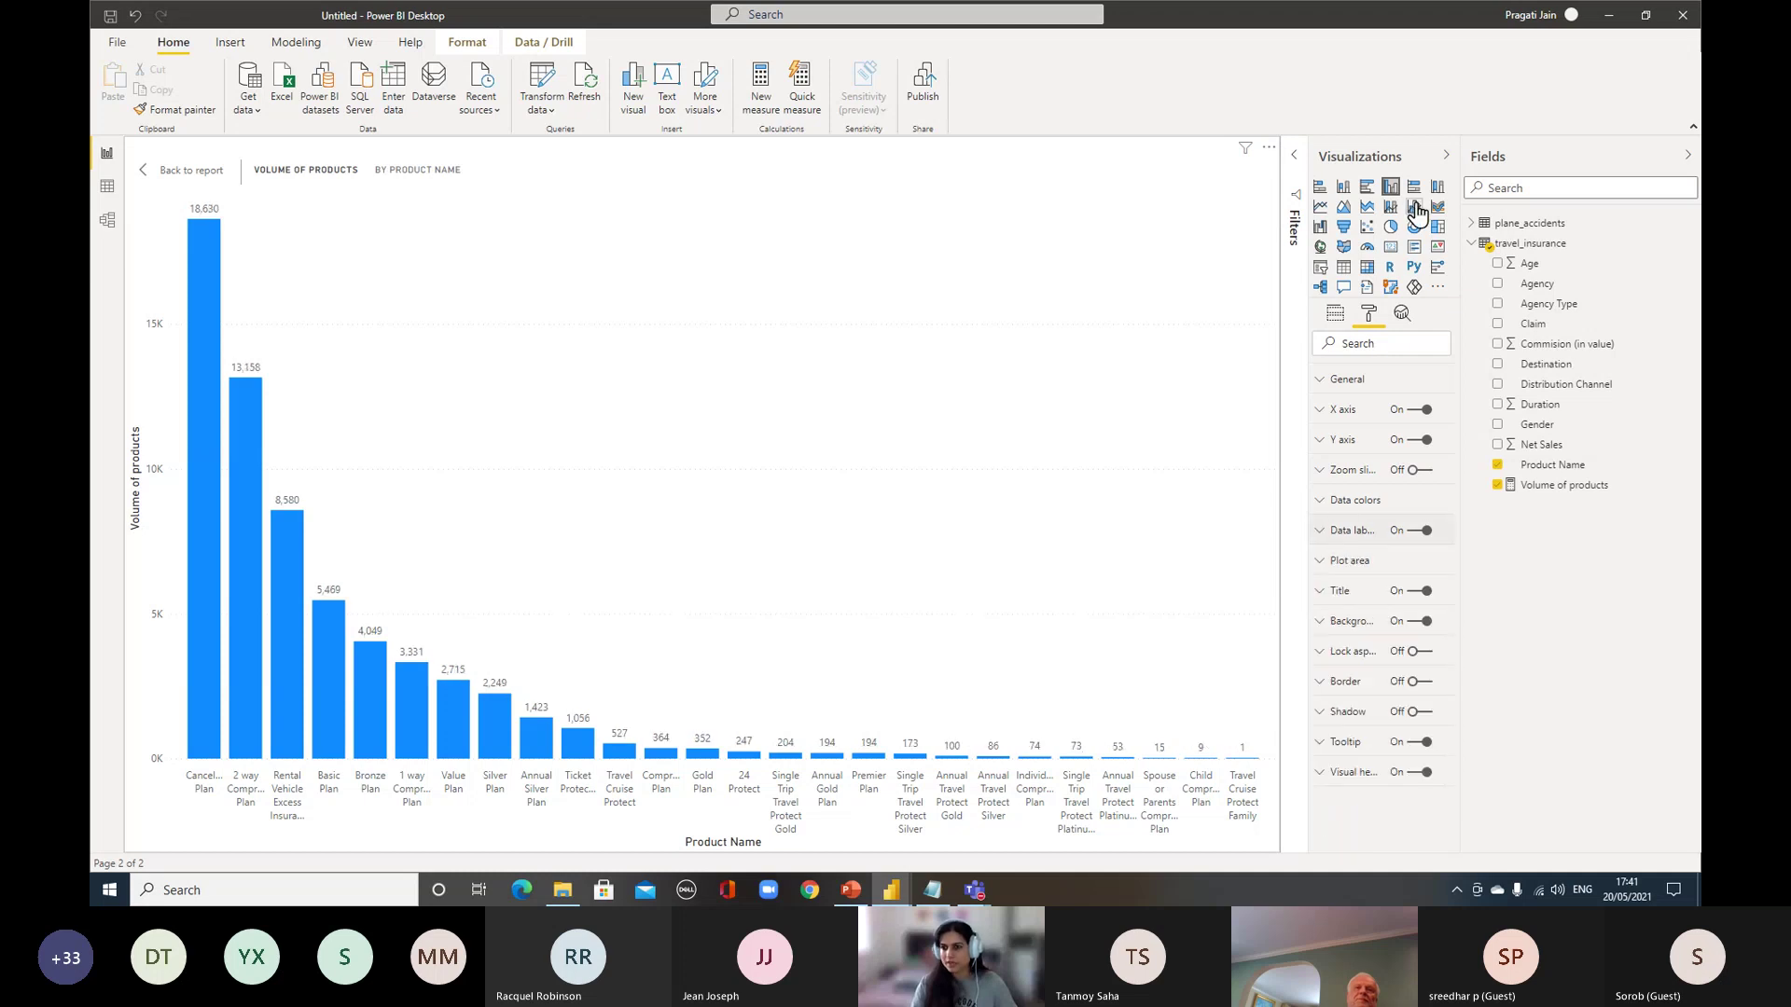
Collapse the Visualizations pane and return from focus mode to the report page
click(1445, 154)
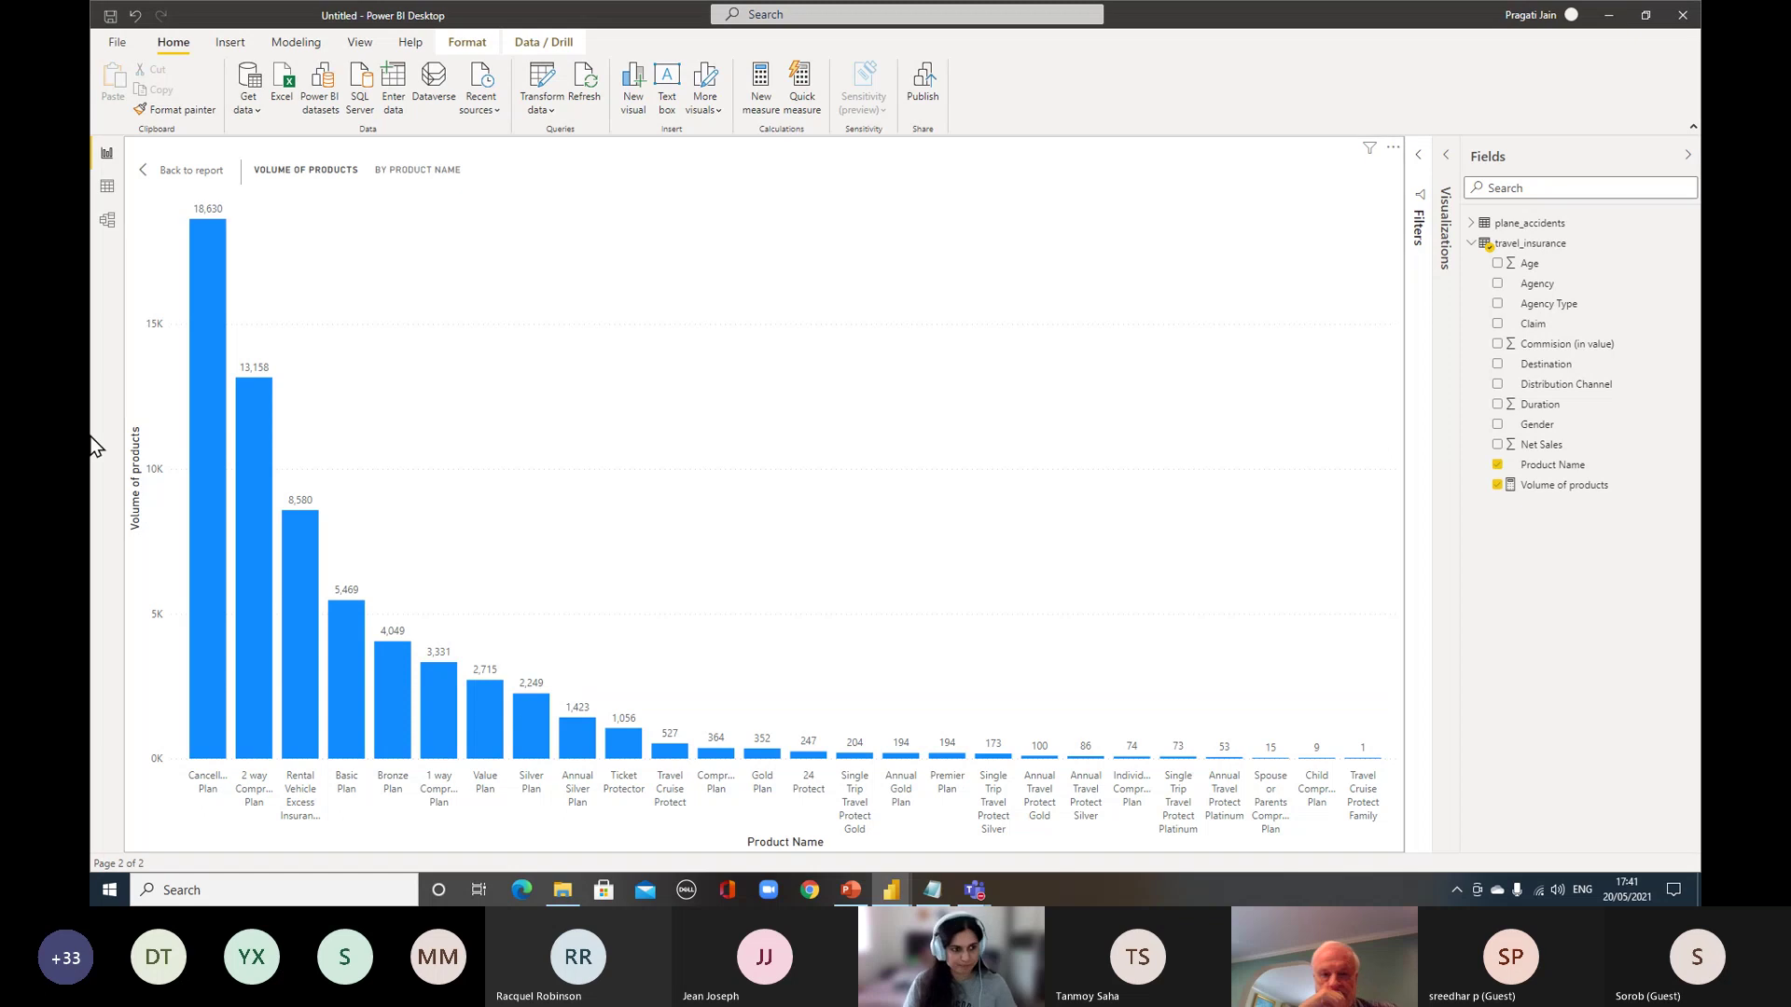
click(186, 171)
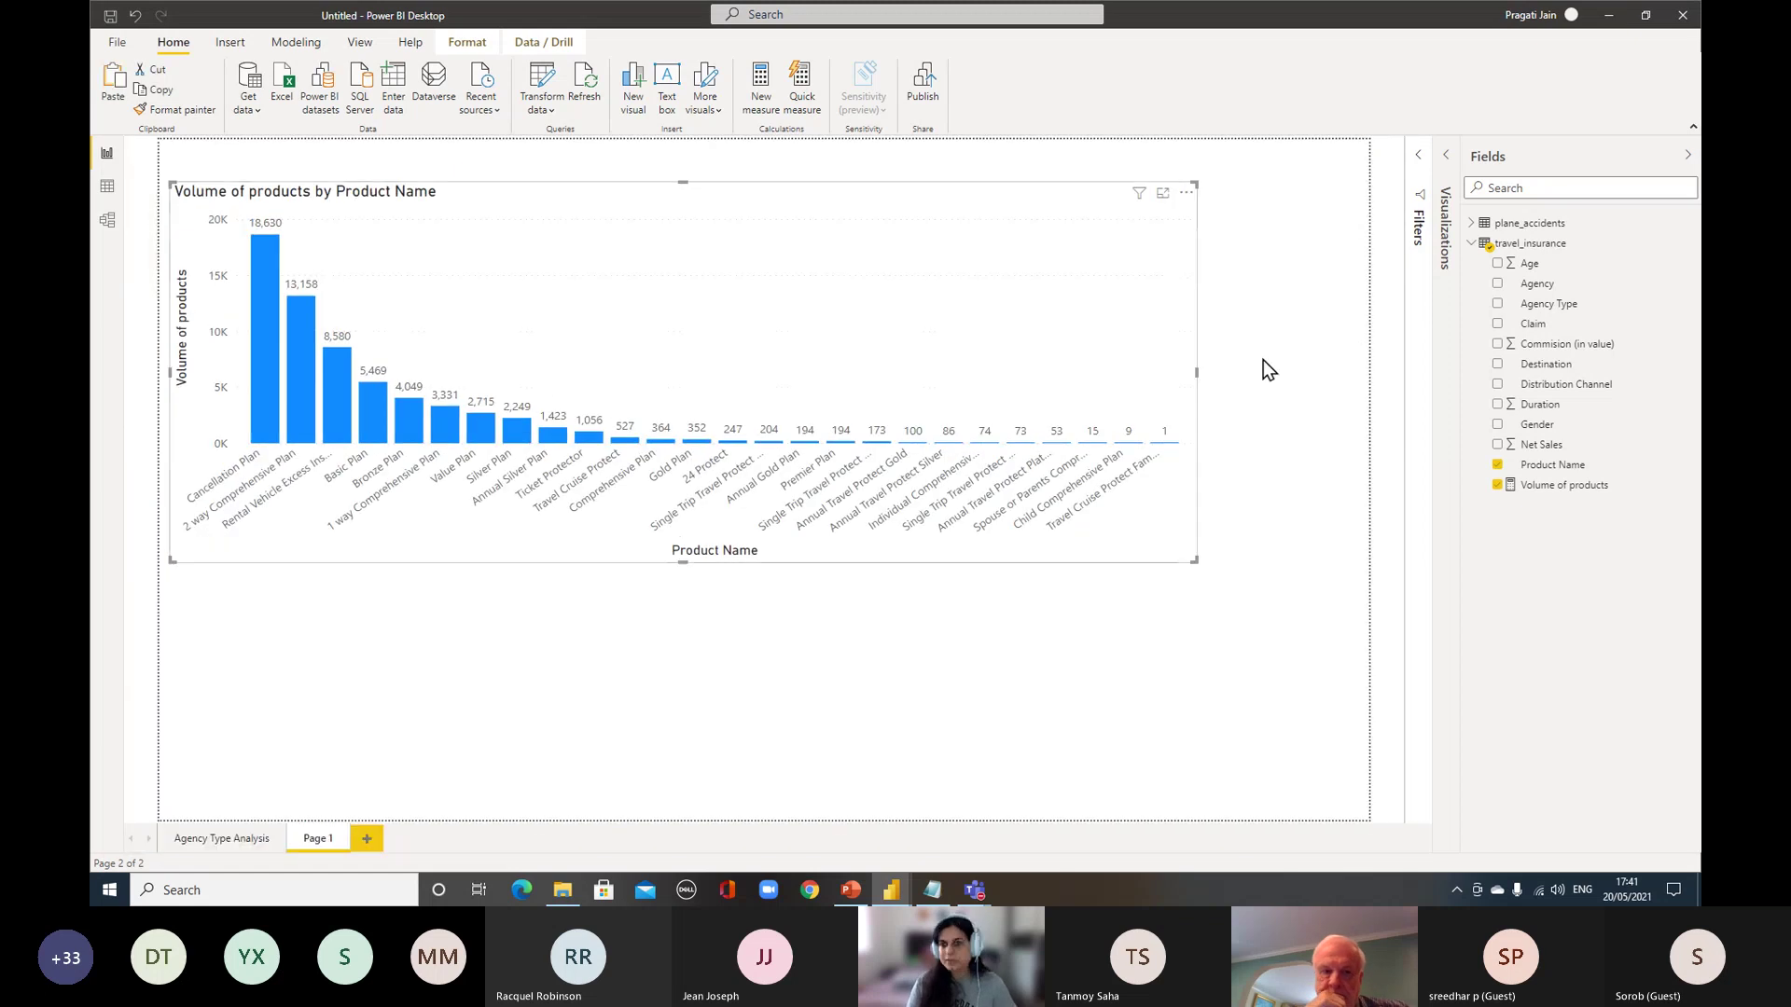
click(1416, 170)
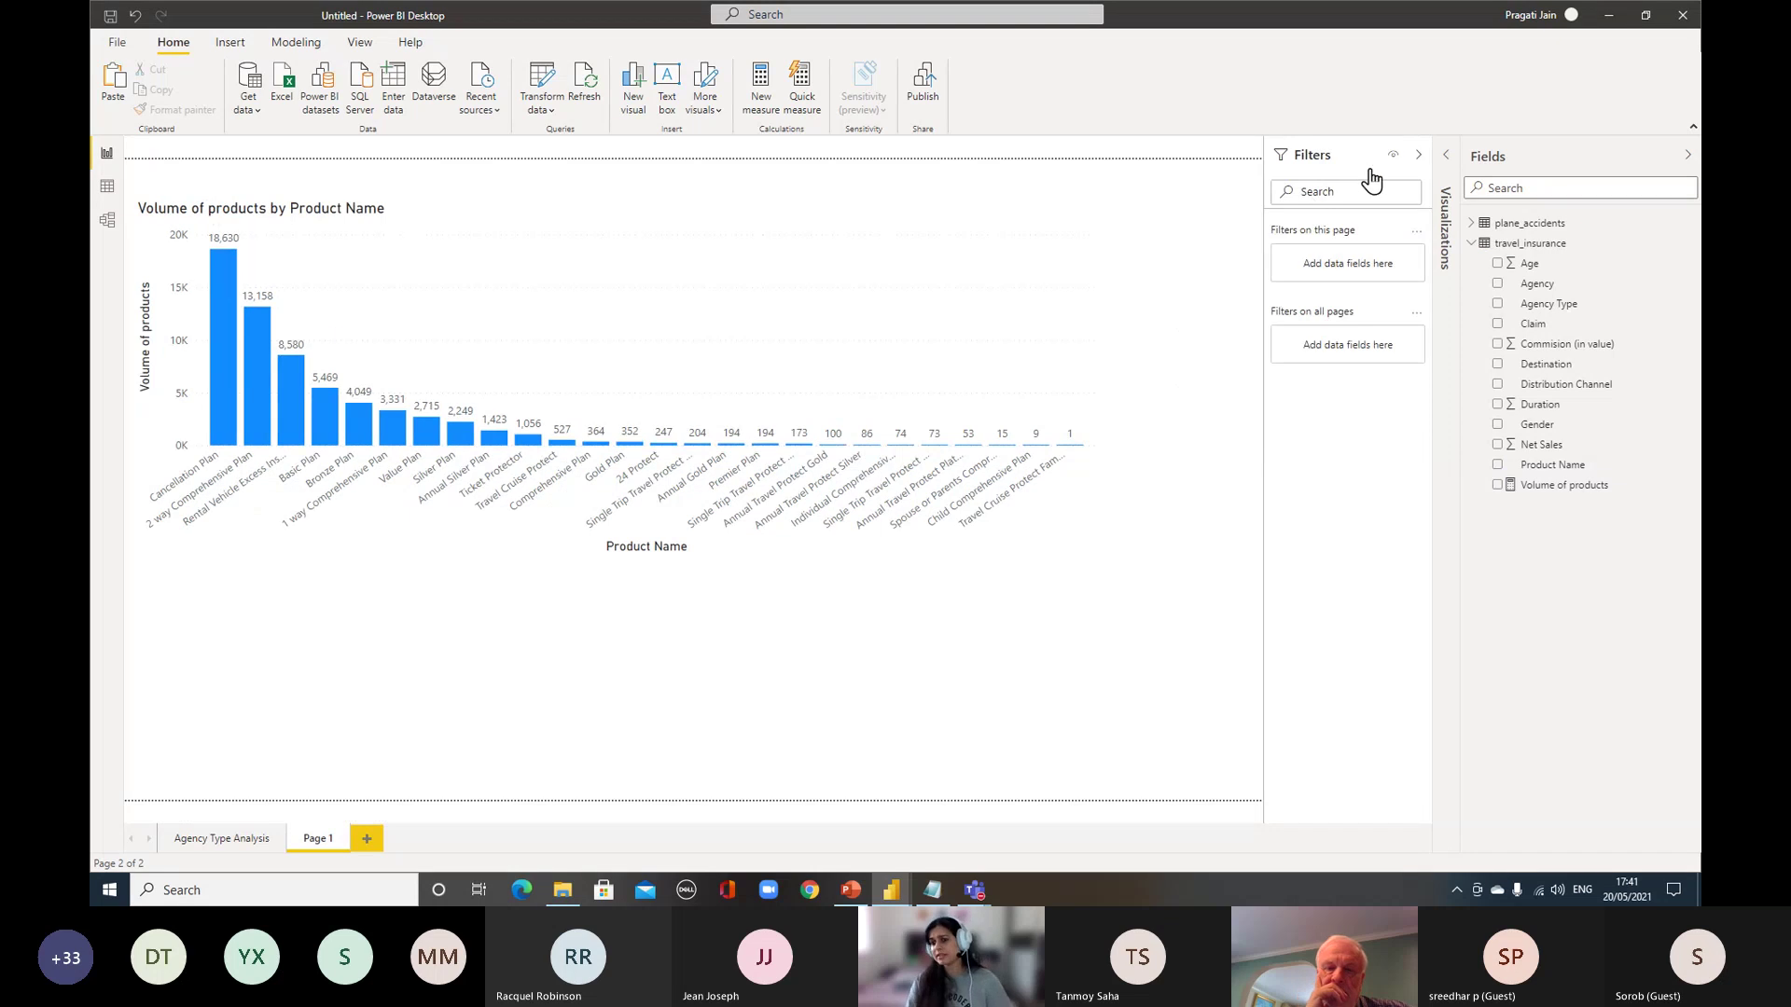
click(1418, 155)
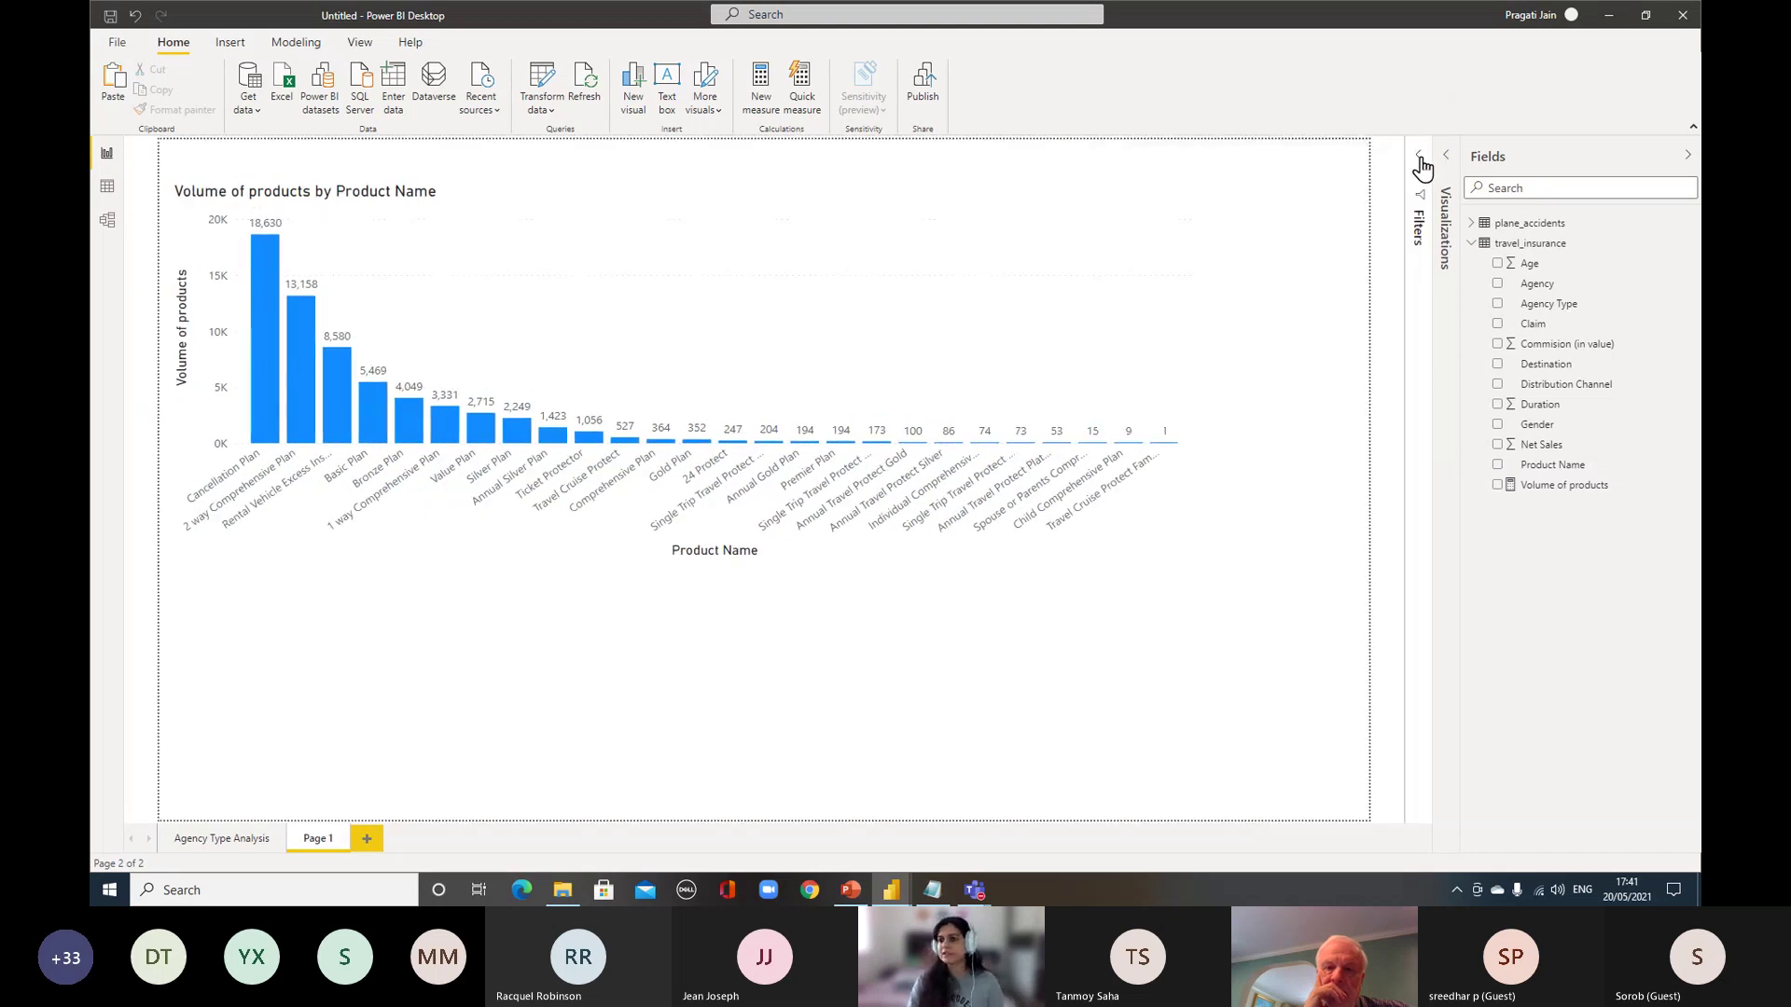
Add Agency Type as a page-level filter on Page 1 limited to Travel Agency, and check the Agency Type Analysis page for comparison
click(1420, 168)
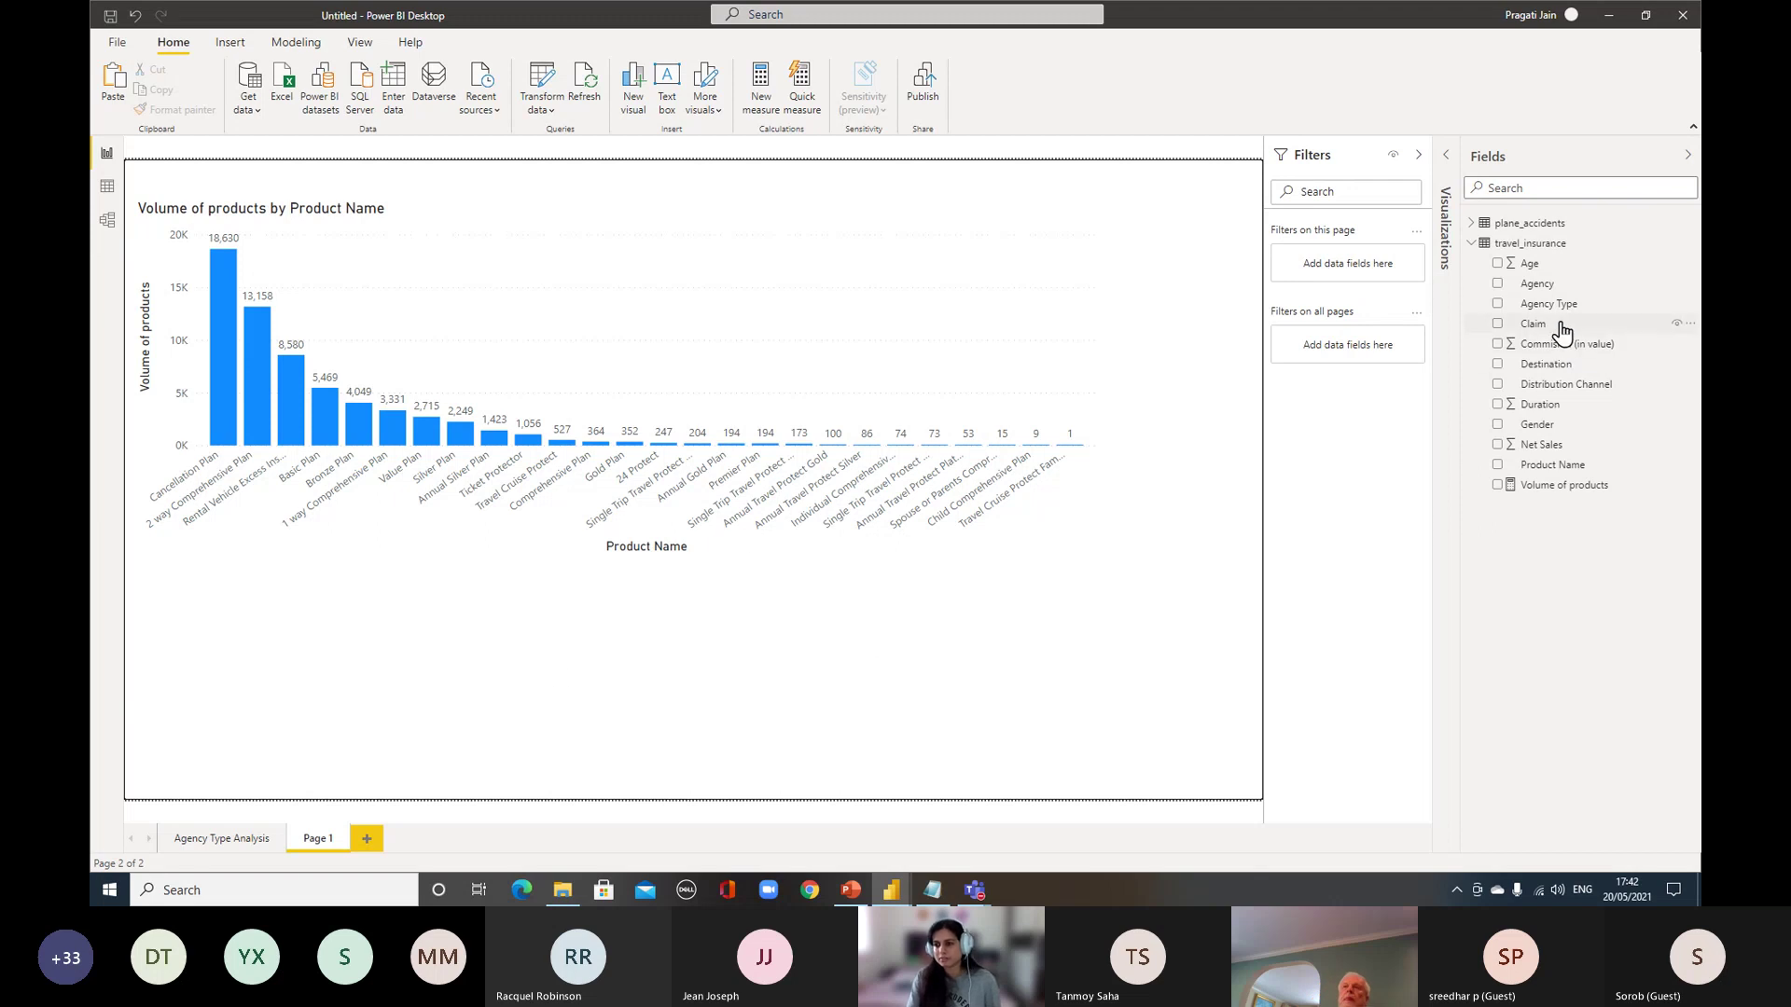
drag(1553, 304, 1363, 271)
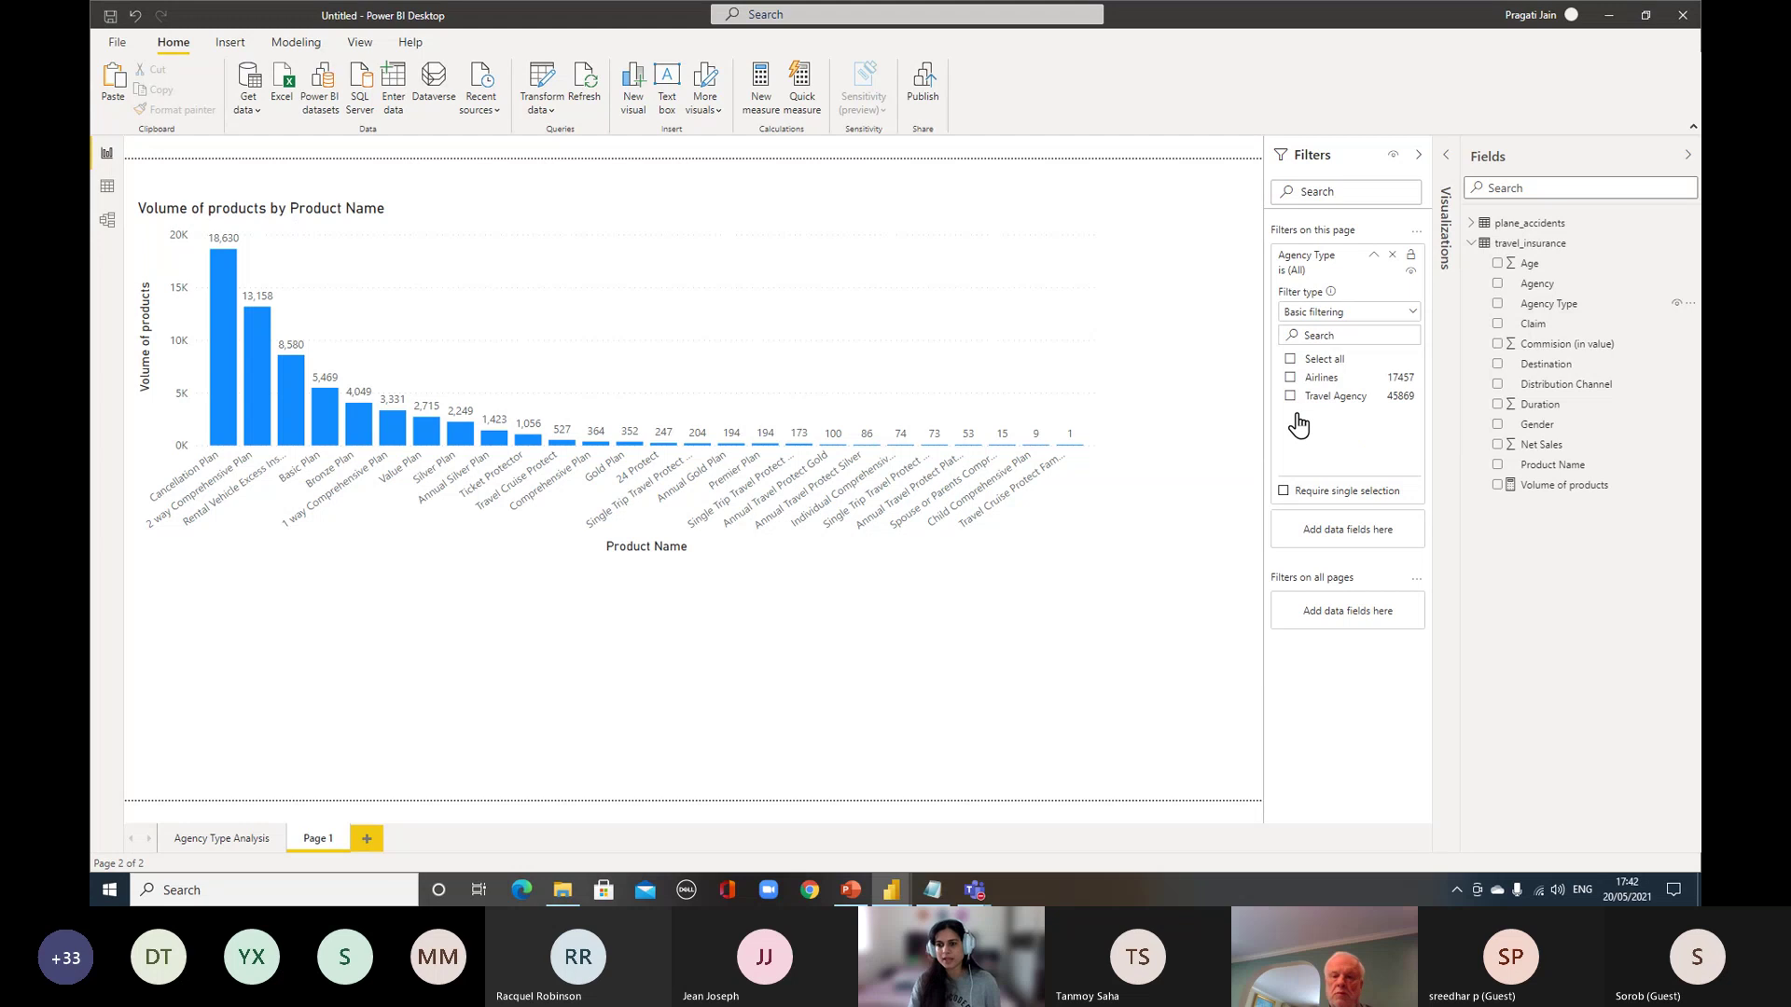
click(1291, 398)
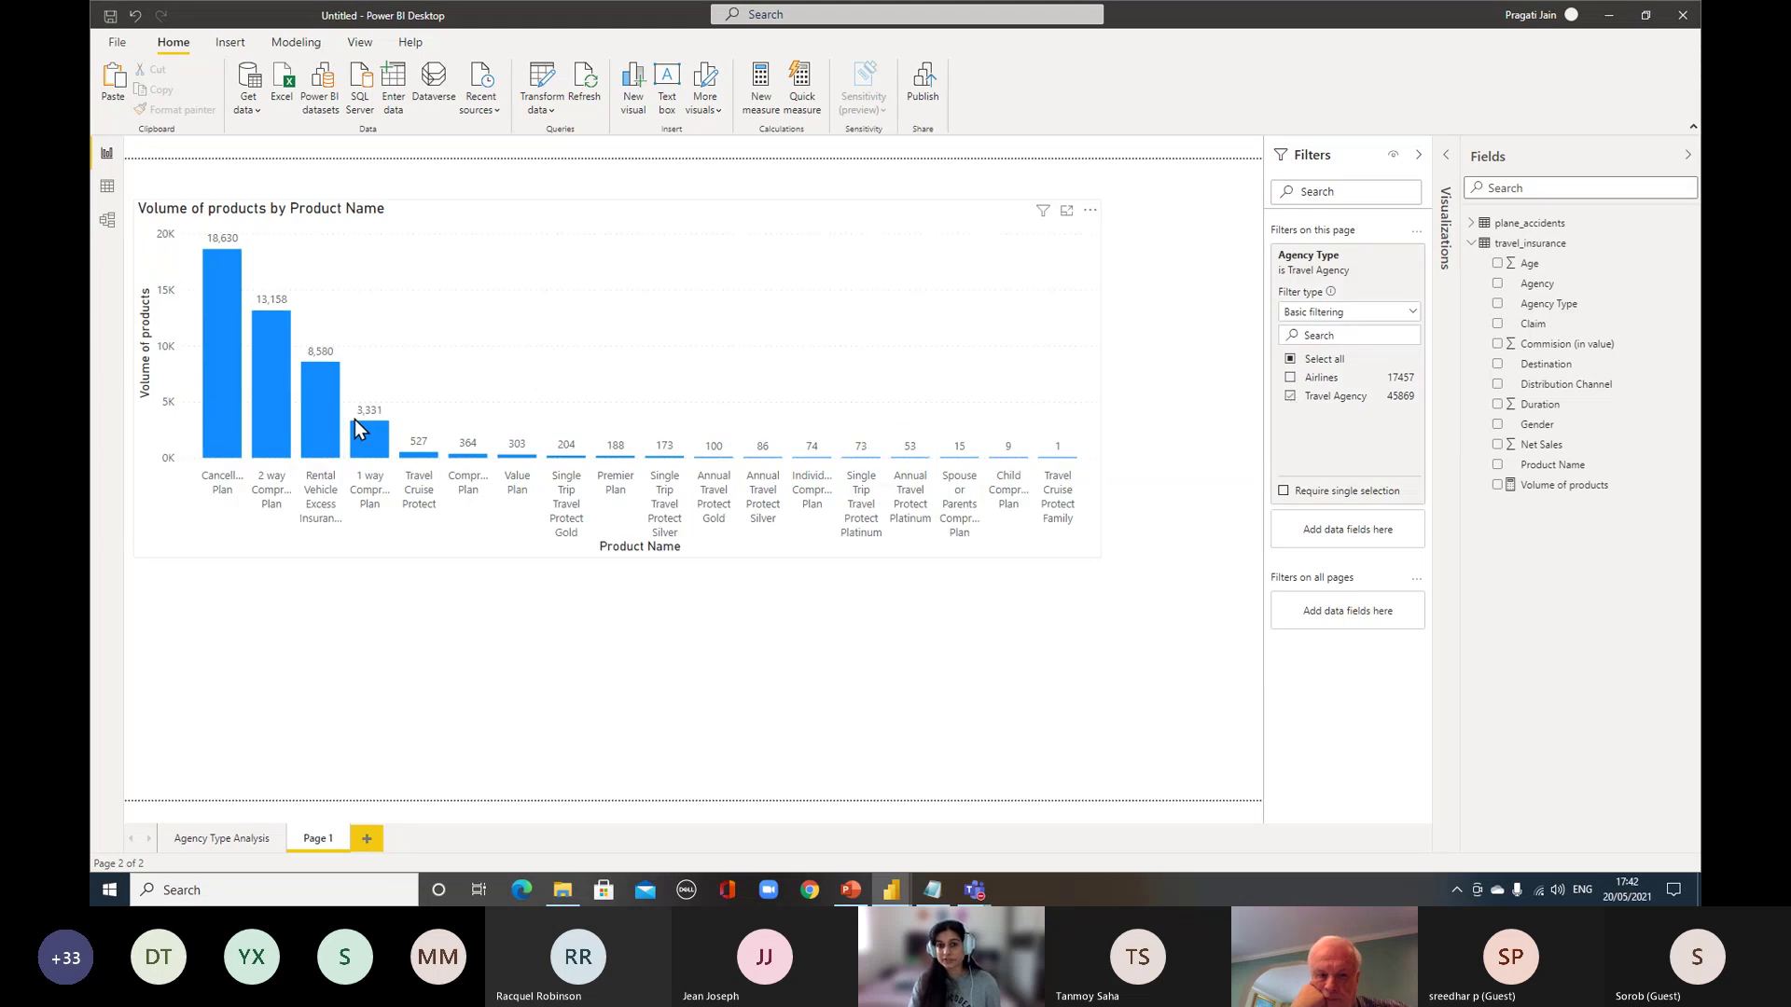
click(715, 654)
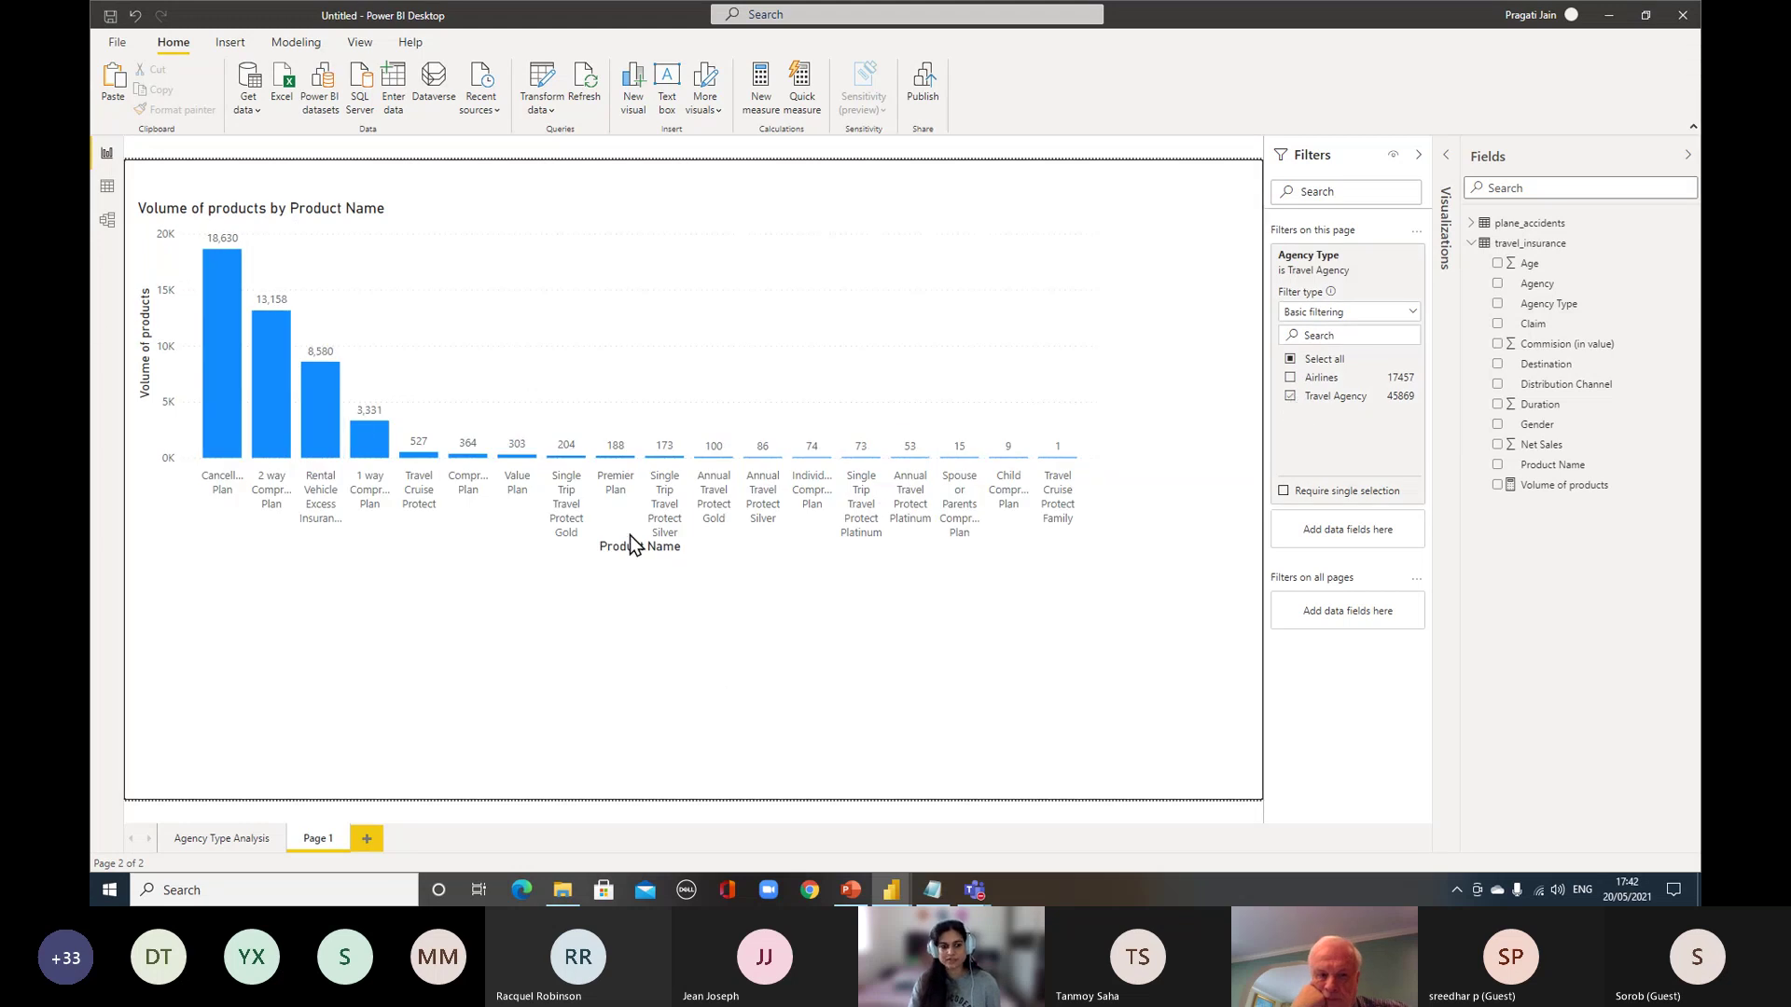
click(221, 838)
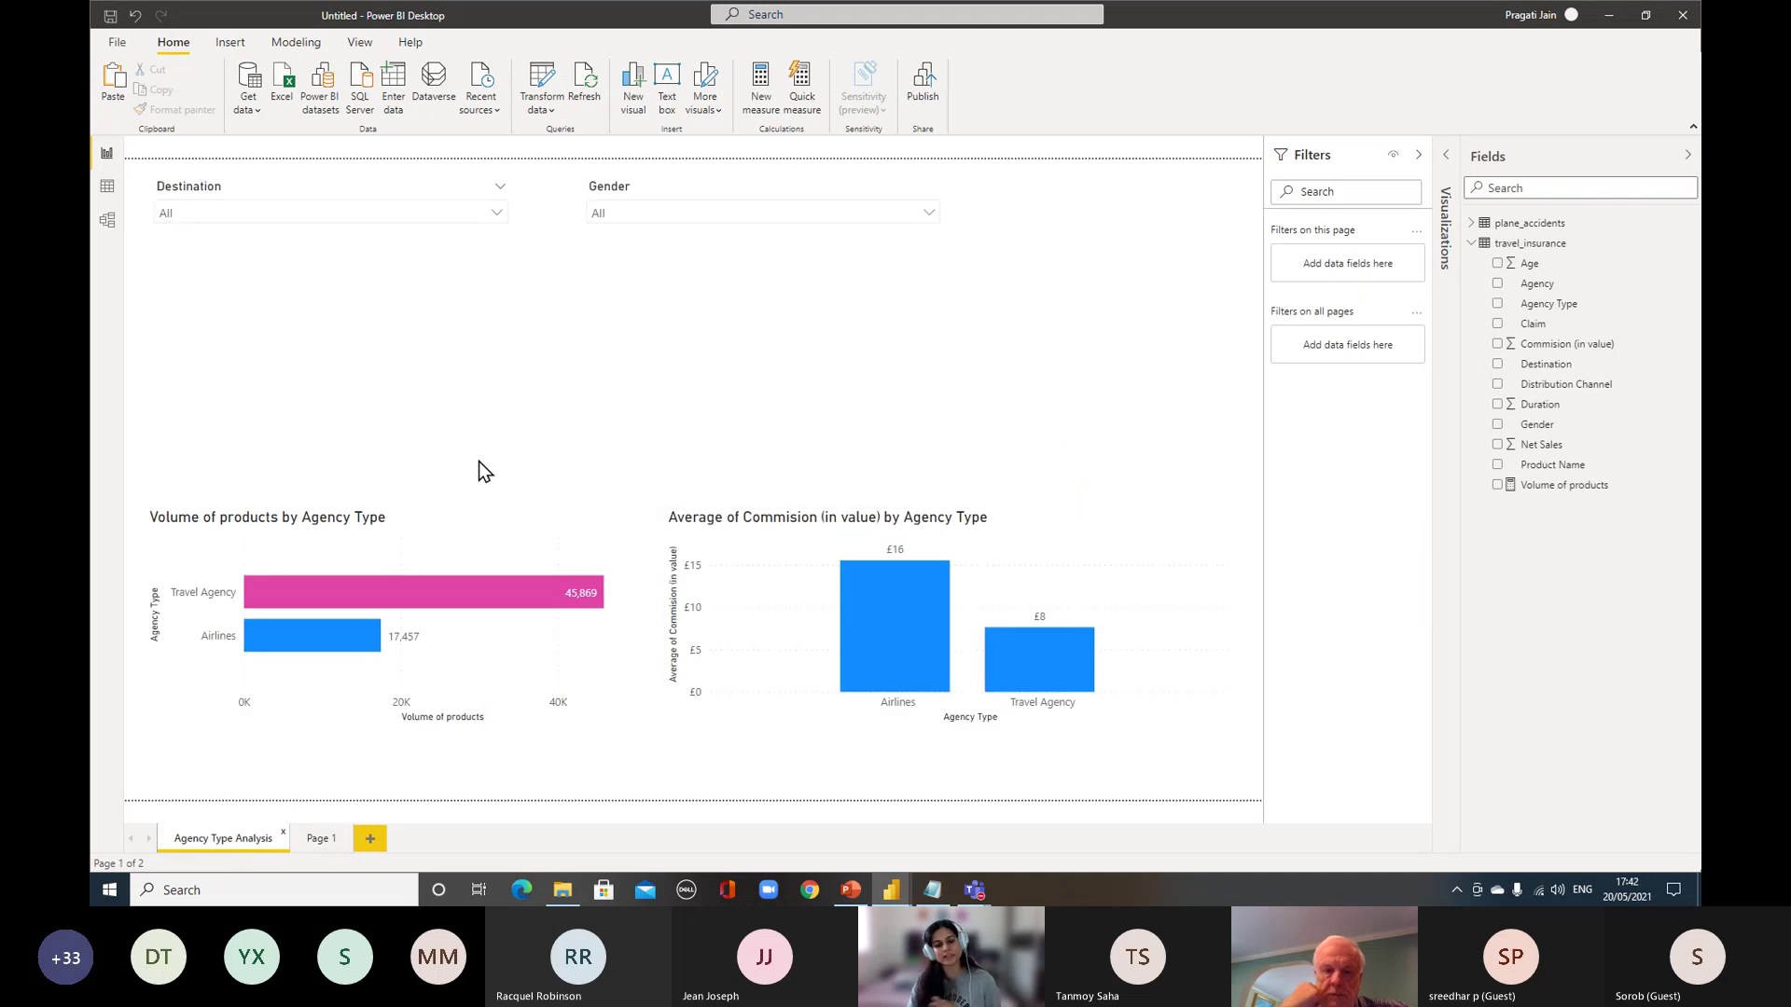
click(315, 838)
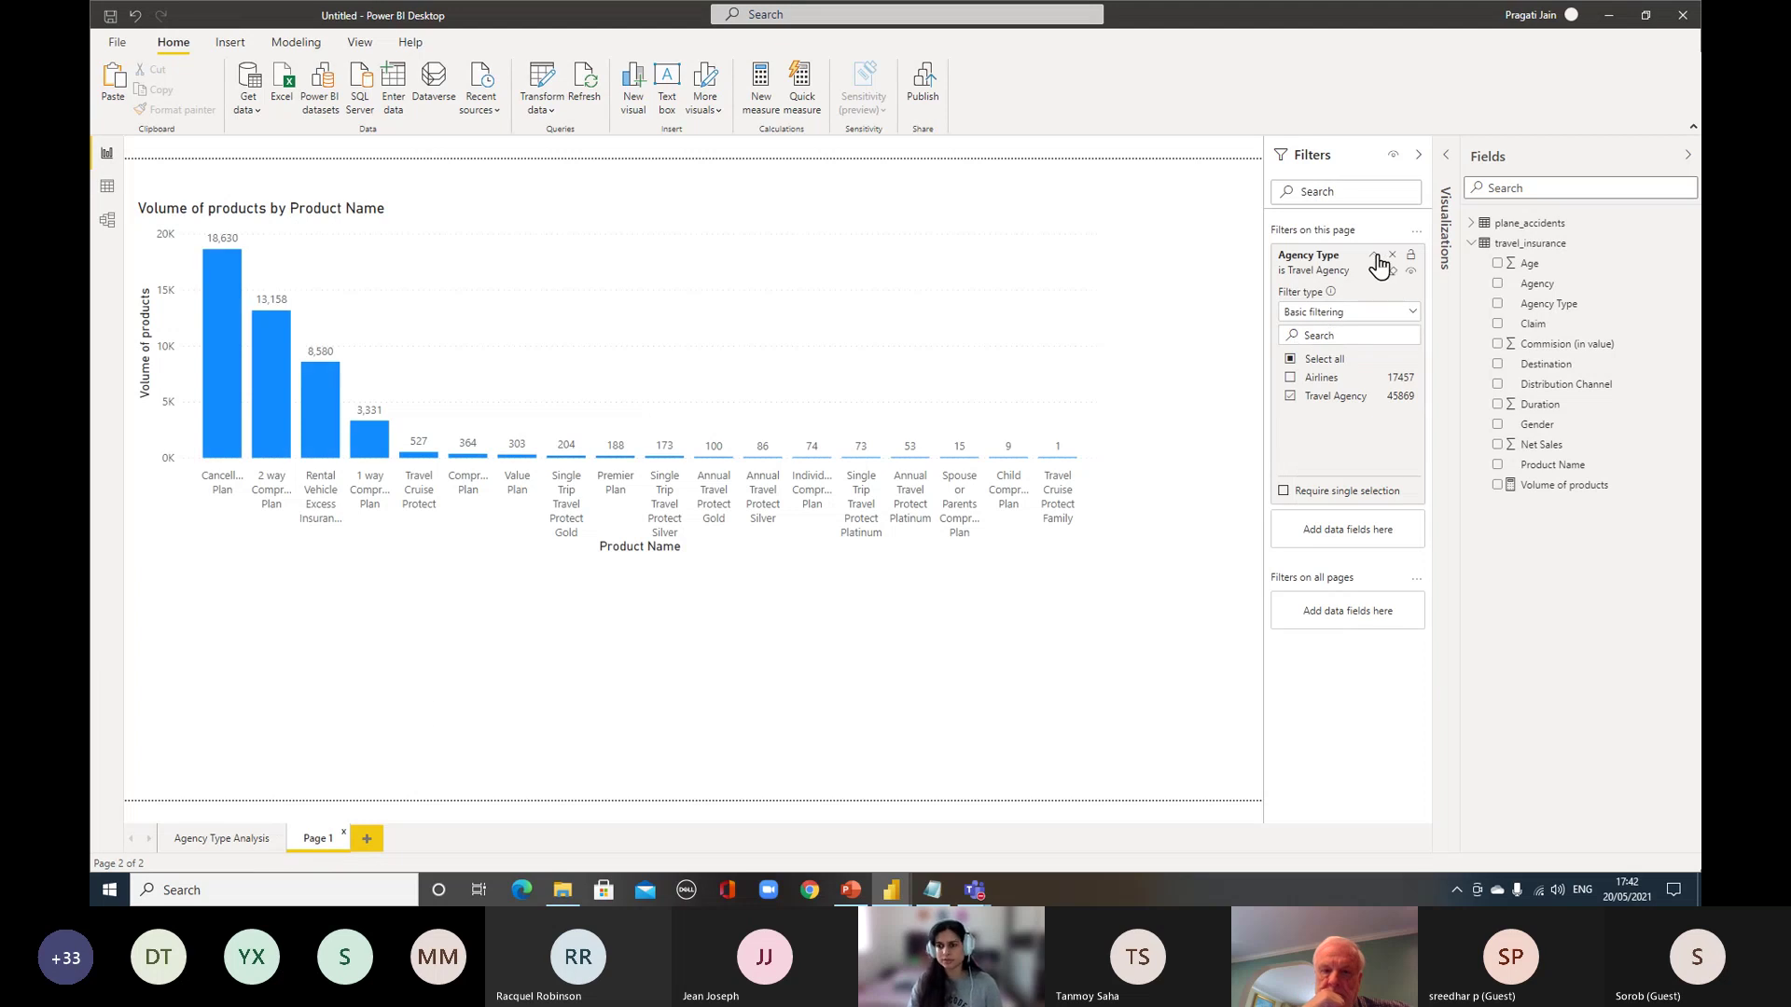
Collapse the Agency Type filter card, and add Claim as a filter on all pages, limited to No from the Agency Type Analysis page
click(1375, 257)
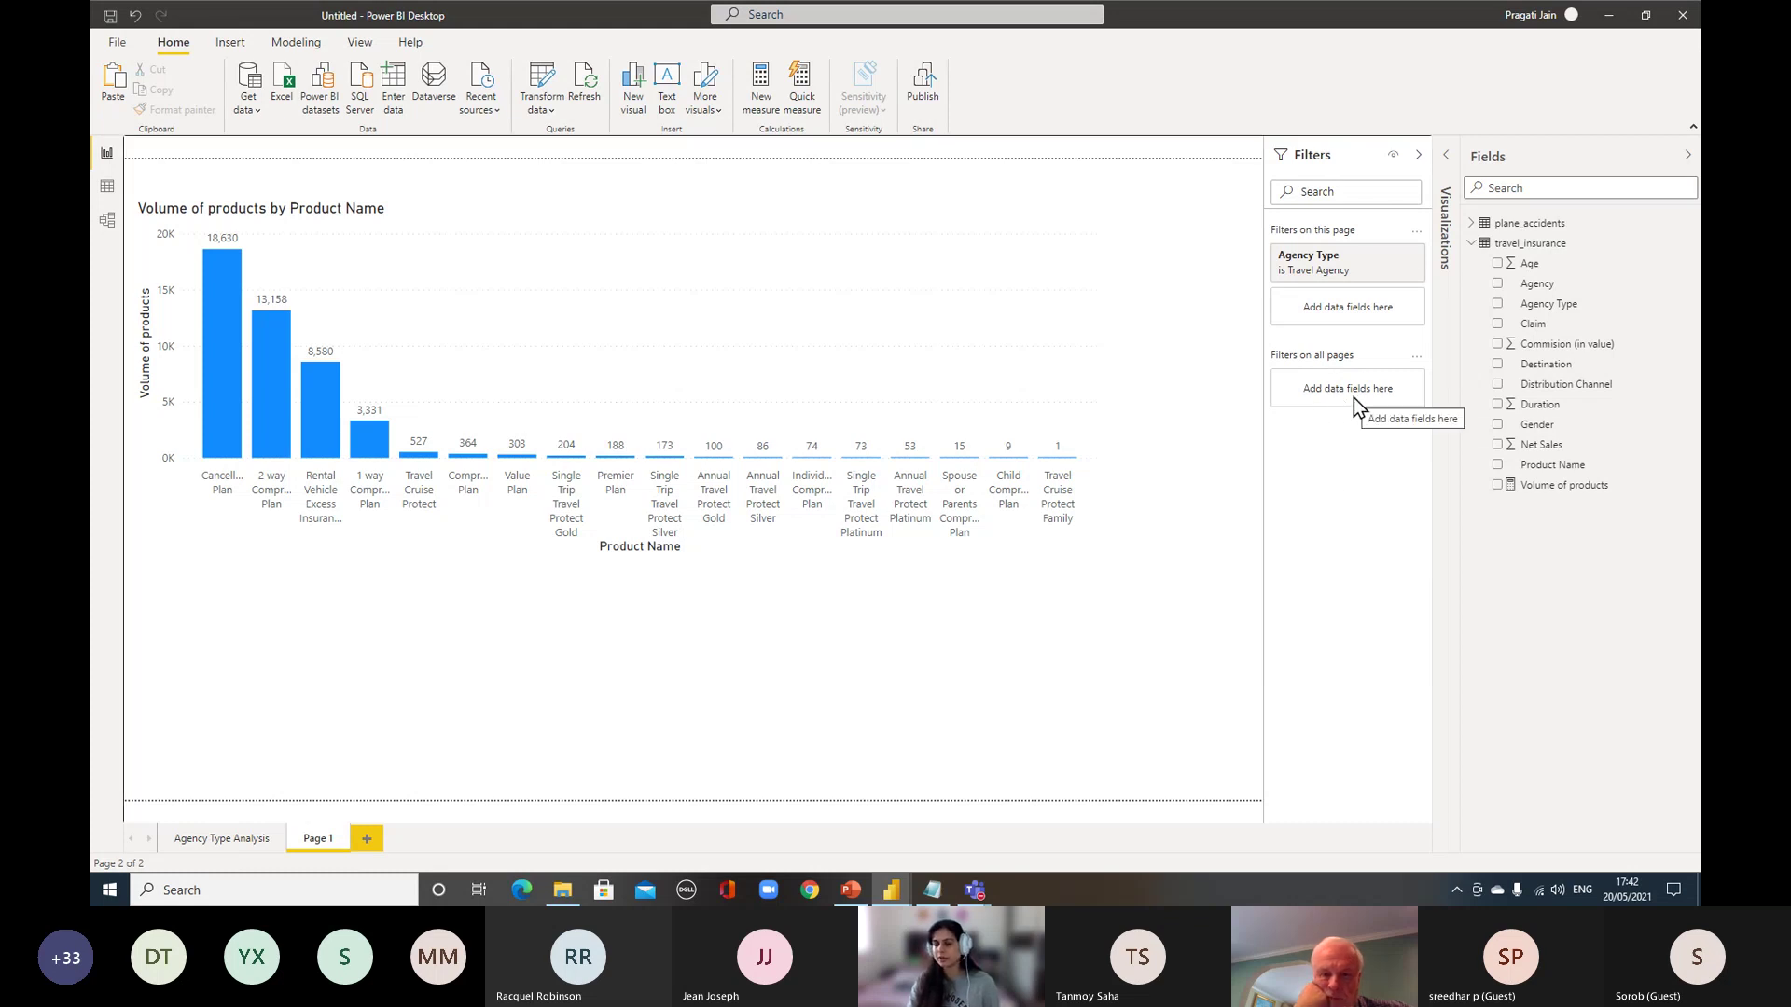
drag(1533, 325, 1341, 397)
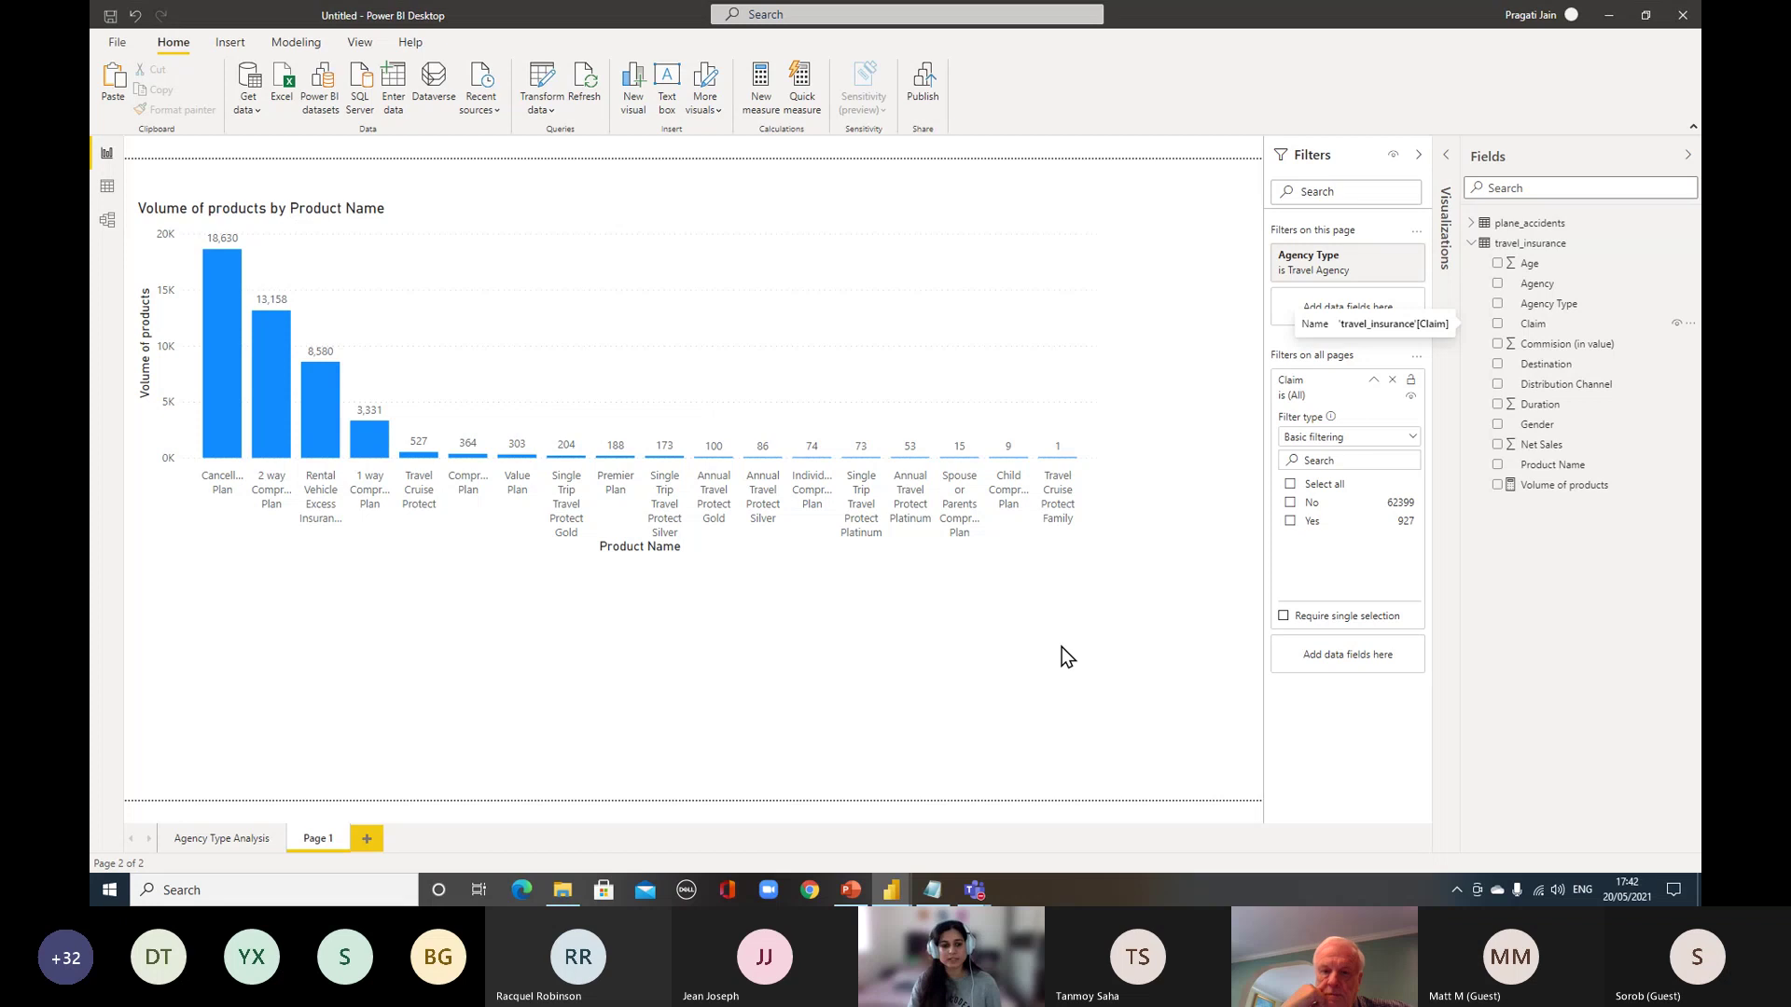
click(195, 840)
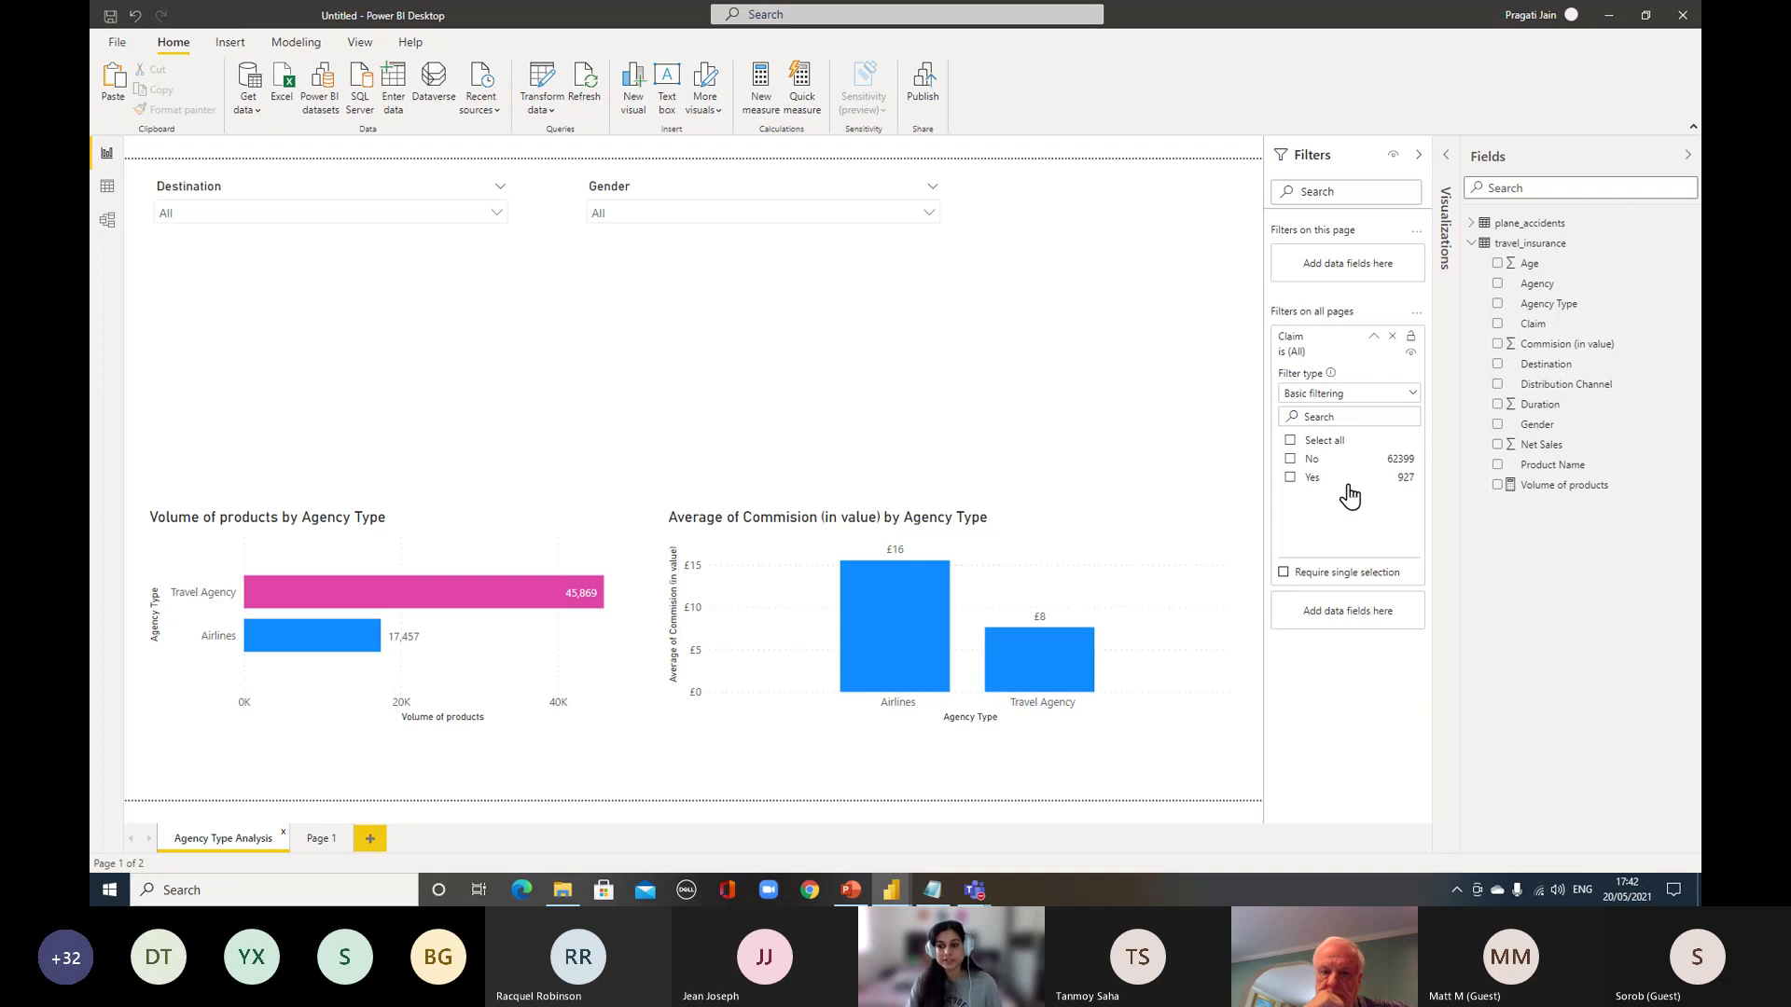
click(1291, 460)
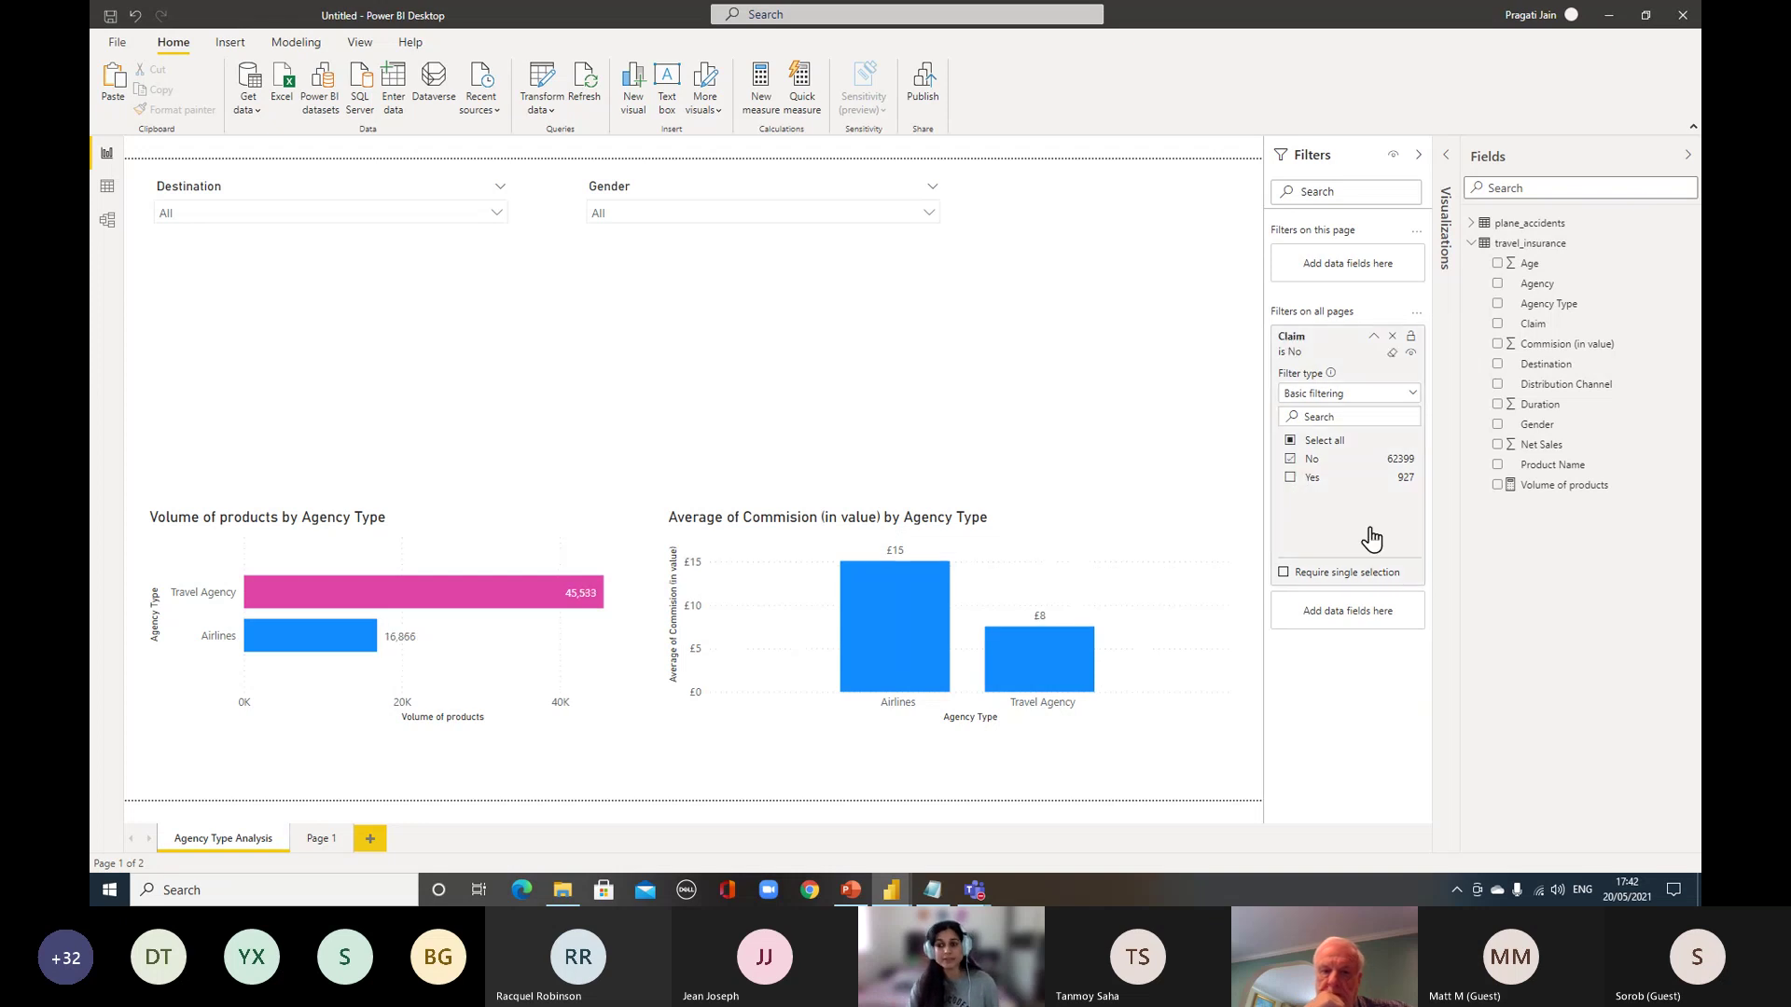
On Page 1, clear the Claim selection from the all-pages filter and the Agency Type selection from the page filter
click(318, 843)
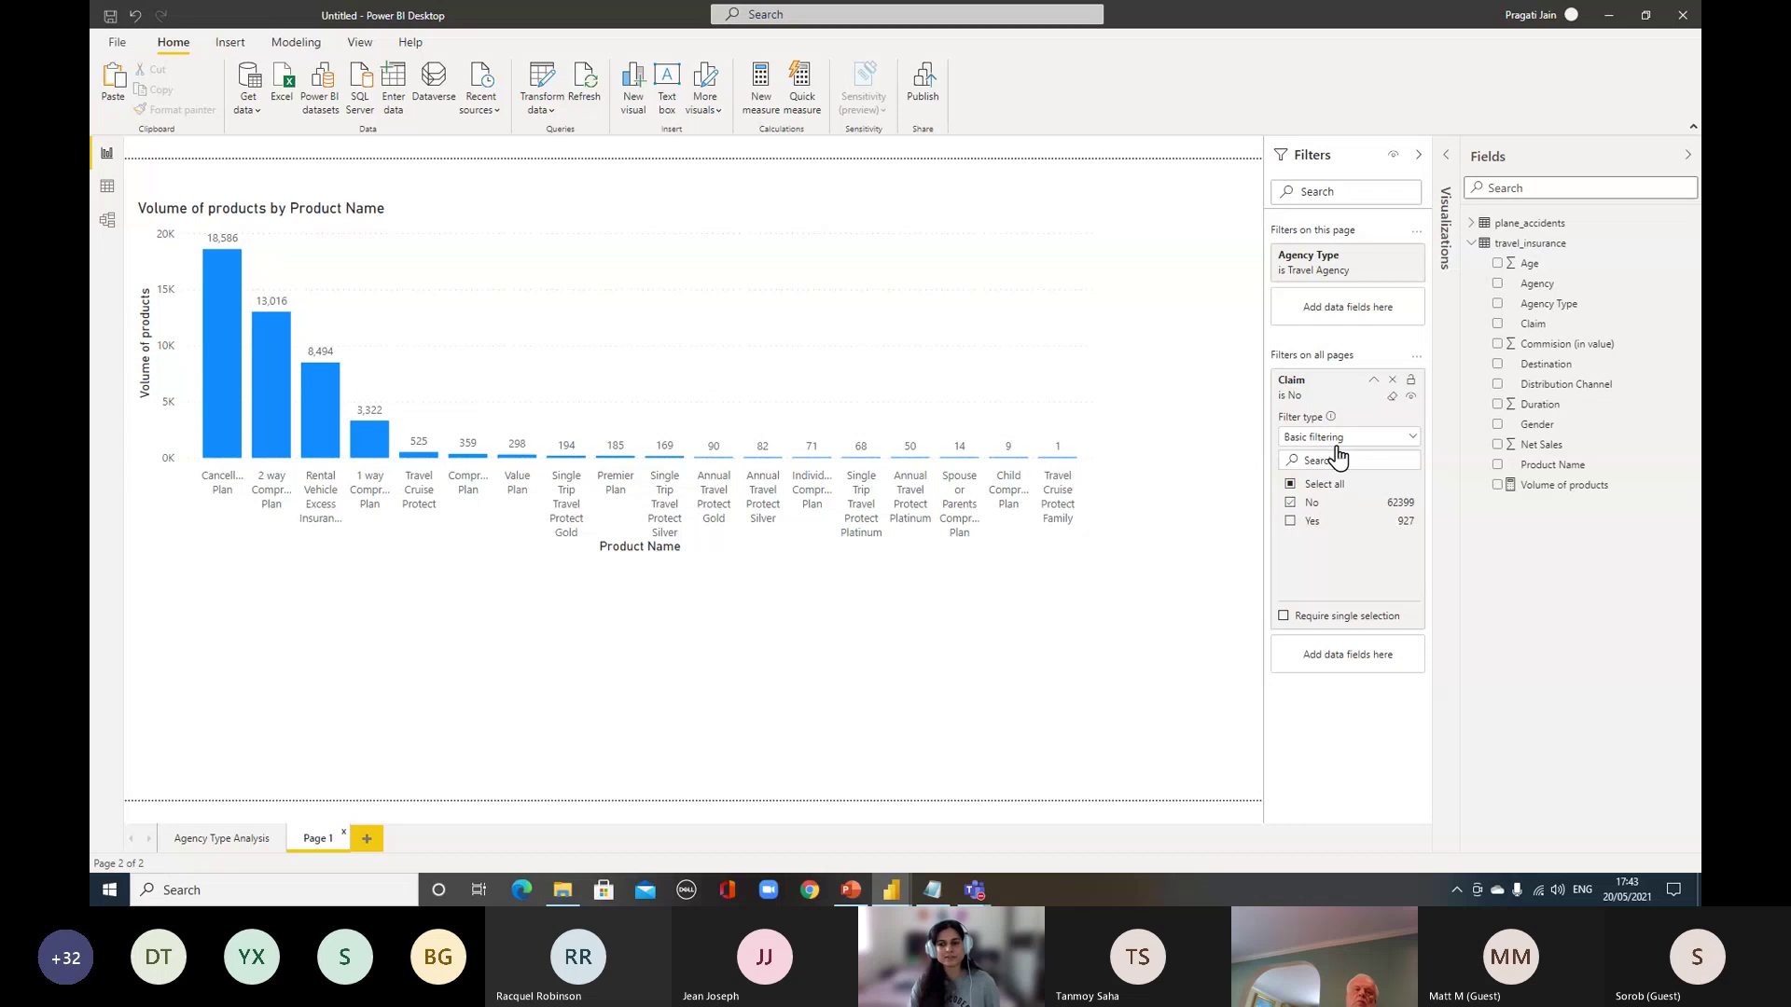
click(1375, 382)
click(1376, 384)
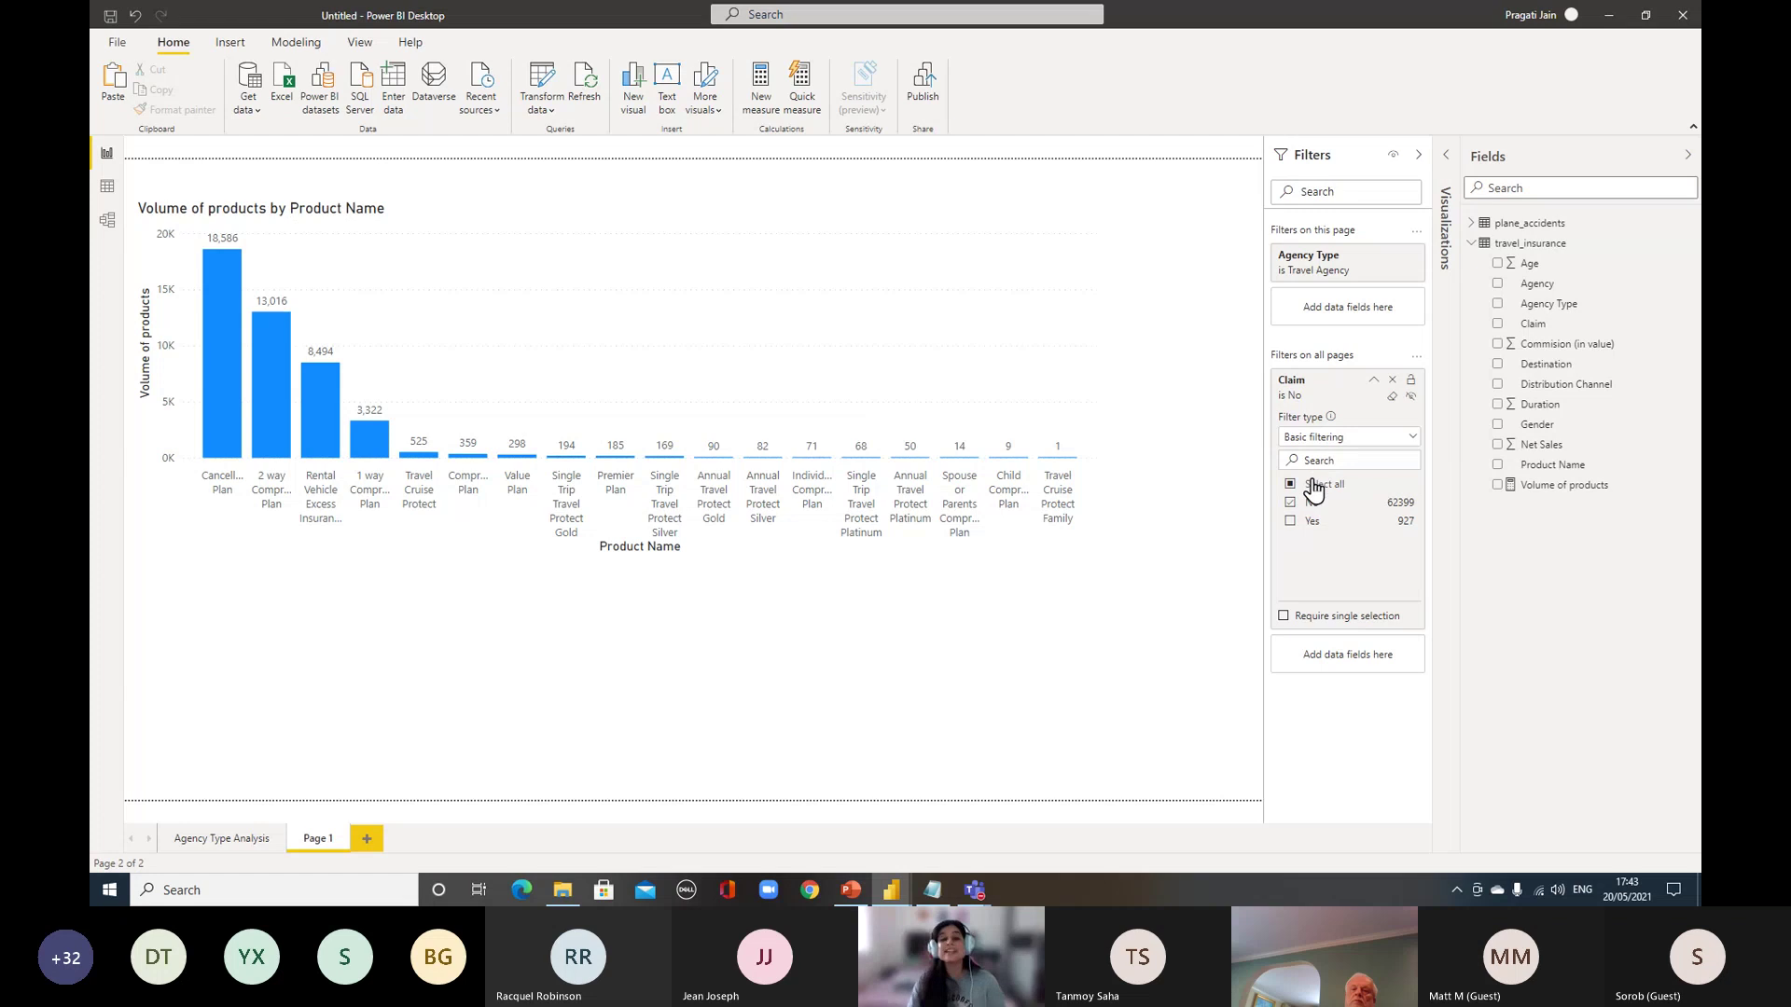
click(1391, 397)
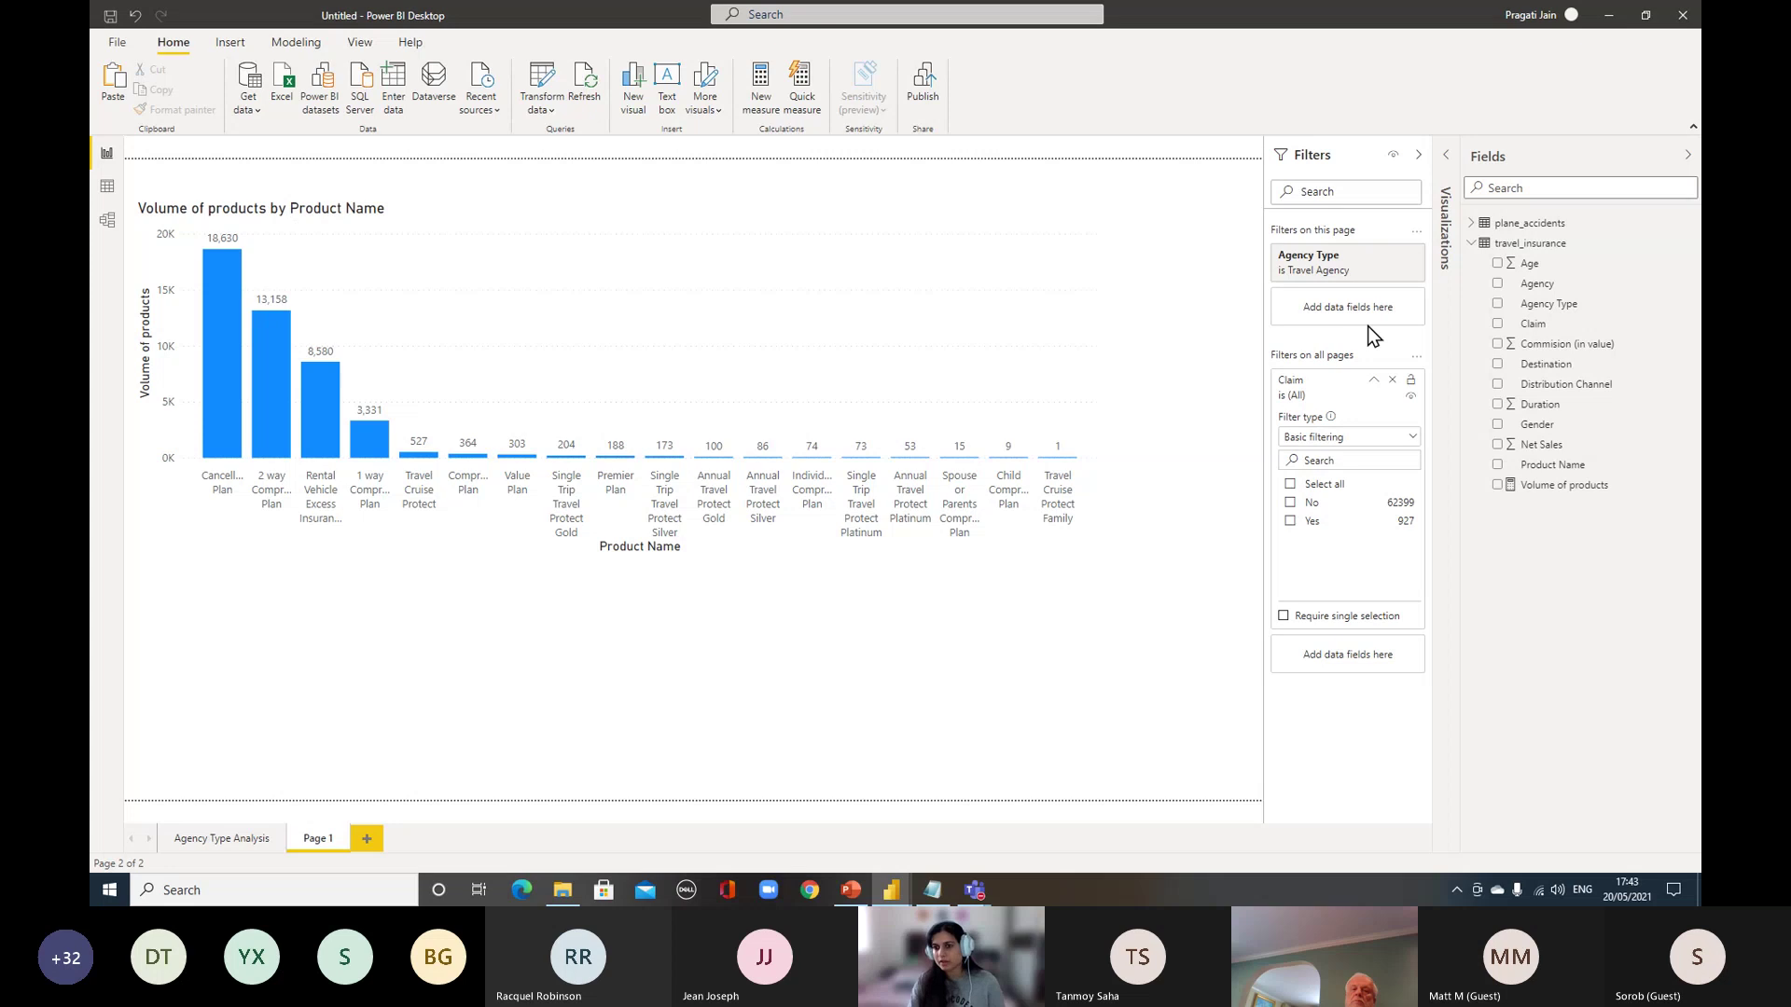
click(1392, 271)
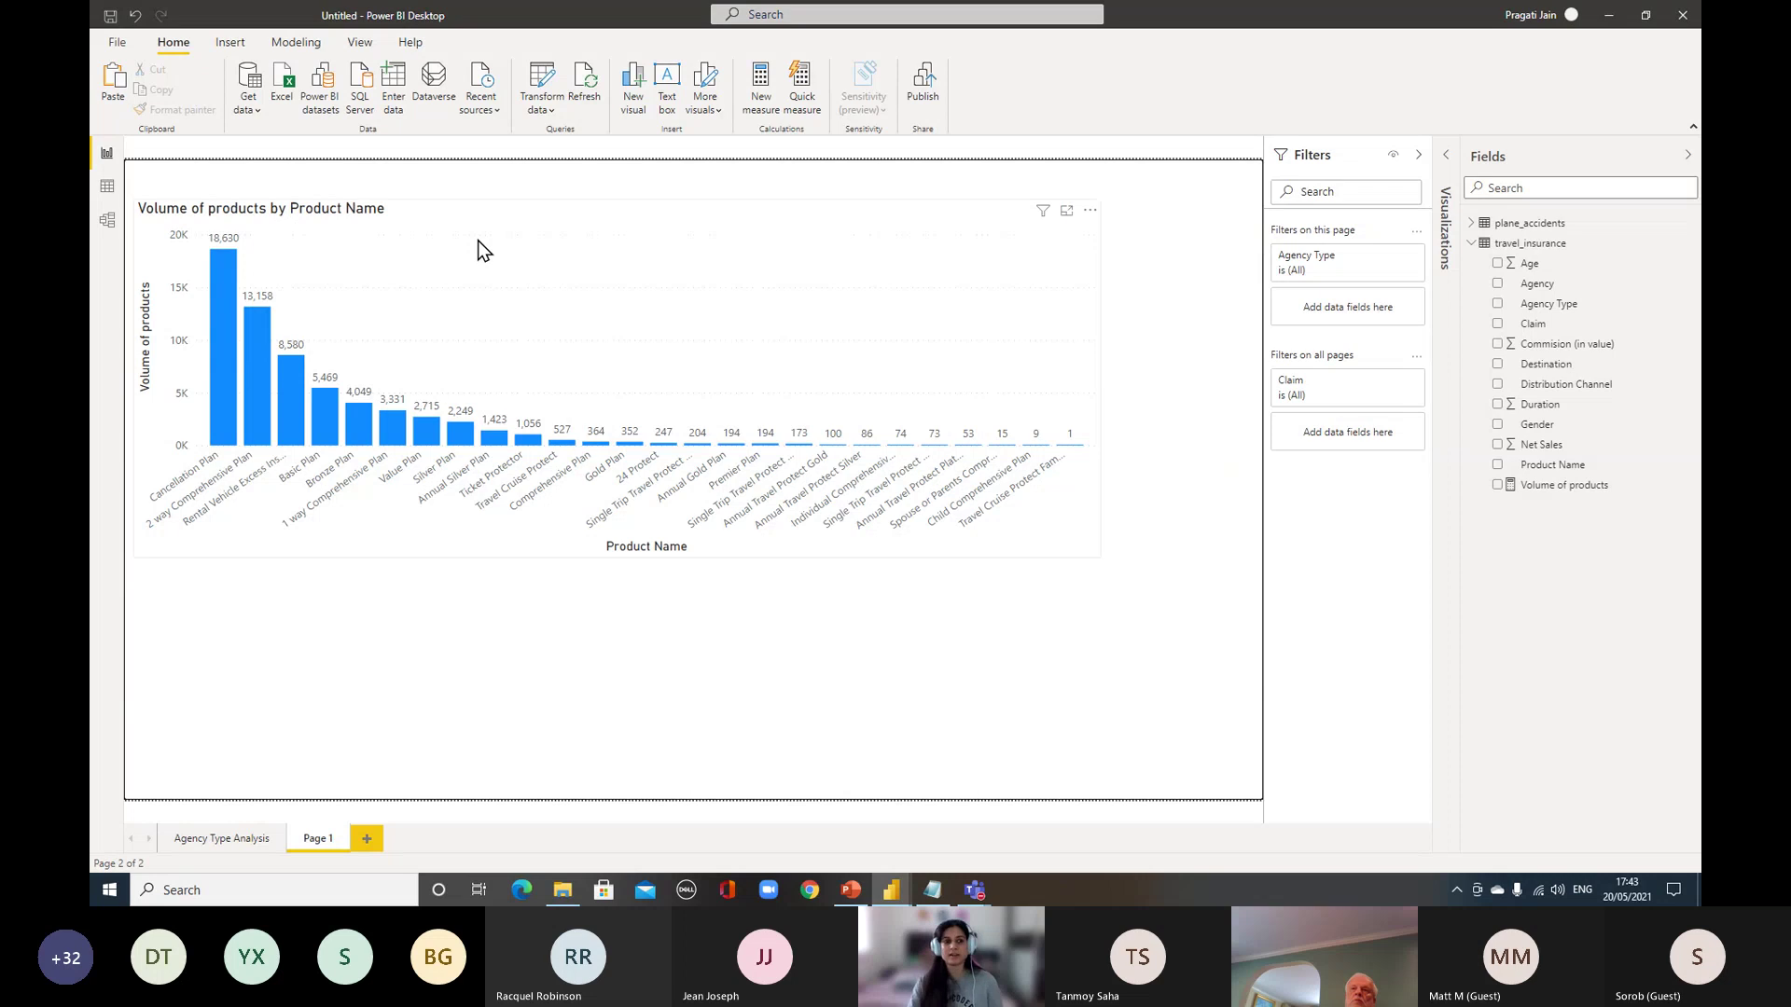
Widen the product volume chart to nearly the page width and filter Product Name to the top 10 by Volume of products
click(505, 218)
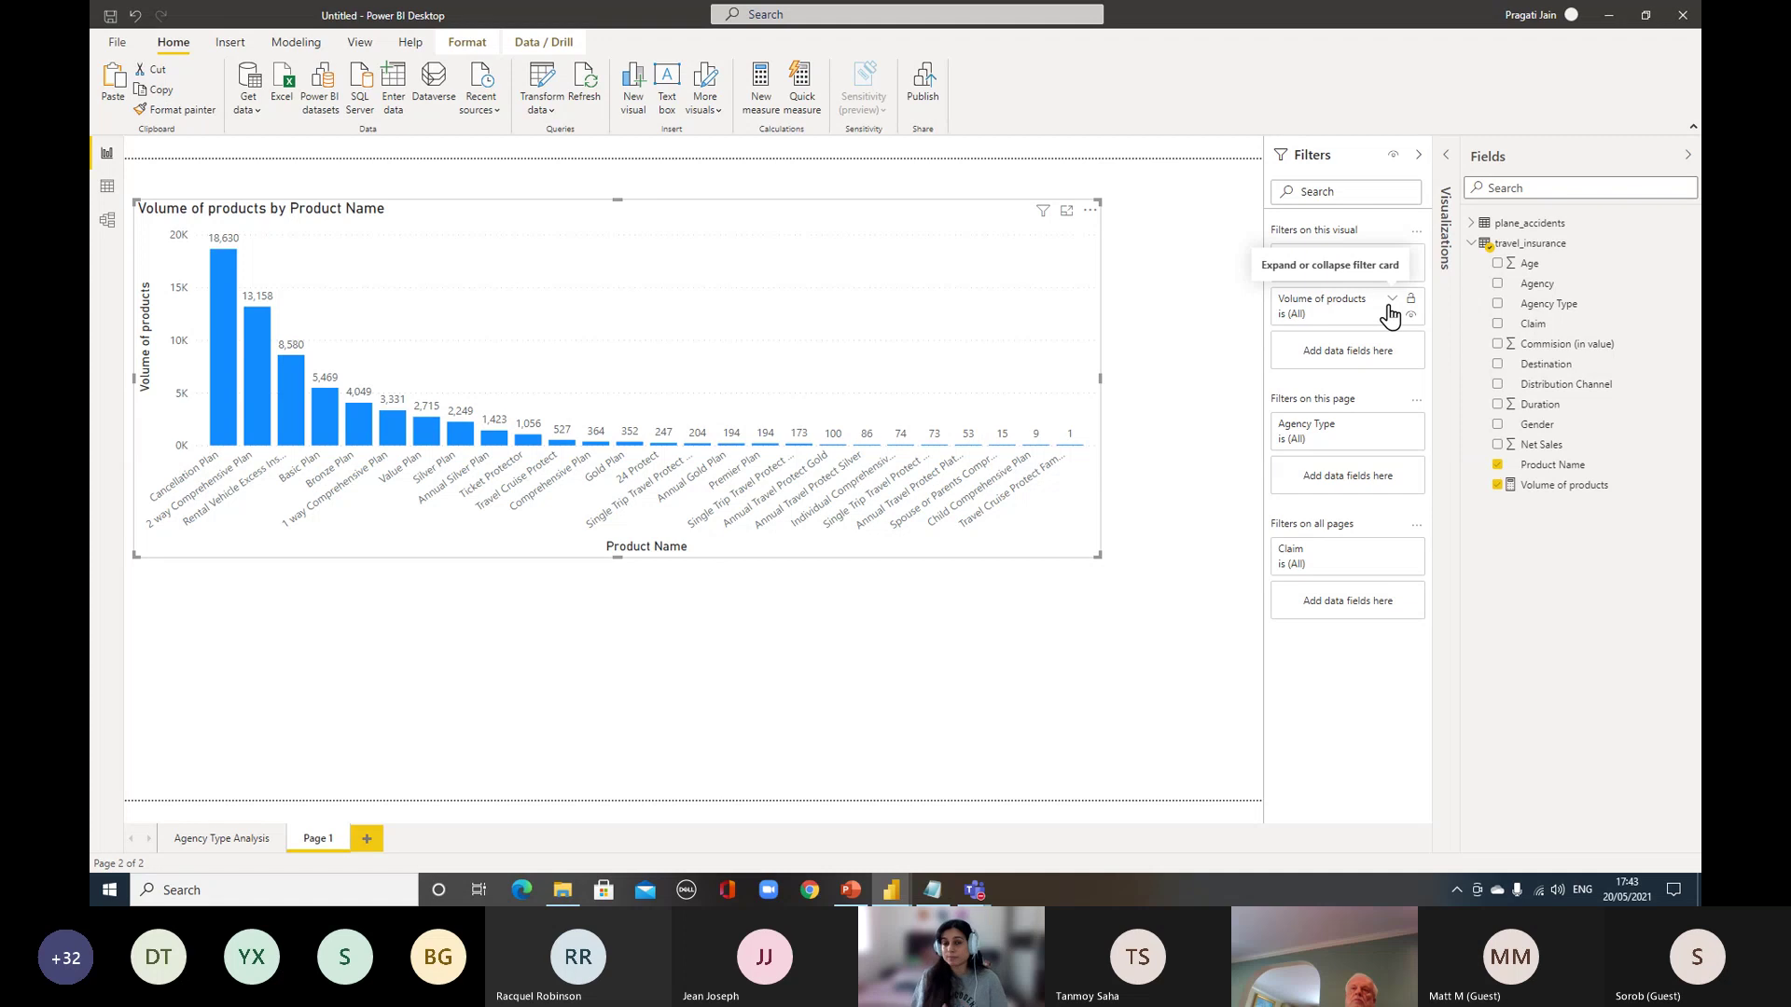
drag(1103, 378, 1228, 373)
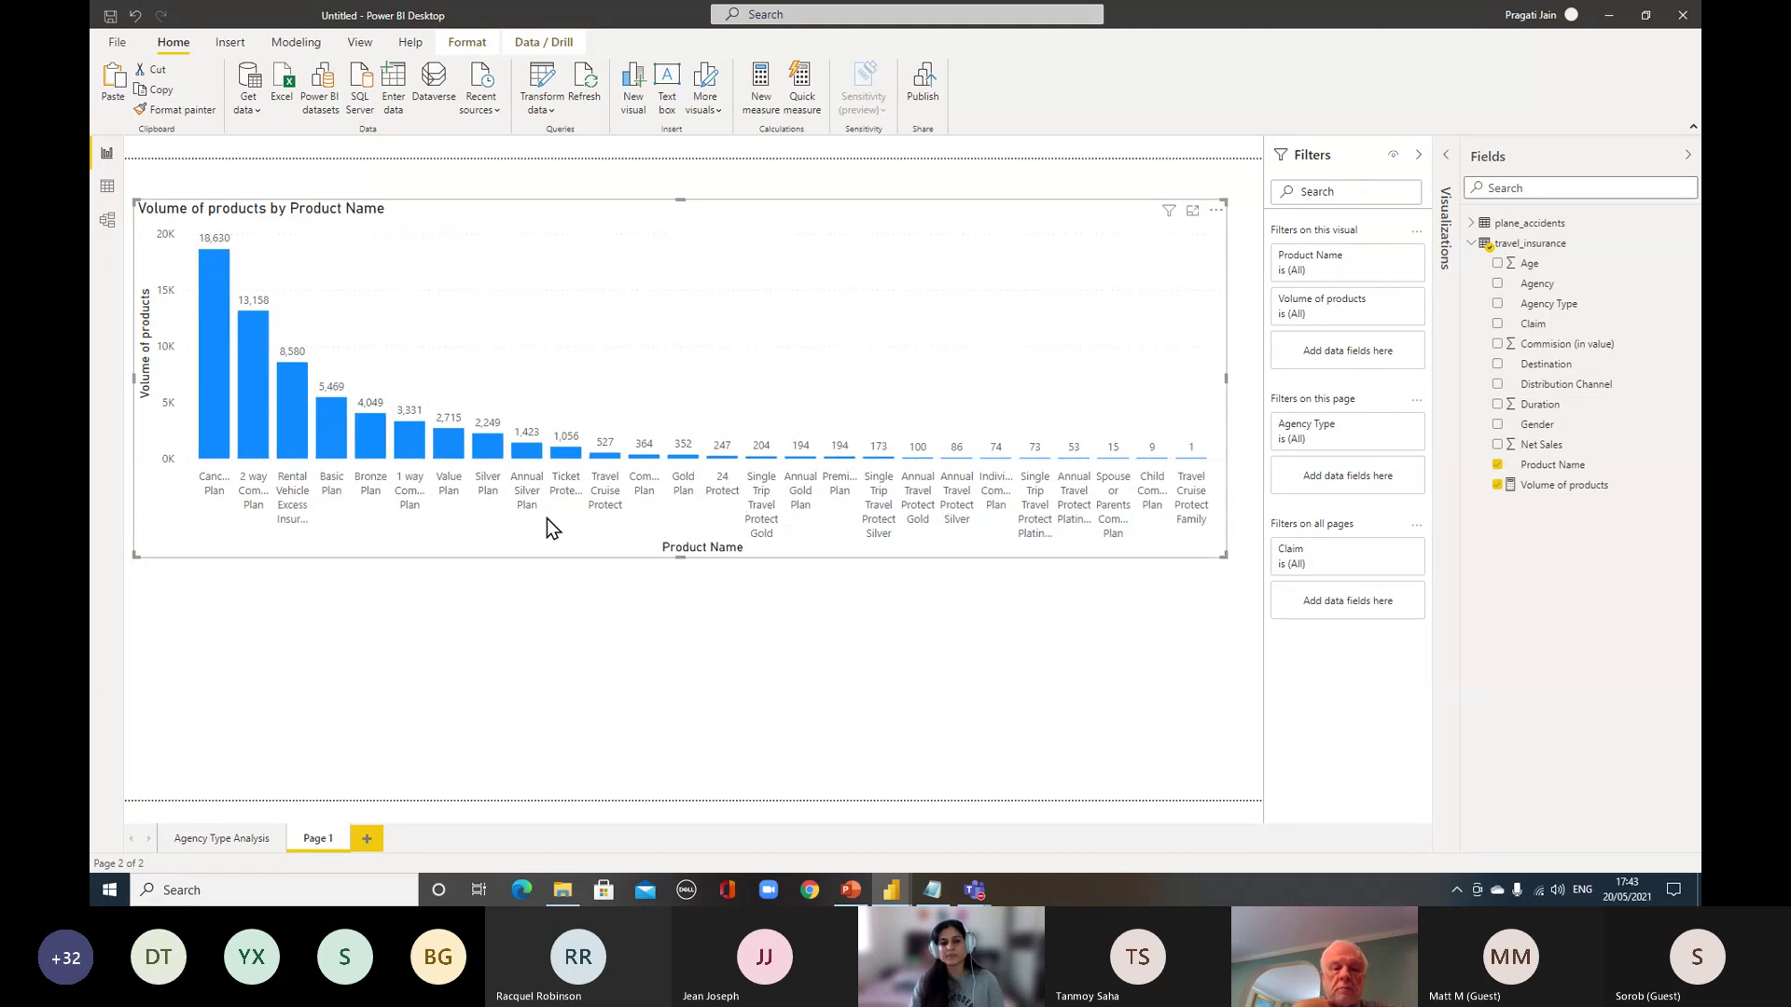
click(1394, 257)
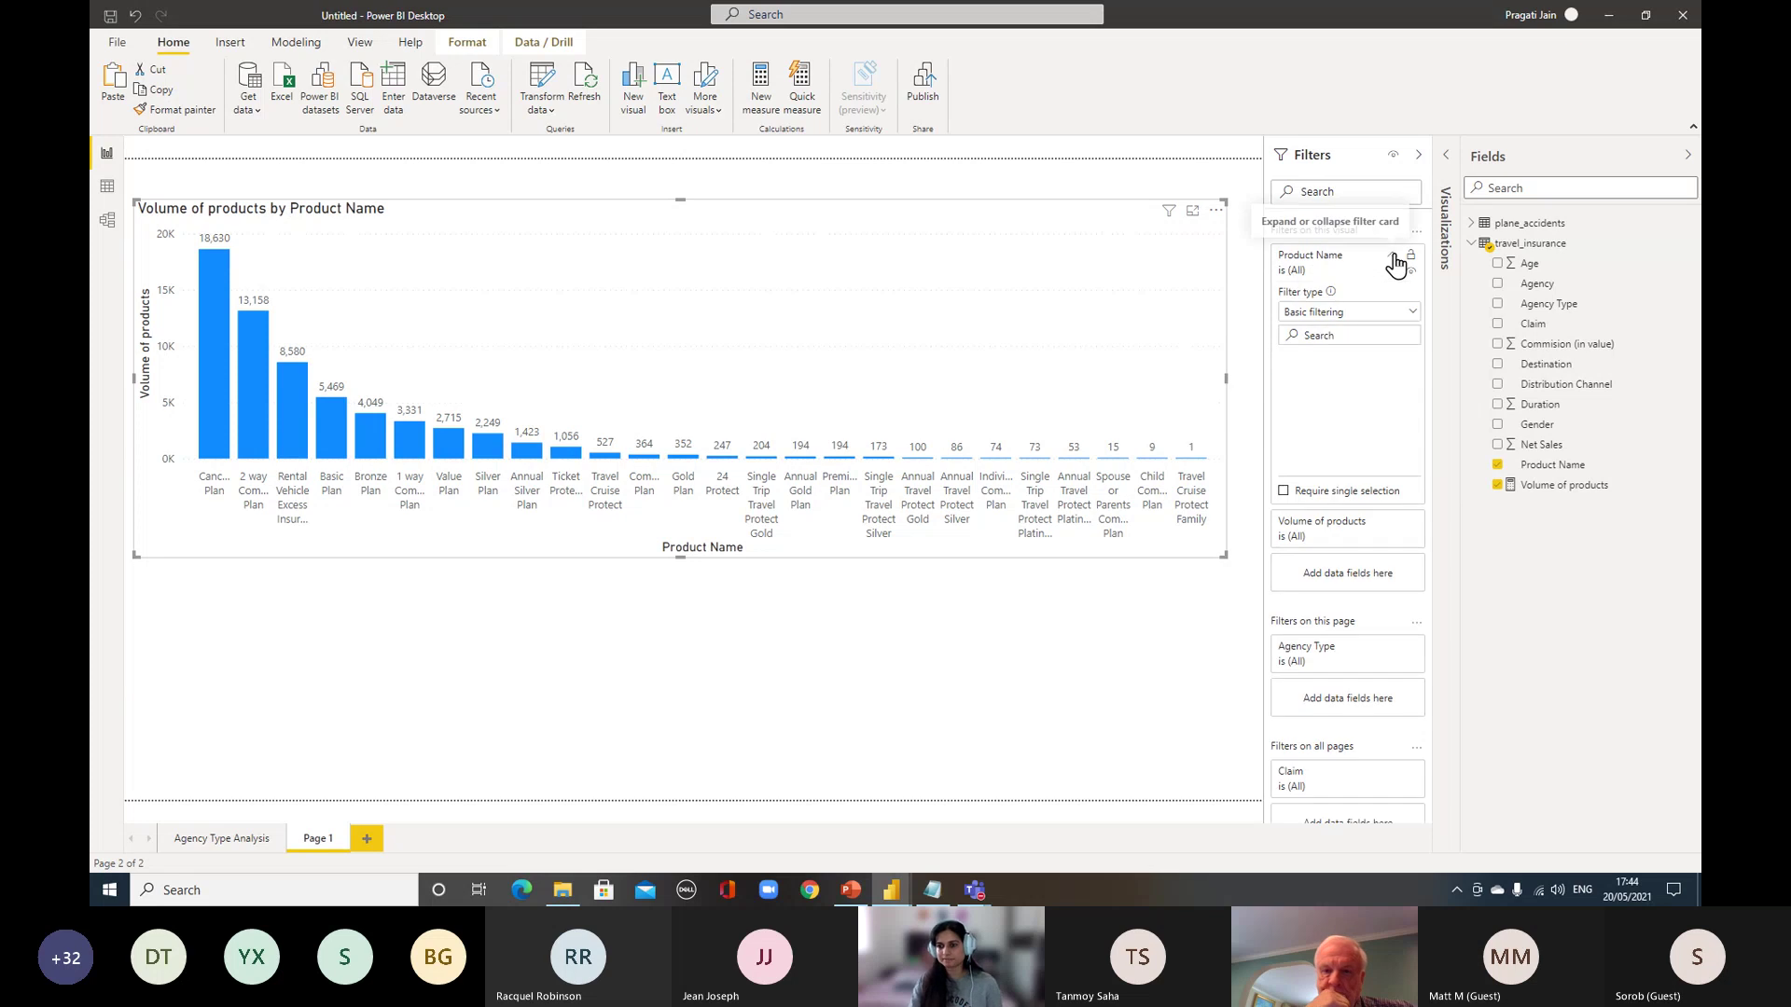
click(1413, 314)
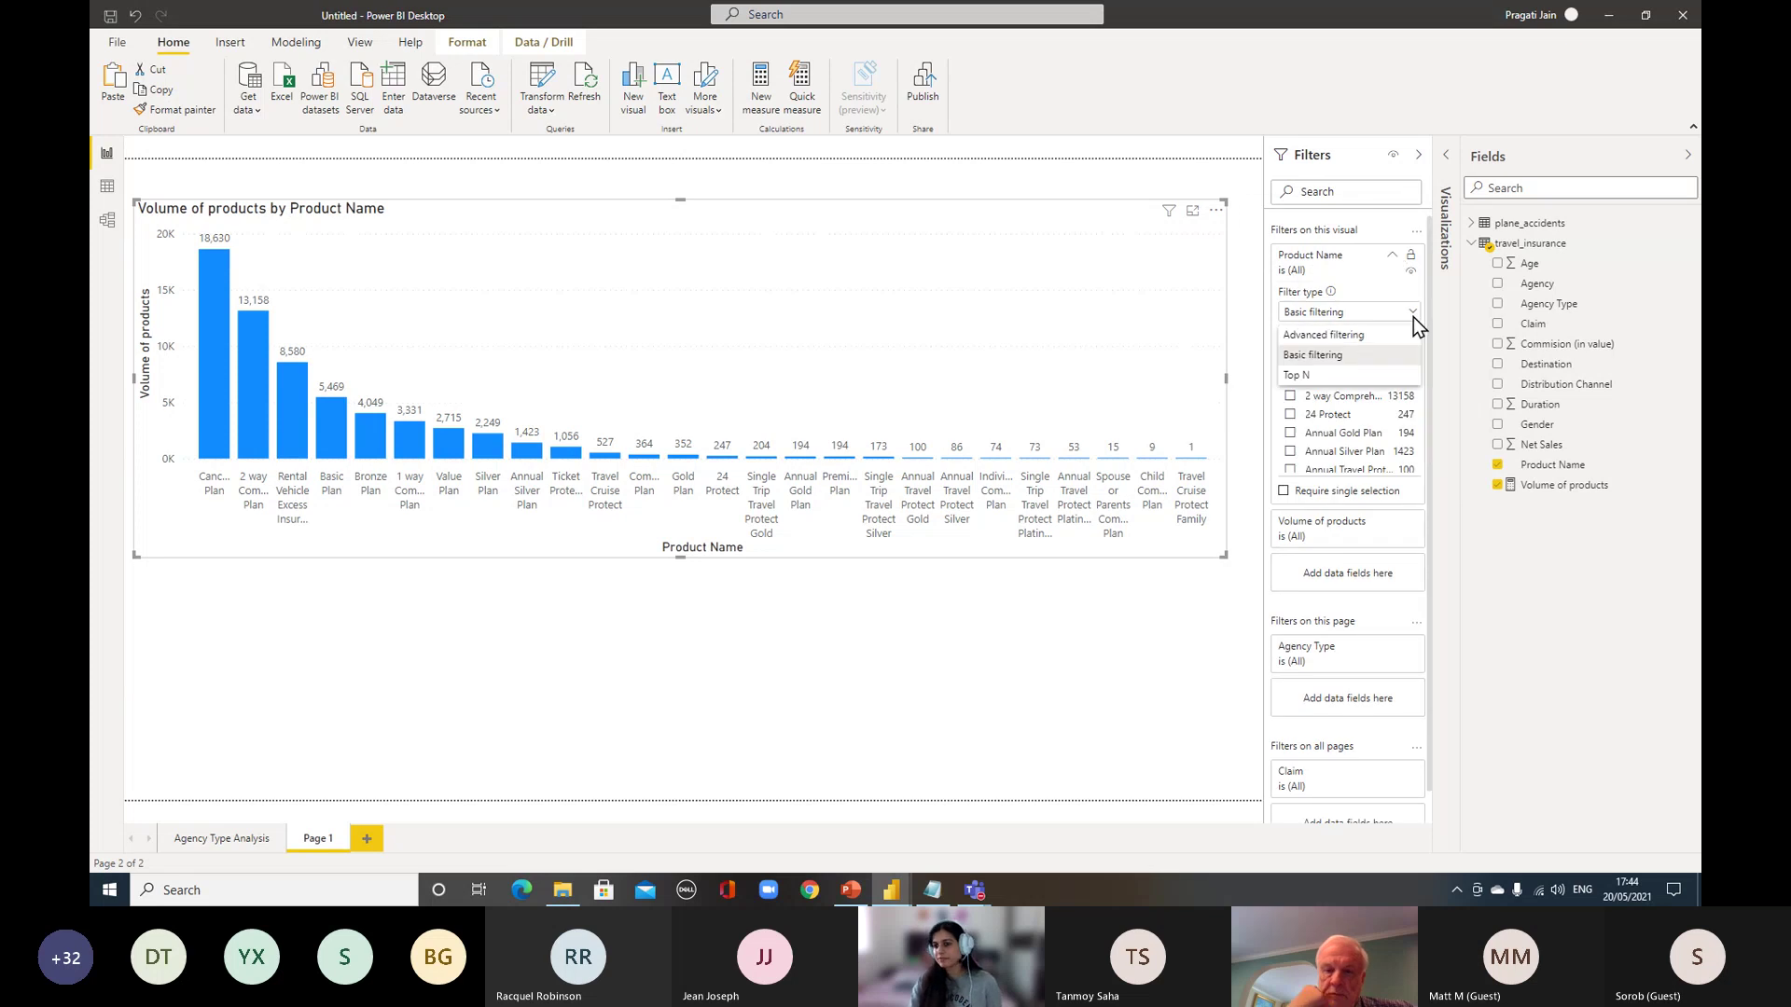
click(1346, 377)
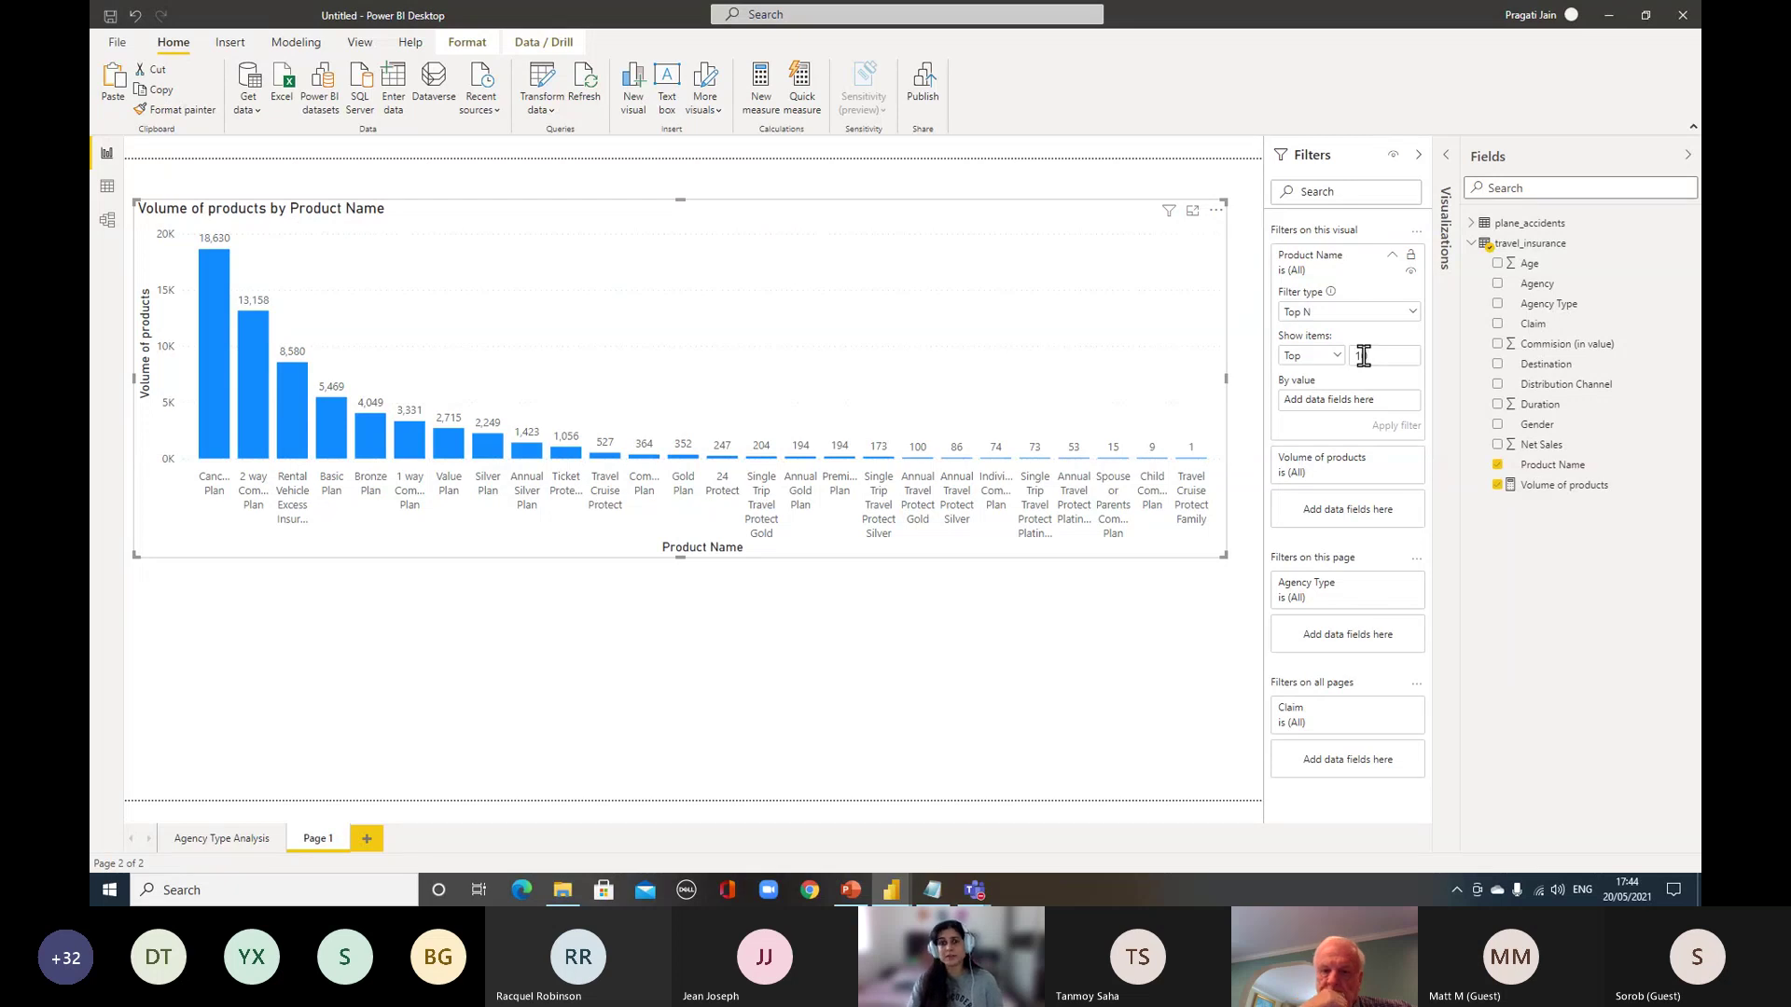
drag(1556, 487, 1357, 398)
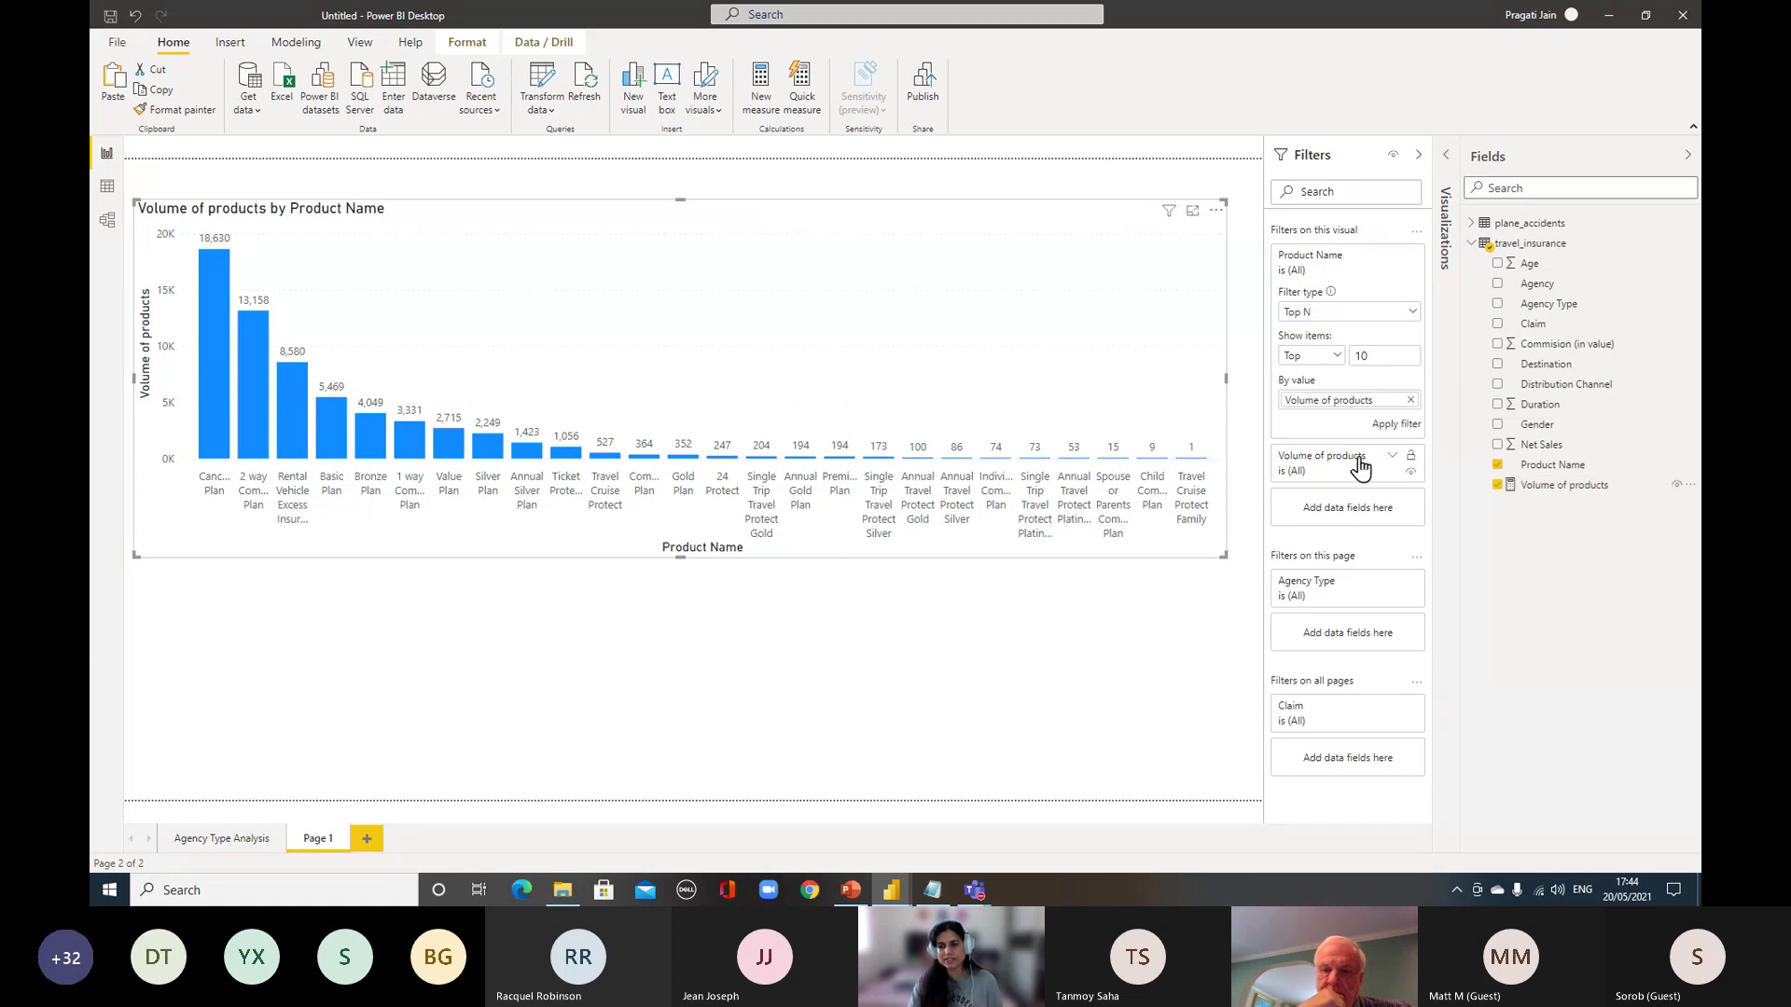
click(1379, 427)
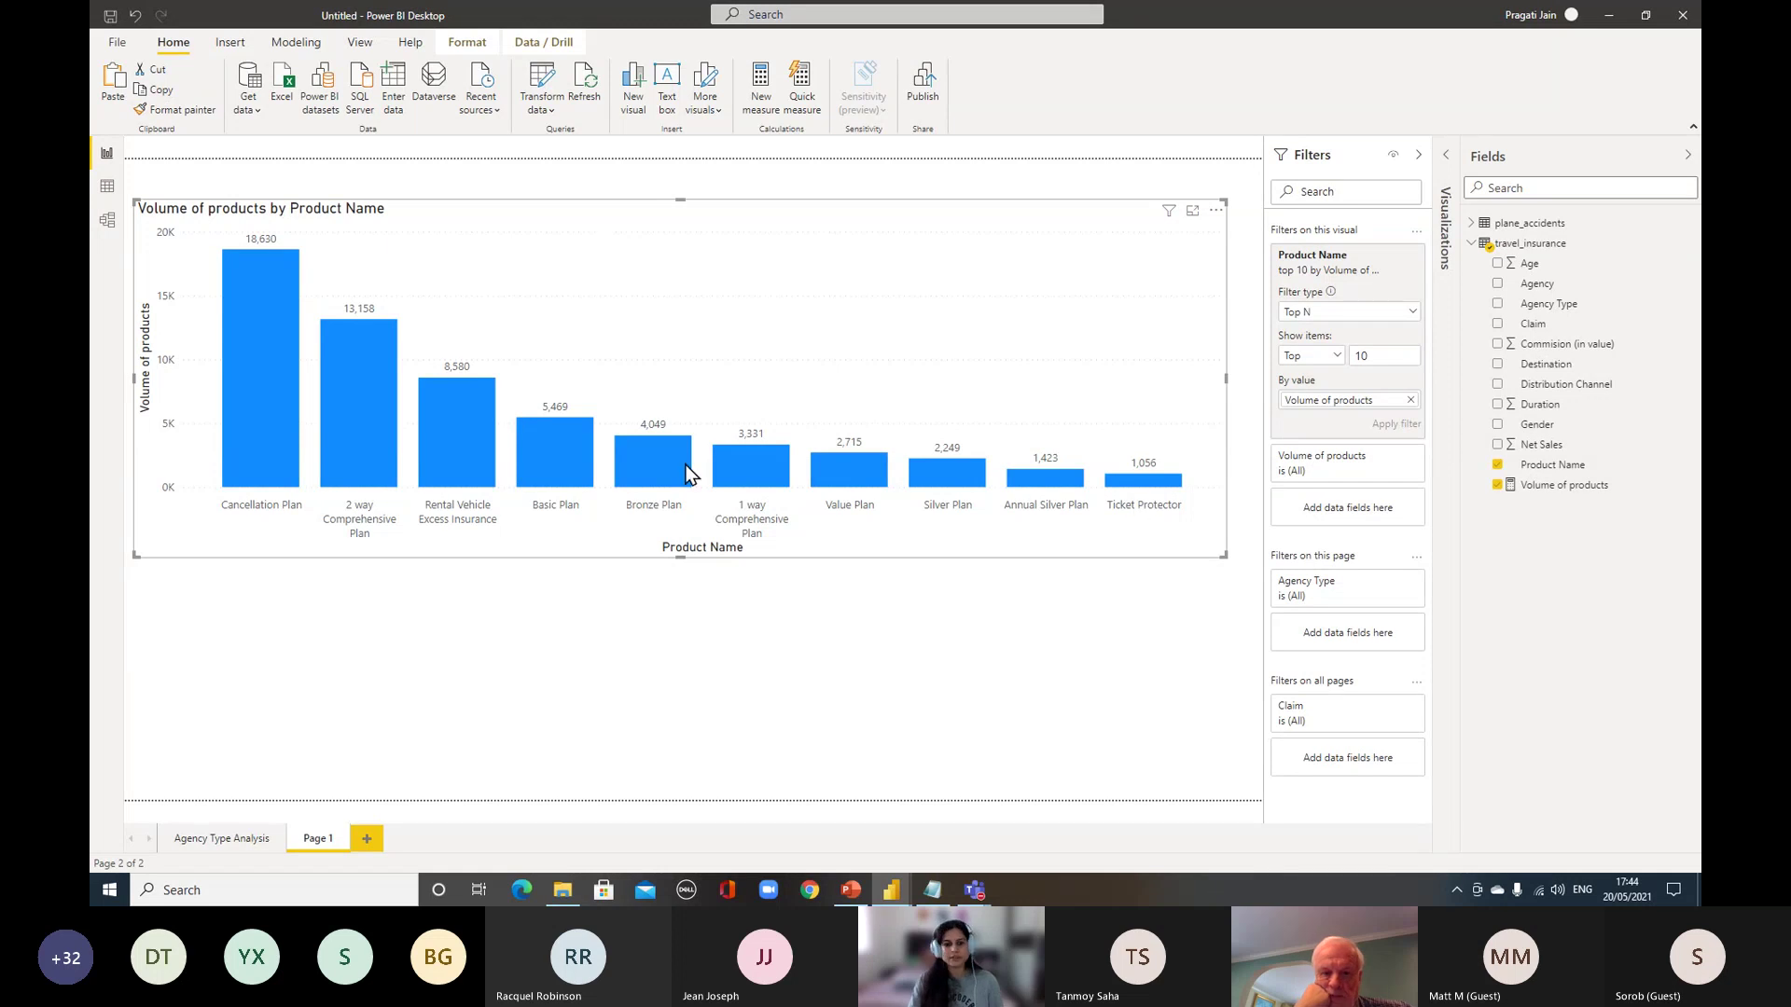
Reduce the height of the product volume chart to fill roughly the upper half of the page, and collapse the Filters pane
drag(681, 562, 678, 504)
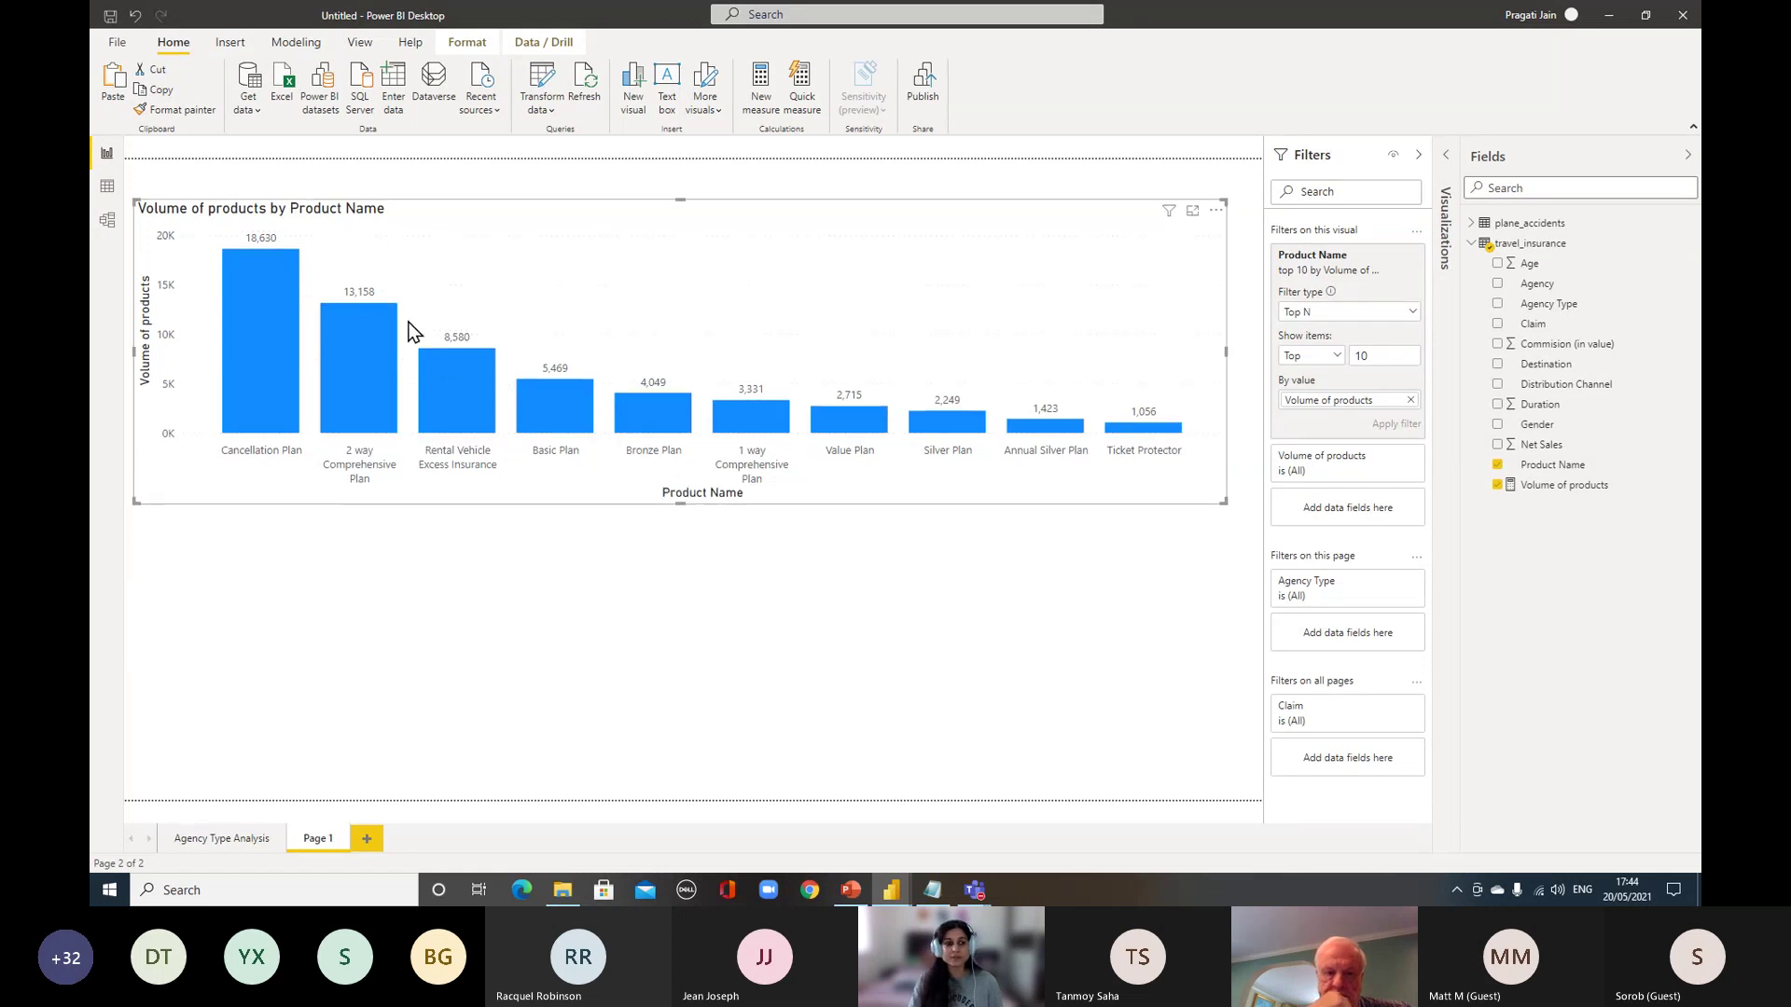
click(767, 567)
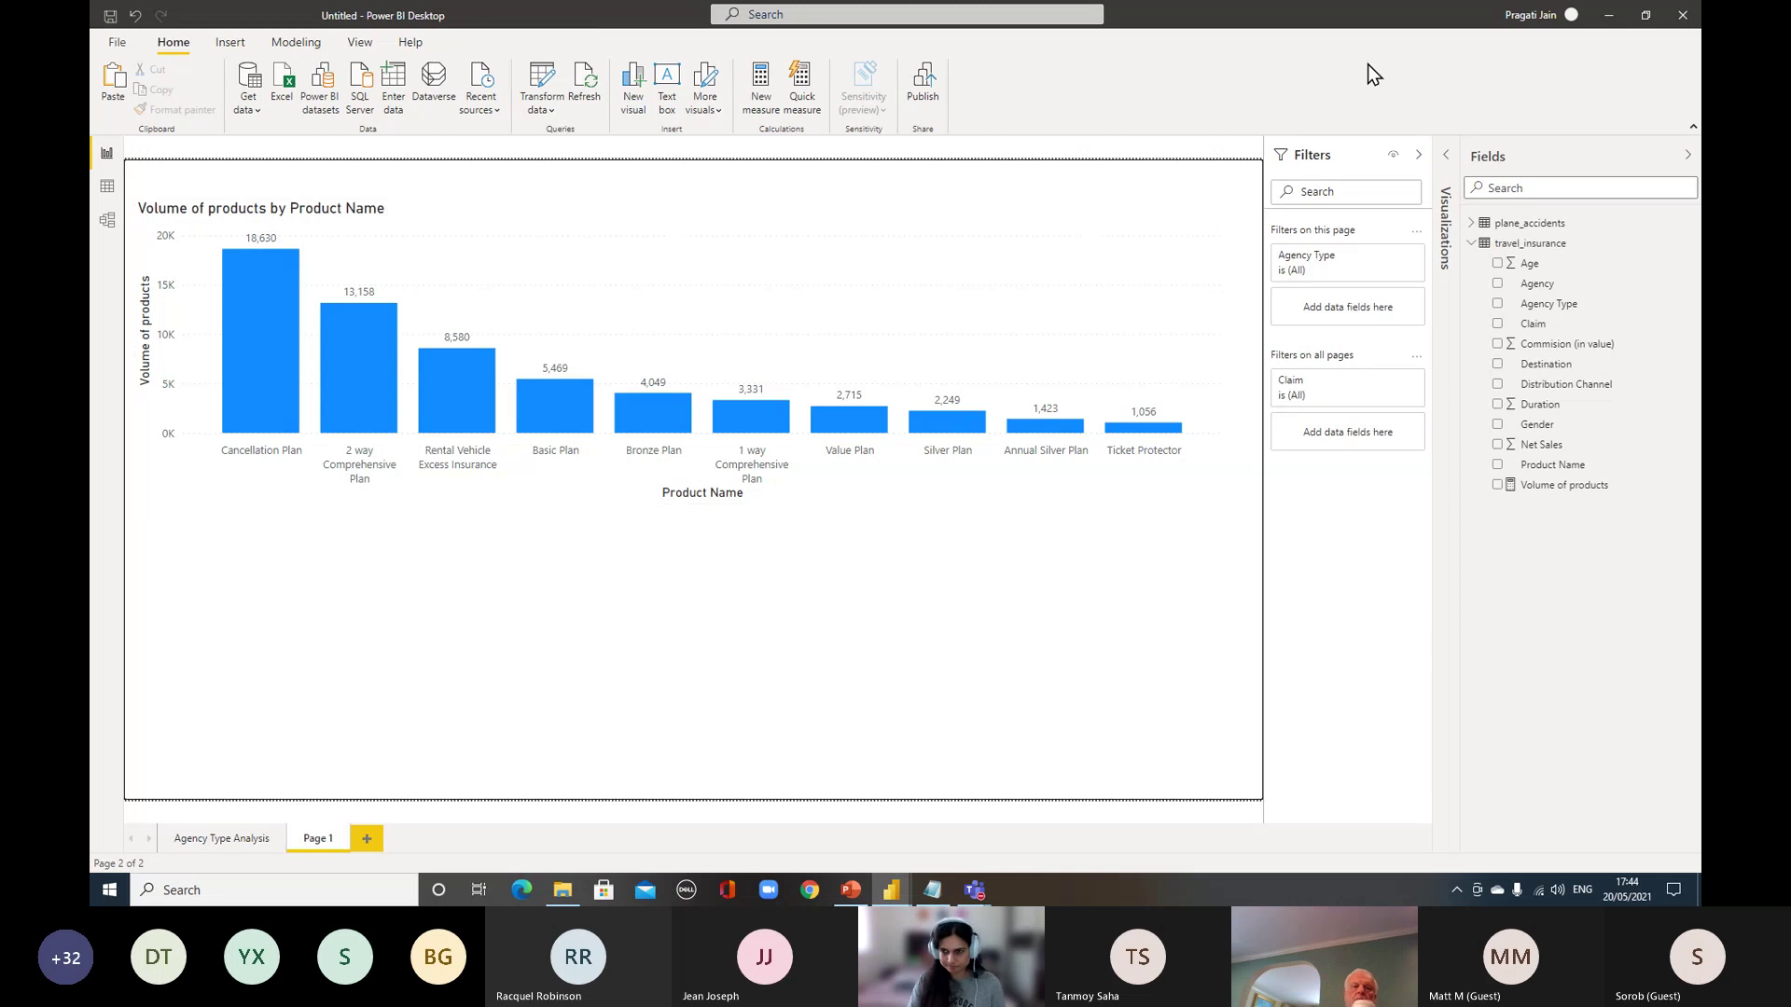
click(1417, 158)
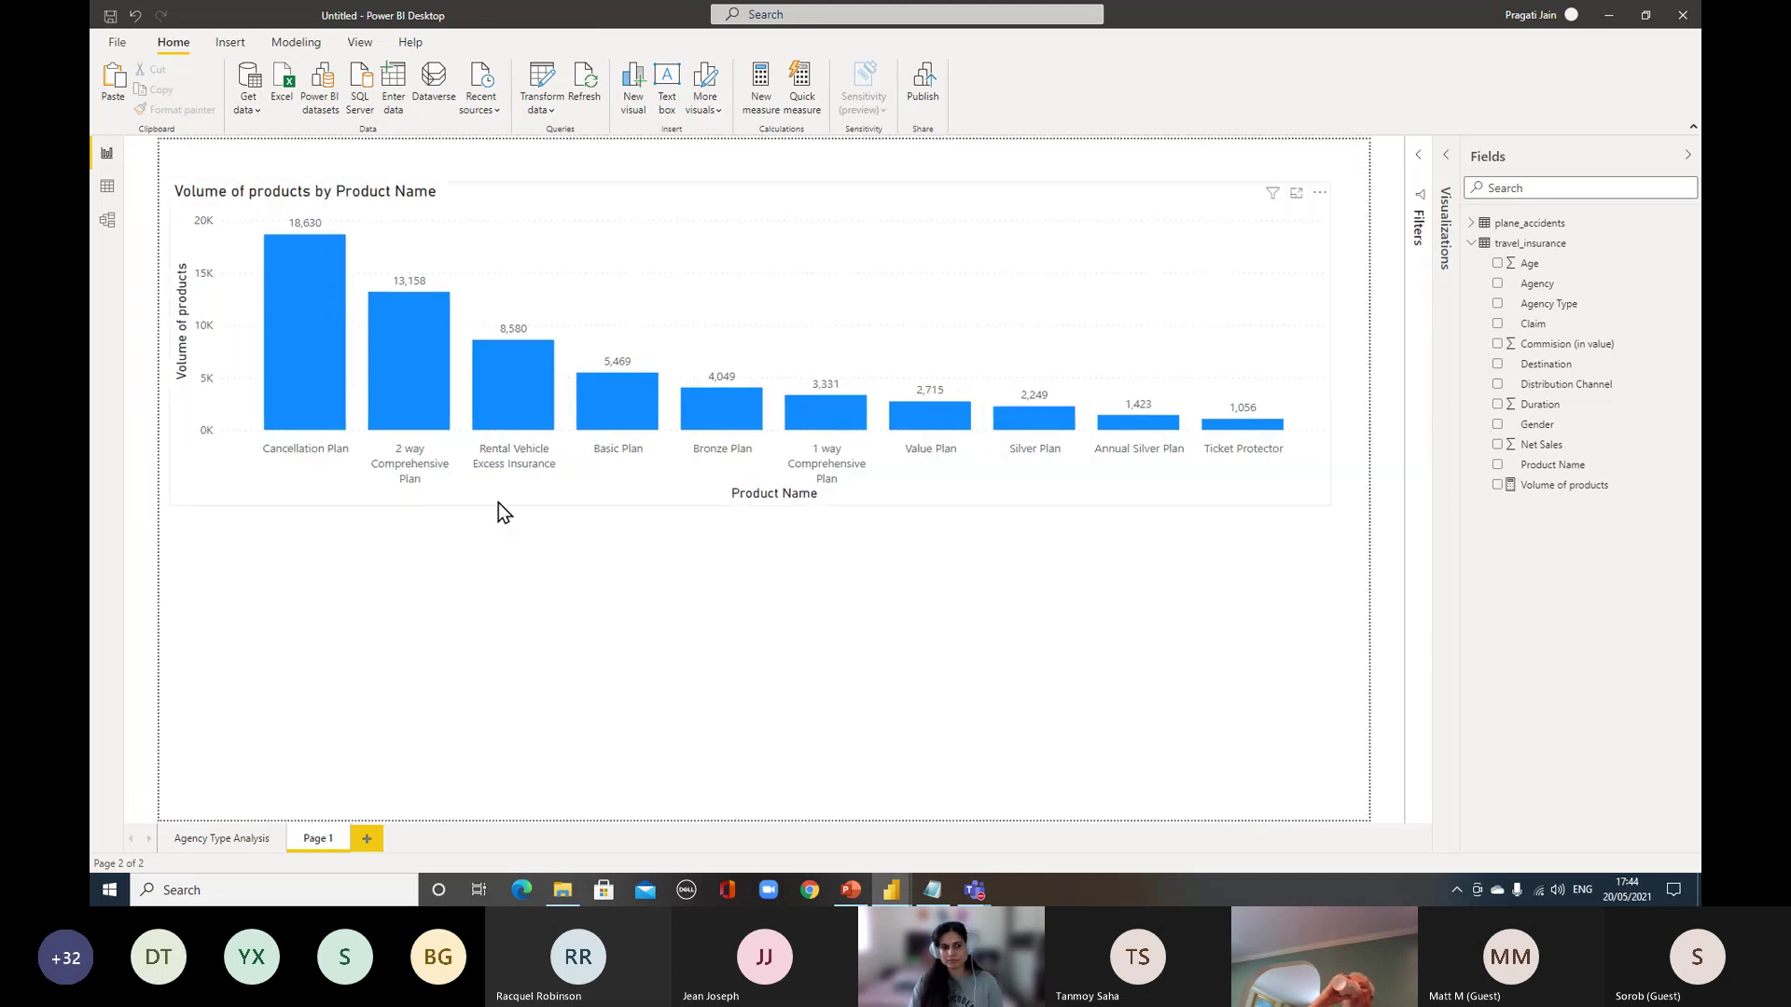
drag(746, 507, 735, 464)
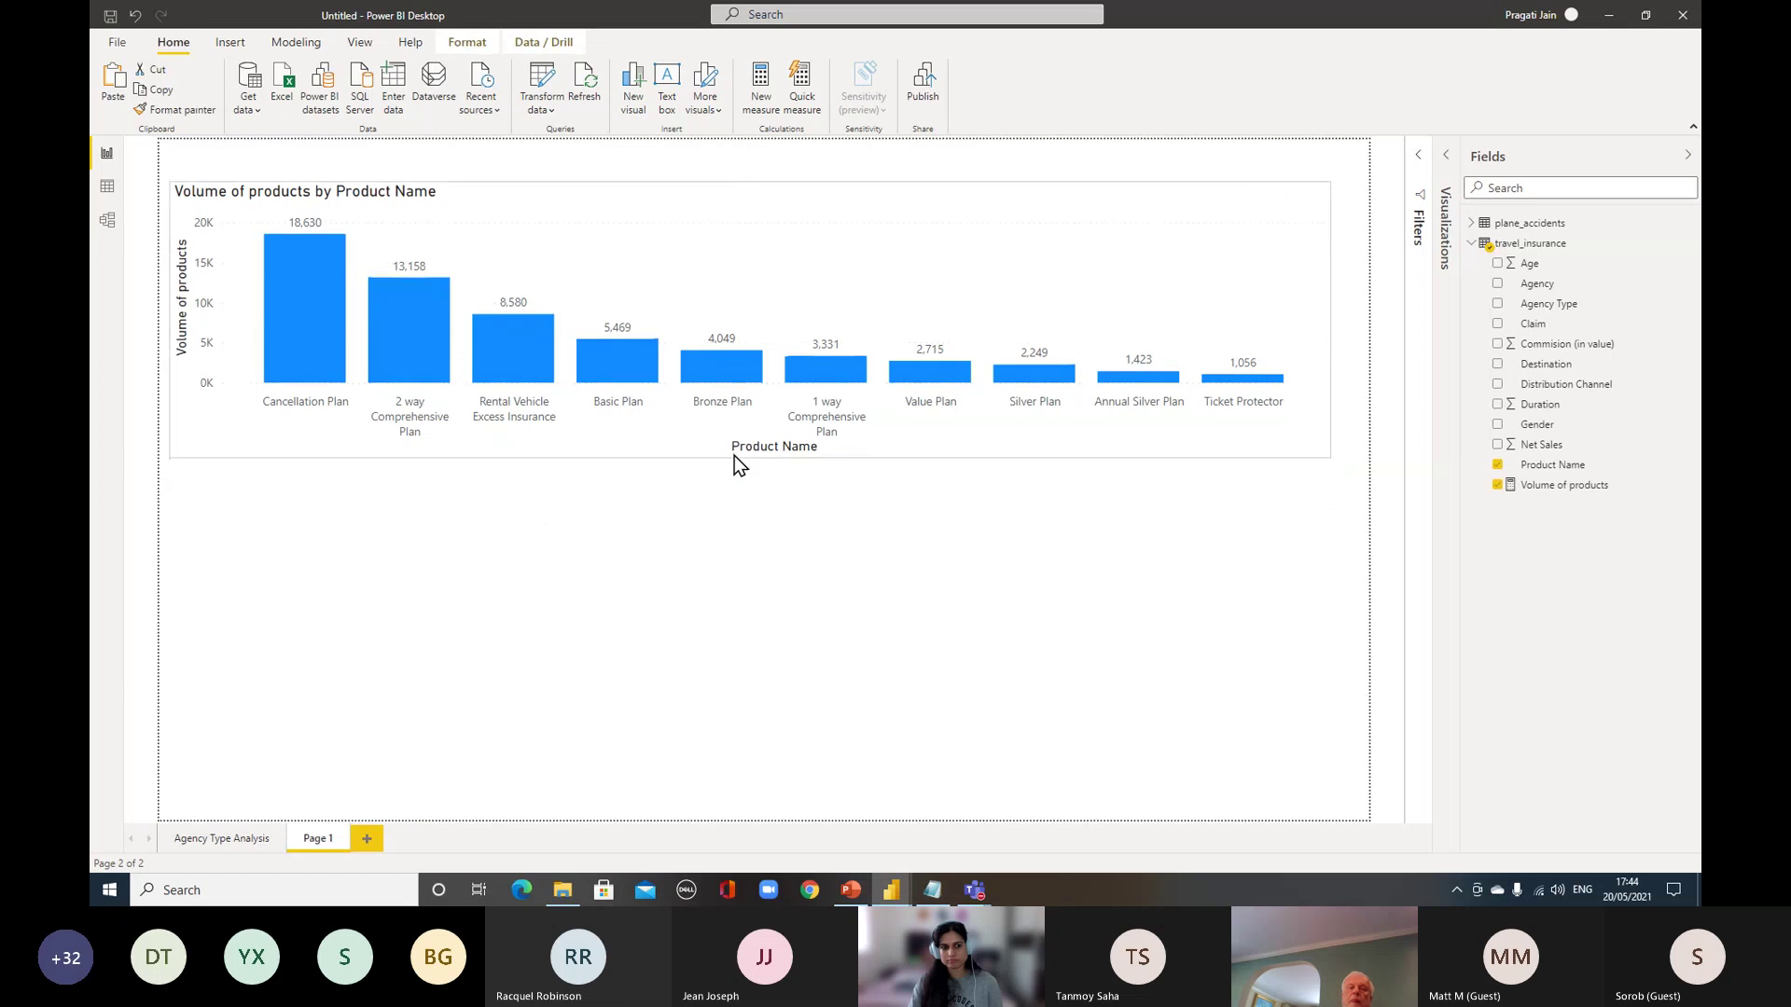
click(743, 629)
Expand the Visualizations pane, duplicate the product volume chart and place the copy beneath the original
click(1447, 161)
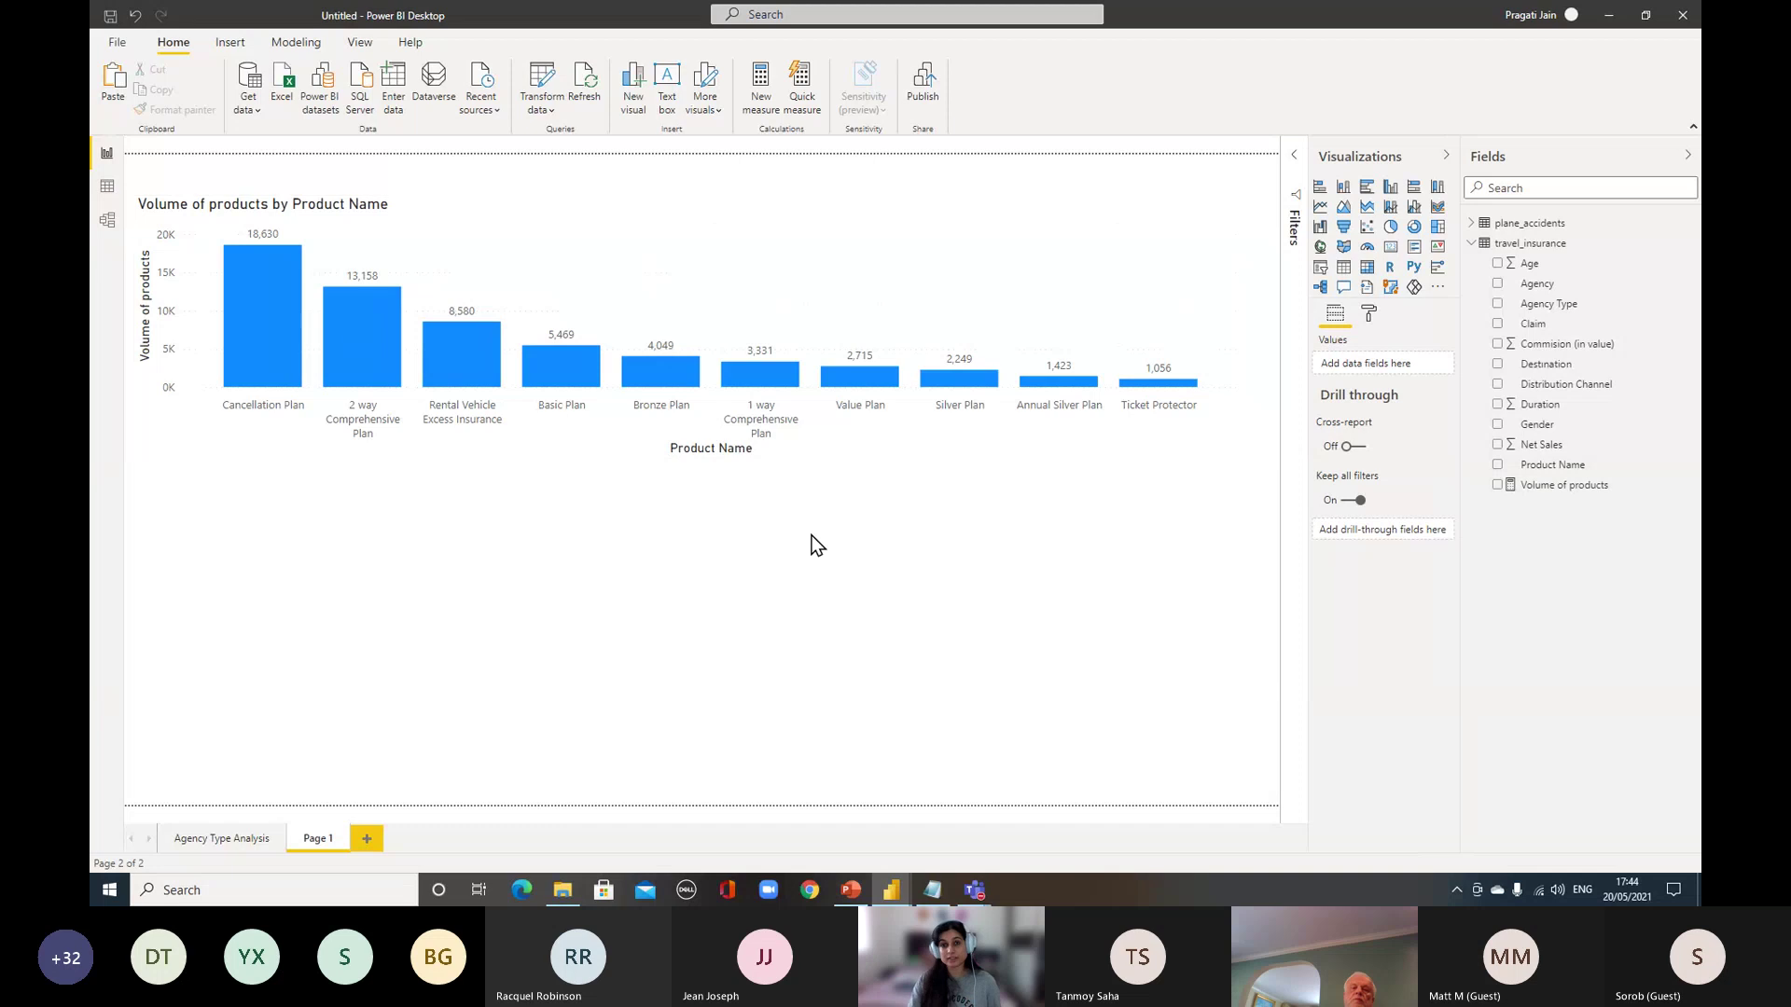
click(707, 211)
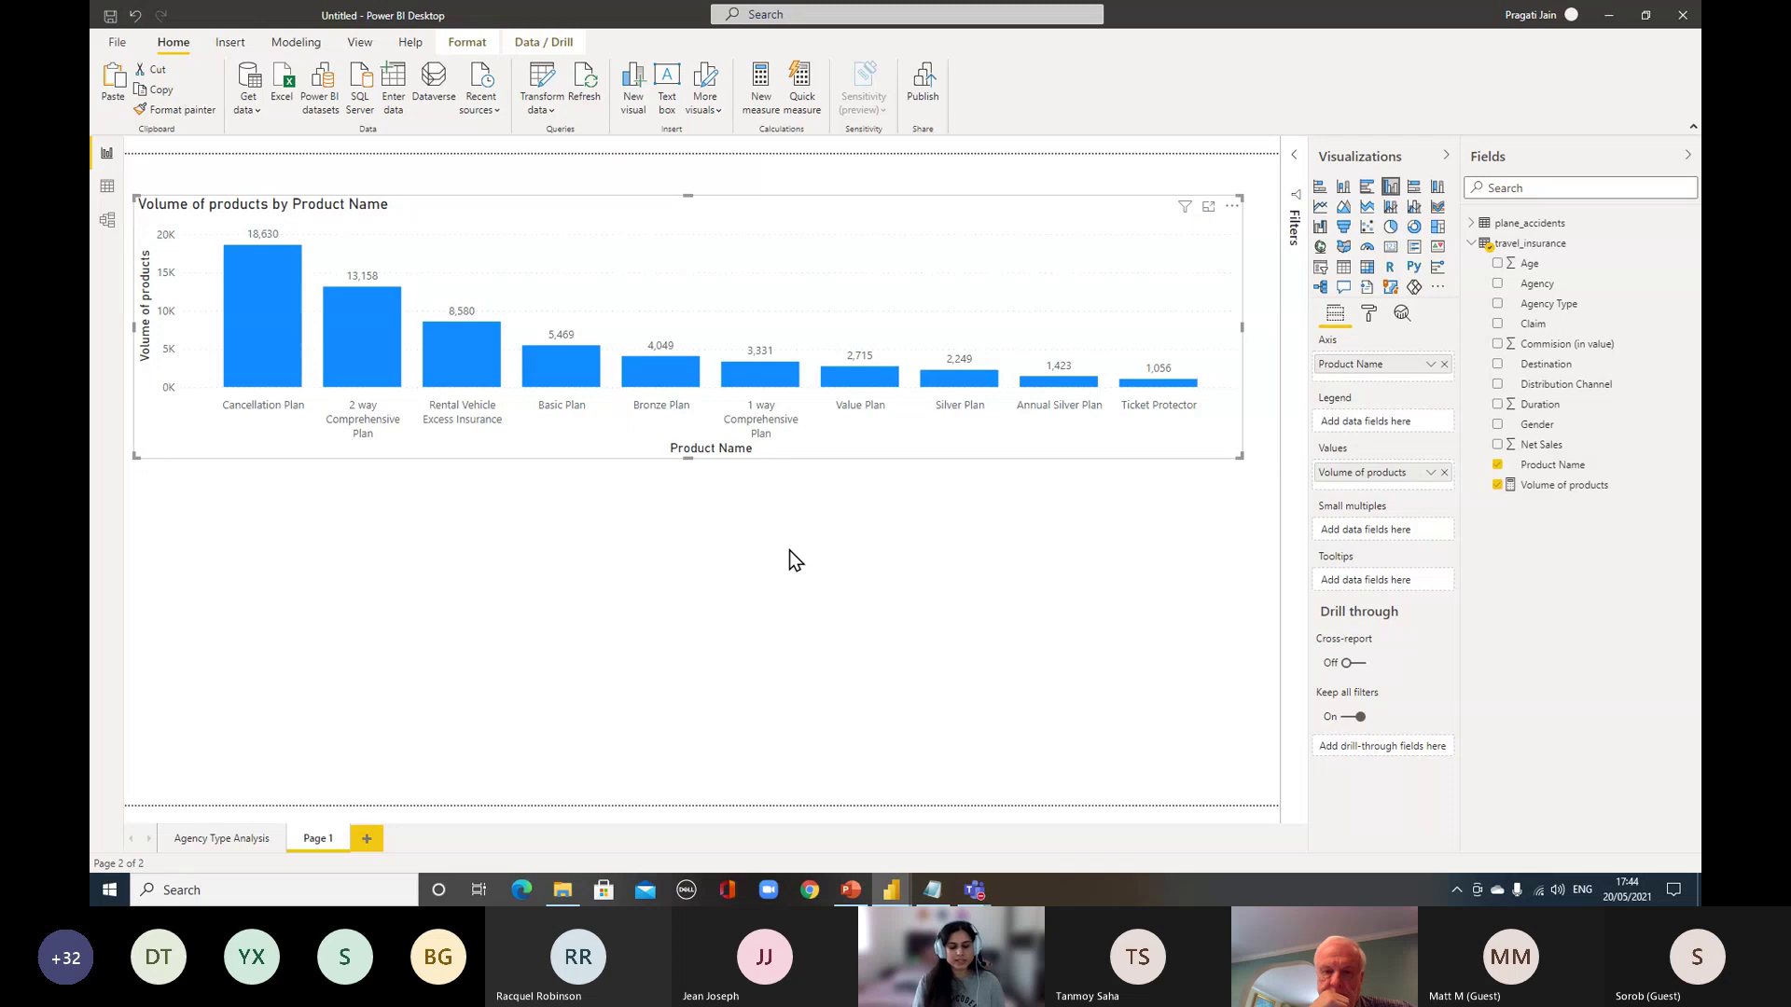
key(Down)
key(Right)
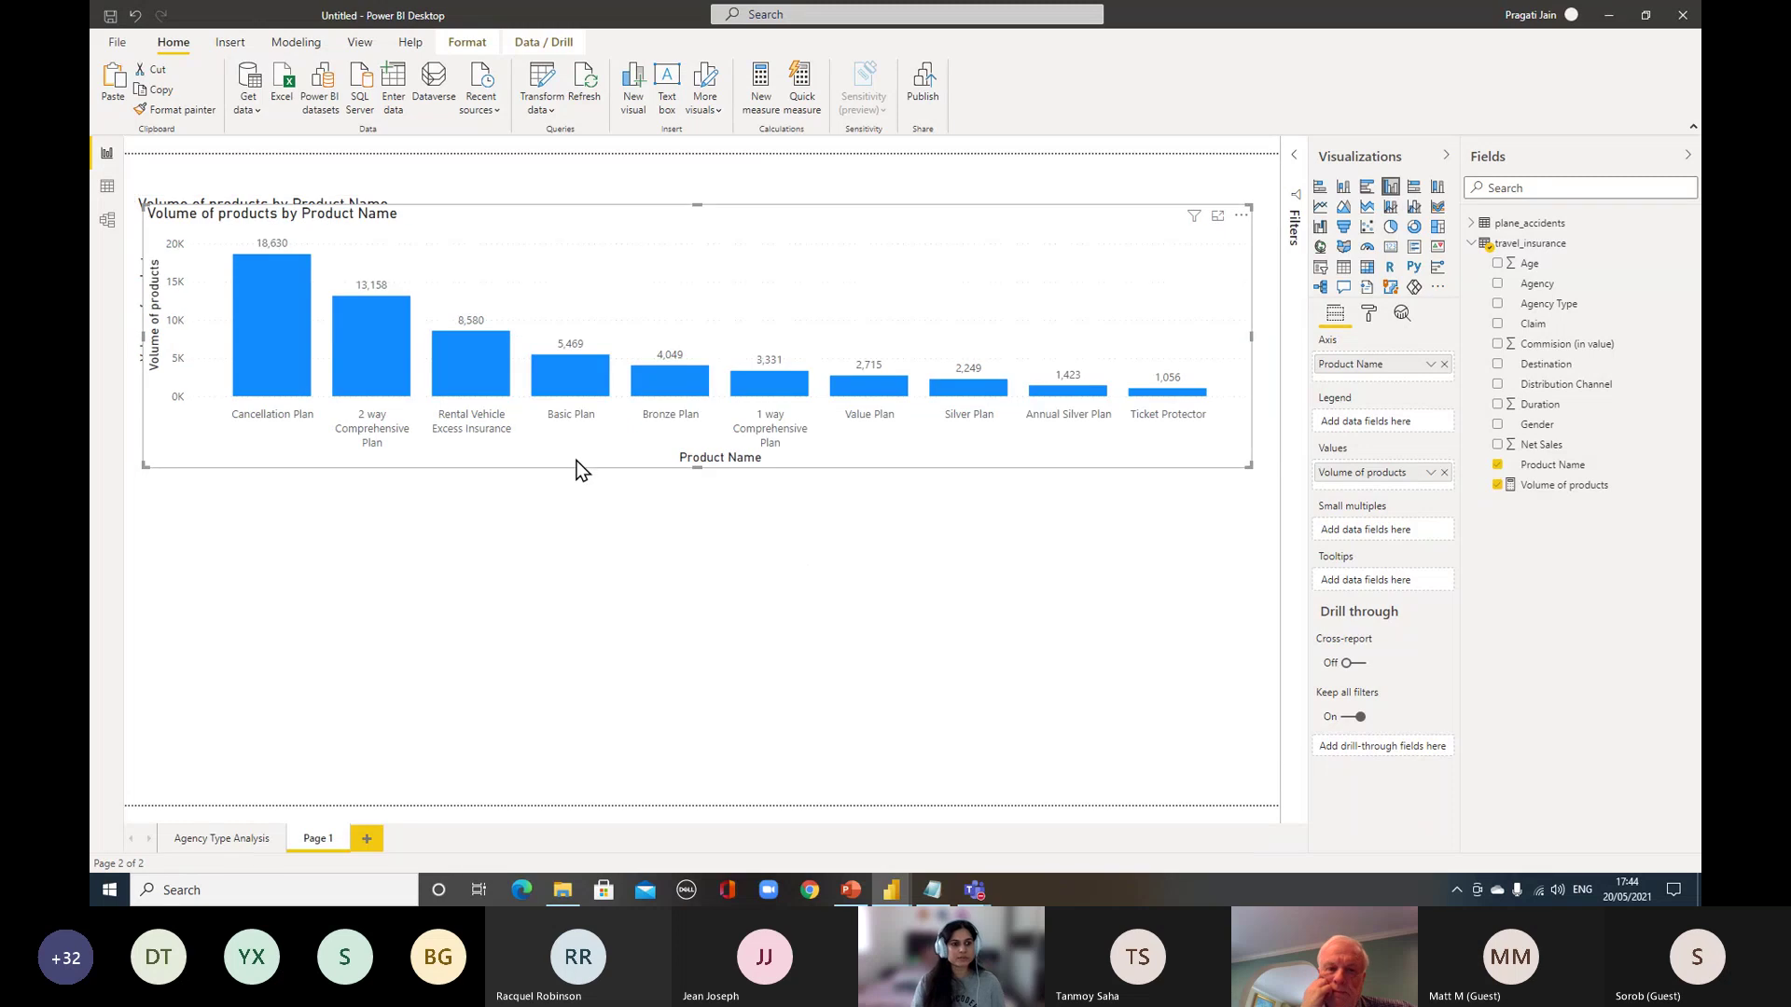
drag(576, 469, 584, 744)
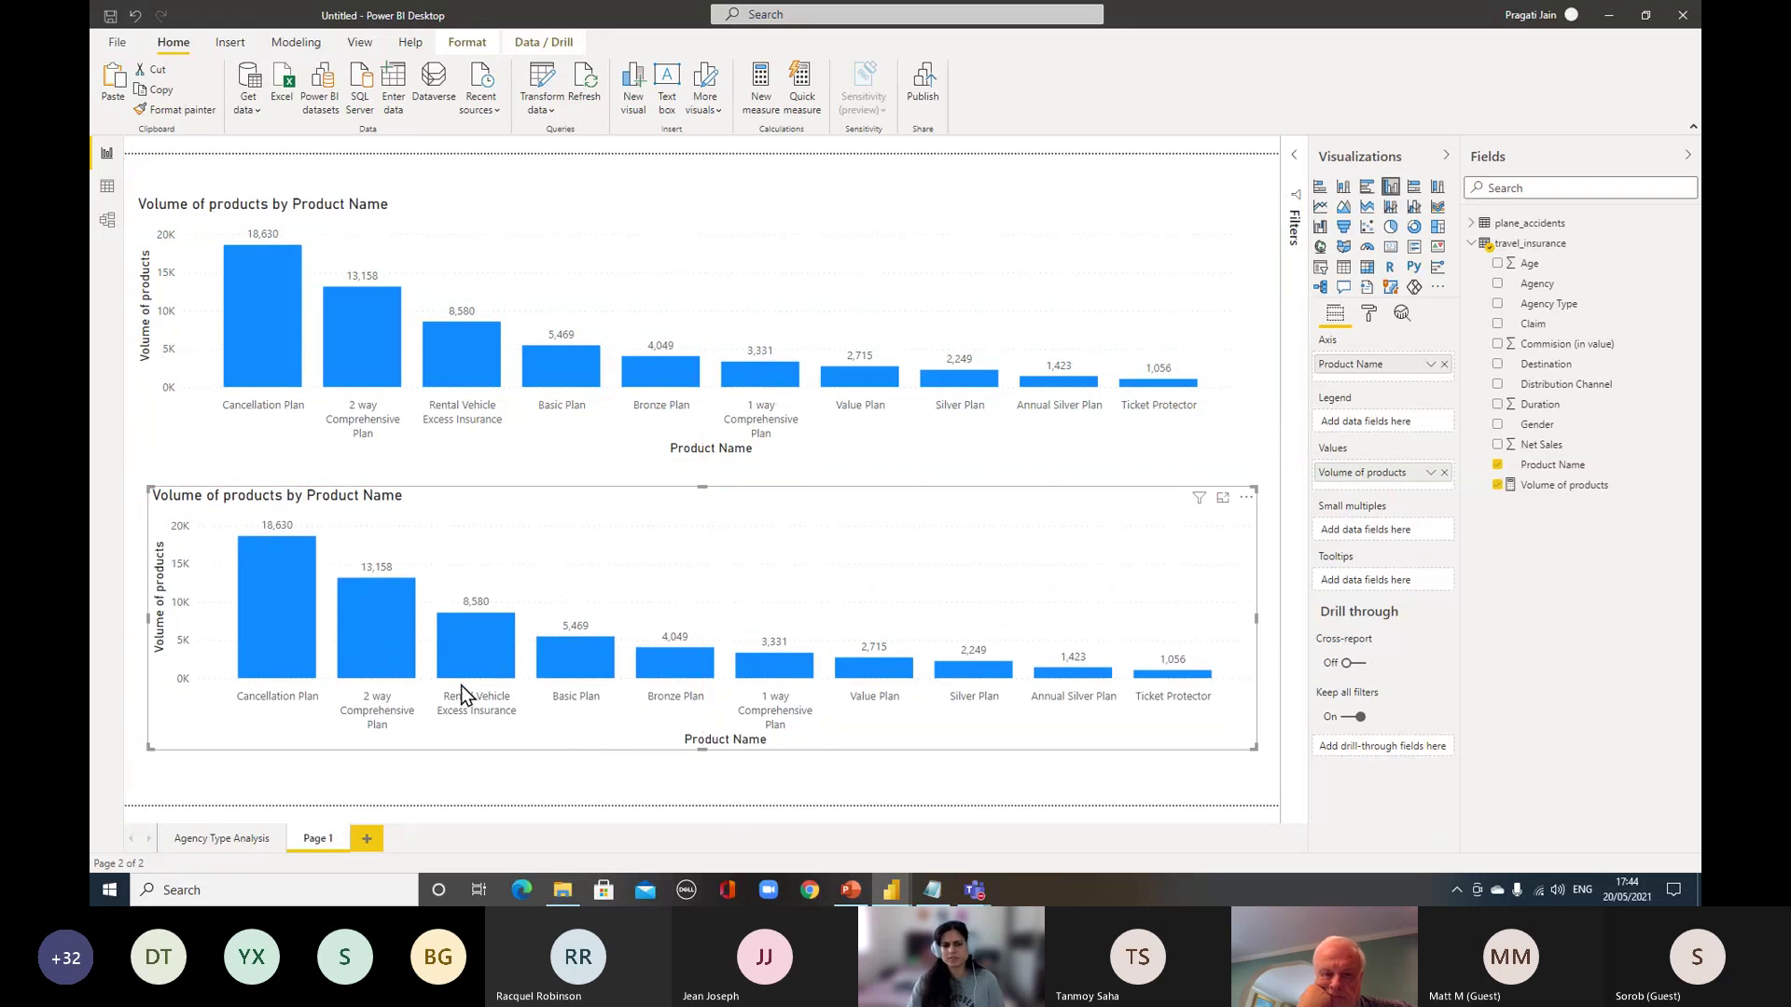
Open the copied chart in focus mode, convert it to a line and clustered column chart, and add Net Sales as the line values
click(1223, 500)
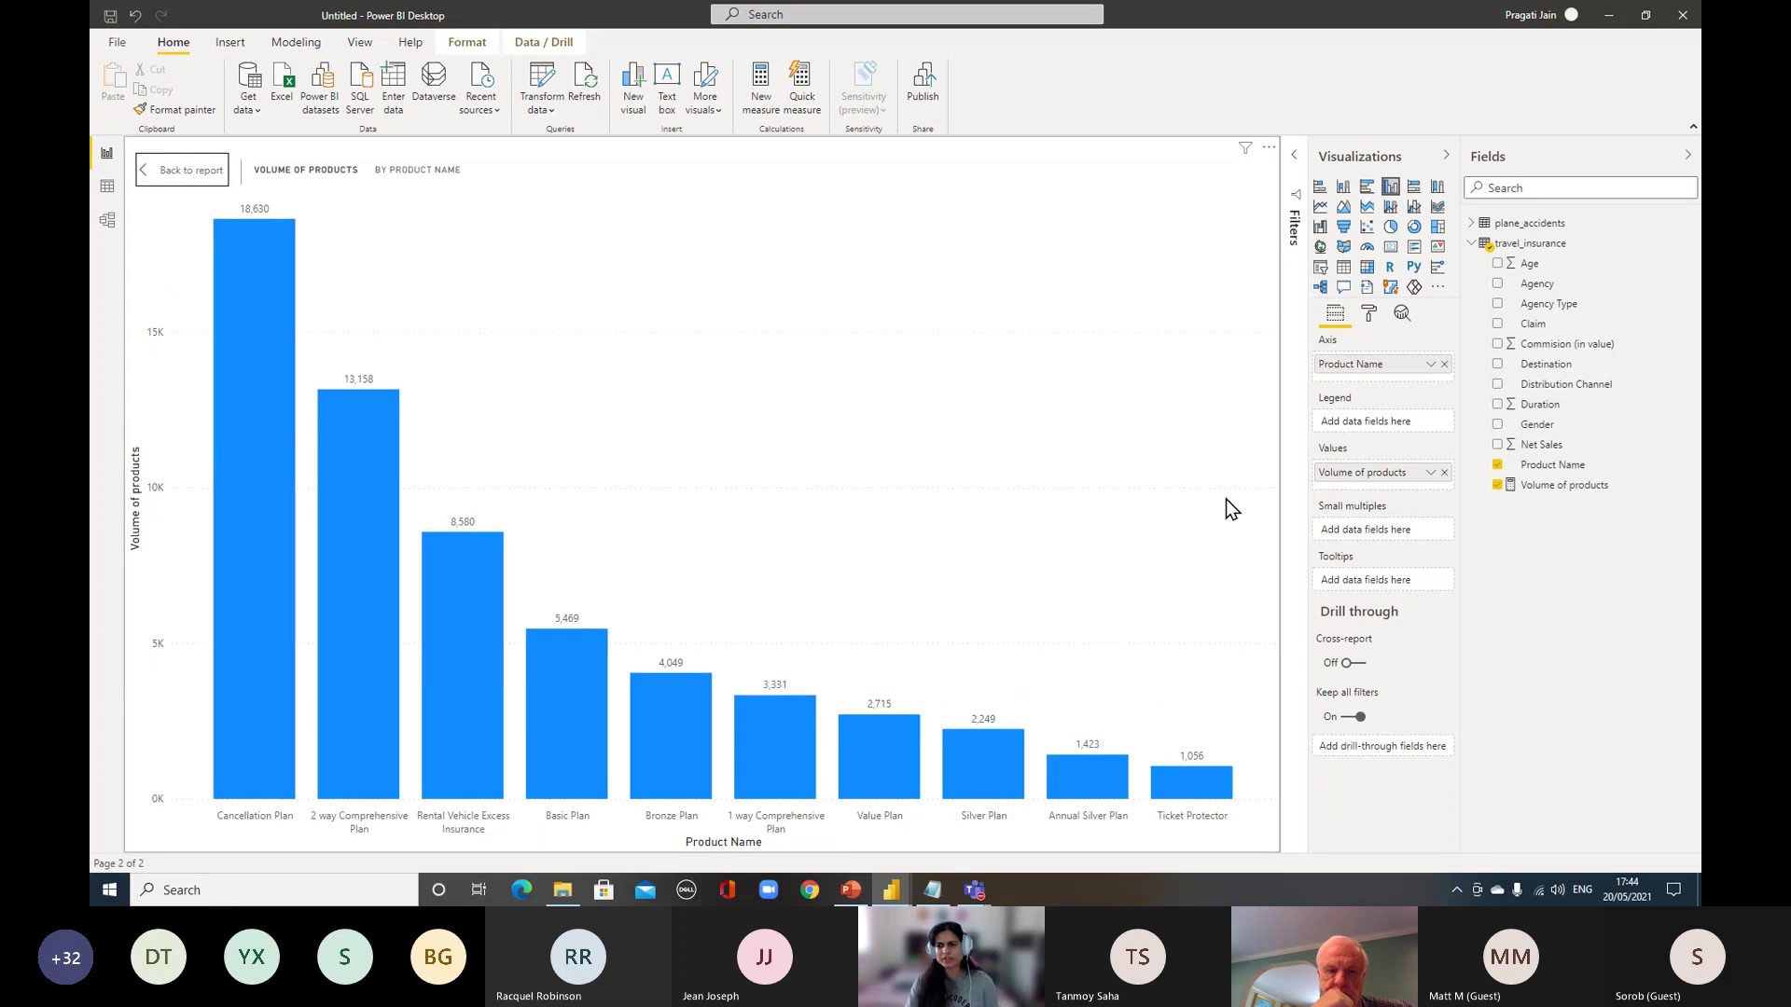
click(1415, 209)
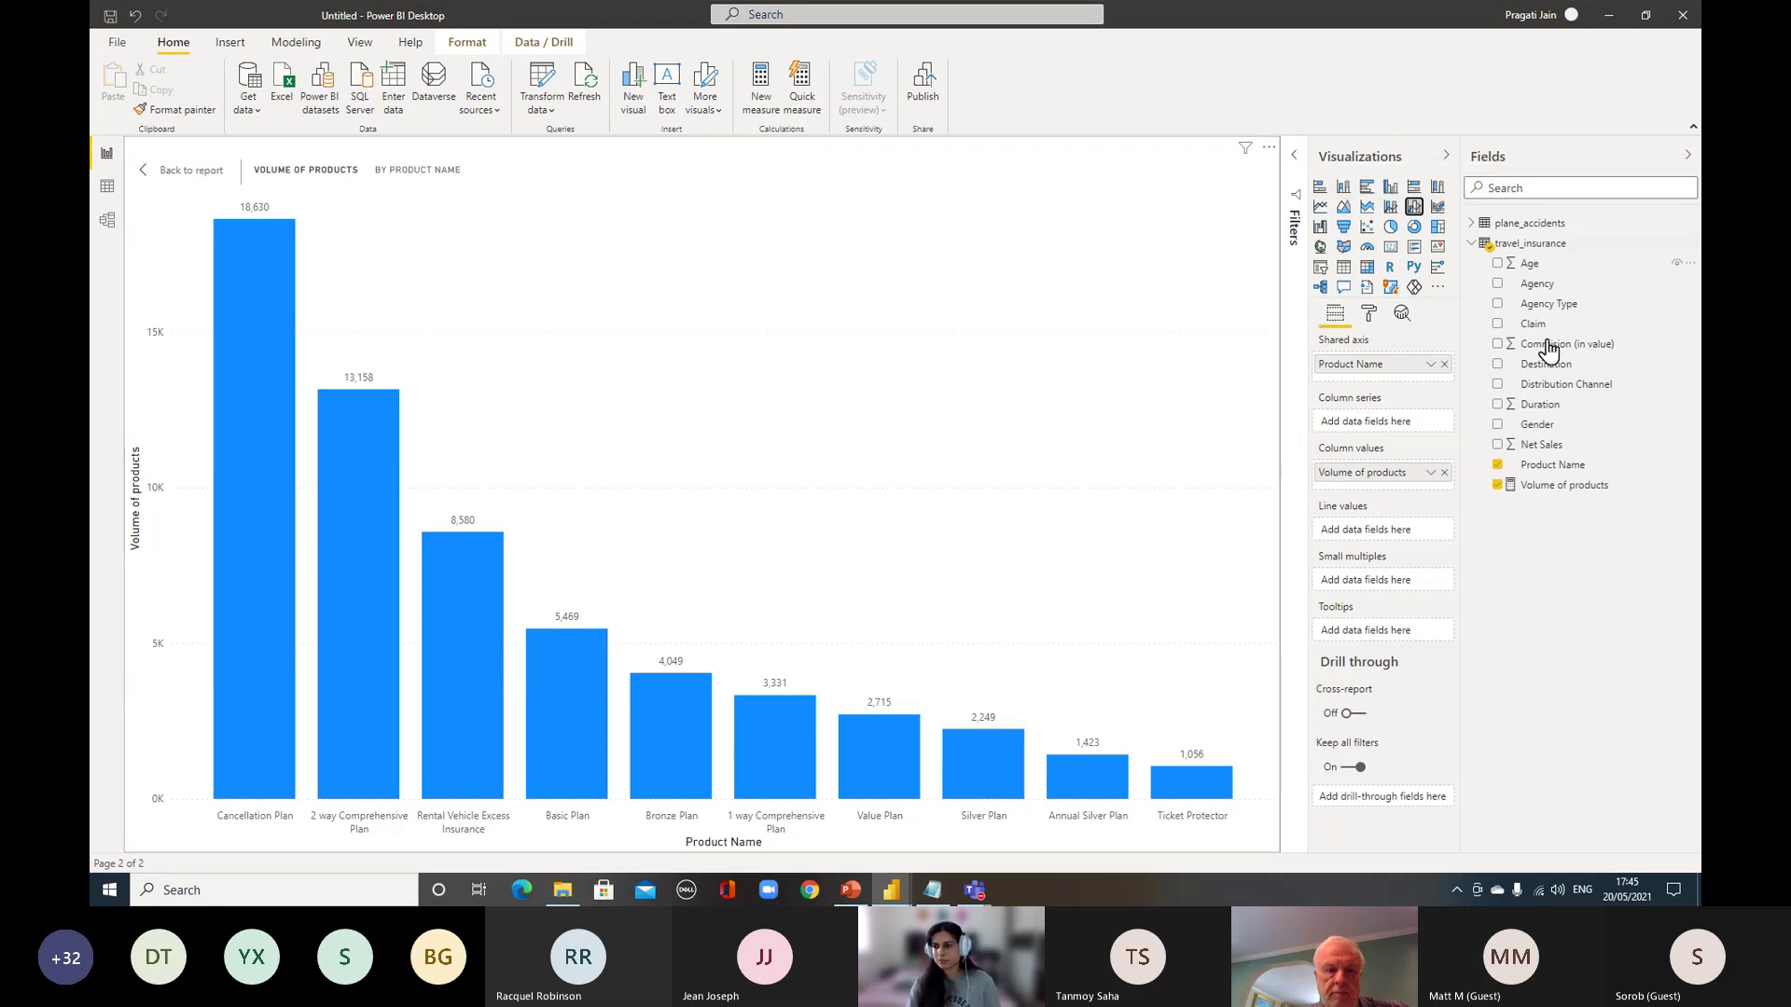
drag(1563, 457, 1391, 547)
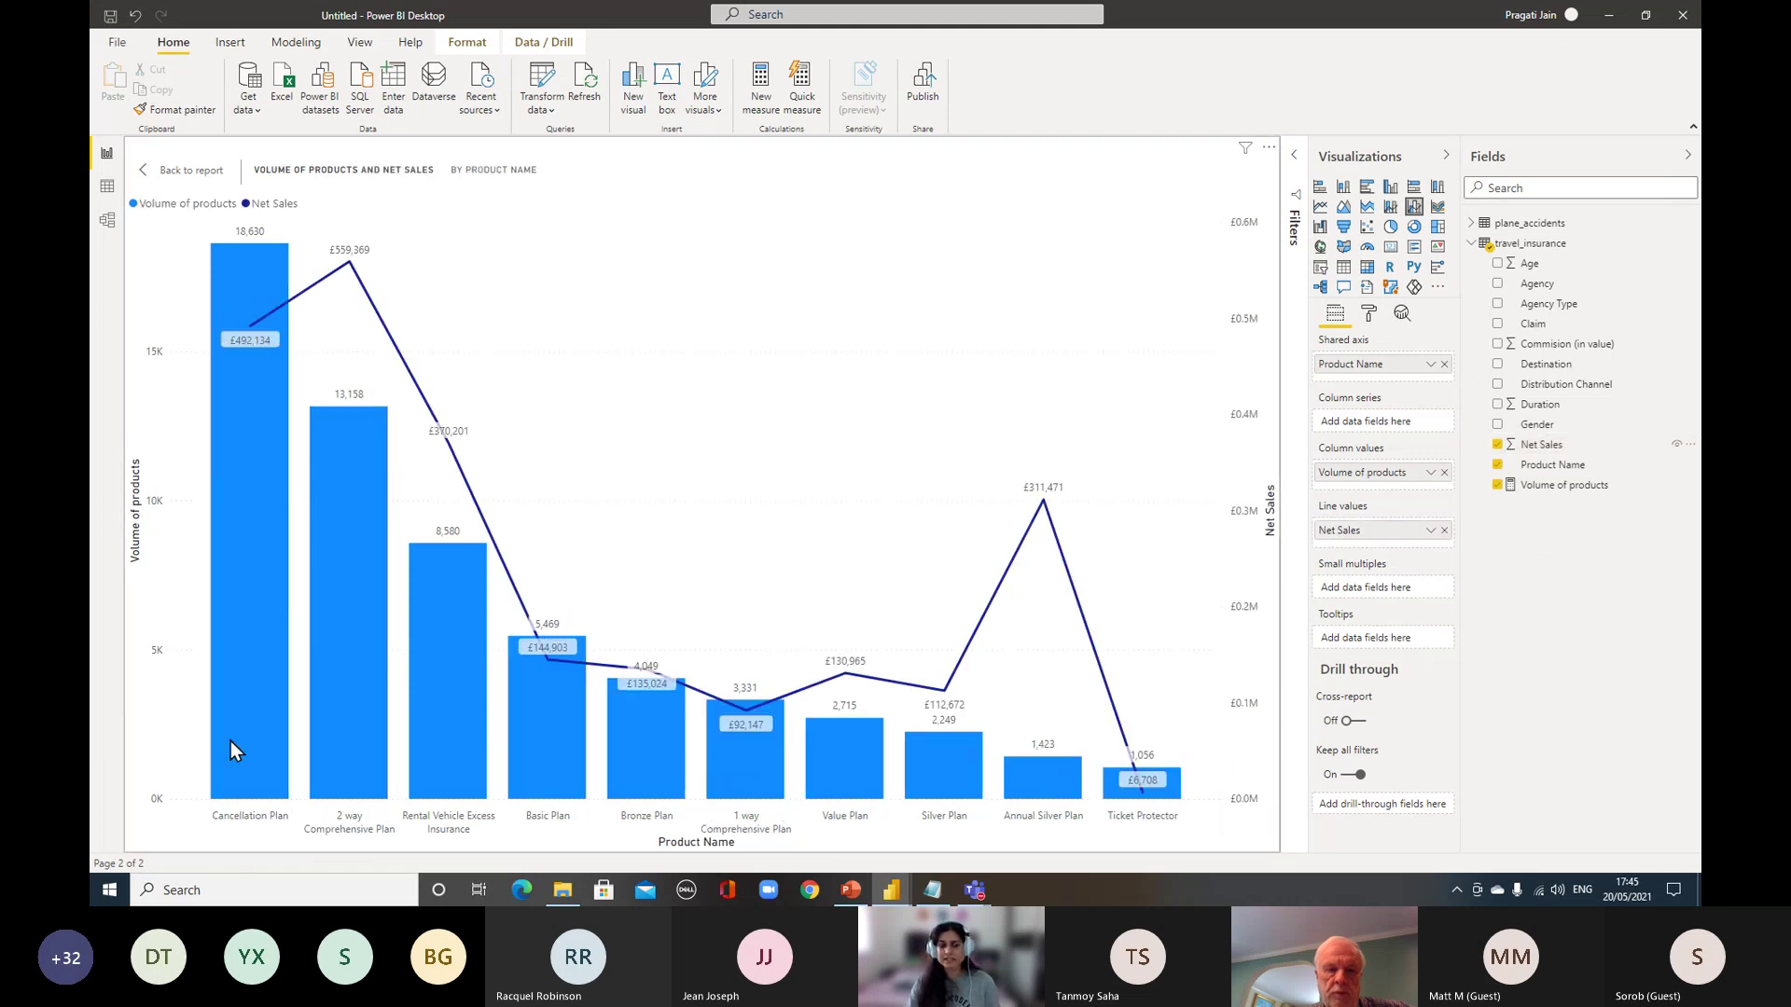
Change the Net Sales line's data color to the recently used pink, and collapse the data color settings
click(1377, 317)
click(1354, 530)
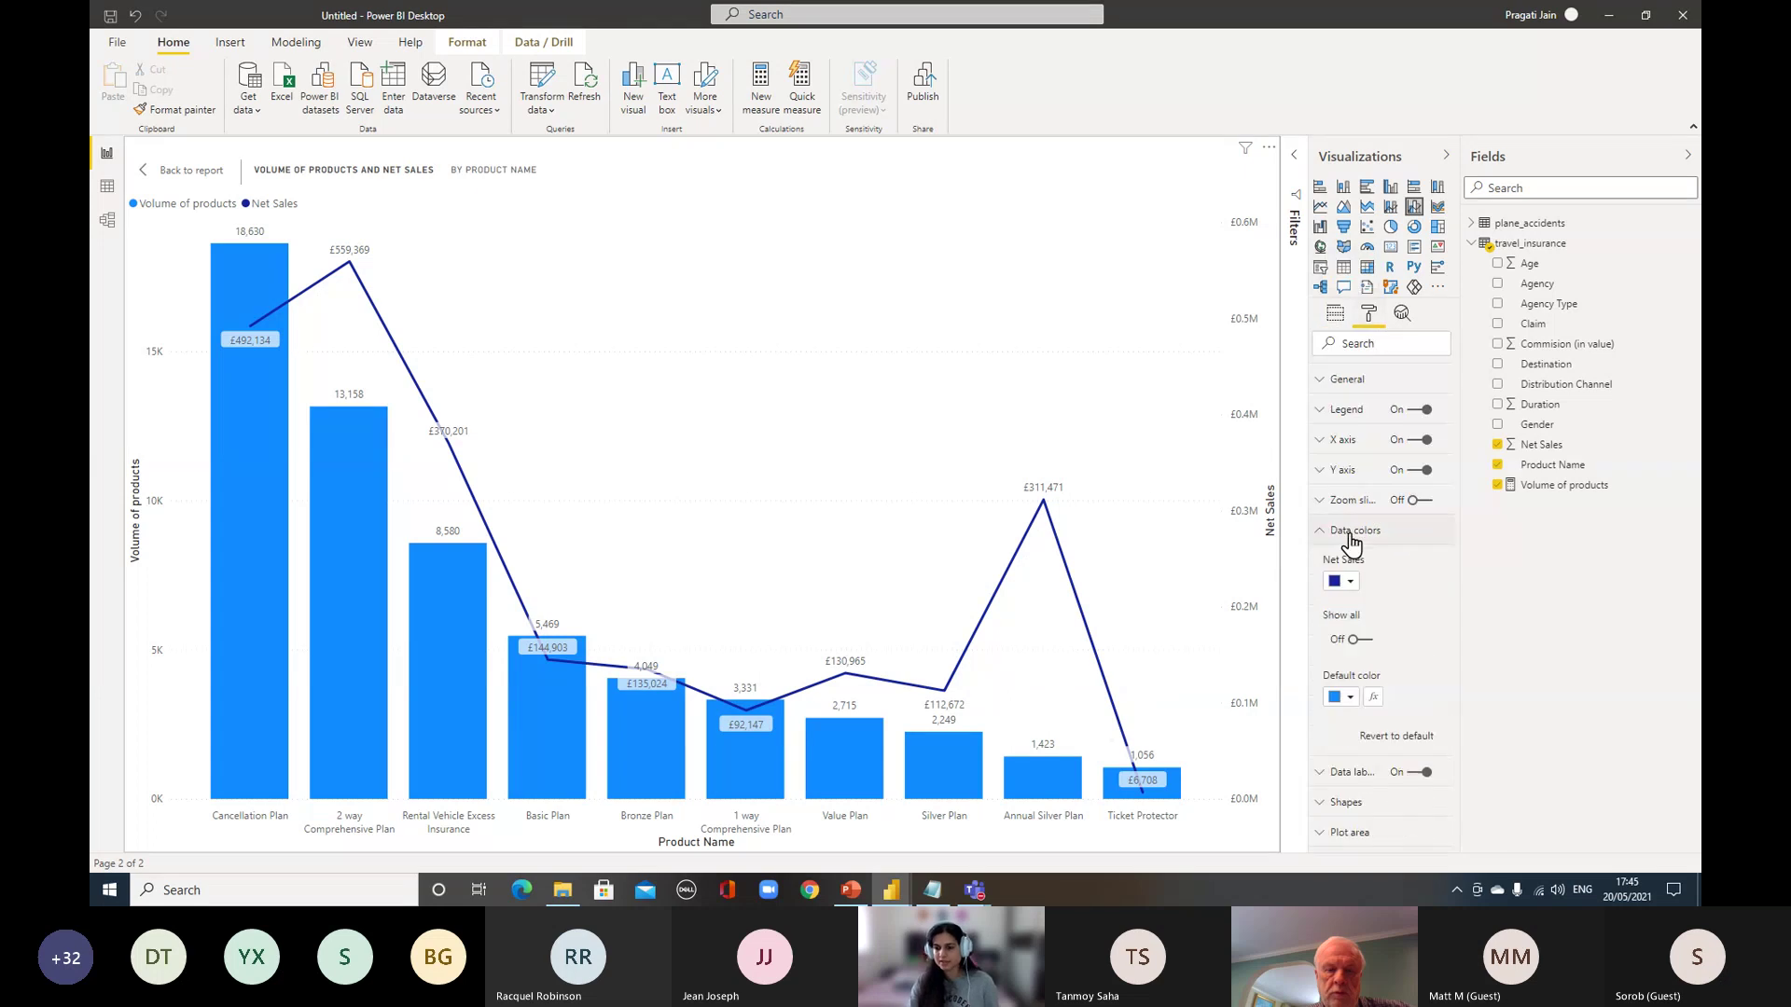
click(1343, 581)
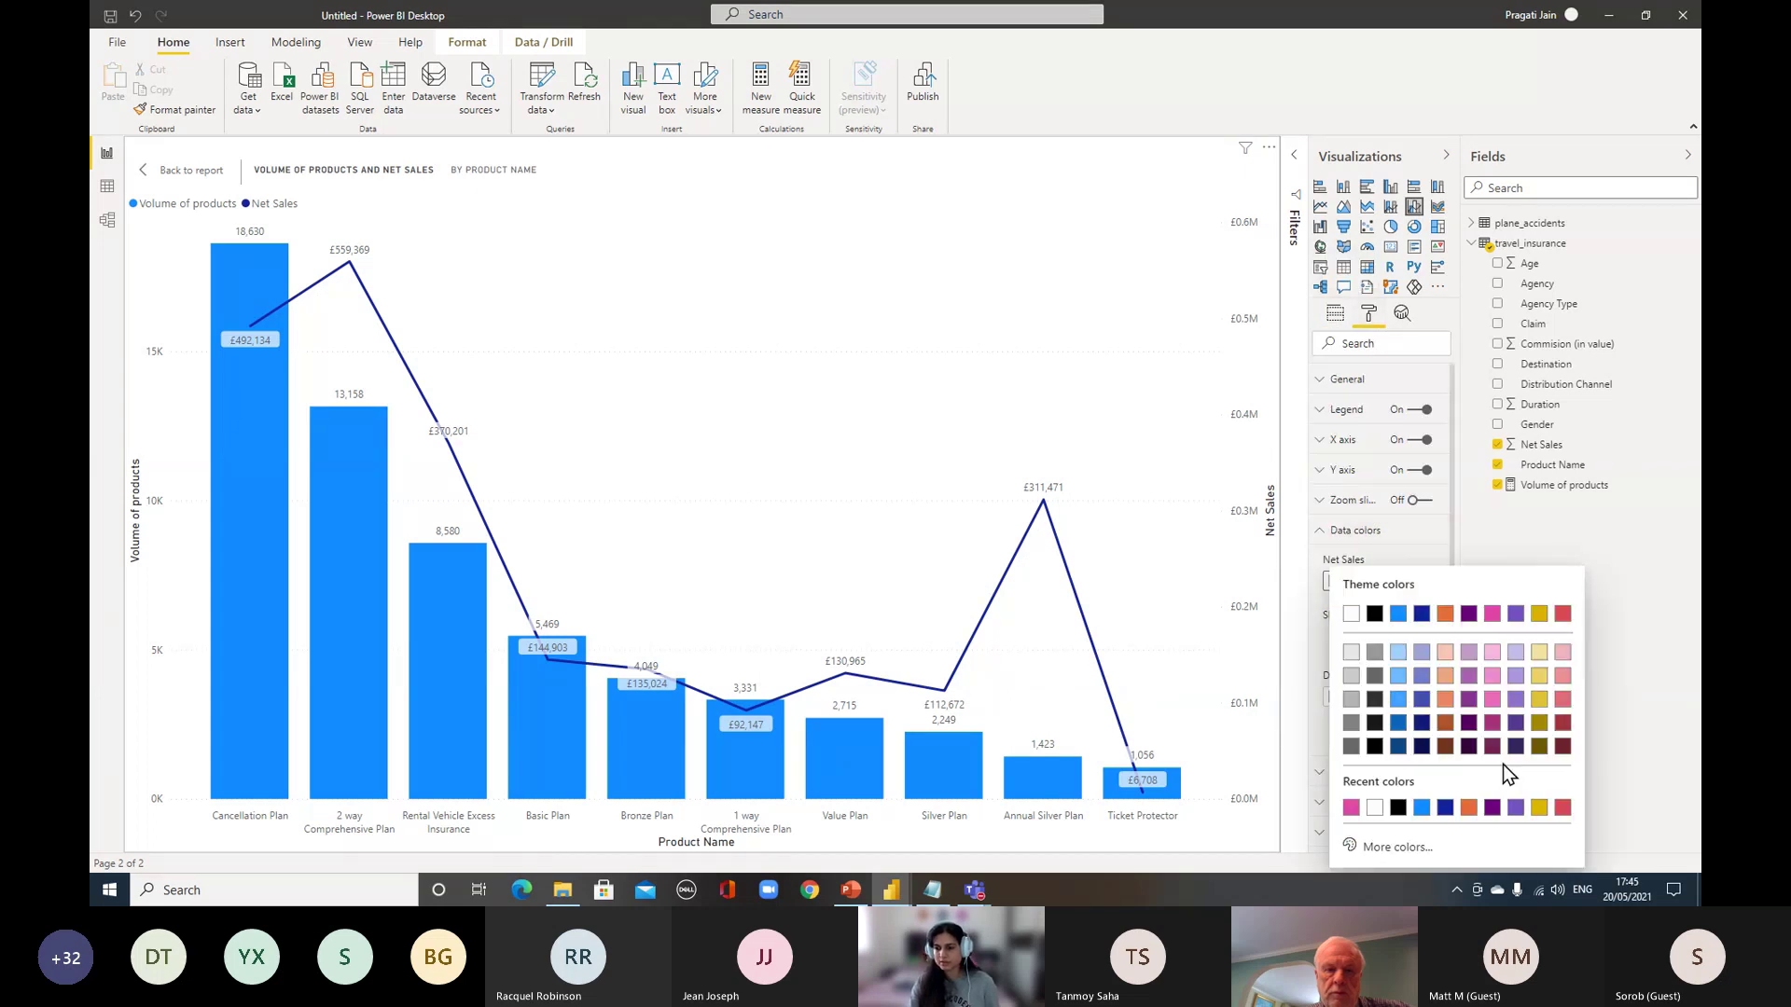
click(1352, 808)
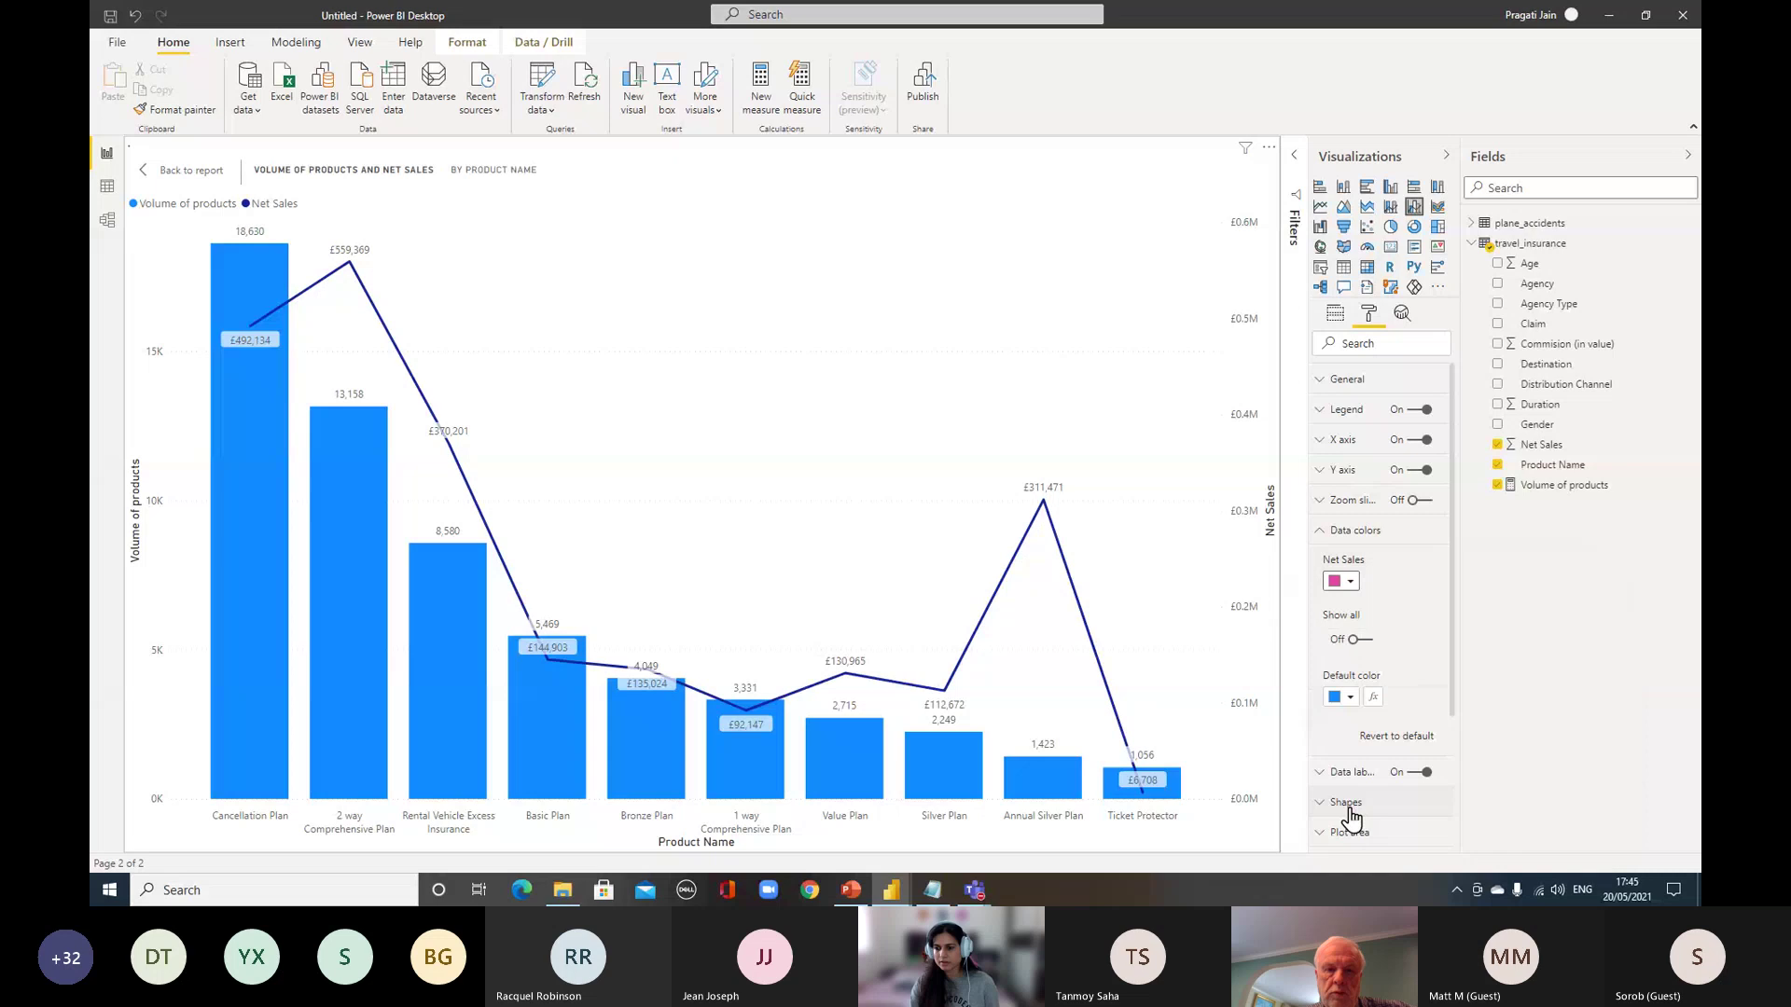
click(1334, 530)
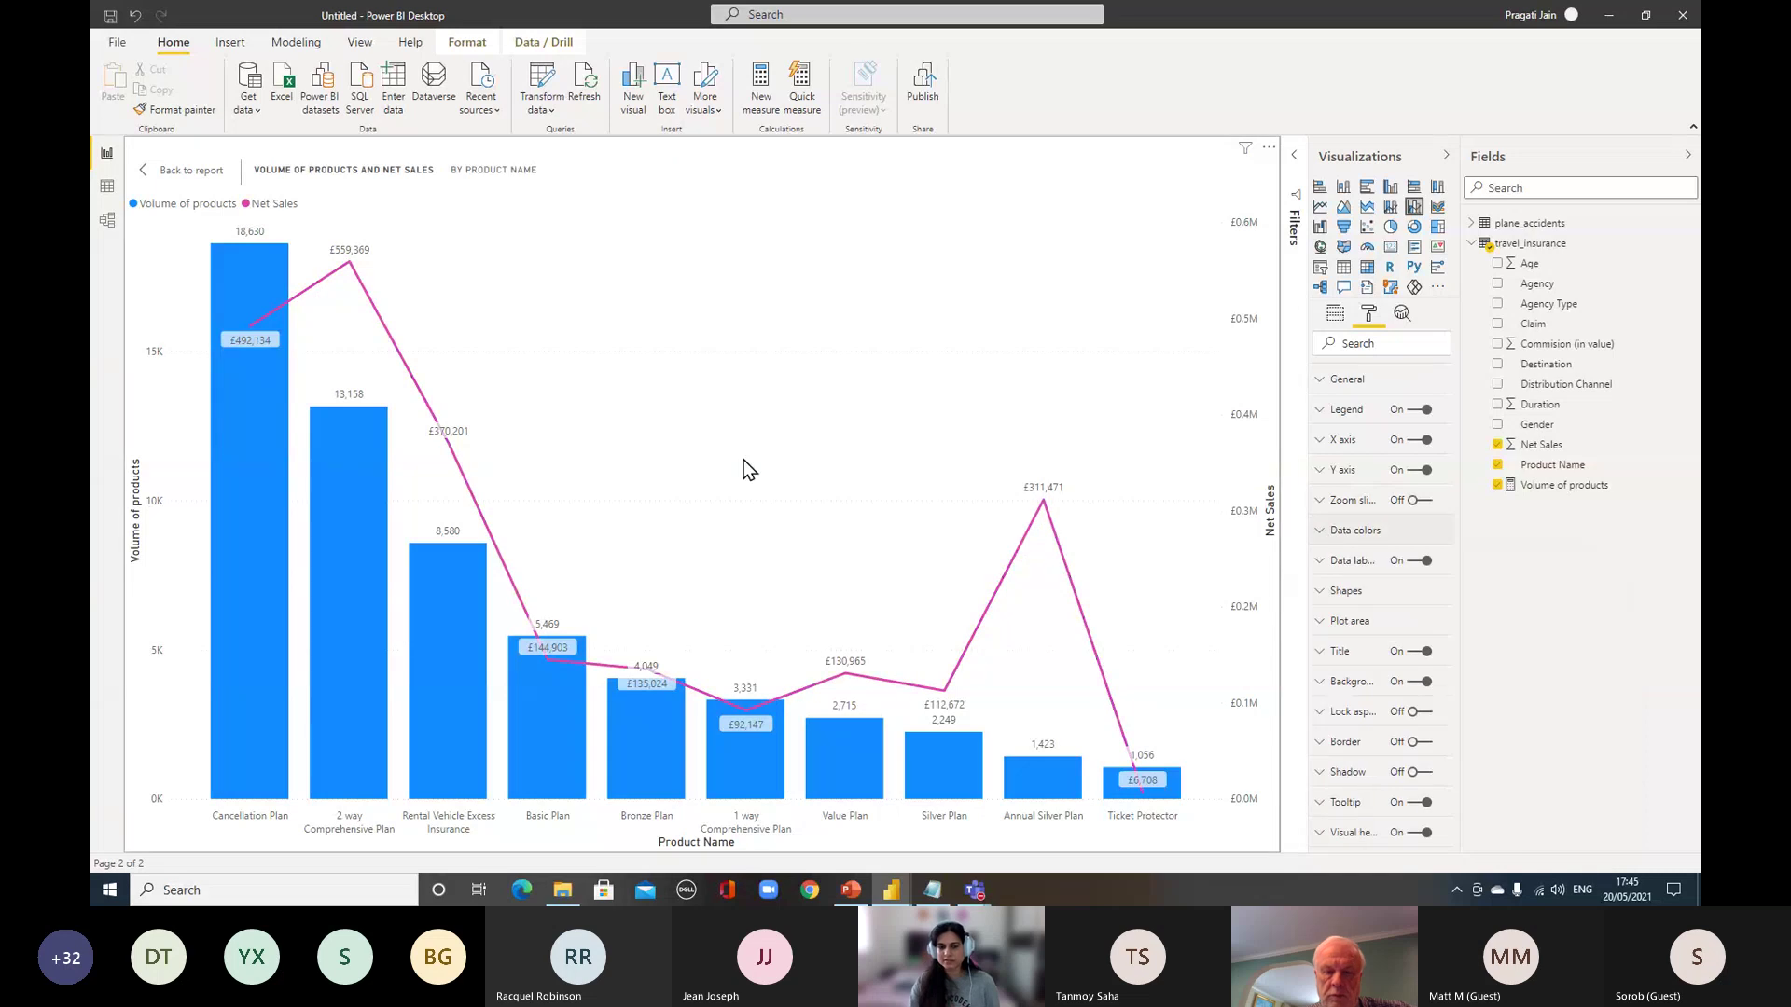
Return from focus mode to the report page and collapse the Visualizations and Fields panes
mouse_move(529, 686)
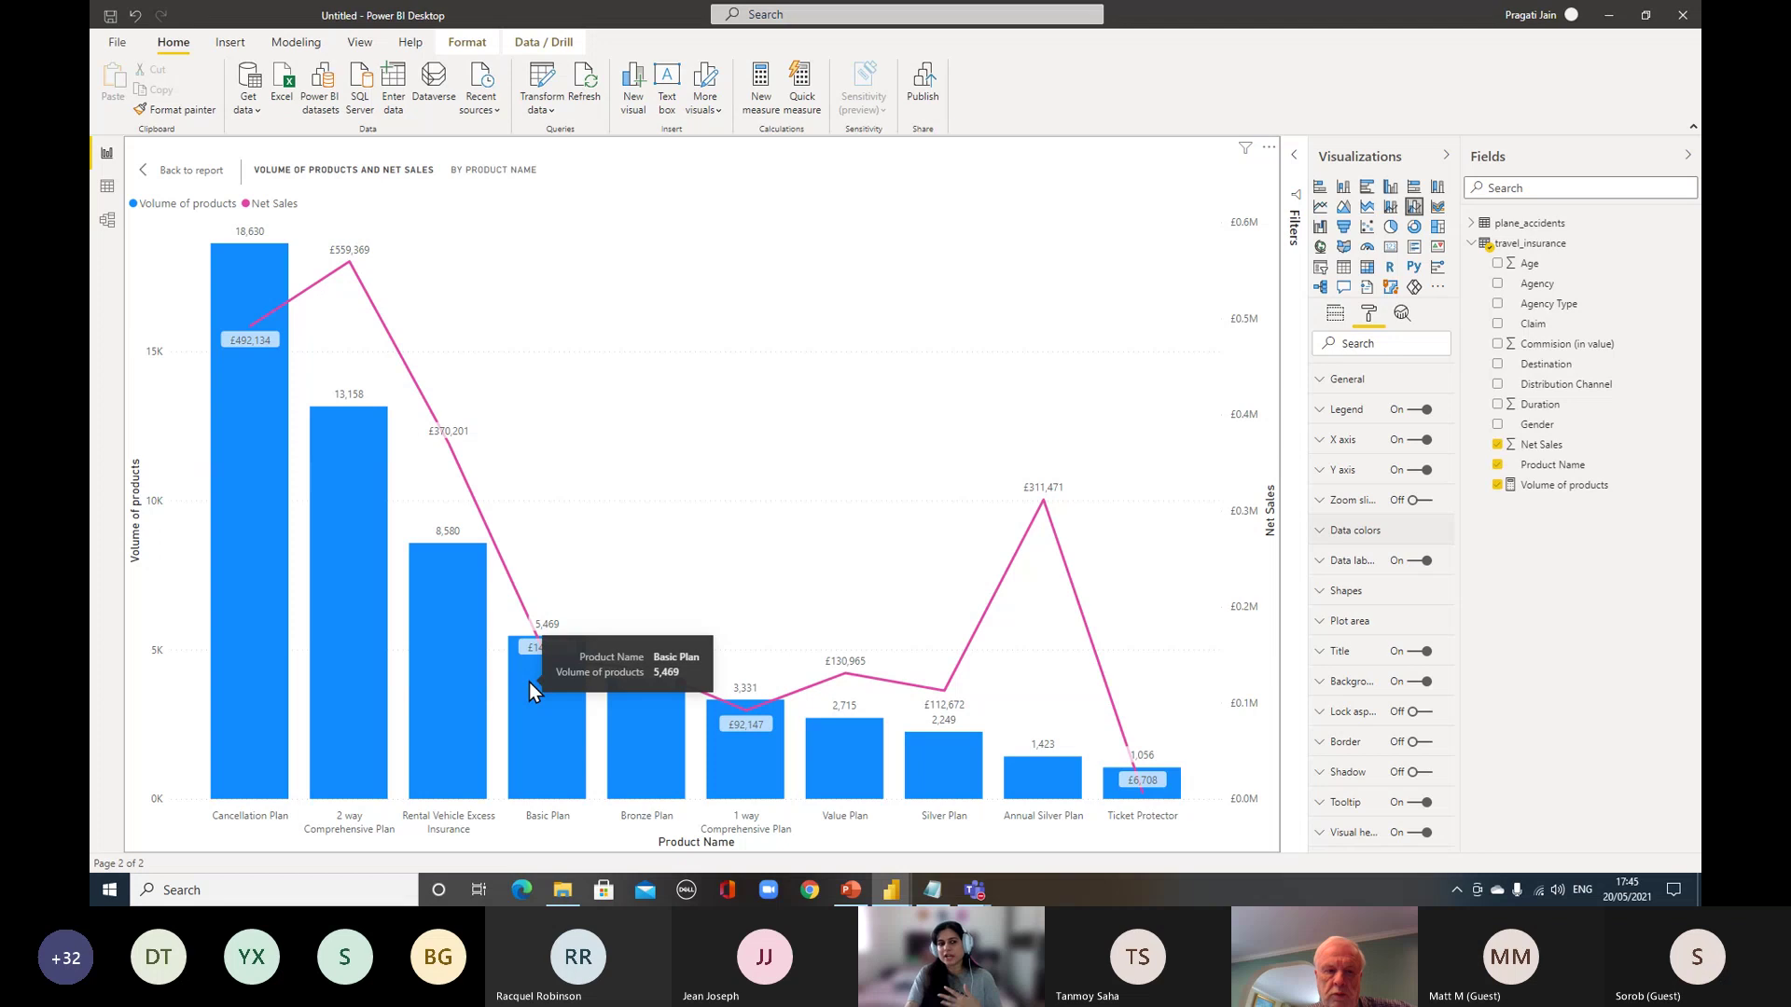
mouse_move(201, 476)
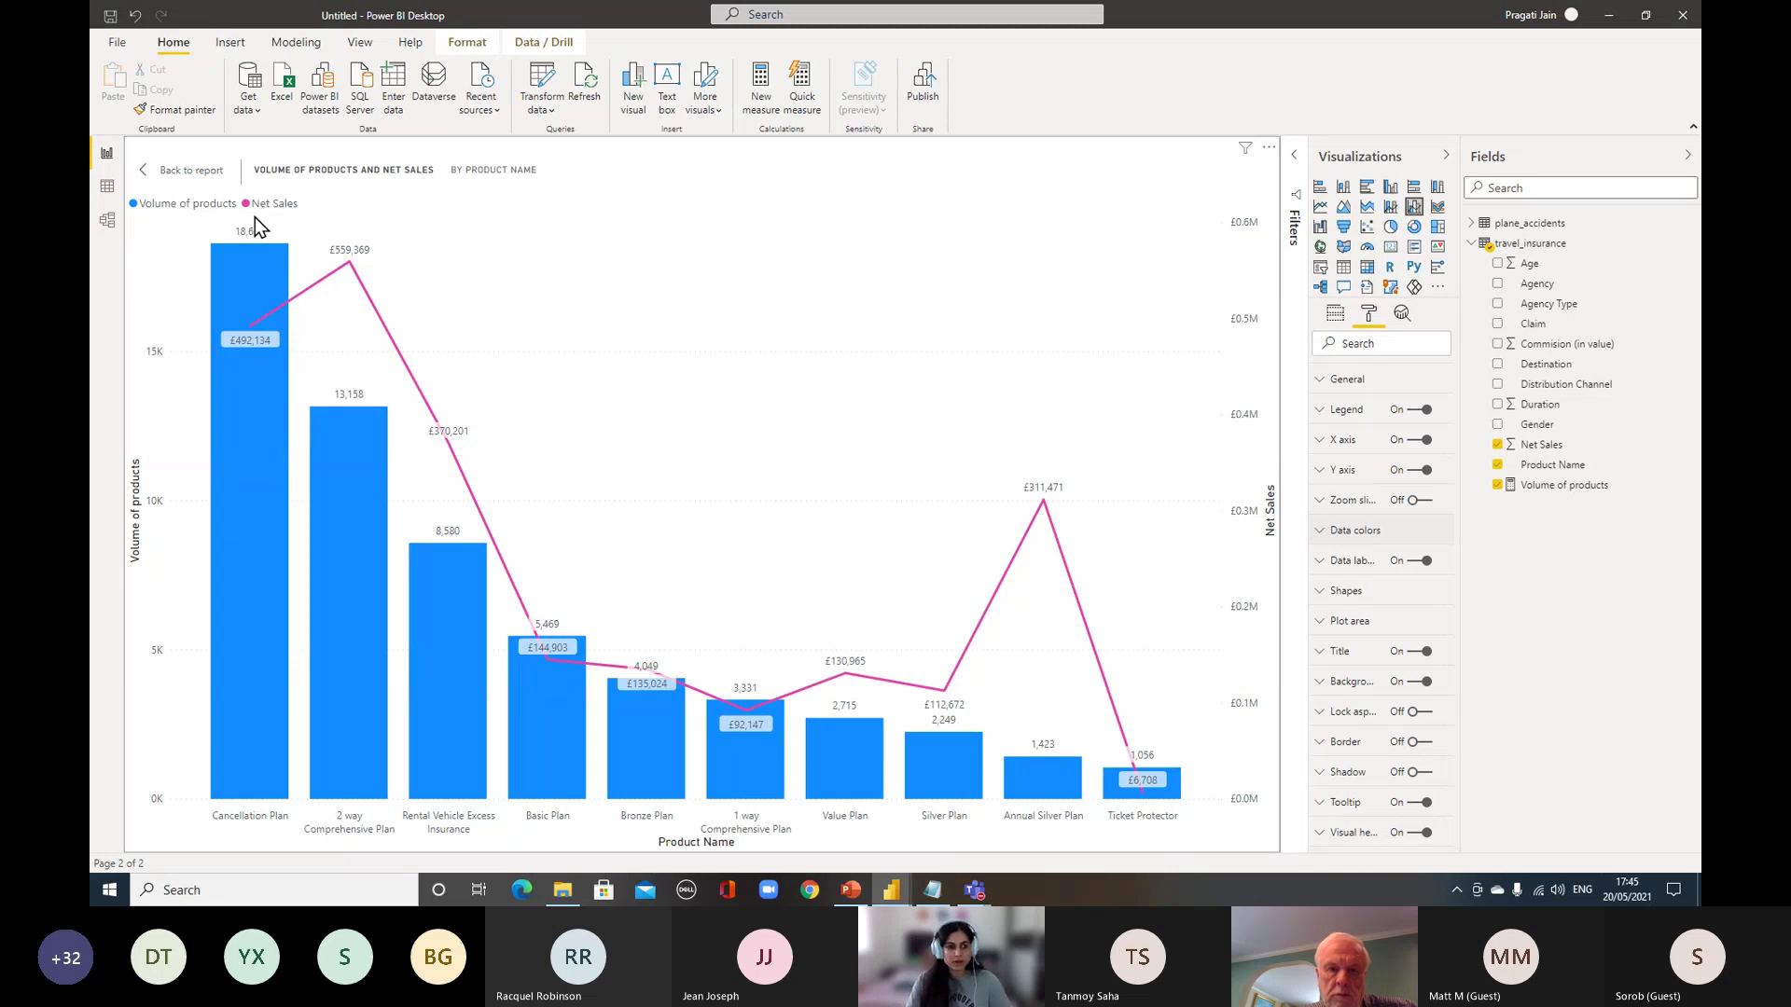
click(182, 170)
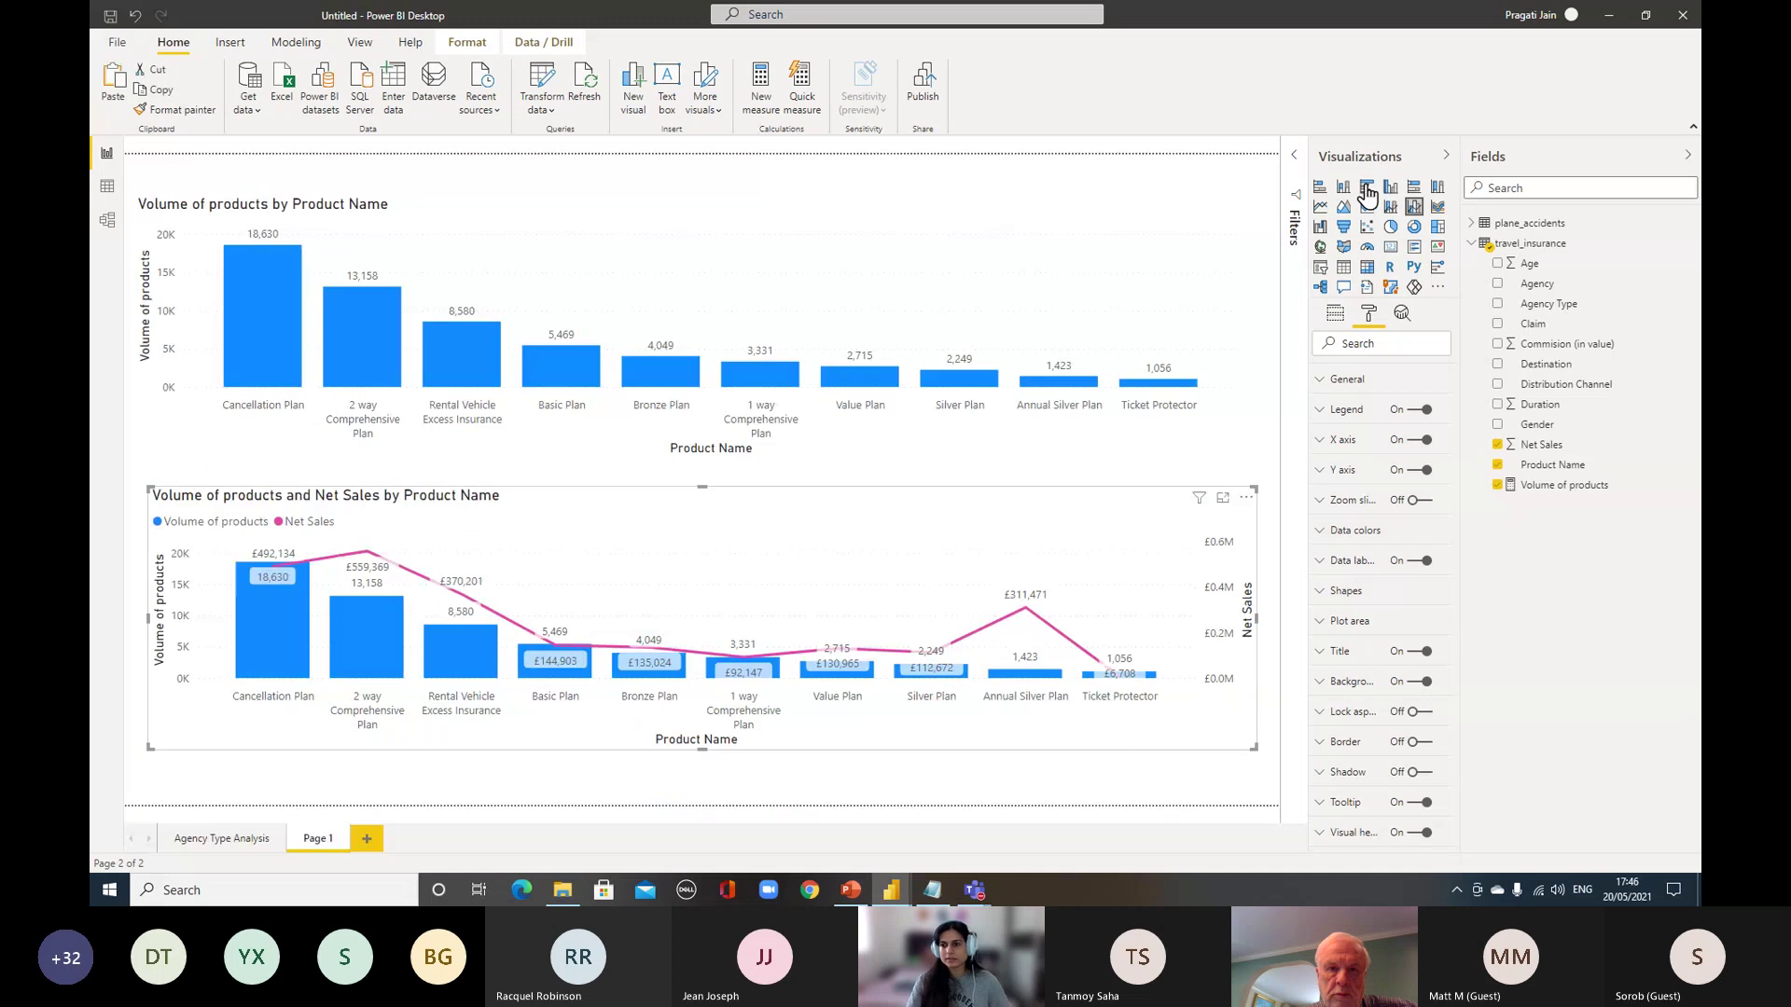
click(1446, 155)
click(1687, 154)
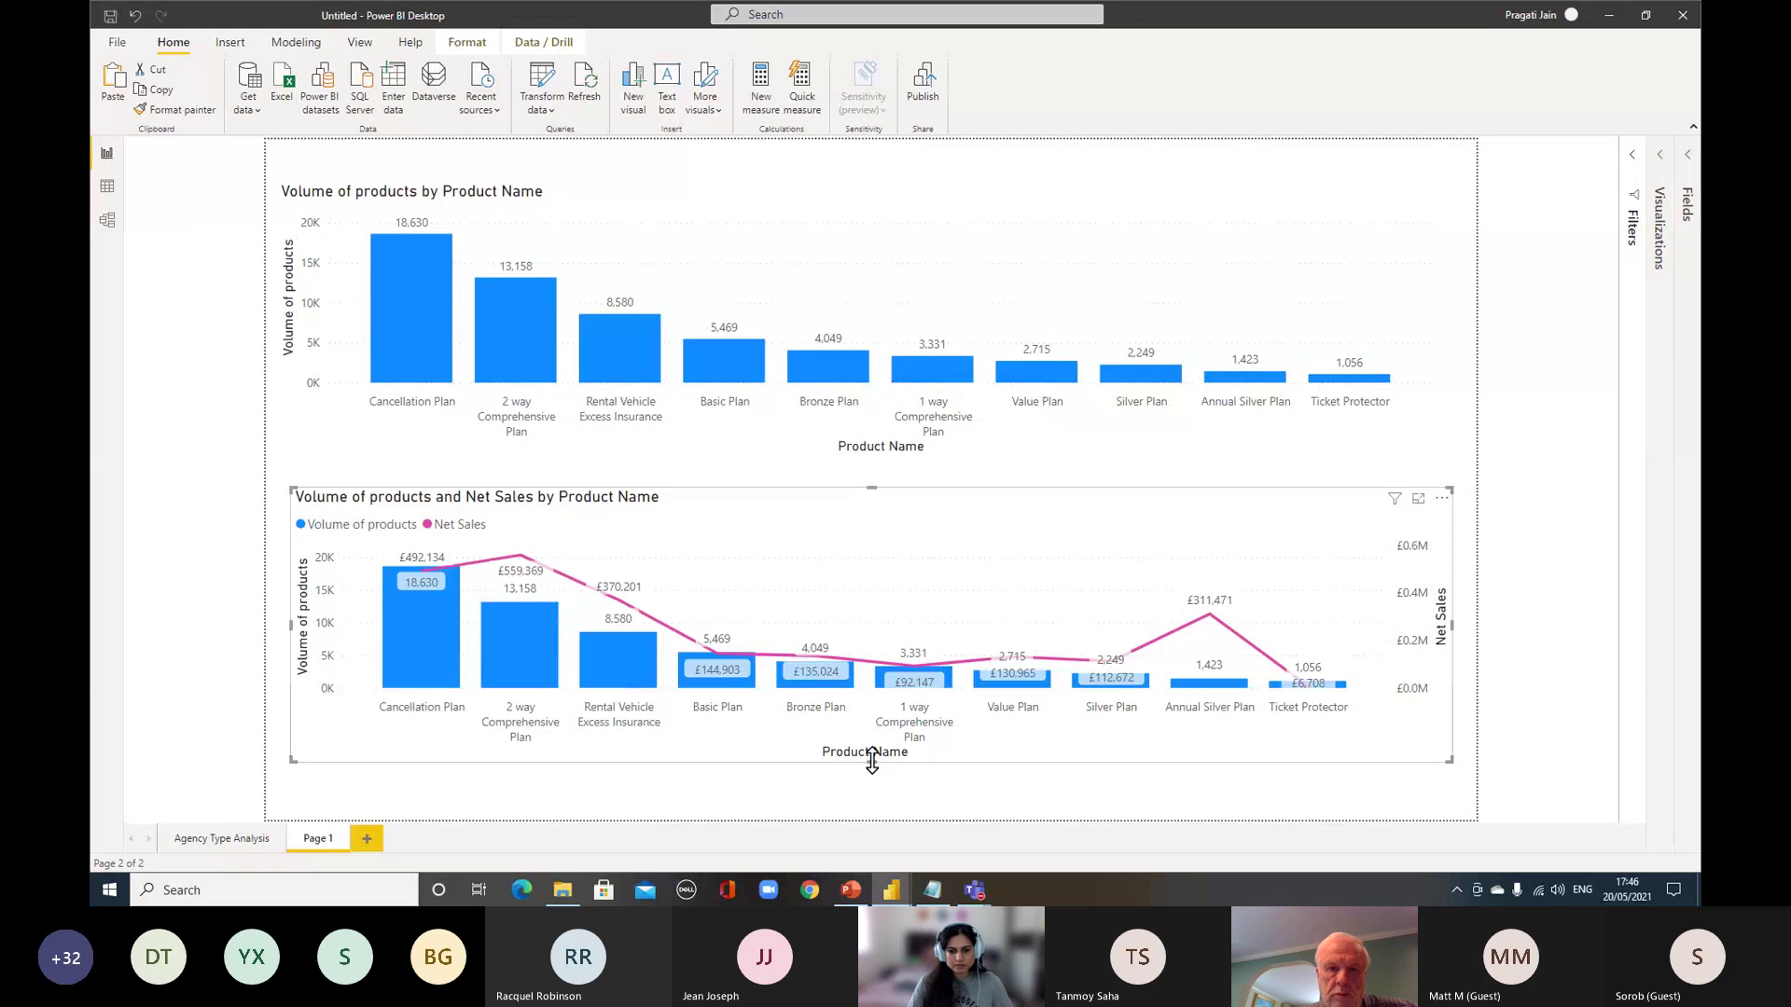
Shorten the product volume chart and extend the combined volume and Net Sales chart up and down to fill the remaining page
drag(871, 761, 876, 812)
click(874, 369)
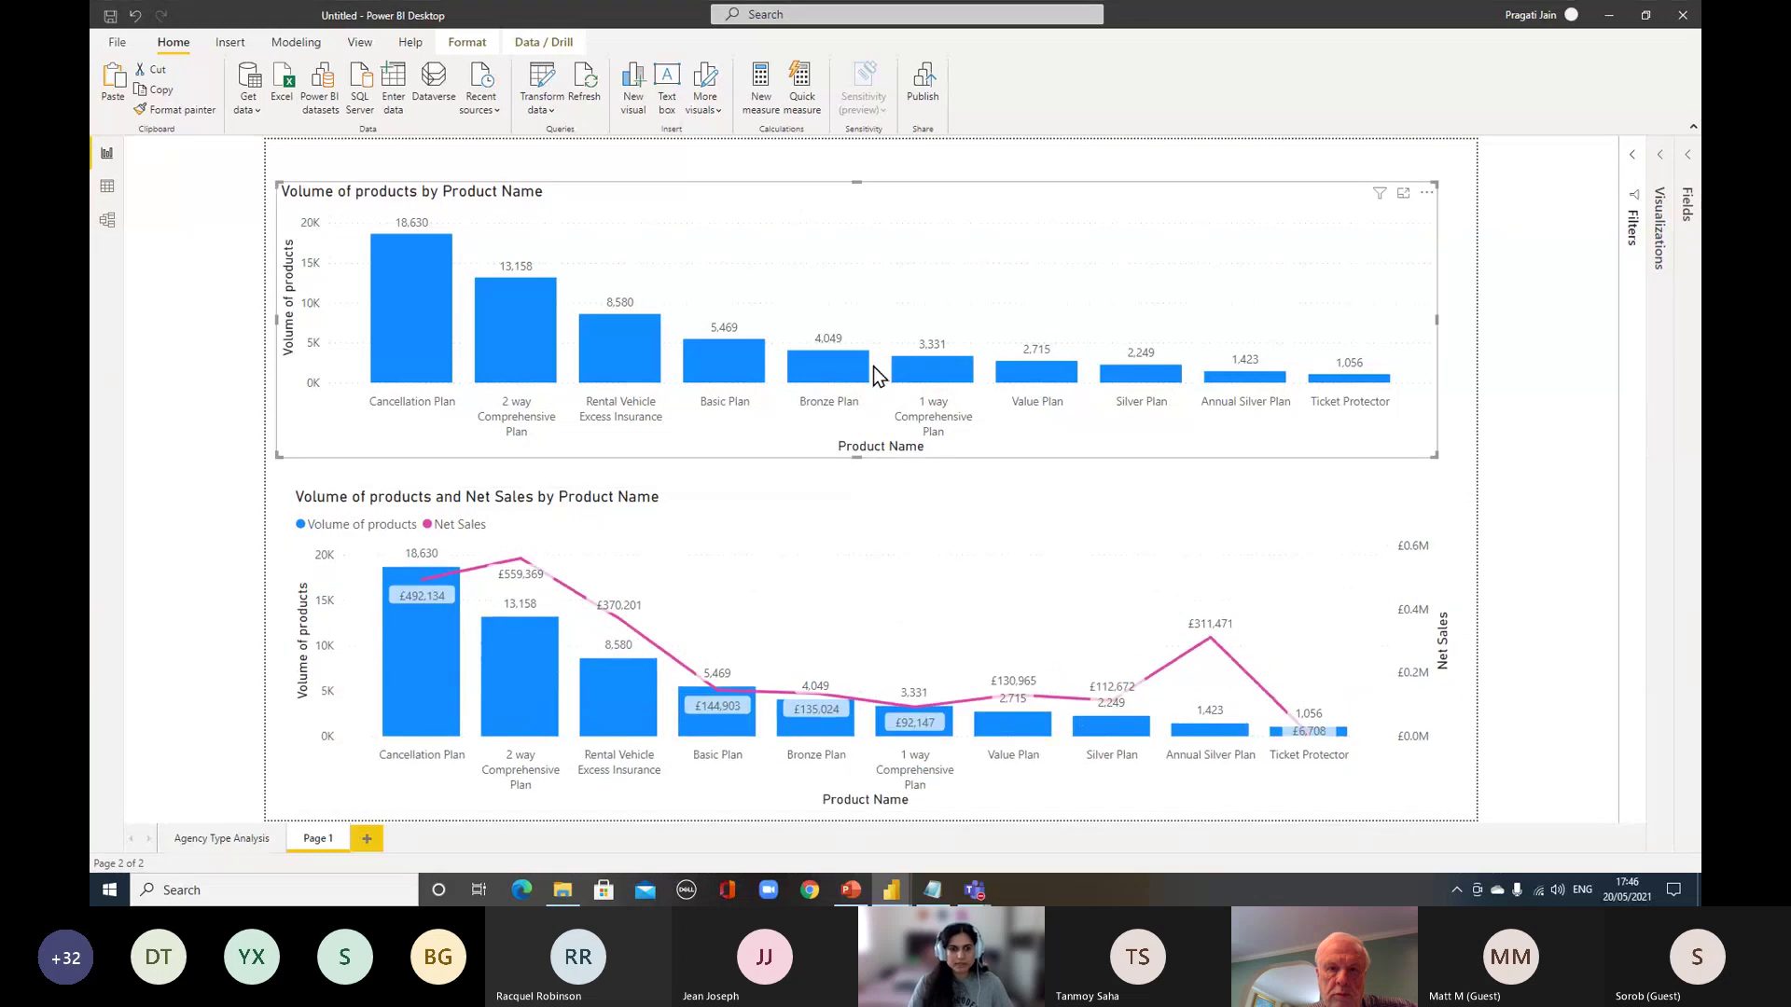
drag(854, 456, 855, 404)
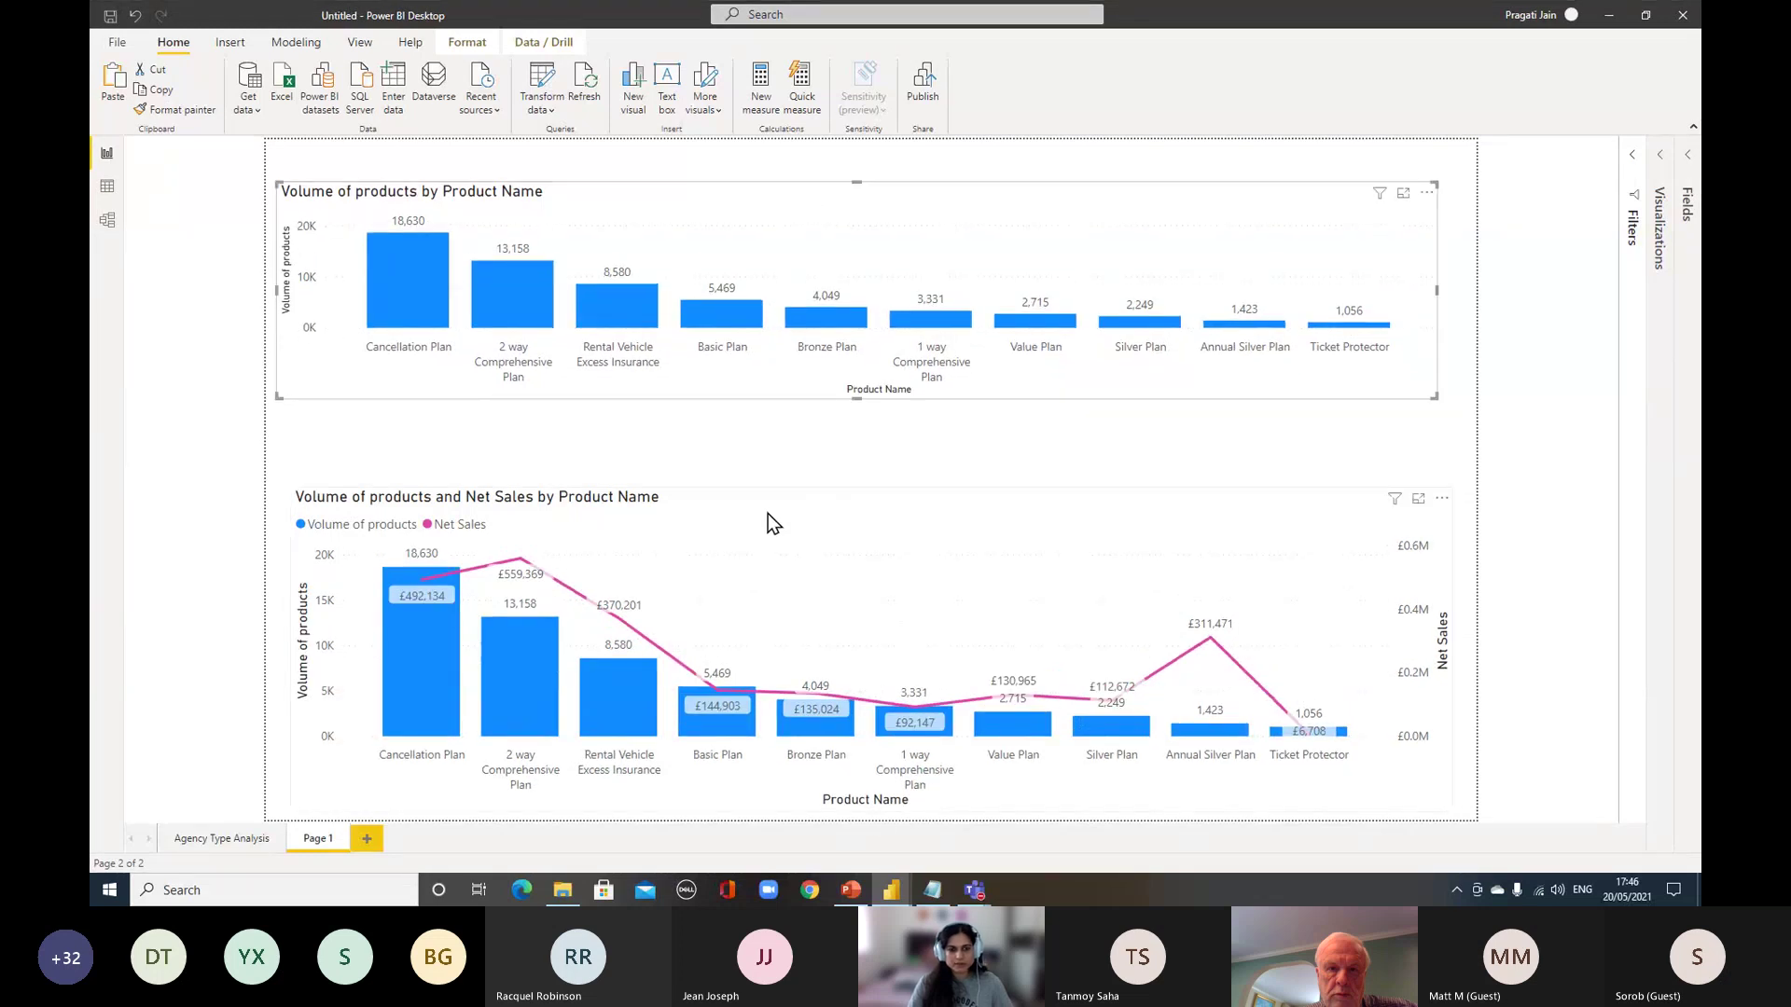
click(825, 491)
drag(872, 483, 871, 413)
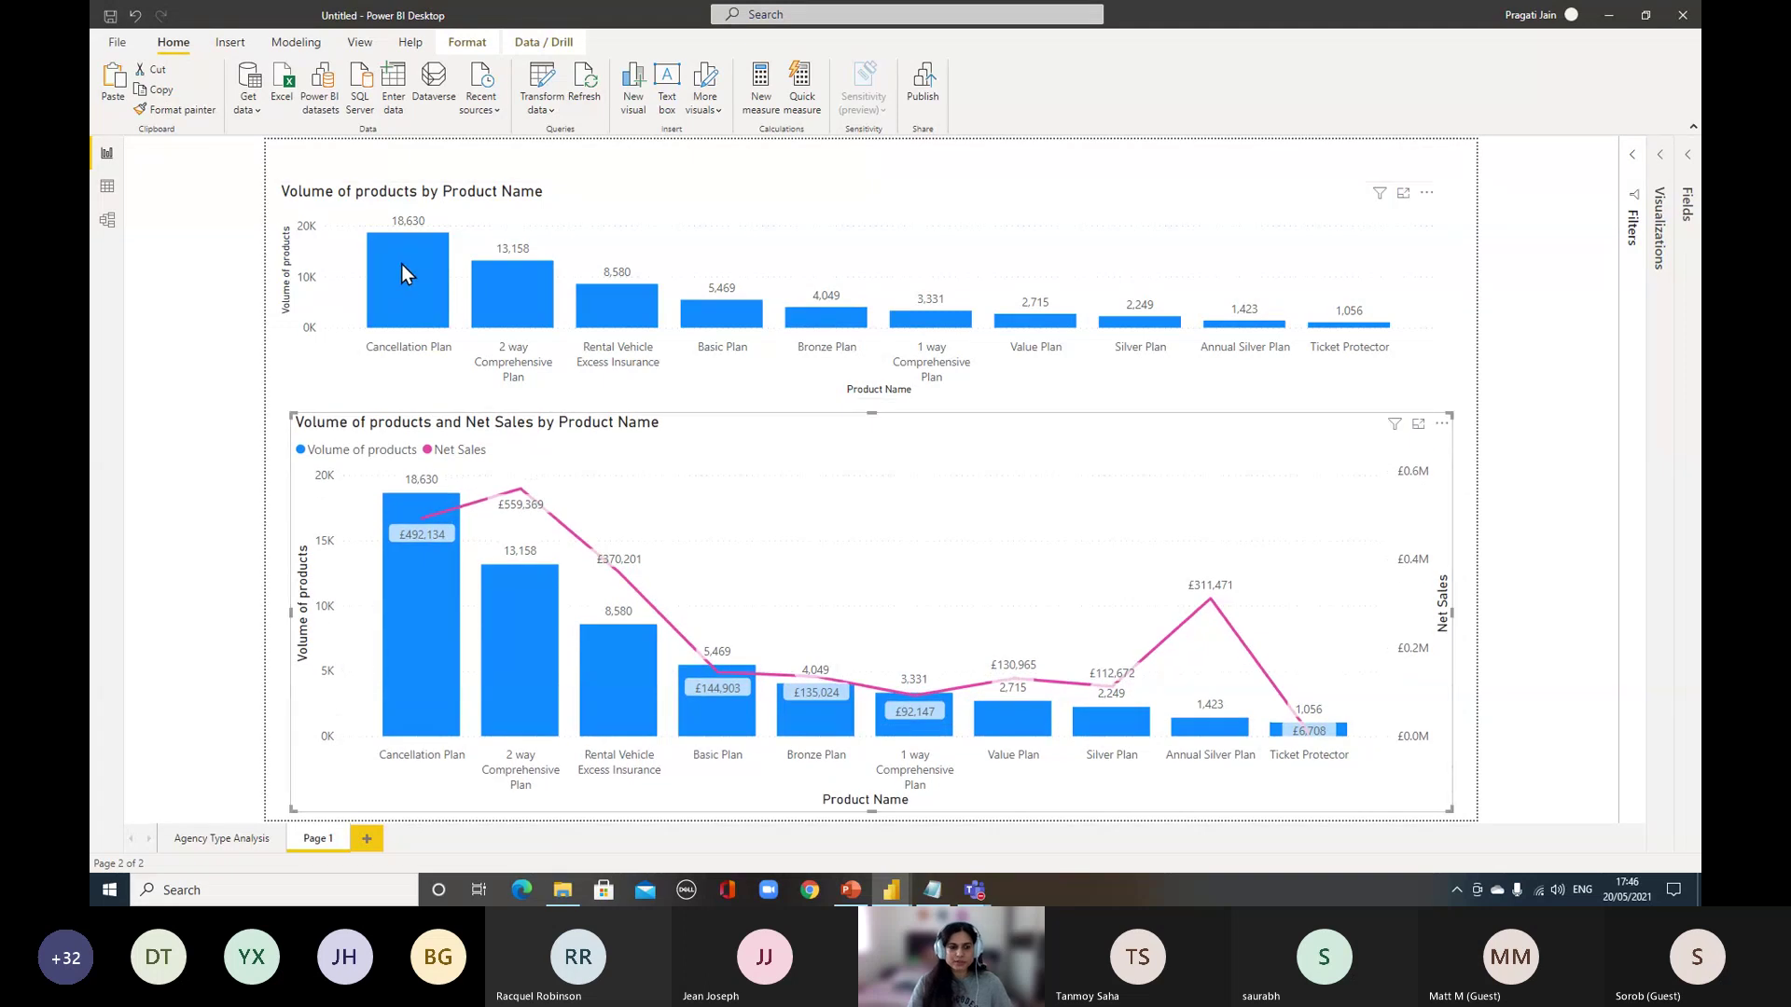
mouse_move(405, 272)
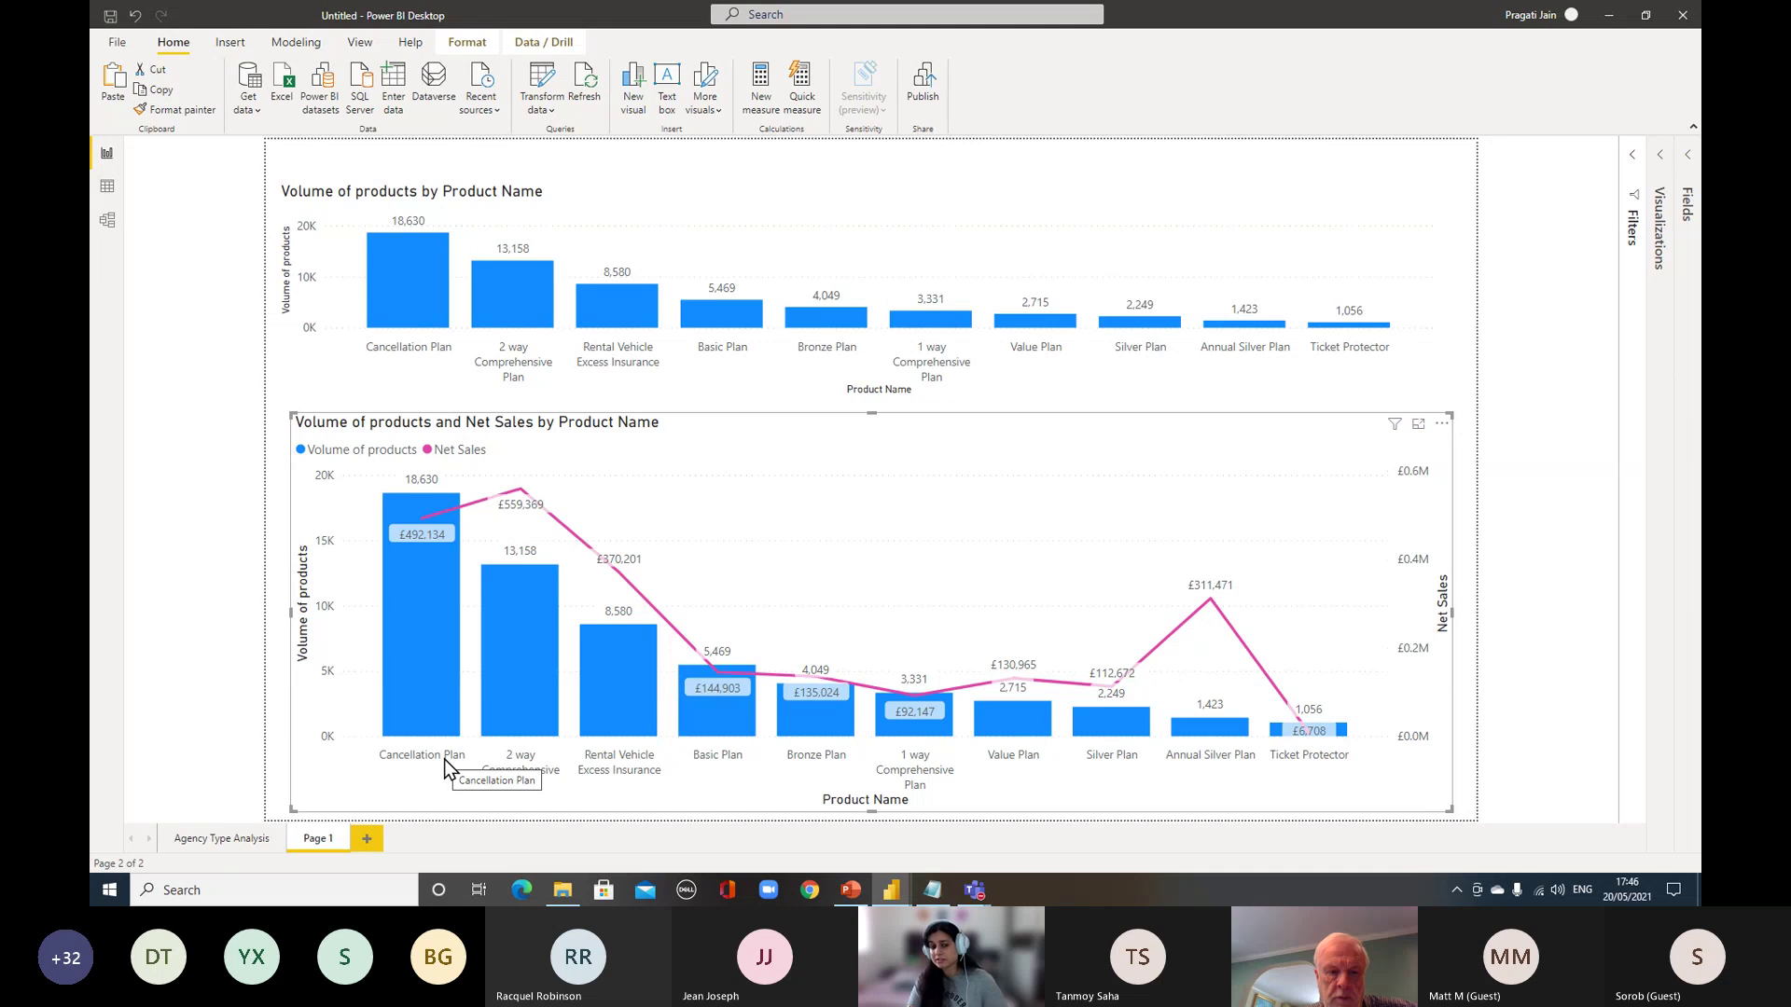
mouse_move(395, 546)
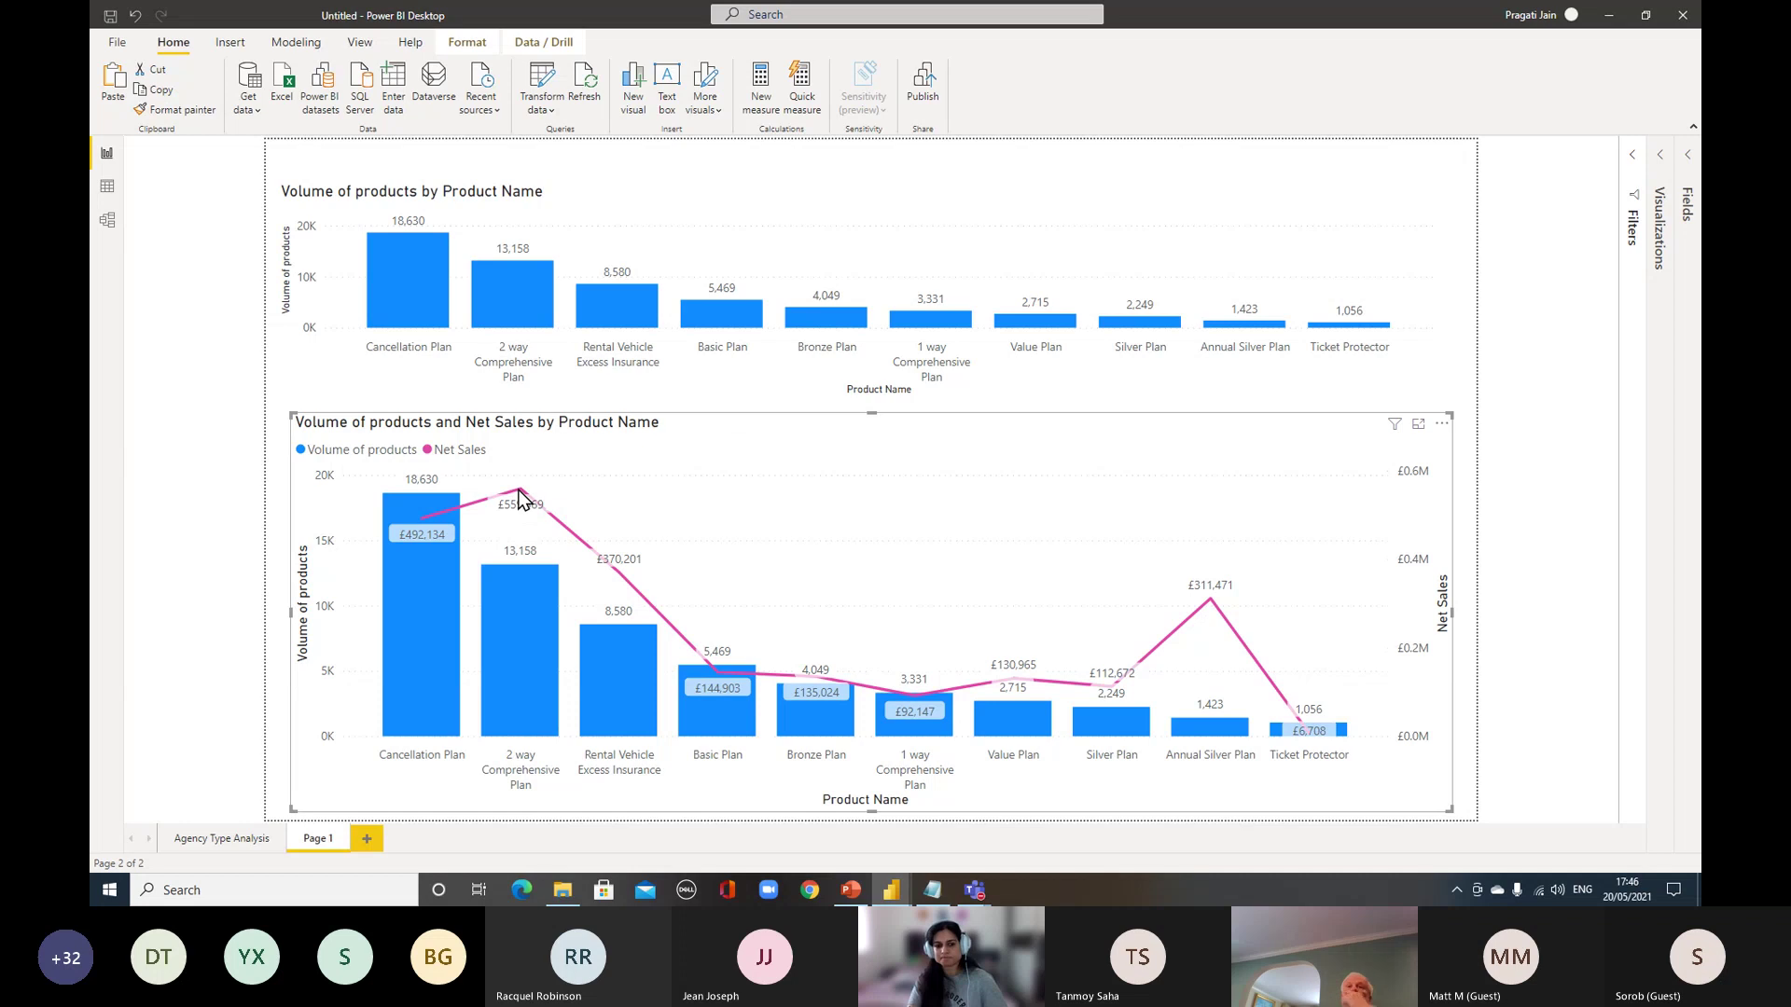
Rename the current report page, Page 1, as Product Analysis
mouse_move(519, 490)
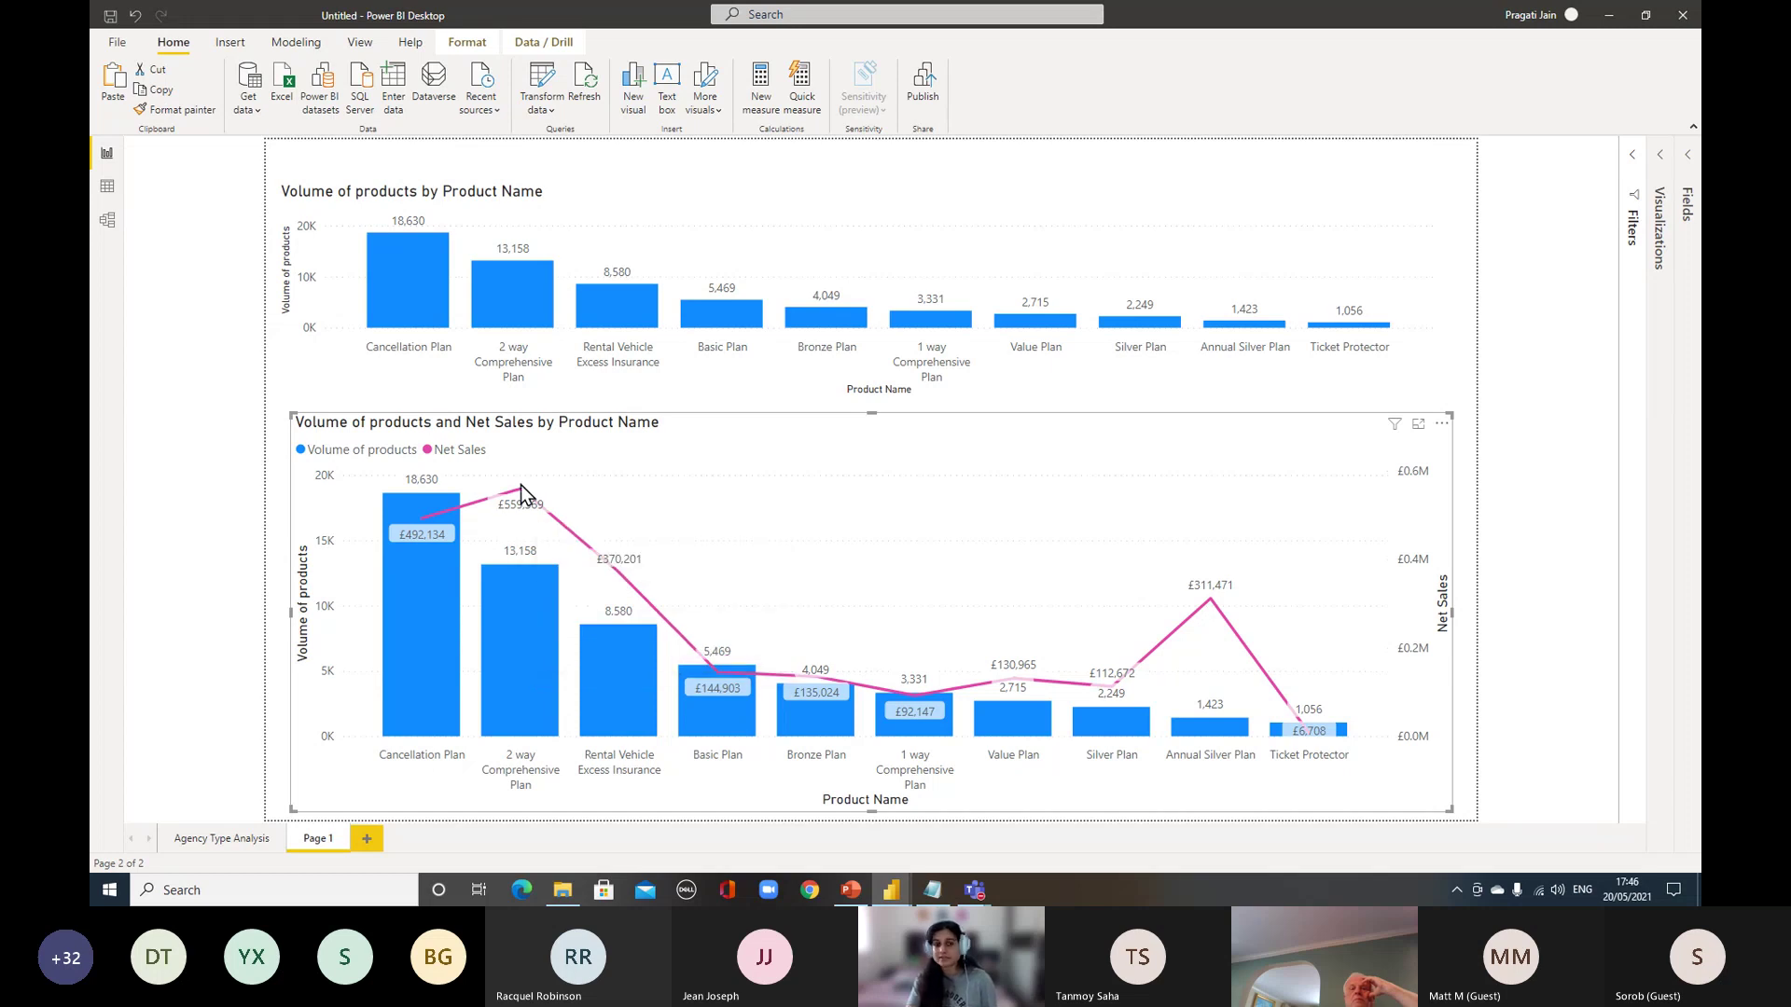
click(1522, 356)
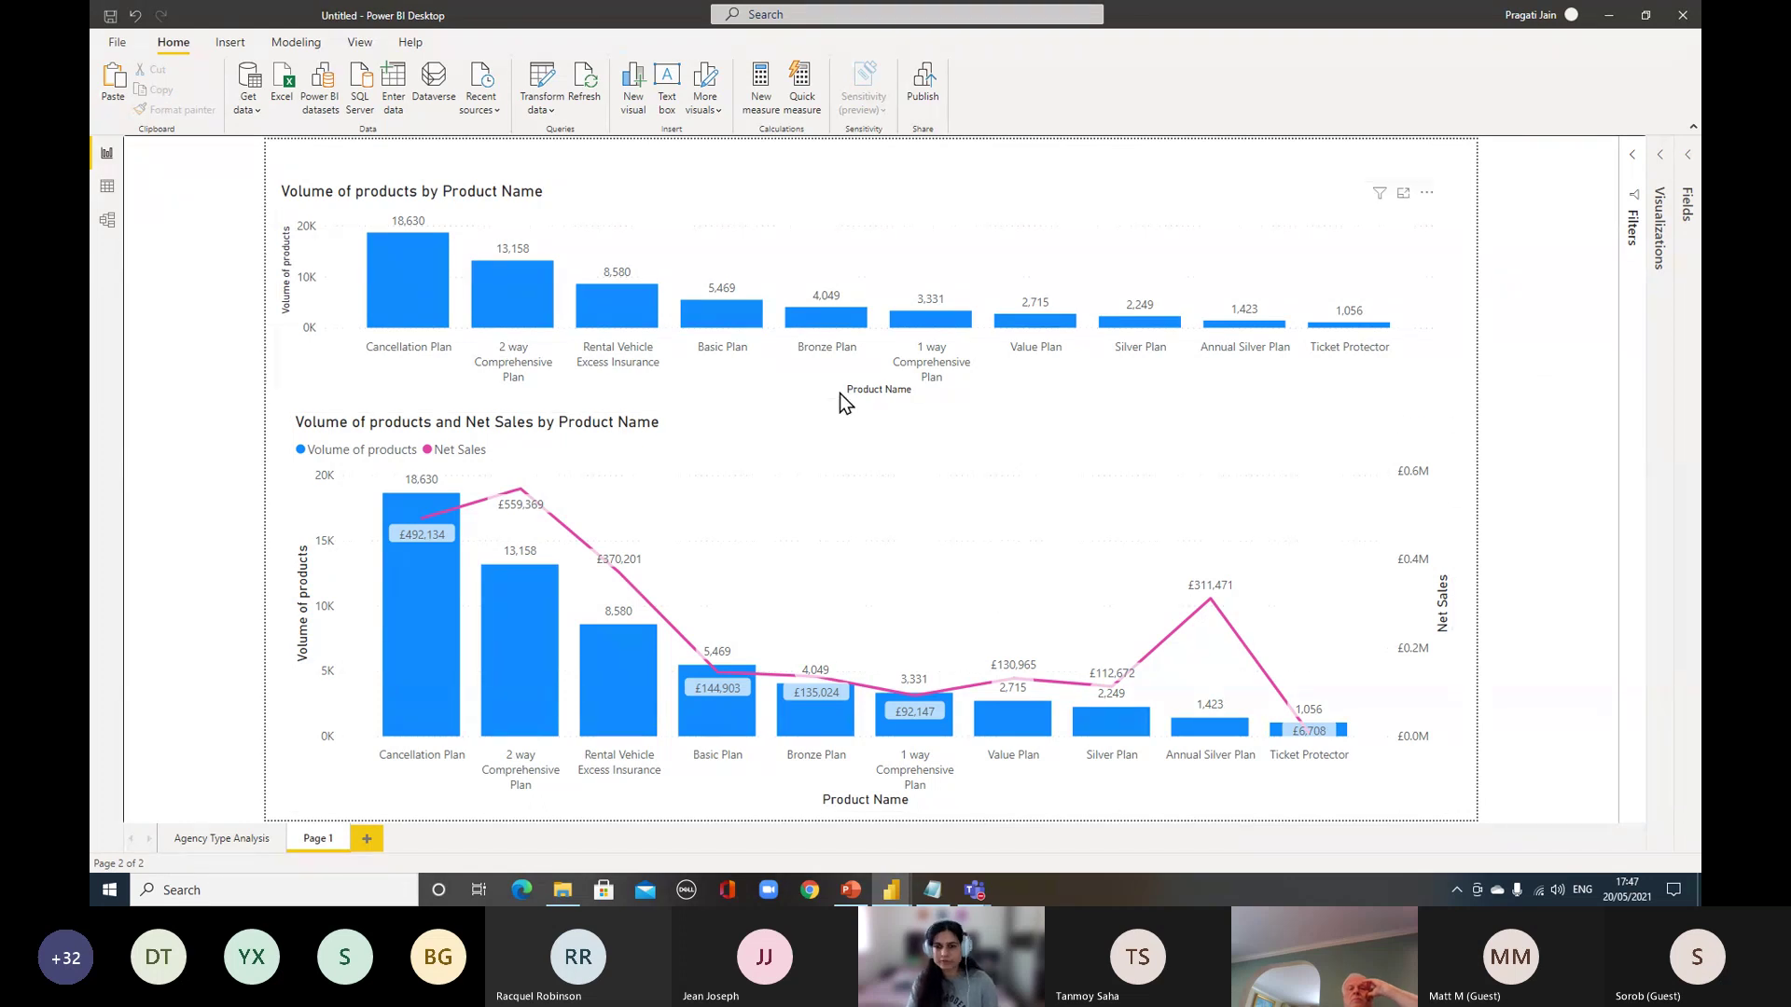
right_click(308, 843)
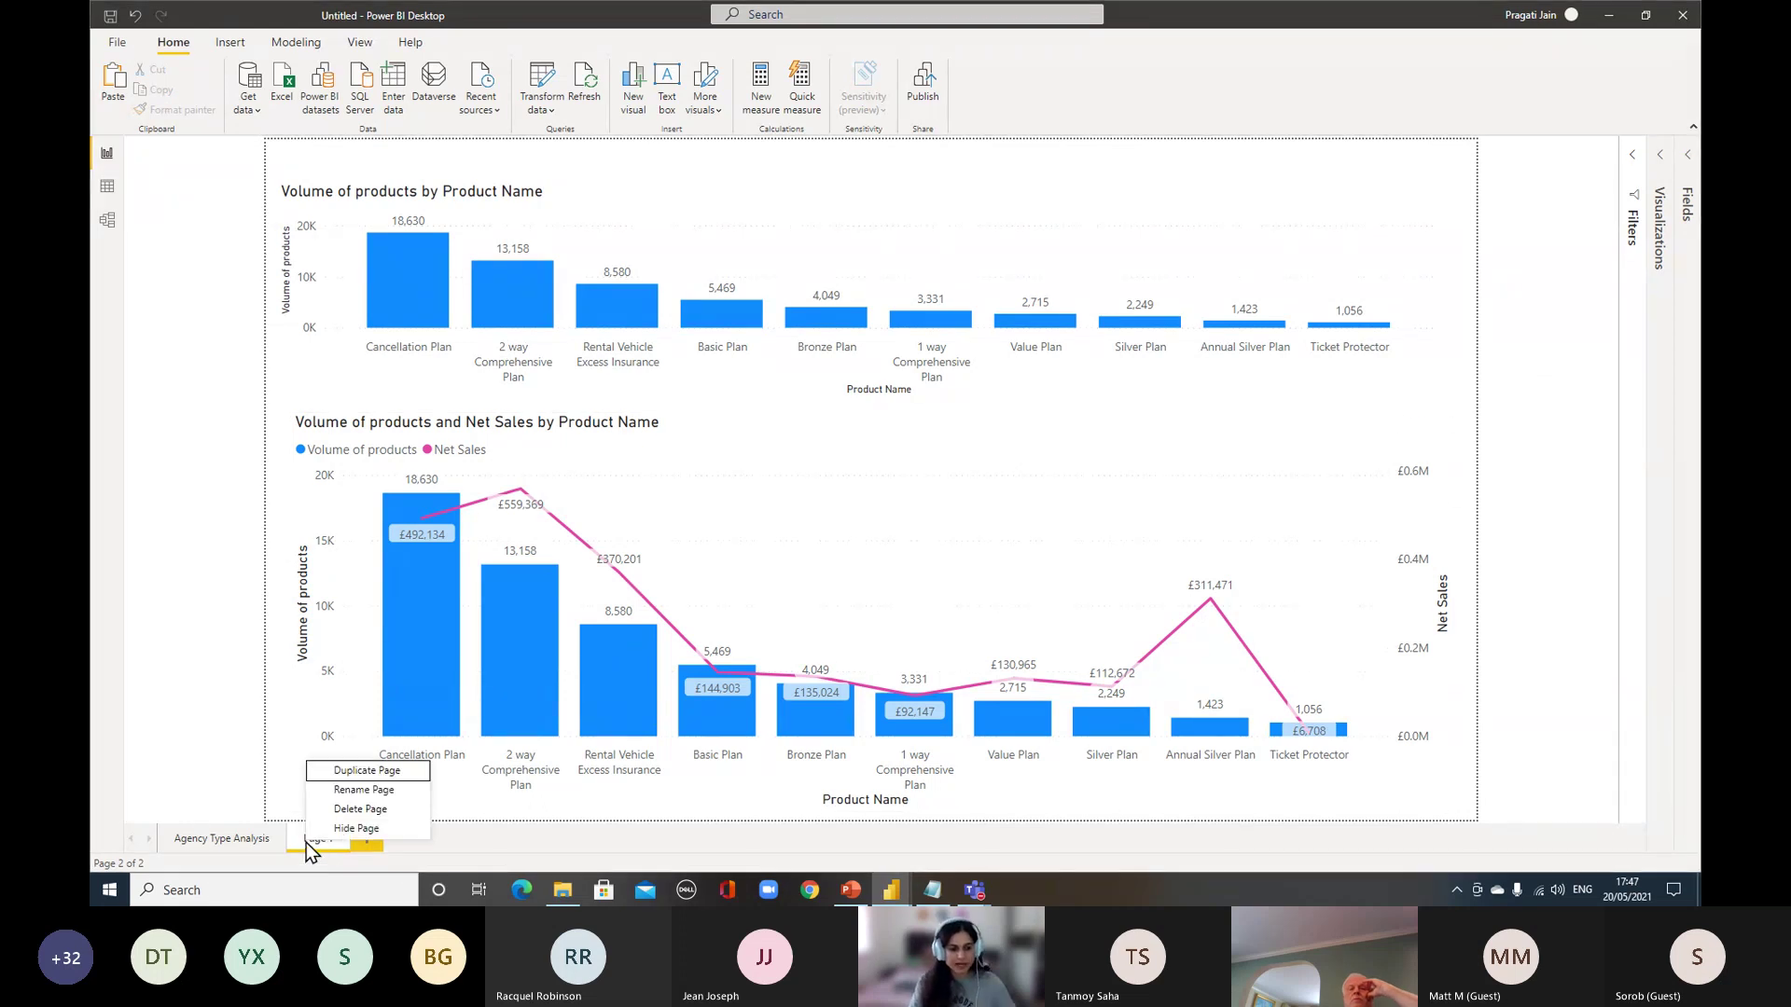
click(339, 791)
text(Pr)
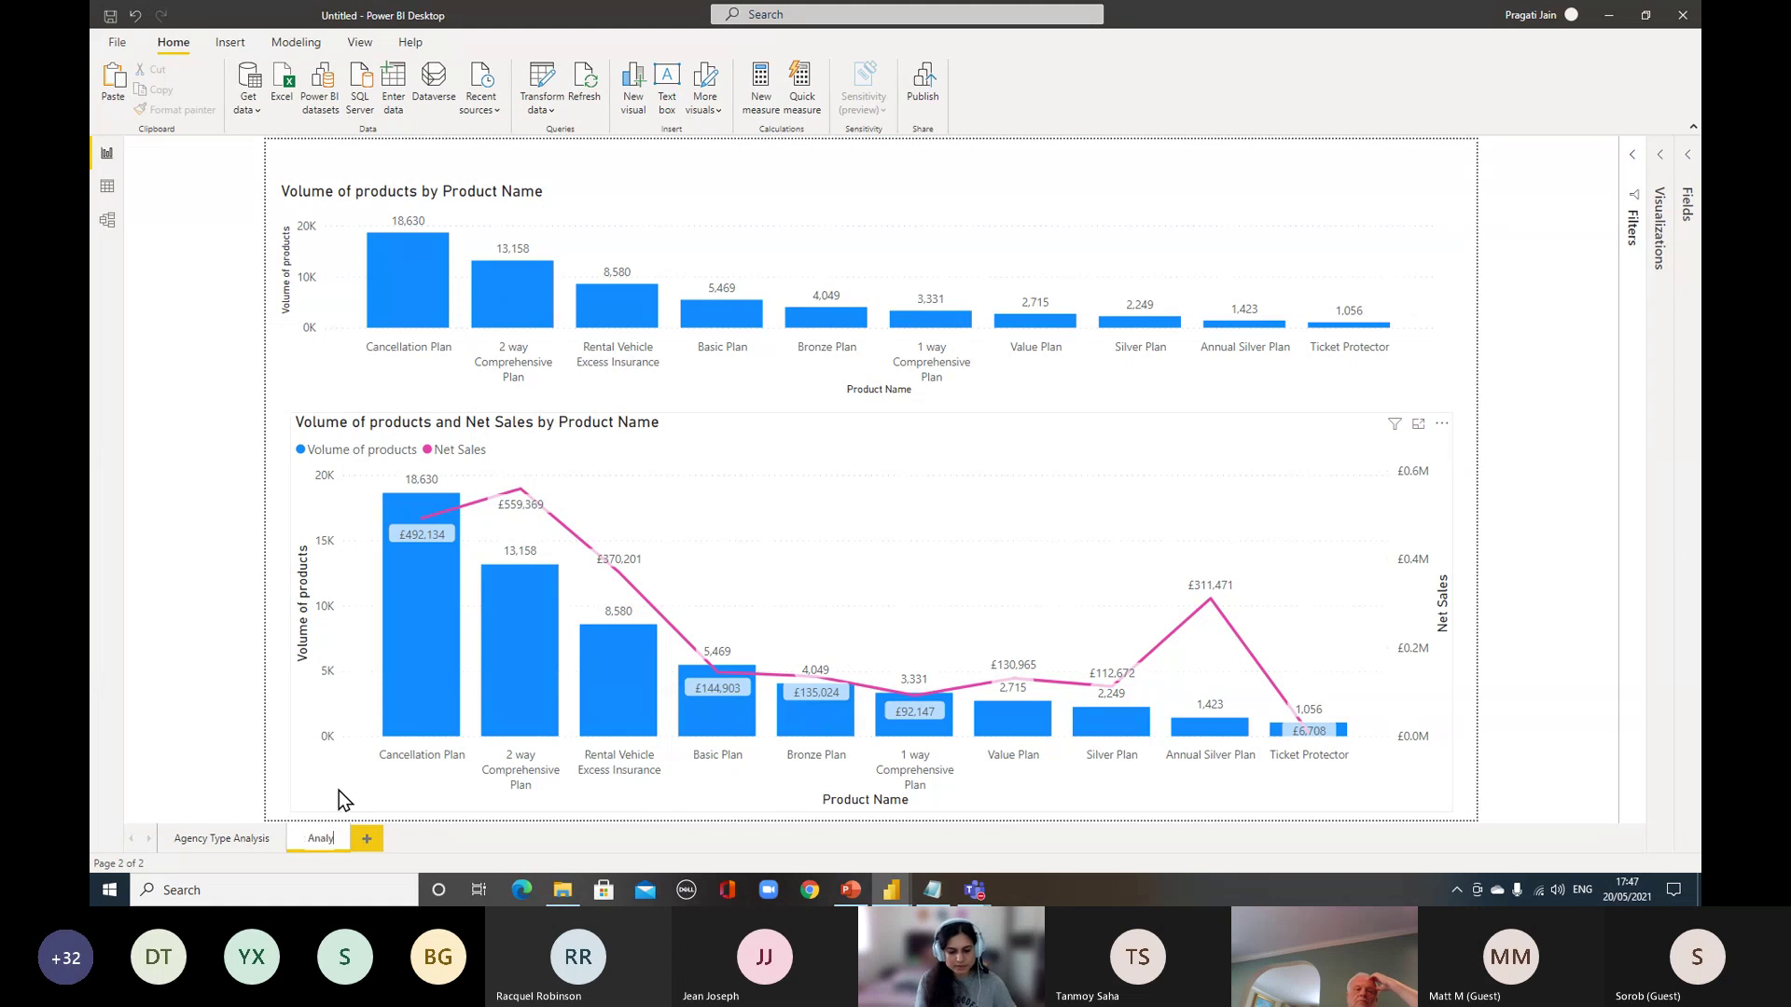
text(oduct Analysis)
key(Return)
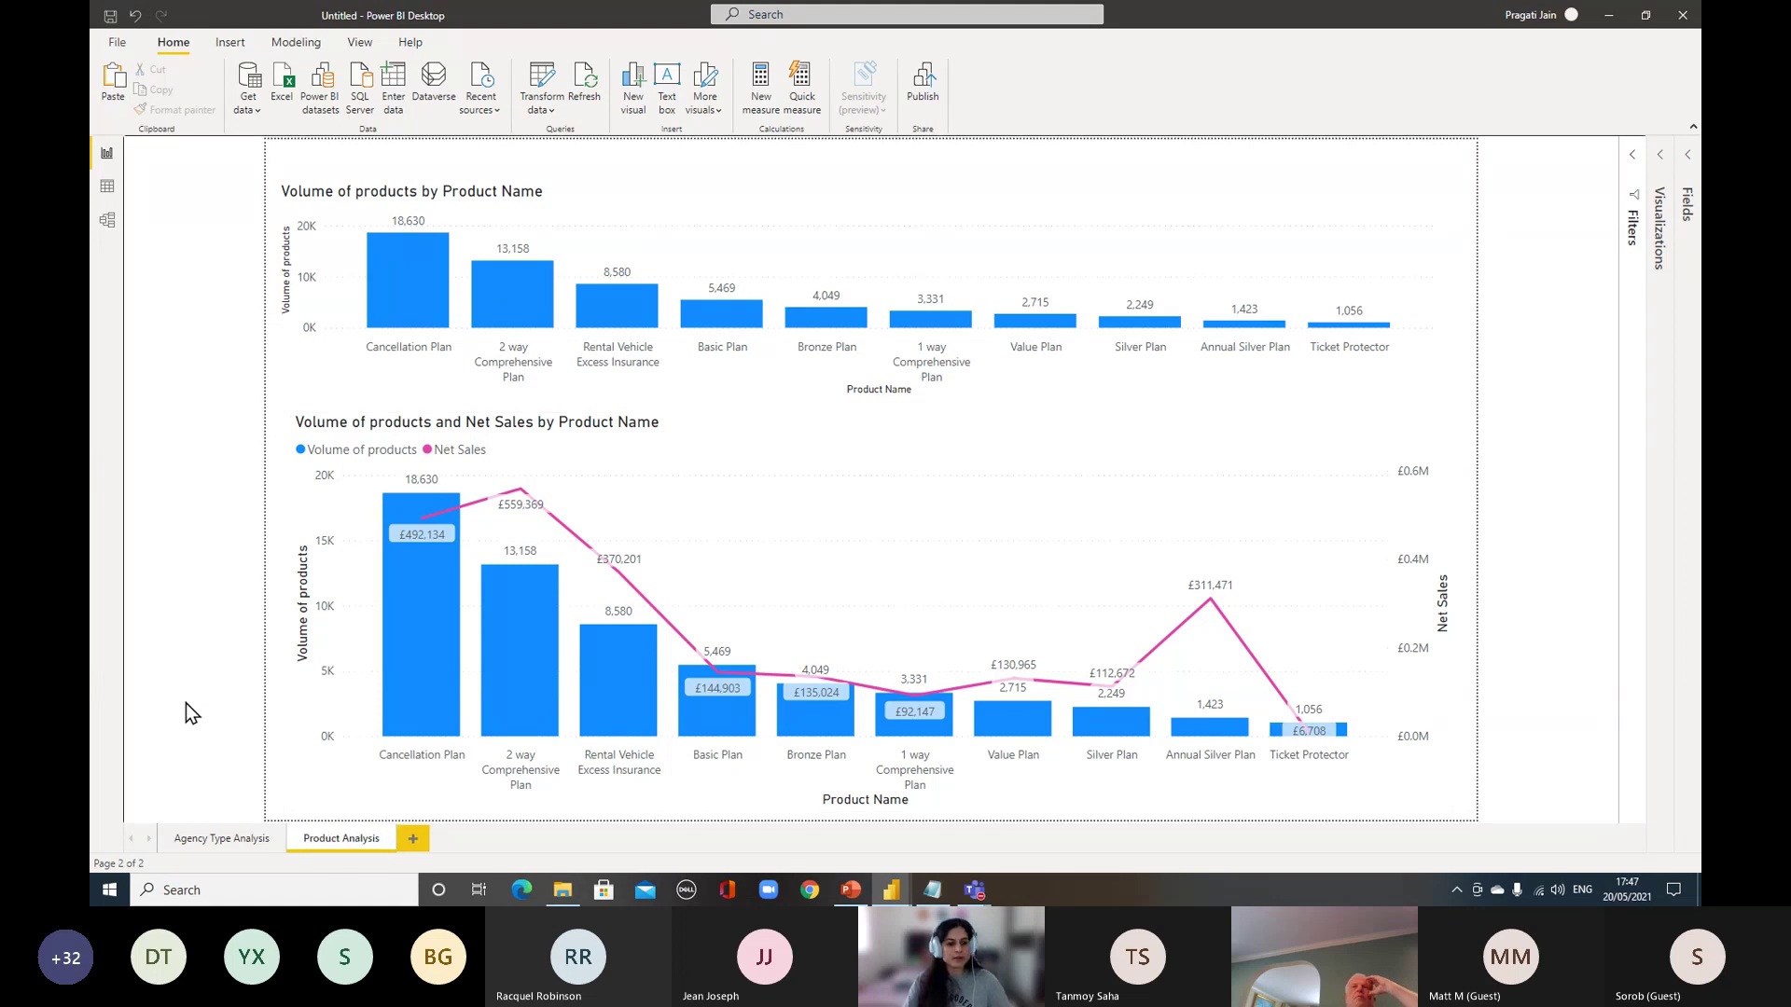
Add a new report page, expand the Visualizations and Fields panes, and insert an enlarged pie chart
click(410, 843)
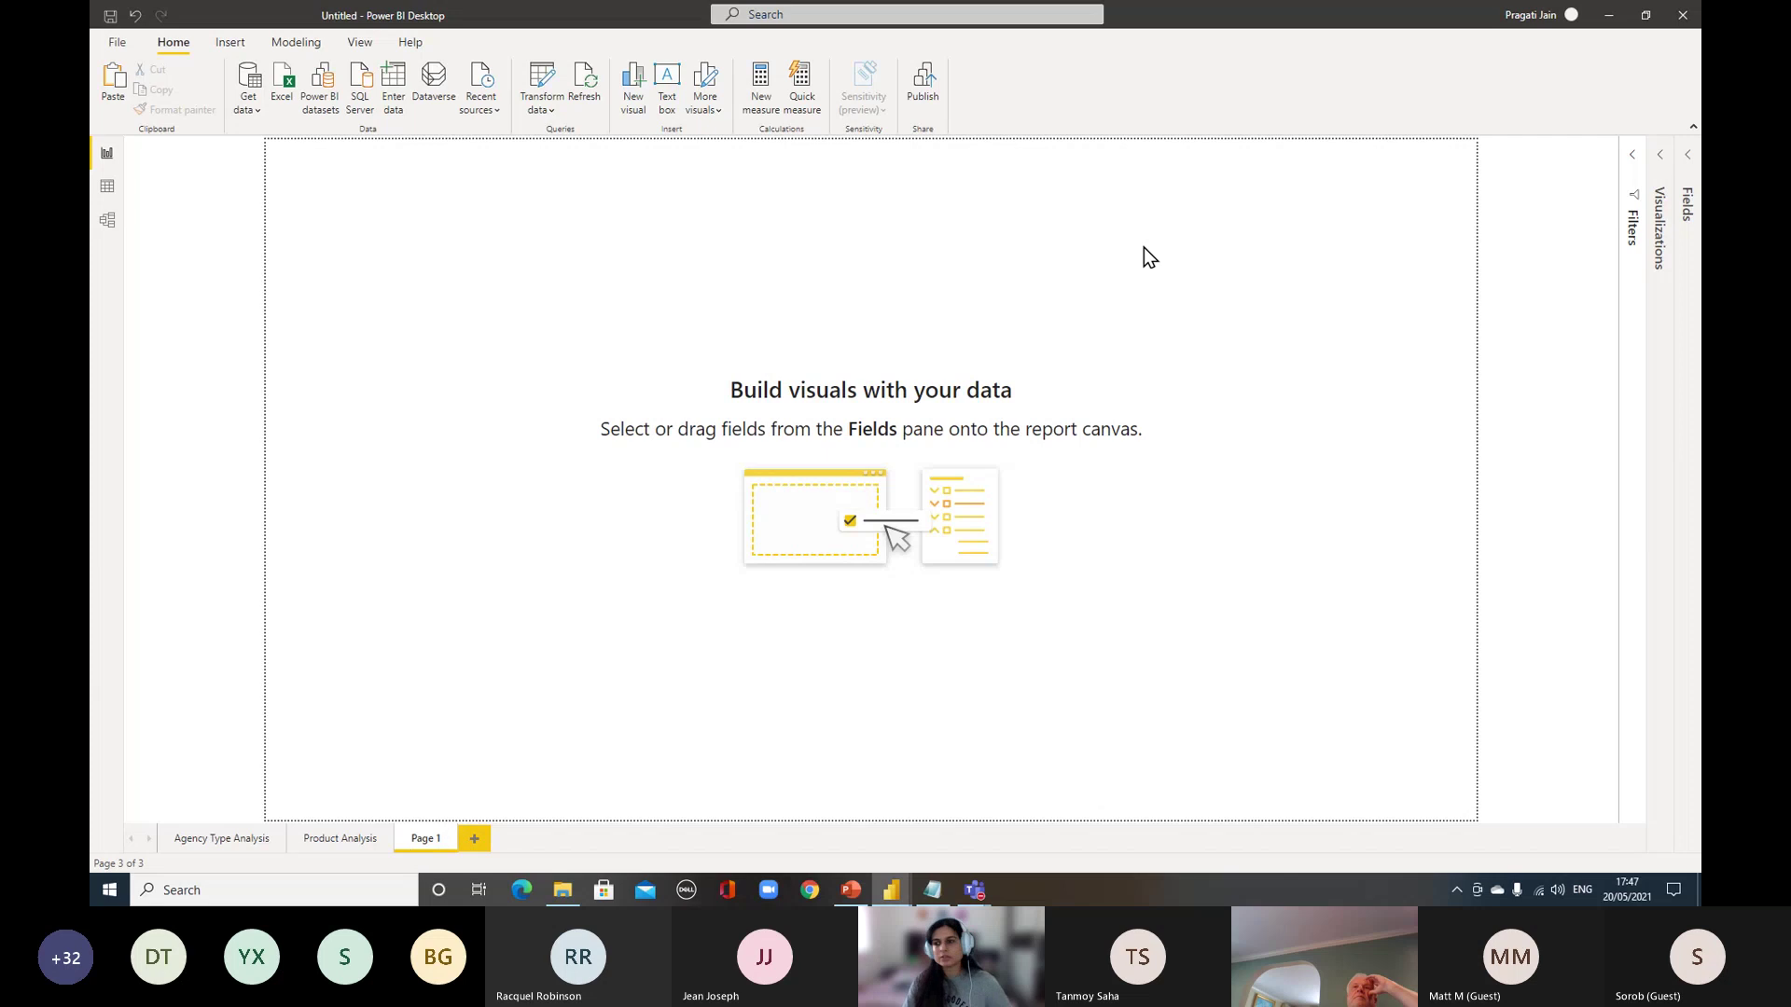
click(1654, 166)
click(1688, 159)
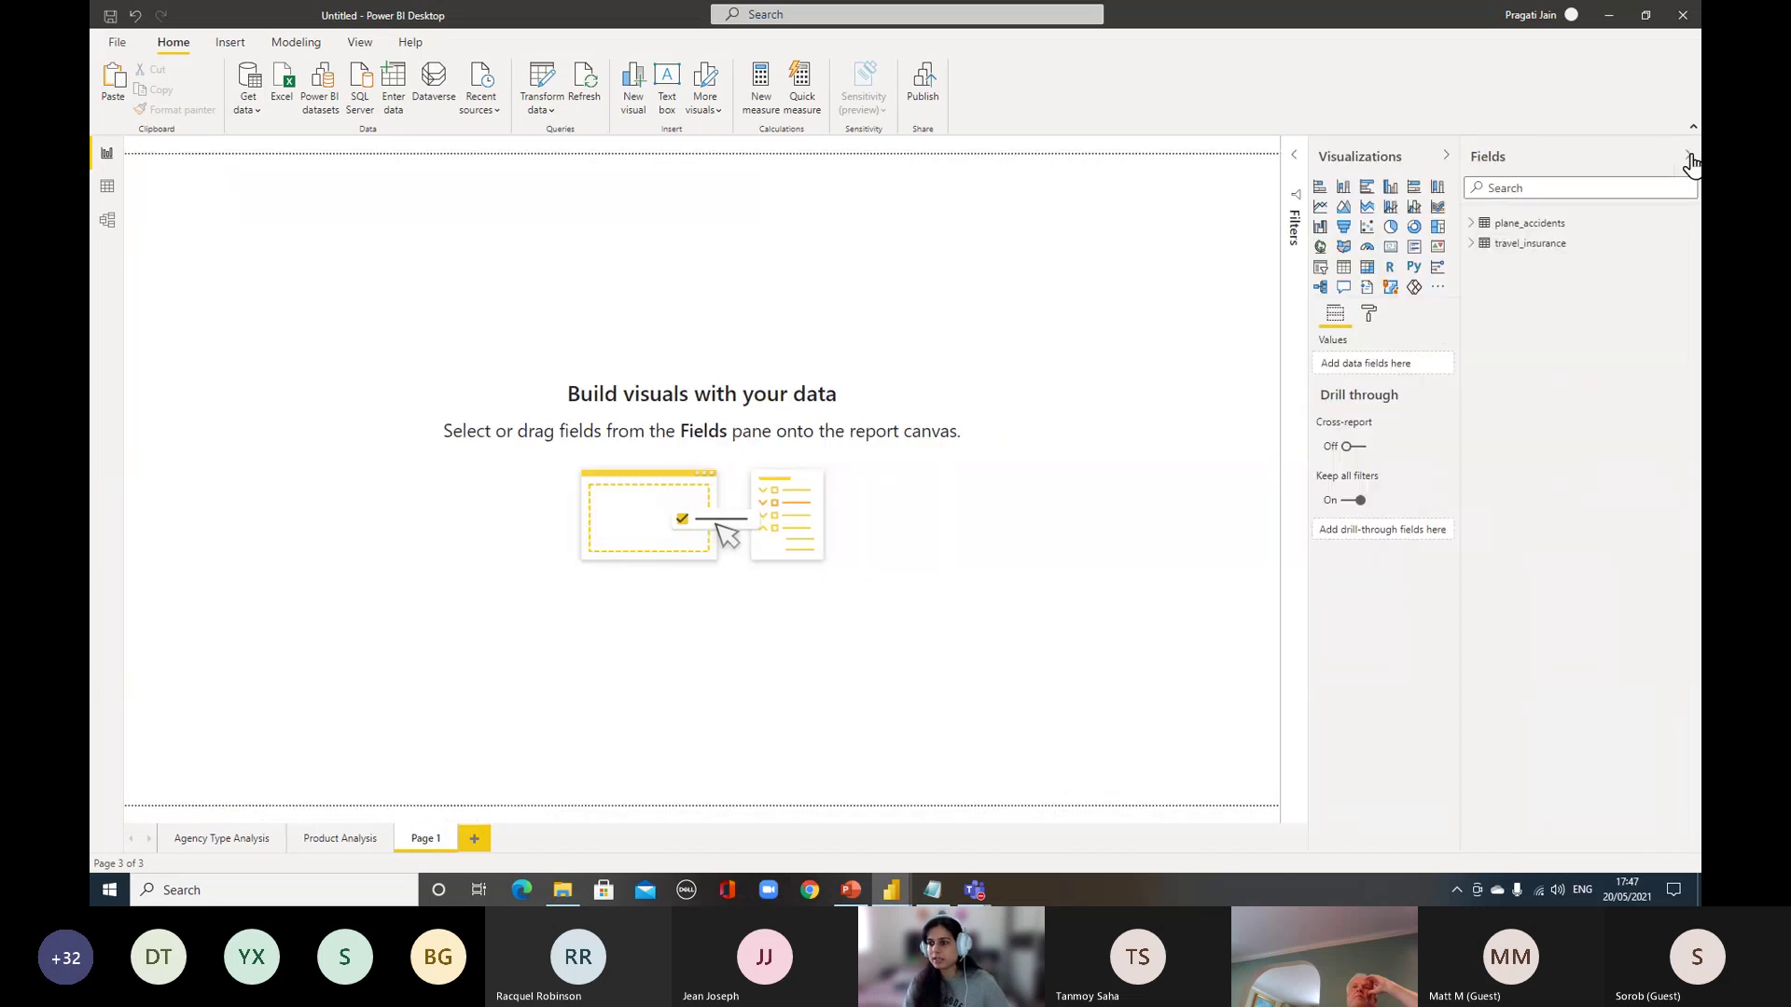
click(1393, 238)
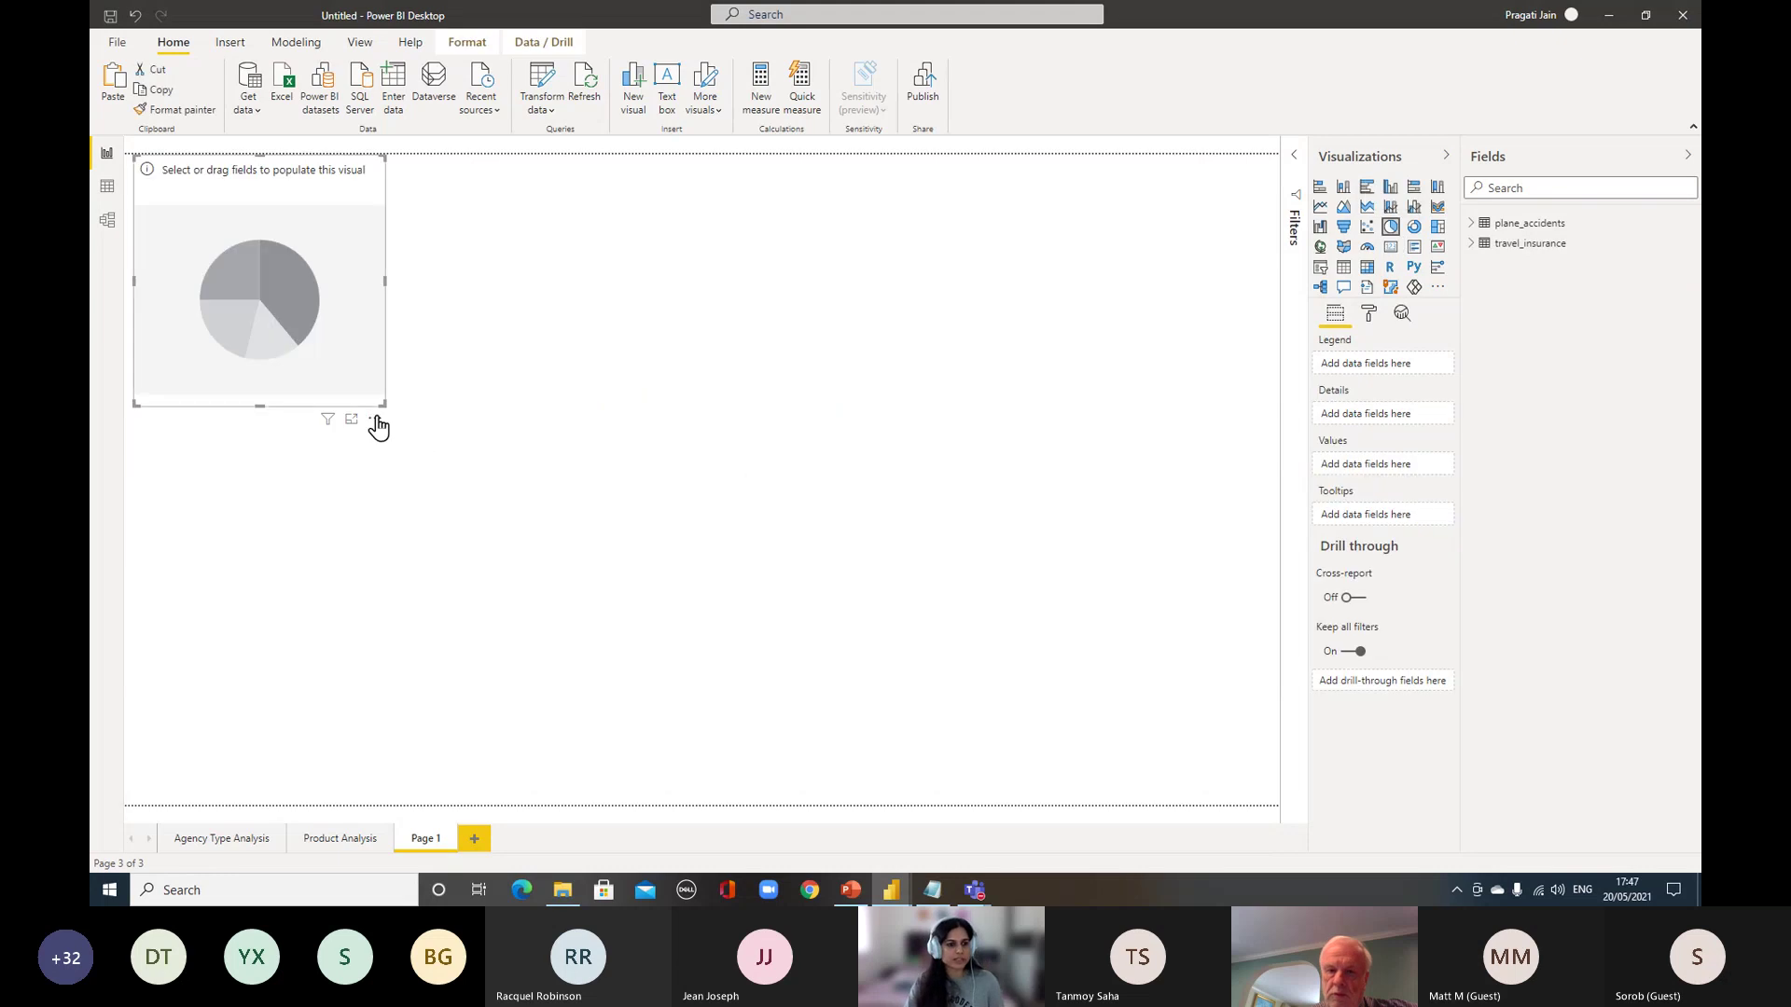
drag(382, 407, 597, 558)
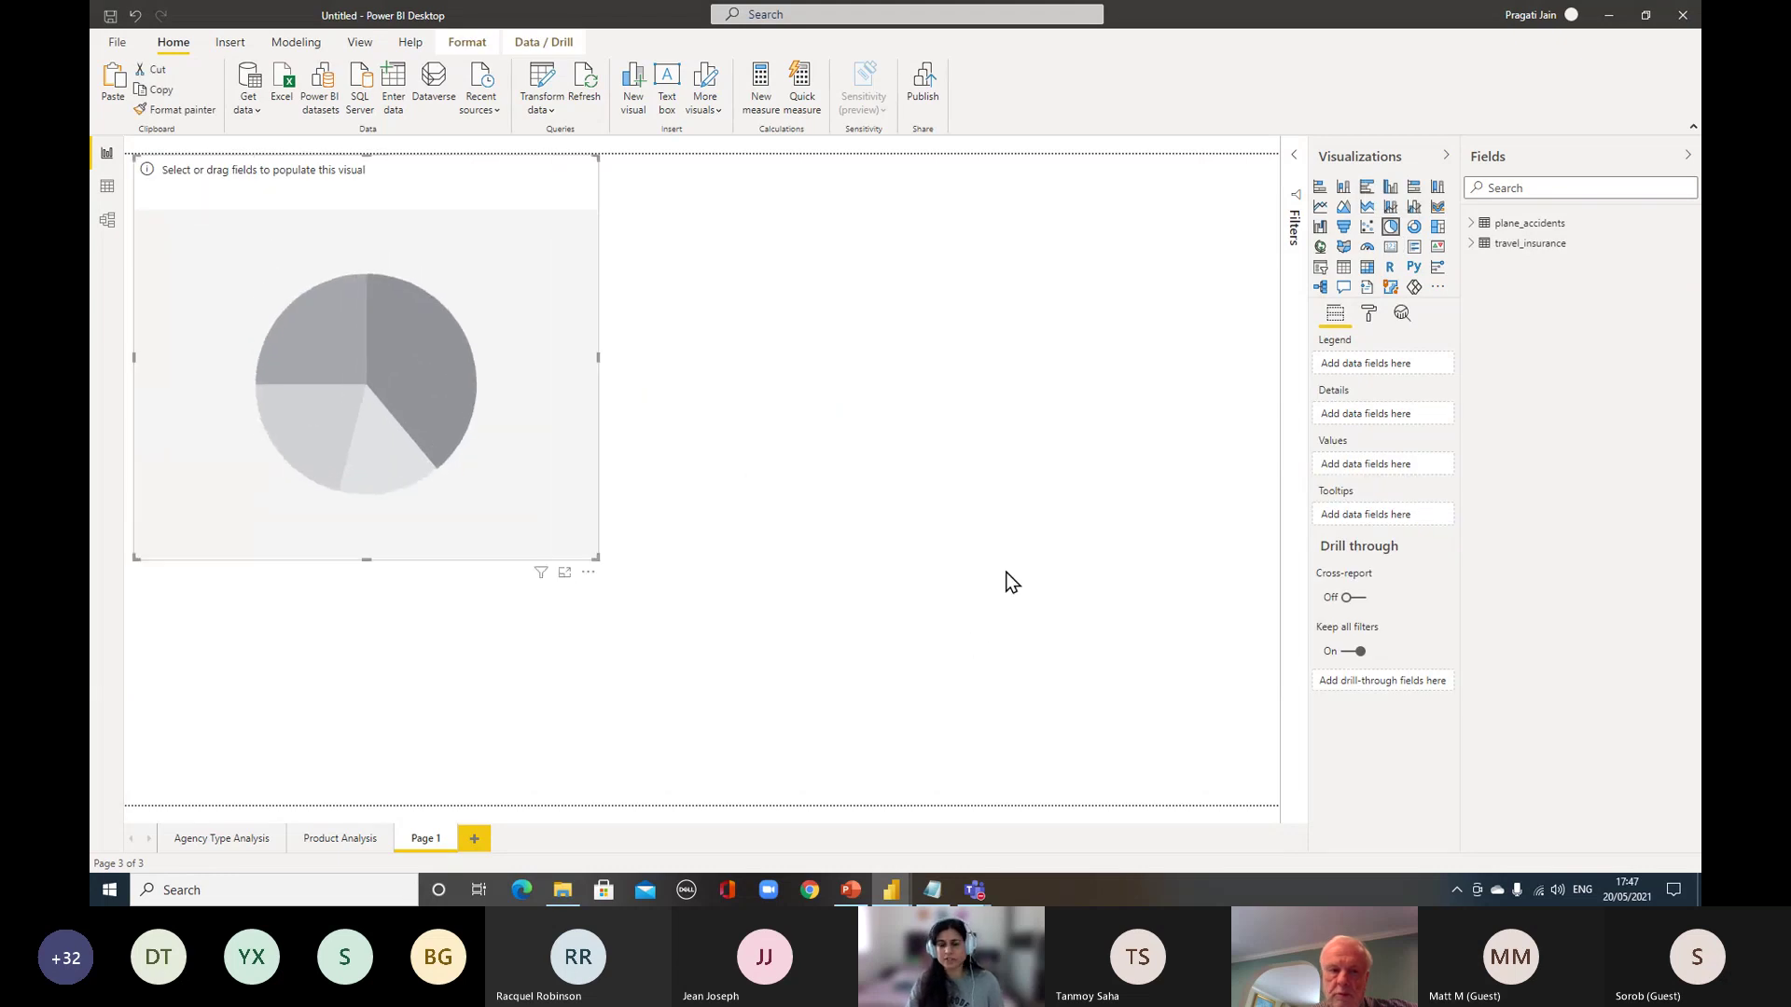
Show Volume of products by Agency from travel_insurance in the pie chart, and size it to fit the page's upper-left area
click(1472, 245)
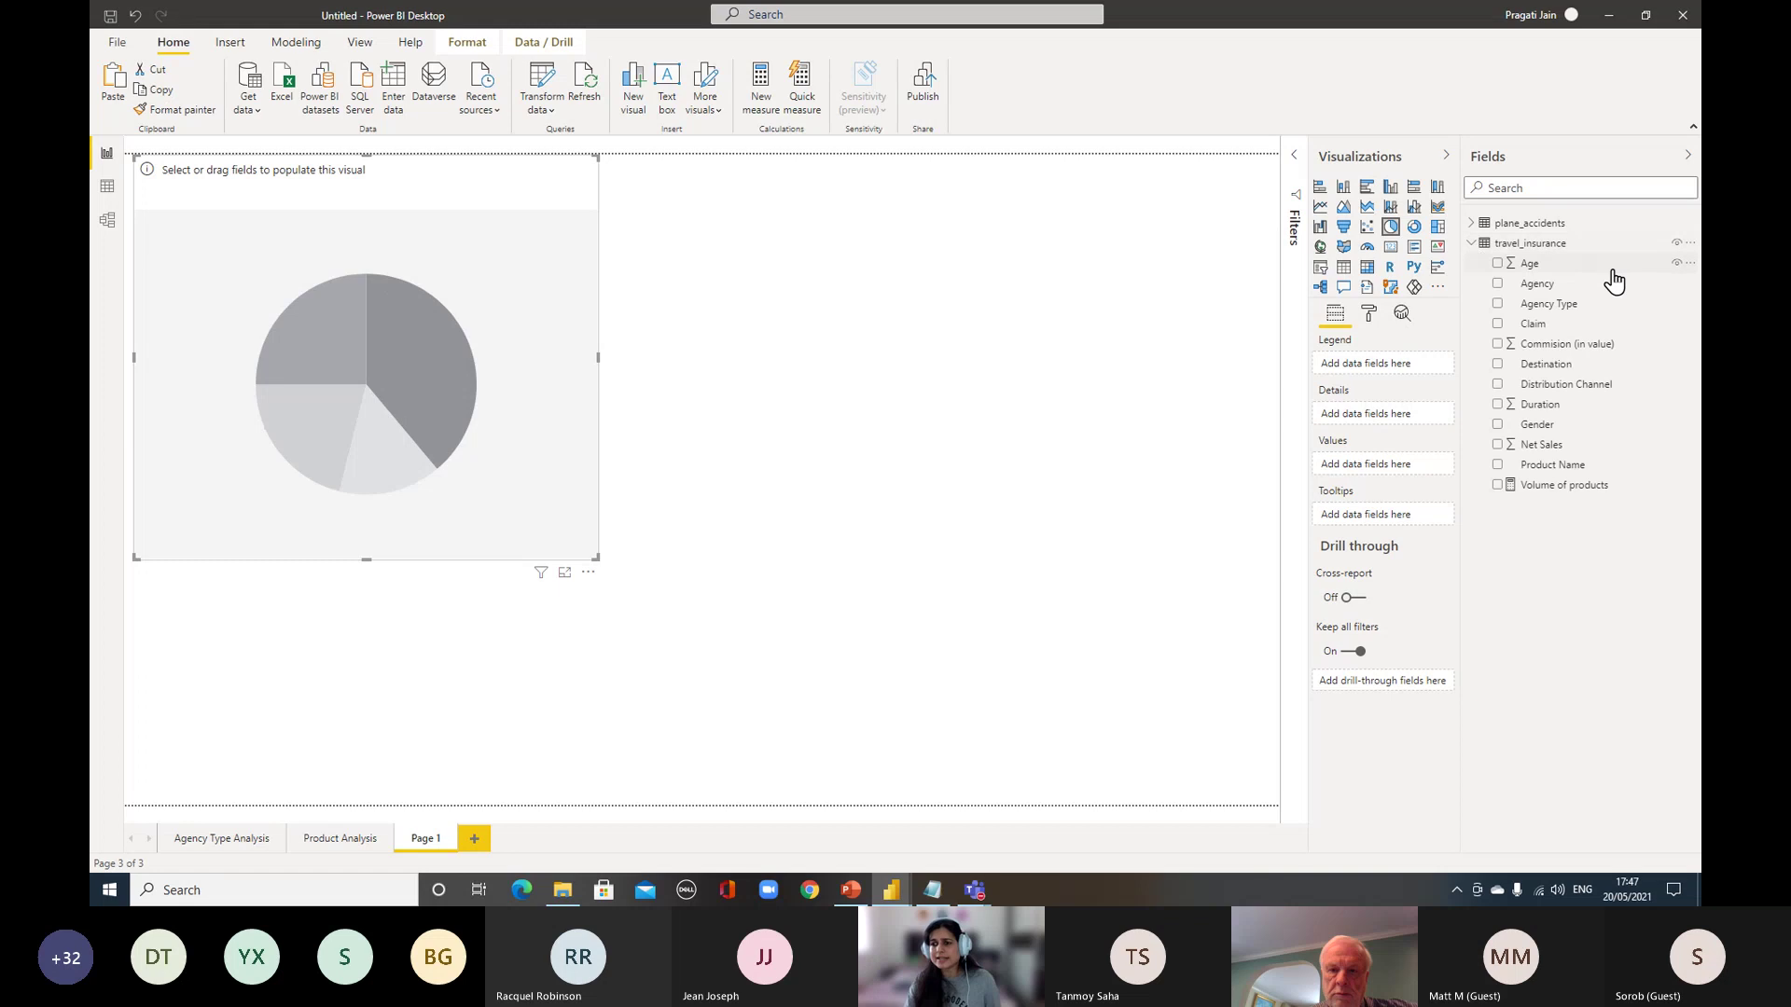
drag(1560, 487, 1409, 471)
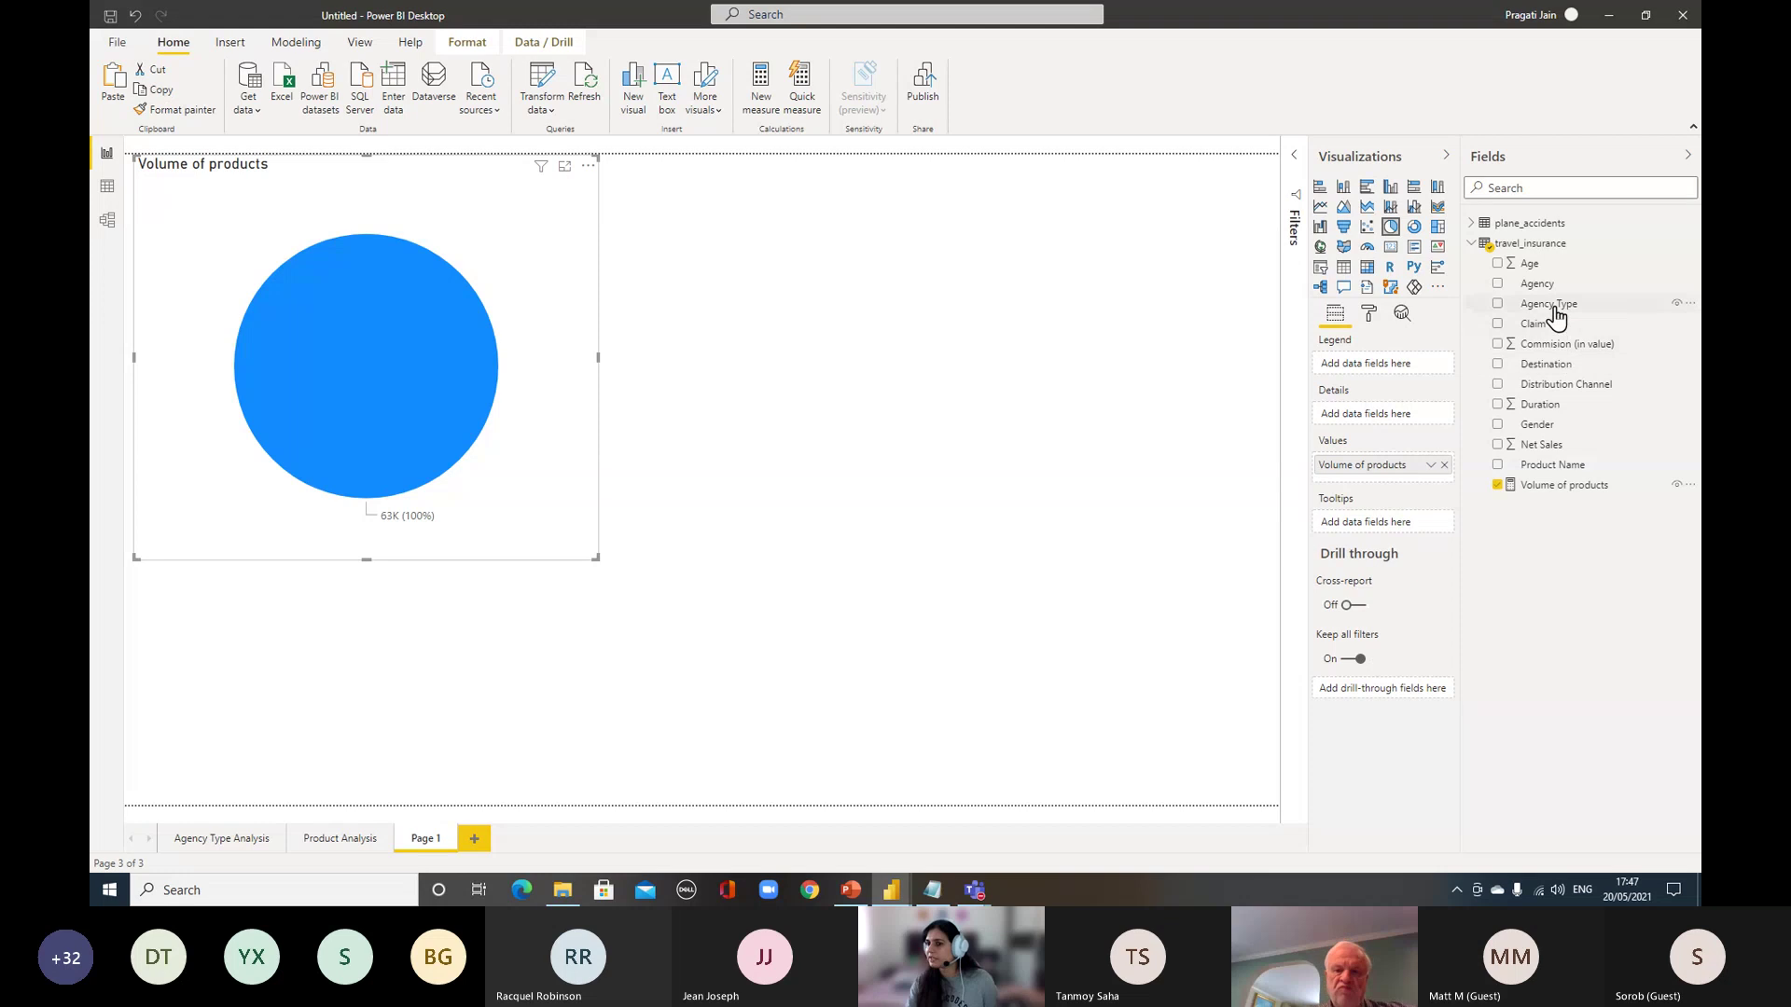
drag(1537, 284, 1385, 371)
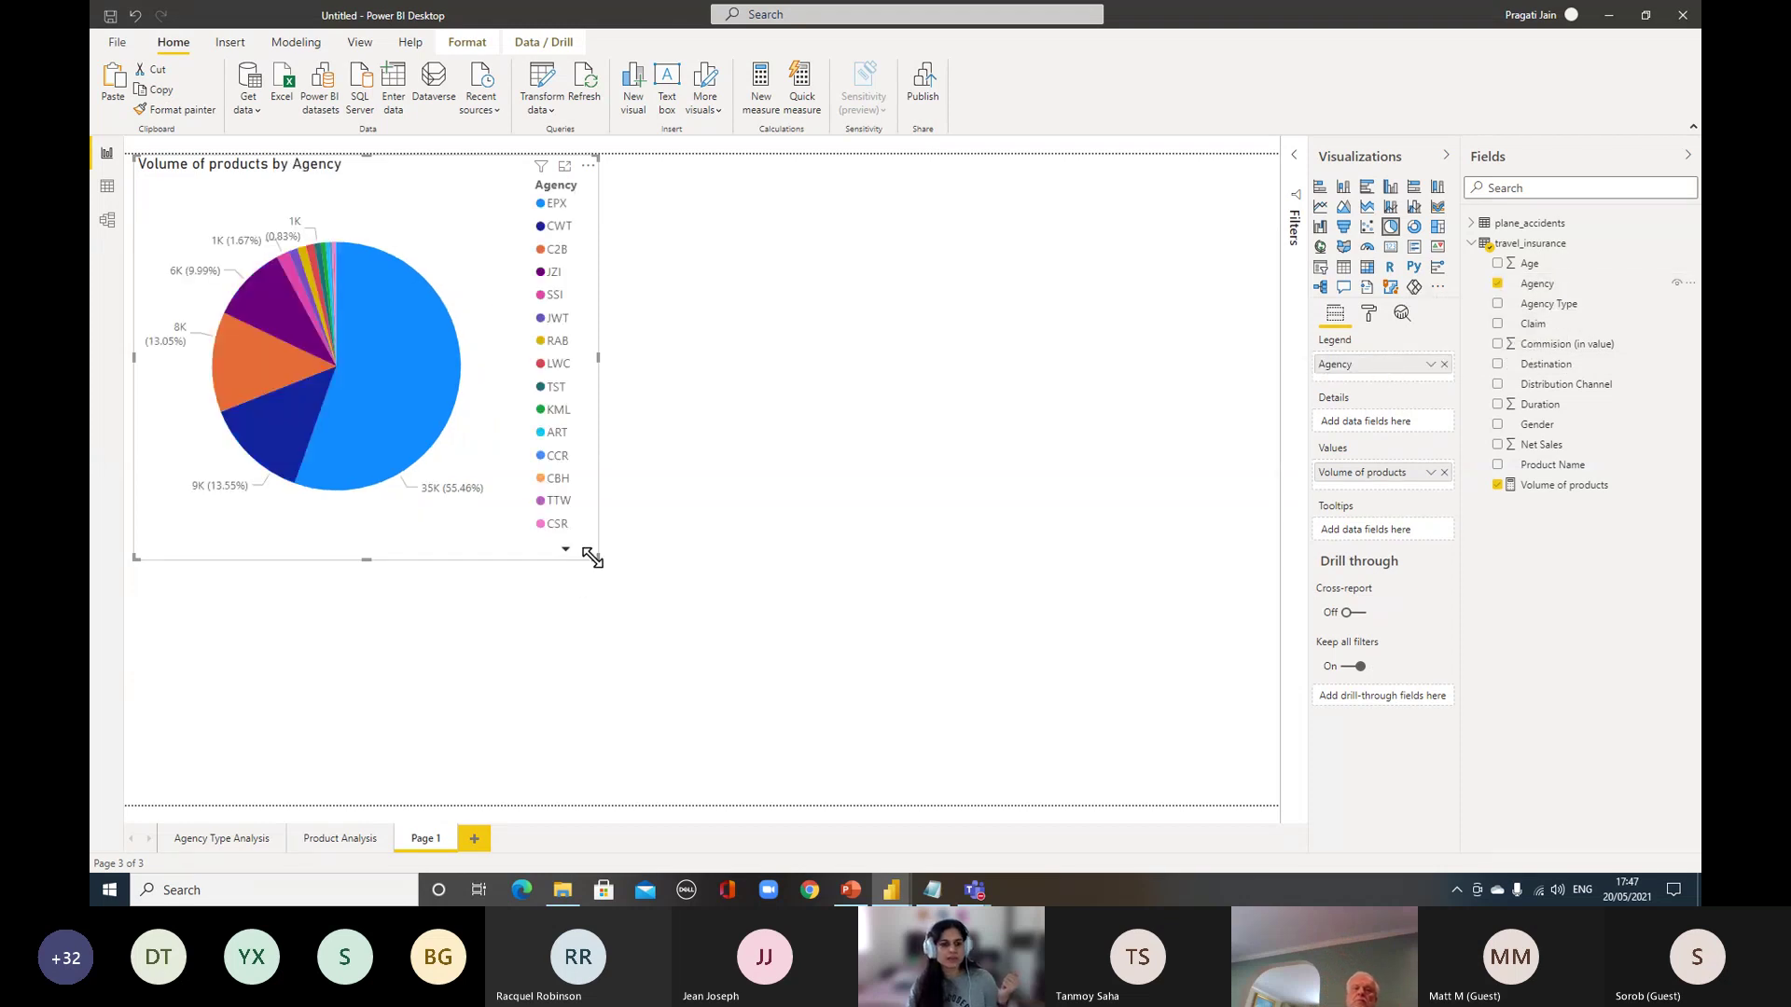
drag(592, 557, 945, 728)
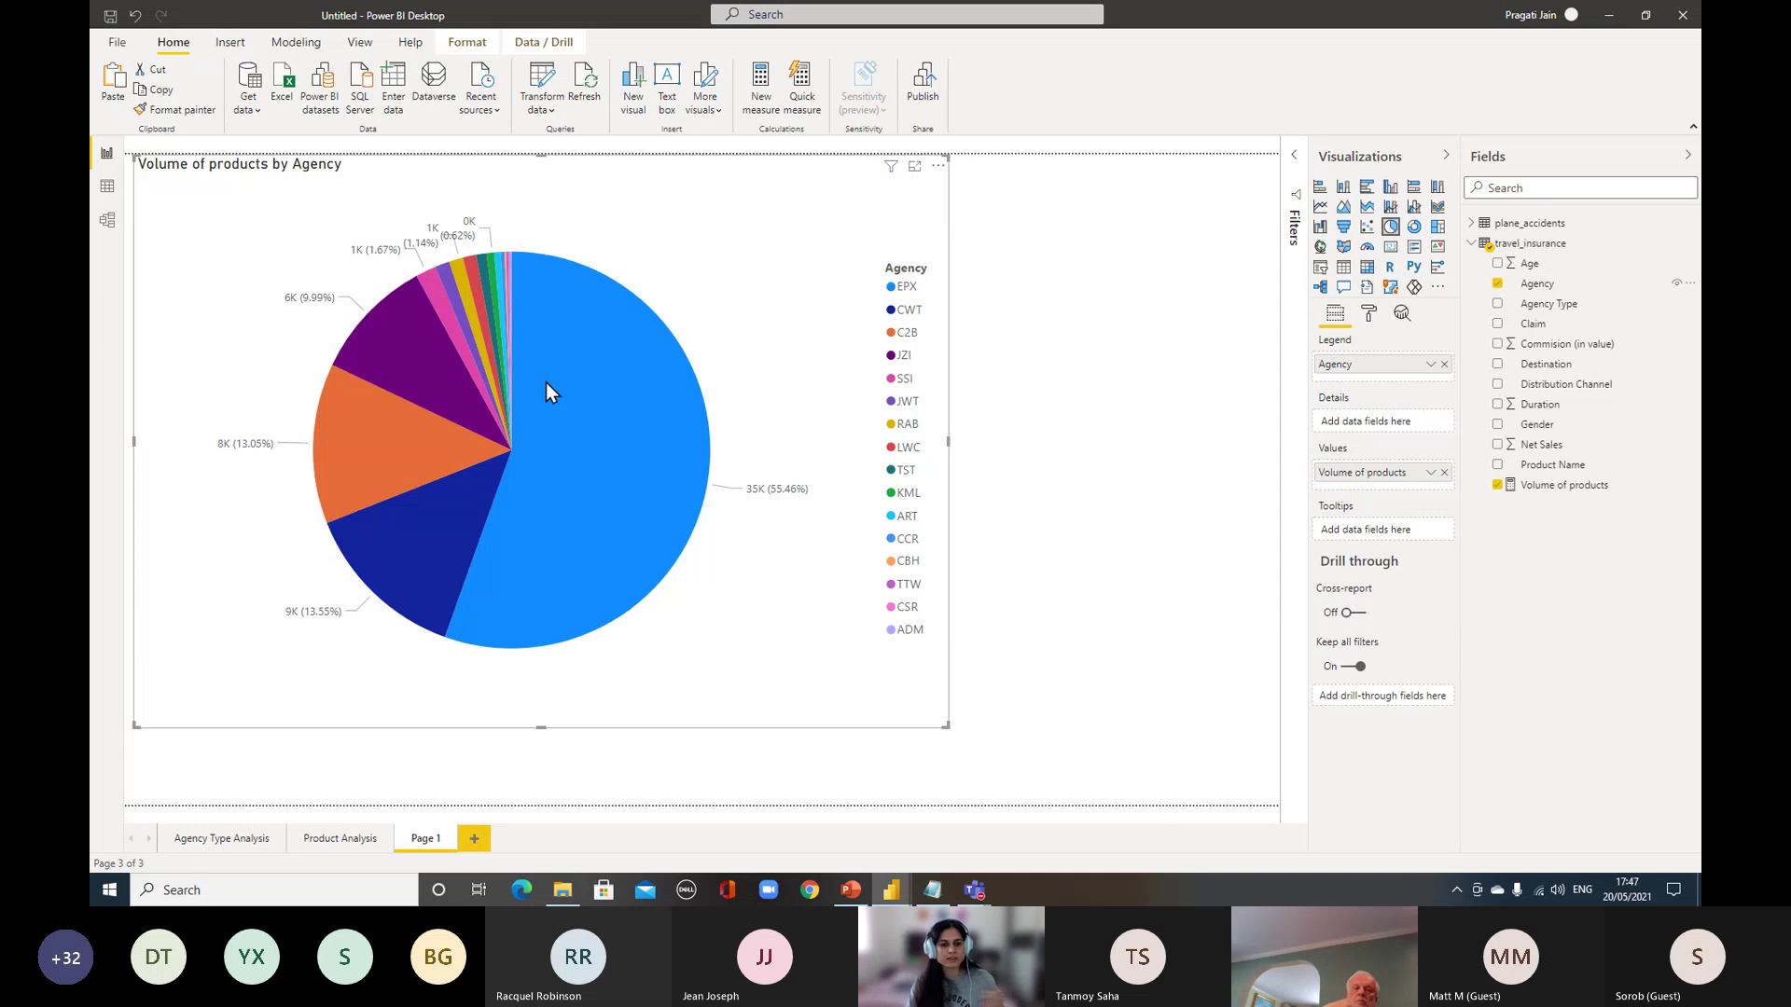
mouse_move(547, 384)
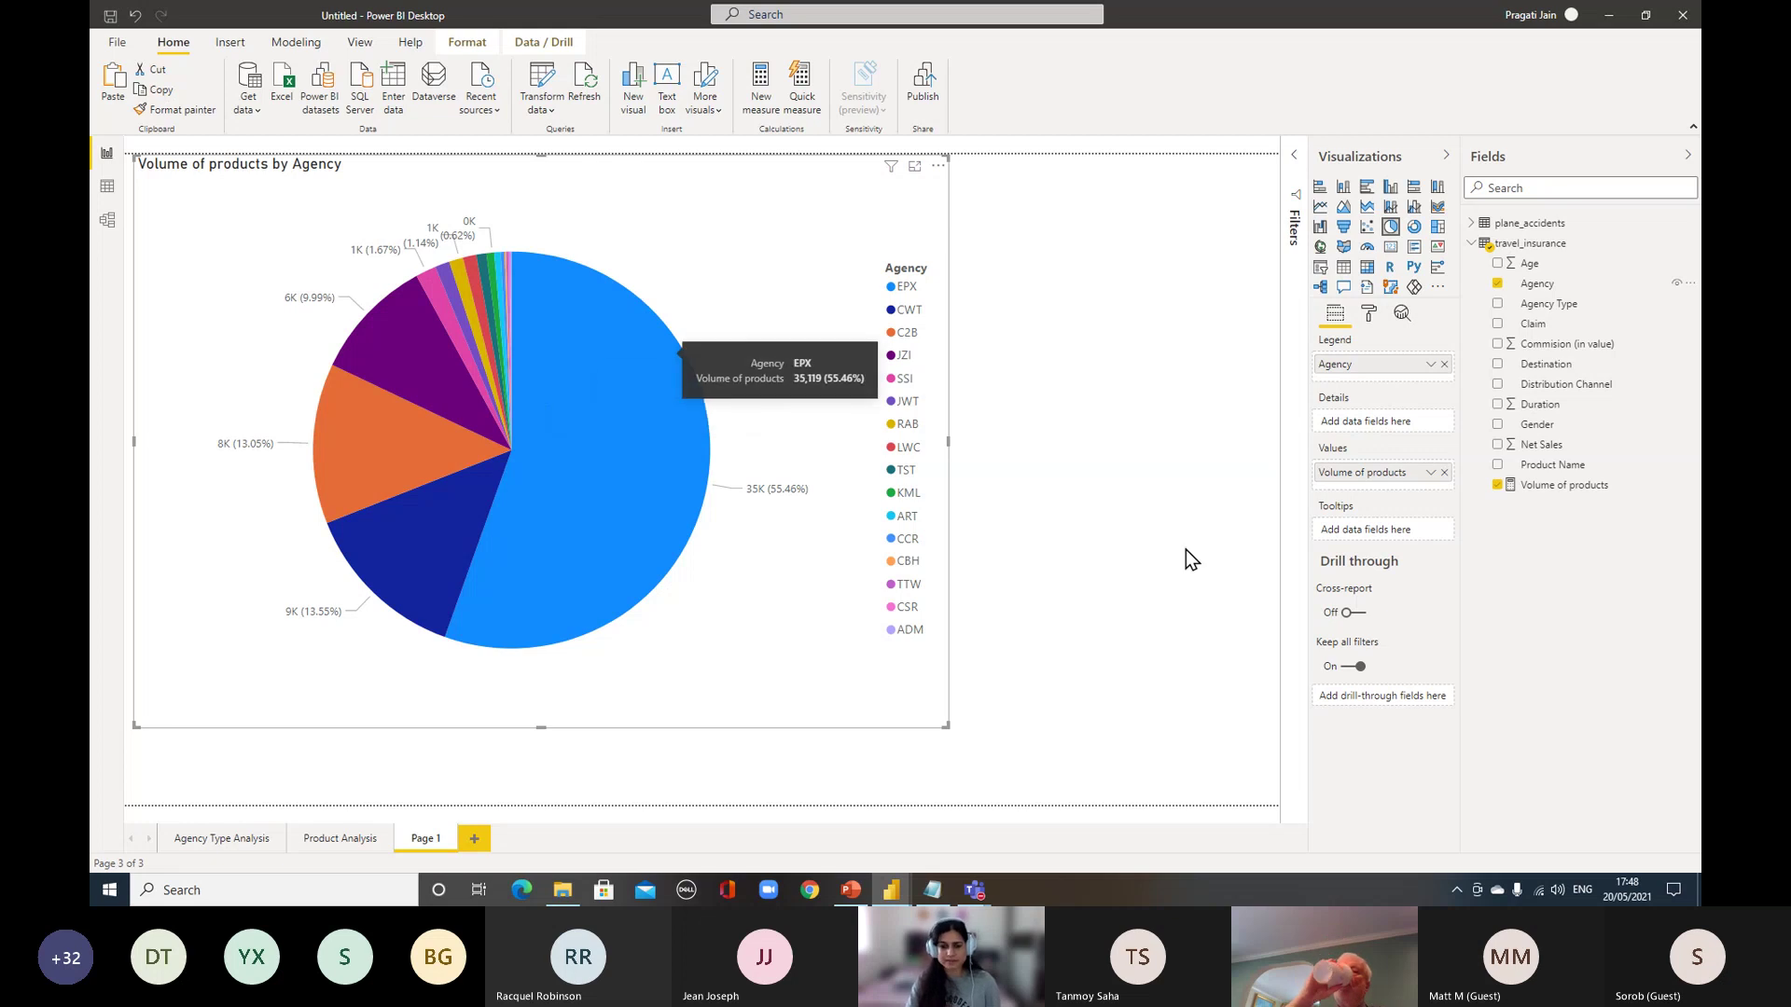
drag(940, 718, 596, 512)
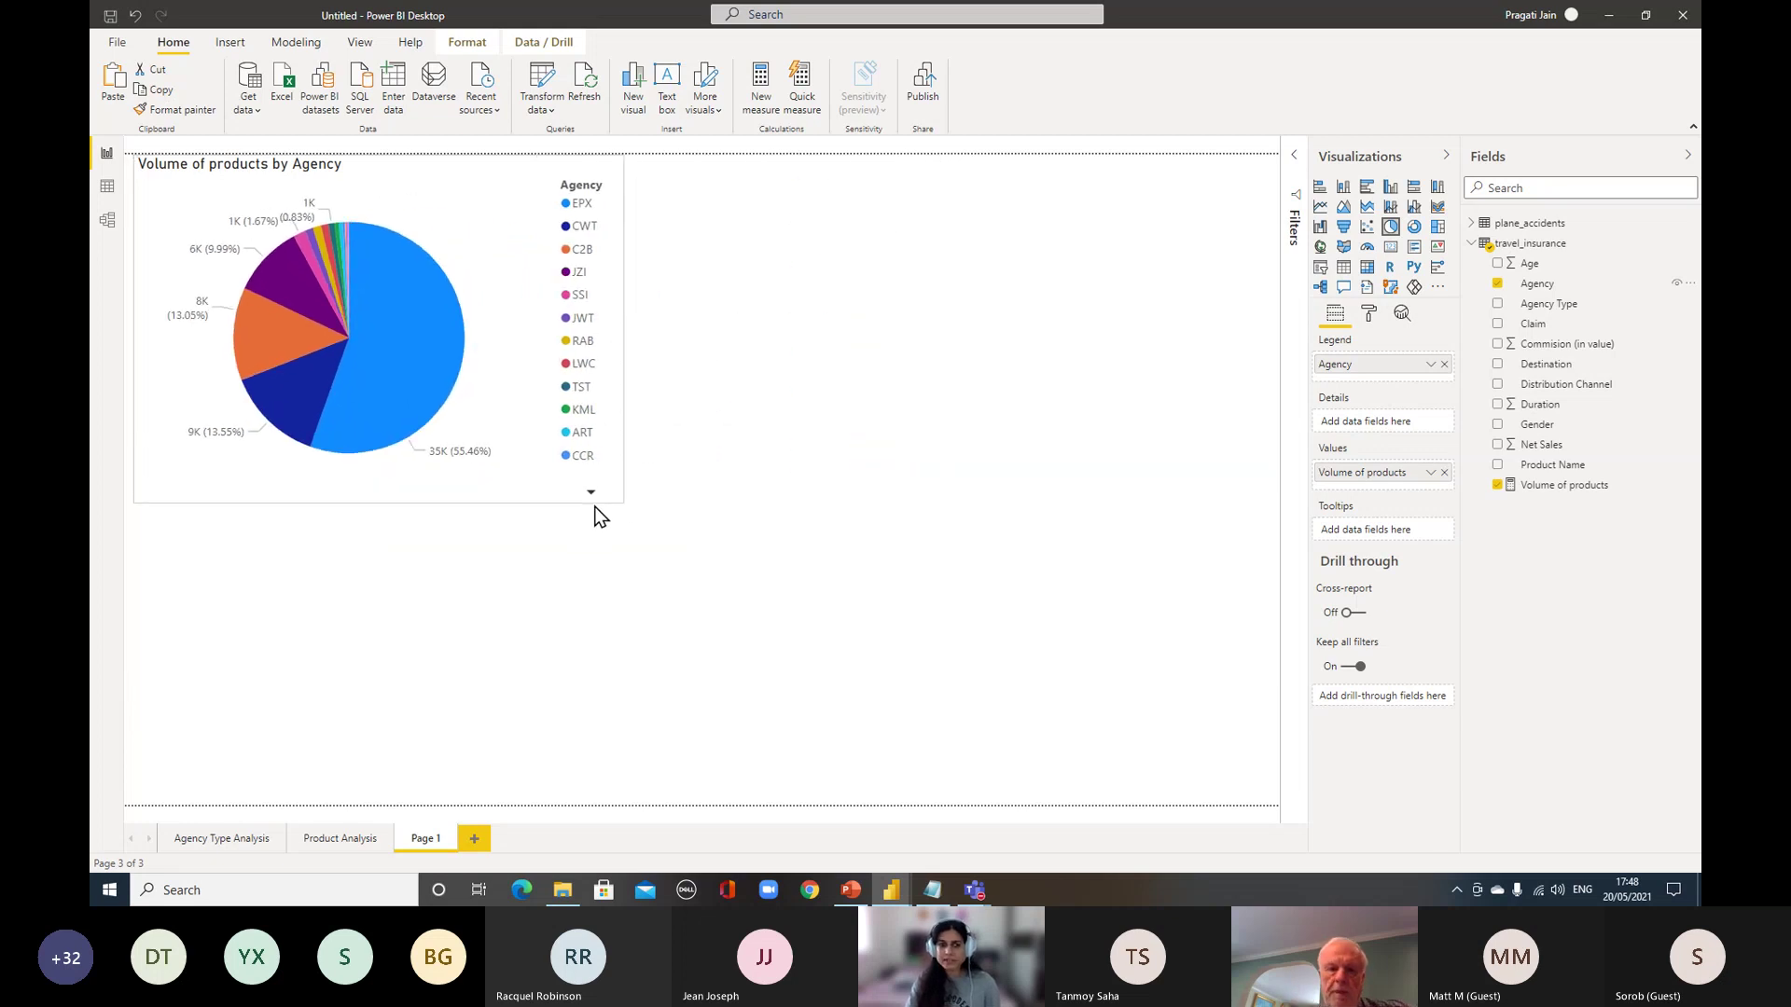
click(937, 477)
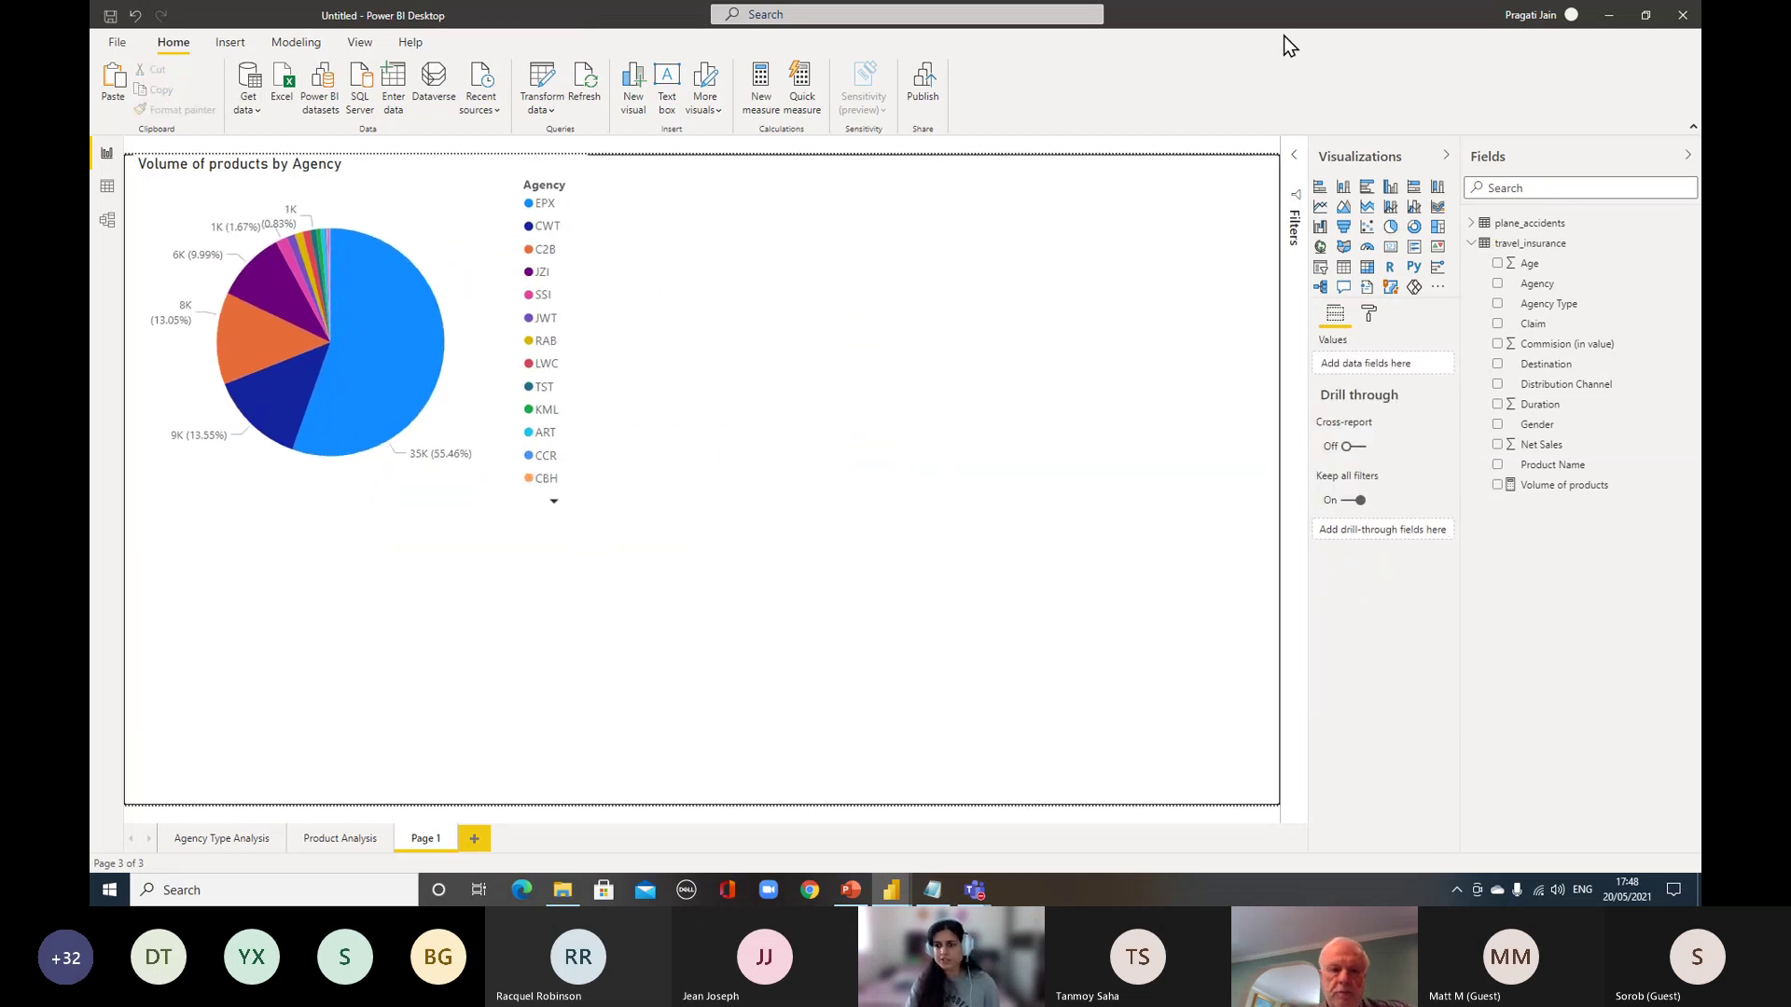
Add a donut chart below the pie chart showing Volume of products with Gender as the legend
click(1414, 227)
drag(814, 582, 399, 563)
drag(1556, 485, 1449, 471)
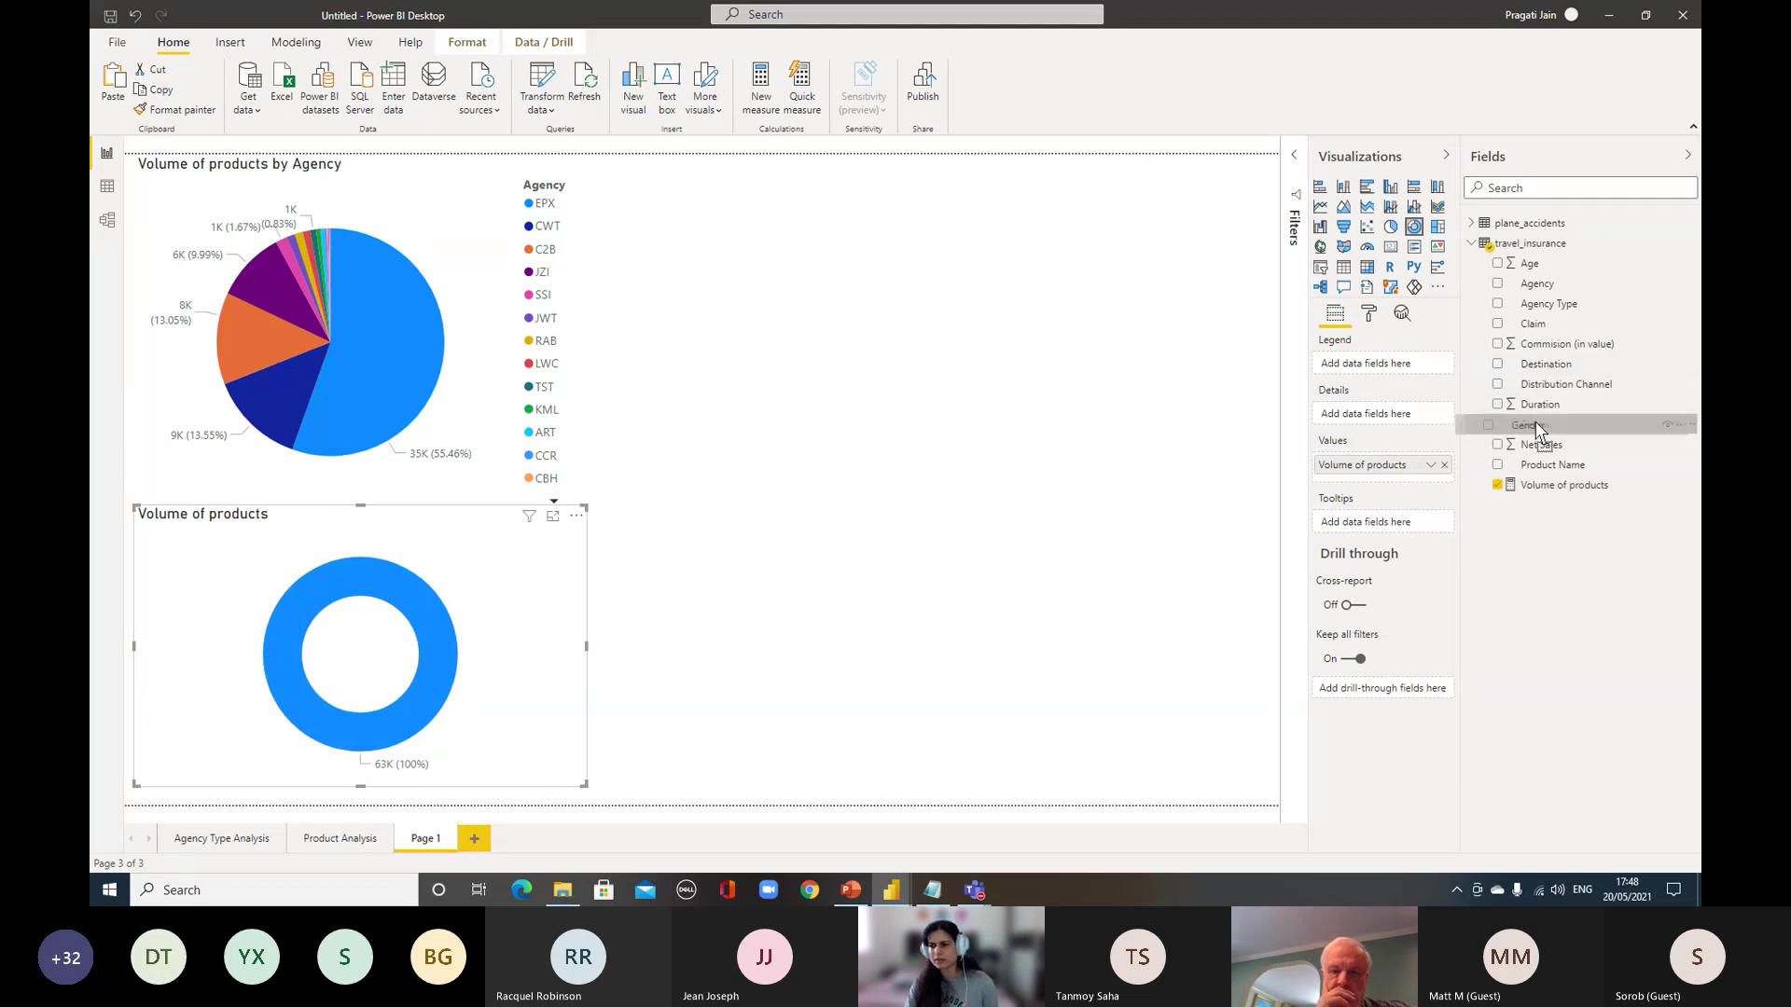
drag(1538, 425, 1385, 364)
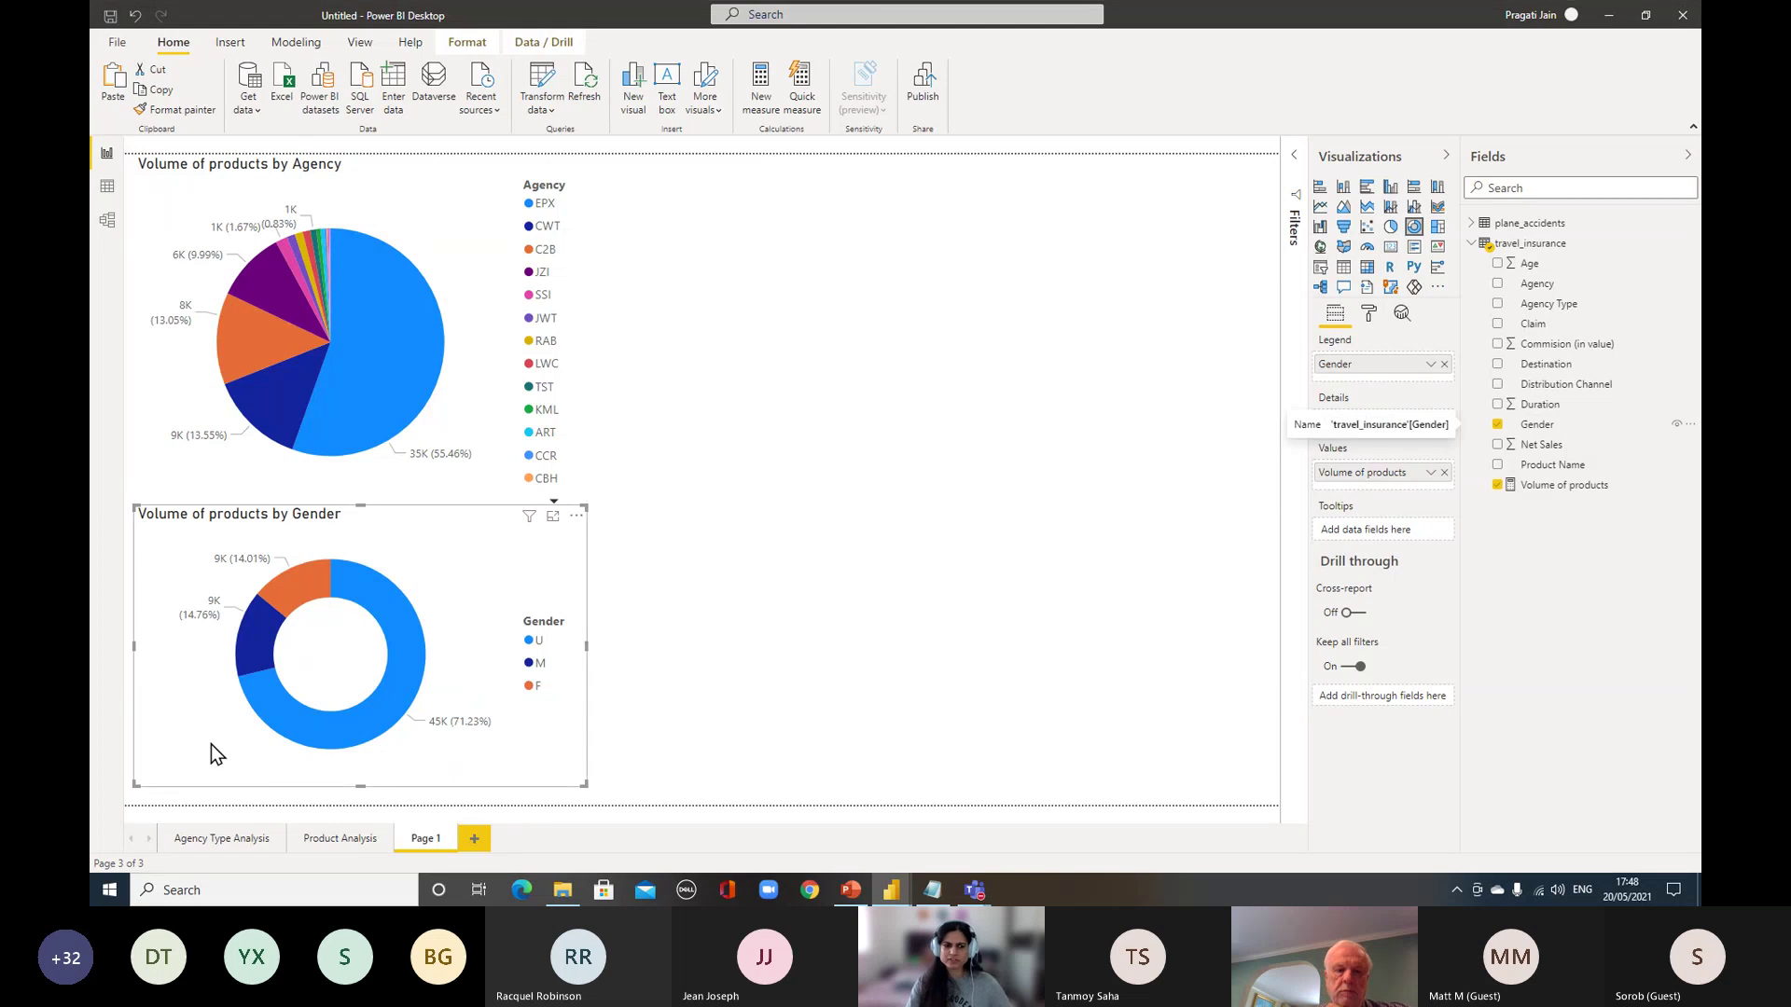
click(782, 562)
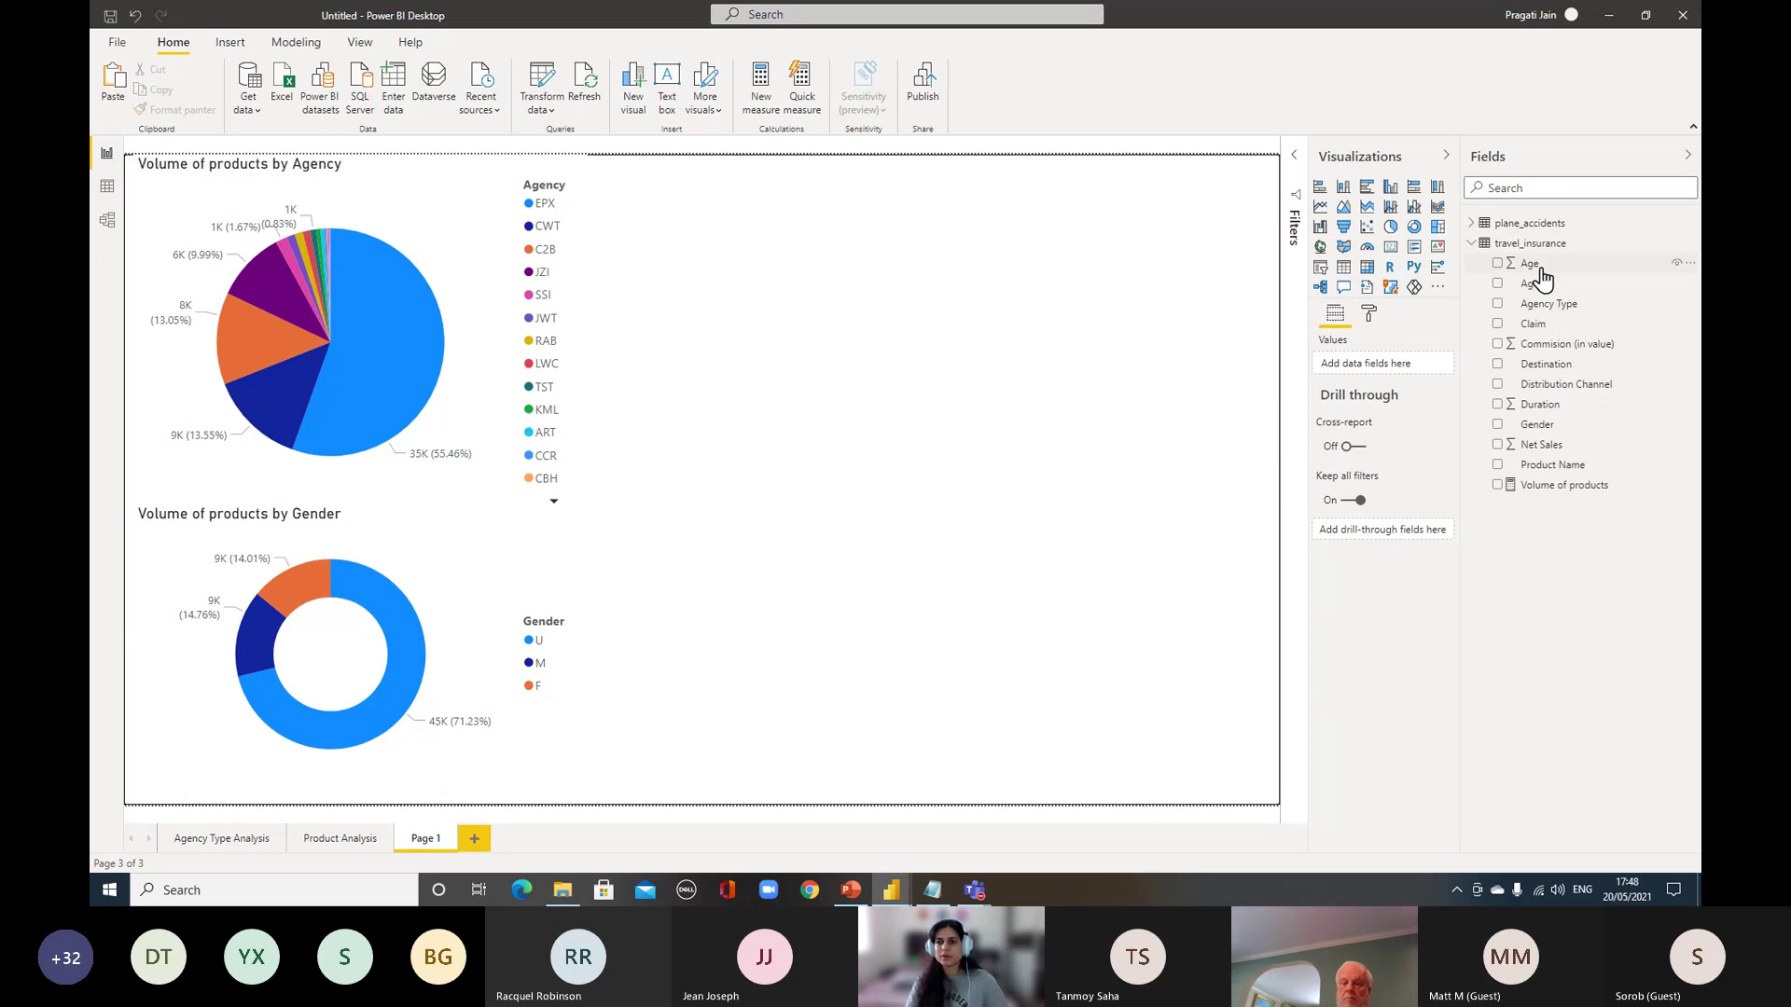
Add a line and clustered column chart with Age as shared axis, Volume of products as column values and Net Sales as line values
click(1391, 189)
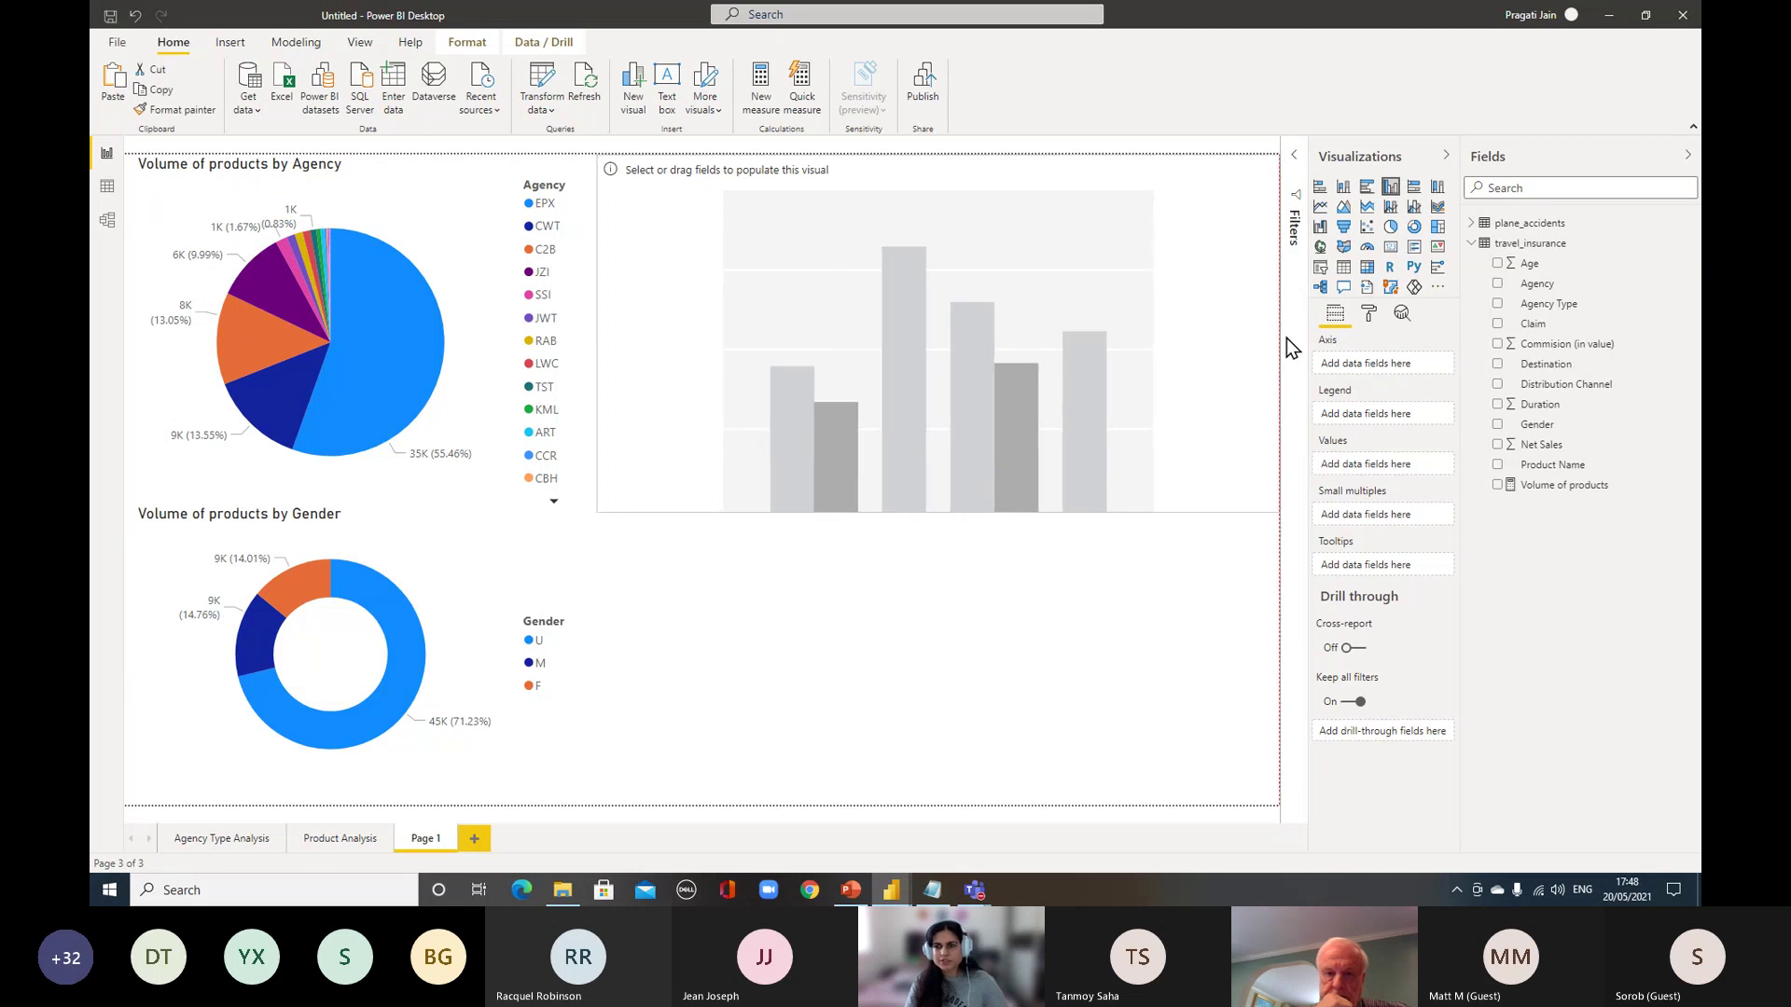
click(1415, 207)
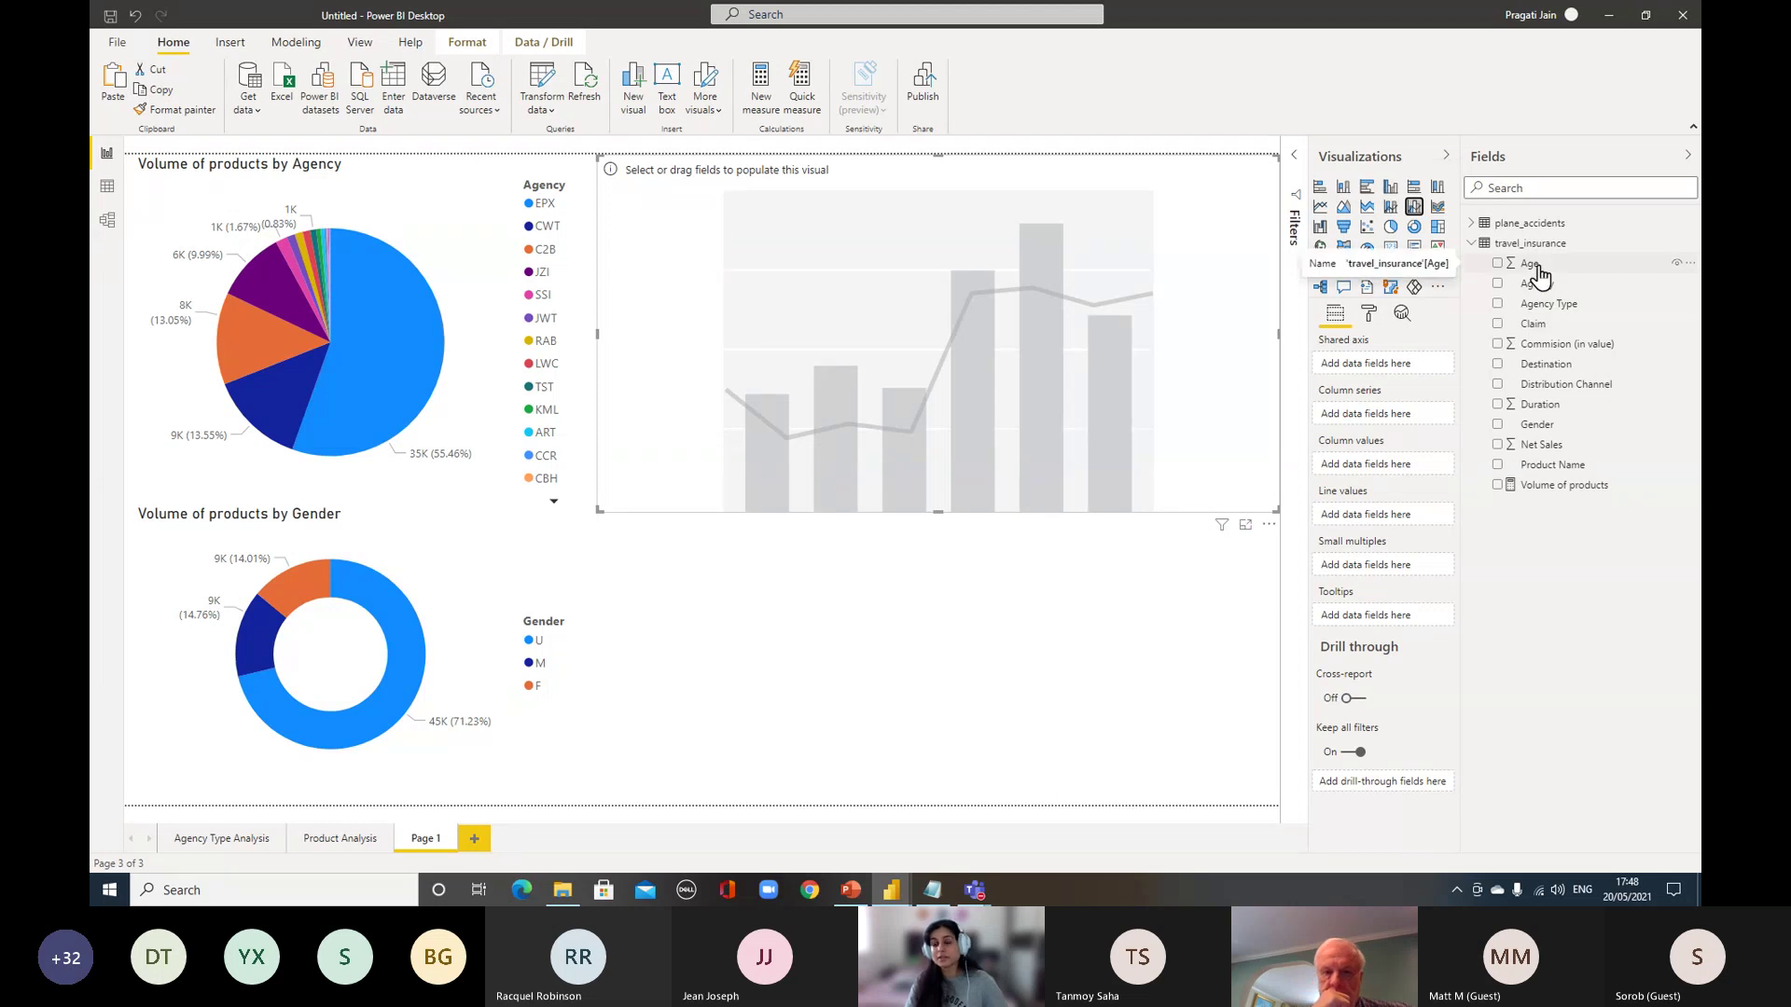
drag(1539, 274, 1373, 363)
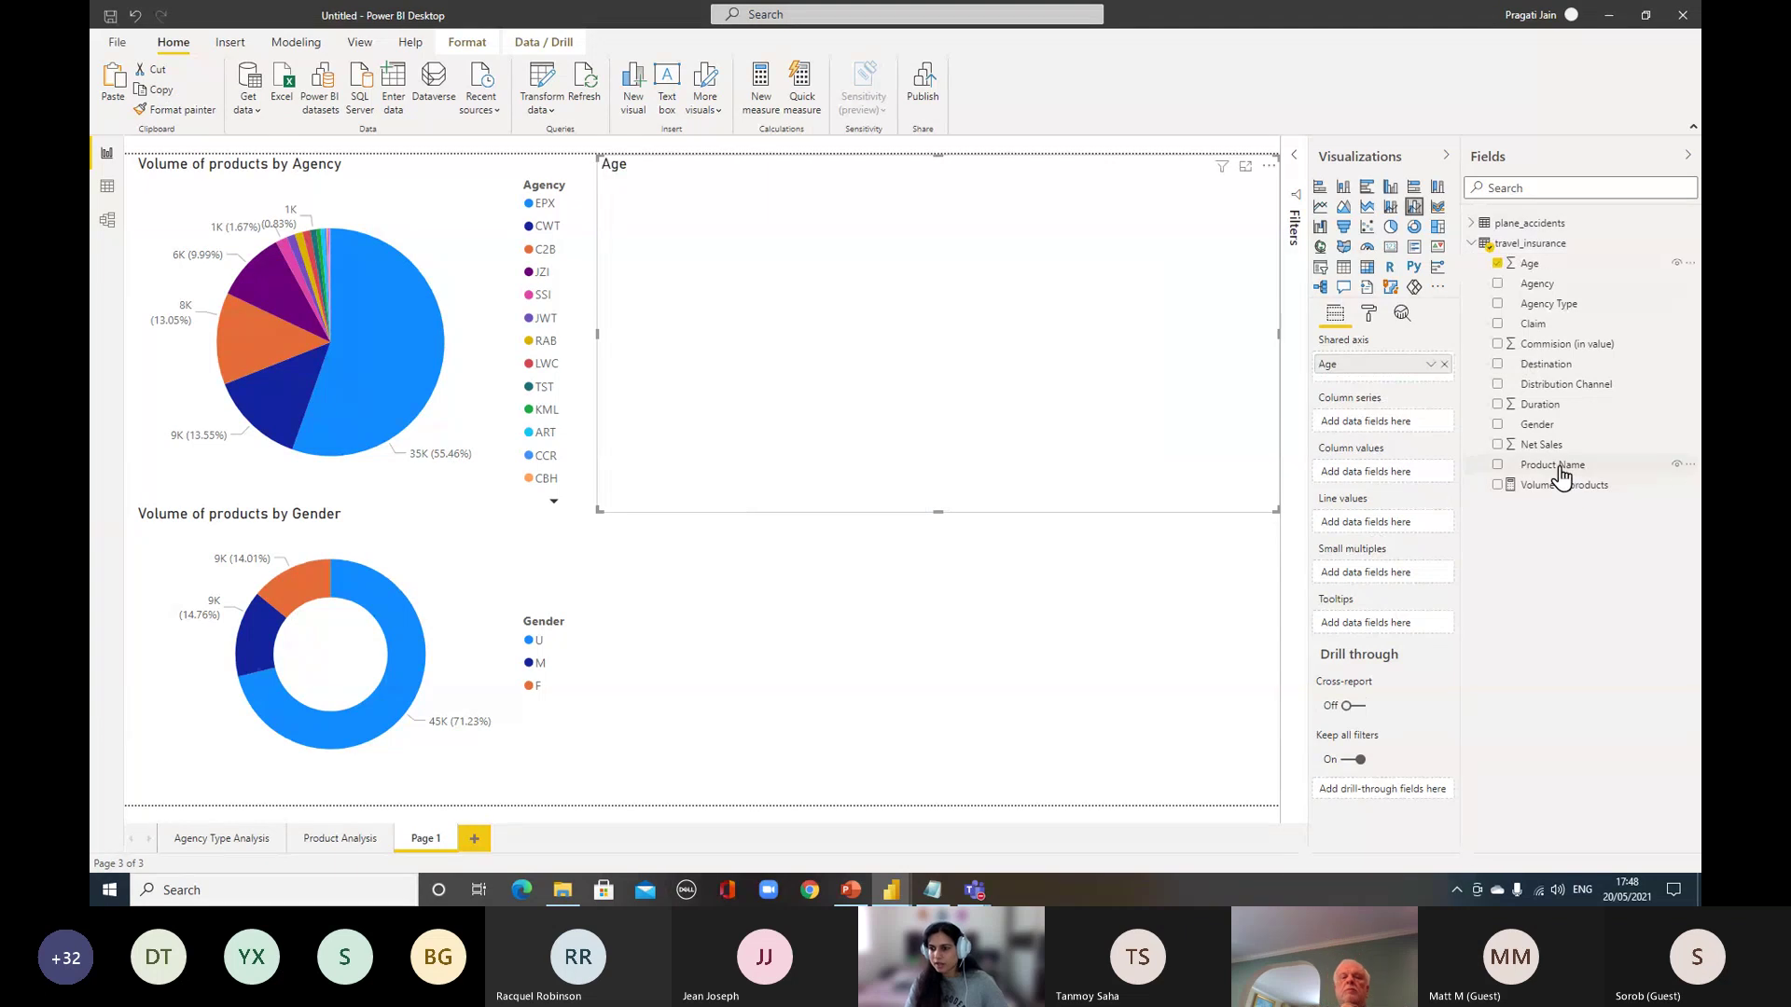
drag(1556, 485, 1394, 475)
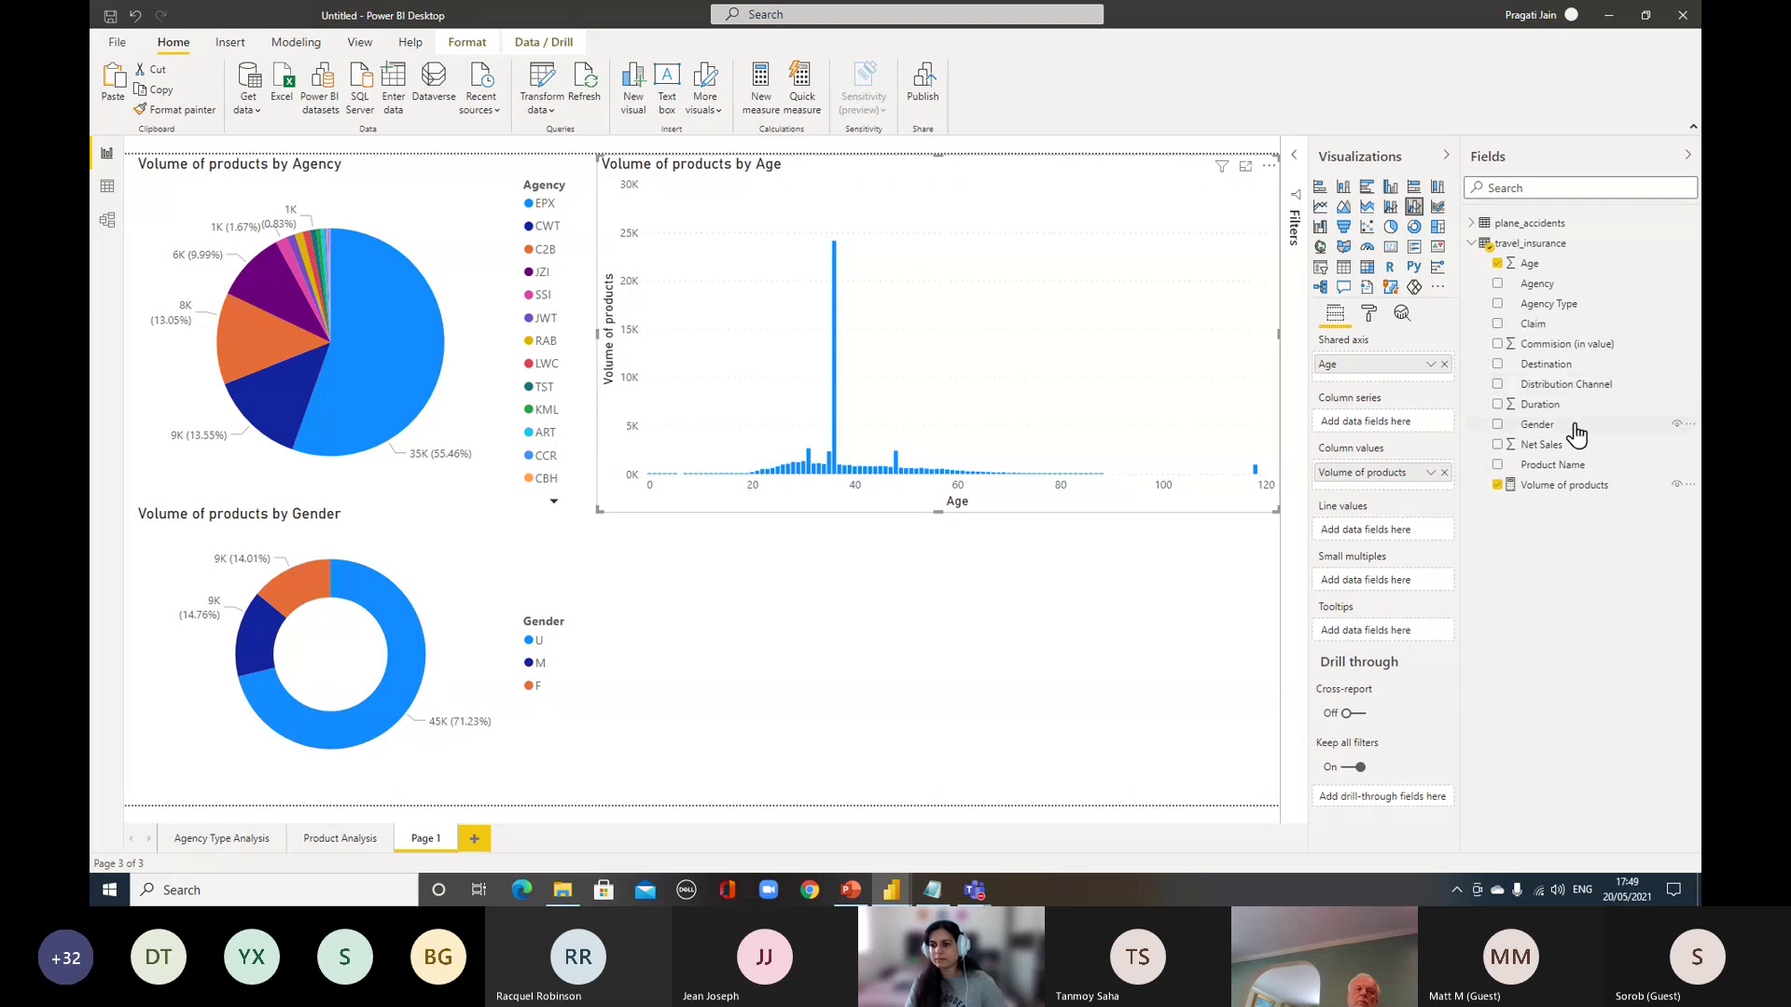
drag(1541, 446, 1376, 539)
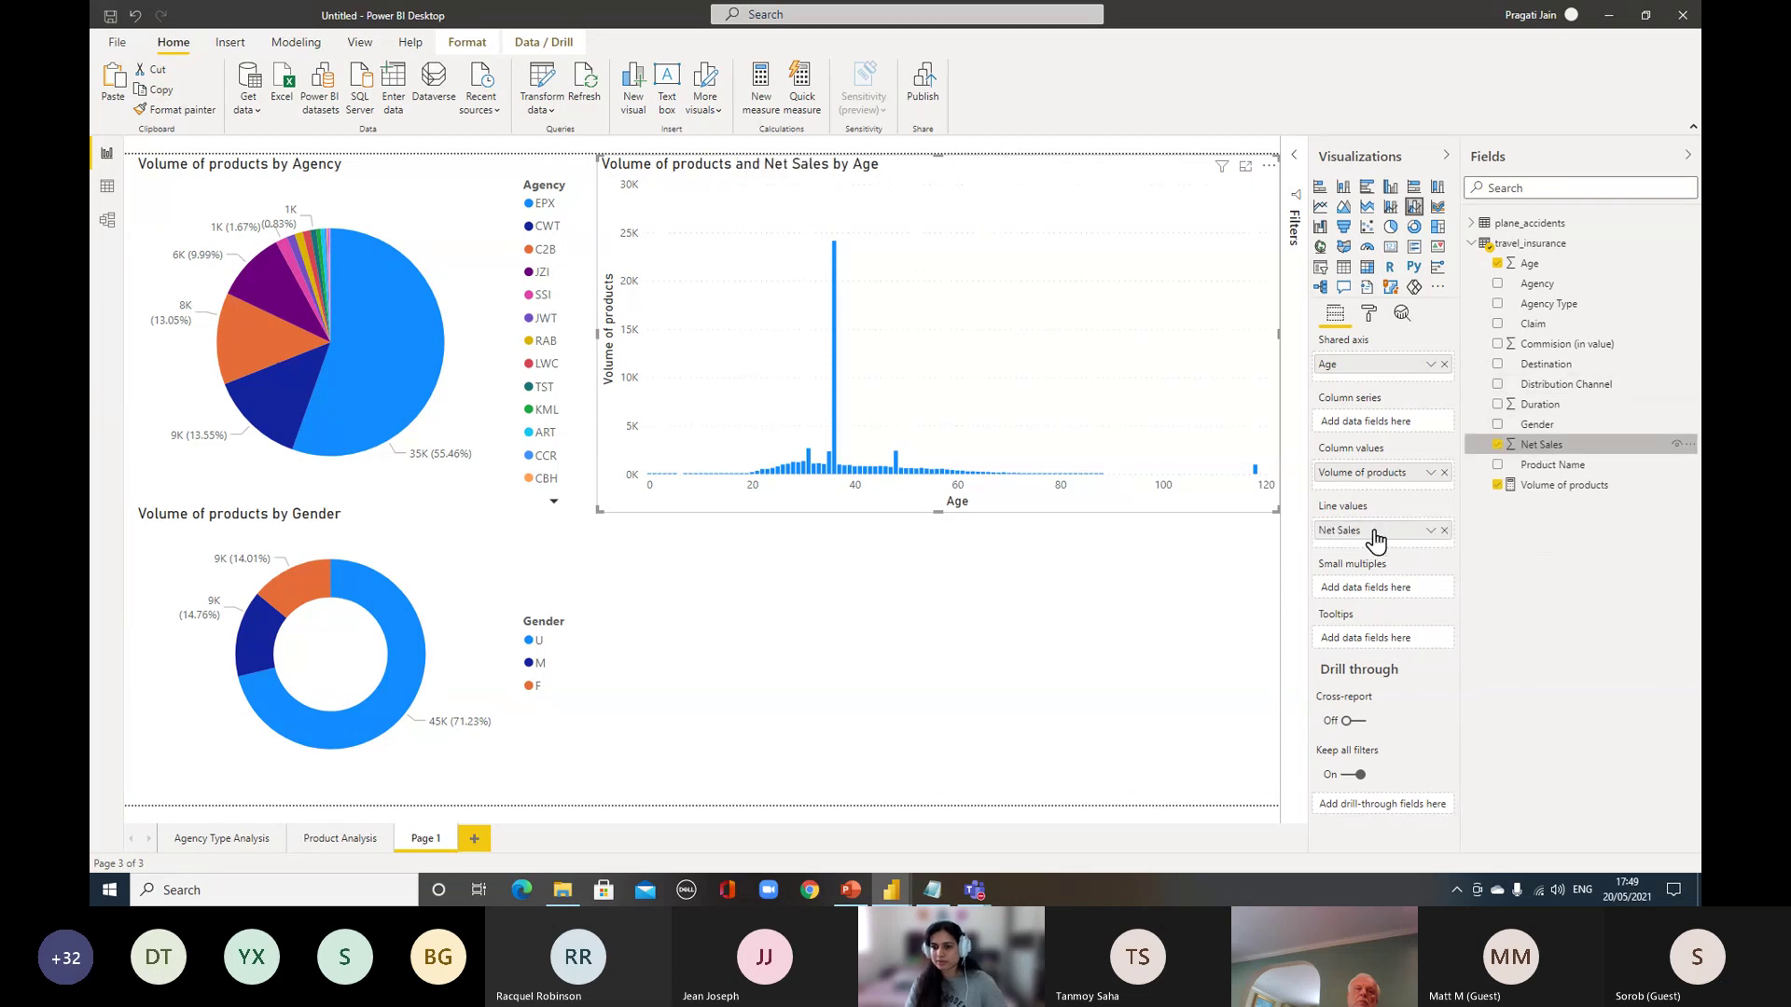
Turn on data labels for the age chart and set the Net Sales line's color to the recently used pink
click(1368, 314)
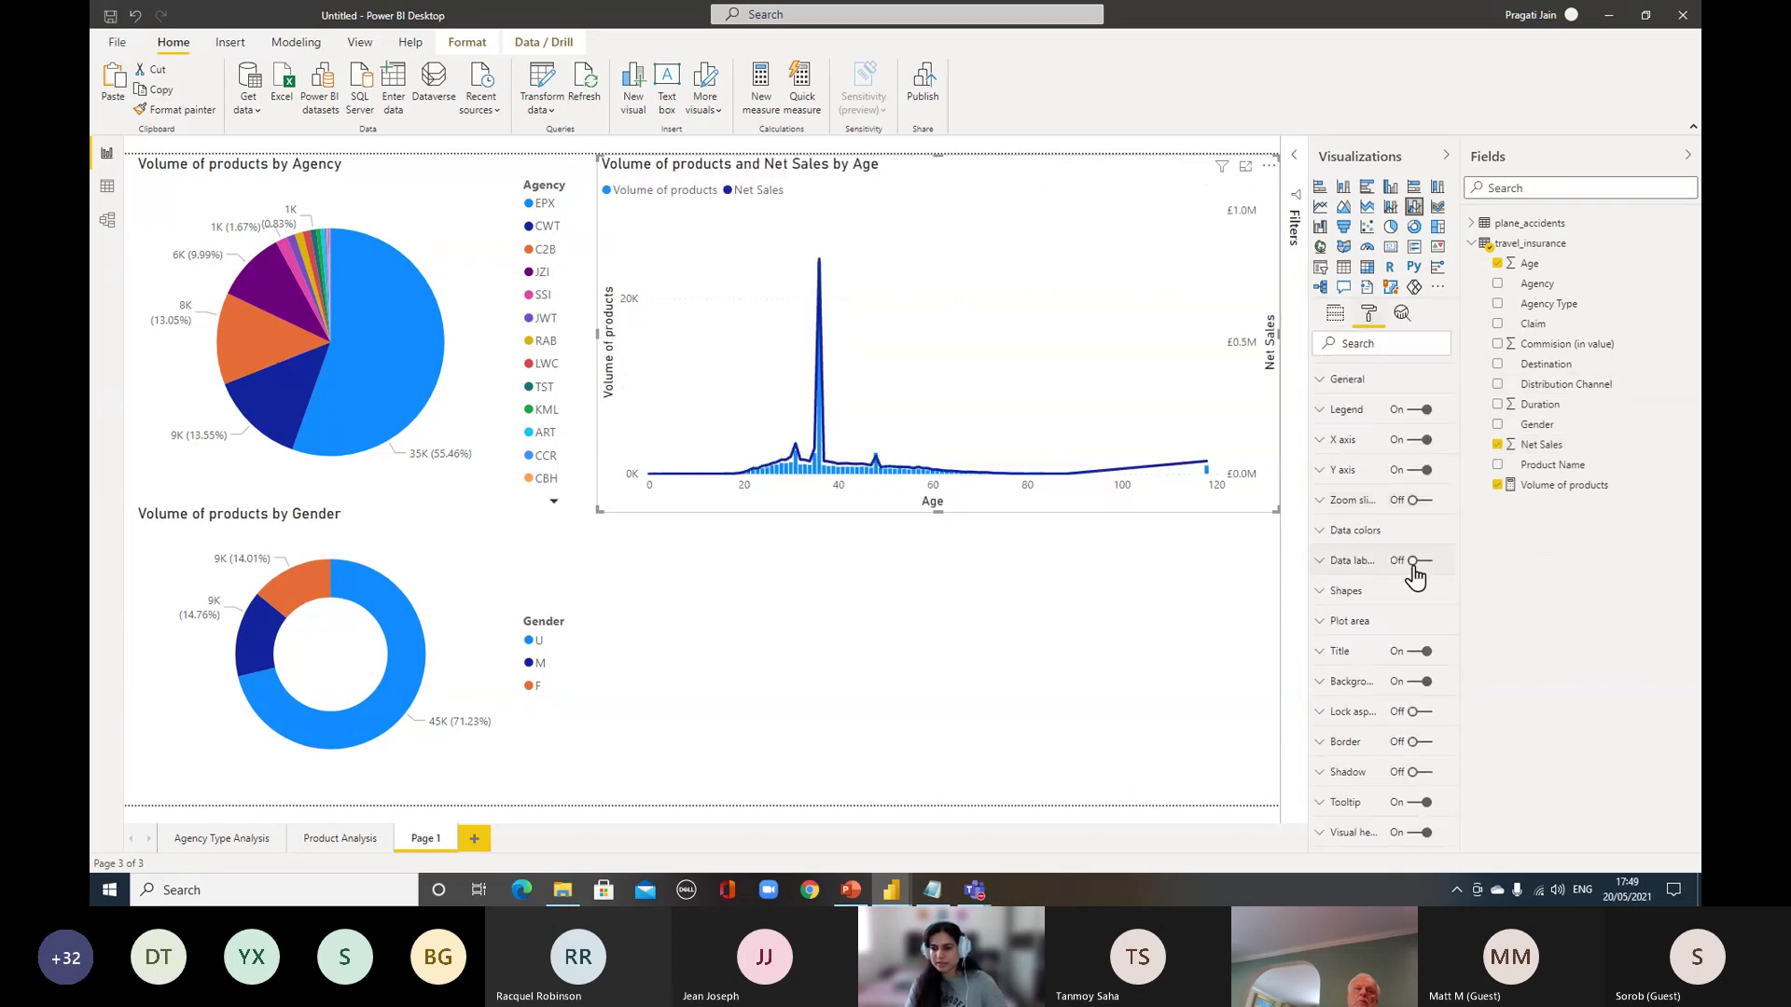
click(1414, 560)
click(1354, 530)
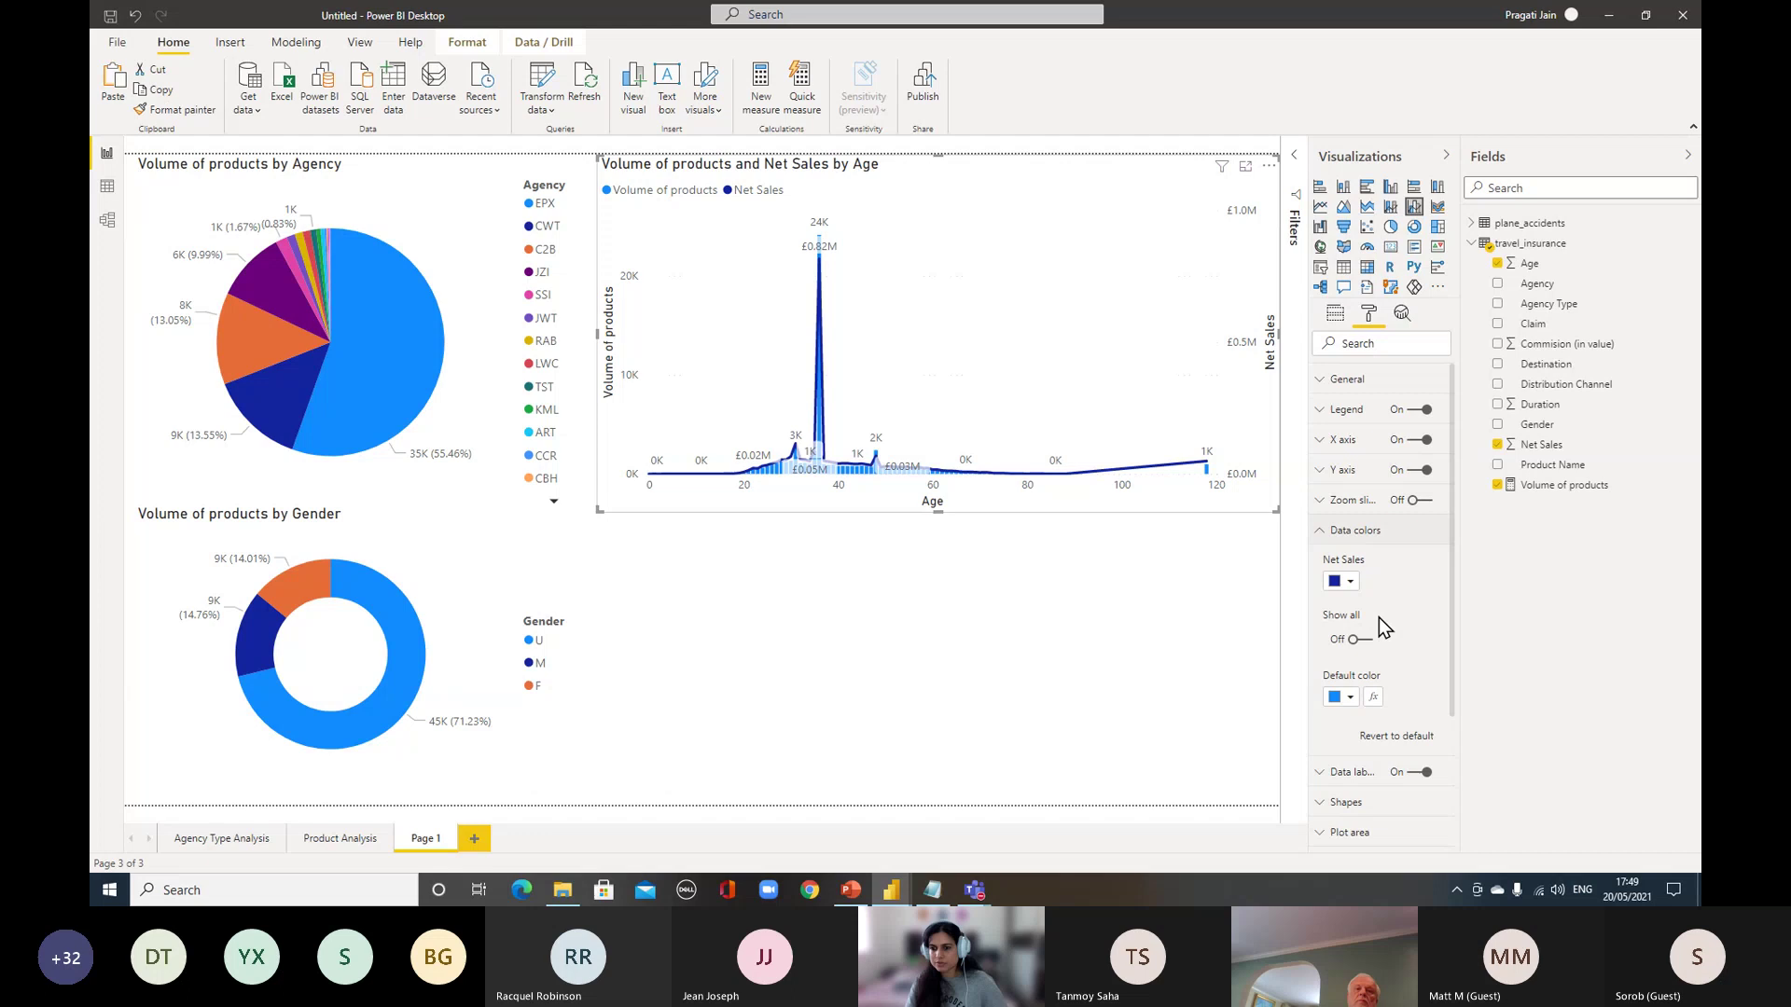
click(1348, 580)
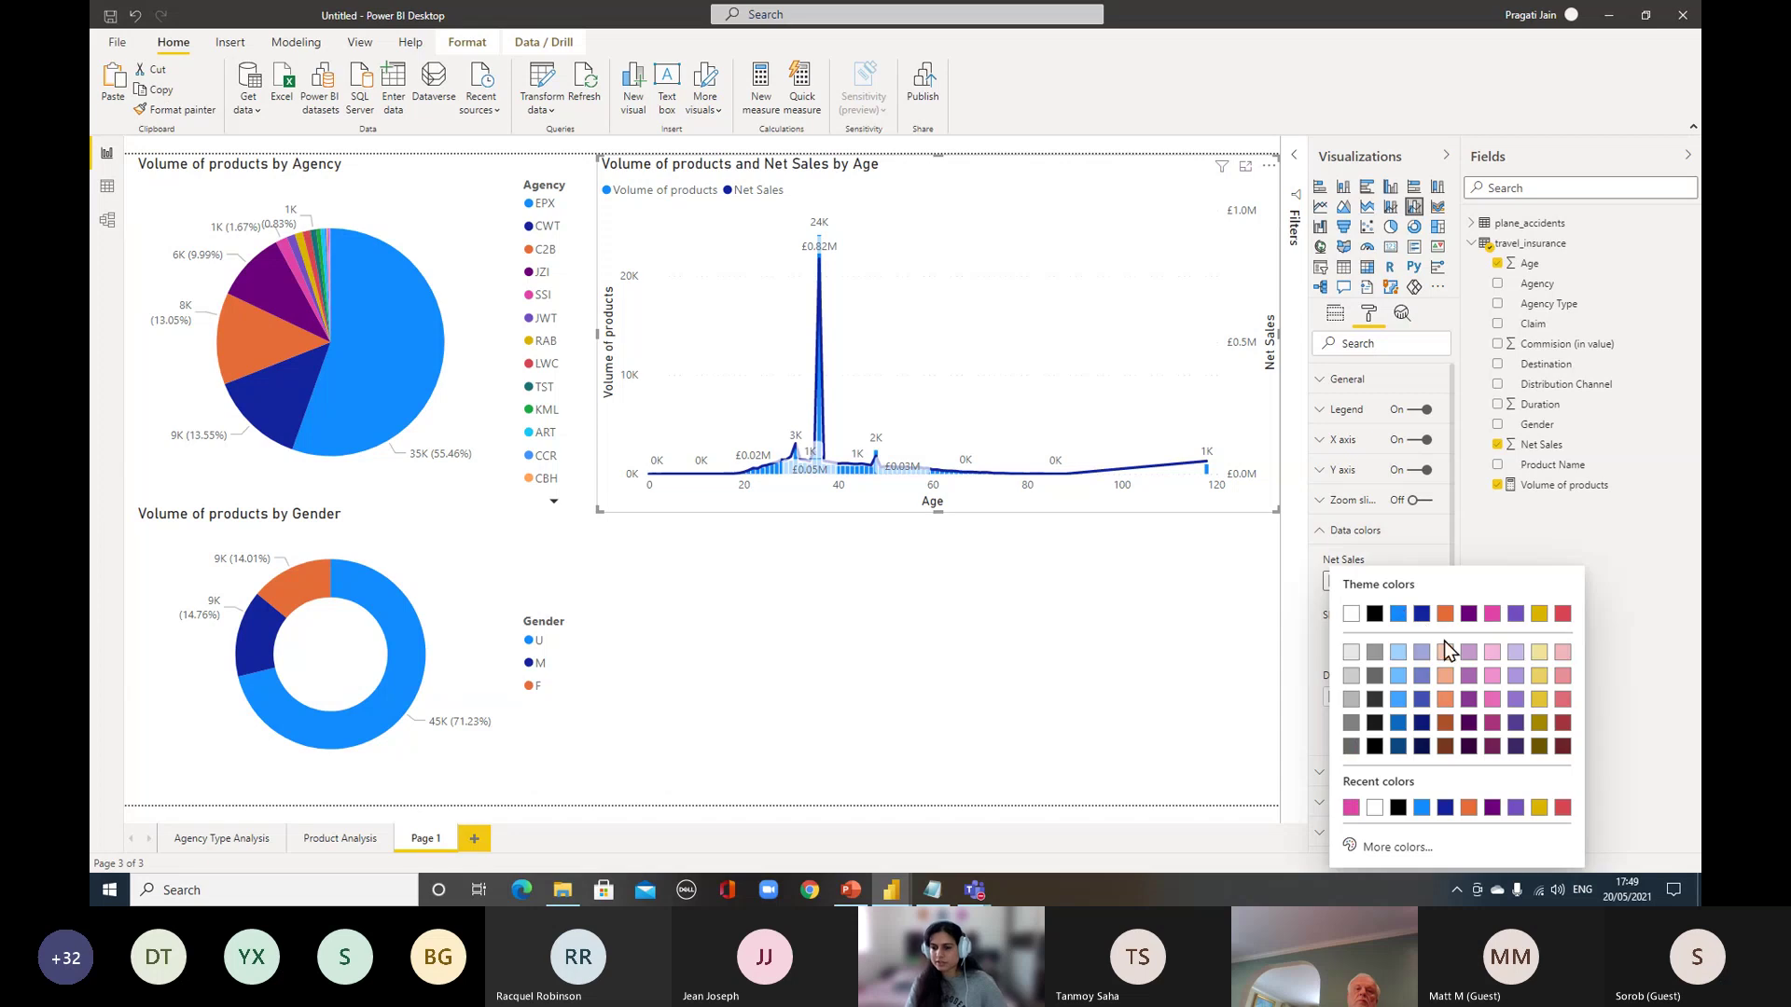
click(1352, 807)
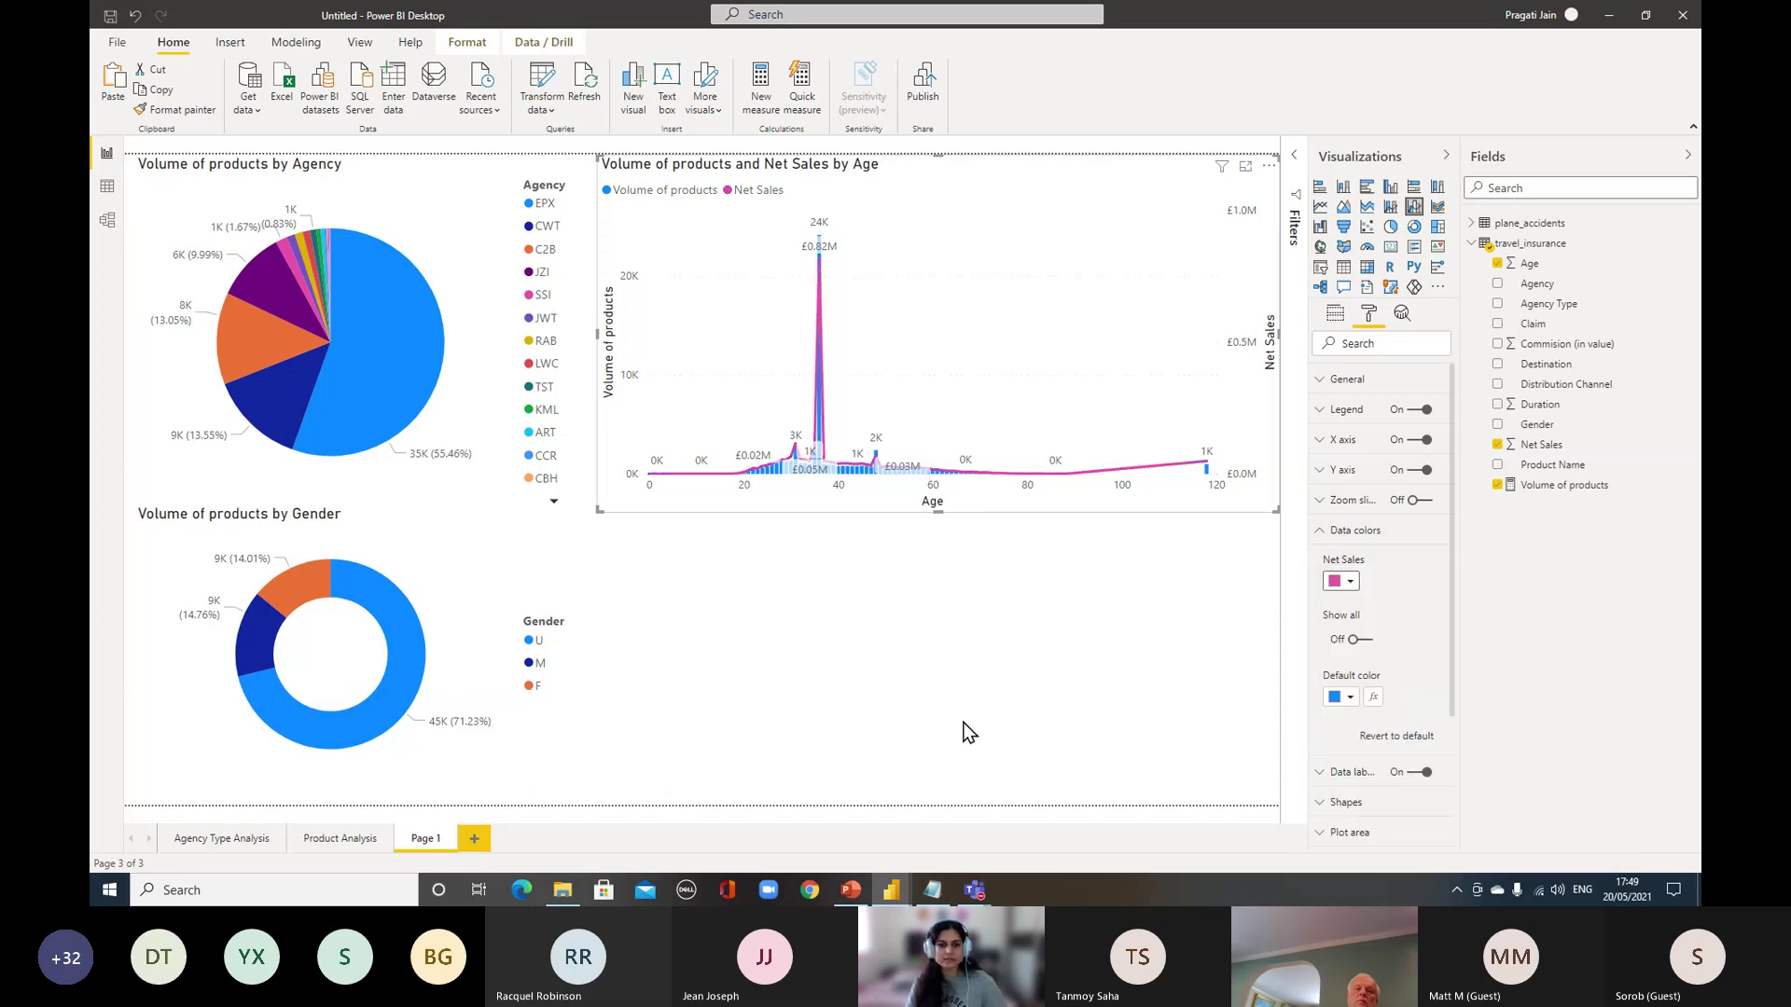
Open the age chart in focus mode and set its data label display units to None
click(1247, 168)
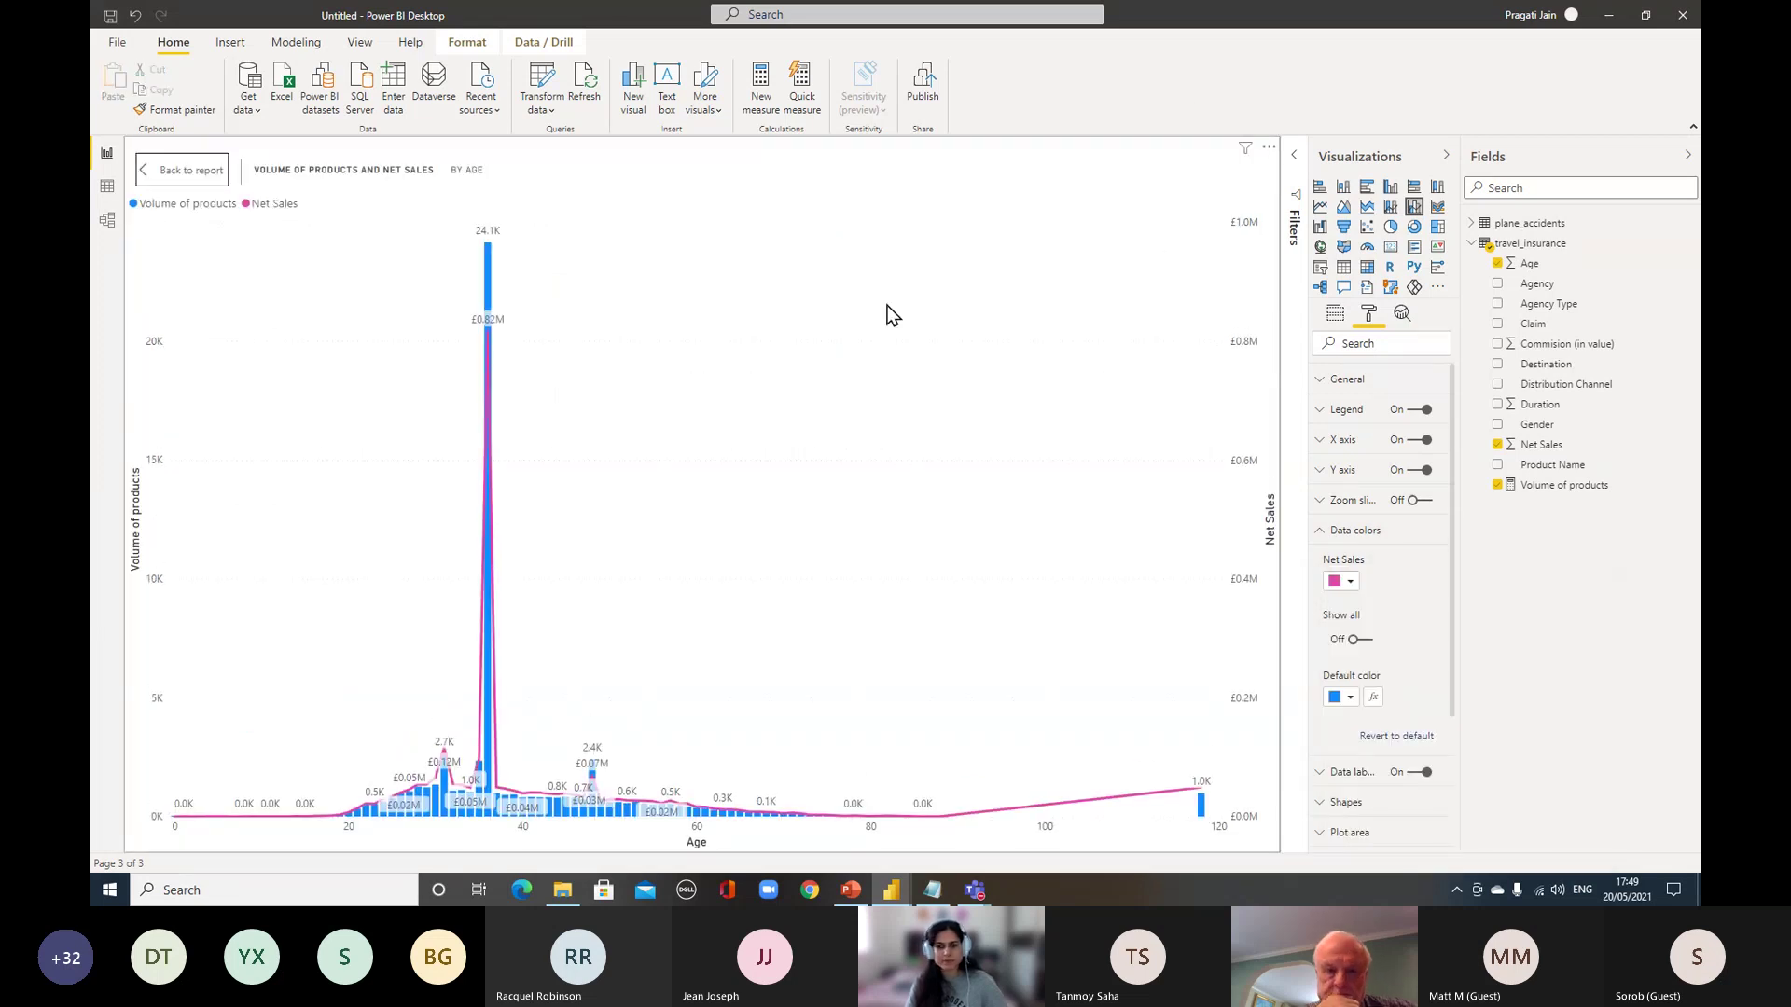
click(1328, 531)
click(1339, 562)
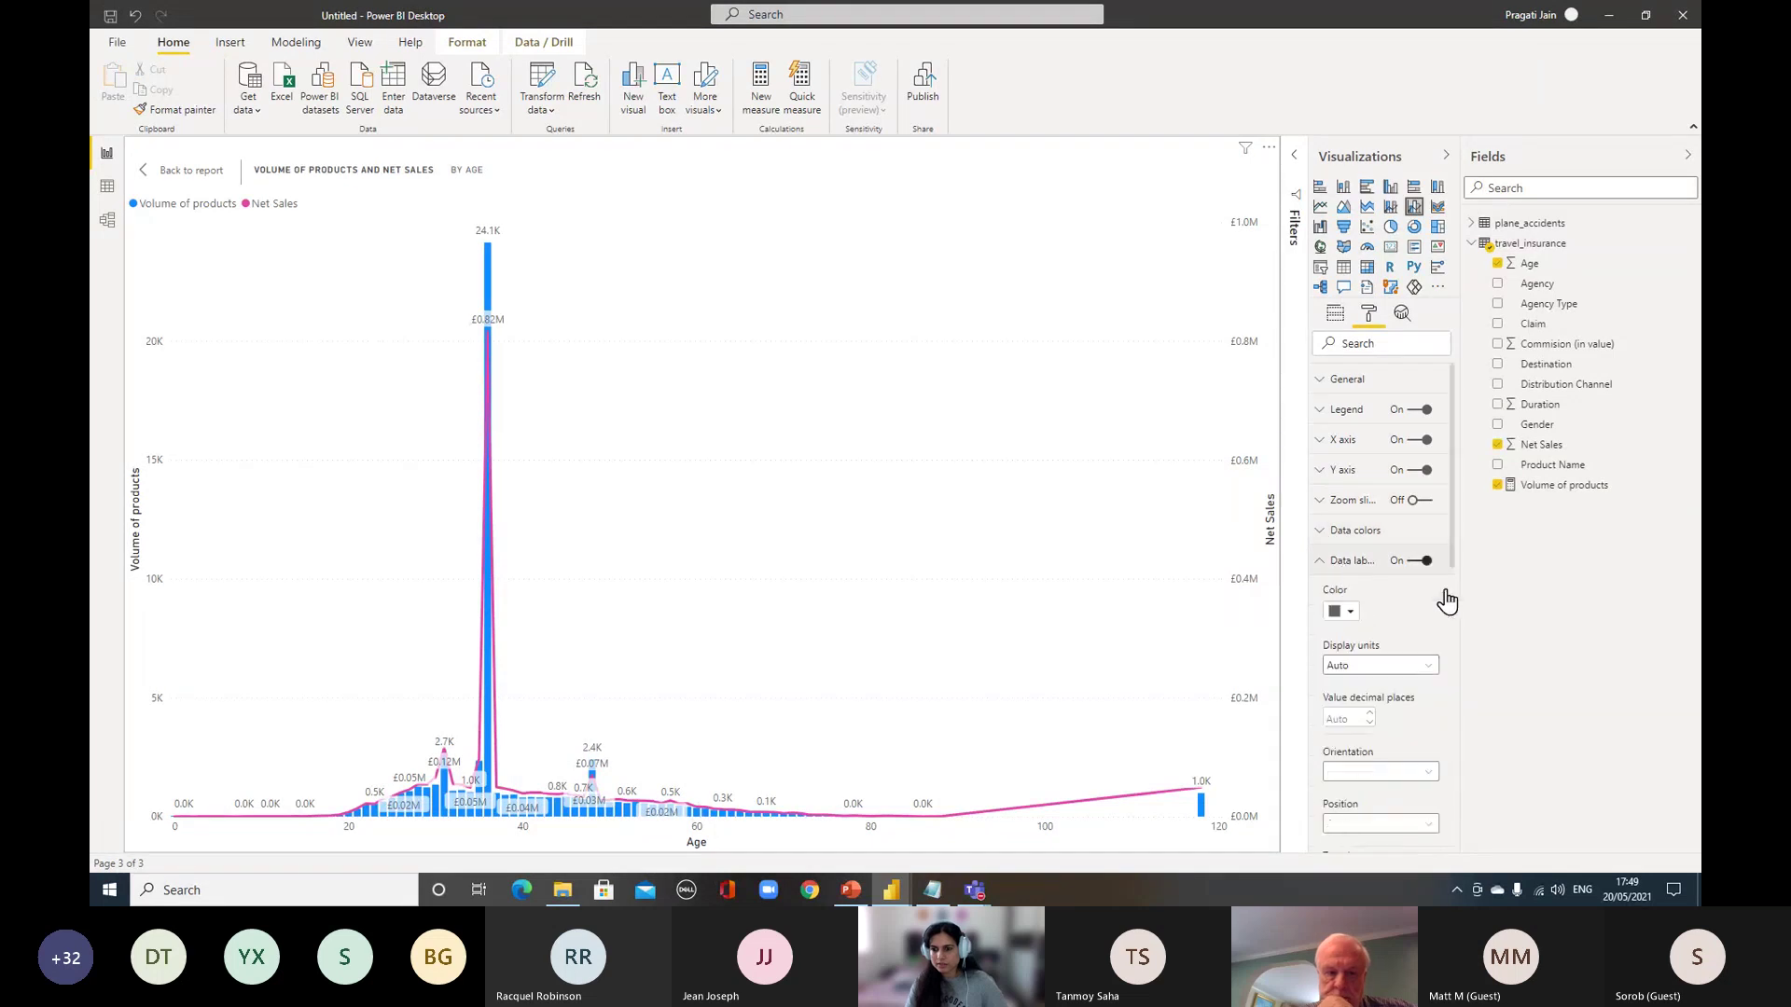
click(1427, 665)
click(1373, 701)
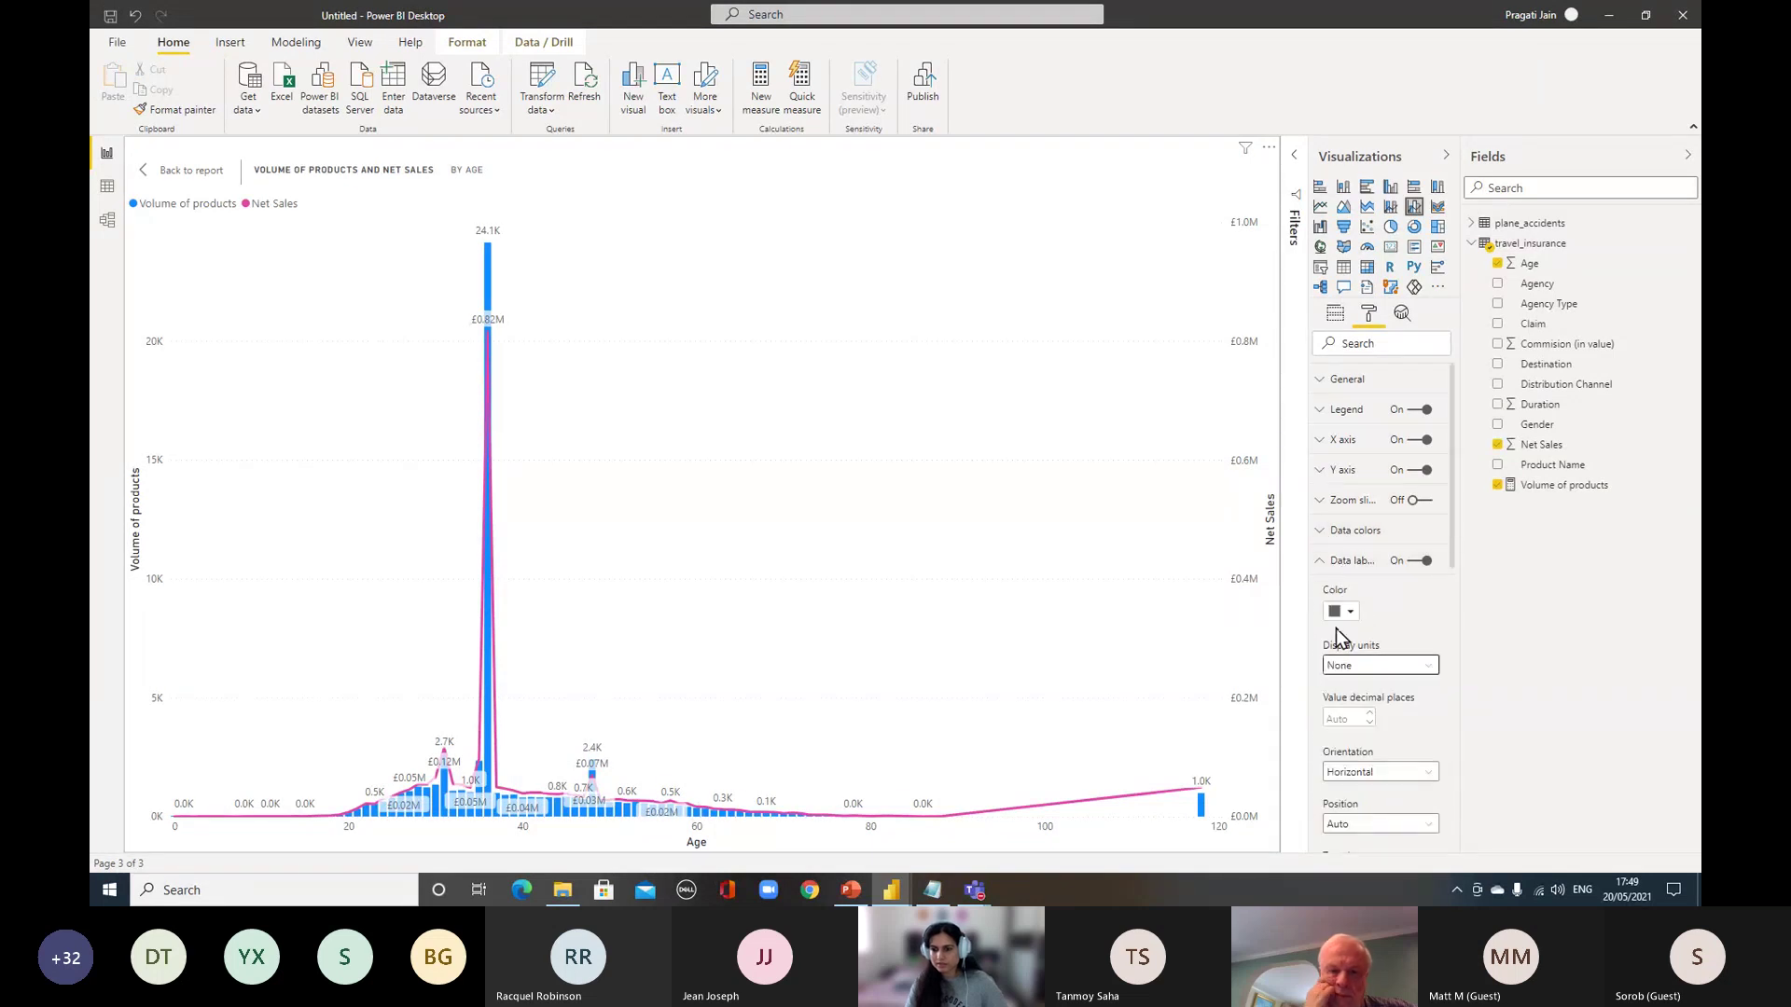
click(1320, 561)
Collapse the Visualizations and Fields panes, examine the peak in the age chart, and return to the report page
click(1446, 156)
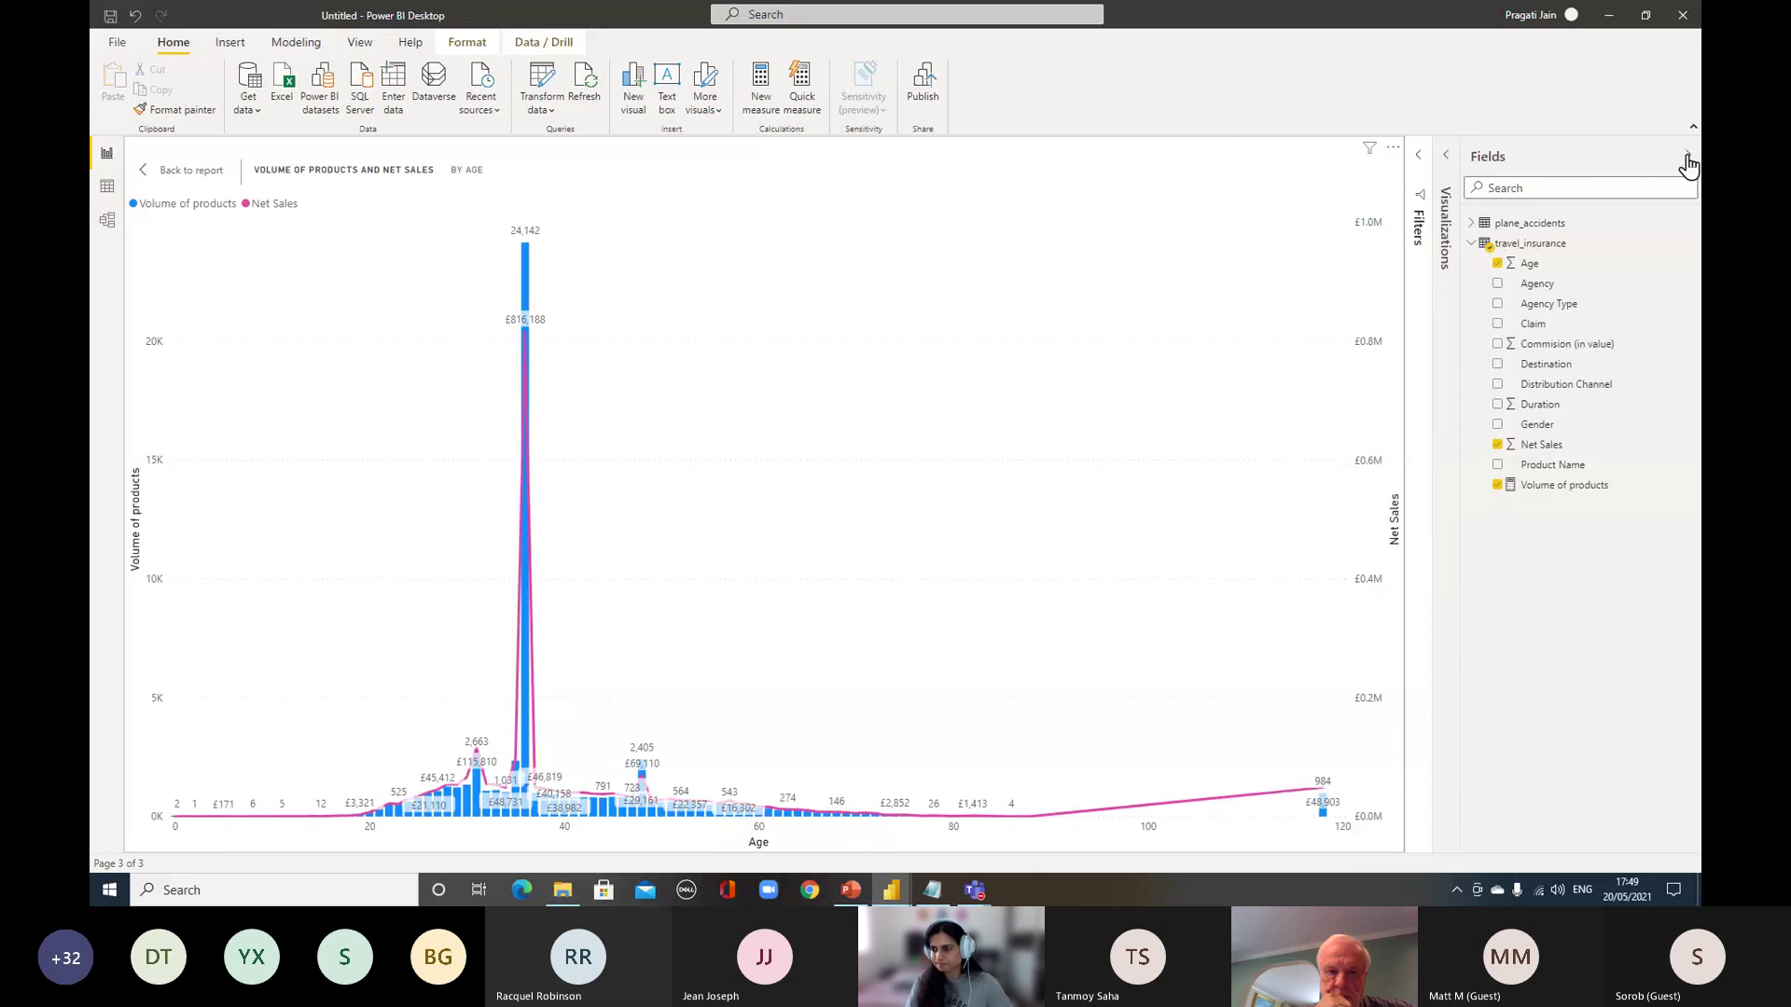
click(1687, 159)
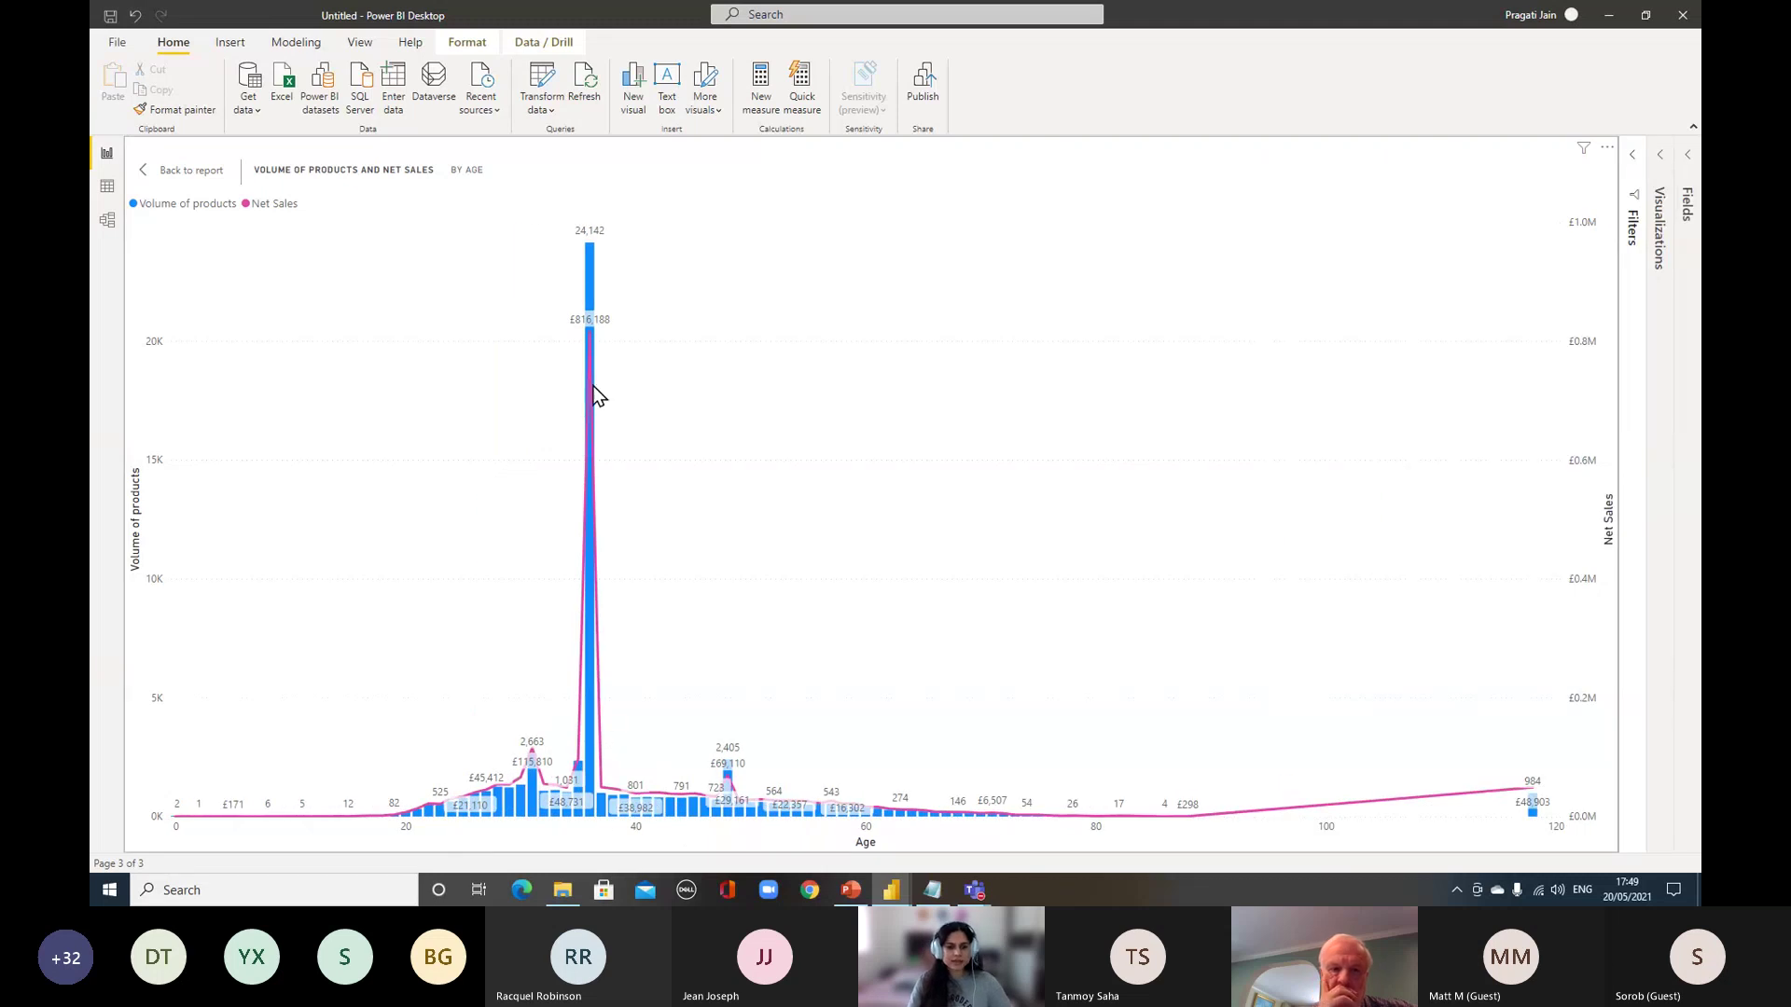
mouse_move(590, 277)
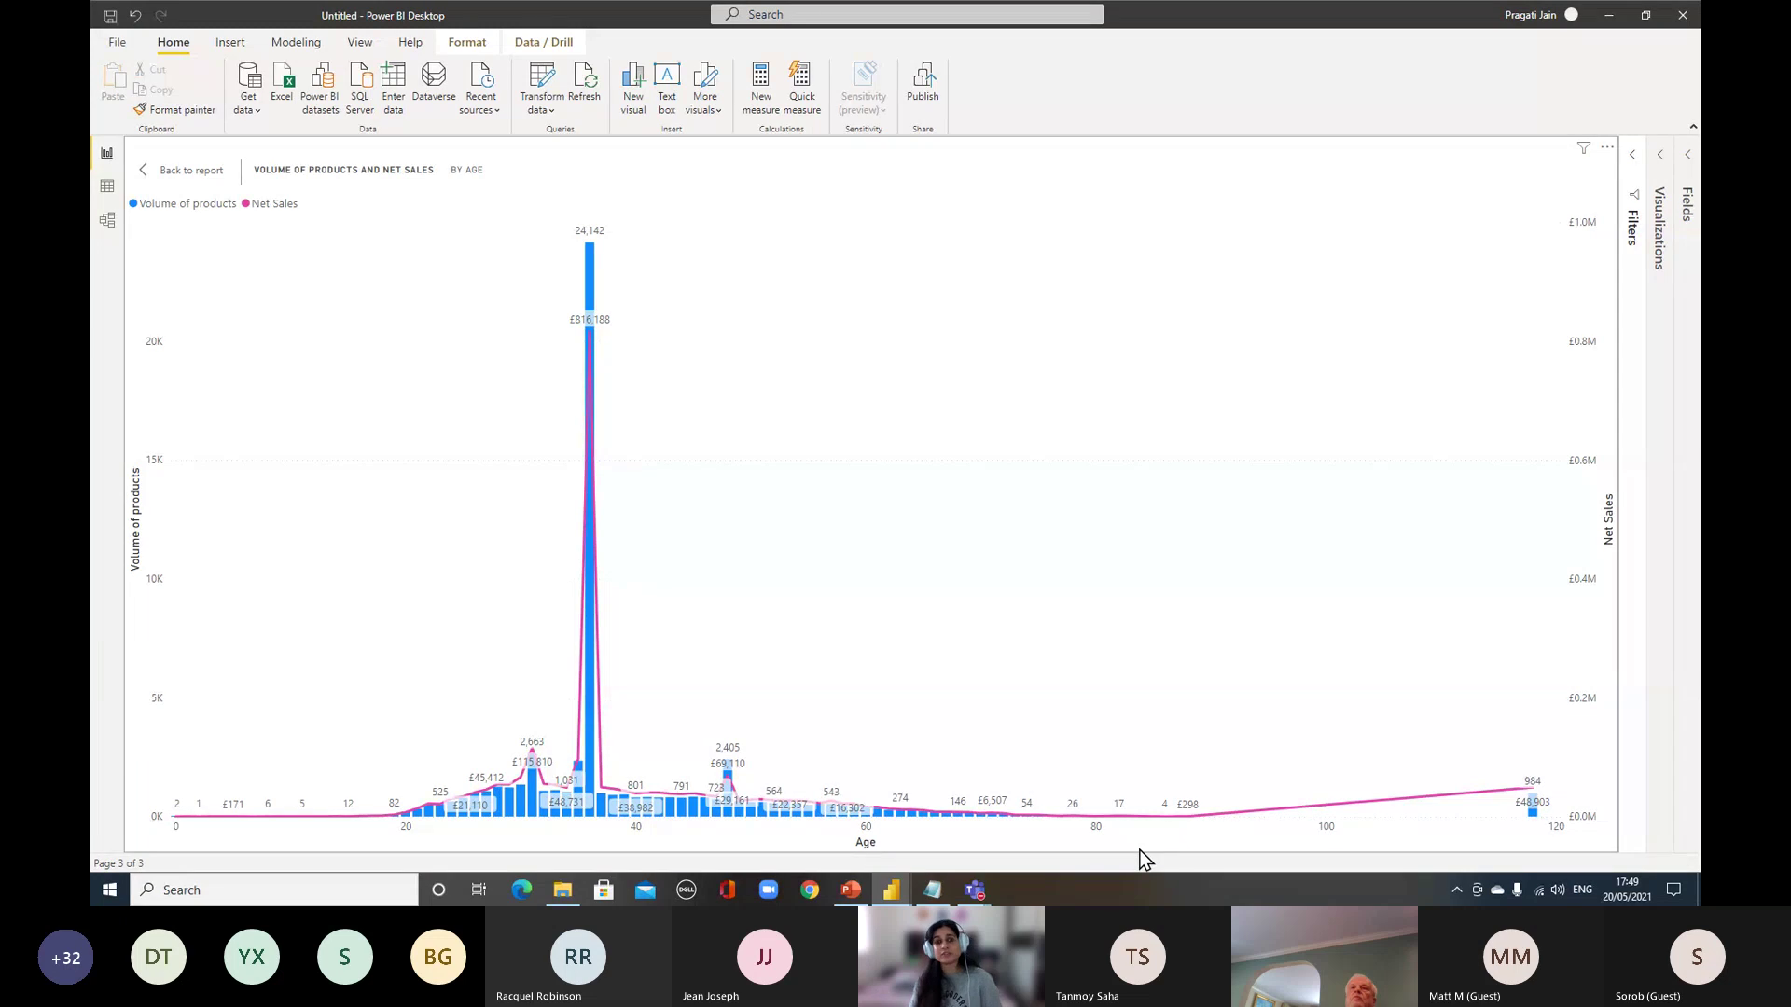
click(170, 170)
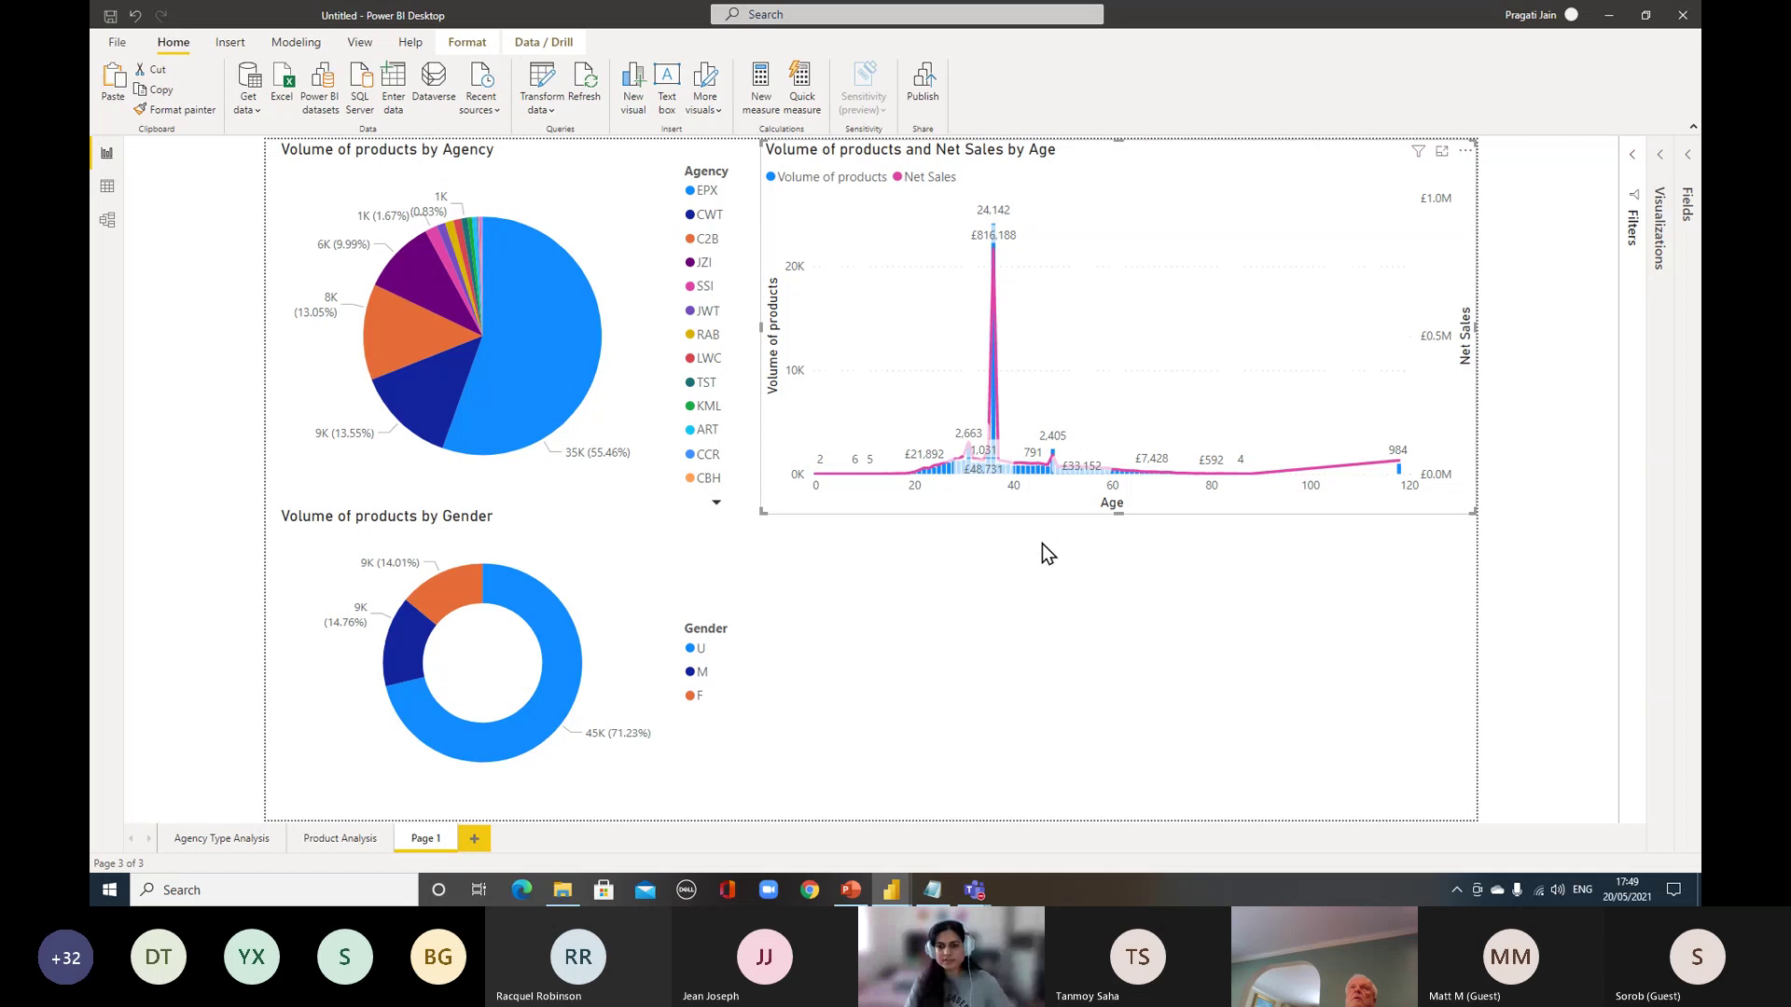
Open the travel_insurance query in Power Query Editor and start a custom column named Age Bucket
click(1125, 575)
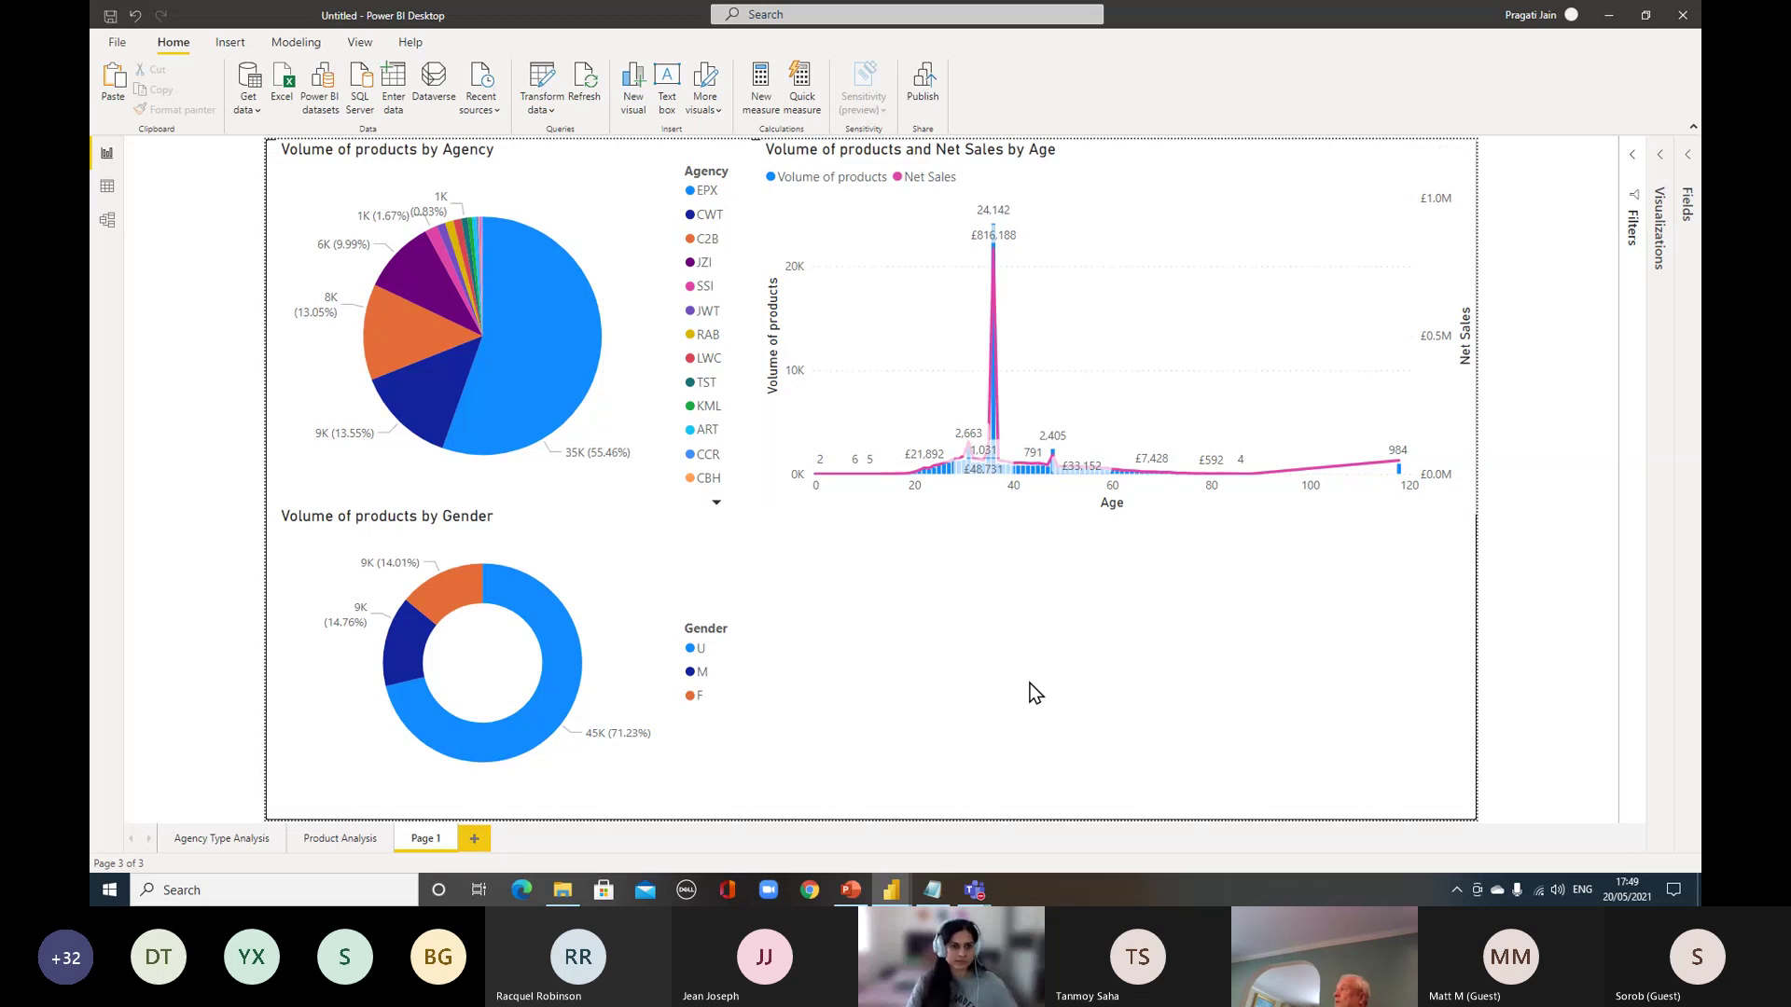
click(545, 111)
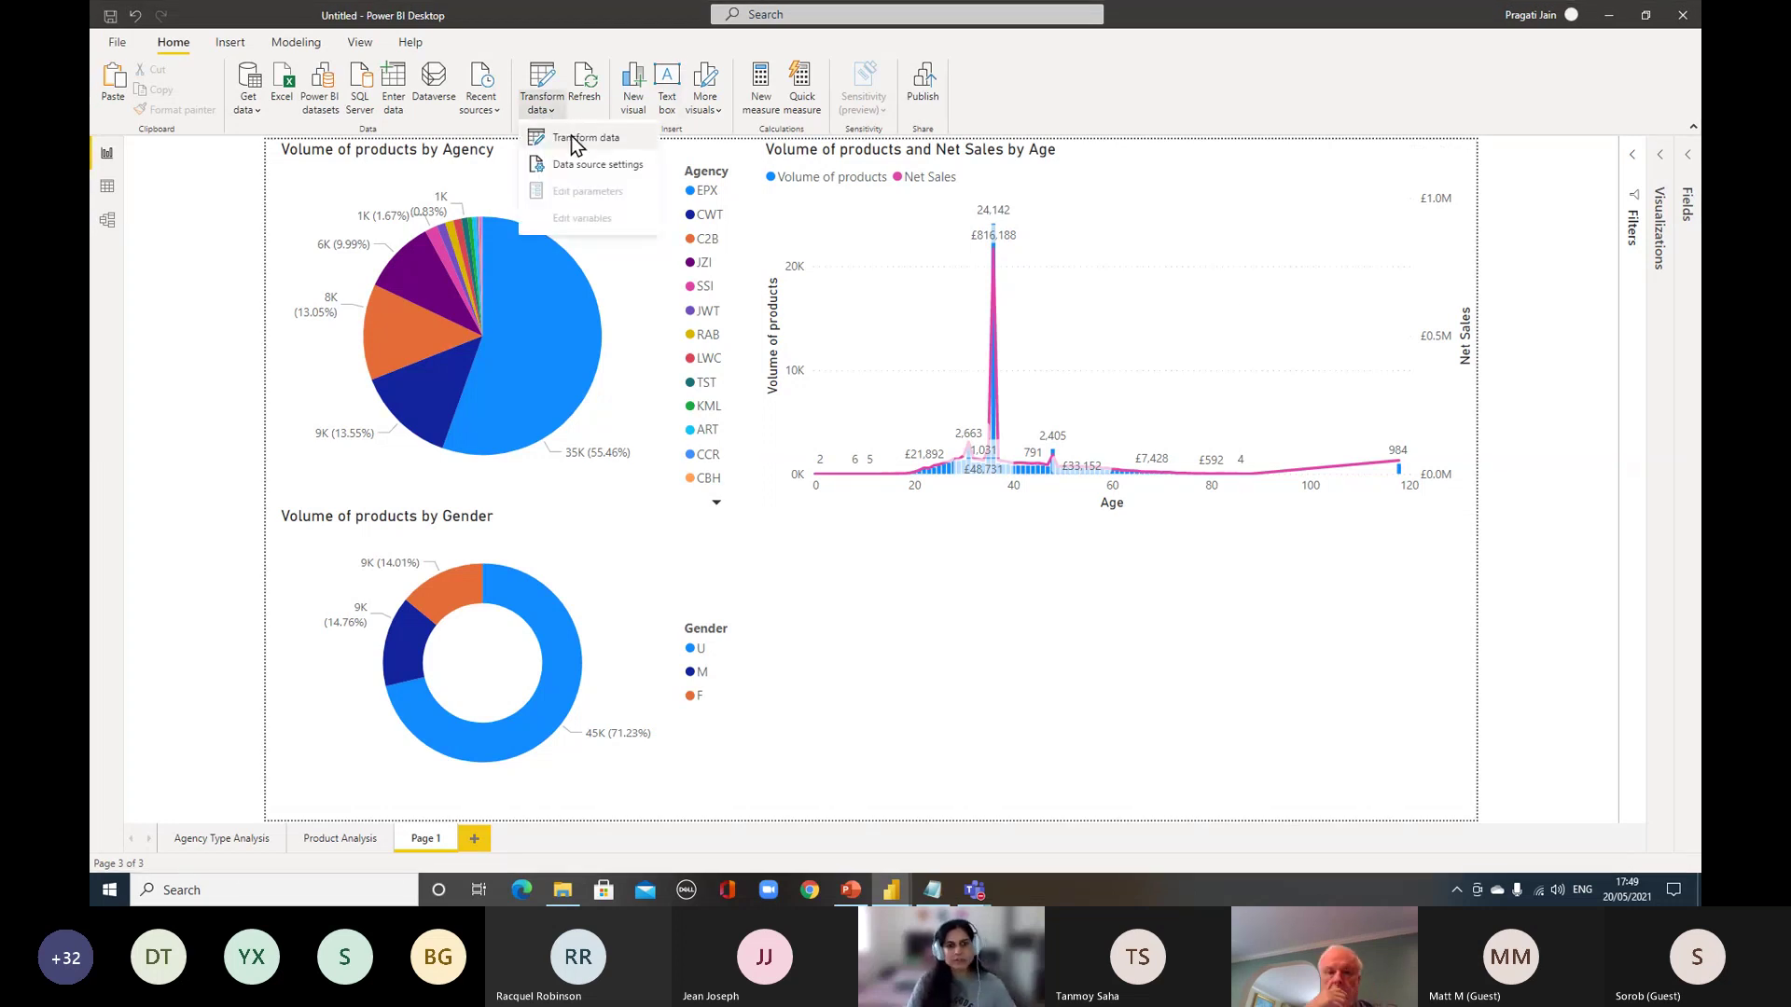
click(571, 137)
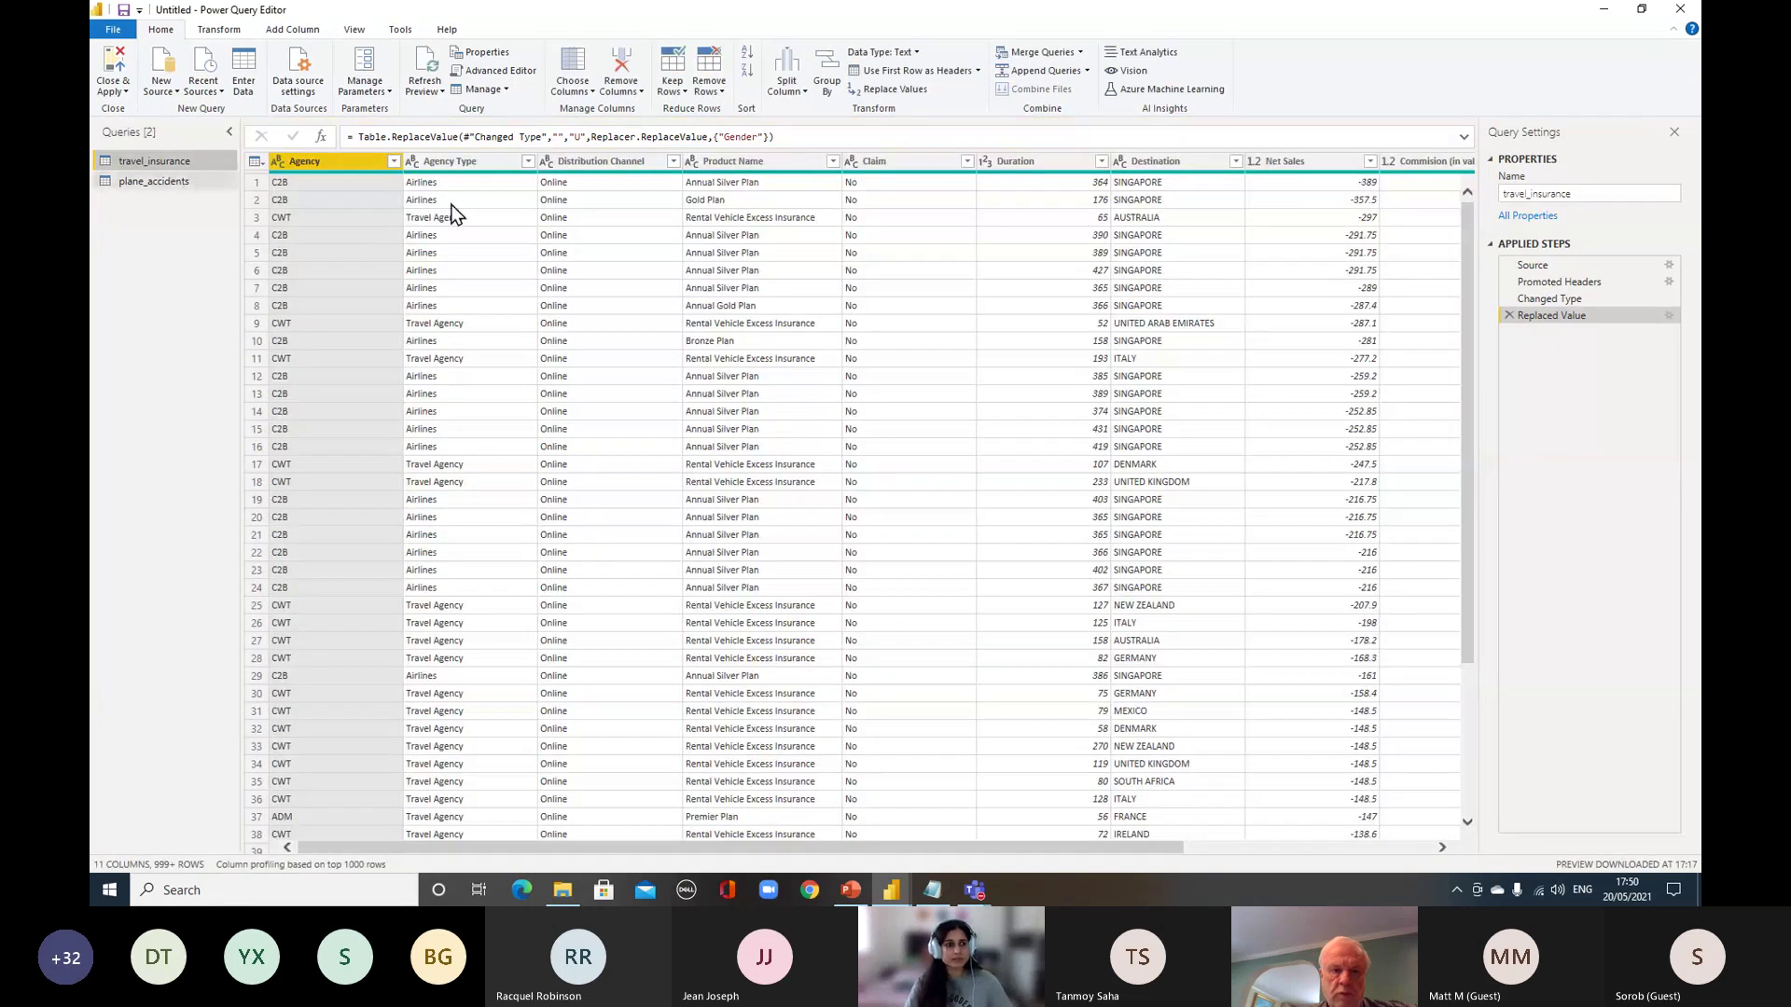
click(231, 32)
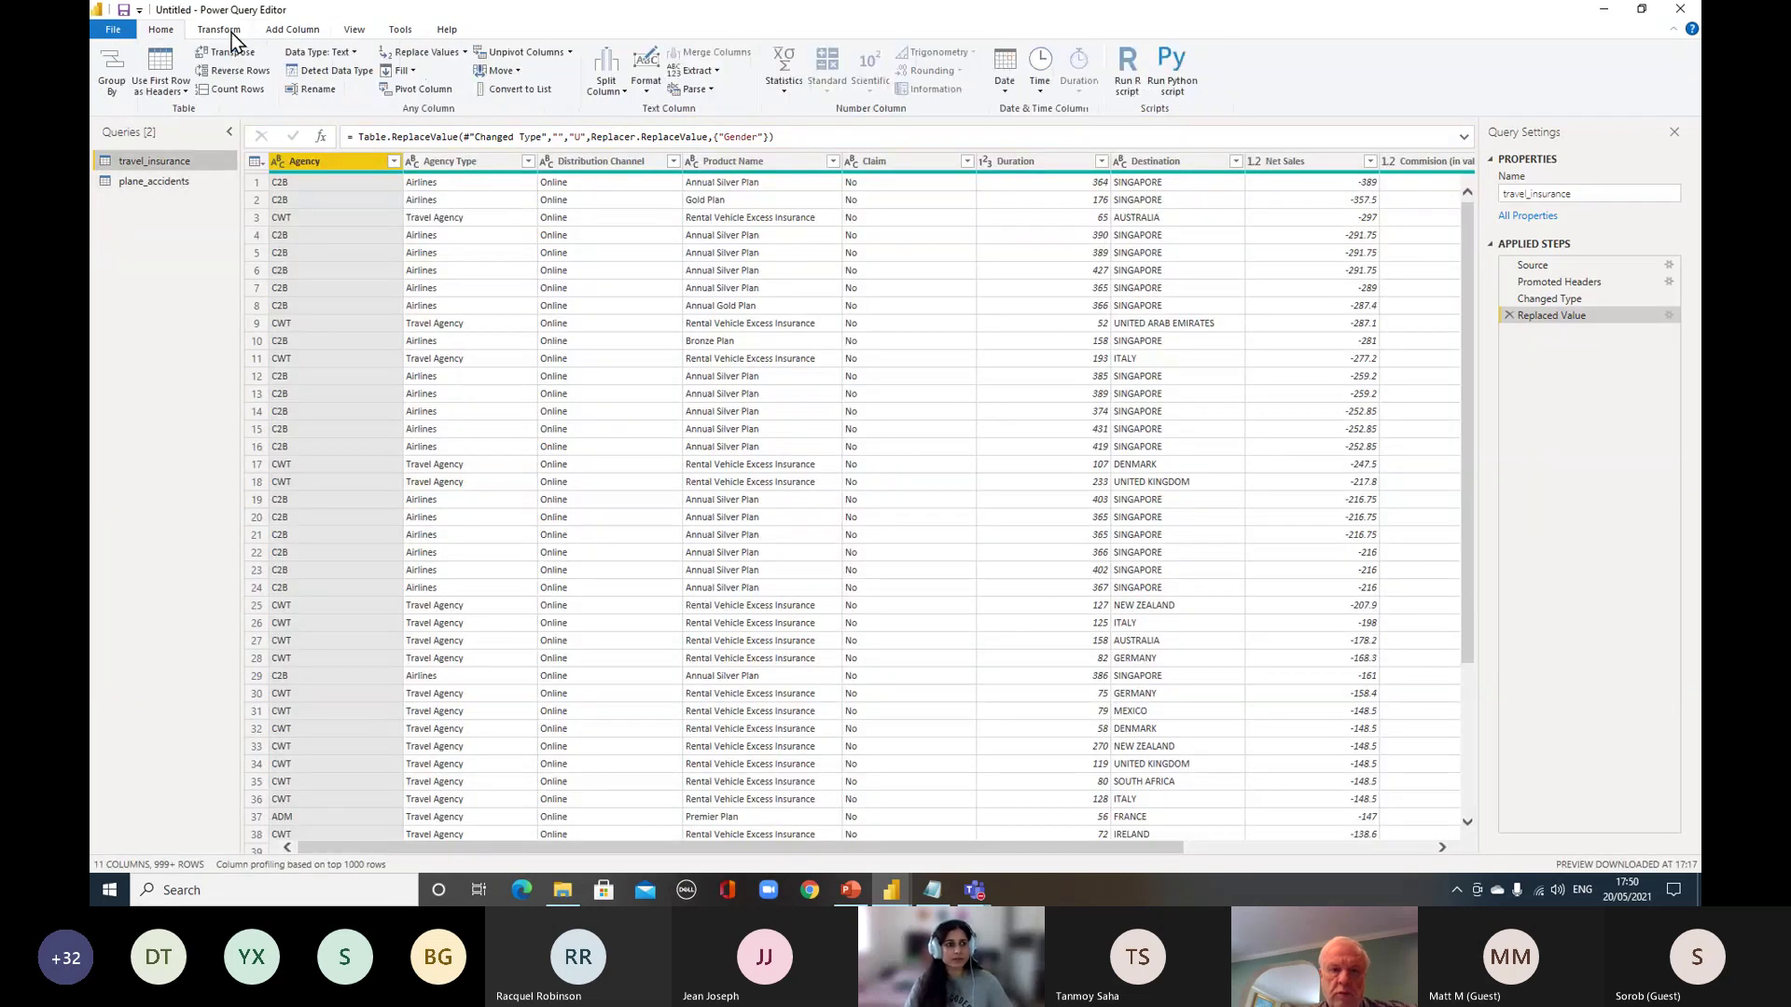
click(272, 29)
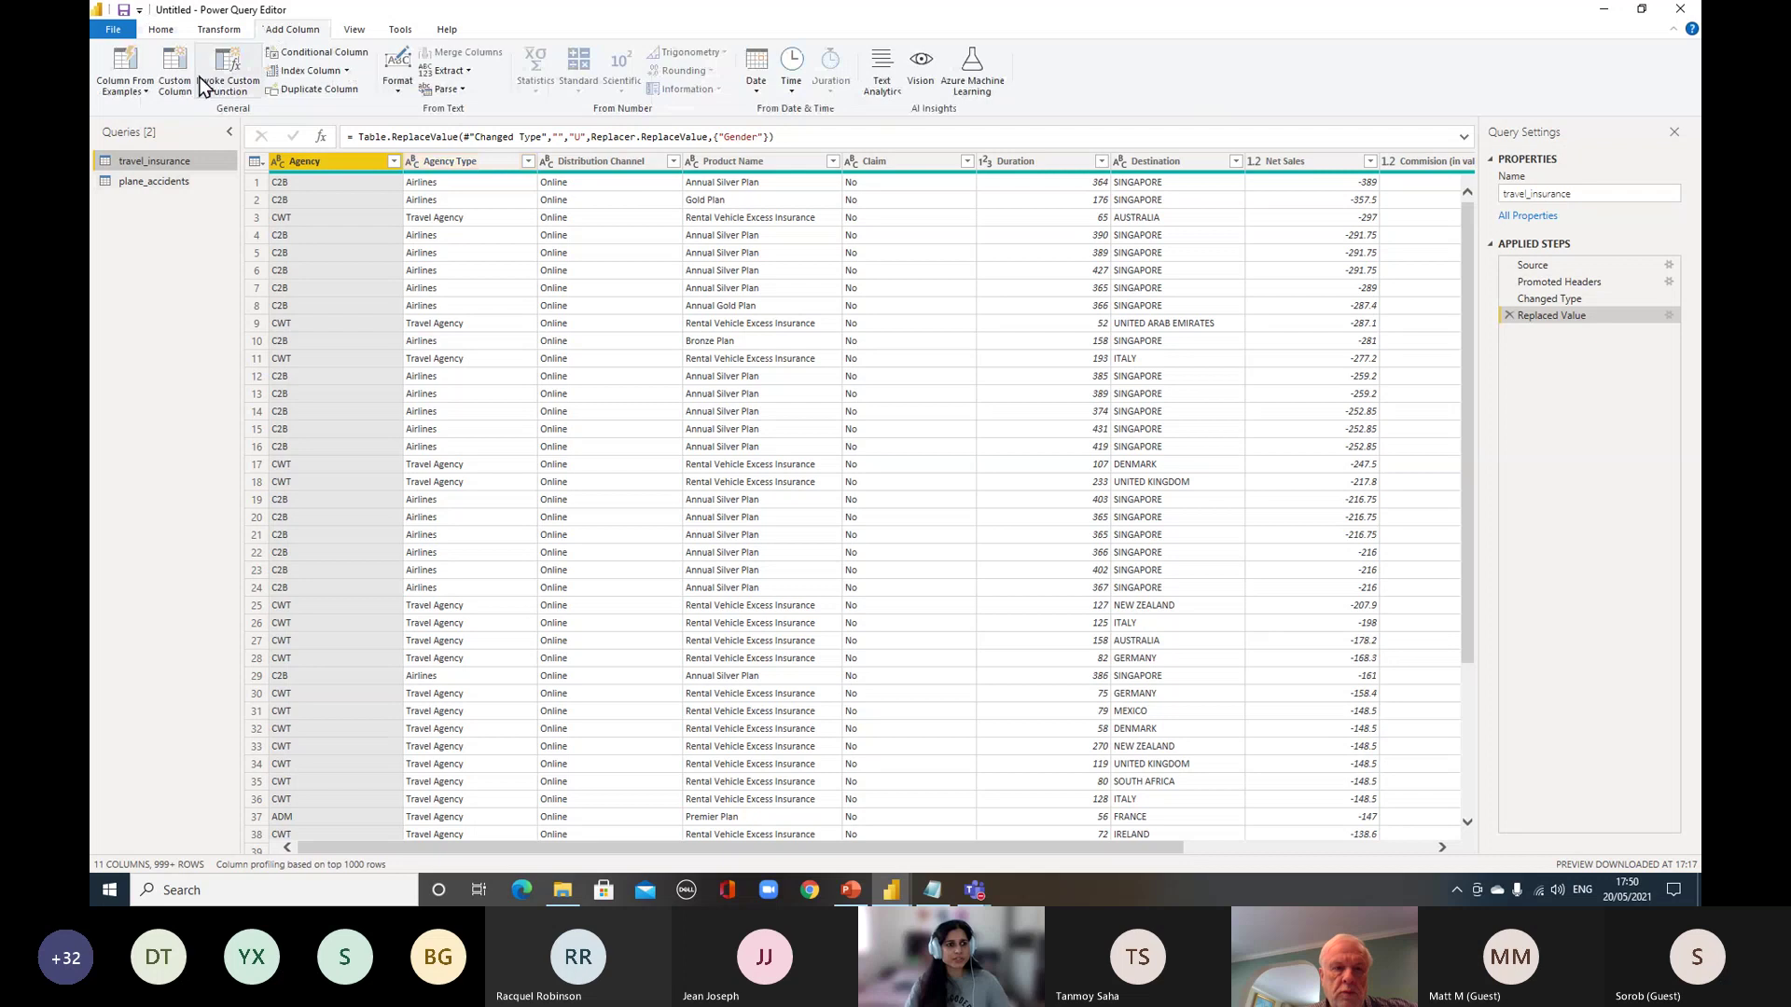
click(175, 64)
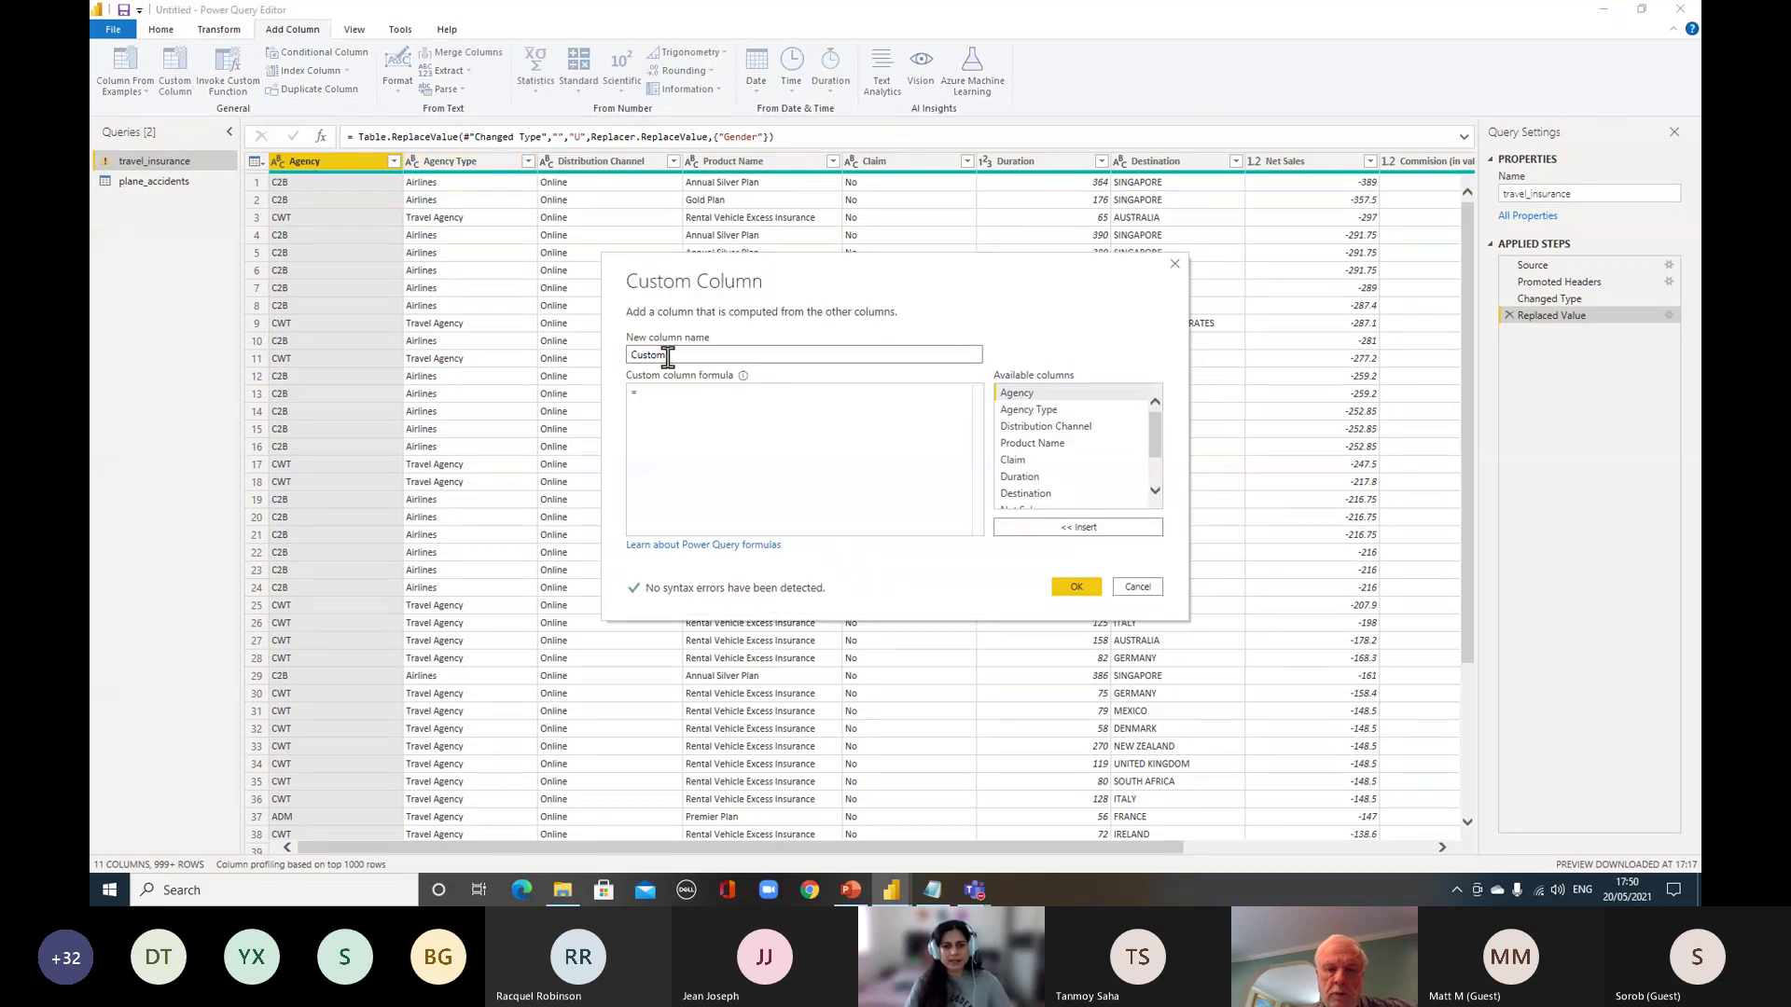
double_click(668, 356)
text(Age)
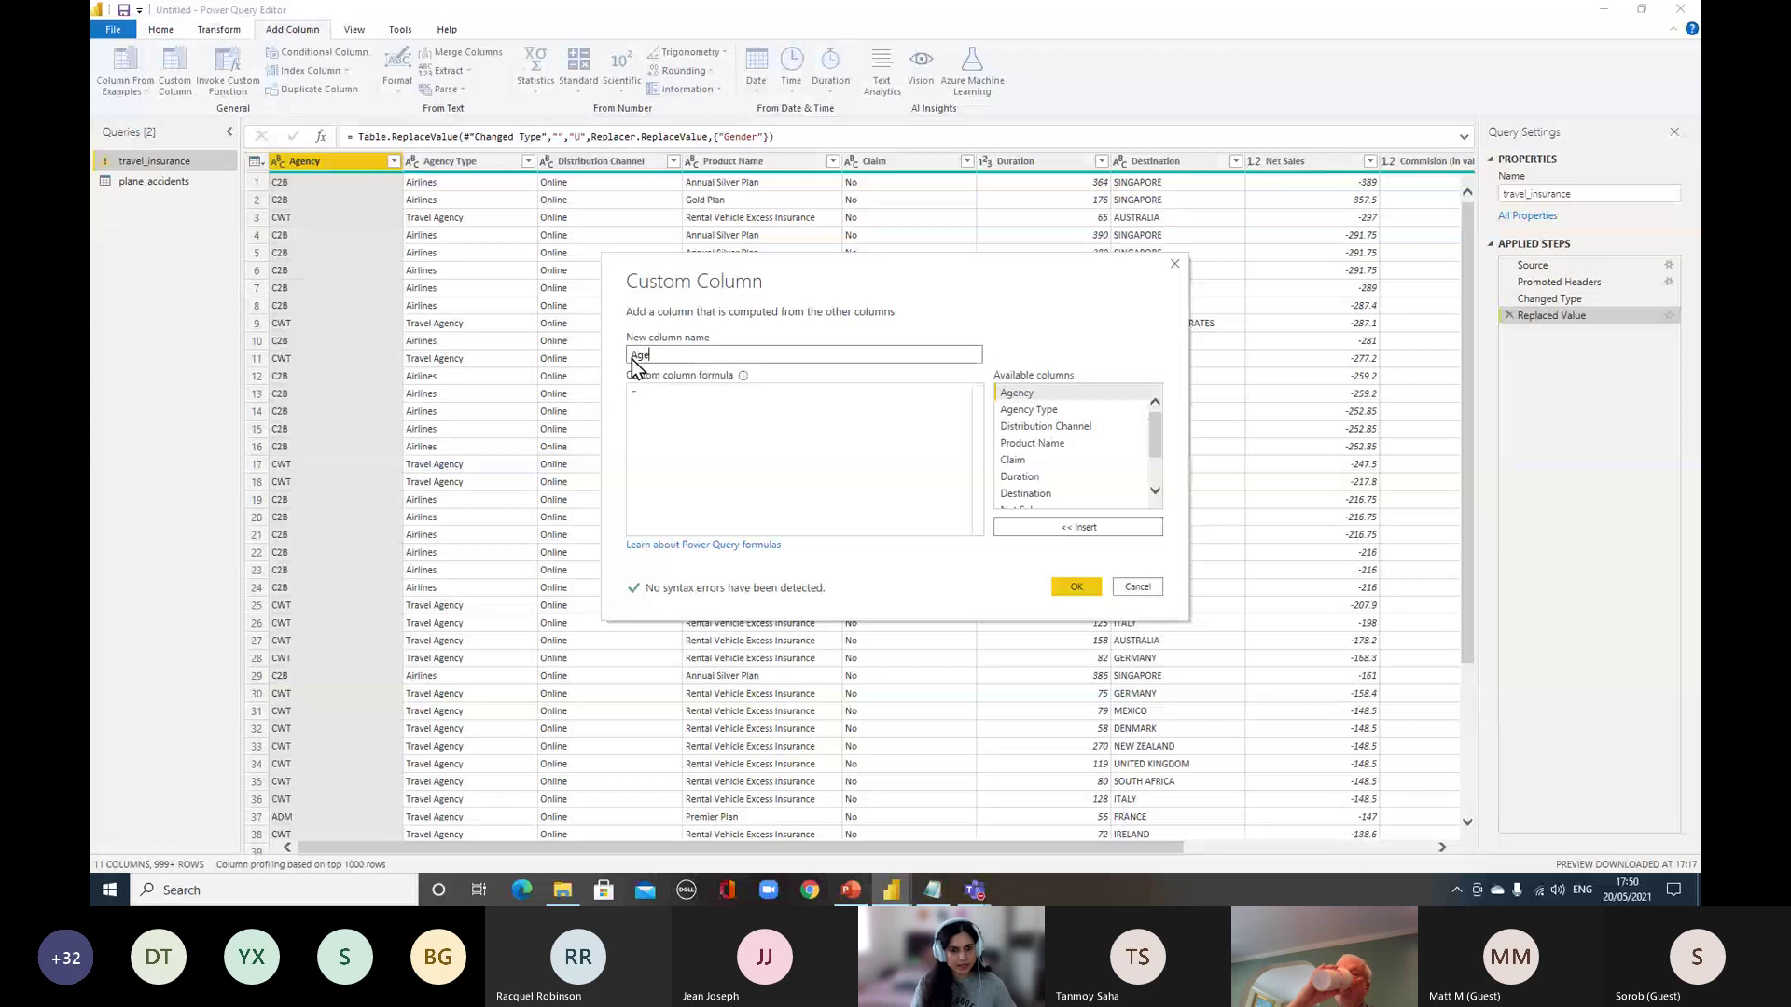
text( Bucket)
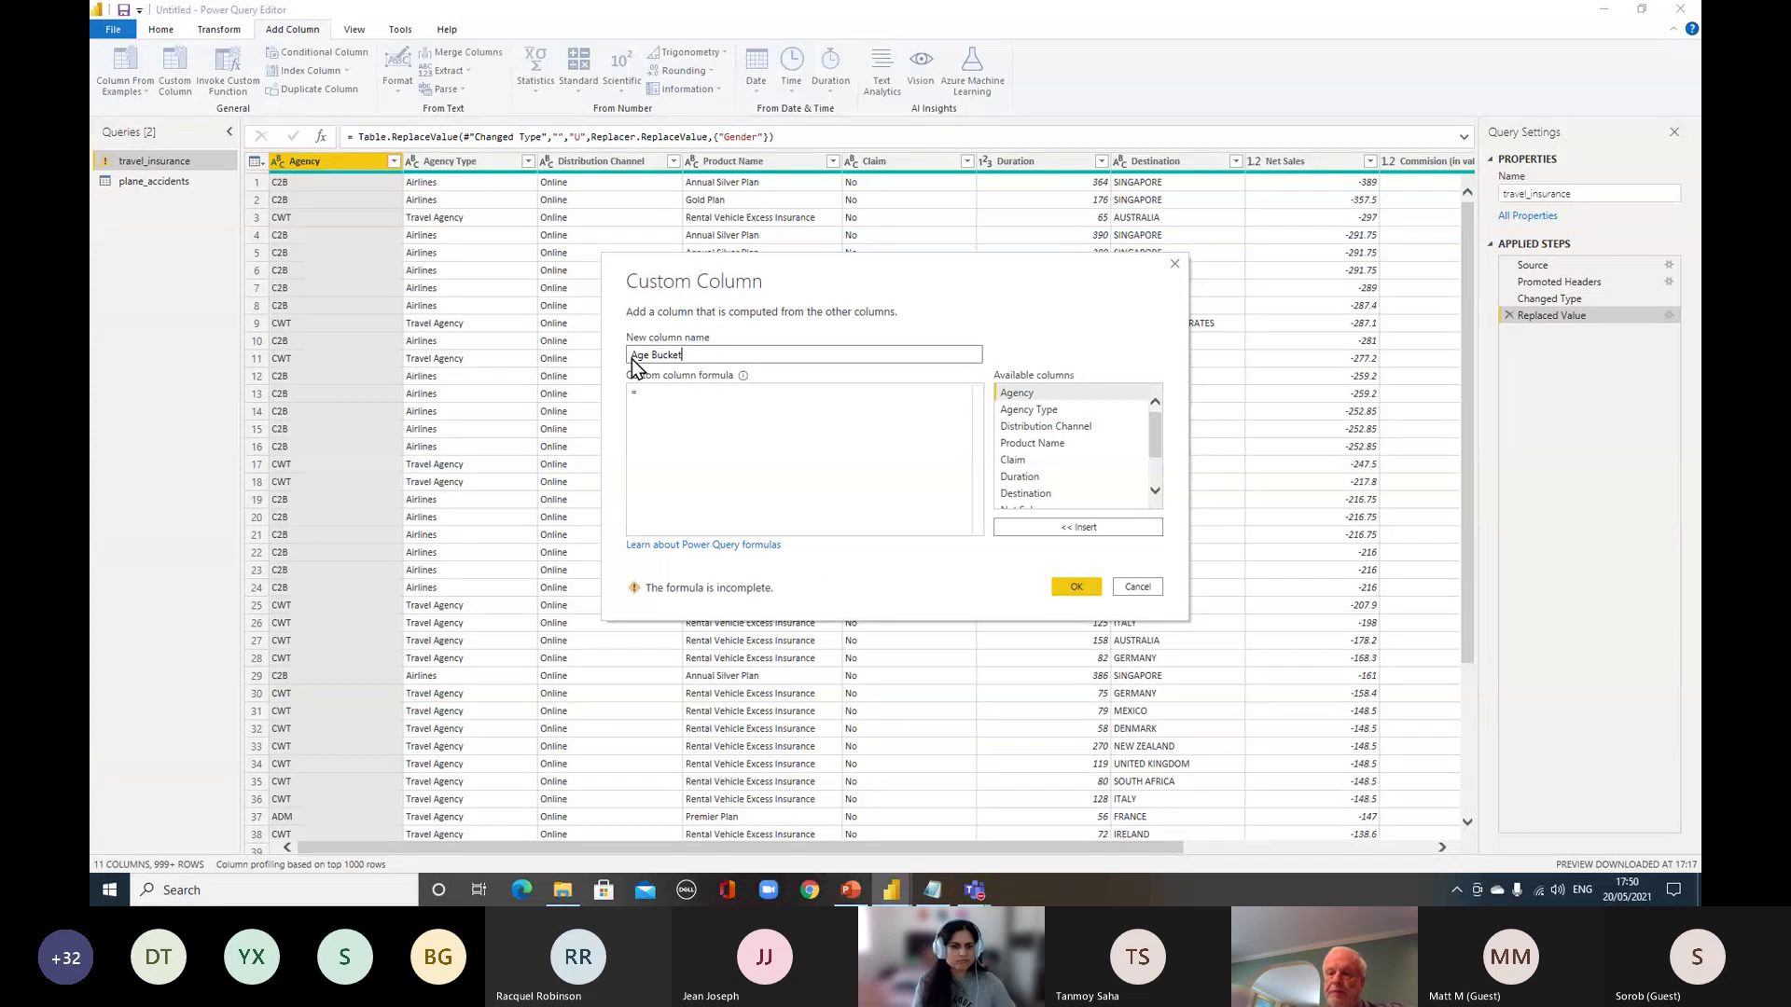
click(677, 404)
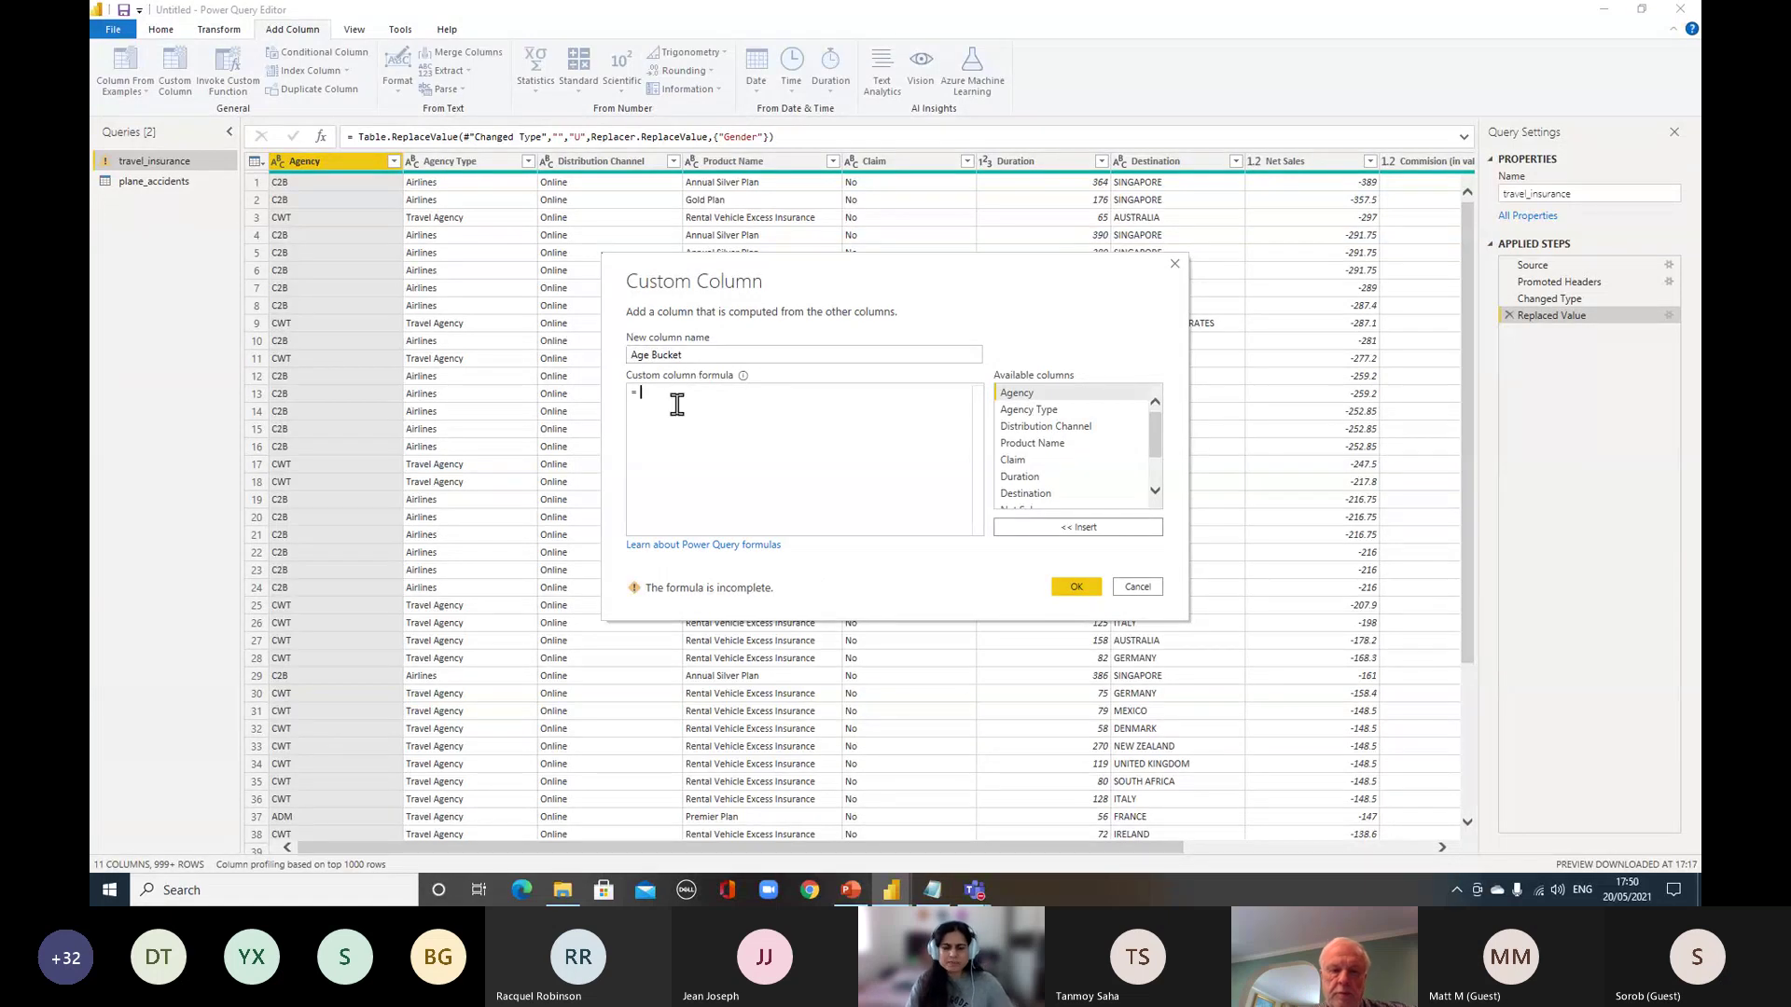
Create the Age Bucket column with the if/else formula copied from Notepad, grouping [Age] into ranges from 0-12 to 81-90 and Above 90
click(932, 890)
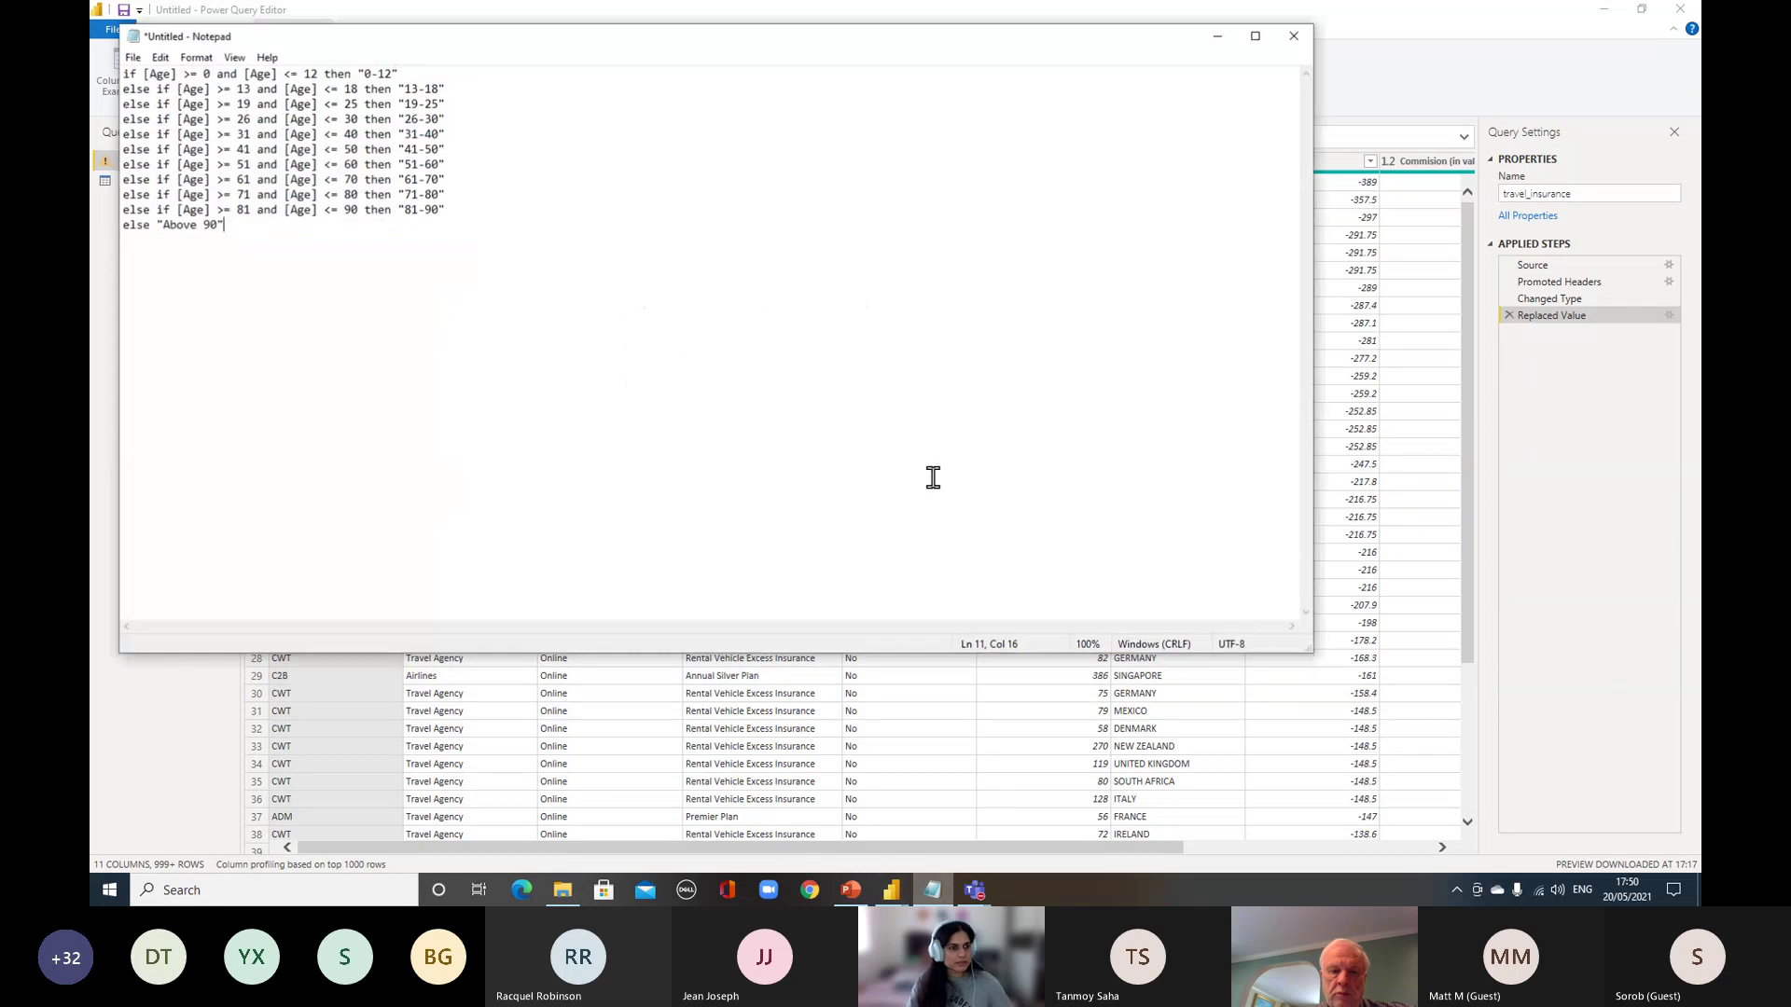
drag(123, 73, 248, 220)
key(ctrl+c)
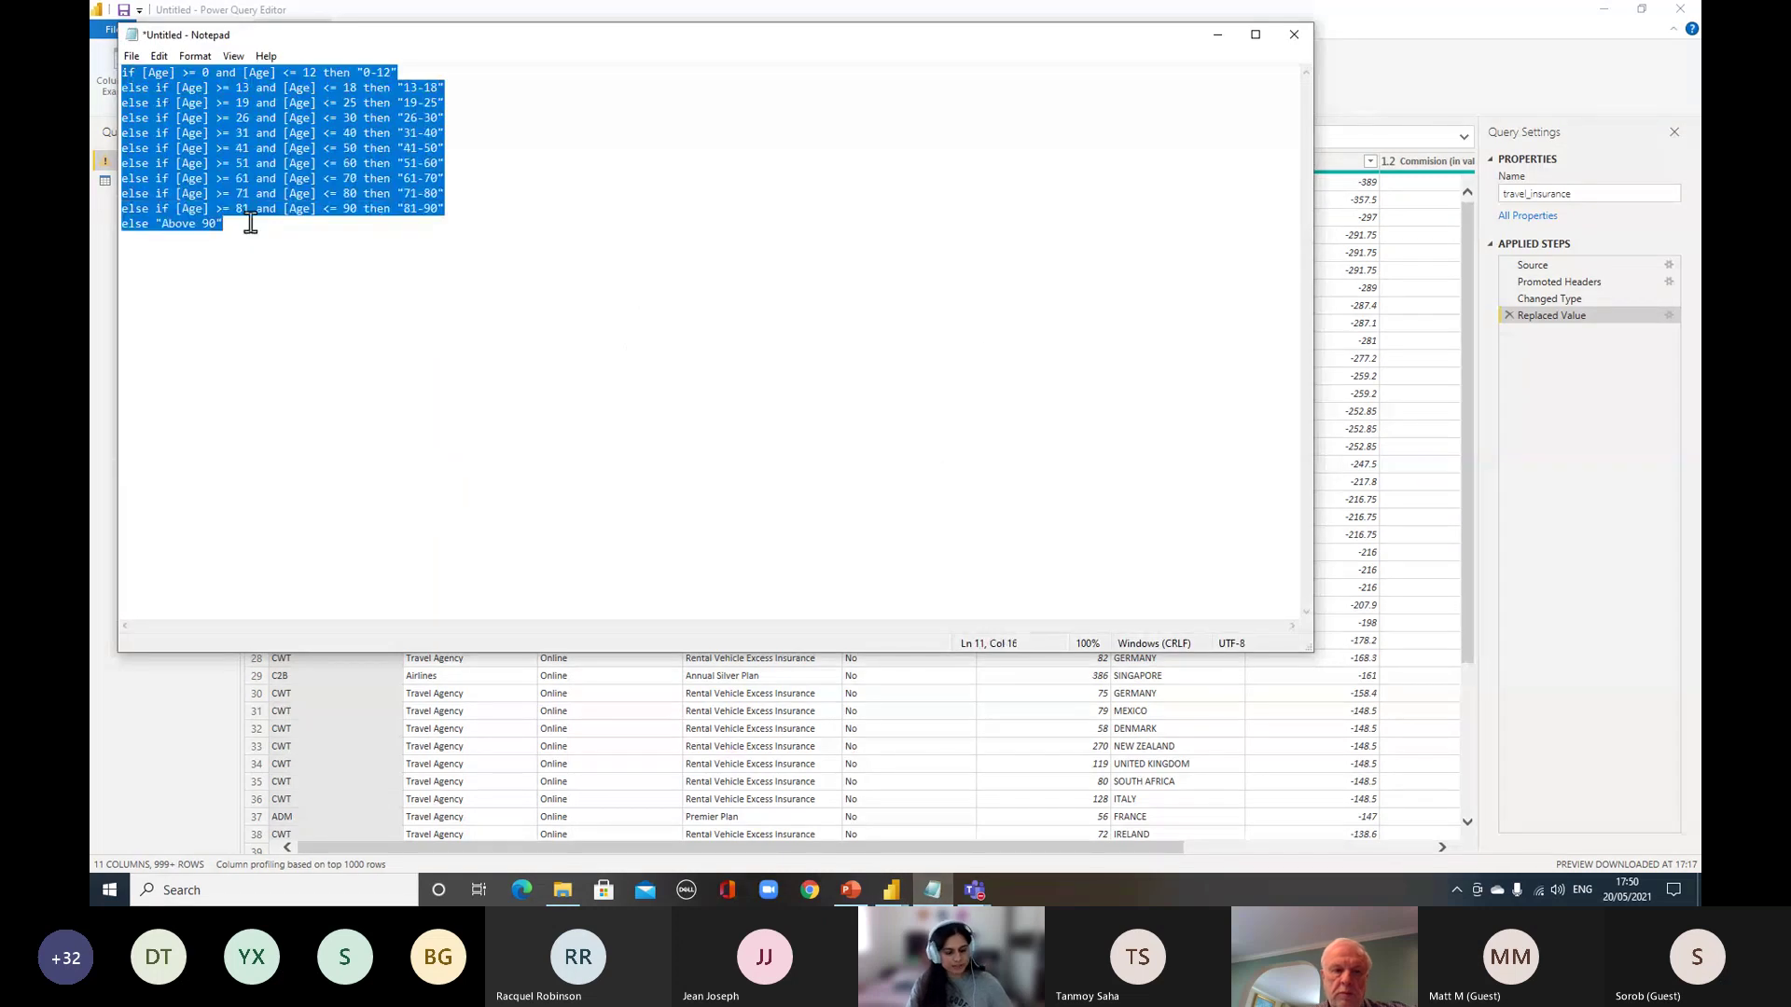
click(1215, 37)
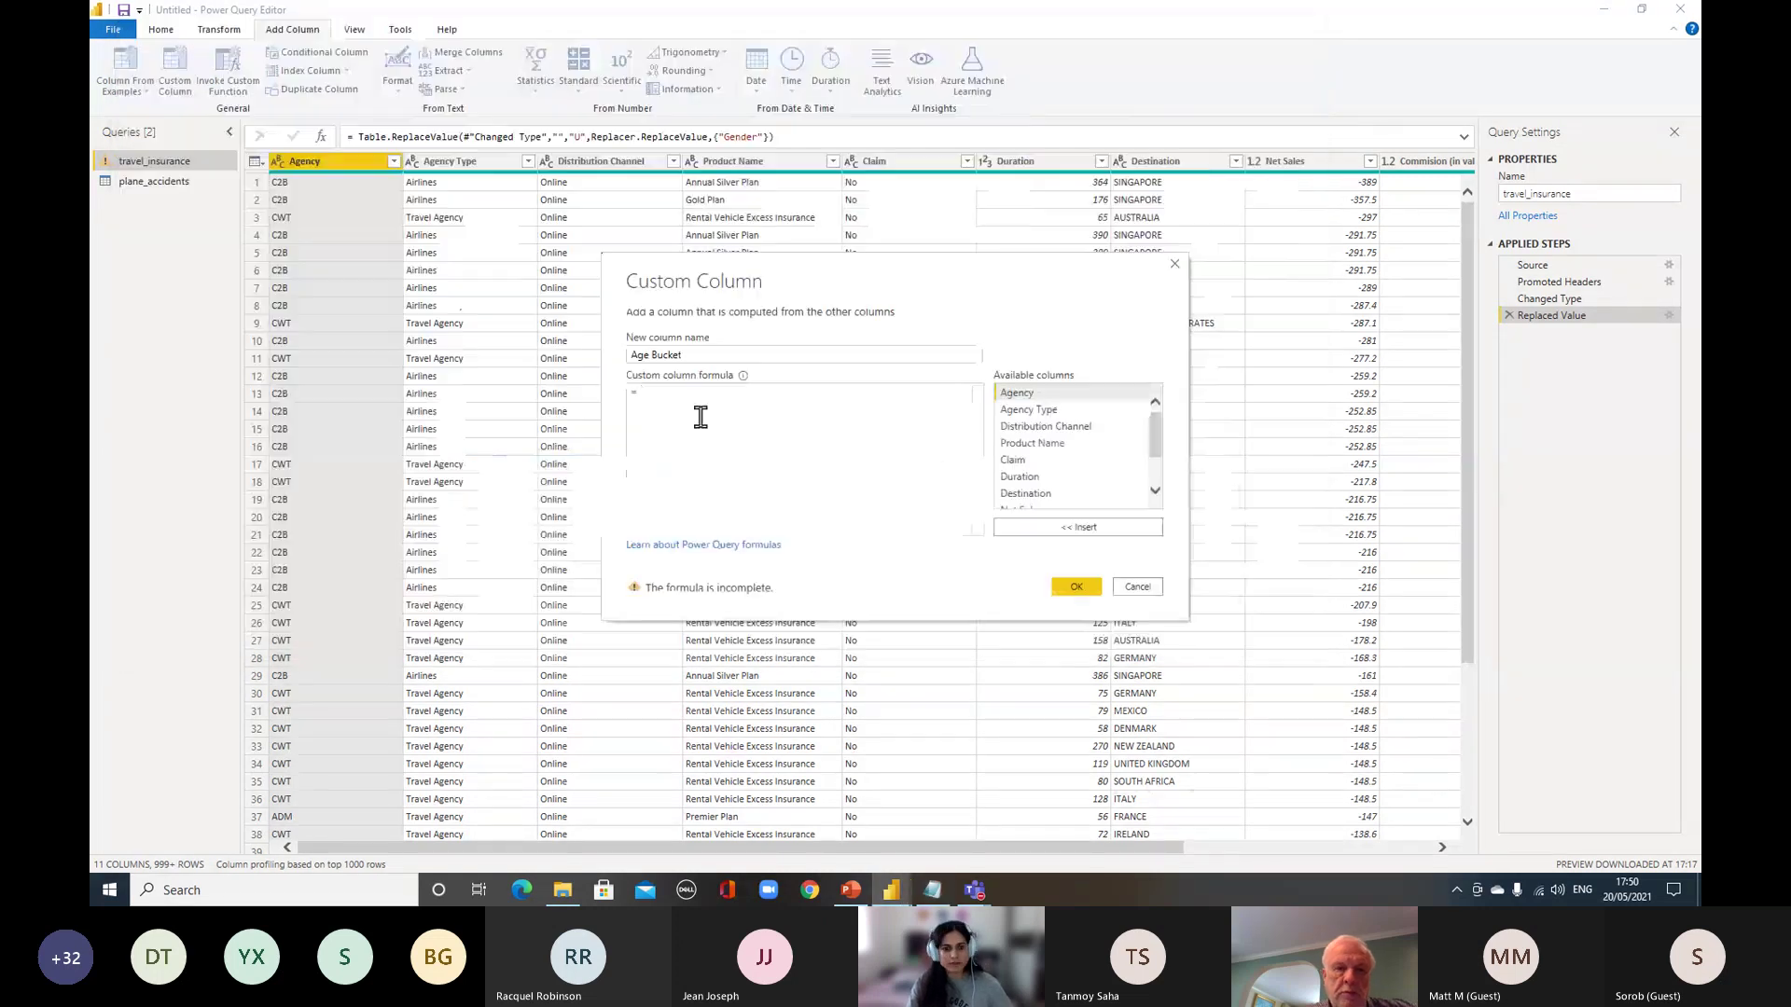
click(701, 417)
key(ctrl+v)
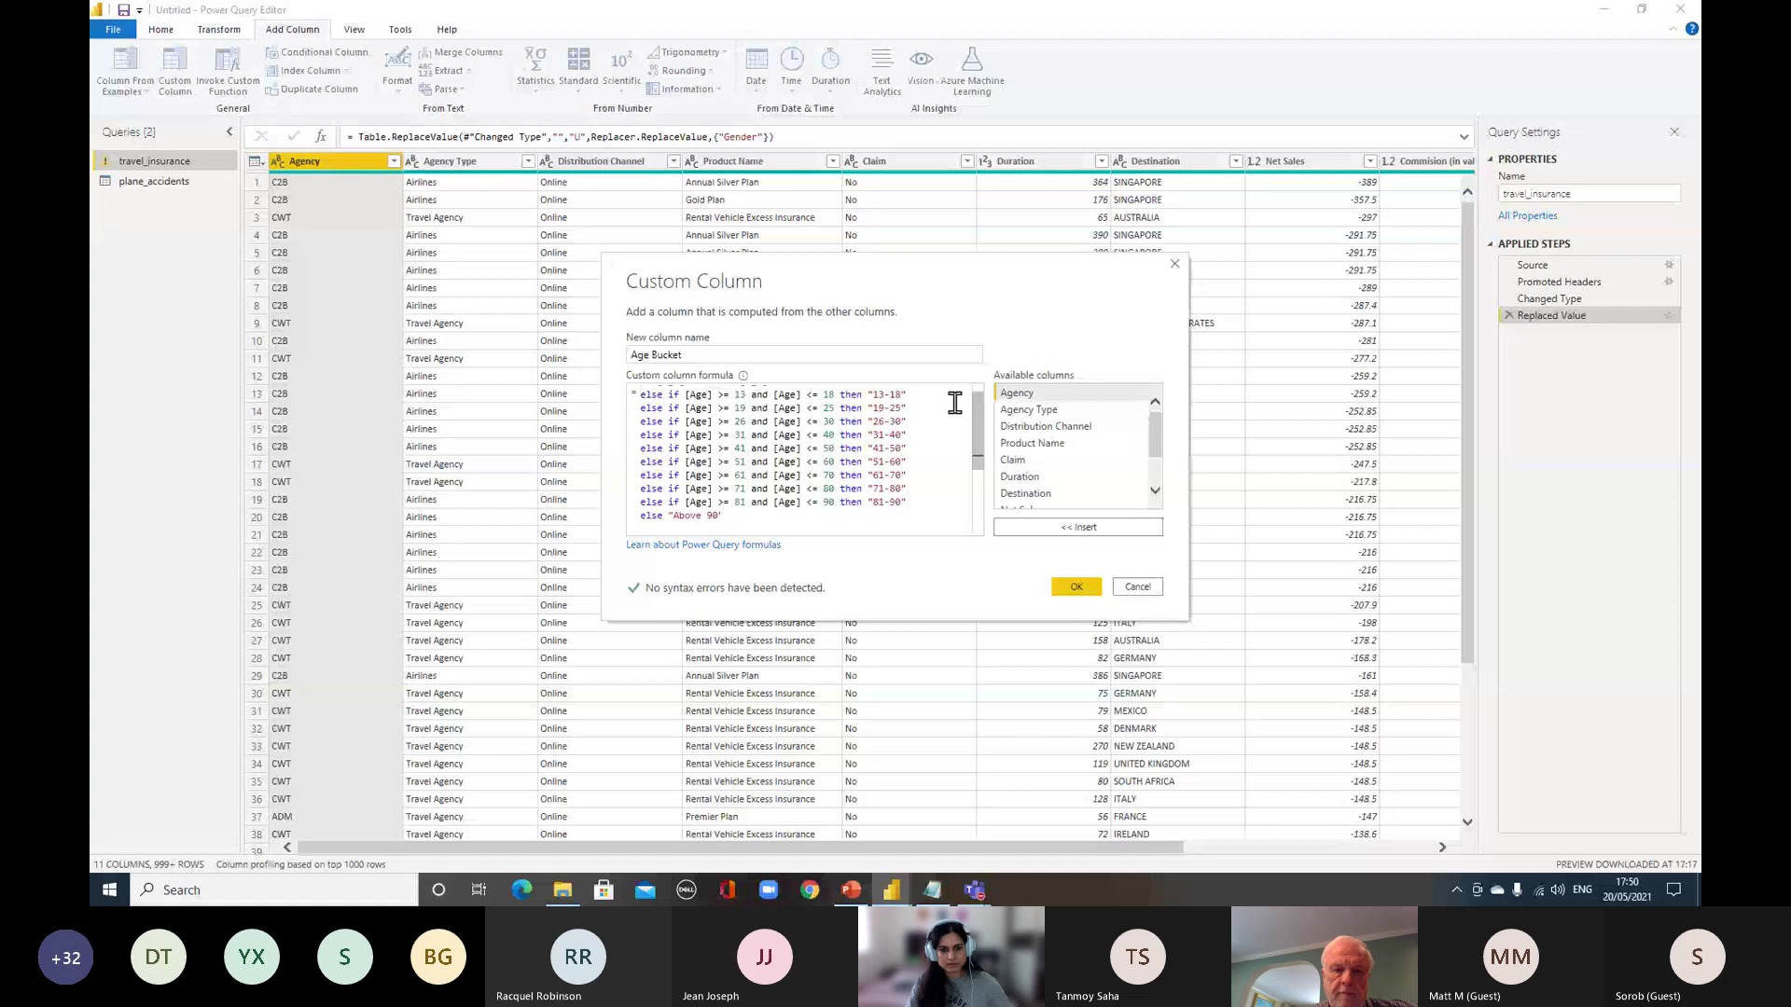
click(1078, 588)
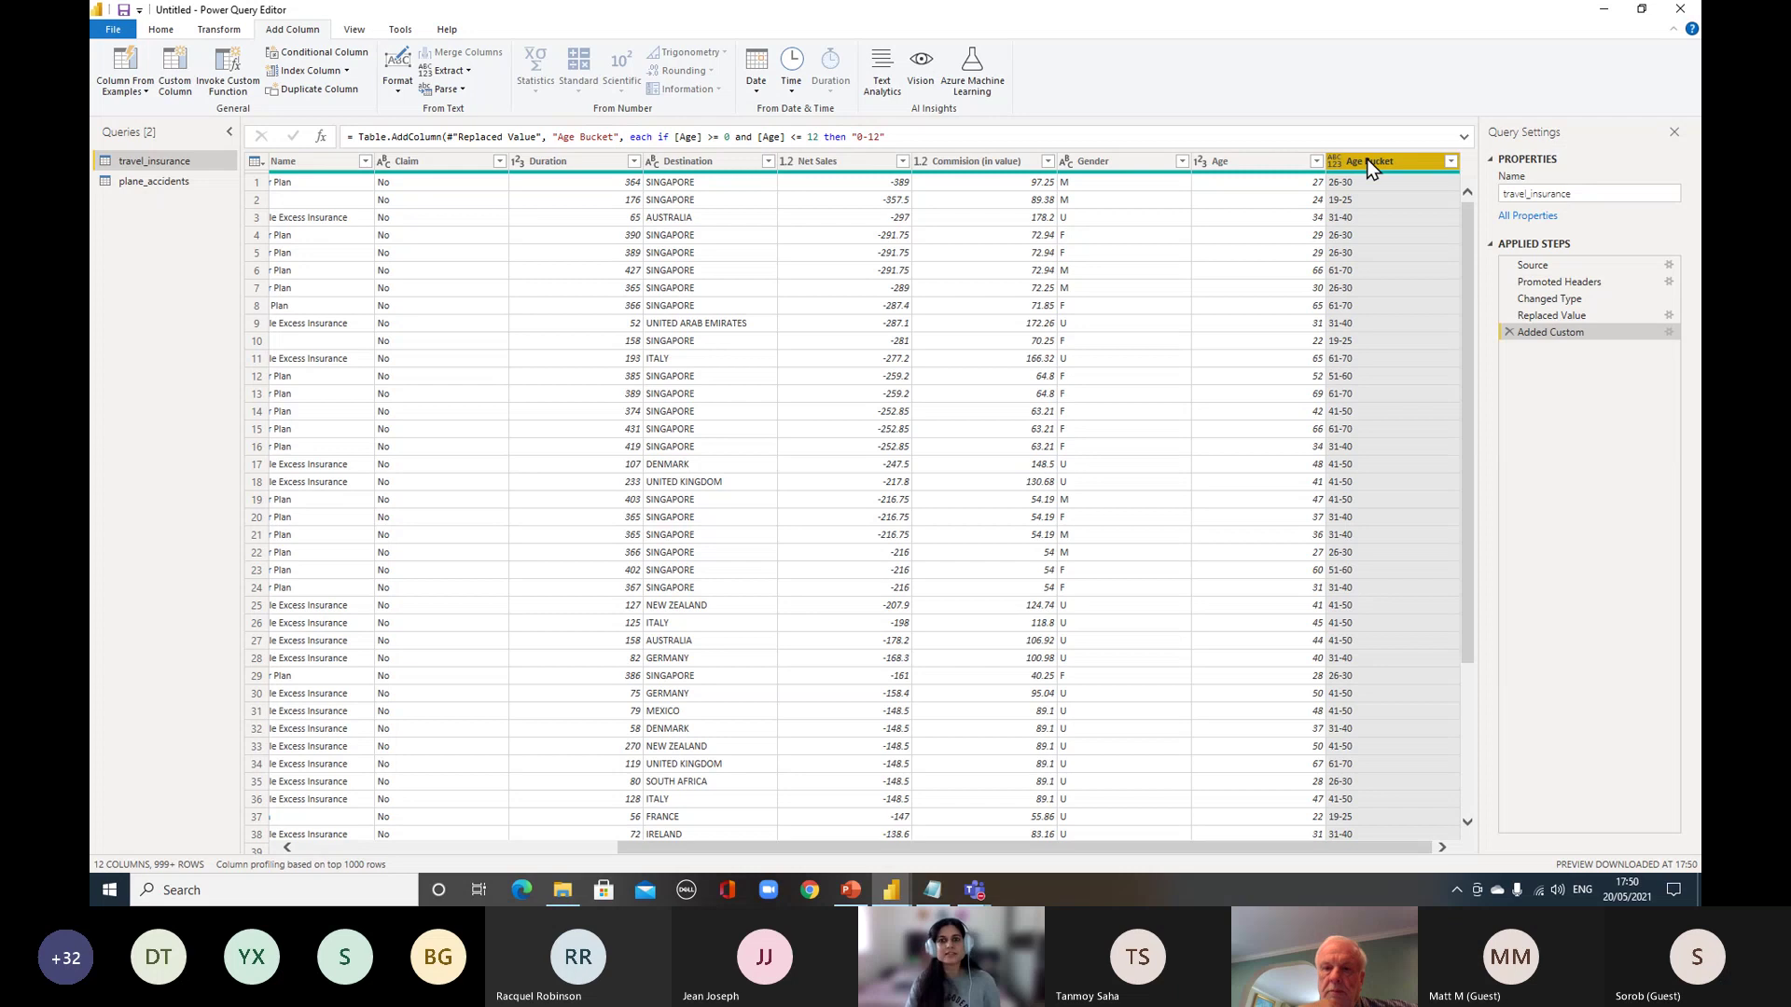
Set the Age Bucket column's data type to Text, and close Power Query Editor with the changes applied
click(222, 30)
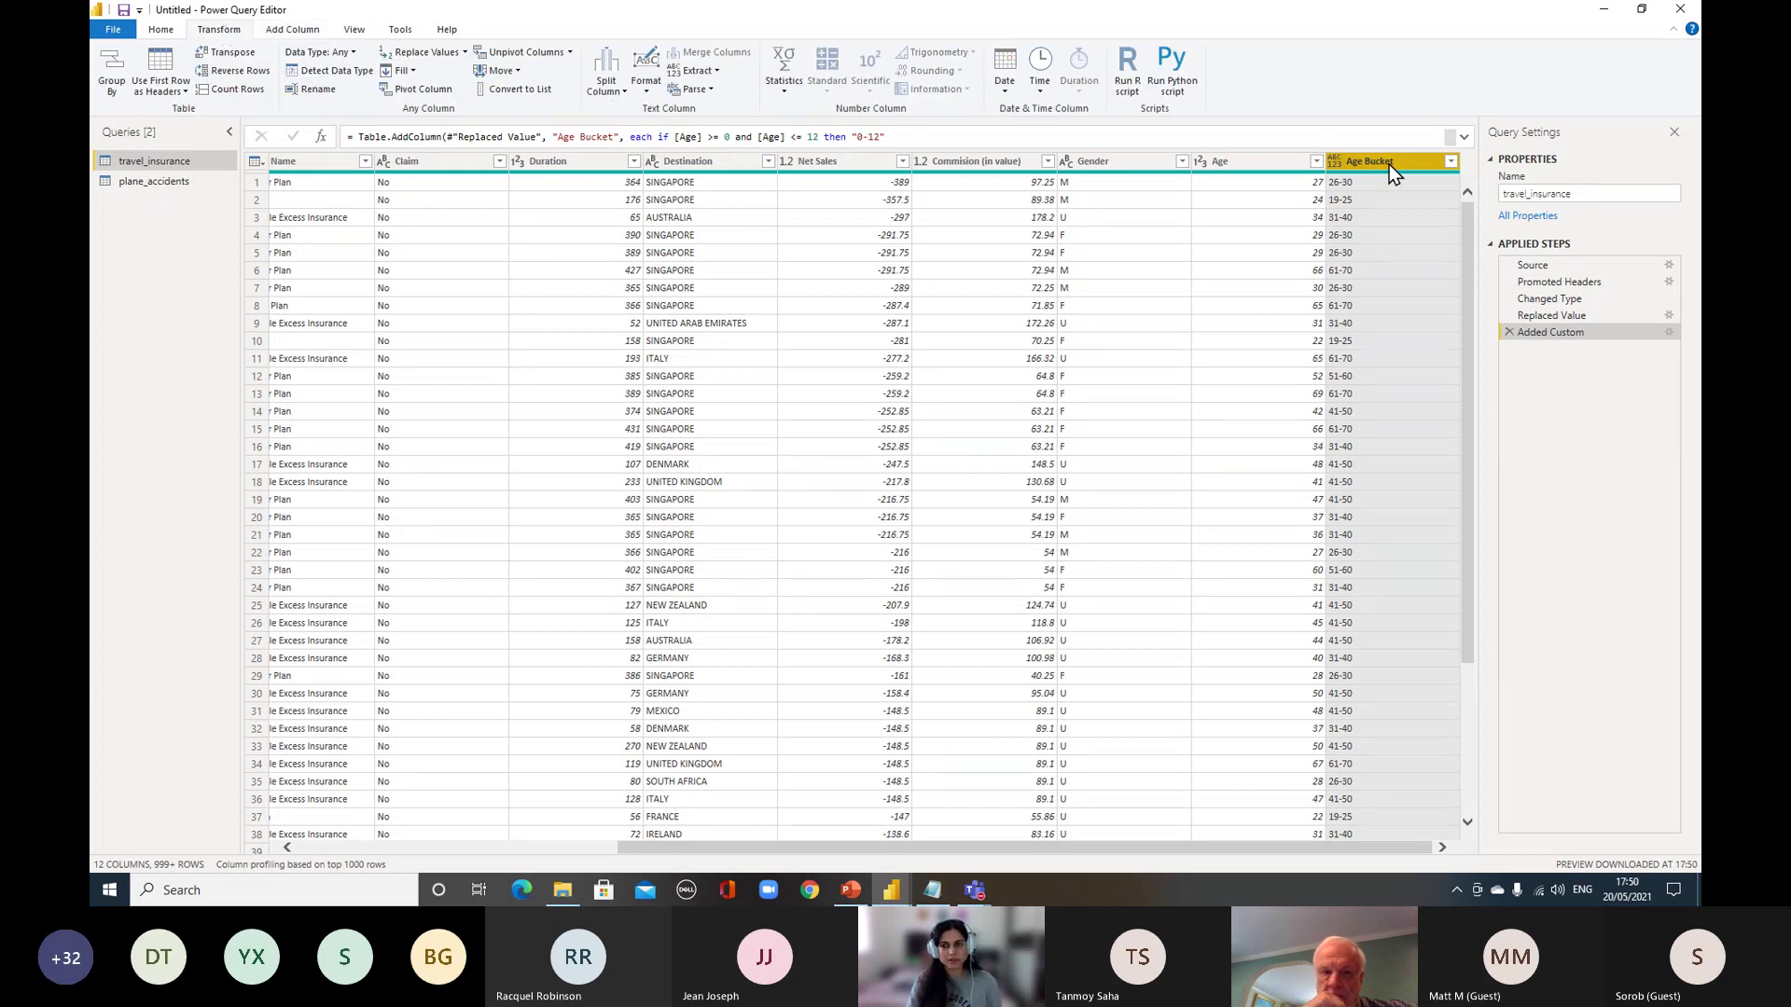
click(354, 53)
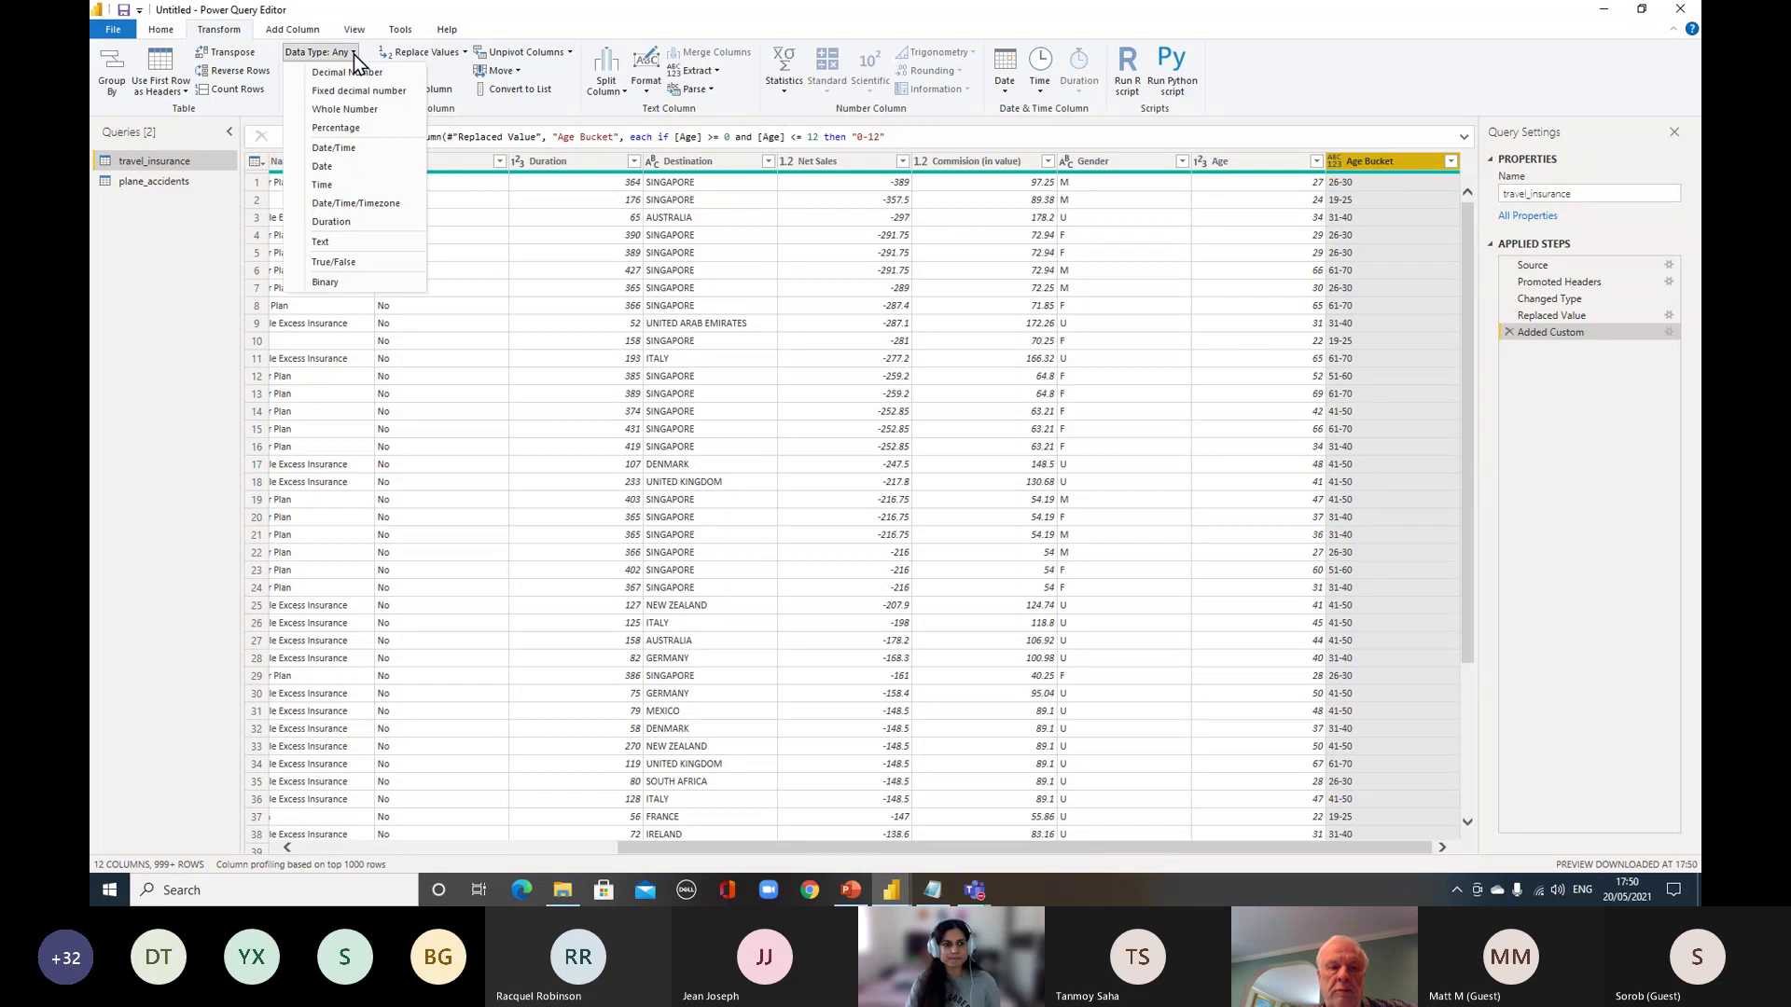
click(341, 241)
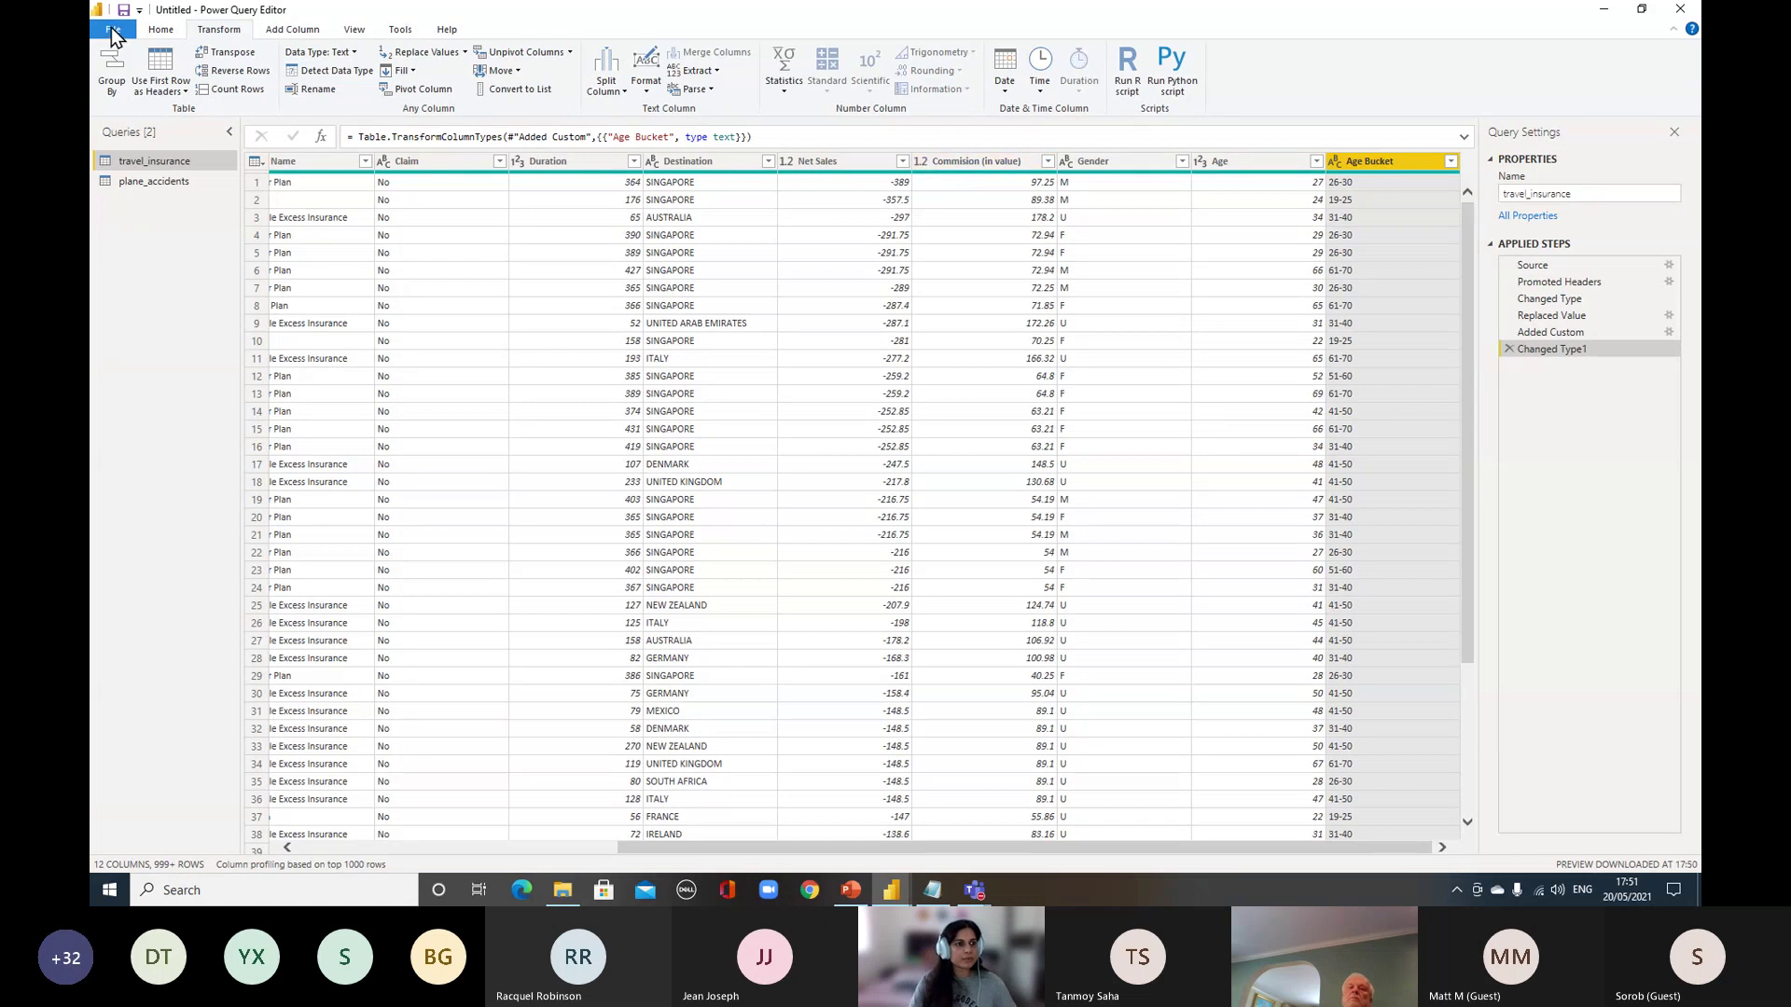
click(151, 29)
click(112, 91)
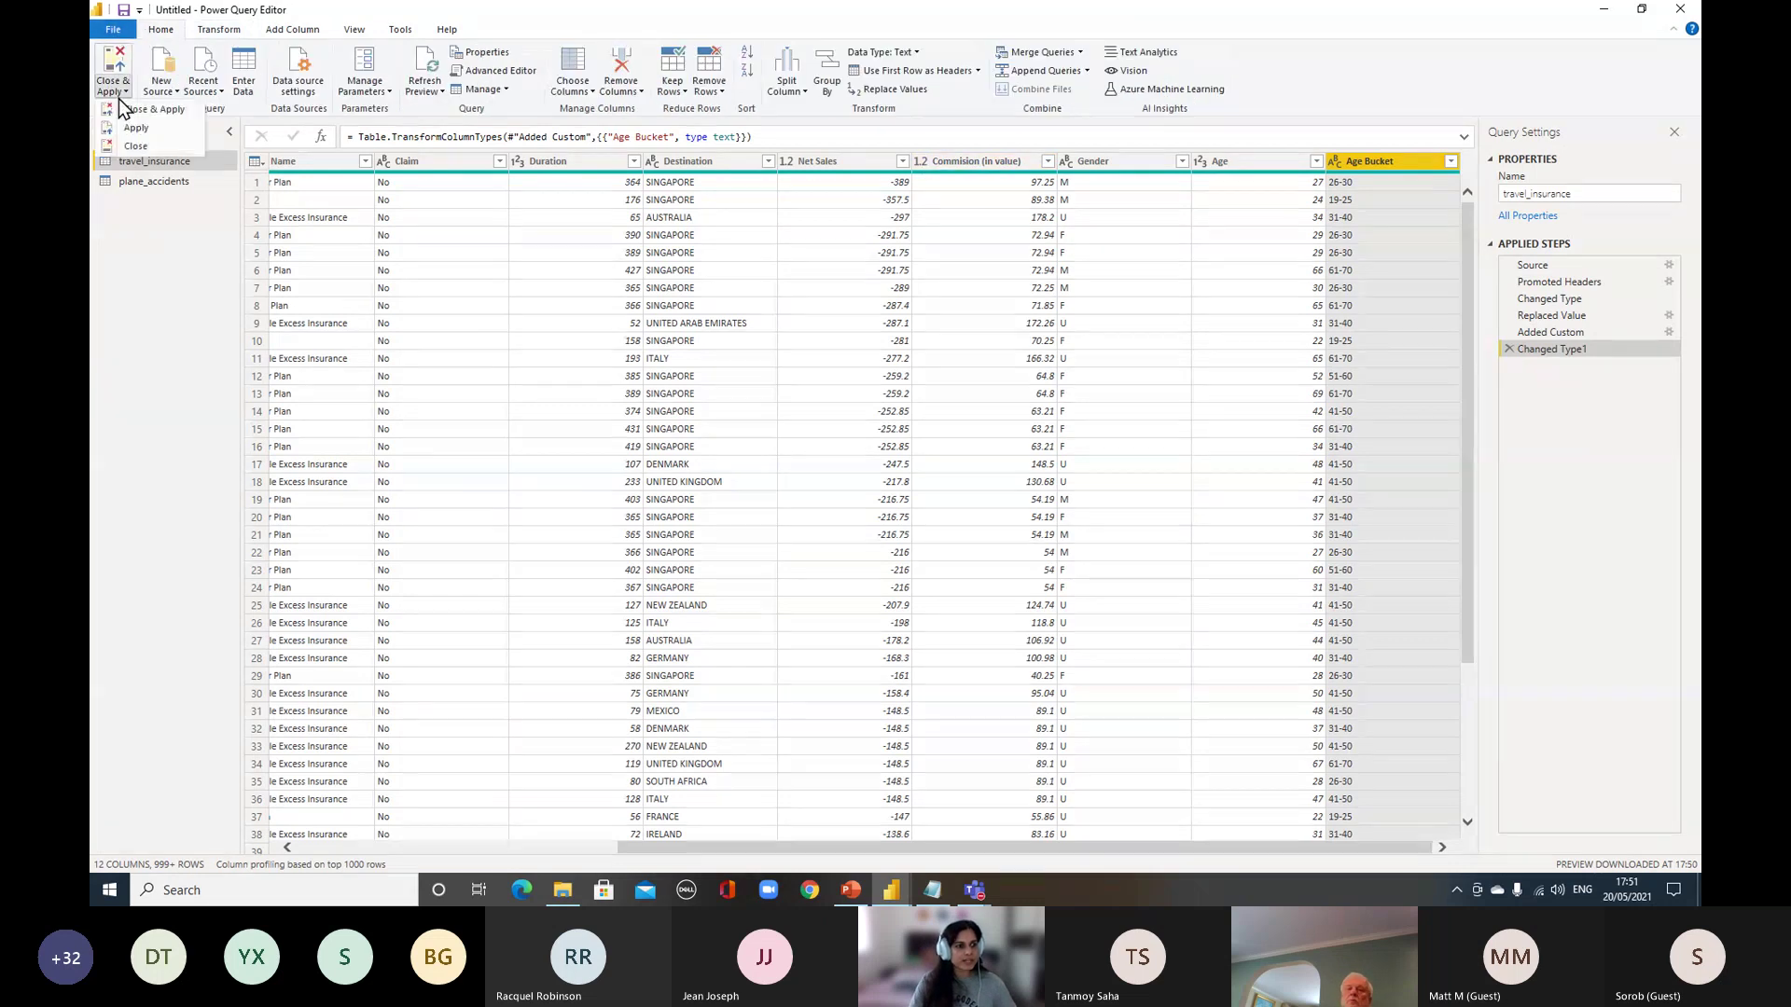
click(125, 117)
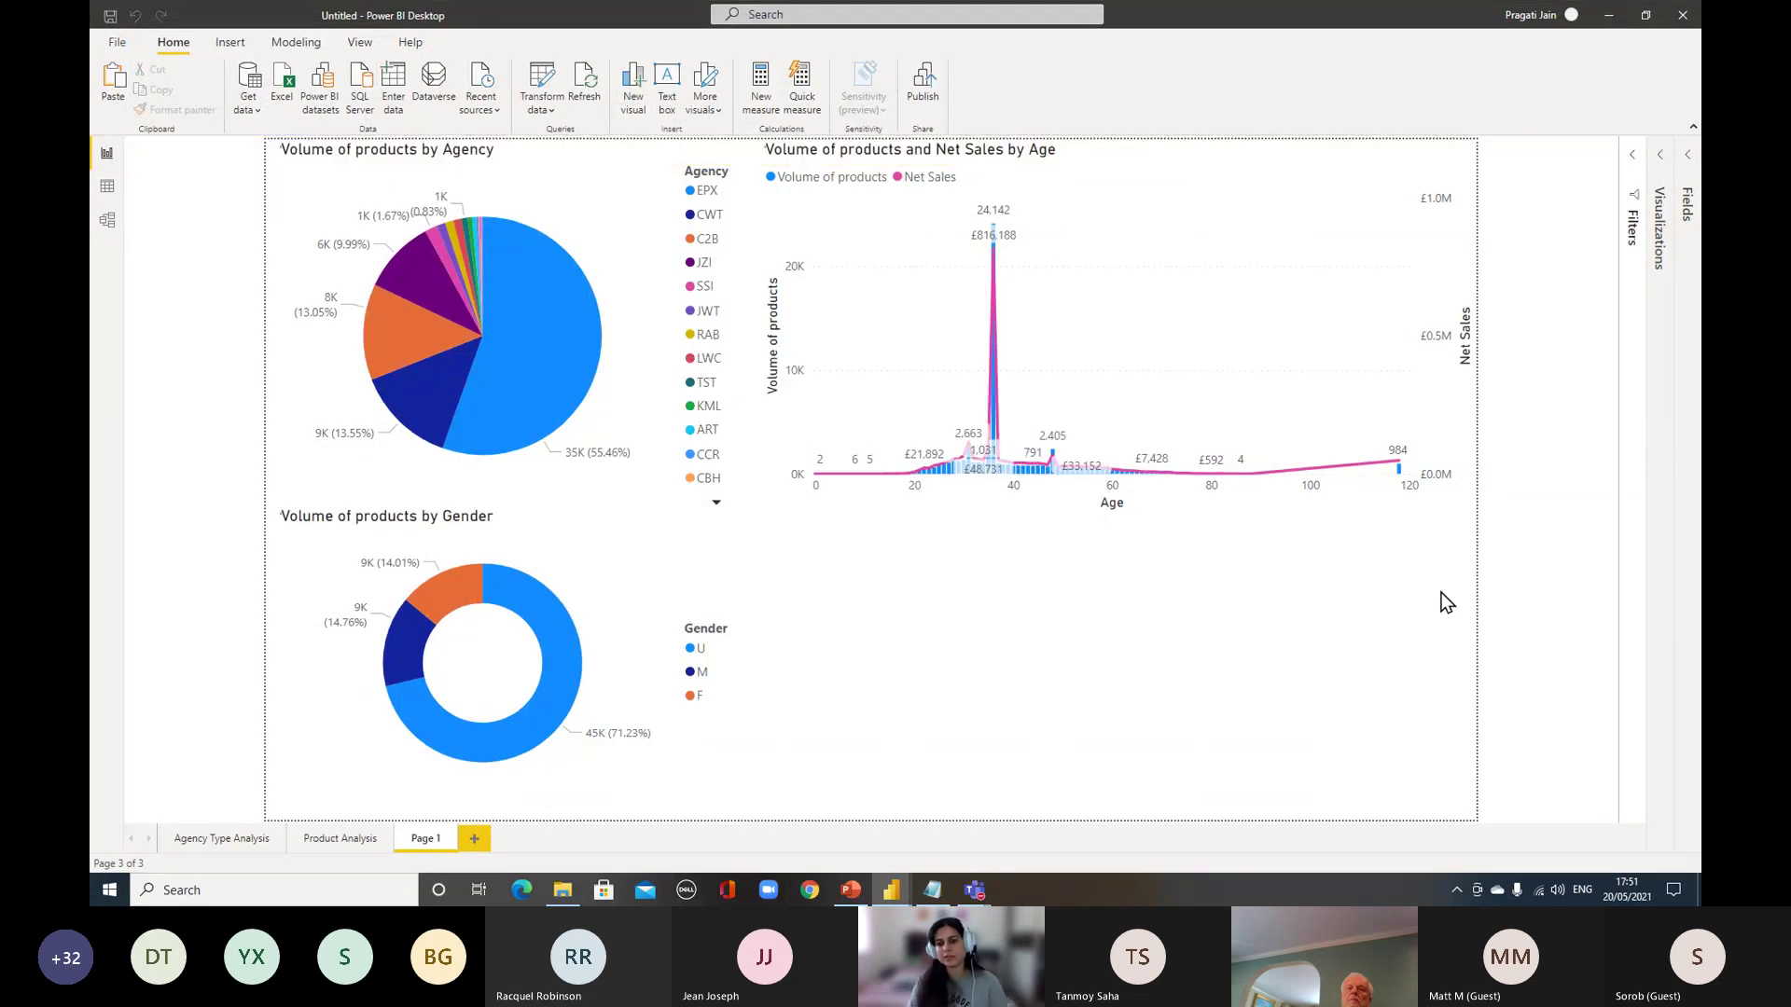
Replace Age with Age Bucket from travel_insurance as the shared axis of the Volume of products and Net Sales chart
click(1688, 177)
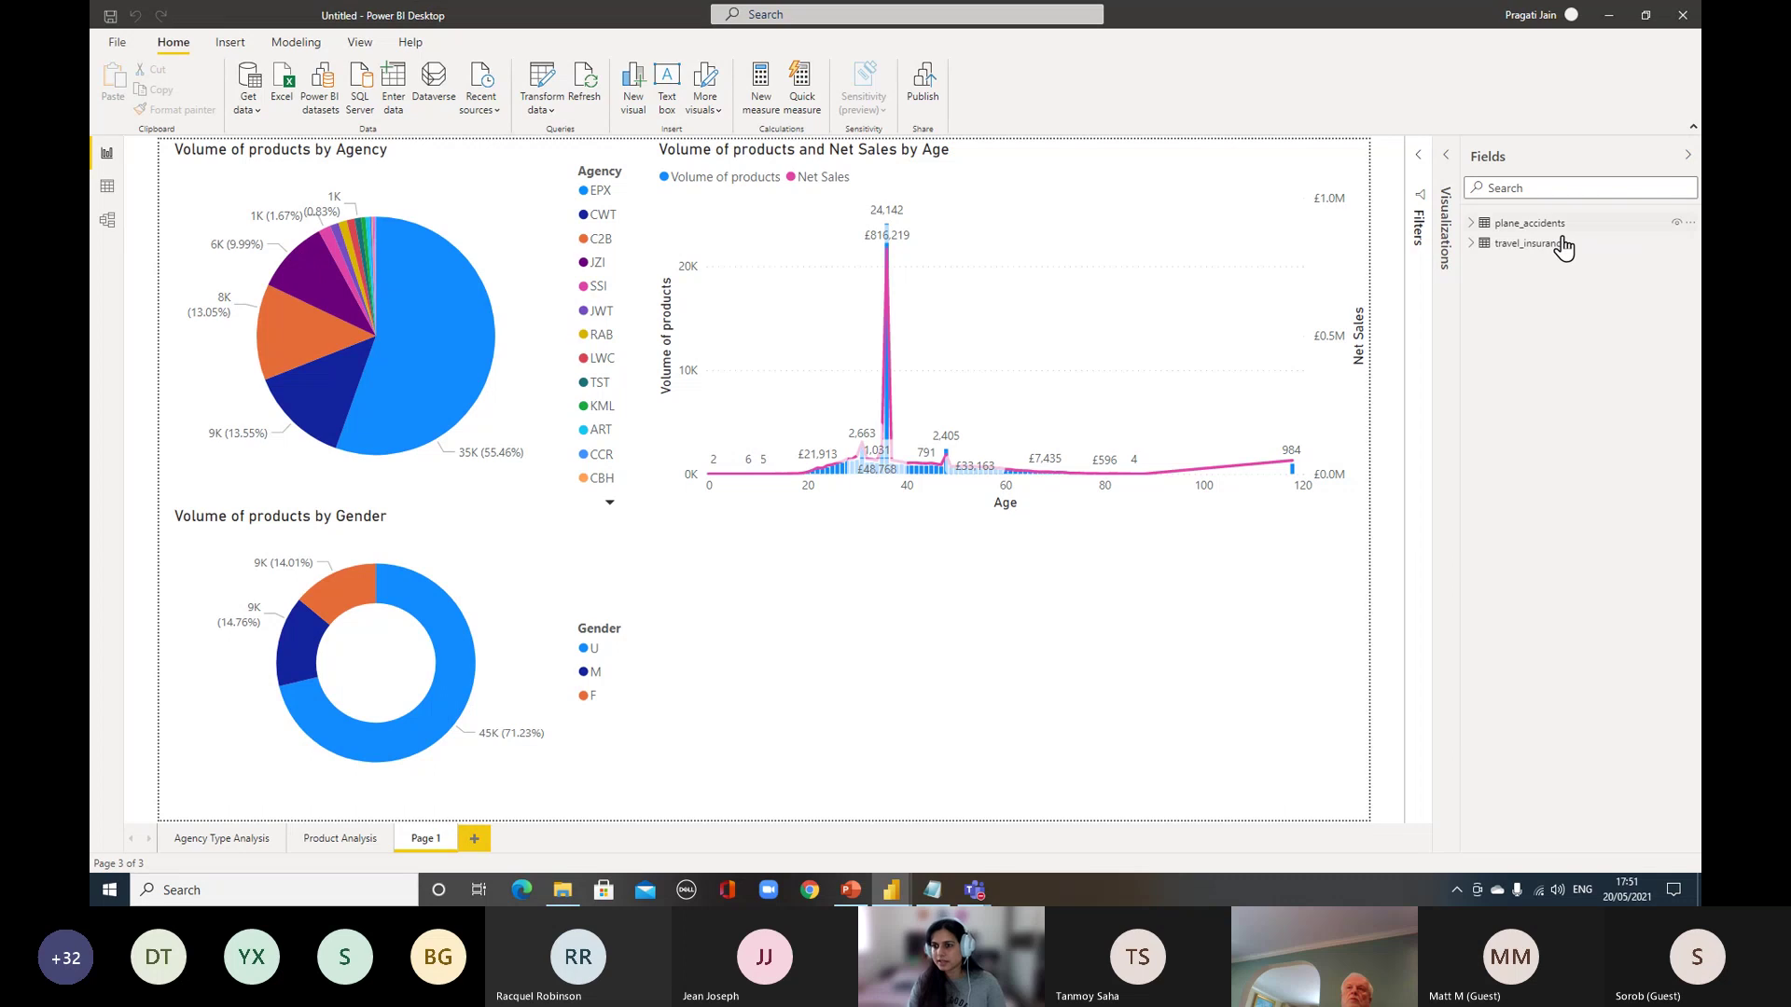
click(1472, 247)
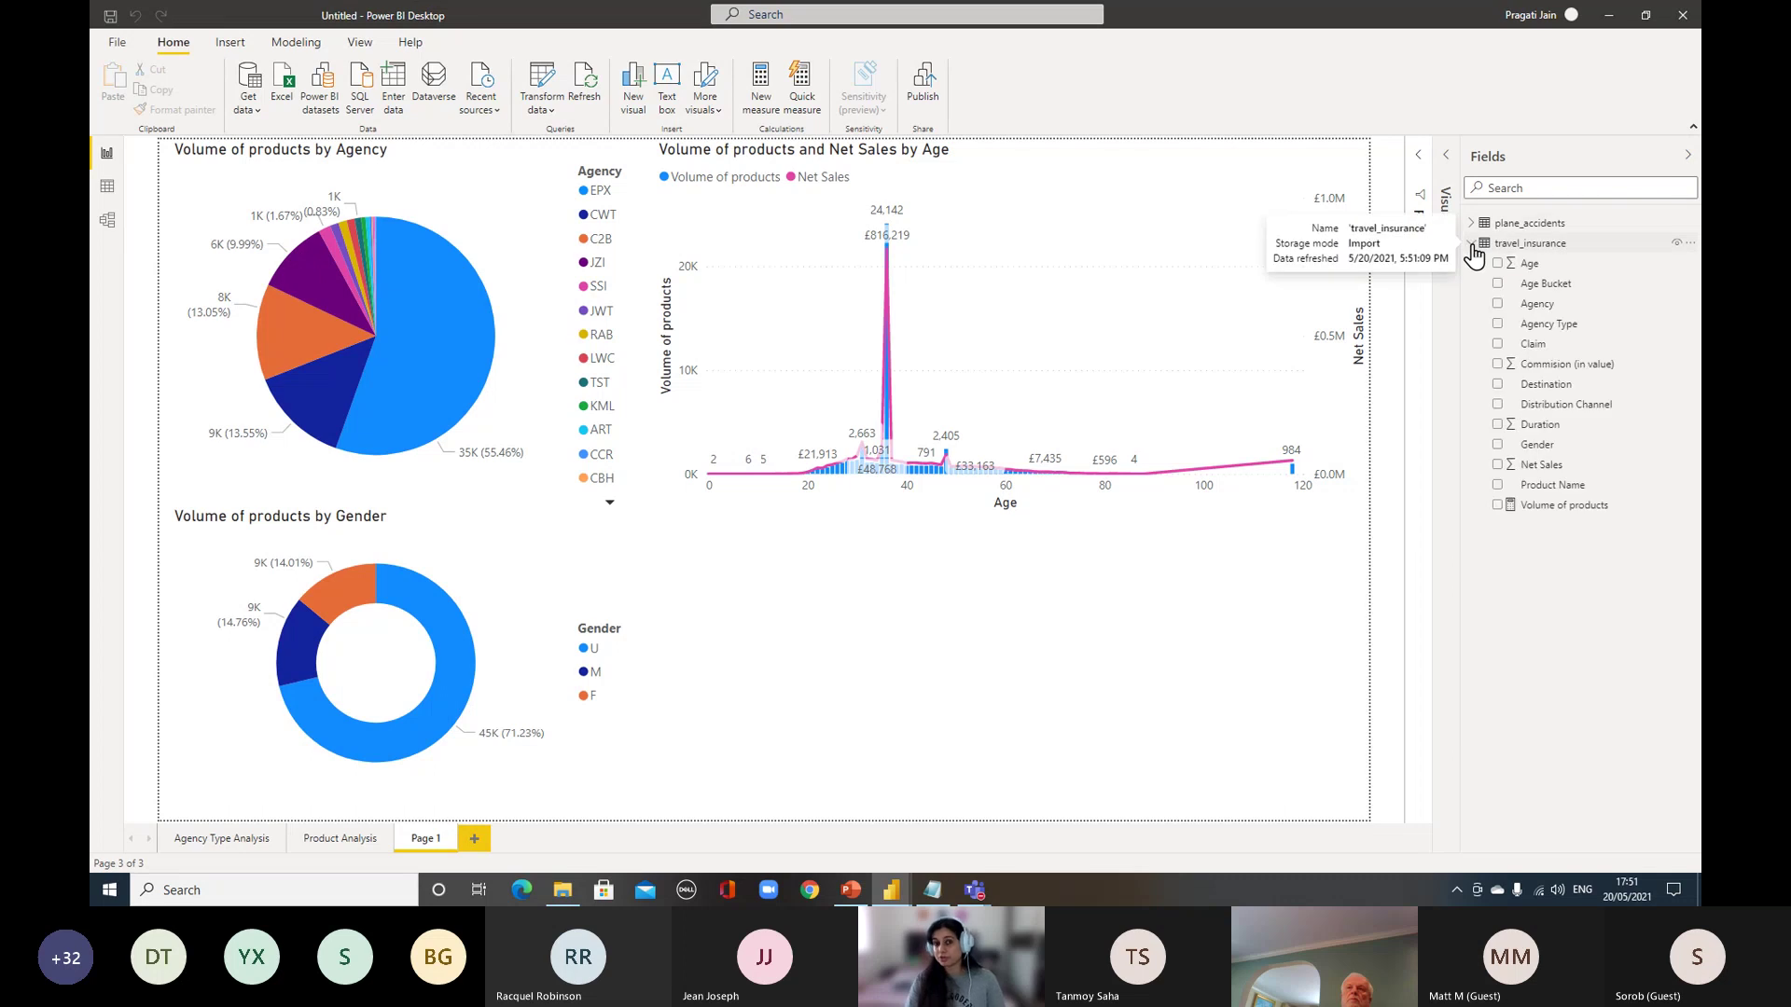
click(1564, 288)
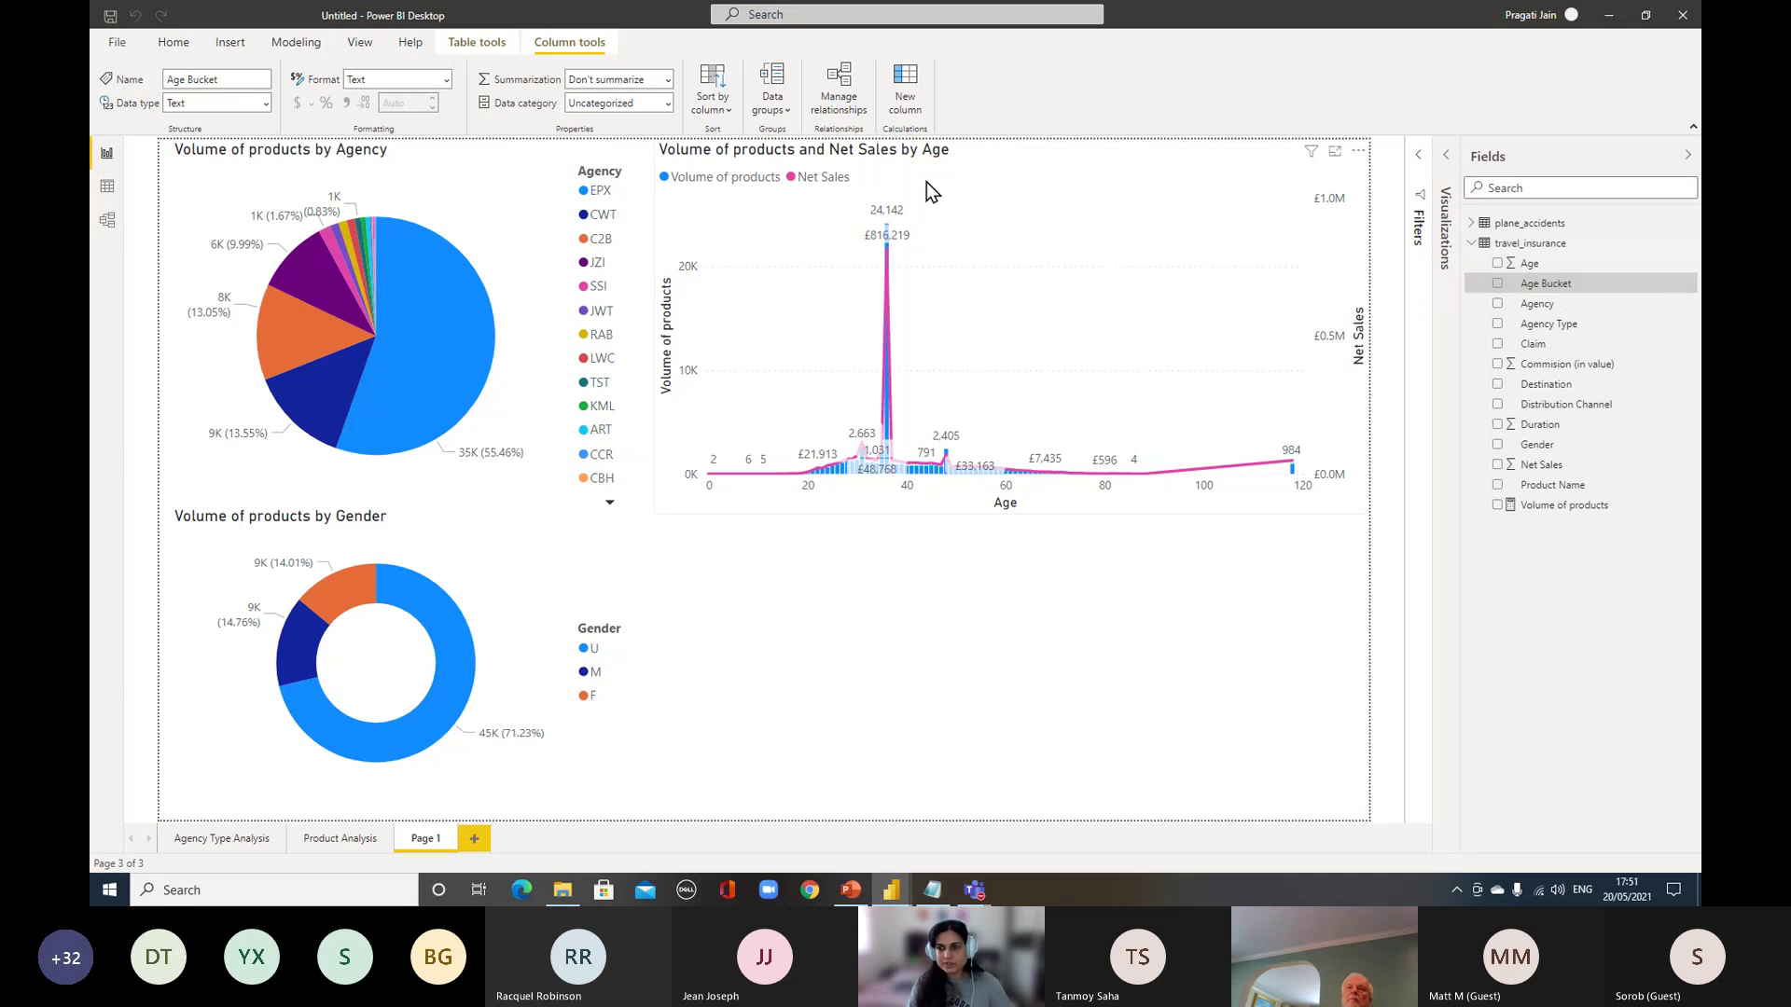
click(902, 180)
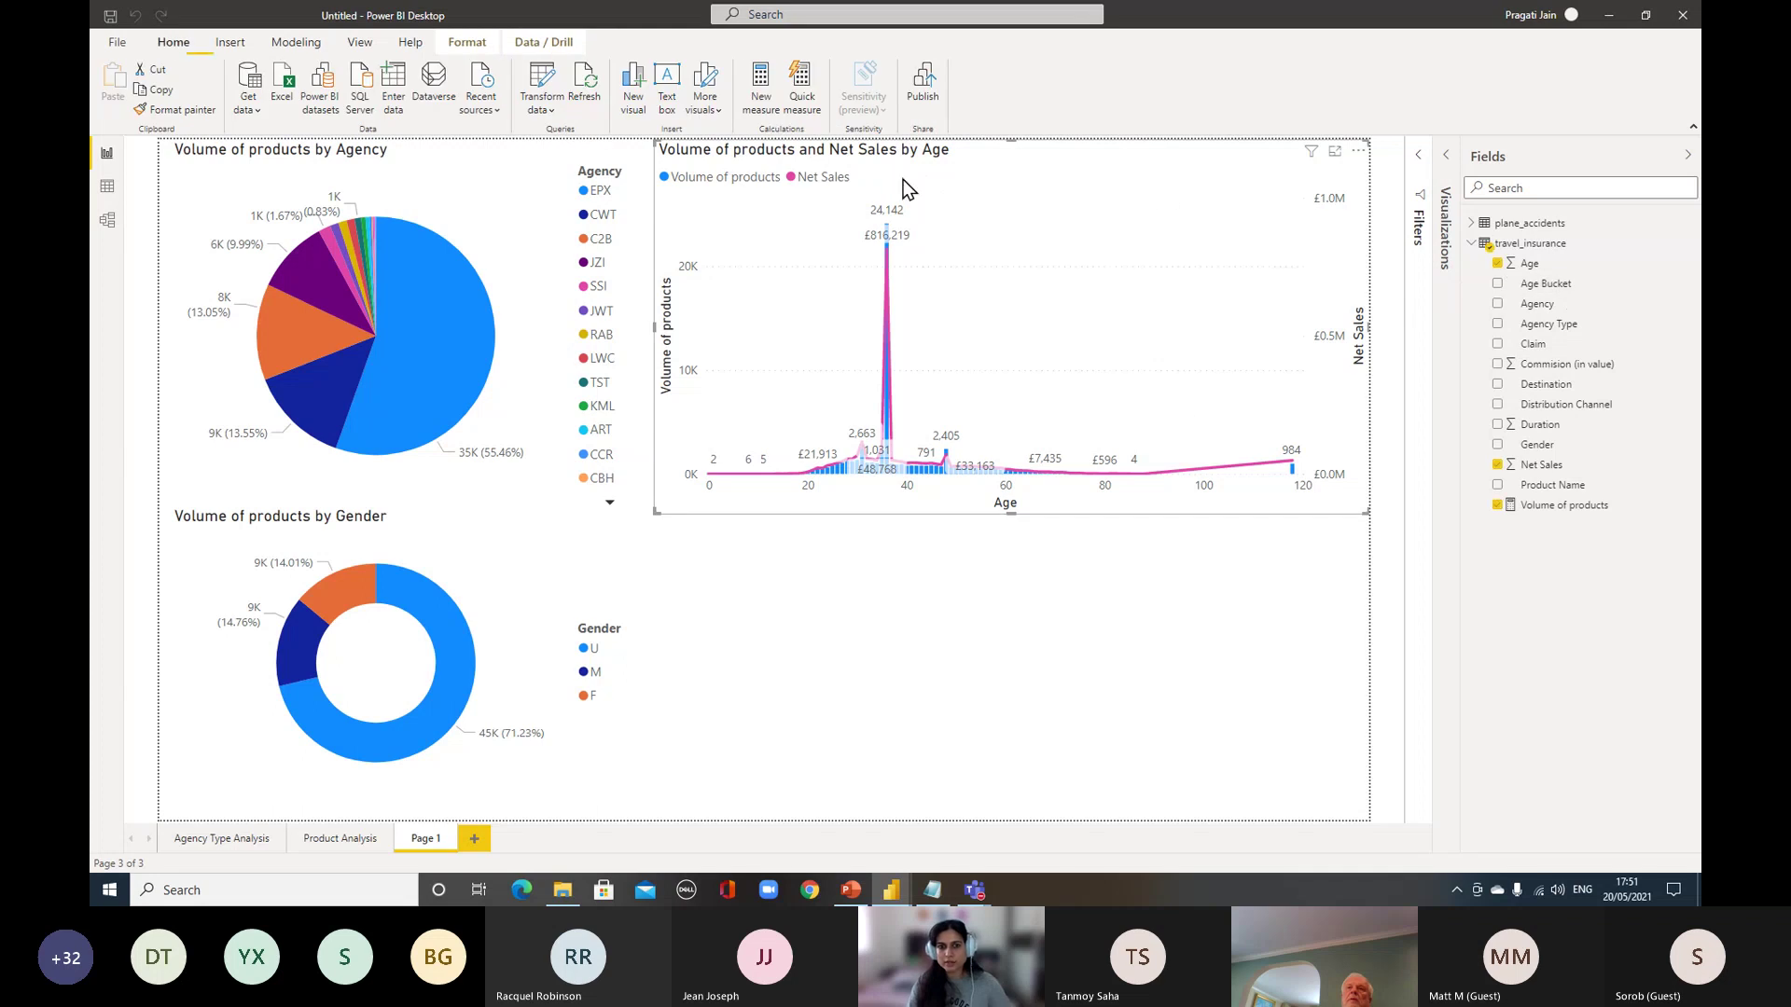
click(1446, 158)
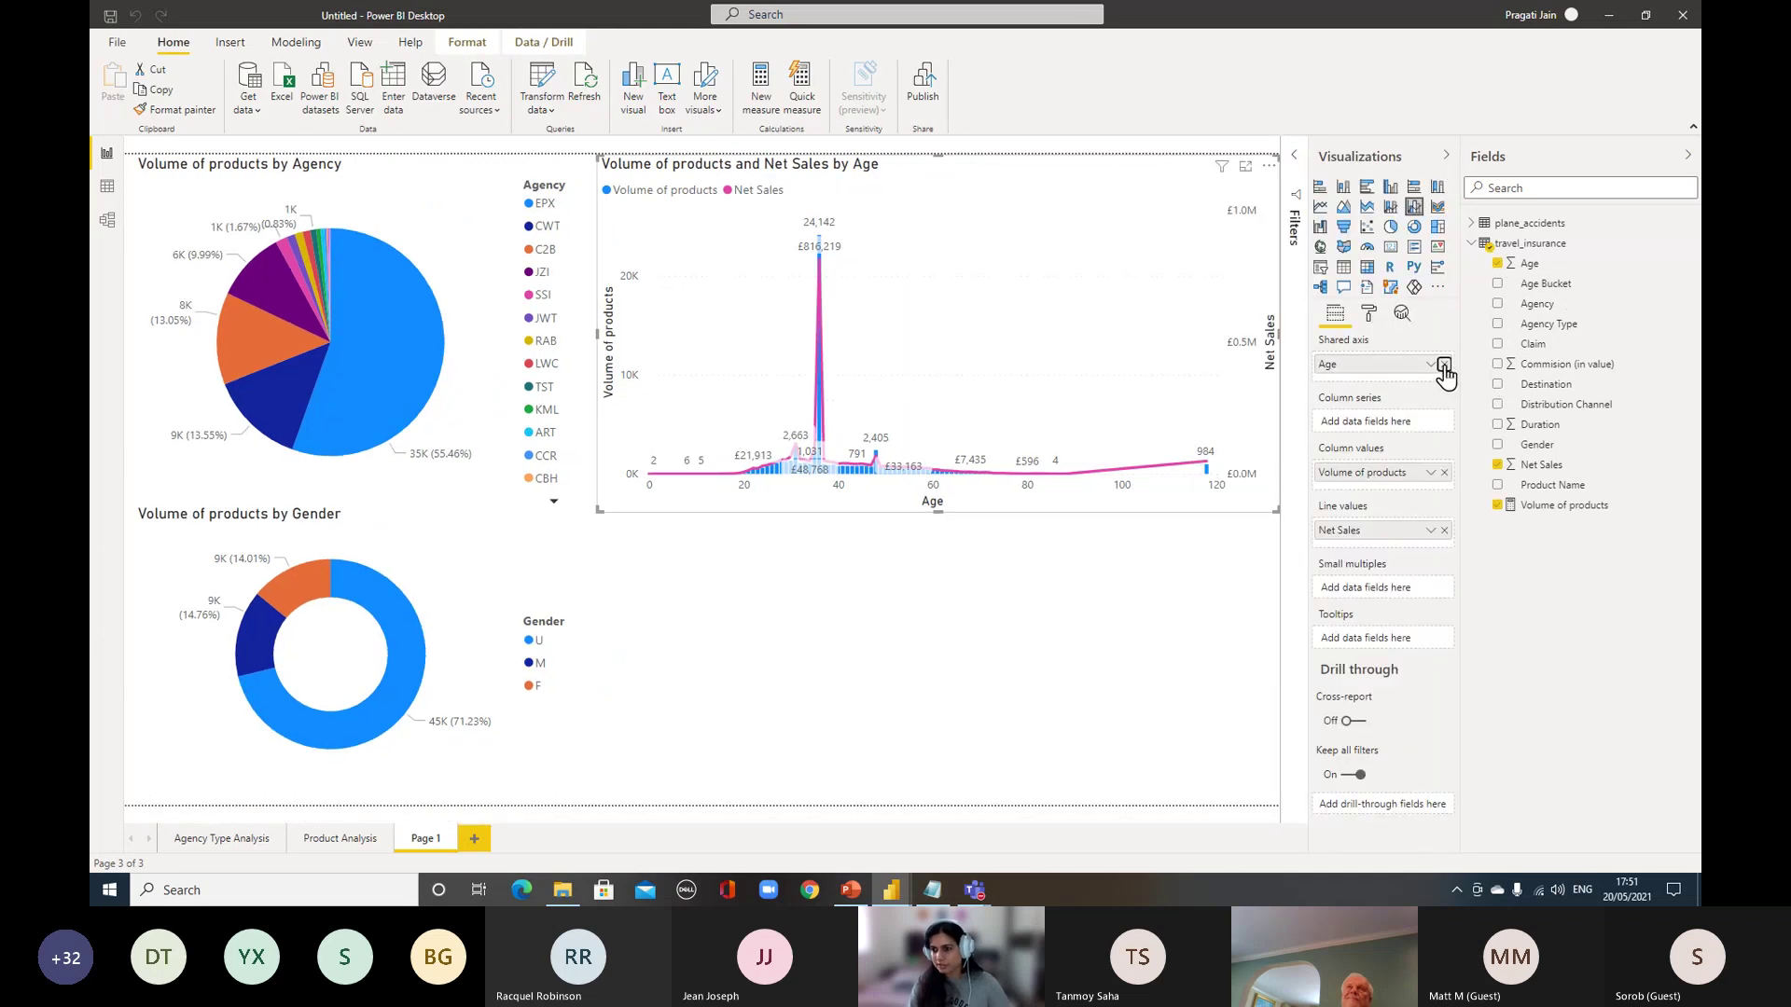
click(1445, 365)
drag(1548, 284, 1381, 364)
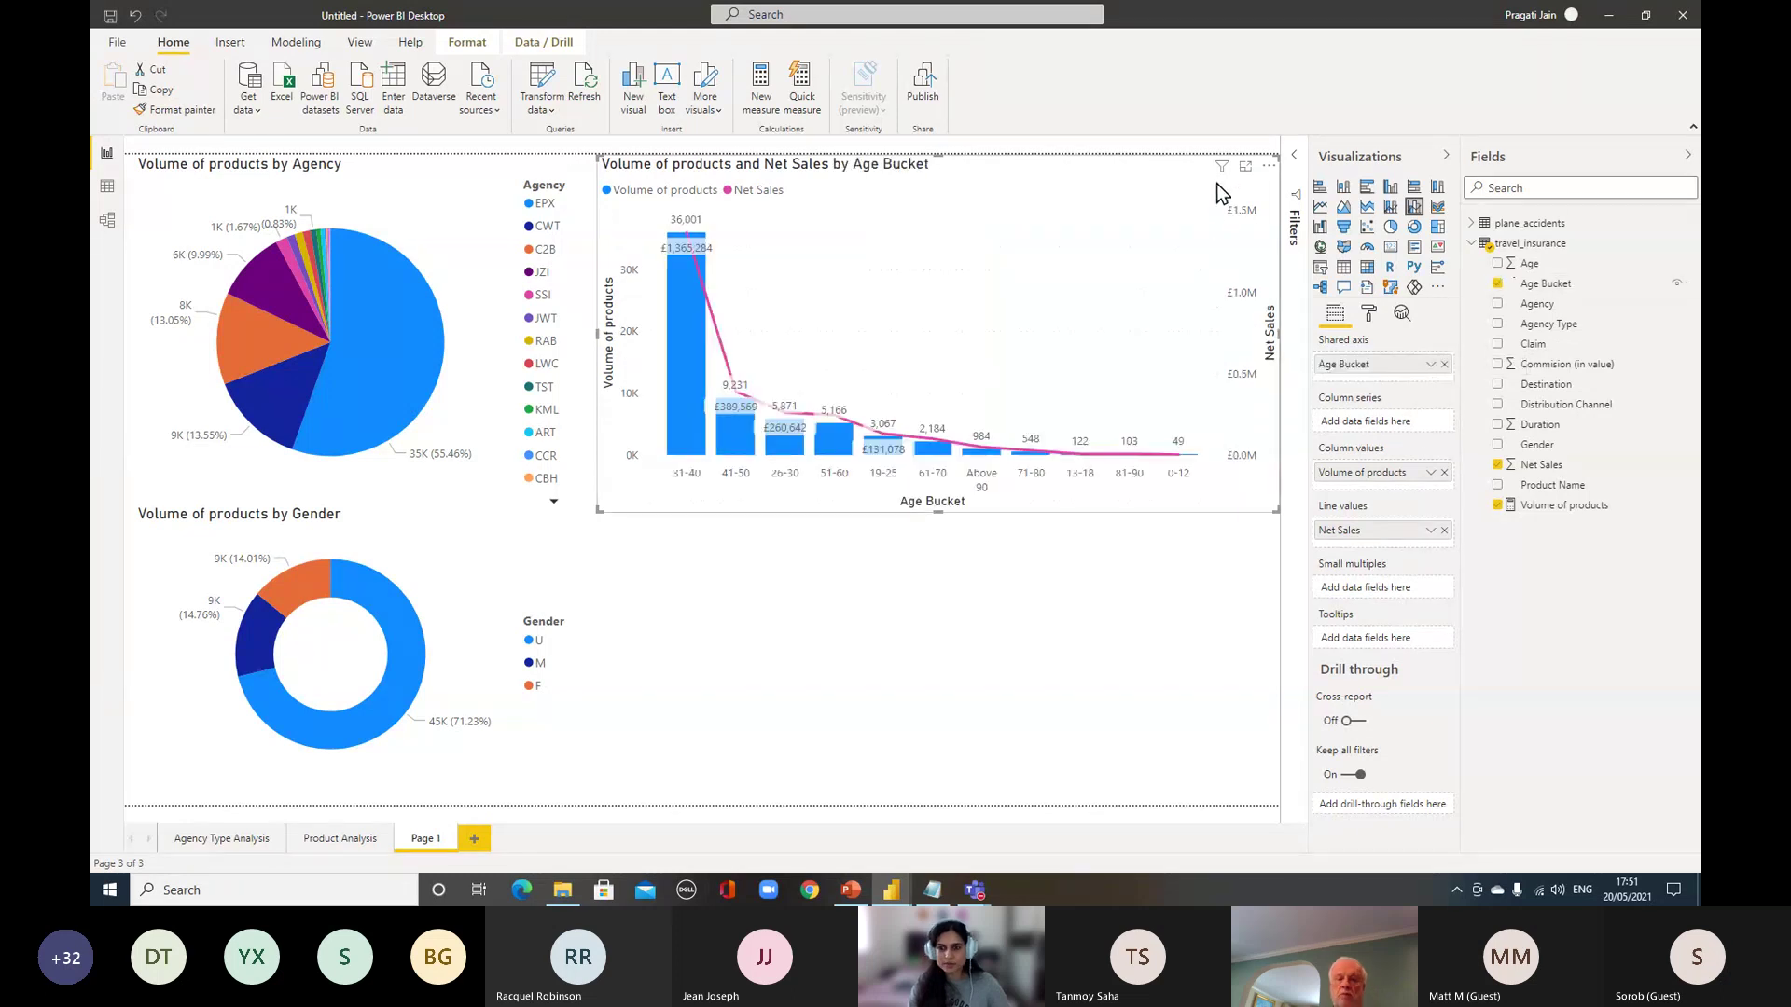
Sort the age bucket chart in ascending order by Age Bucket
click(1268, 167)
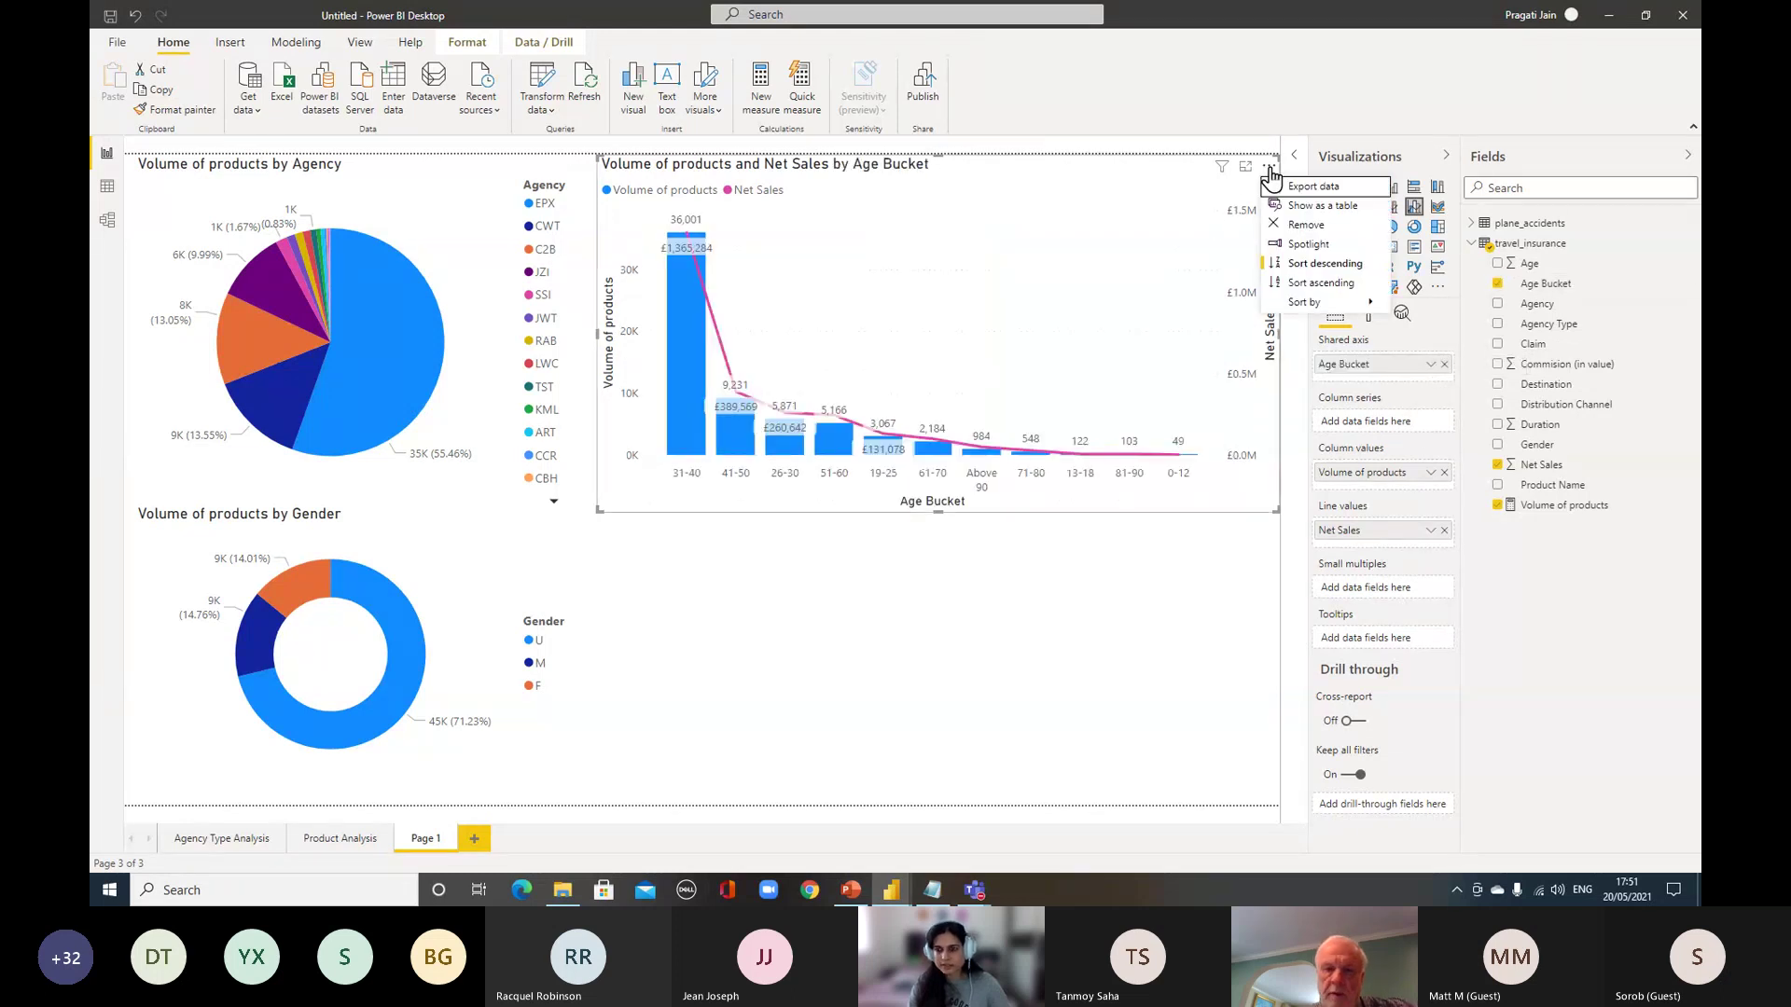
click(1345, 282)
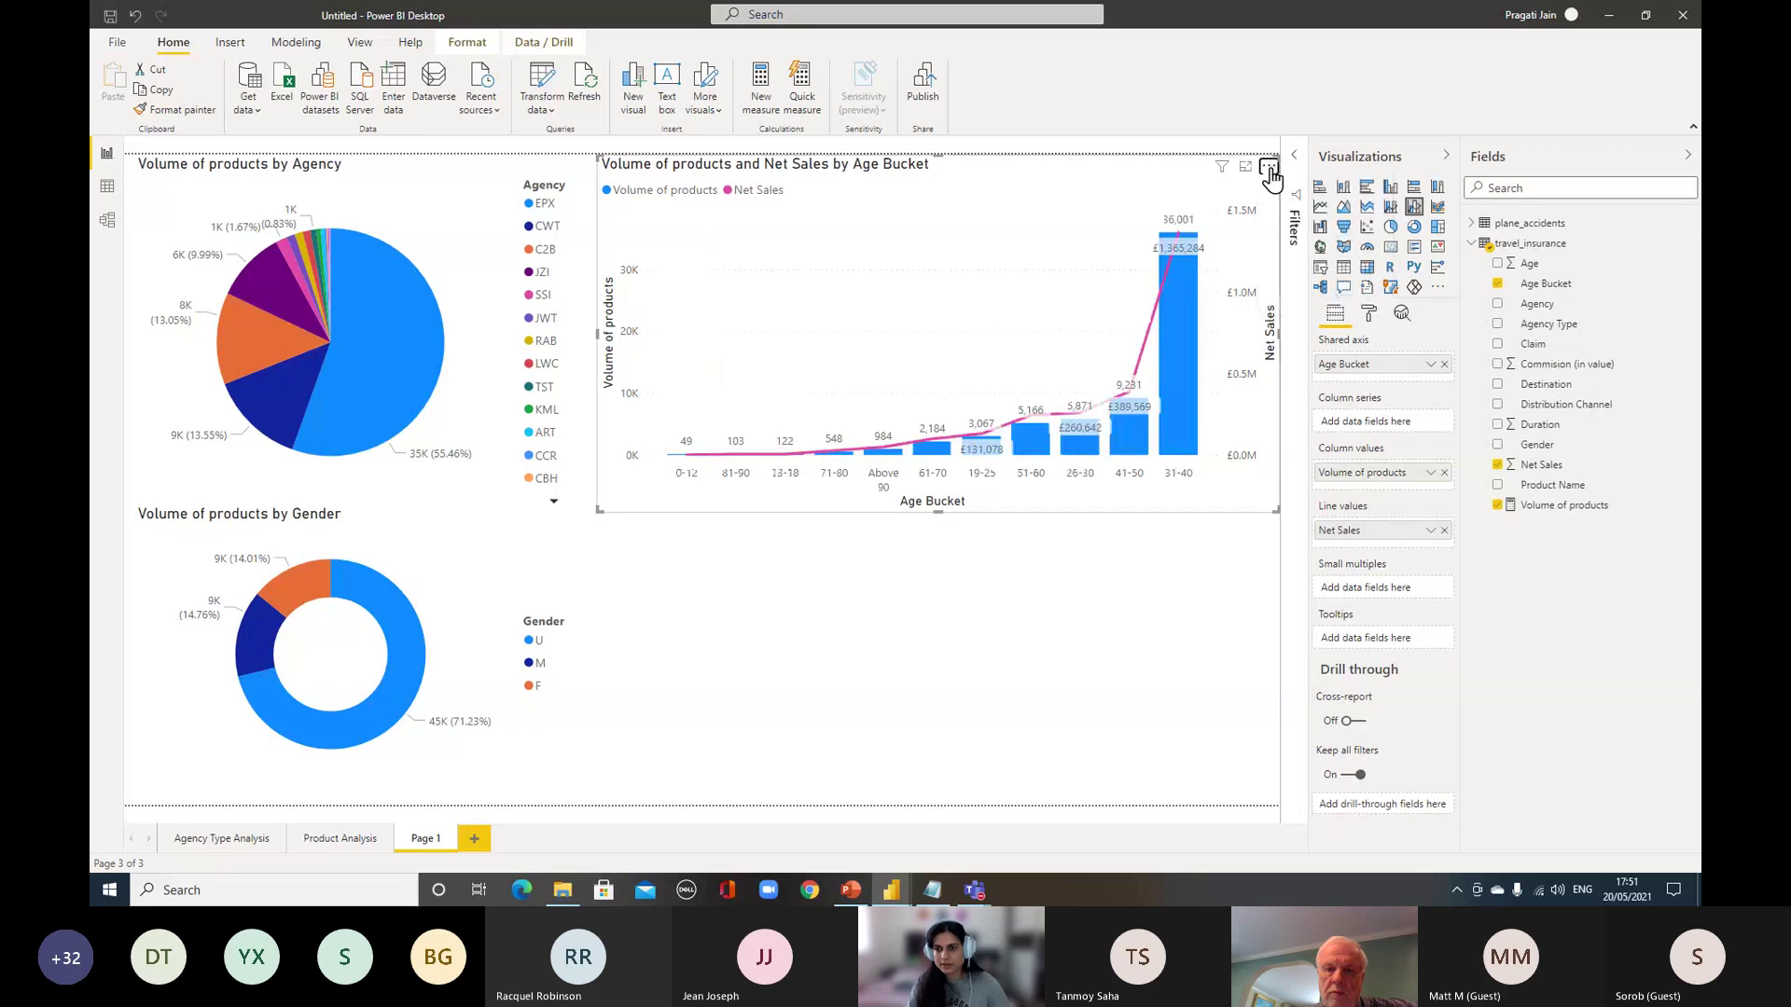
click(1270, 169)
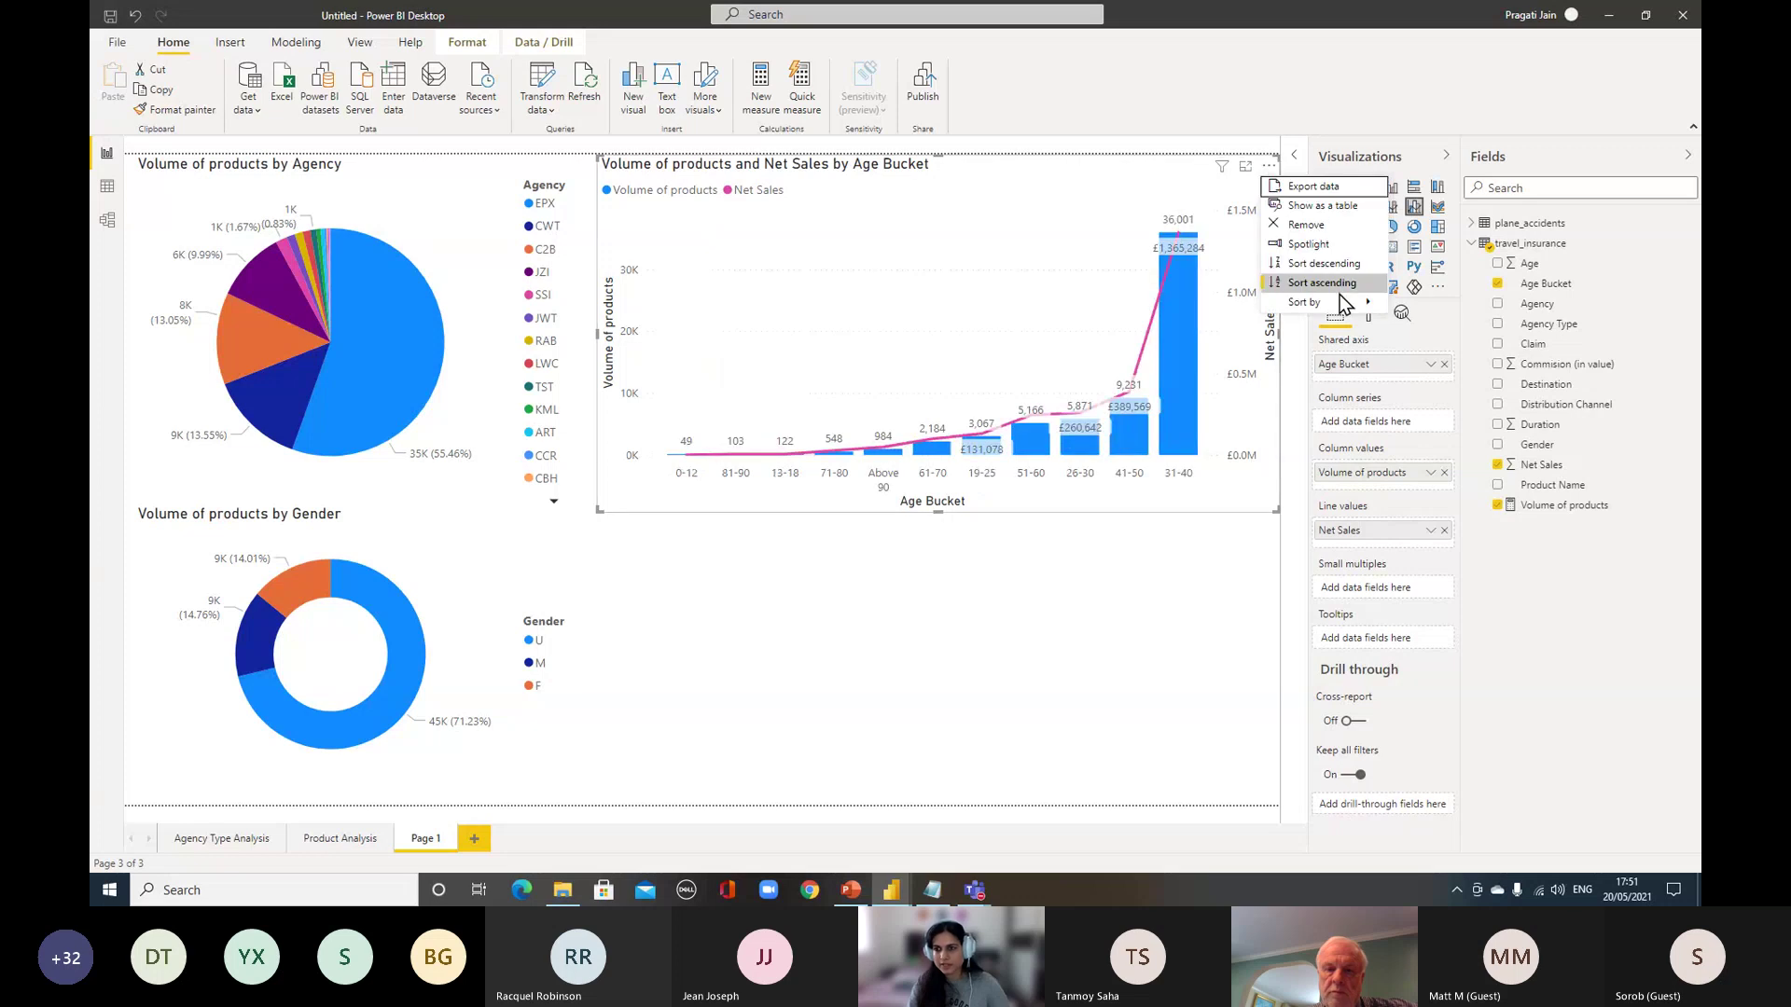
click(1418, 304)
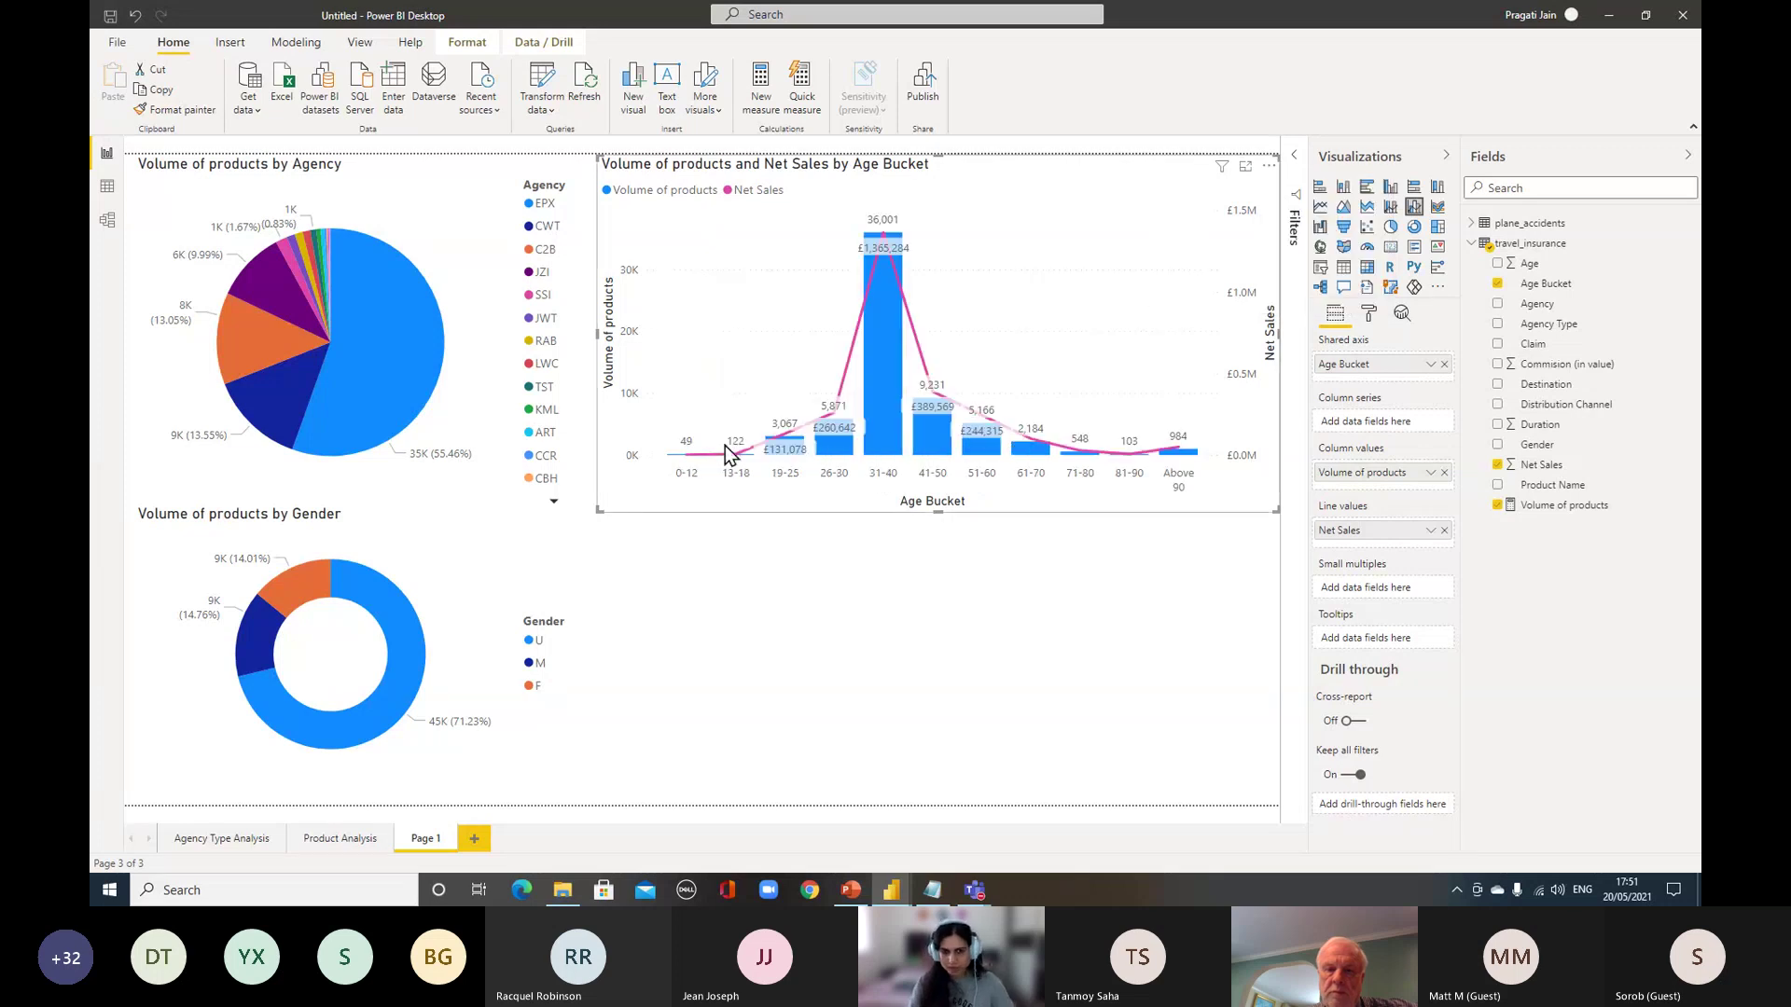
Examine the age bucket chart in focus mode, return to the report page, and collapse the Visualizations and Fields panes
click(1245, 167)
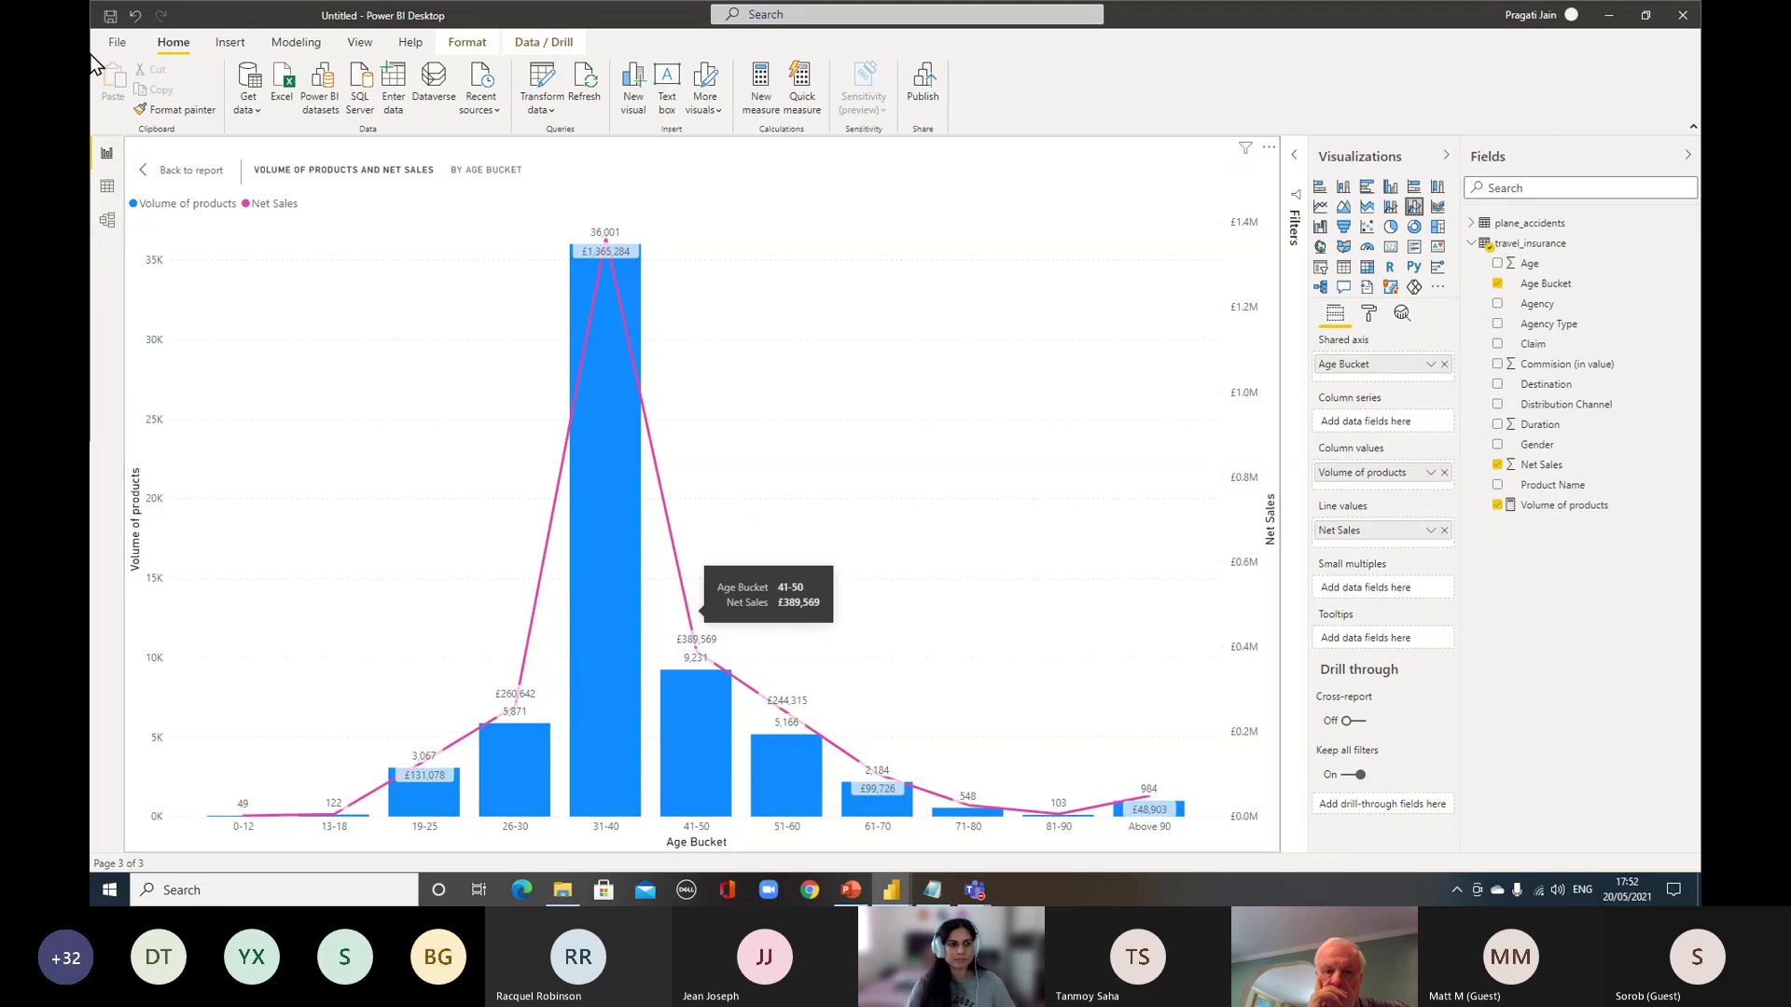
click(187, 174)
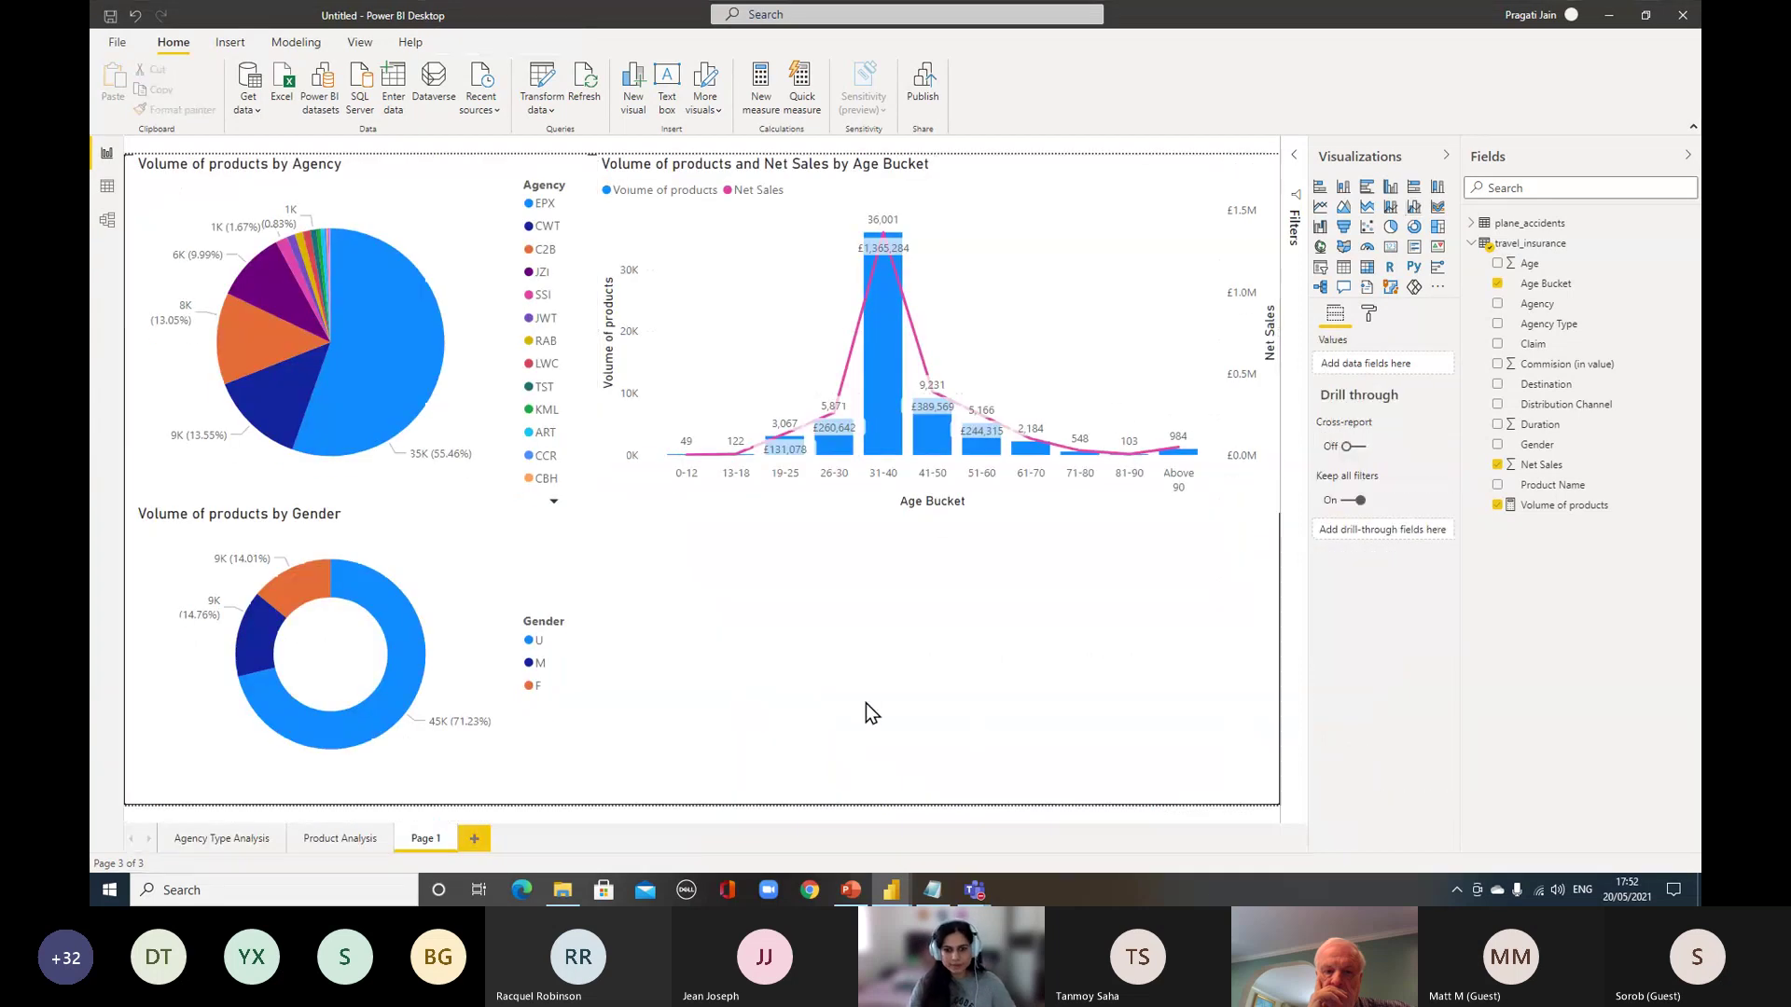
click(1446, 155)
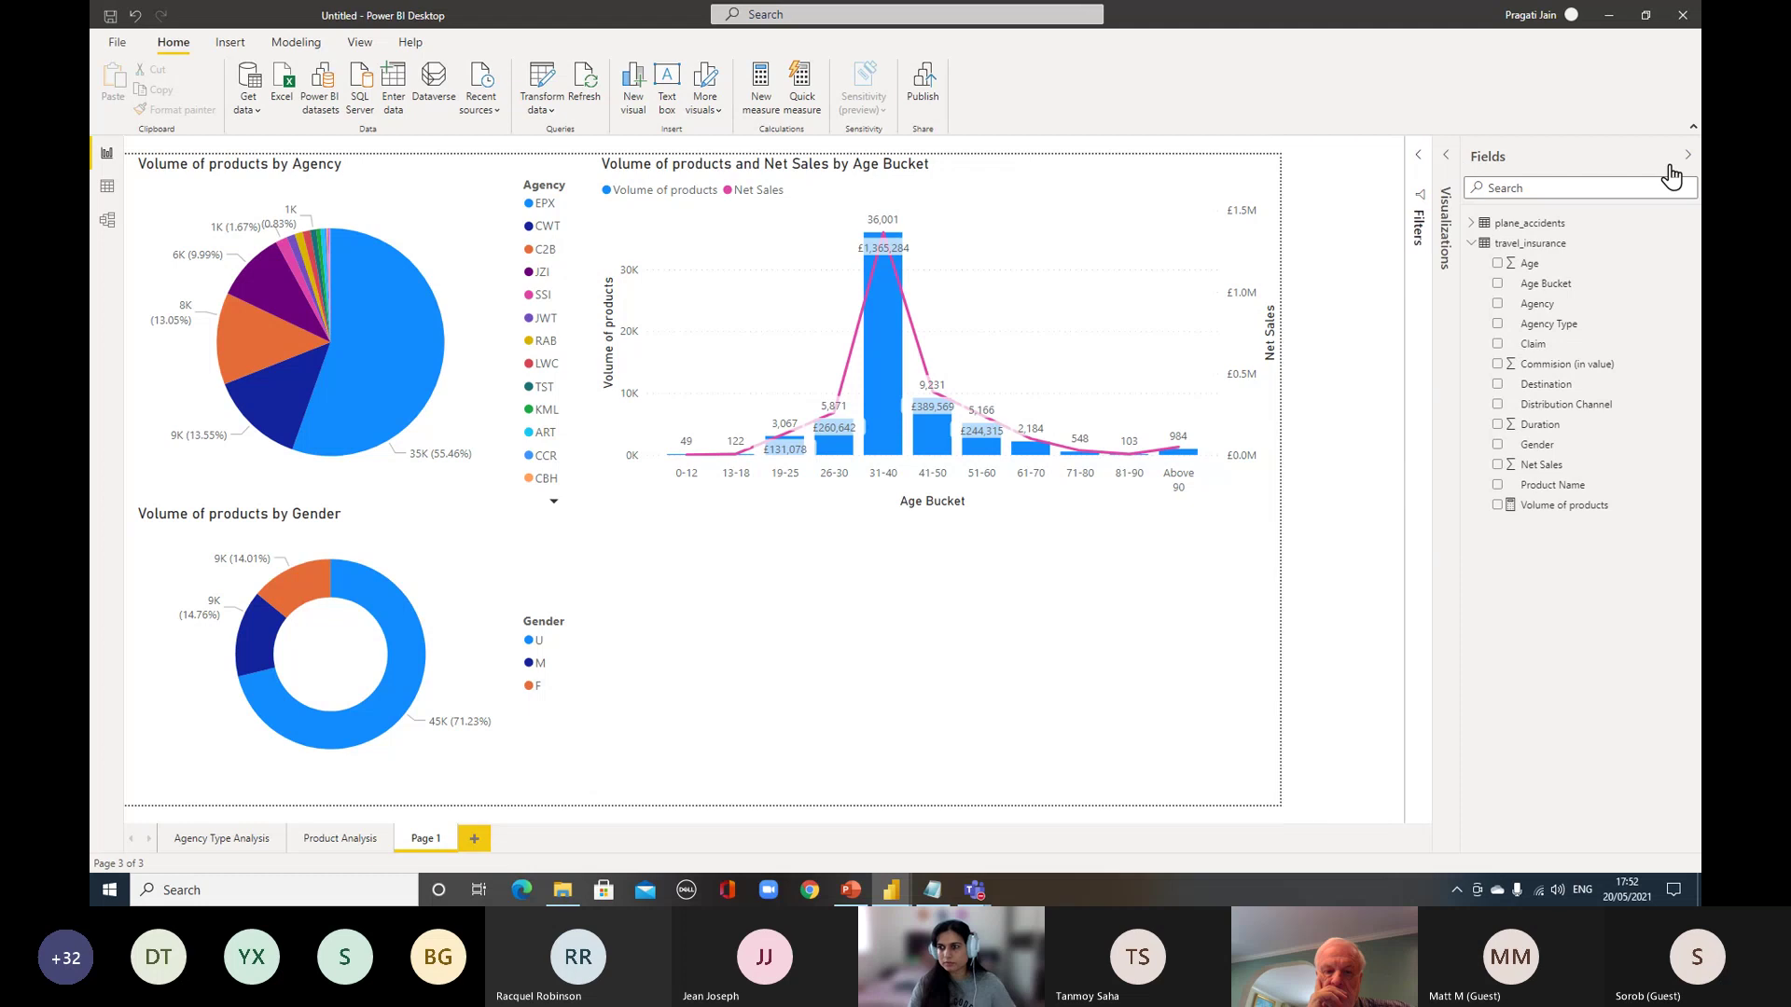
click(1687, 155)
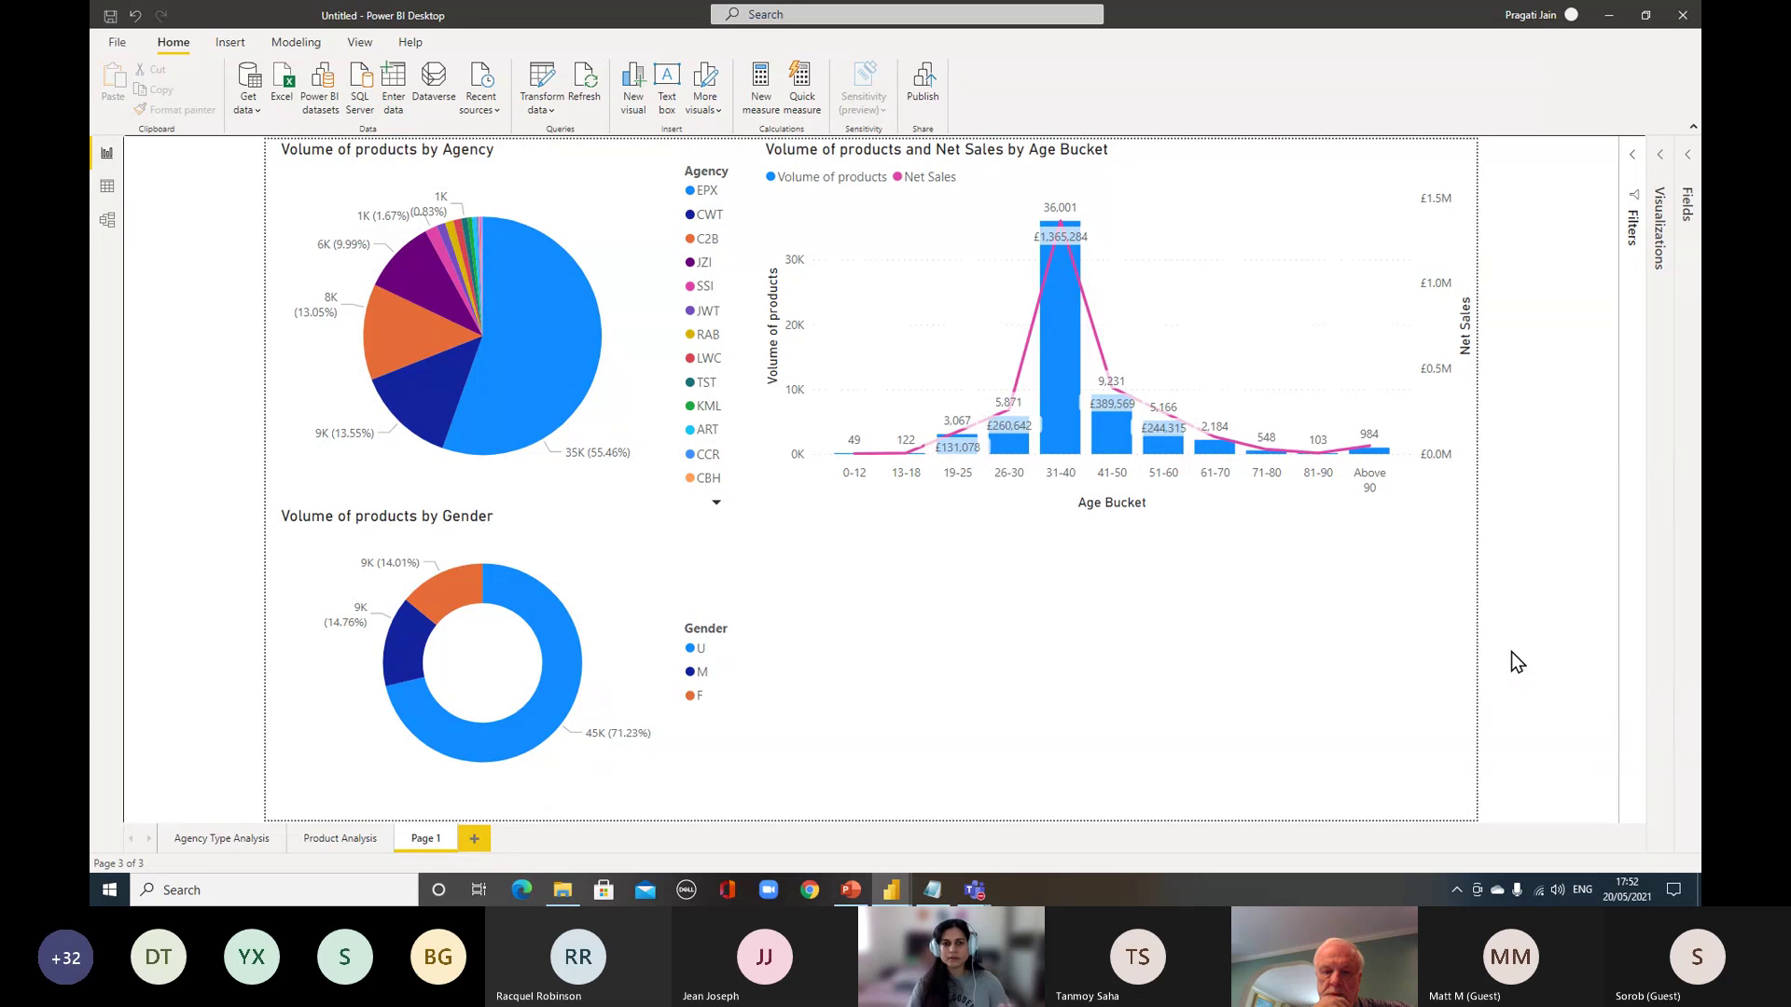
Review the Agency Type Analysis, Product Analysis and Page 1 pages, and switch to the AnalysisReport file's Home page
click(233, 839)
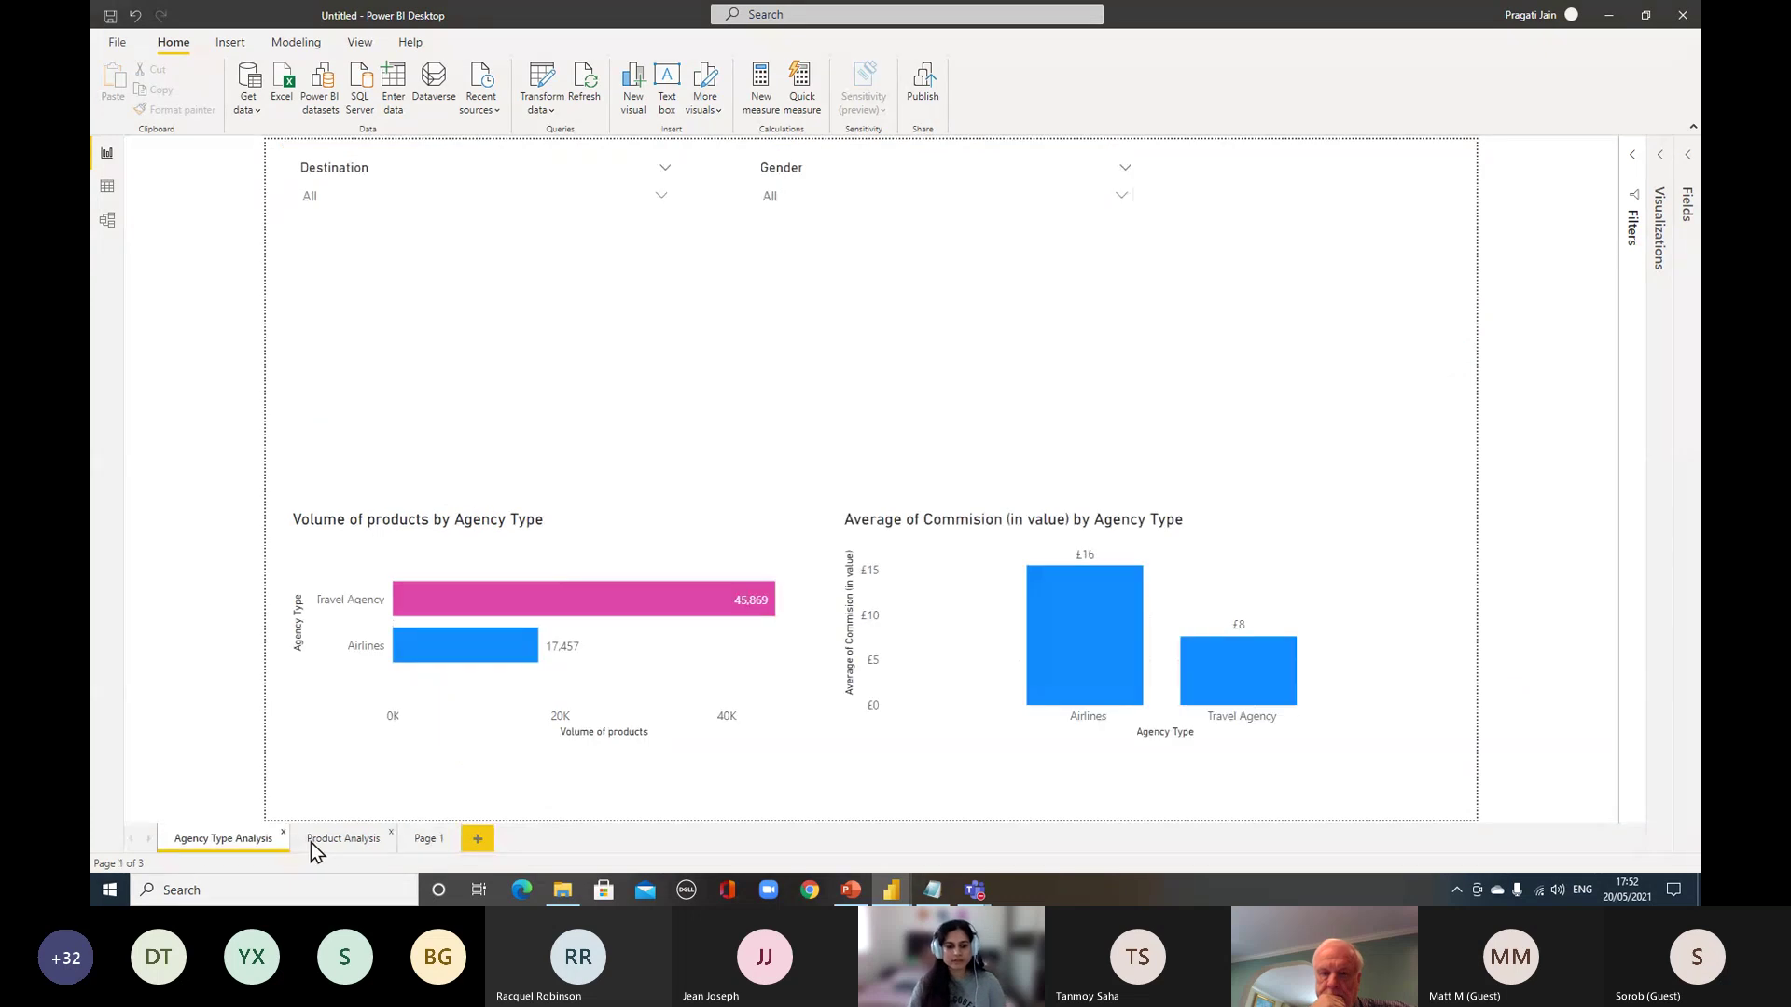
click(331, 840)
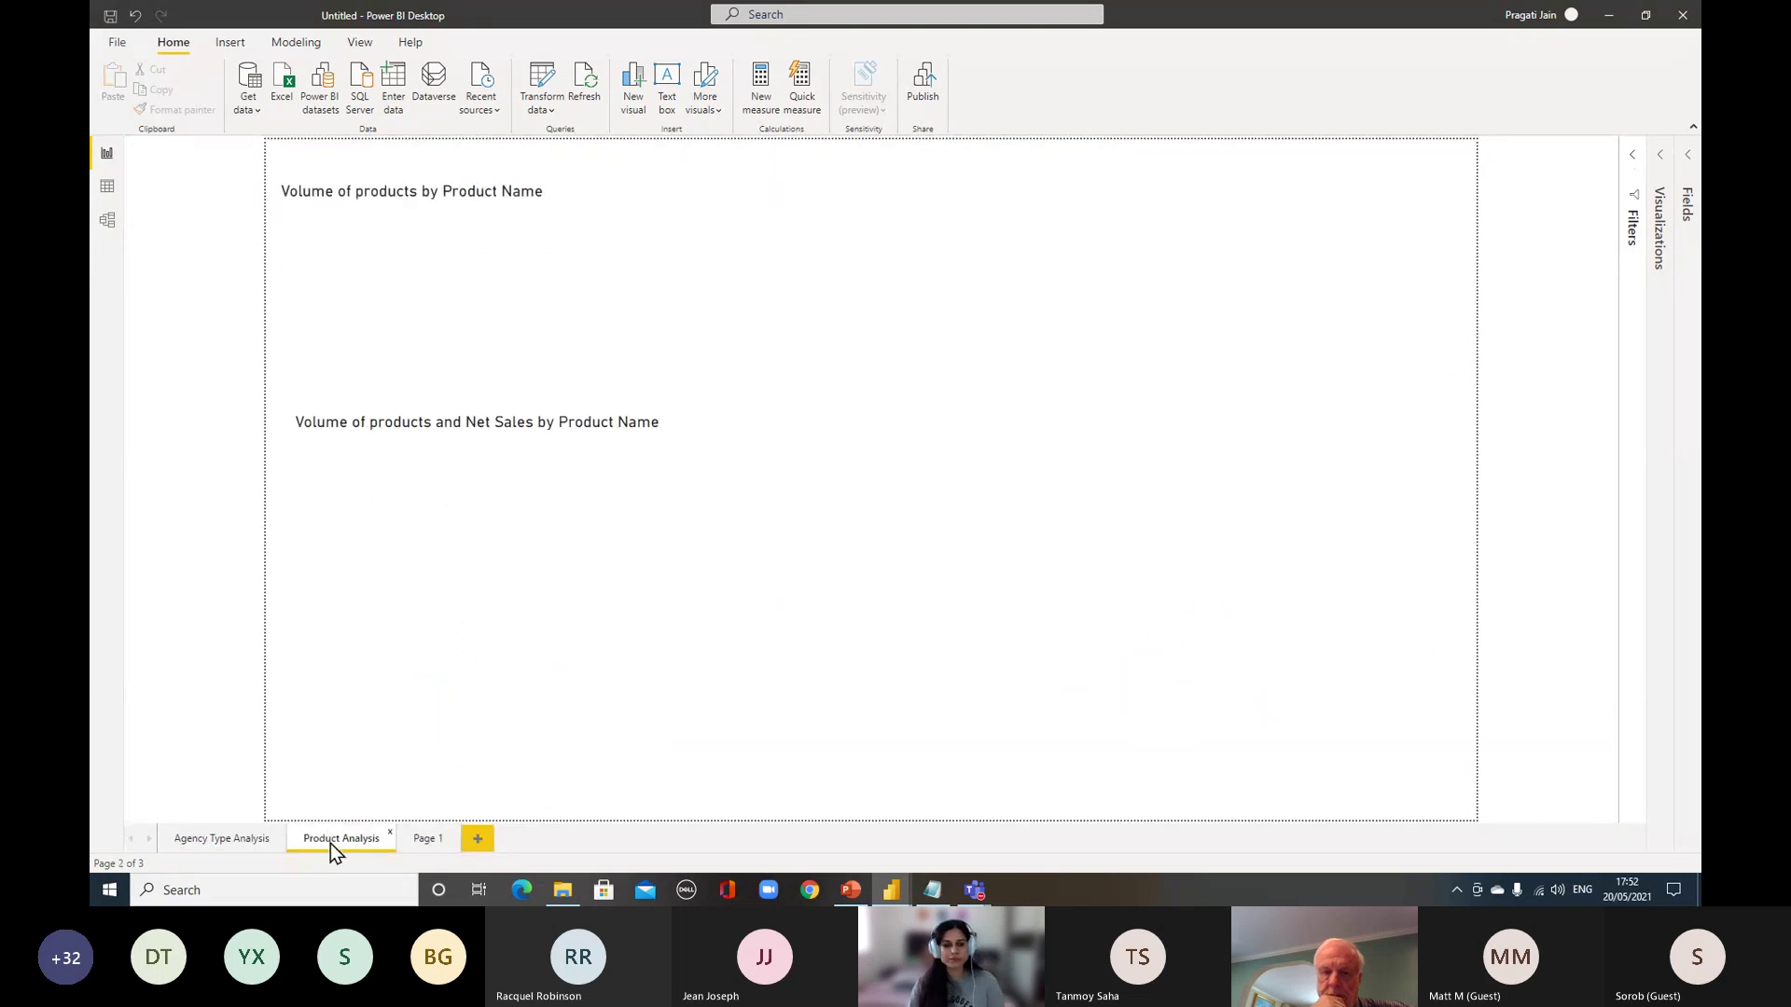
click(430, 848)
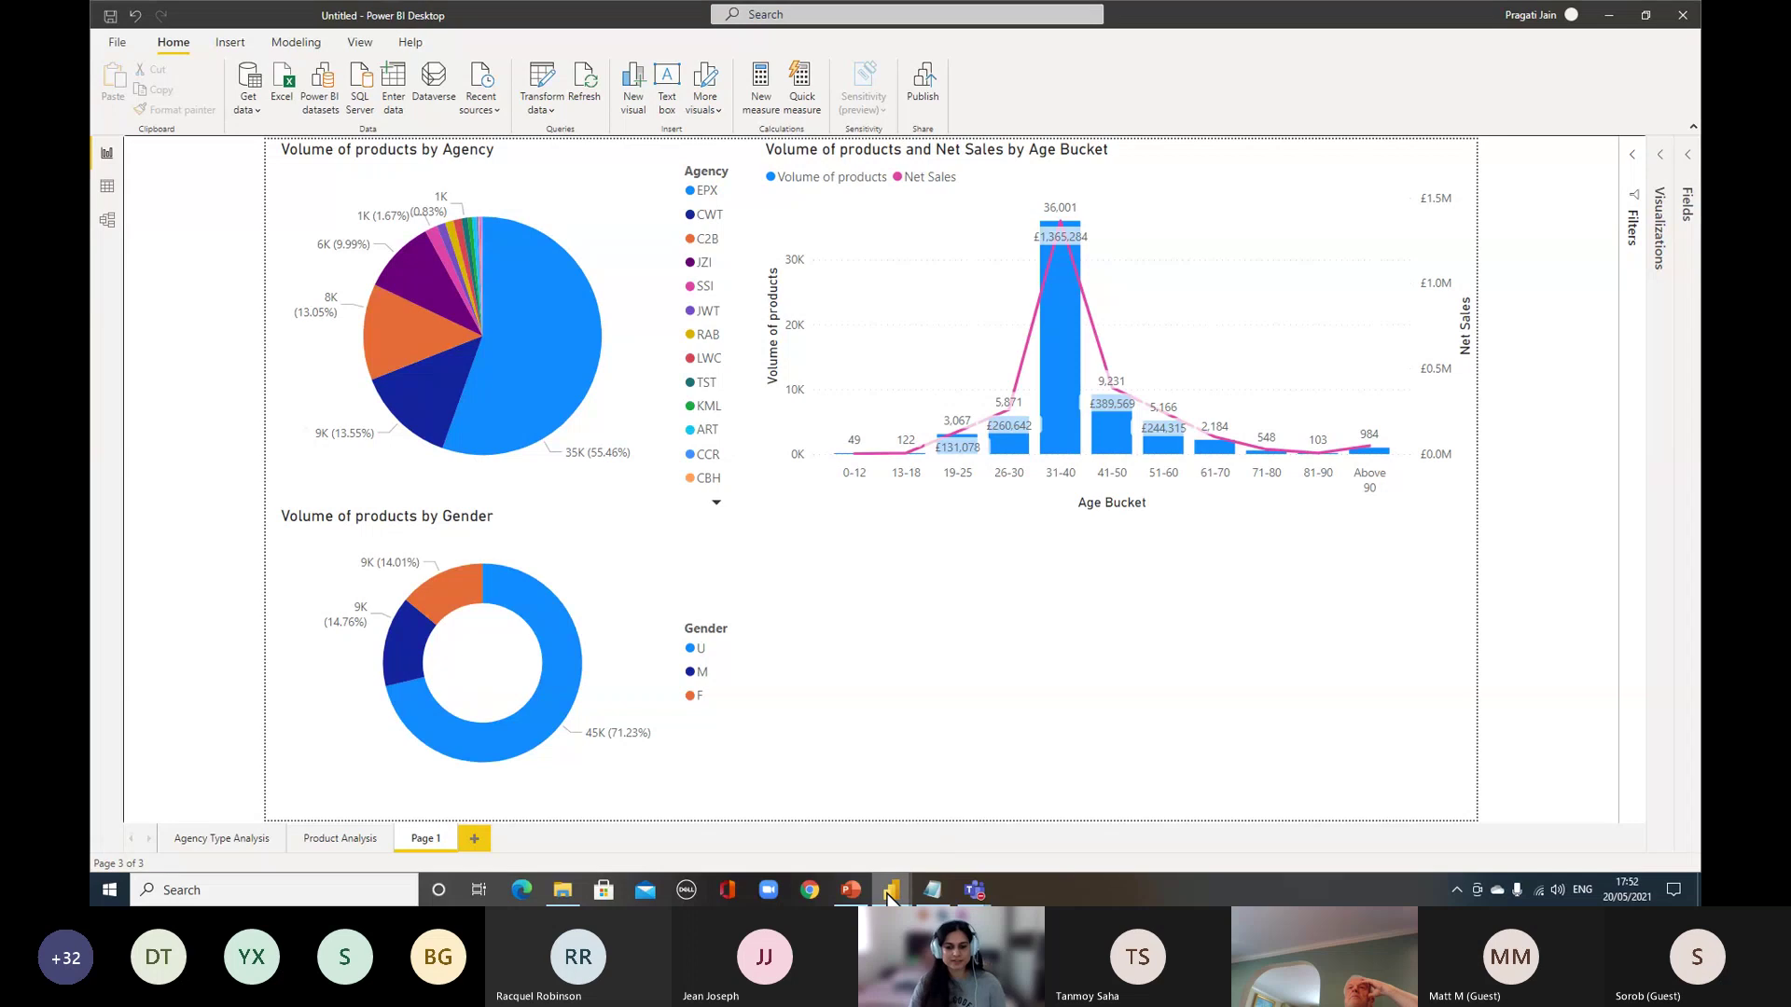
mouse_move(890, 894)
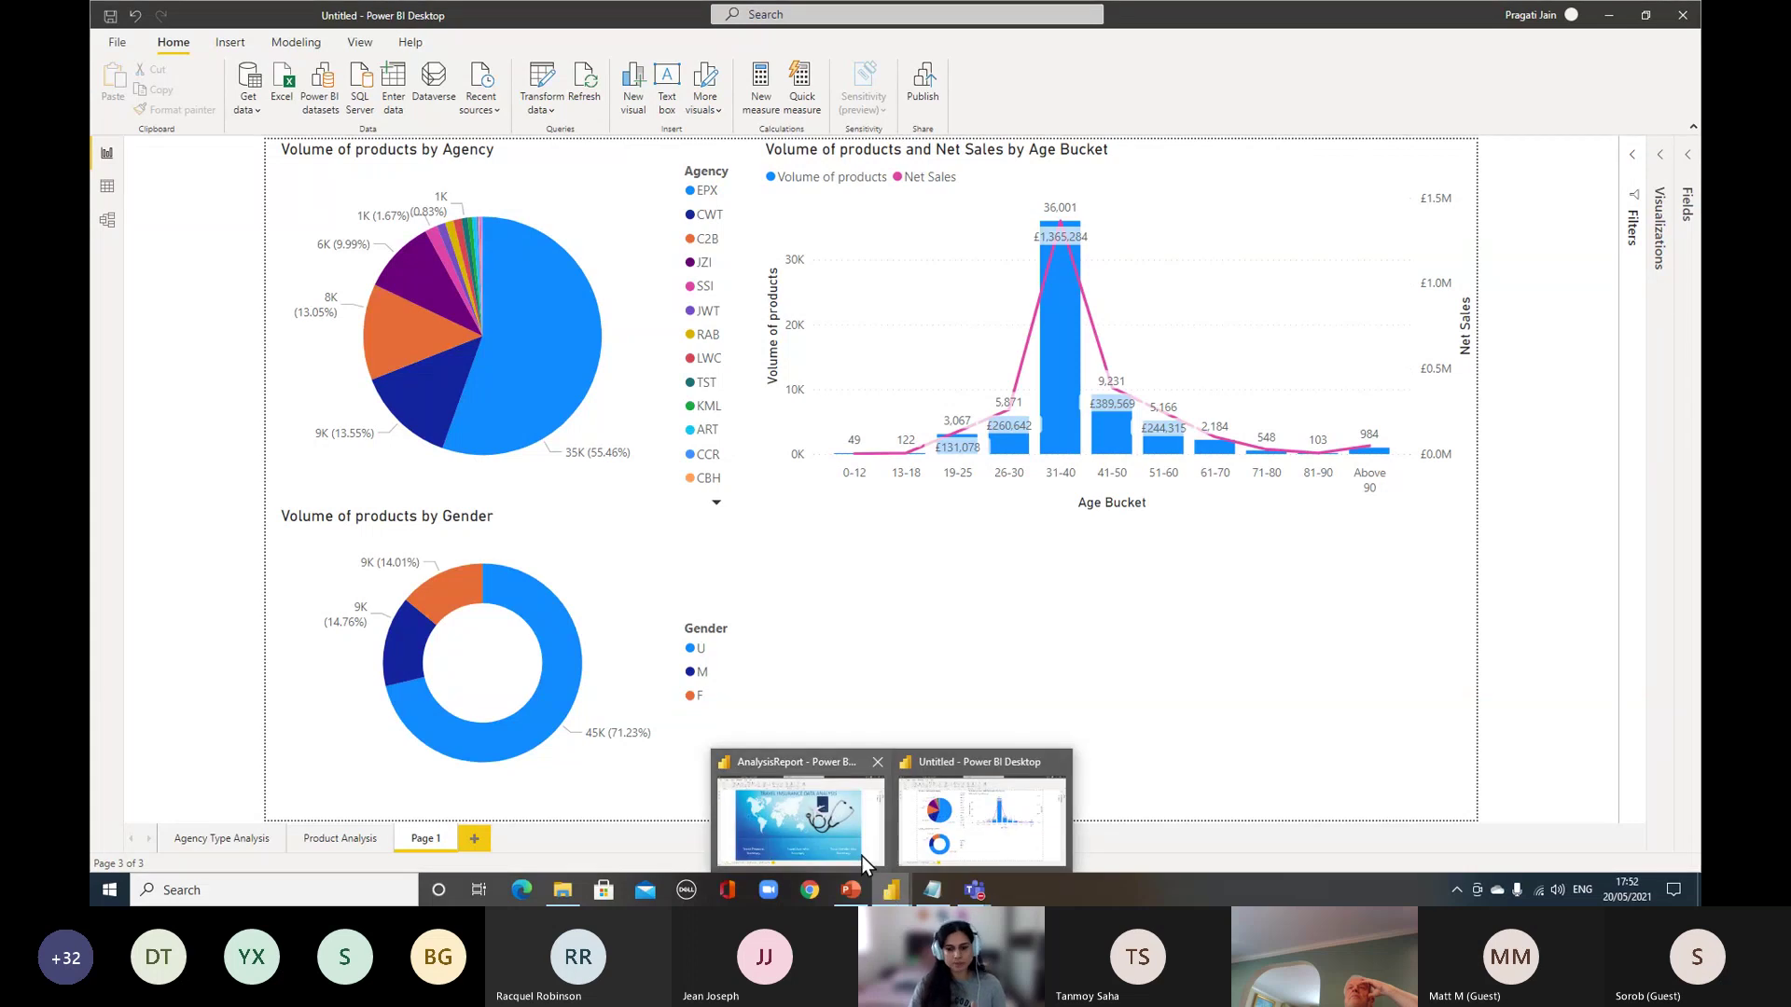
click(862, 856)
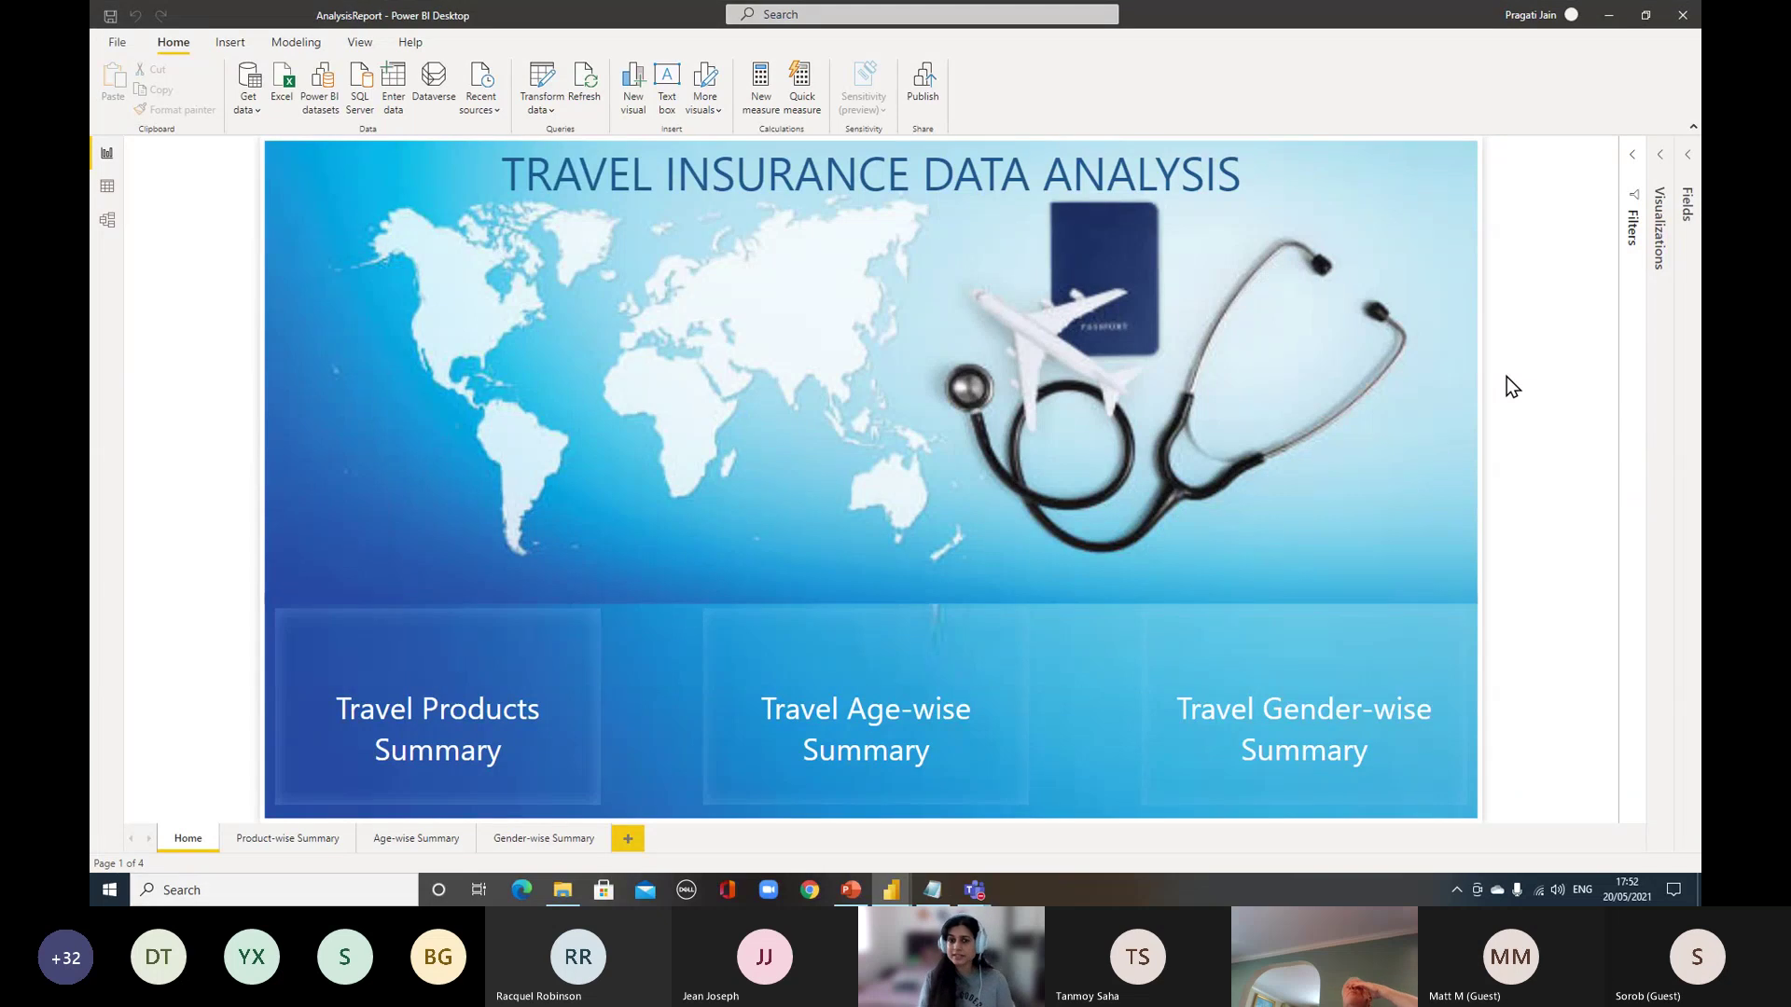
Revisit the untitled report's Product Analysis and Agency Type Analysis pages, and check the element insertion options in AnalysisReport
mouse_move(891, 890)
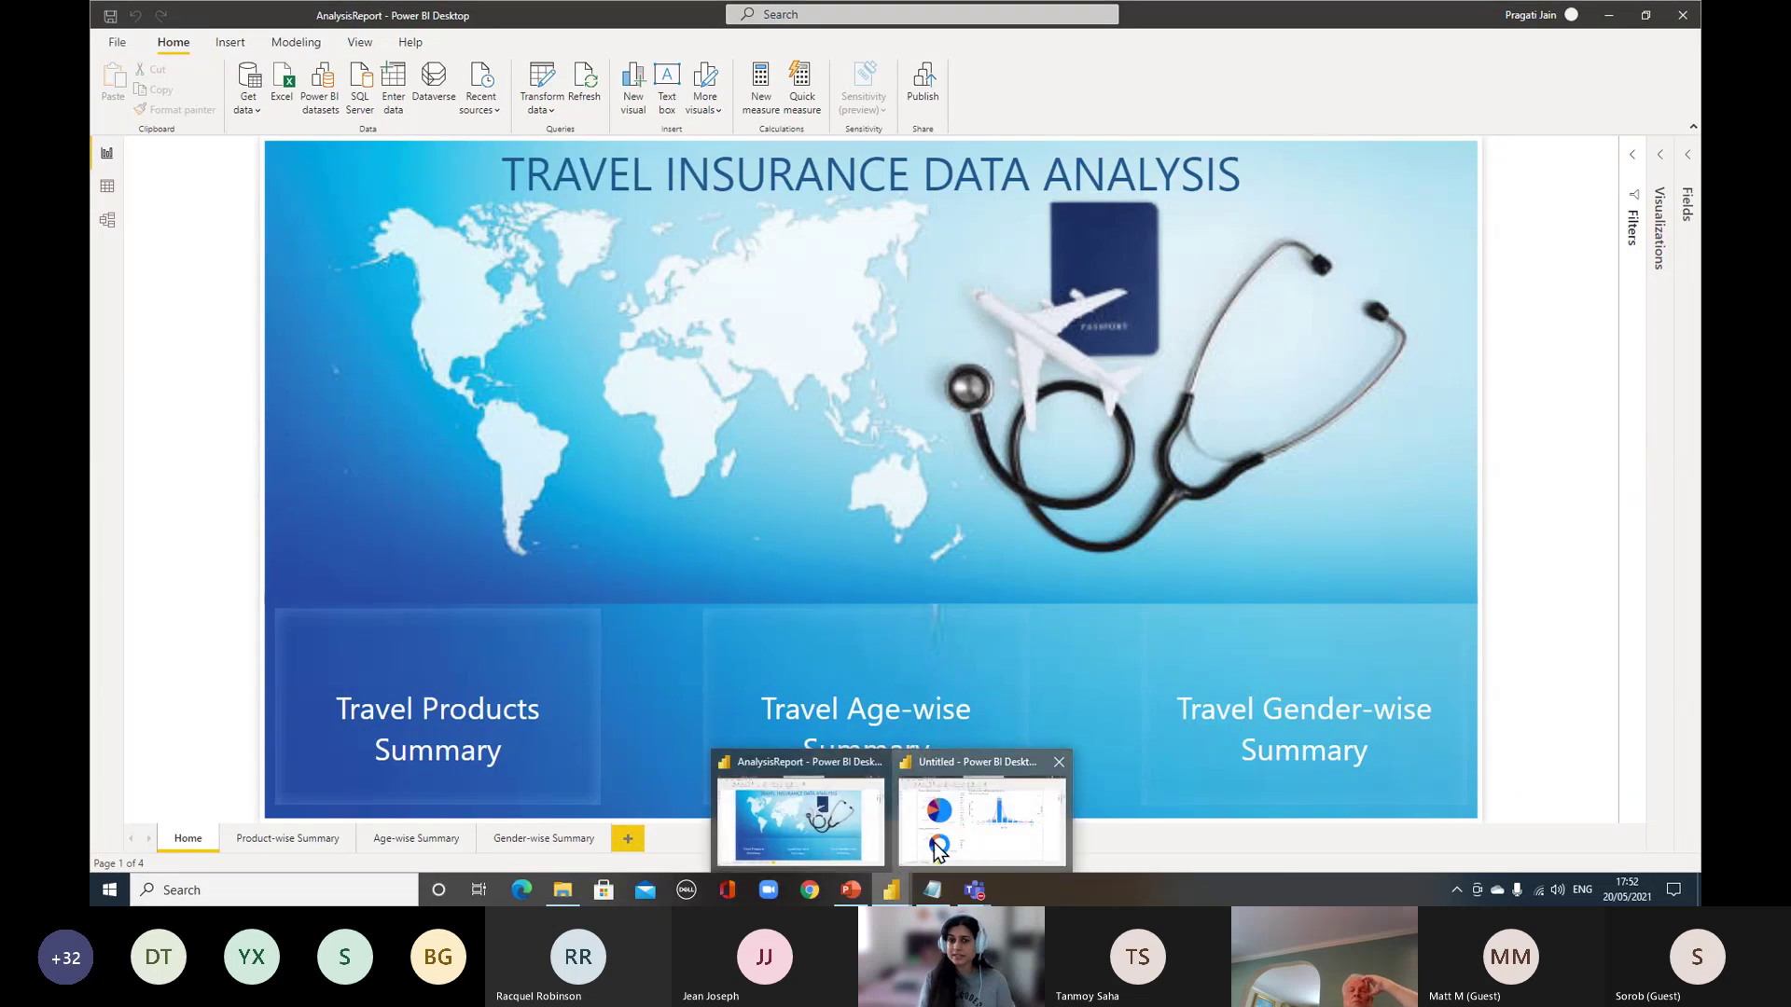
click(970, 811)
click(320, 838)
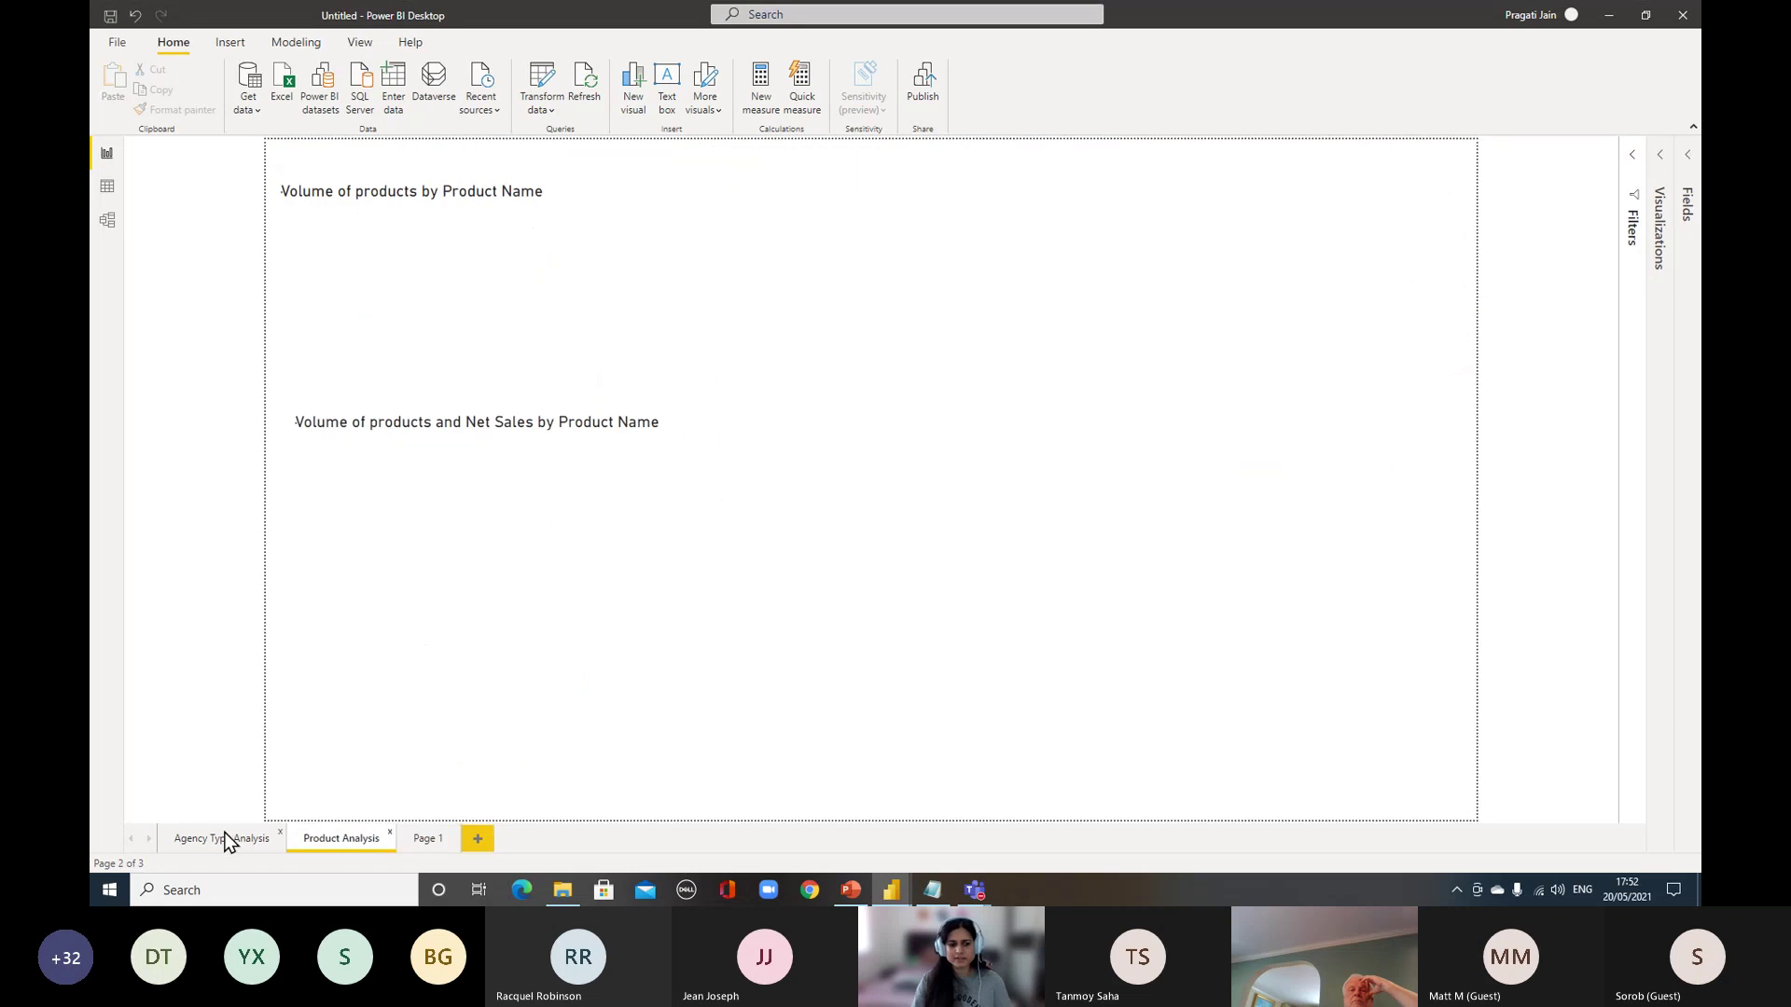
click(221, 838)
mouse_move(891, 890)
click(817, 821)
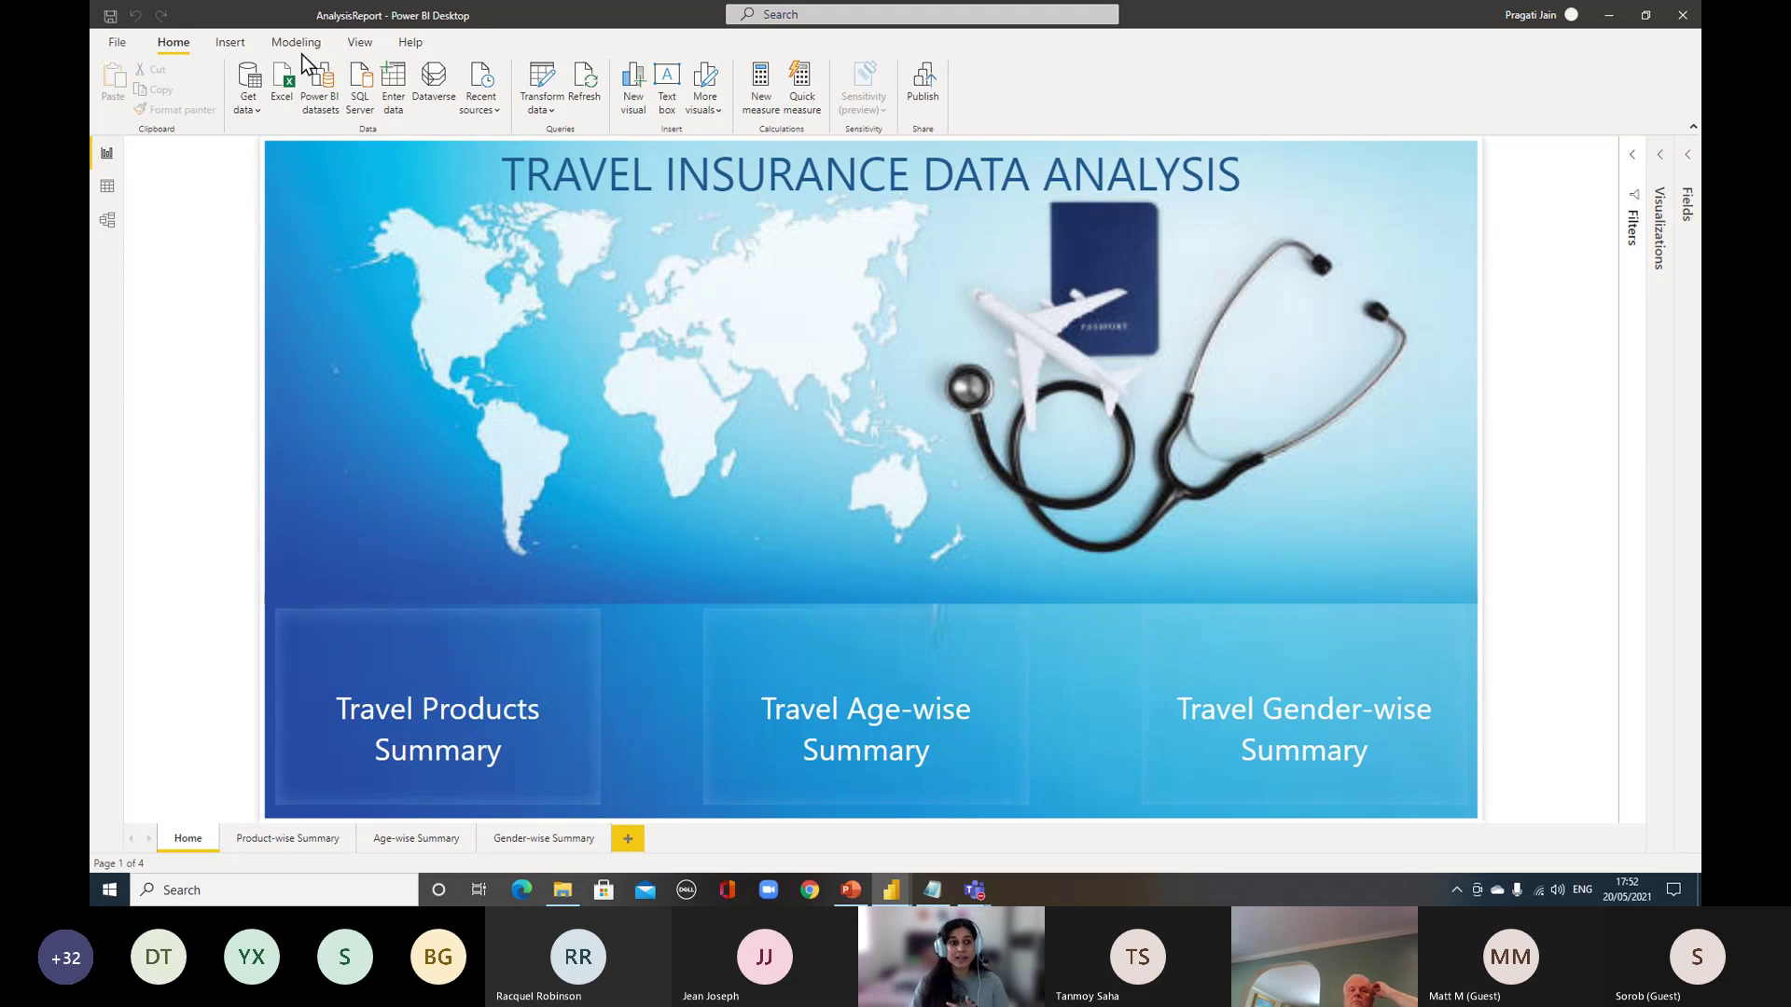
click(229, 42)
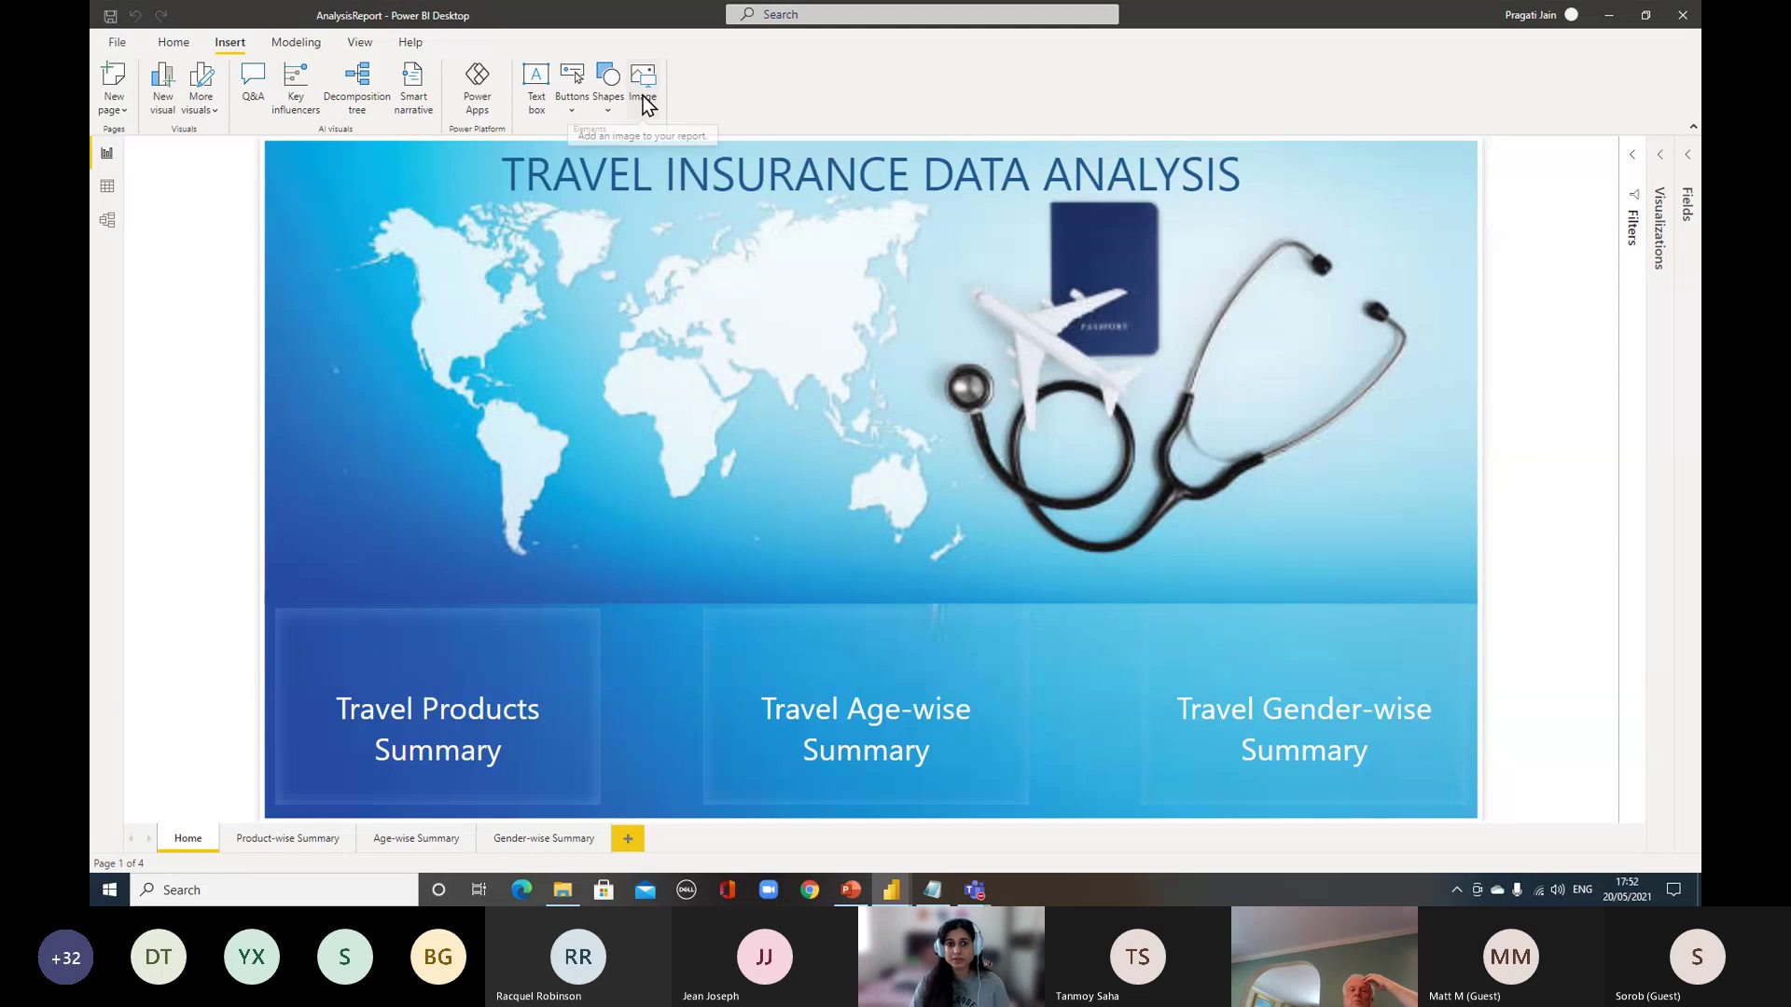
Insert the Speaker picture on Page 1 of the untitled report, and shrink and place it below the age bucket chart
mouse_move(864, 886)
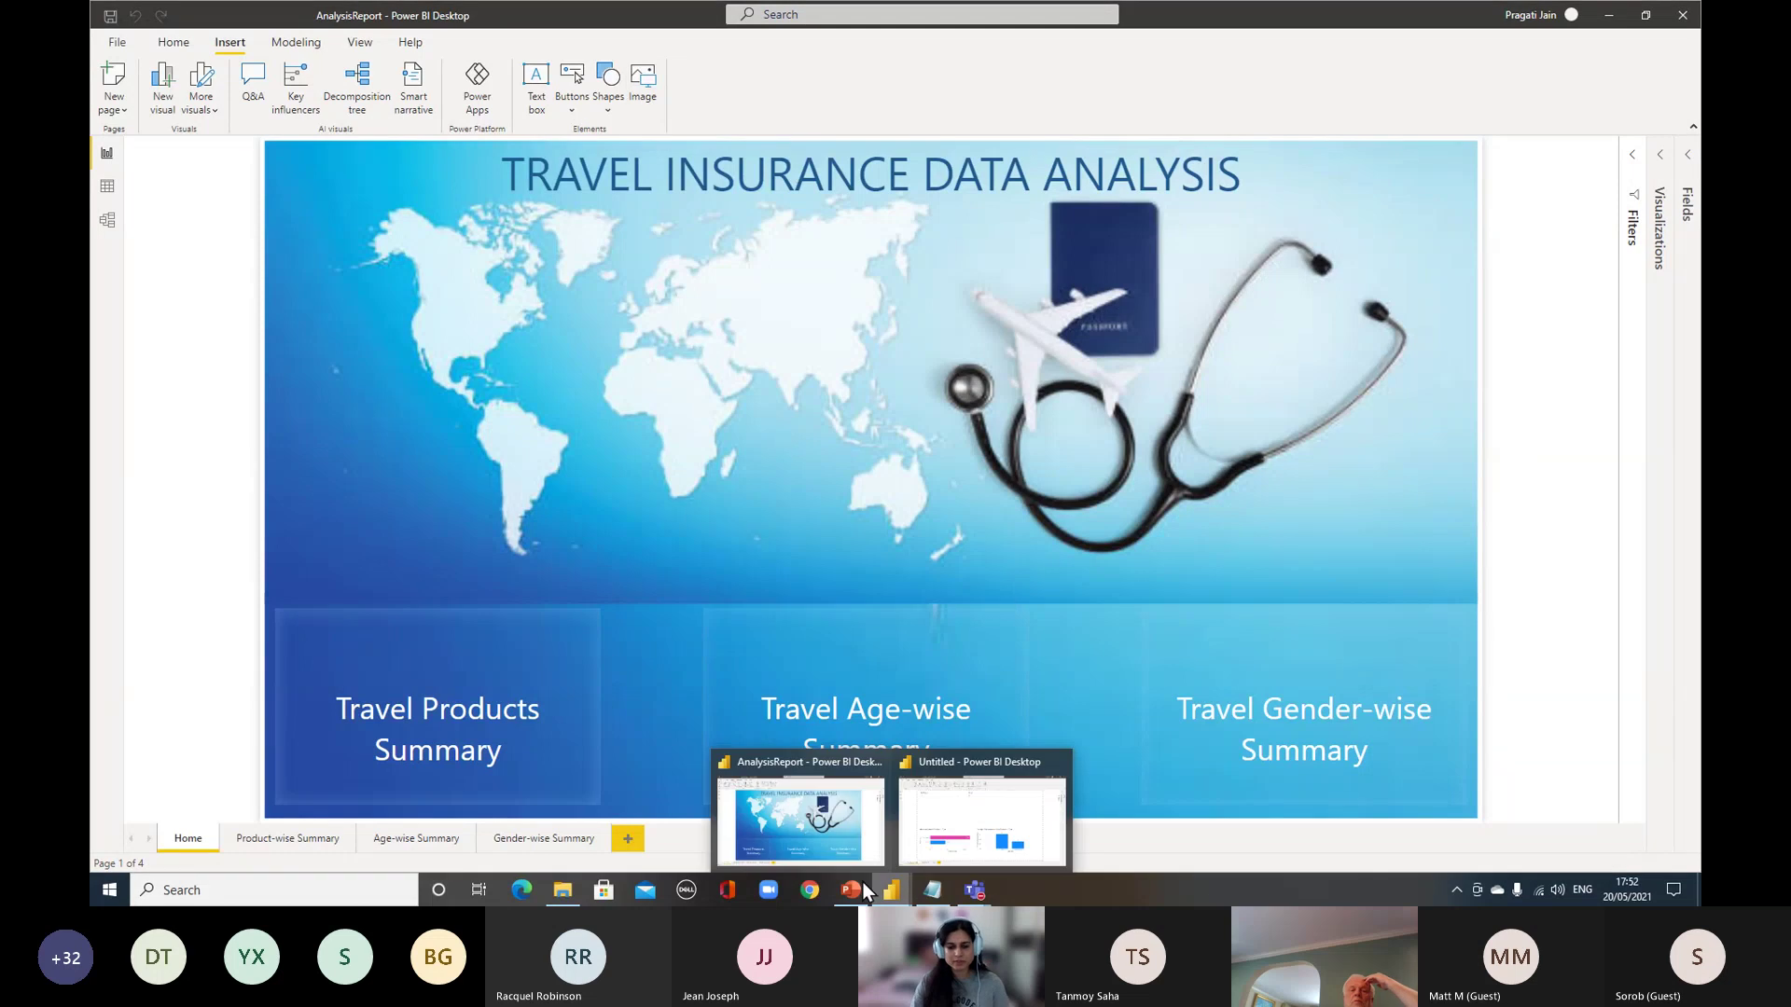
click(981, 821)
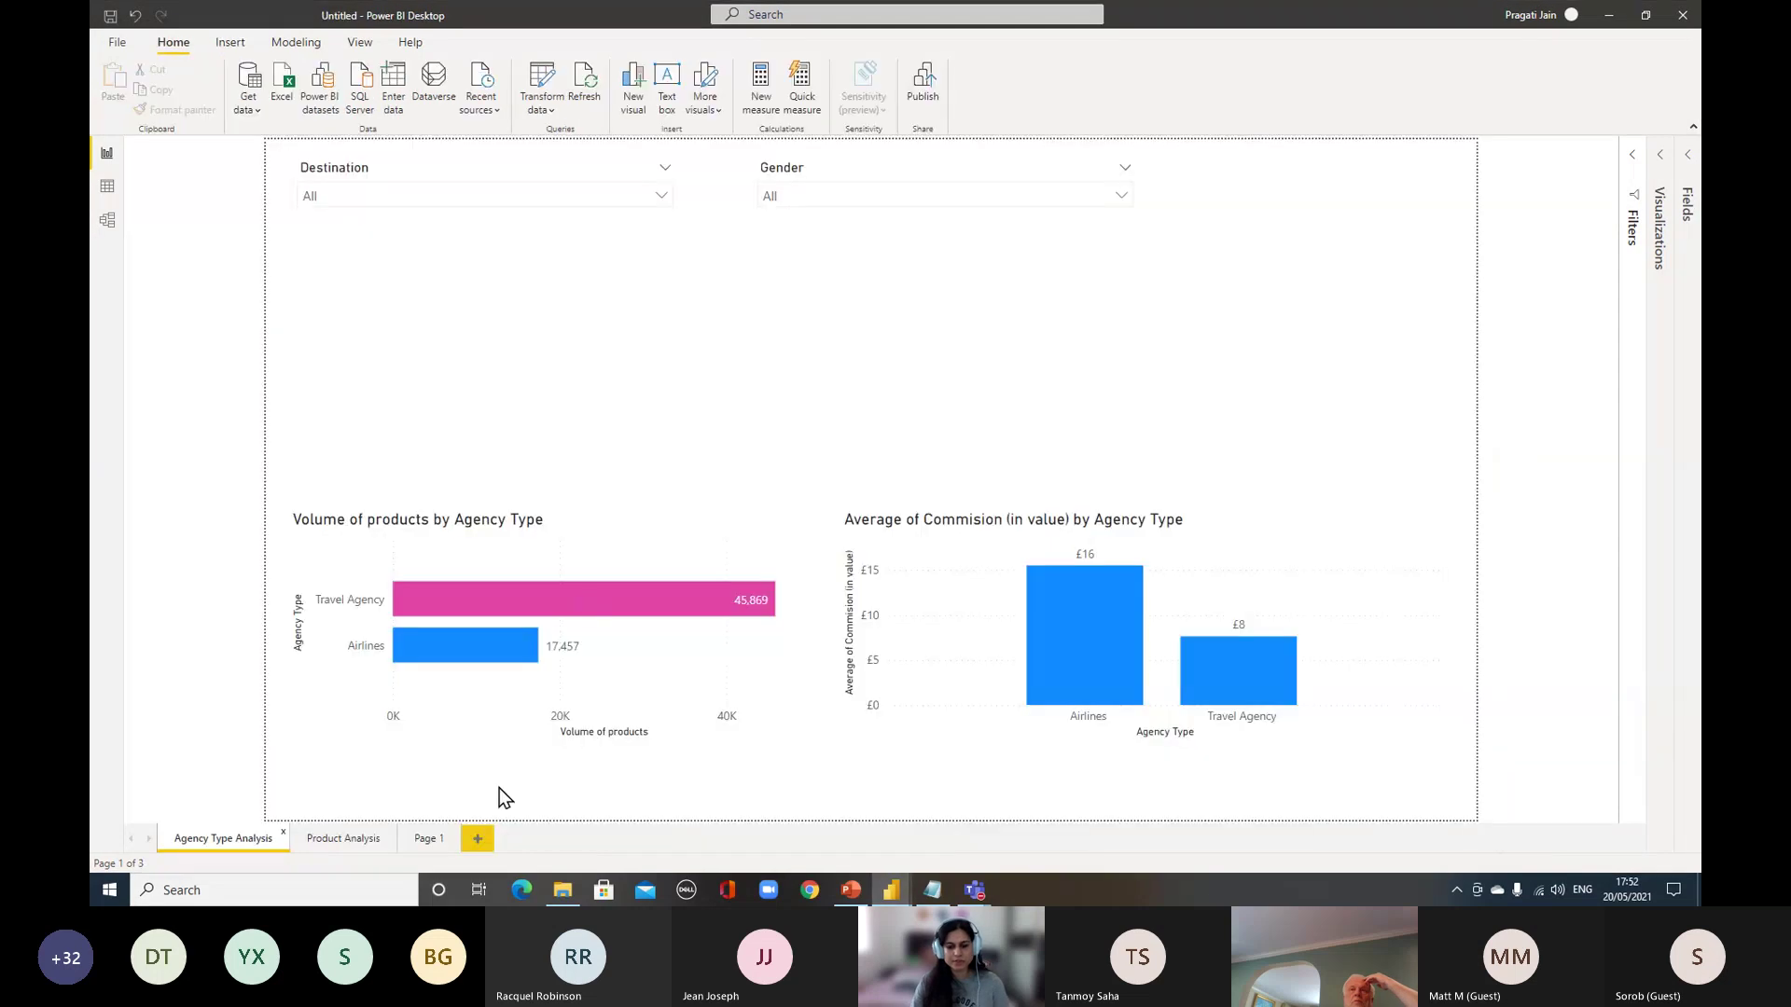
click(435, 841)
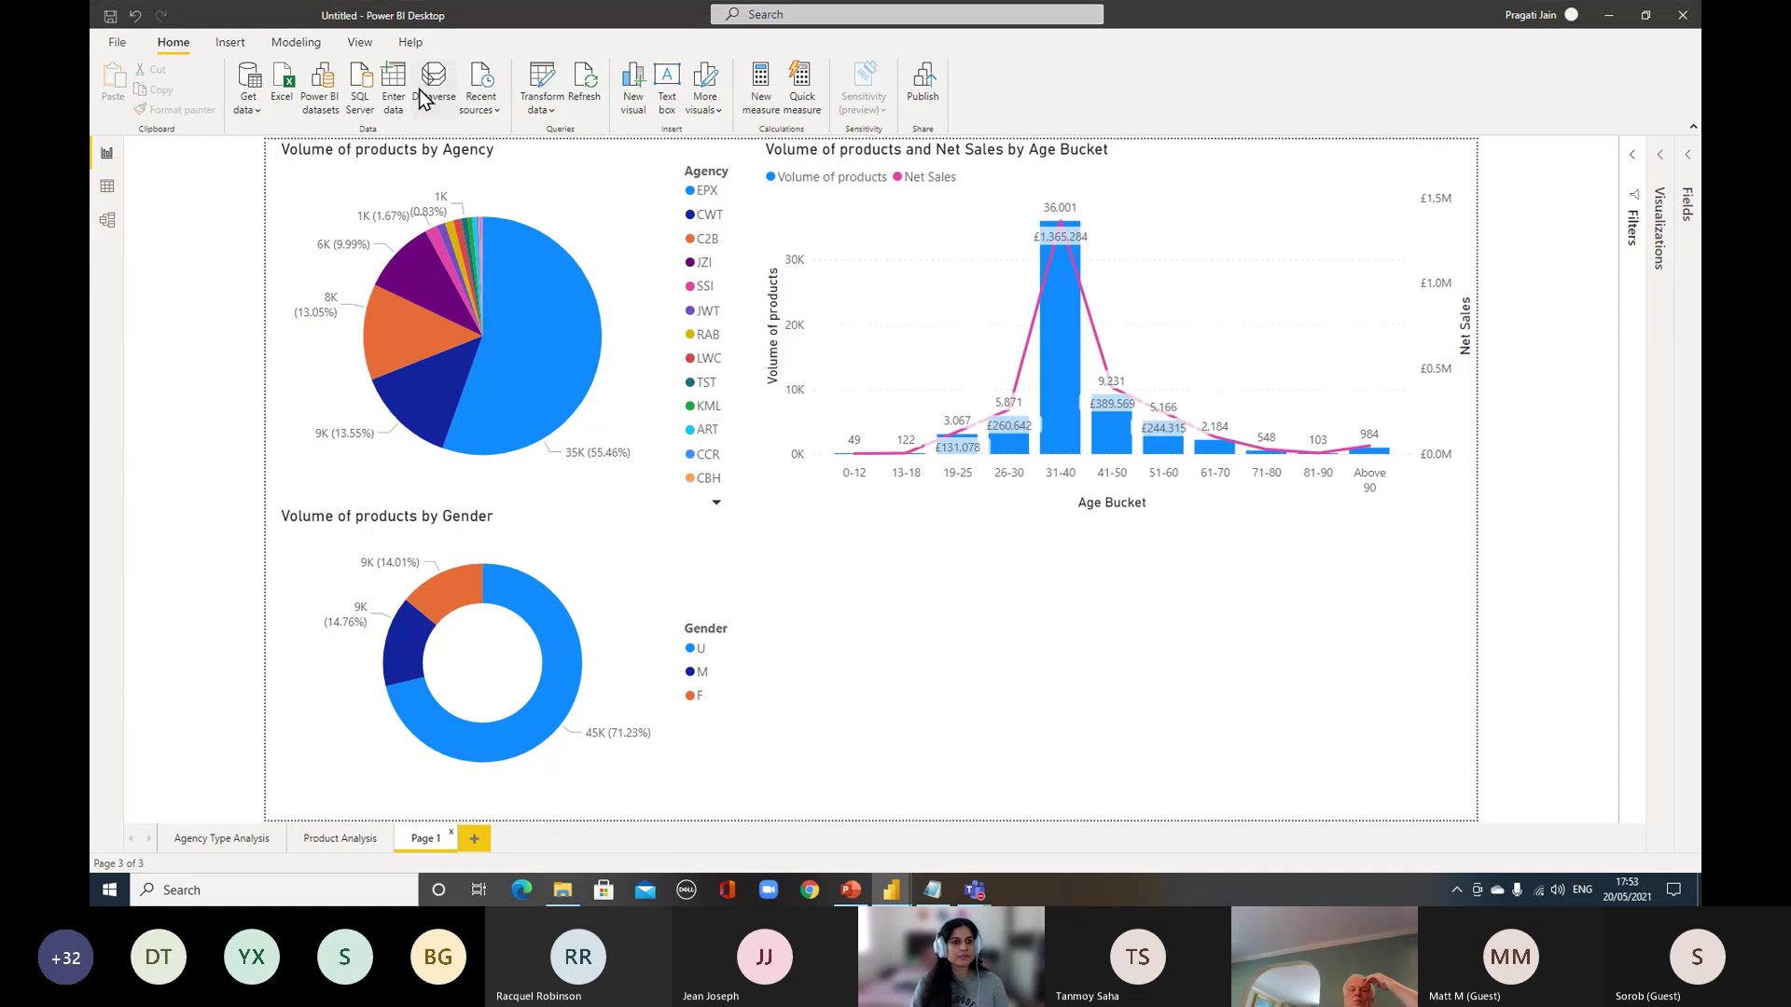
click(233, 44)
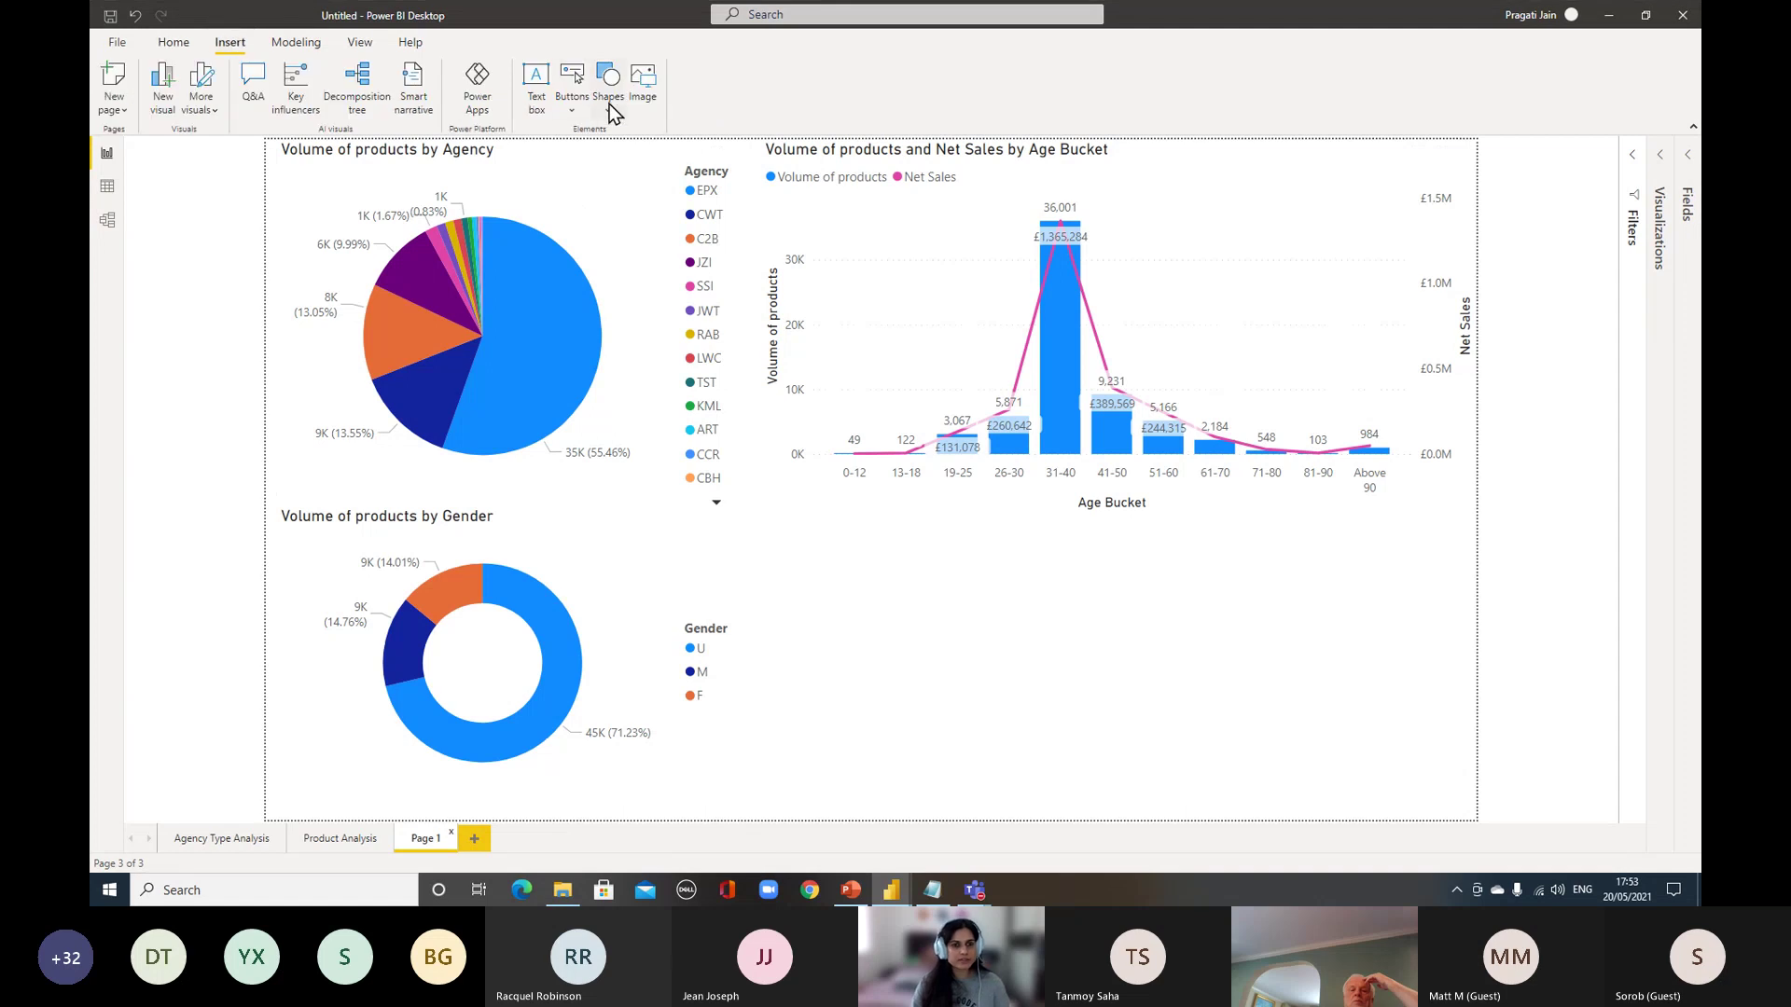
click(642, 97)
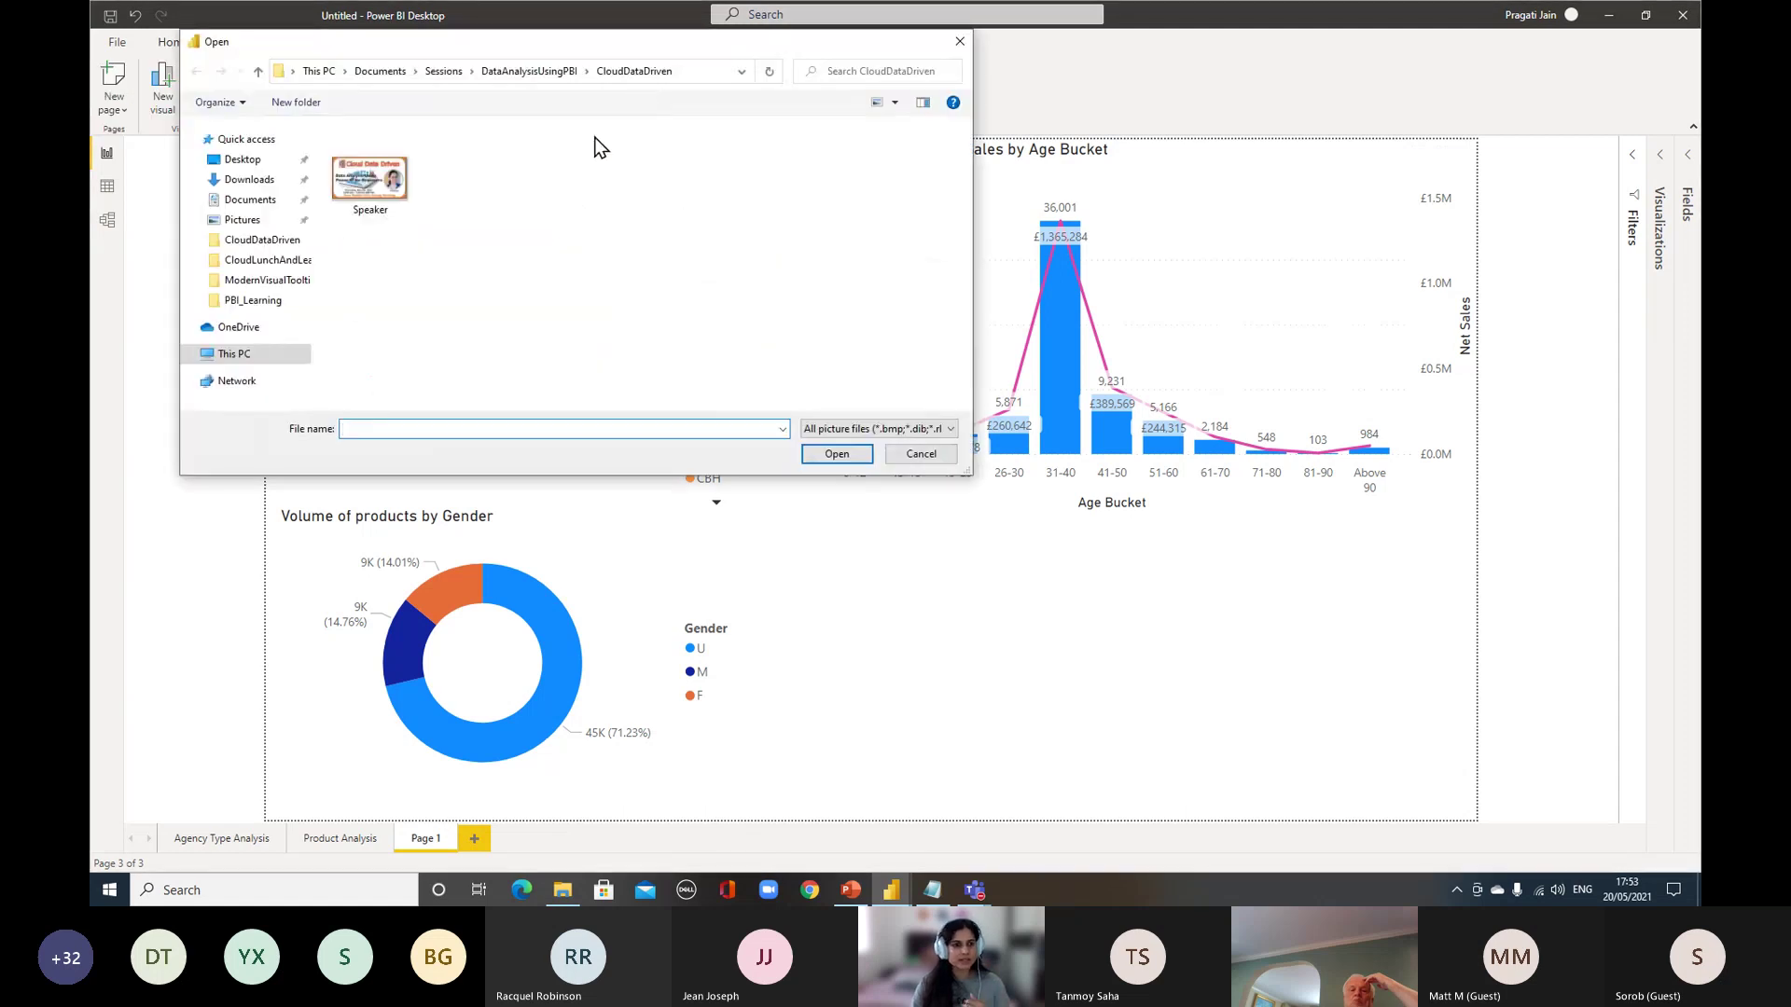
click(383, 182)
click(858, 456)
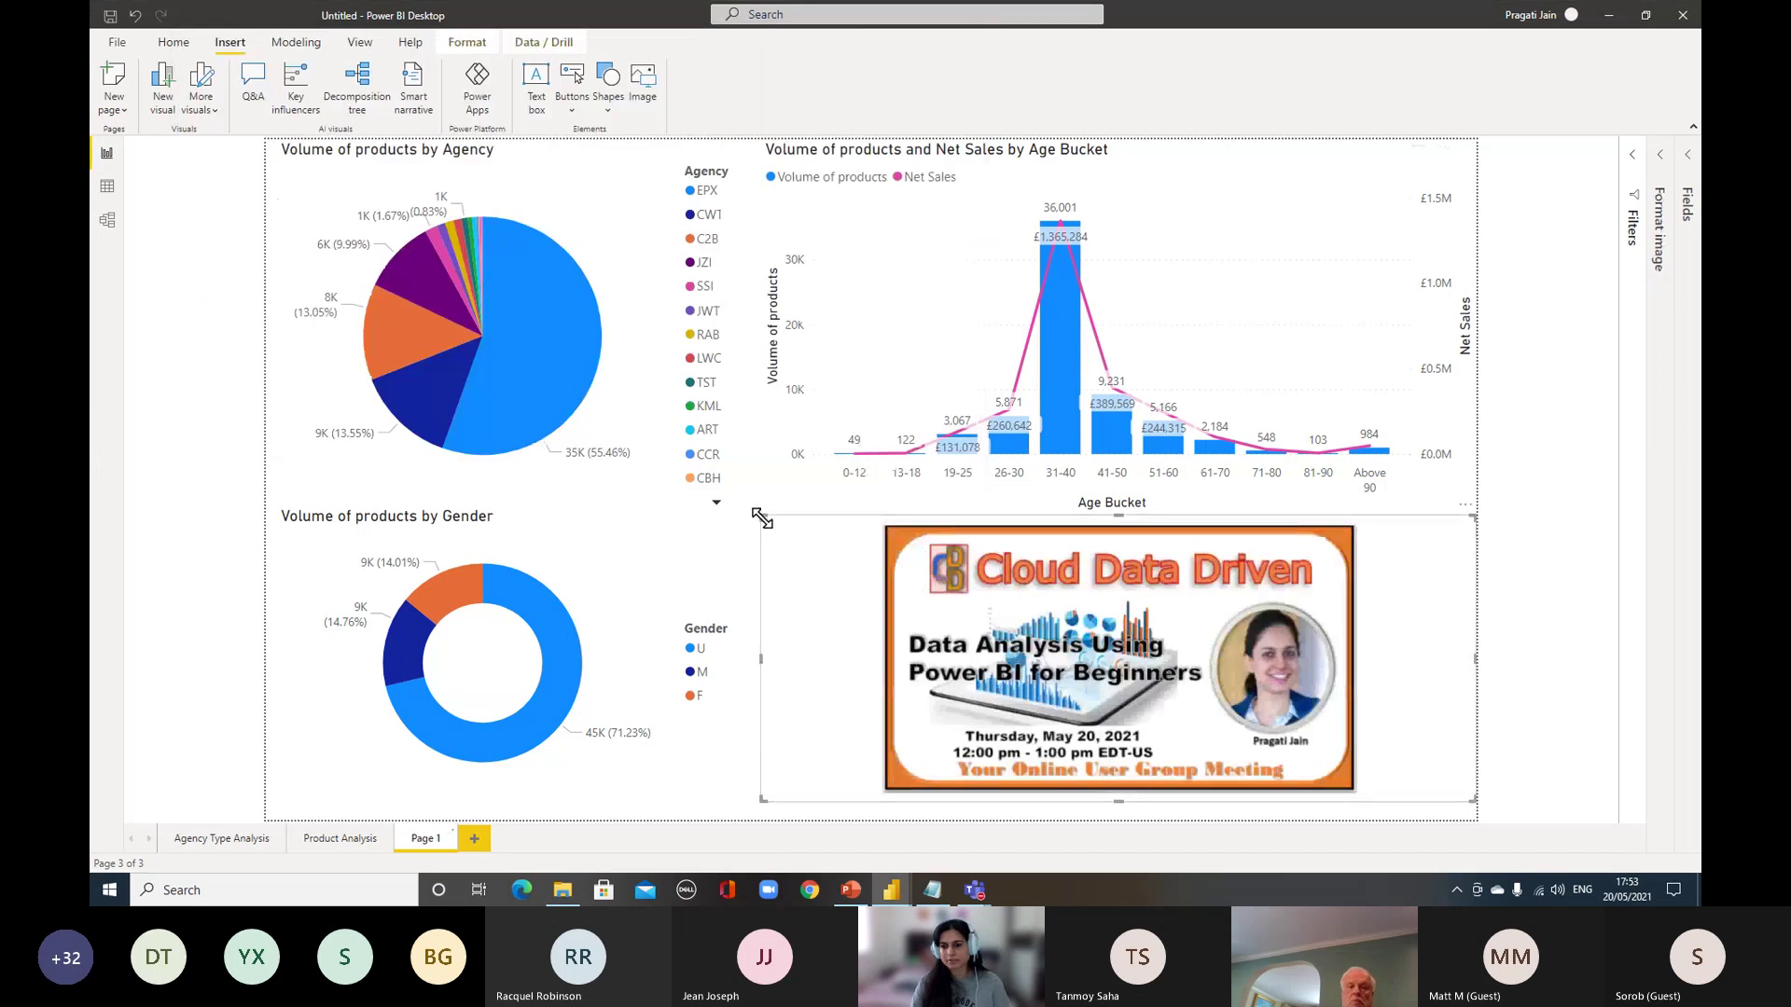
drag(764, 519, 980, 578)
drag(1233, 703, 1297, 731)
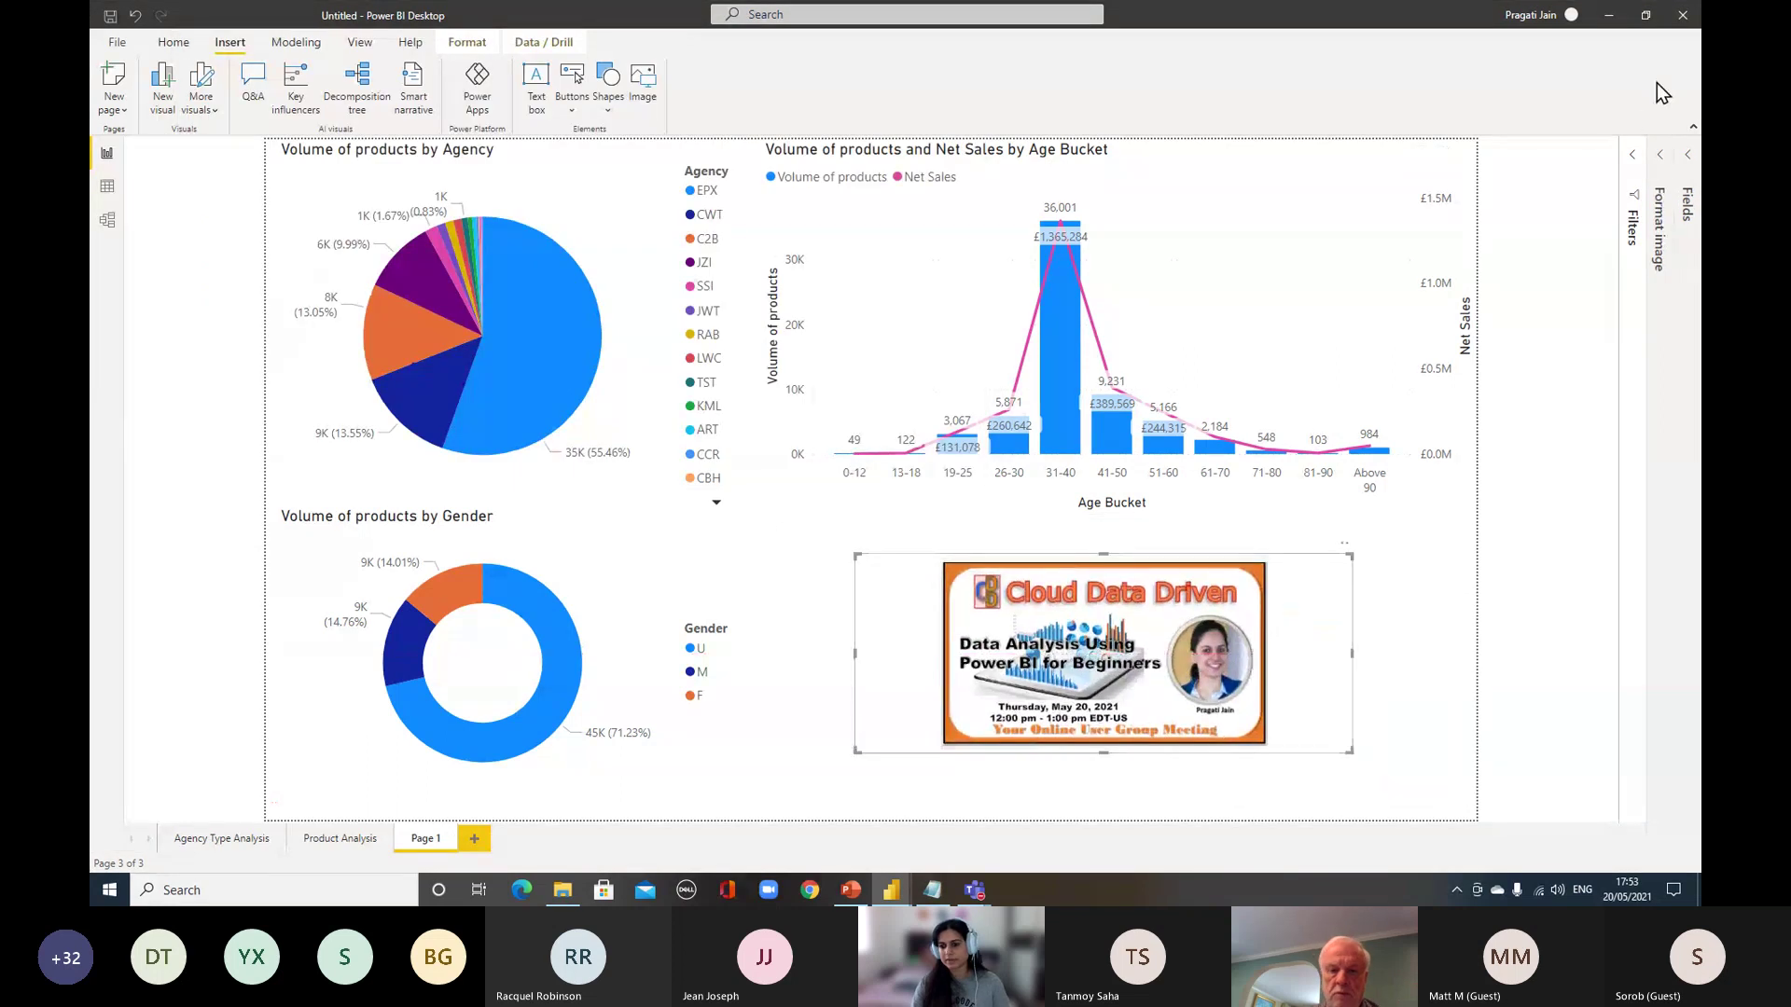